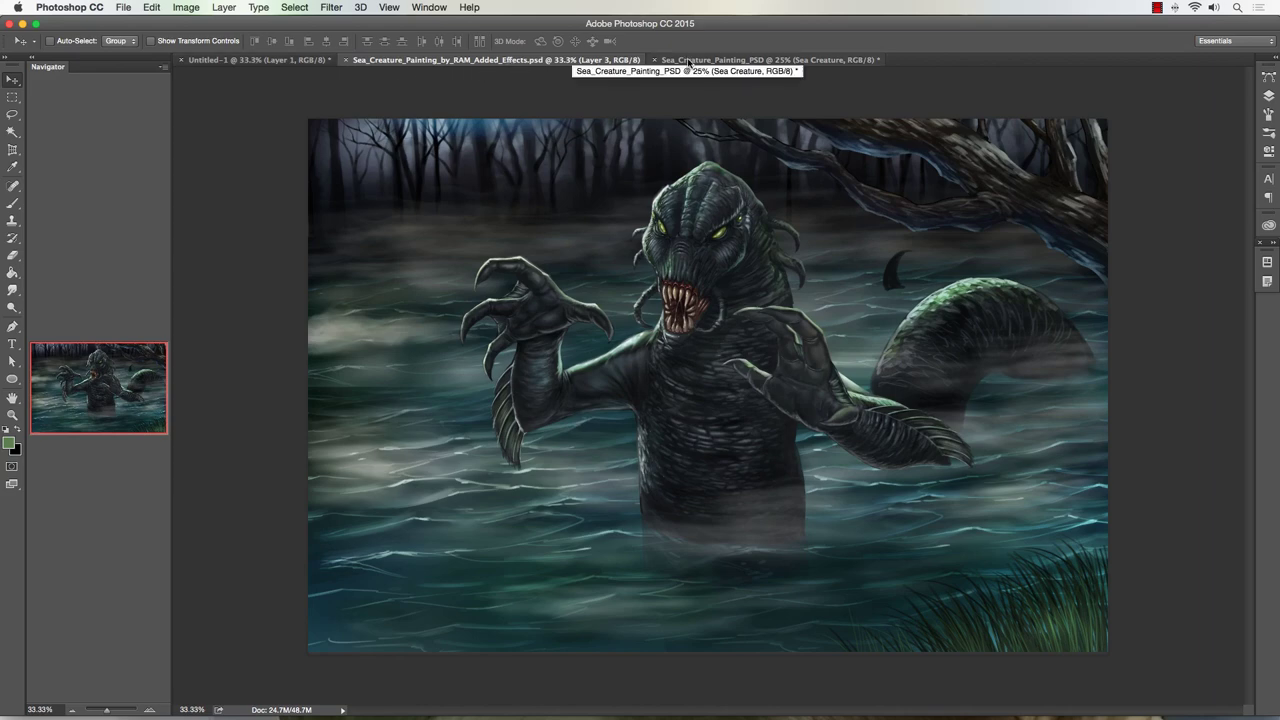
Step: Look over both document tabs, then close the Untitled-1 tentacle sketch with Don't Save
{"action": "left_click", "coordinate": [690, 62]}
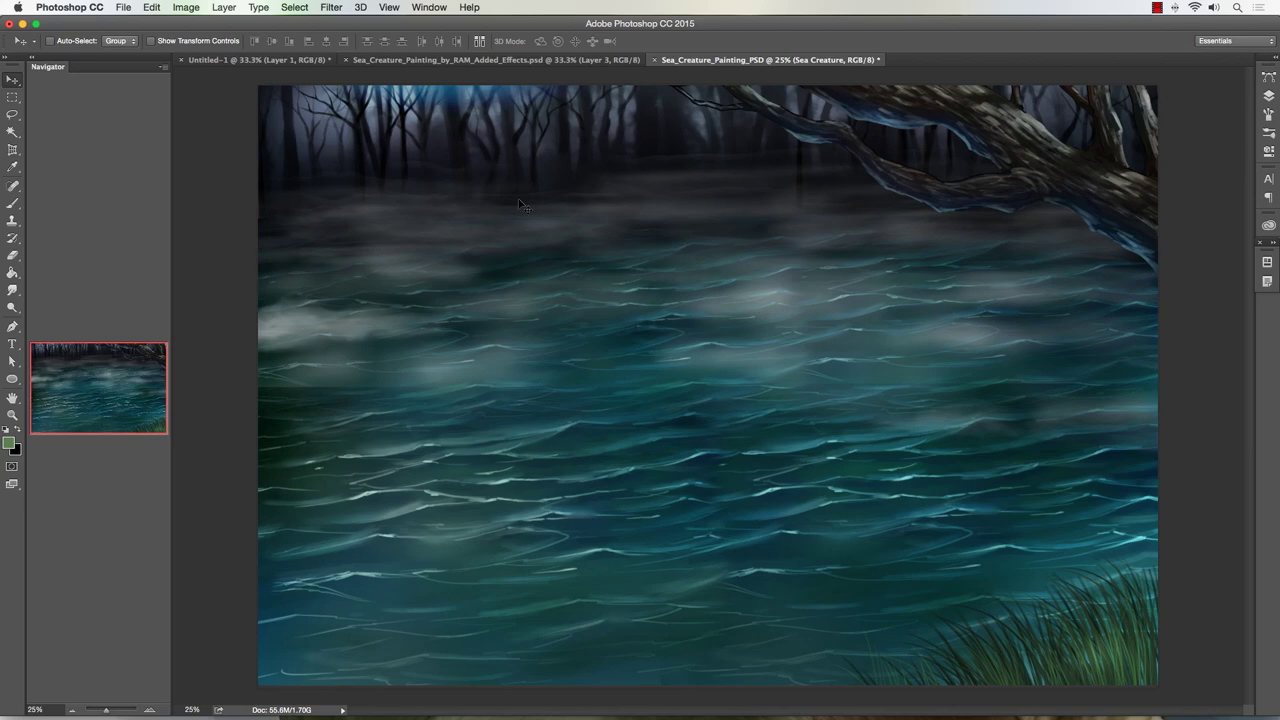
{"action": "left_click", "coordinate": [293, 62]}
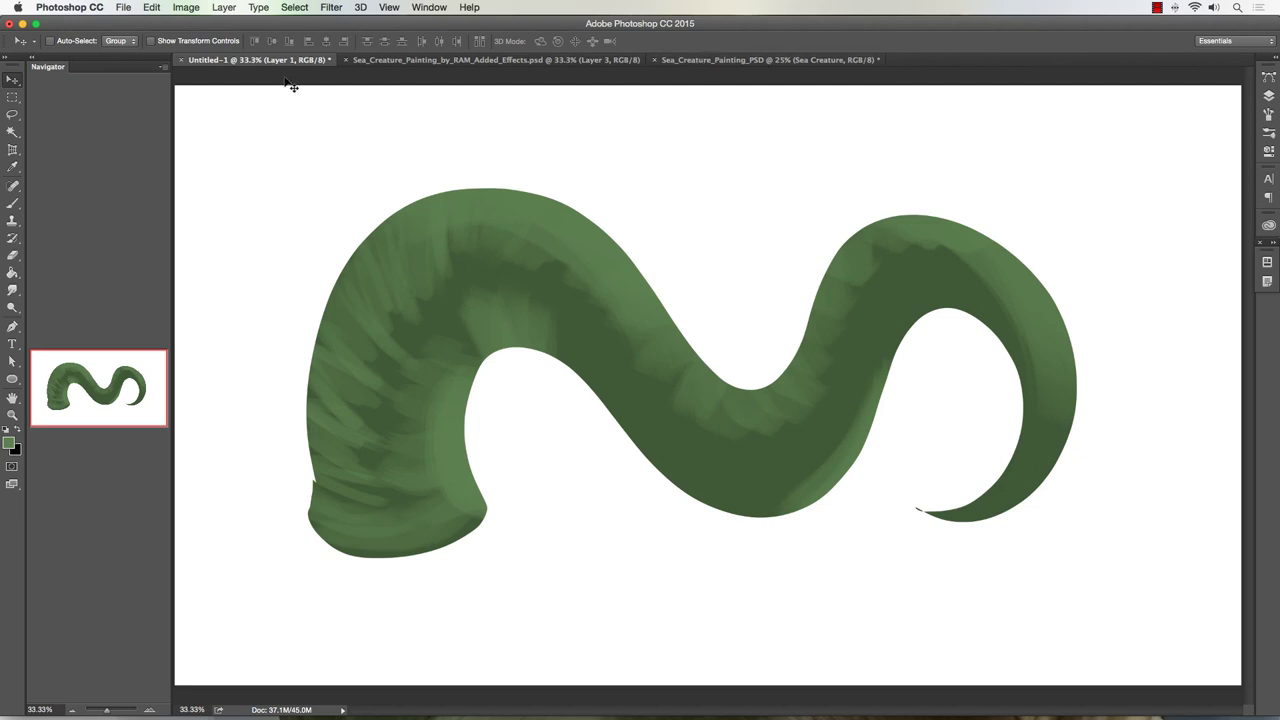
{"action": "left_click", "coordinate": [181, 60]}
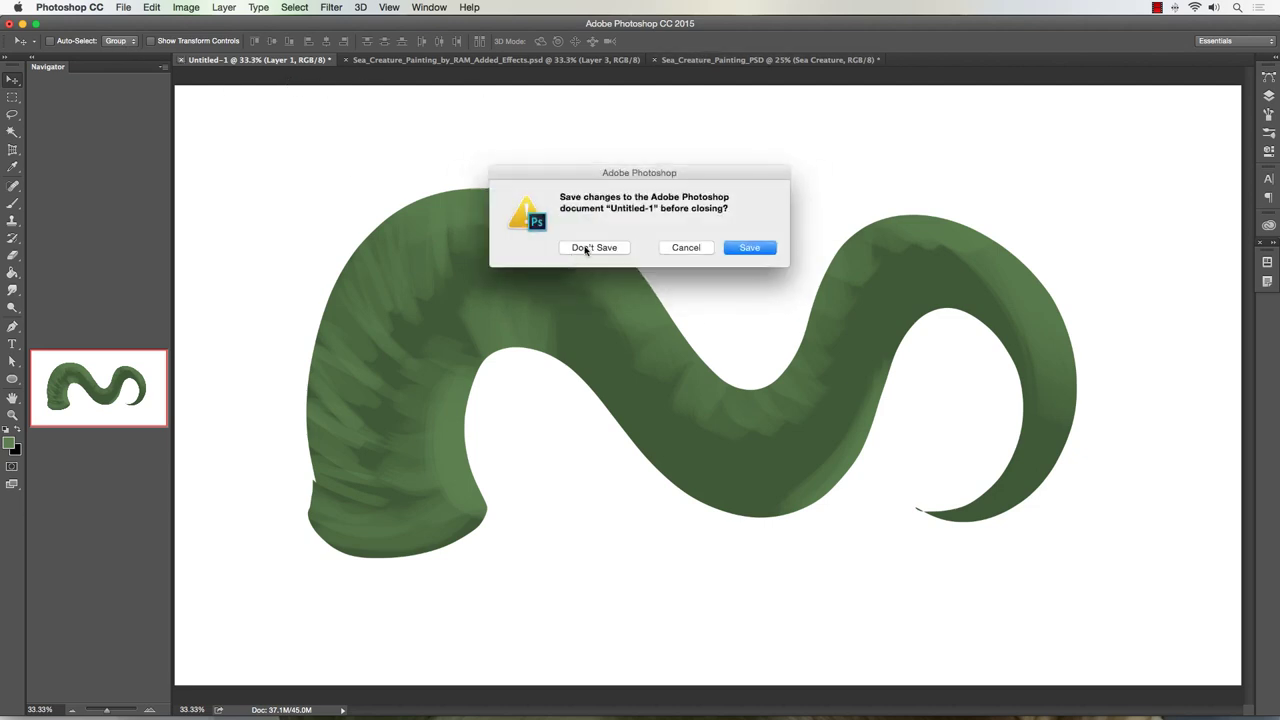
{"action": "left_click", "coordinate": [586, 249]}
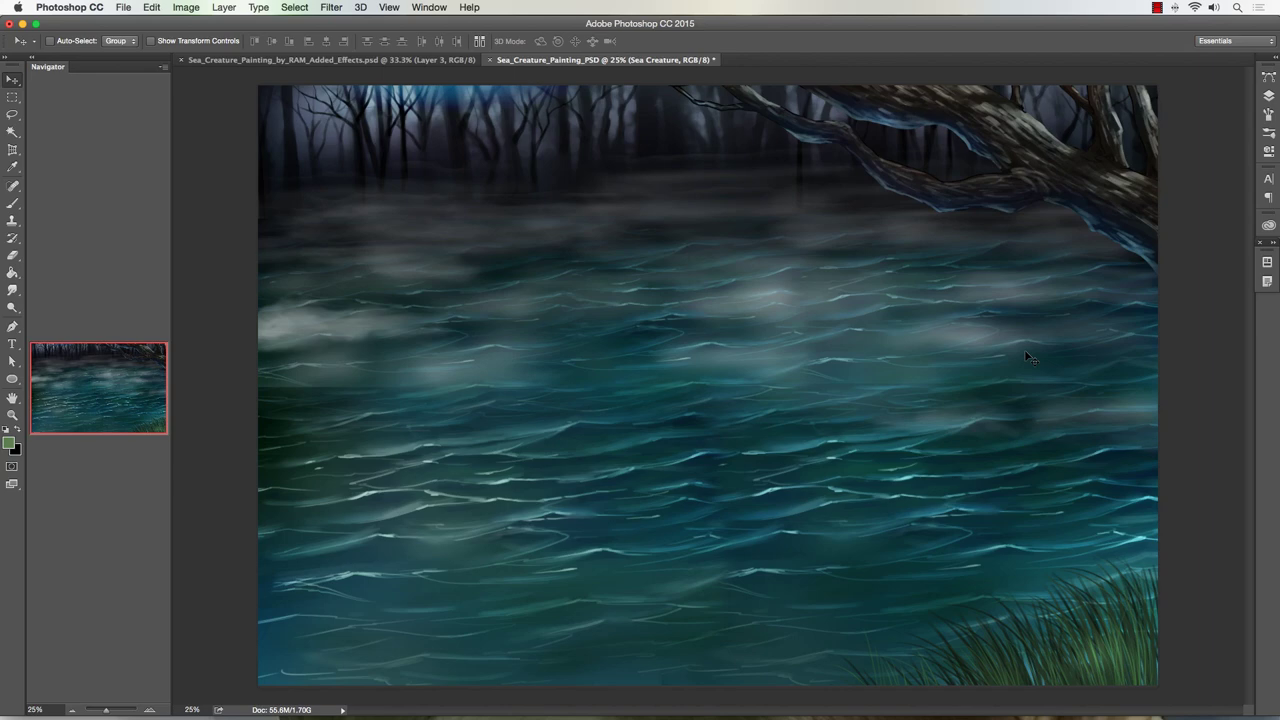
Step: Merge Foreground Elements through Layer 17 into one layer and add an empty layer above it
{"action": "left_click", "coordinate": [1268, 96]}
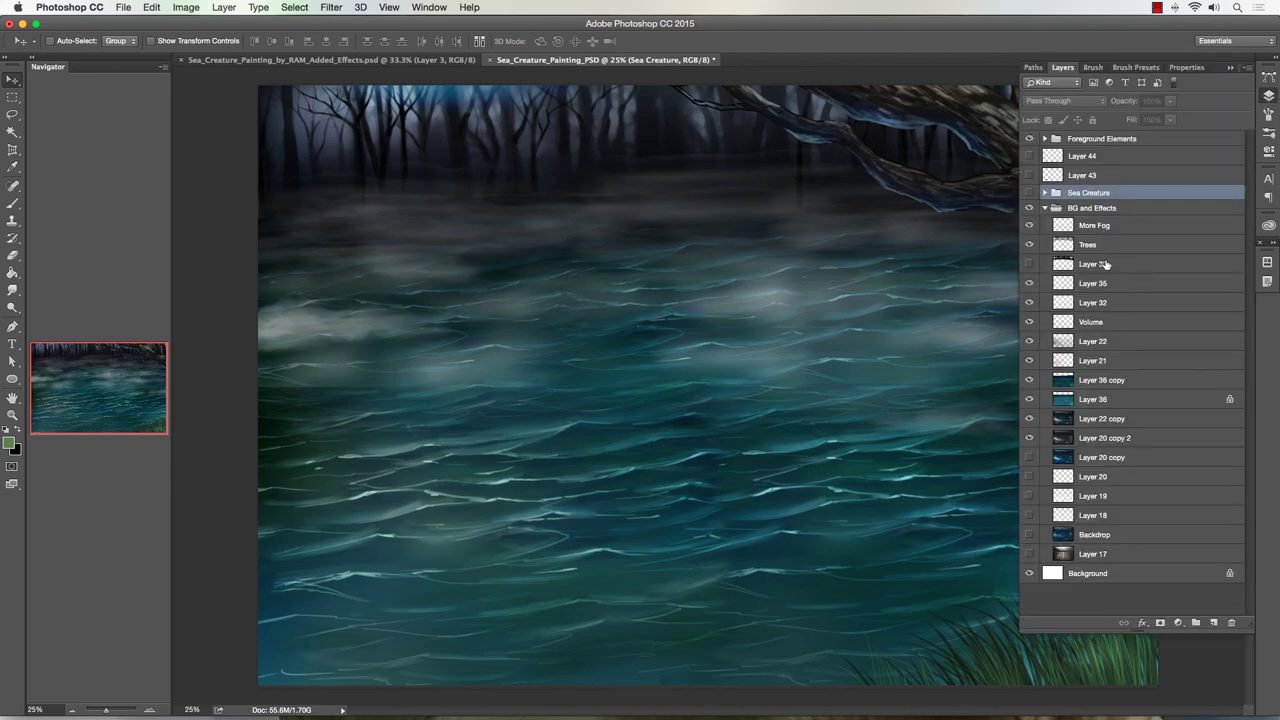
{"action": "left_click", "coordinate": [1120, 139]}
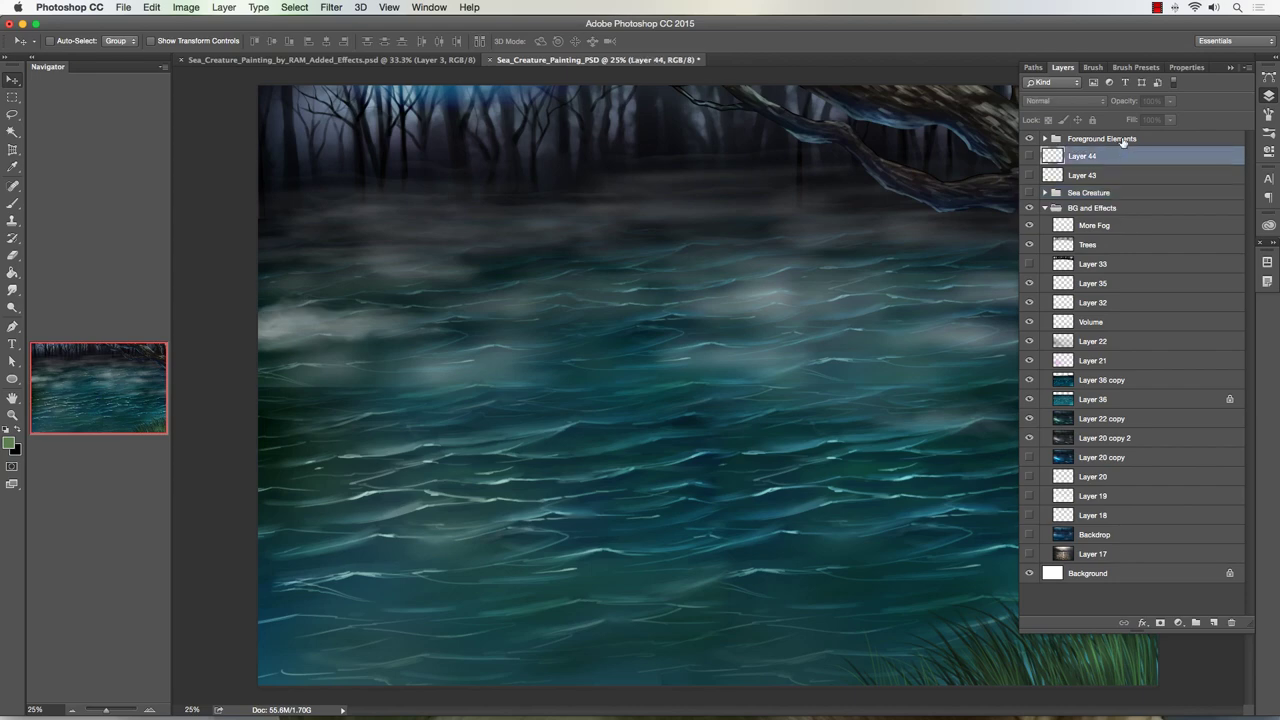
{"action": "left_click", "coordinate": [1108, 552], "text": "shift"}
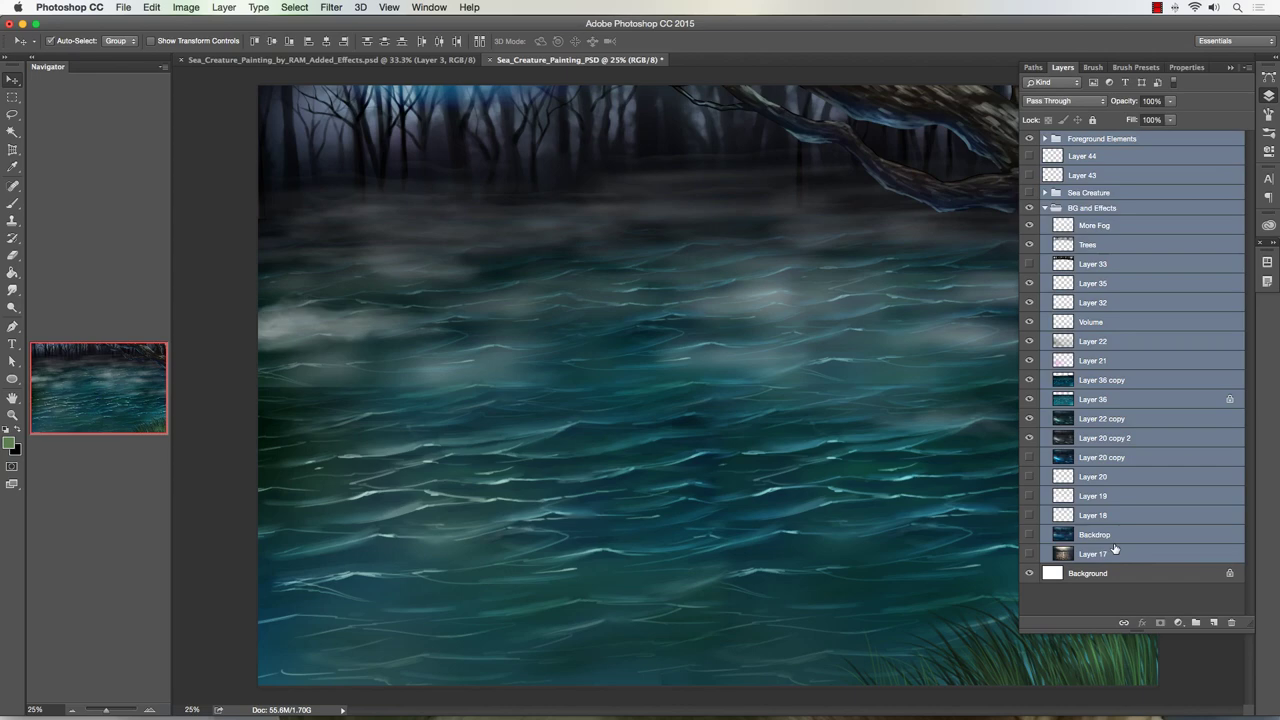
{"action": "key", "text": "super+e"}
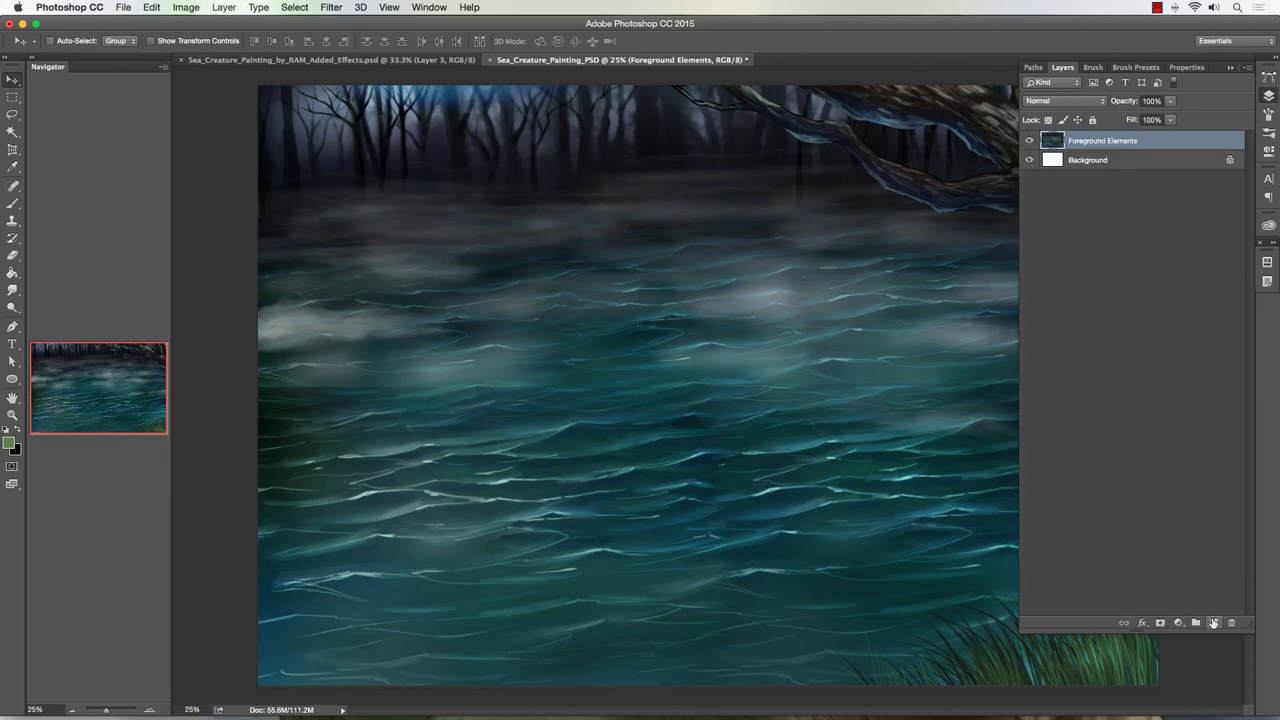
{"action": "left_click", "coordinate": [1213, 622]}
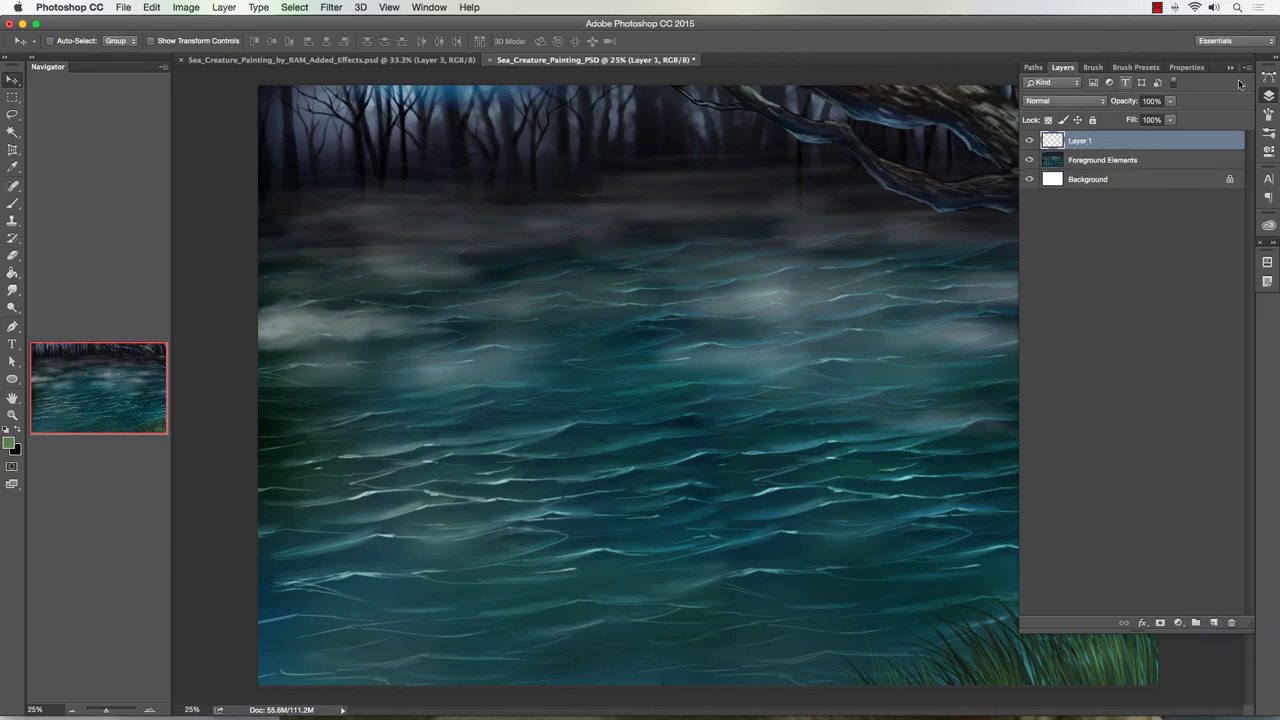
Step: Test a lasso selection in the shape of a tentacle over the water, then deselect it
{"action": "left_click", "coordinate": [1268, 95]}
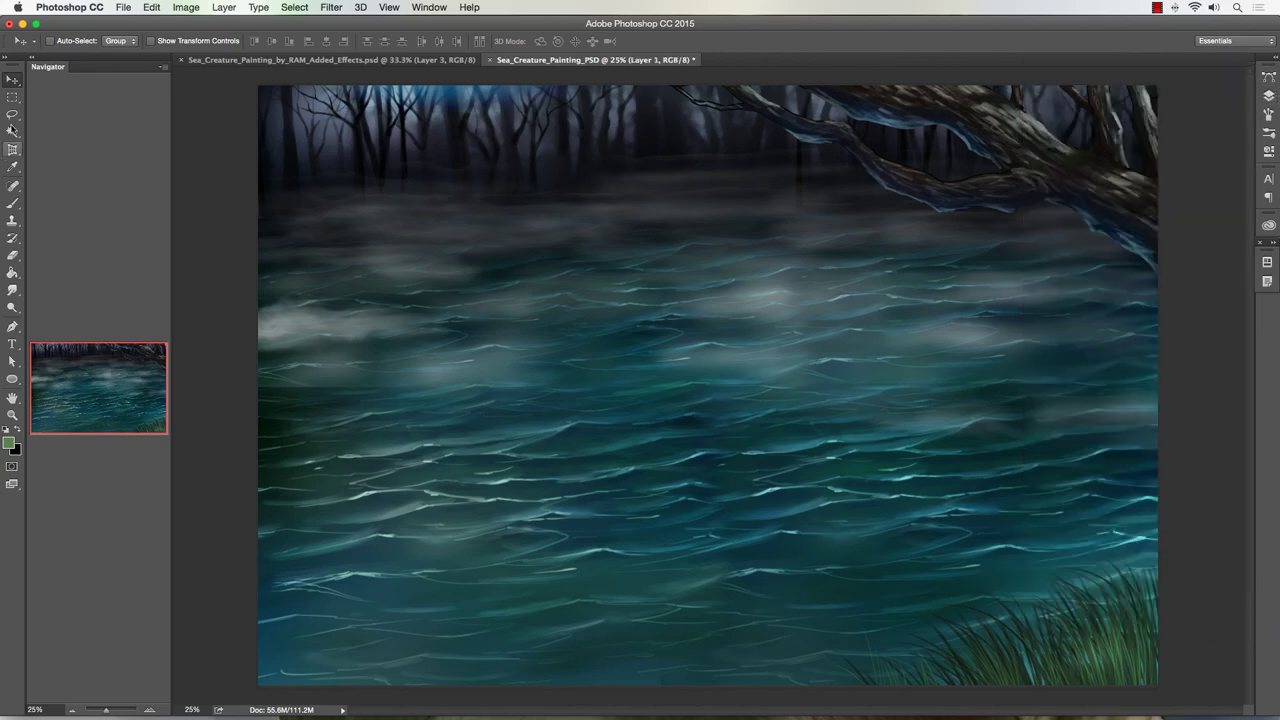
{"action": "left_click", "coordinate": [12, 115]}
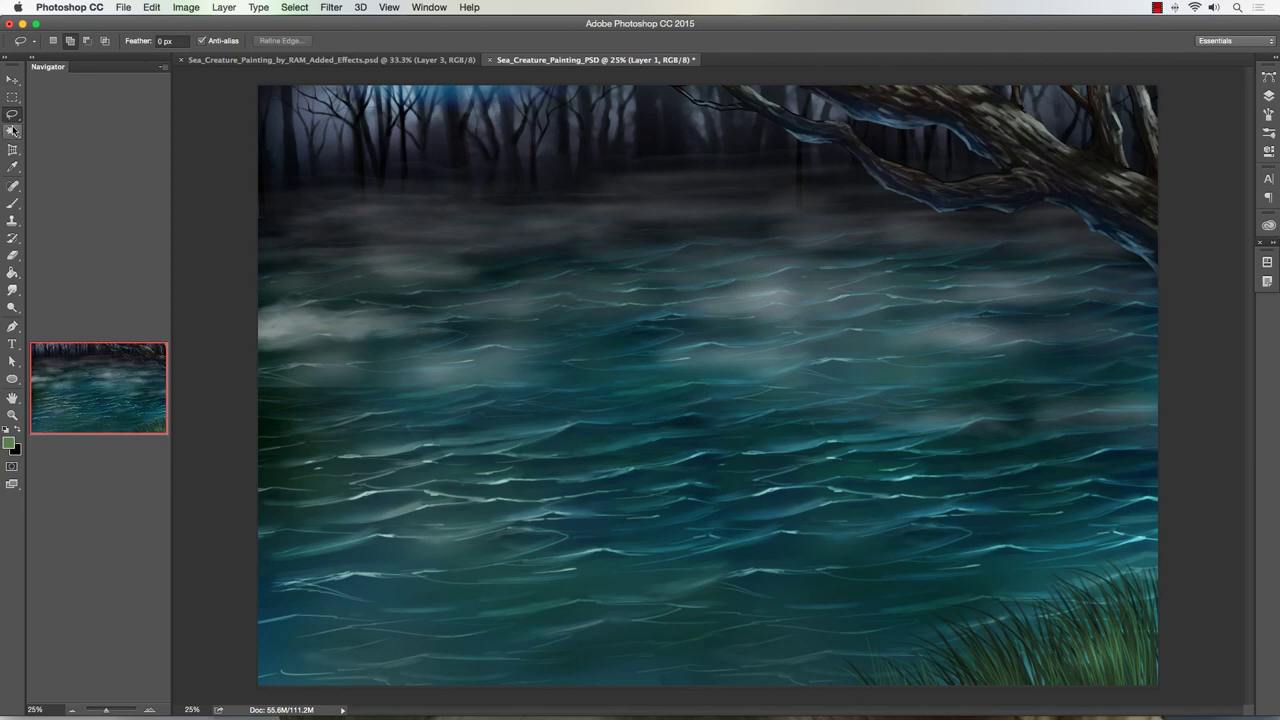
{"action": "mouse_move", "coordinate": [435, 418]}
{"action": "left_mouse_down"}
{"action": "mouse_move", "coordinate": [478, 279]}
{"action": "mouse_move", "coordinate": [587, 242]}
{"action": "mouse_move", "coordinate": [676, 333]}
{"action": "mouse_move", "coordinate": [735, 342]}
{"action": "mouse_move", "coordinate": [782, 266]}
{"action": "mouse_move", "coordinate": [865, 252]}
{"action": "mouse_move", "coordinate": [933, 366]}
{"action": "mouse_move", "coordinate": [861, 439]}
{"action": "mouse_move", "coordinate": [830, 420]}
{"action": "mouse_move", "coordinate": [855, 424]}
{"action": "mouse_move", "coordinate": [895, 362]}
{"action": "mouse_move", "coordinate": [862, 309]}
{"action": "mouse_move", "coordinate": [804, 329]}
{"action": "mouse_move", "coordinate": [774, 413]}
{"action": "mouse_move", "coordinate": [678, 440]}
{"action": "mouse_move", "coordinate": [541, 402]}
{"action": "left_mouse_up"}
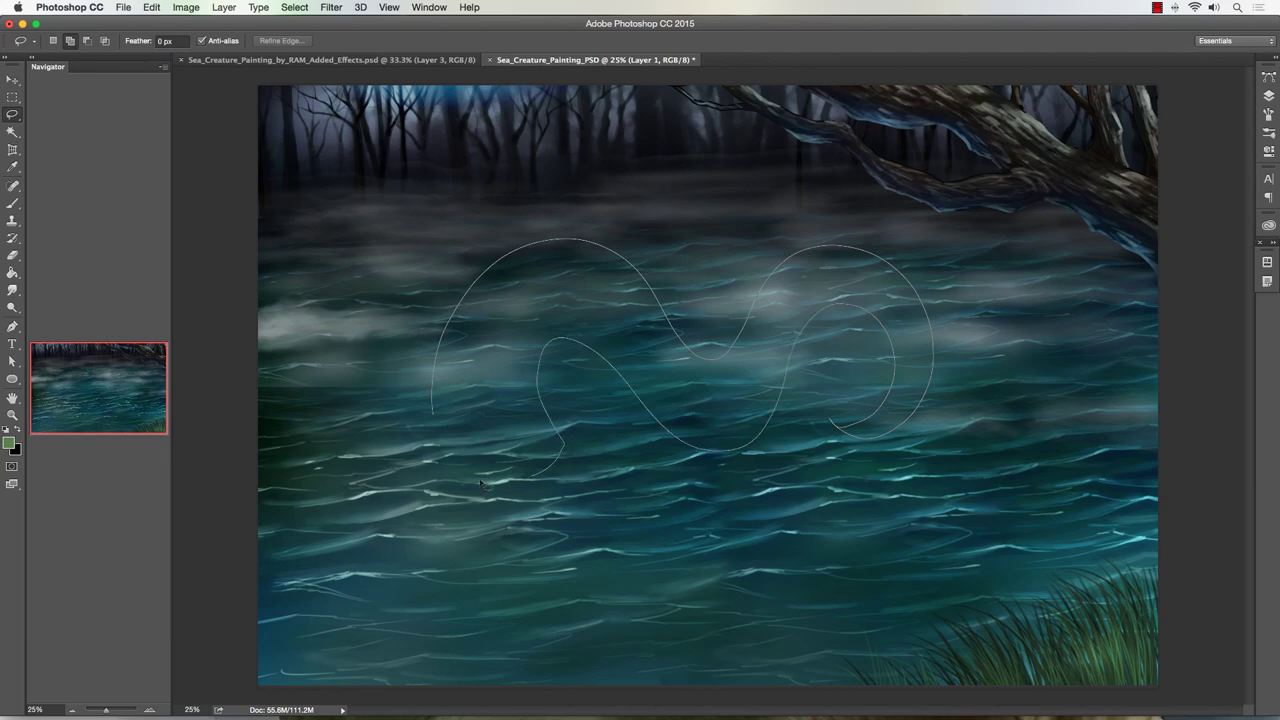
{"action": "left_click_drag", "start_coordinate": [481, 484], "coordinate": [478, 482]}
{"action": "key", "text": "super+d"}
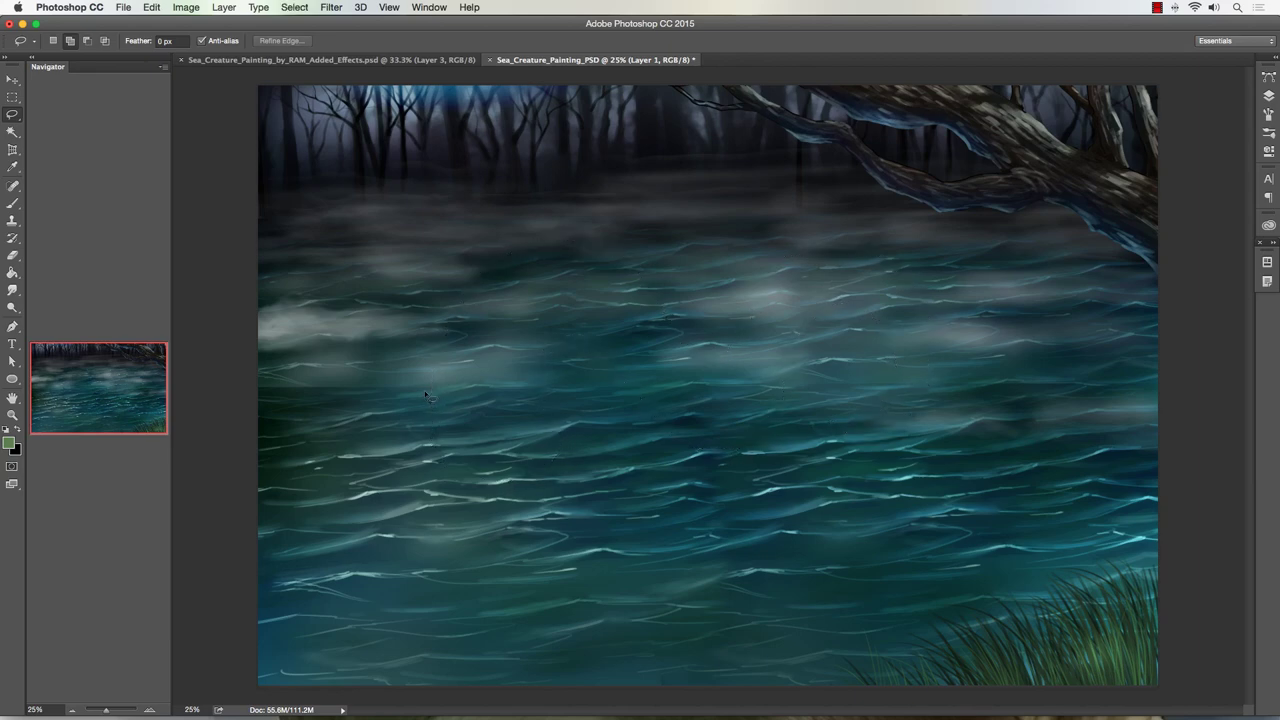
{"action": "left_click", "coordinate": [12, 203]}
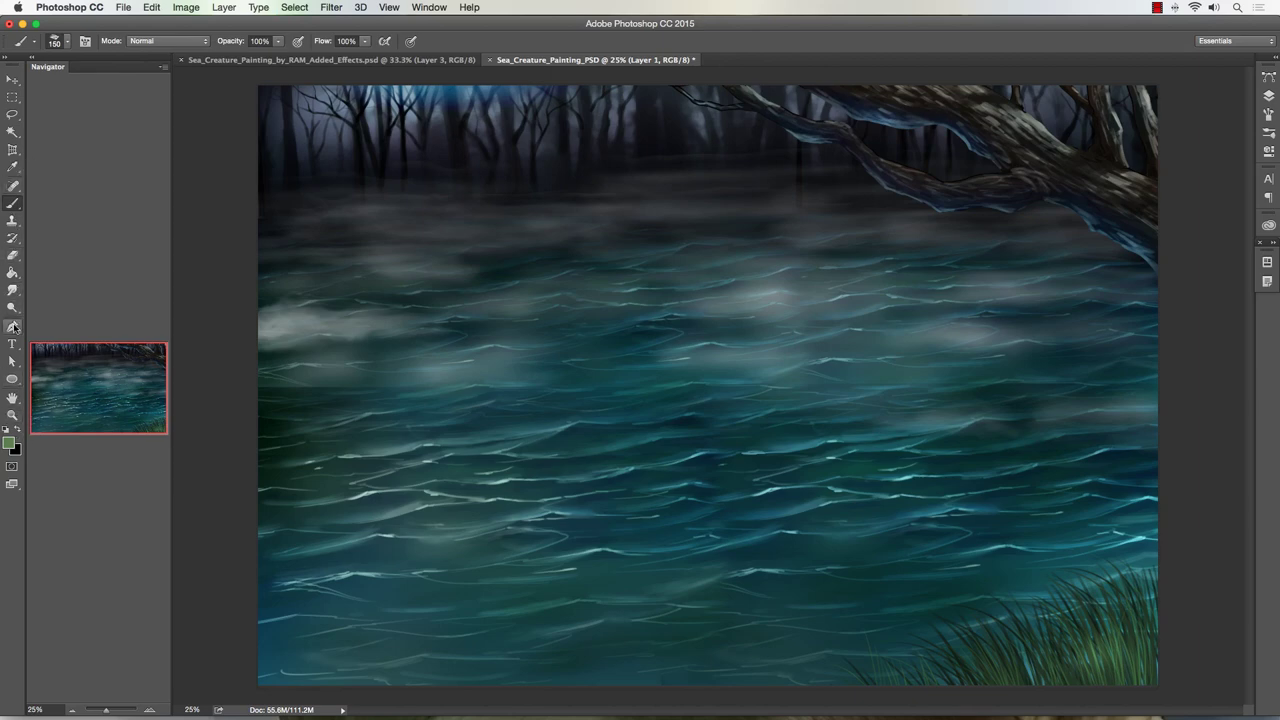
{"action": "left_click", "coordinate": [12, 327]}
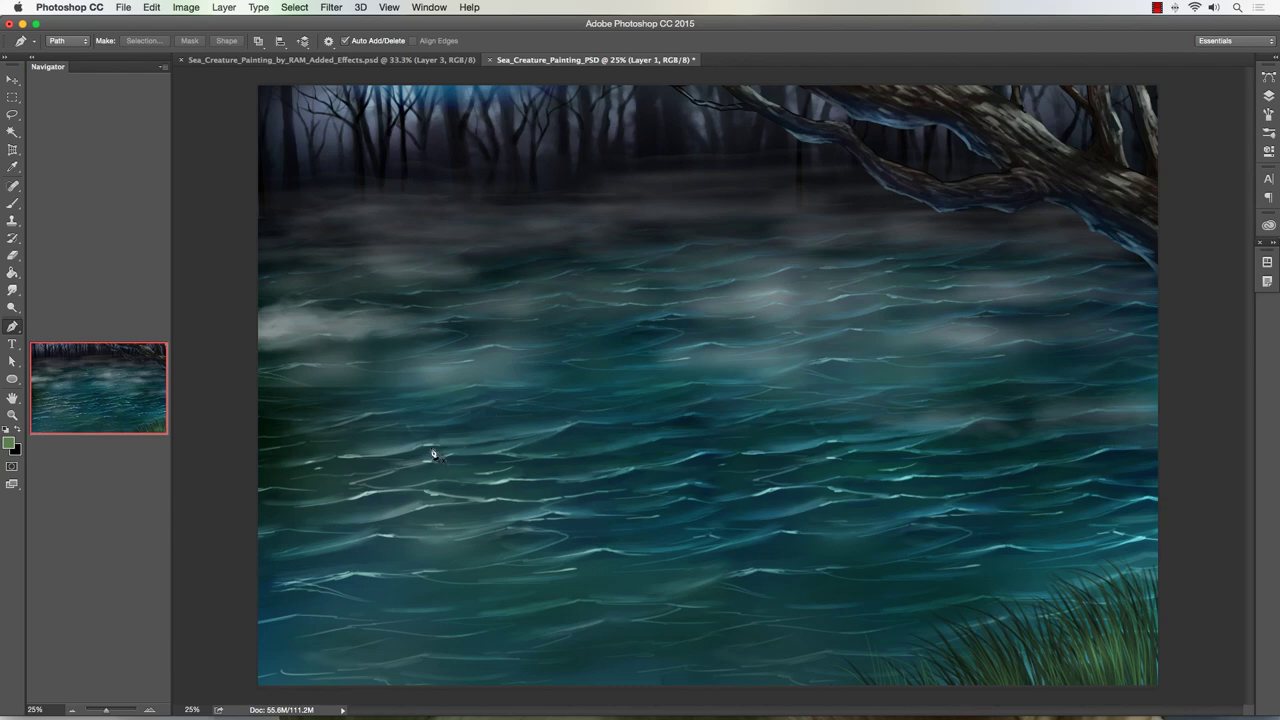
Step: Lower the Foreground Elements opacity to fog the swamp, then select empty Layer 1
{"action": "left_click", "coordinate": [1268, 95]}
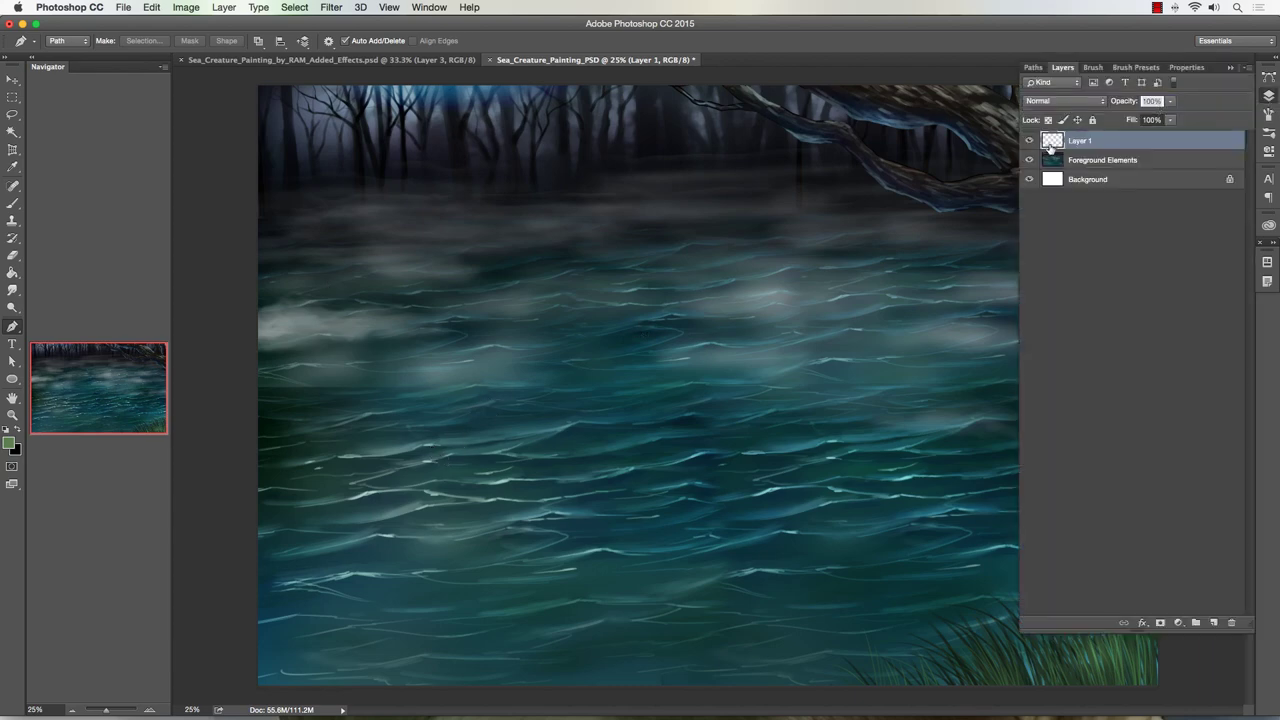
{"action": "left_click", "coordinate": [1094, 162]}
{"action": "left_click", "coordinate": [1170, 101]}
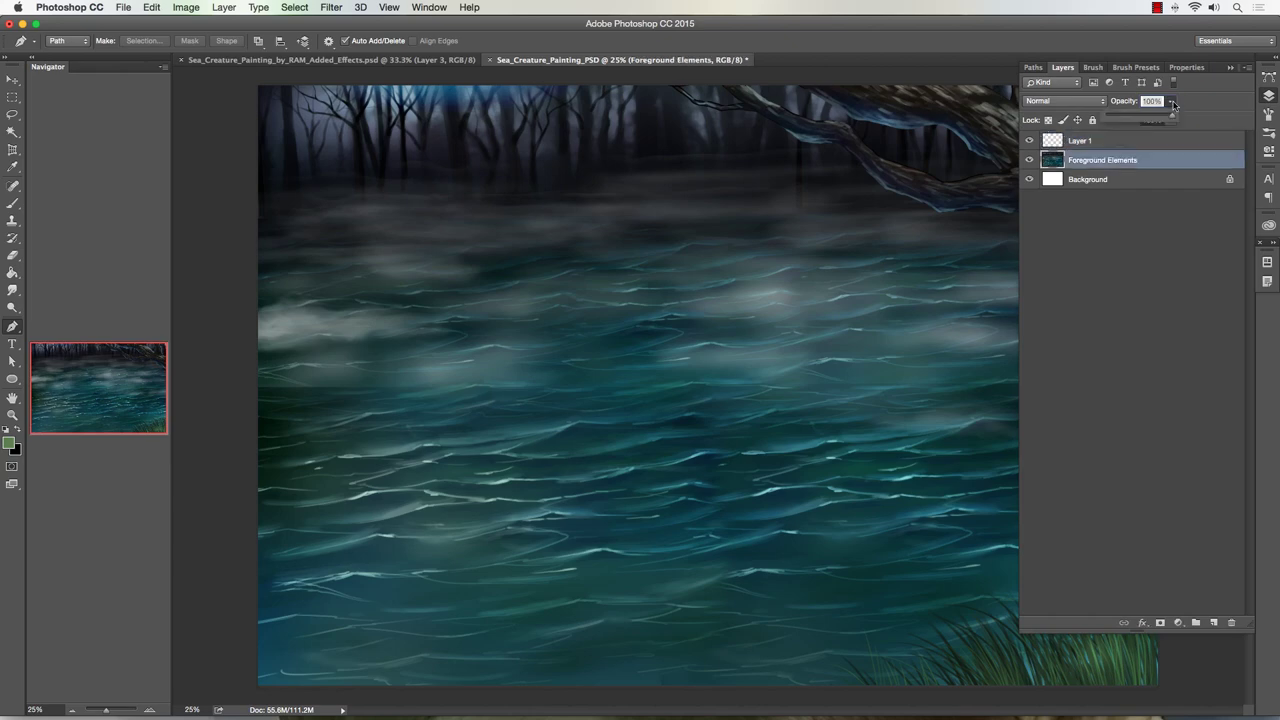
{"action": "left_click_drag", "start_coordinate": [1150, 118], "coordinate": [1143, 119]}
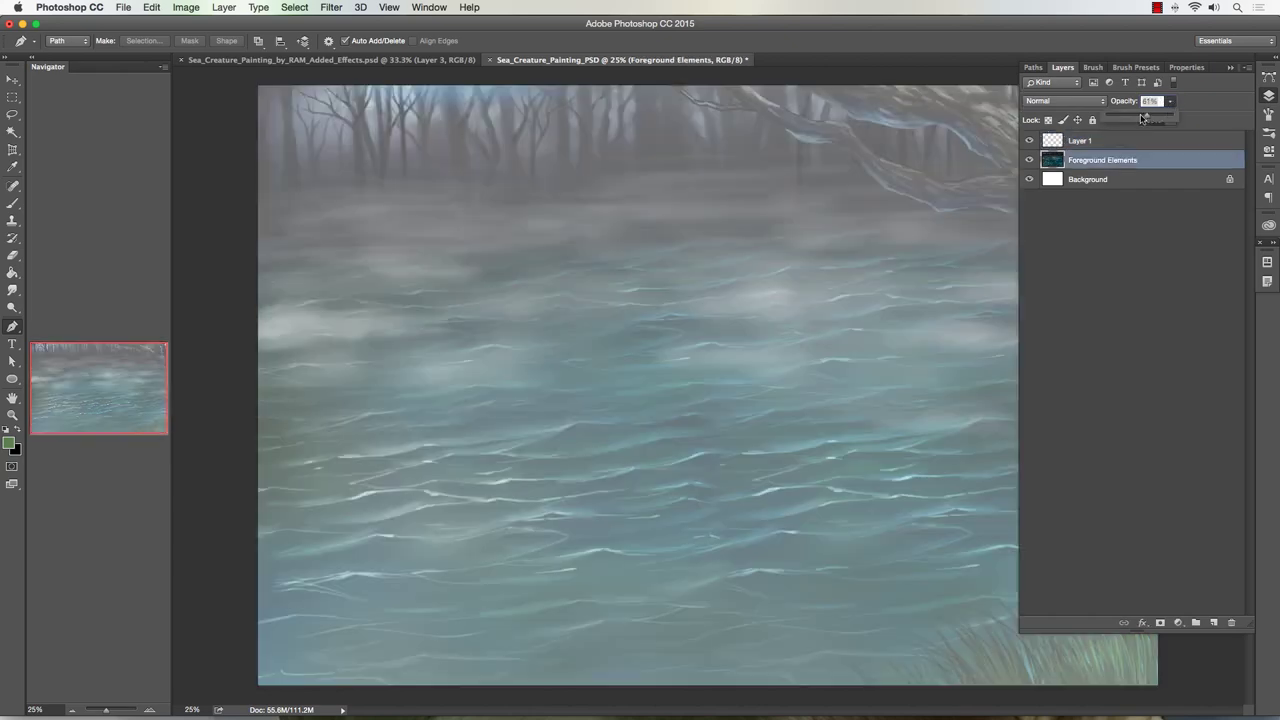
{"action": "left_click", "coordinate": [1080, 140]}
{"action": "left_click", "coordinate": [1268, 95]}
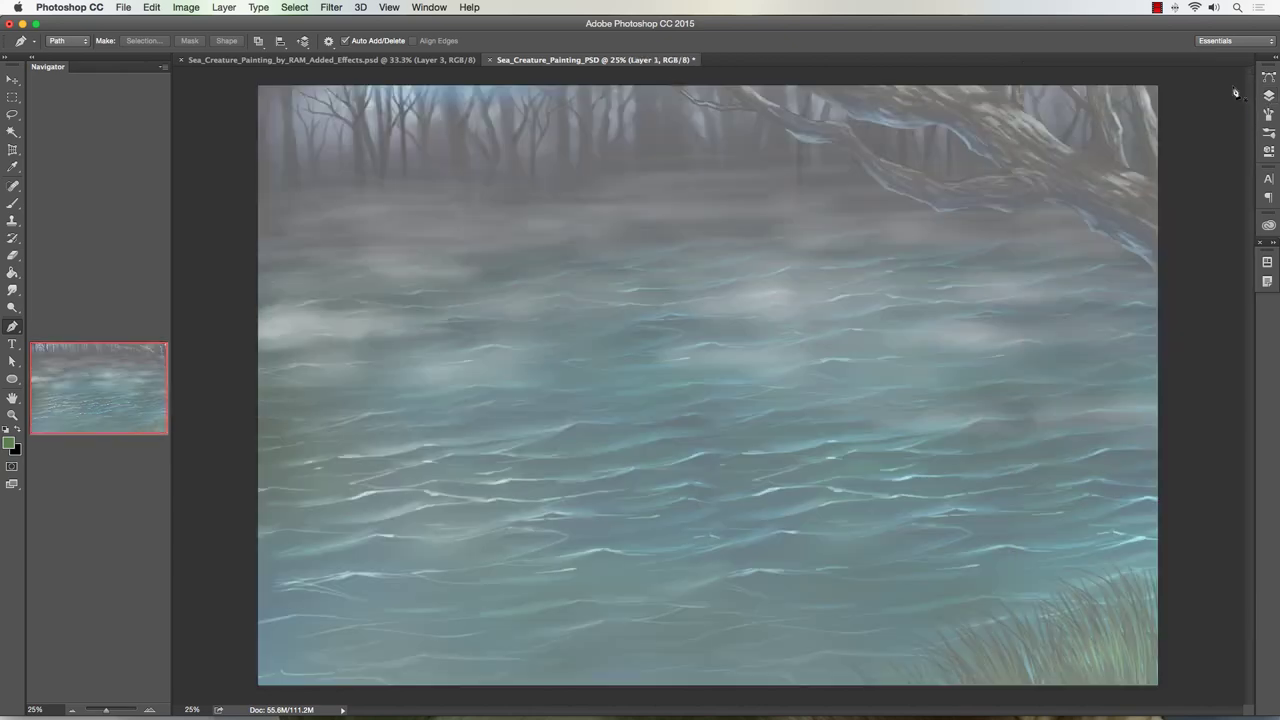
Step: Load the Painting - Chalk Marker brush preset with black as the foreground colour
{"action": "left_click", "coordinate": [12, 203]}
{"action": "left_click", "coordinate": [17, 429]}
{"action": "left_click", "coordinate": [67, 42]}
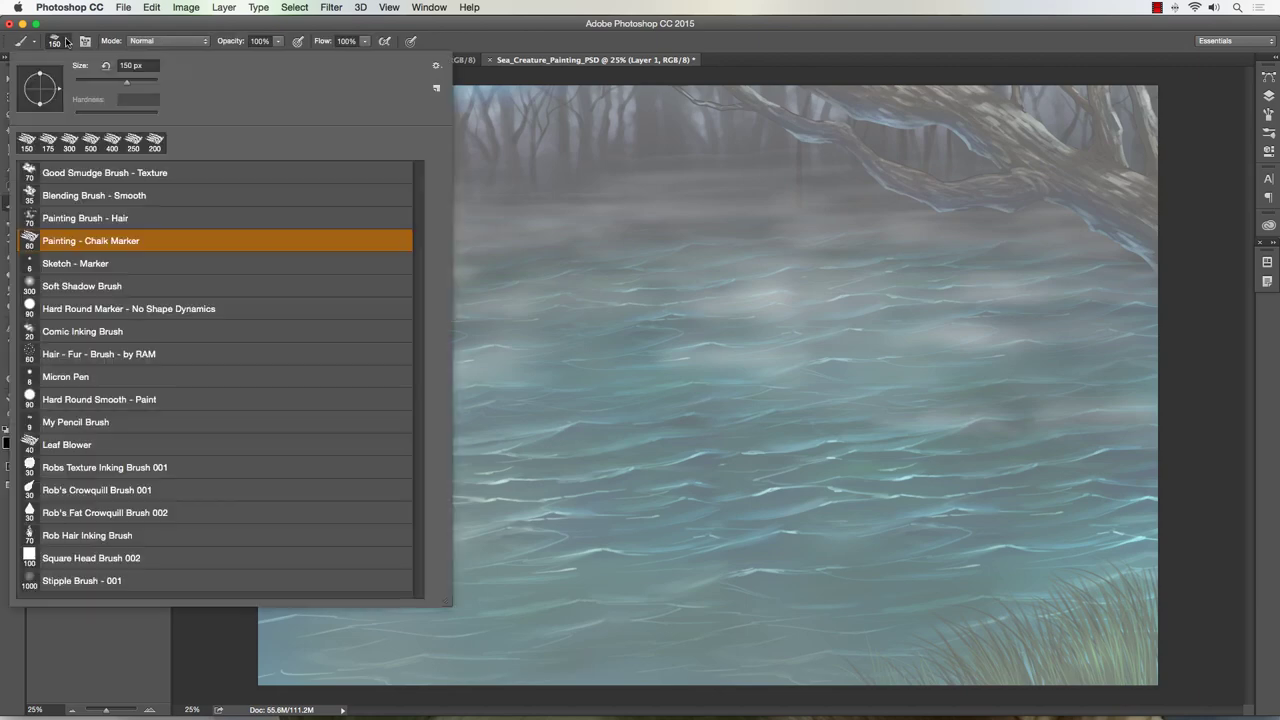
{"action": "left_click", "coordinate": [72, 46]}
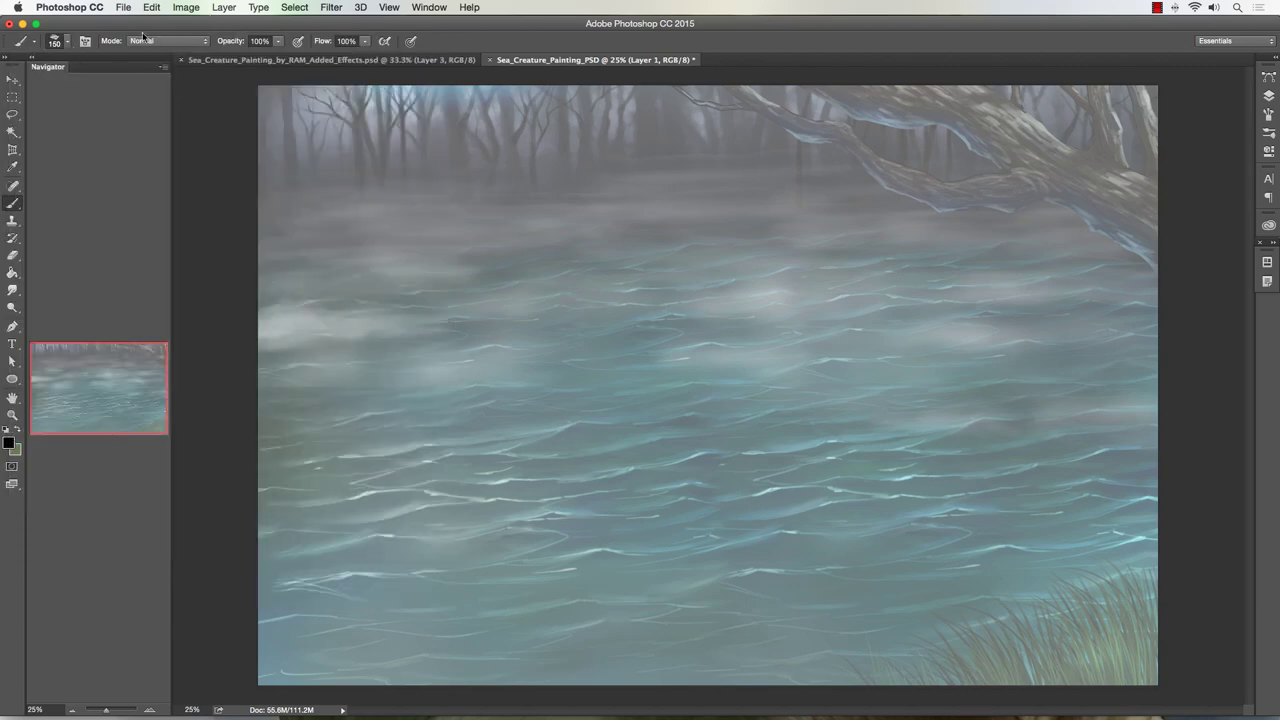
{"action": "left_click", "coordinate": [68, 42]}
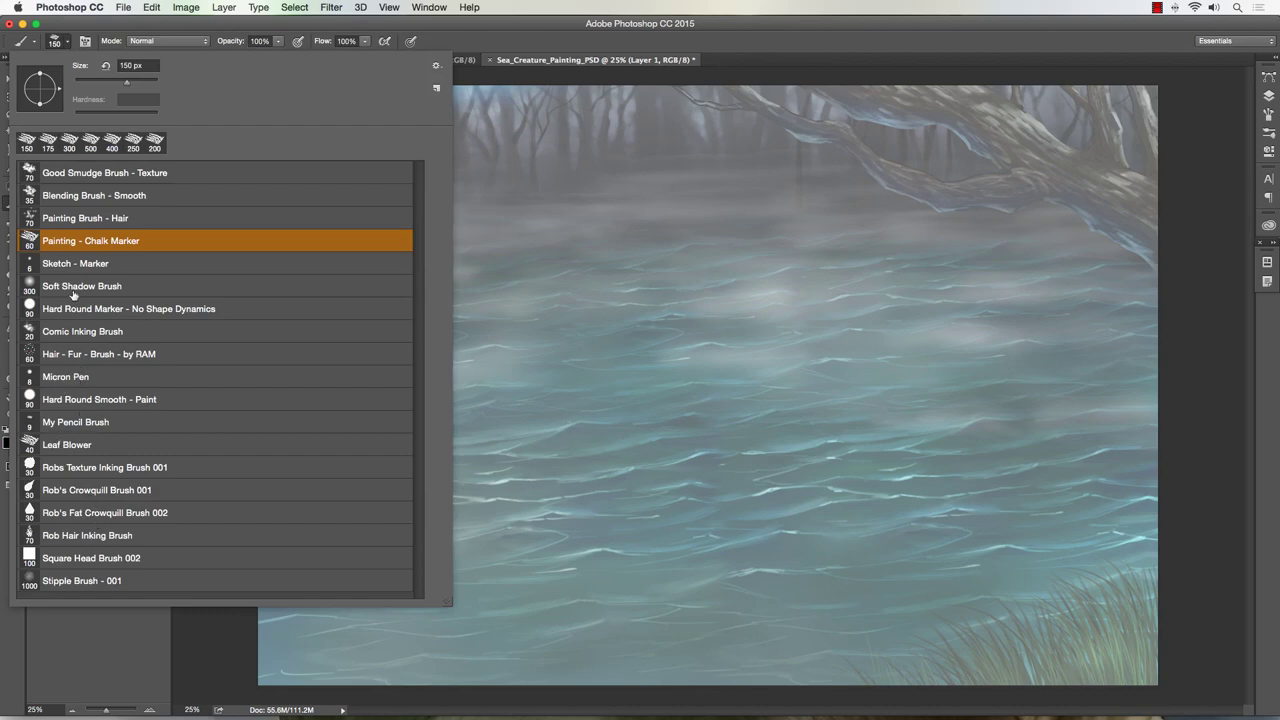
{"action": "left_click", "coordinate": [69, 42]}
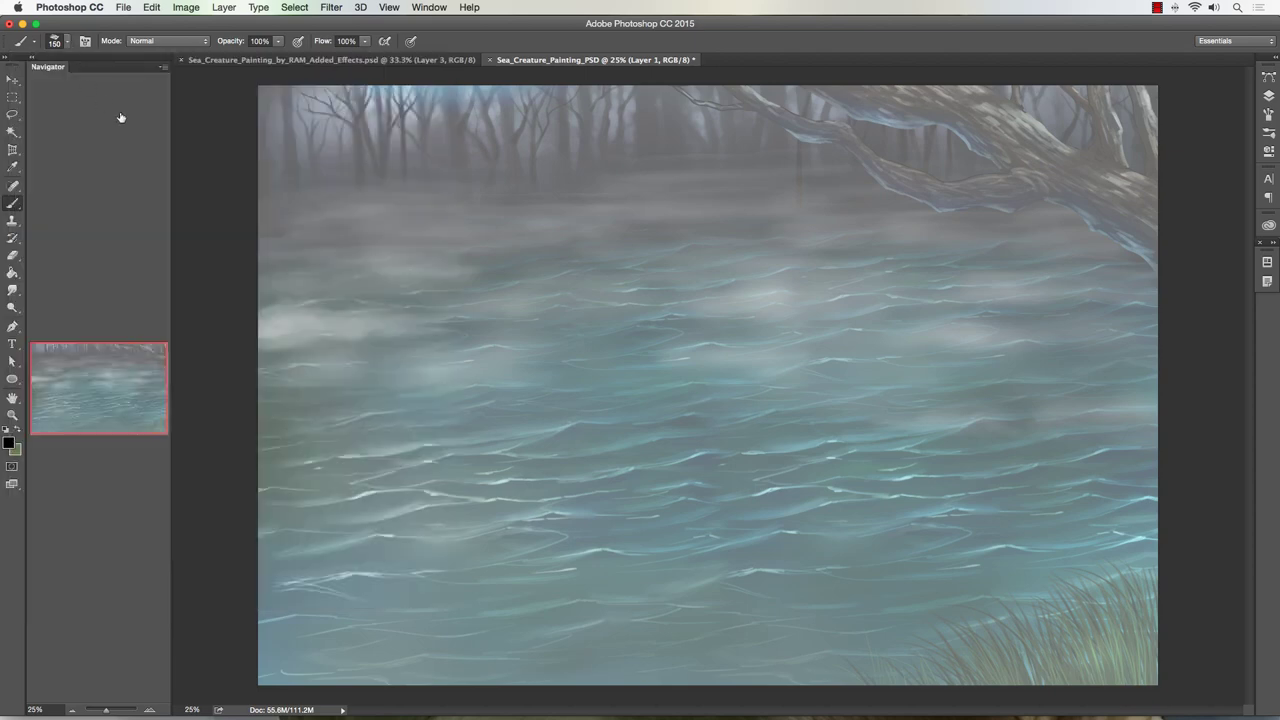
Step: Turn on pen pressure for brush size so the strokes taper
{"action": "left_click", "coordinate": [410, 42]}
{"action": "left_click", "coordinate": [1268, 116]}
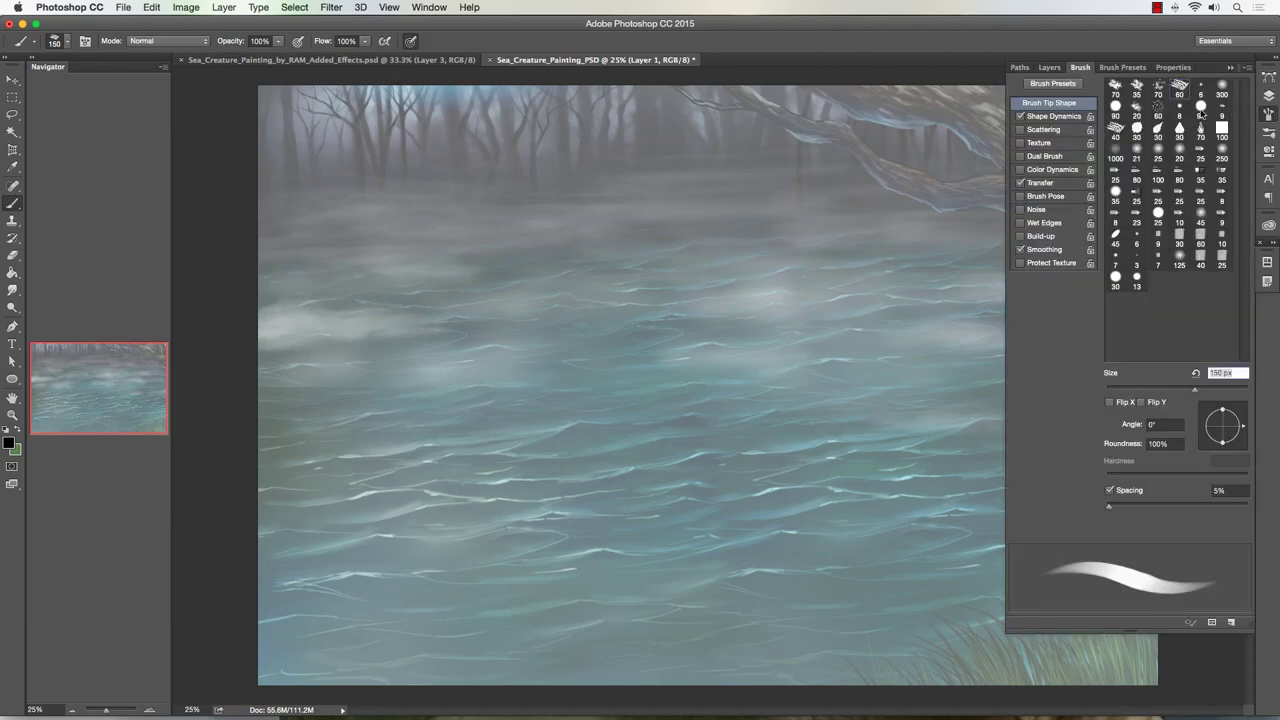
{"action": "left_click", "coordinate": [409, 41]}
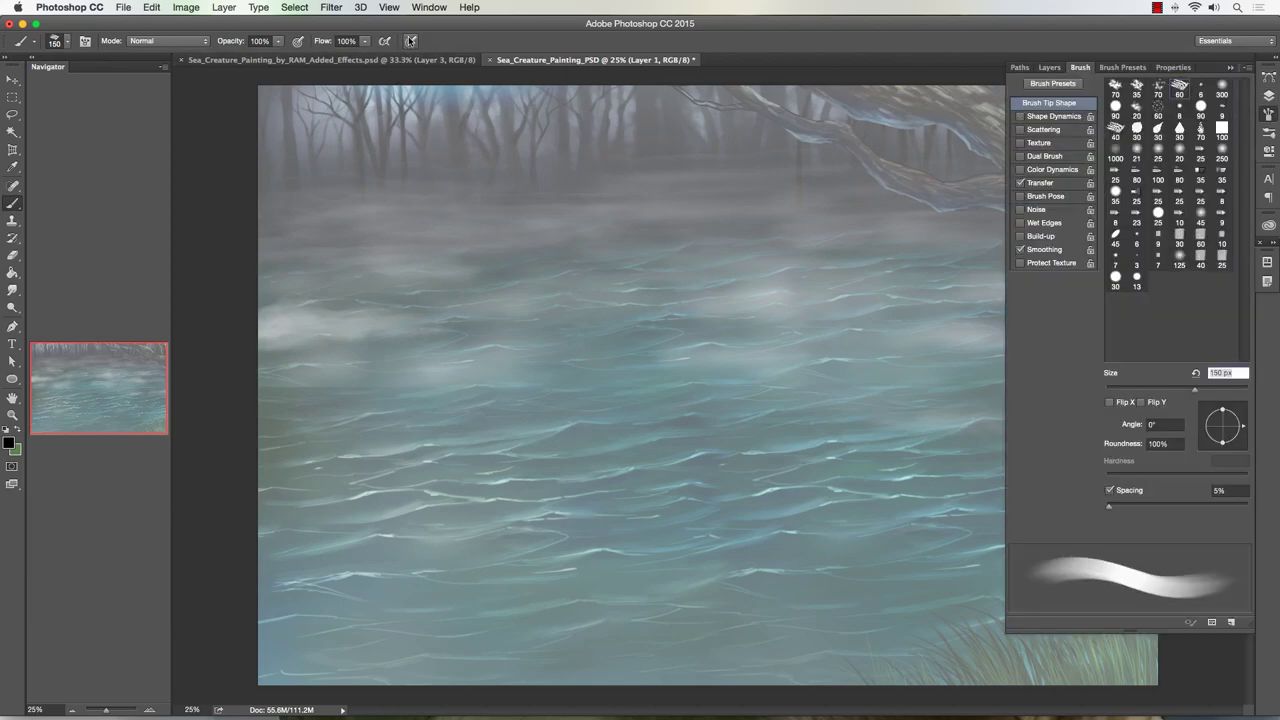
{"action": "left_click", "coordinate": [409, 41]}
{"action": "left_click", "coordinate": [409, 41]}
{"action": "left_click", "coordinate": [409, 41]}
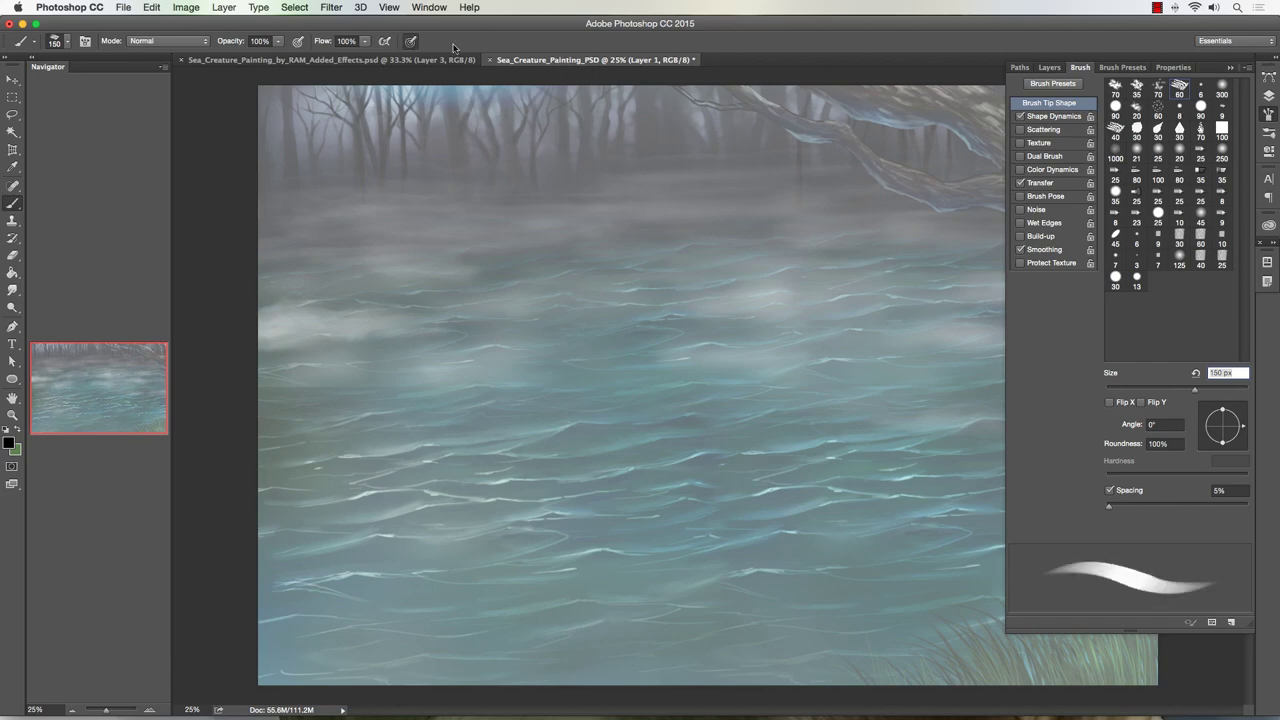
{"action": "left_click", "coordinate": [1268, 114]}
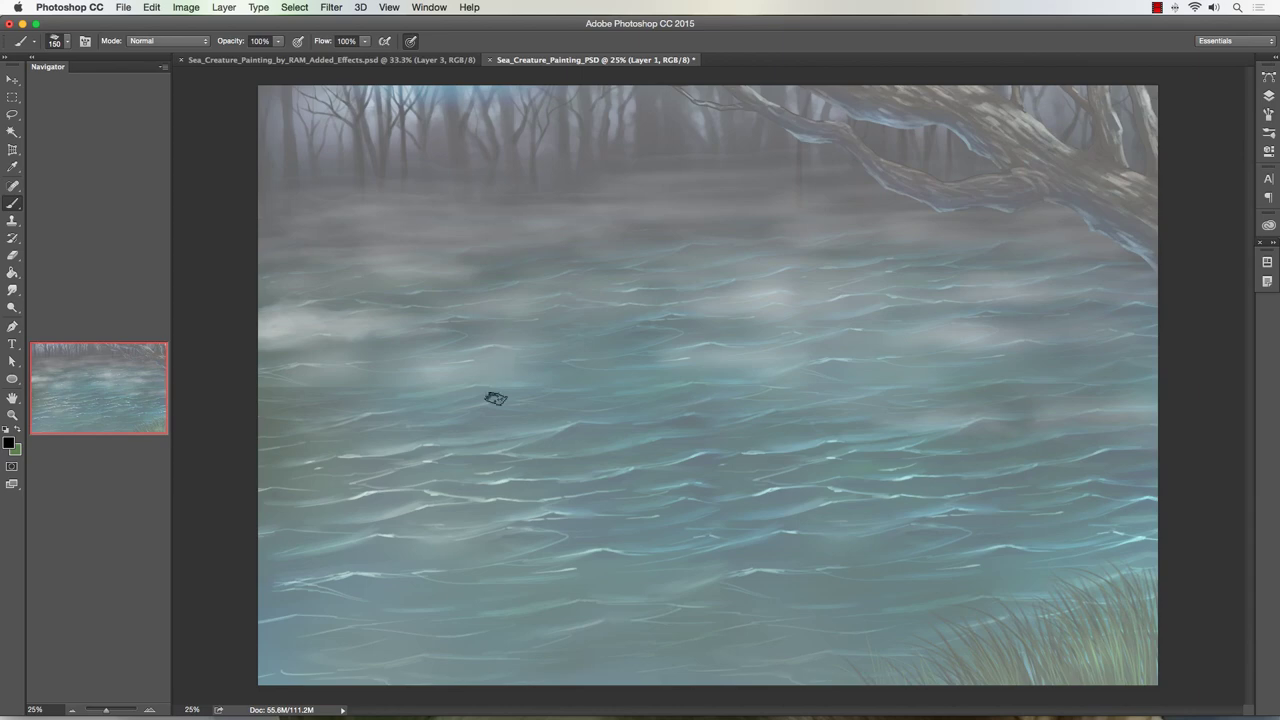
Step: Shrink the brush to 70 px and paint the tentacle's main curves and closed lower-left end
{"action": "key", "text": "bracketleft"}
{"action": "key", "text": "bracketleft"}
{"action": "key", "text": "bracketleft"}
{"action": "key", "text": "bracketleft"}
{"action": "key", "text": "bracketleft"}
{"action": "mouse_move", "coordinate": [409, 416]}
{"action": "left_mouse_down"}
{"action": "mouse_move", "coordinate": [465, 315]}
{"action": "mouse_move", "coordinate": [568, 282]}
{"action": "mouse_move", "coordinate": [459, 330]}
{"action": "mouse_move", "coordinate": [555, 276]}
{"action": "mouse_move", "coordinate": [714, 382]}
{"action": "mouse_move", "coordinate": [789, 244]}
{"action": "mouse_move", "coordinate": [902, 250]}
{"action": "mouse_move", "coordinate": [843, 346]}
{"action": "left_mouse_up"}
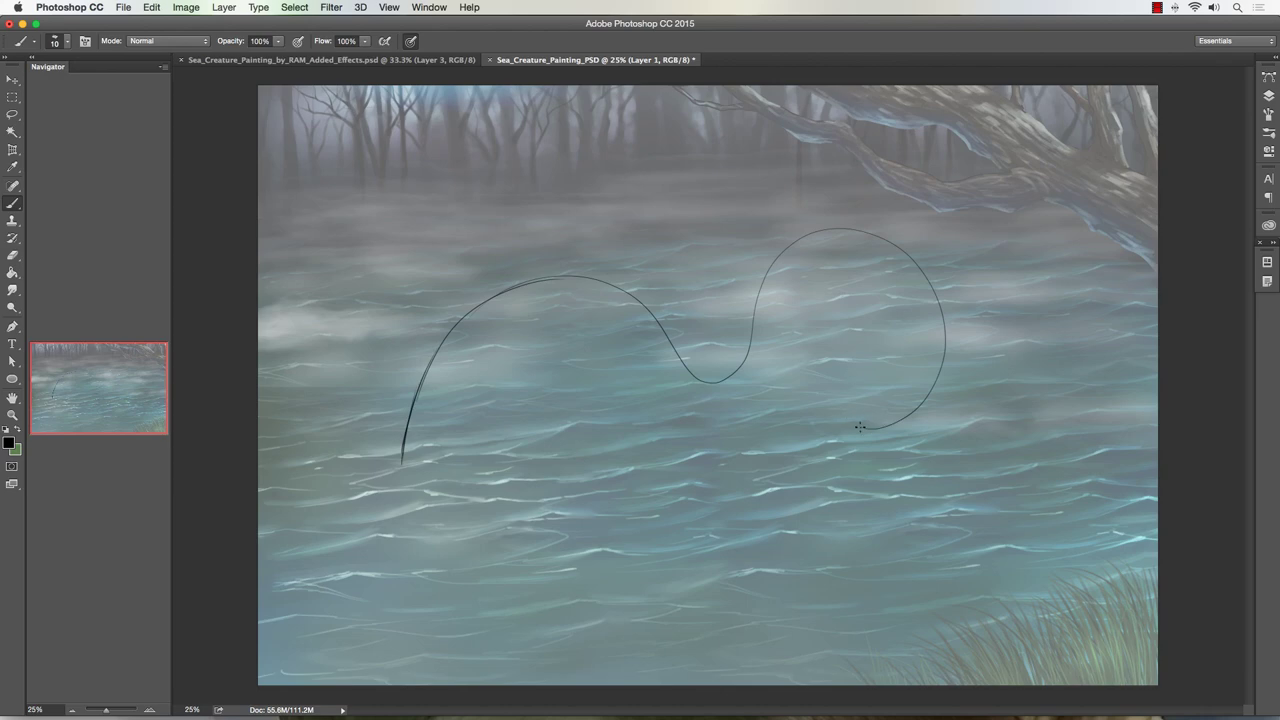
{"action": "mouse_move", "coordinate": [859, 427]}
{"action": "left_mouse_down"}
{"action": "mouse_move", "coordinate": [837, 379]}
{"action": "mouse_move", "coordinate": [858, 354]}
{"action": "mouse_move", "coordinate": [842, 366]}
{"action": "mouse_move", "coordinate": [844, 397]}
{"action": "mouse_move", "coordinate": [849, 357]}
{"action": "mouse_move", "coordinate": [856, 409]}
{"action": "mouse_move", "coordinate": [844, 382]}
{"action": "mouse_move", "coordinate": [896, 386]}
{"action": "mouse_move", "coordinate": [857, 403]}
{"action": "mouse_move", "coordinate": [867, 356]}
{"action": "mouse_move", "coordinate": [841, 377]}
{"action": "mouse_move", "coordinate": [854, 359]}
{"action": "mouse_move", "coordinate": [856, 410]}
{"action": "left_mouse_up"}
{"action": "mouse_move", "coordinate": [878, 290]}
{"action": "left_mouse_down"}
{"action": "mouse_move", "coordinate": [797, 349]}
{"action": "mouse_move", "coordinate": [818, 308]}
{"action": "mouse_move", "coordinate": [794, 415]}
{"action": "mouse_move", "coordinate": [702, 446]}
{"action": "mouse_move", "coordinate": [770, 434]}
{"action": "mouse_move", "coordinate": [660, 430]}
{"action": "mouse_move", "coordinate": [739, 458]}
{"action": "mouse_move", "coordinate": [624, 375]}
{"action": "mouse_move", "coordinate": [649, 402]}
{"action": "mouse_move", "coordinate": [536, 383]}
{"action": "mouse_move", "coordinate": [552, 384]}
{"action": "mouse_move", "coordinate": [522, 454]}
{"action": "left_mouse_up"}
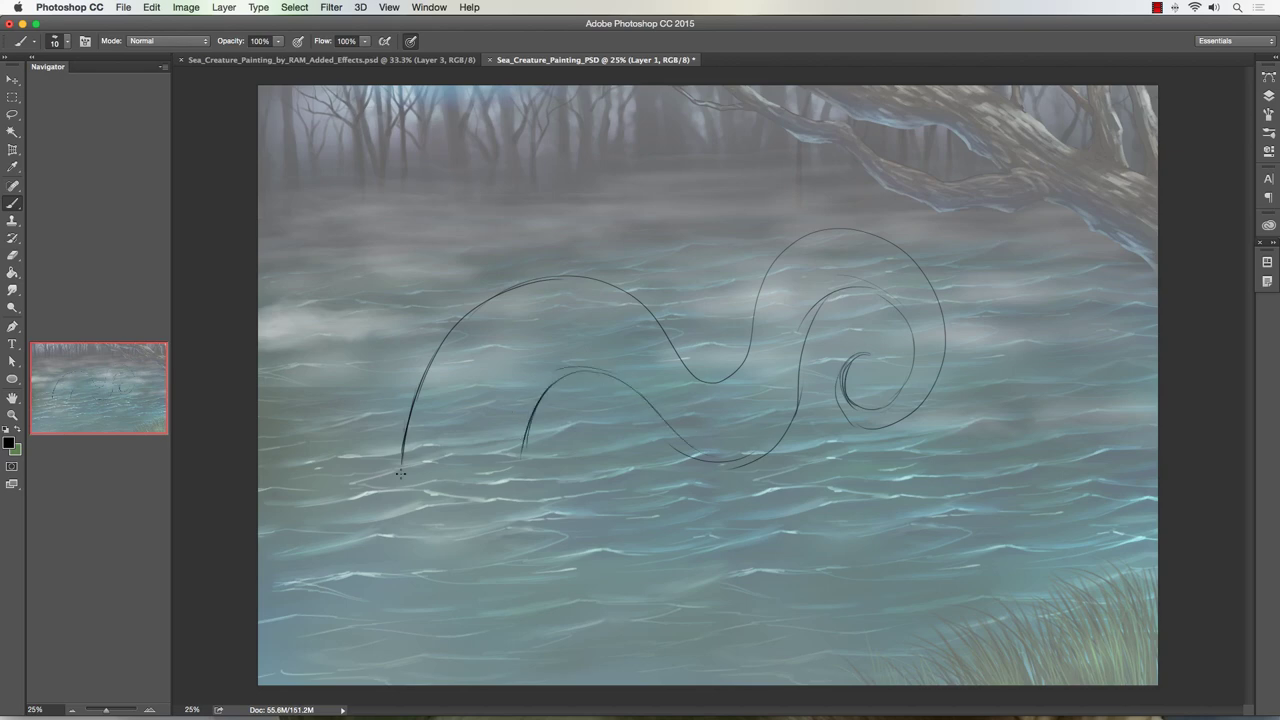
{"action": "mouse_move", "coordinate": [405, 435]}
{"action": "left_mouse_down"}
{"action": "mouse_move", "coordinate": [398, 486]}
{"action": "mouse_move", "coordinate": [494, 516]}
{"action": "mouse_move", "coordinate": [534, 500]}
{"action": "mouse_move", "coordinate": [534, 426]}
{"action": "mouse_move", "coordinate": [533, 475]}
{"action": "left_mouse_up"}
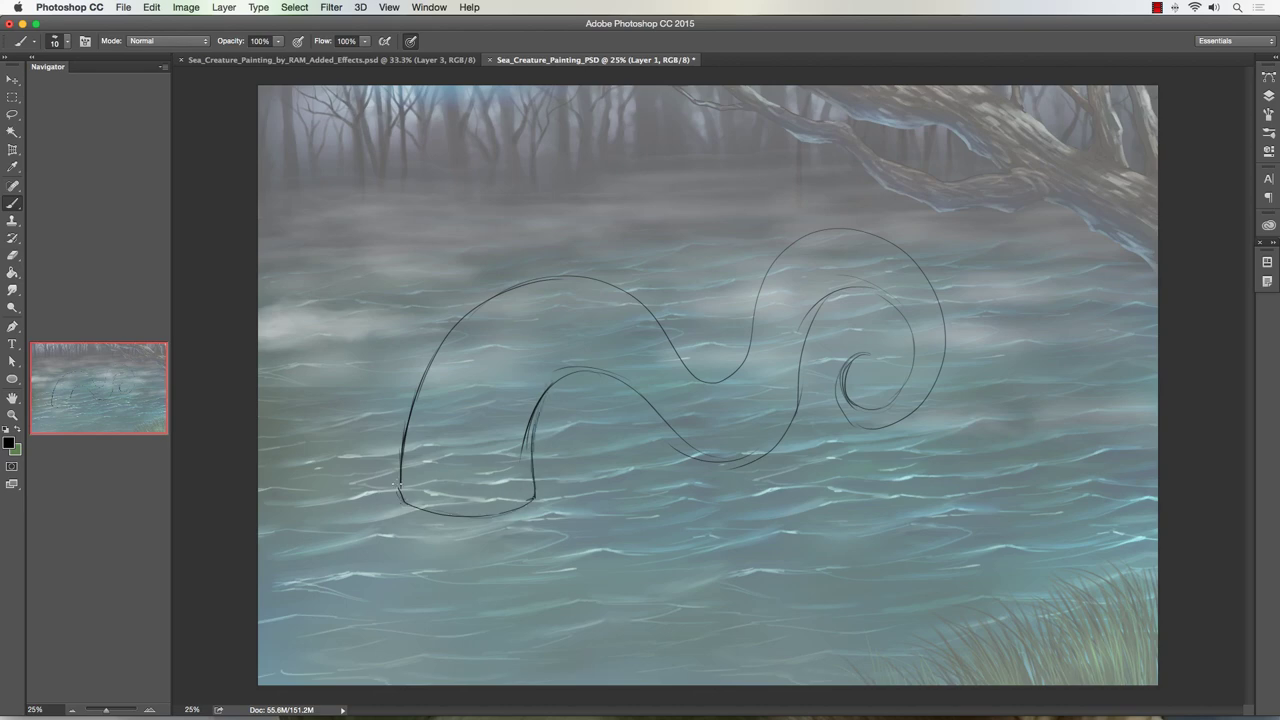
{"action": "left_click_drag", "start_coordinate": [404, 500], "coordinate": [404, 434]}
Step: Retrace the lower curve, upper dip, inner spiral and outer left line to darken them
{"action": "mouse_move", "coordinate": [555, 372]}
{"action": "left_mouse_down"}
{"action": "mouse_move", "coordinate": [615, 385]}
{"action": "mouse_move", "coordinate": [675, 447]}
{"action": "mouse_move", "coordinate": [666, 435]}
{"action": "mouse_move", "coordinate": [780, 425]}
{"action": "left_mouse_up"}
{"action": "mouse_move", "coordinate": [679, 345]}
{"action": "left_mouse_down"}
{"action": "mouse_move", "coordinate": [730, 365]}
{"action": "mouse_move", "coordinate": [726, 343]}
{"action": "mouse_move", "coordinate": [720, 373]}
{"action": "mouse_move", "coordinate": [746, 326]}
{"action": "mouse_move", "coordinate": [707, 372]}
{"action": "mouse_move", "coordinate": [672, 345]}
{"action": "mouse_move", "coordinate": [741, 352]}
{"action": "mouse_move", "coordinate": [732, 366]}
{"action": "mouse_move", "coordinate": [800, 238]}
{"action": "mouse_move", "coordinate": [873, 247]}
{"action": "mouse_move", "coordinate": [936, 297]}
{"action": "left_mouse_up"}
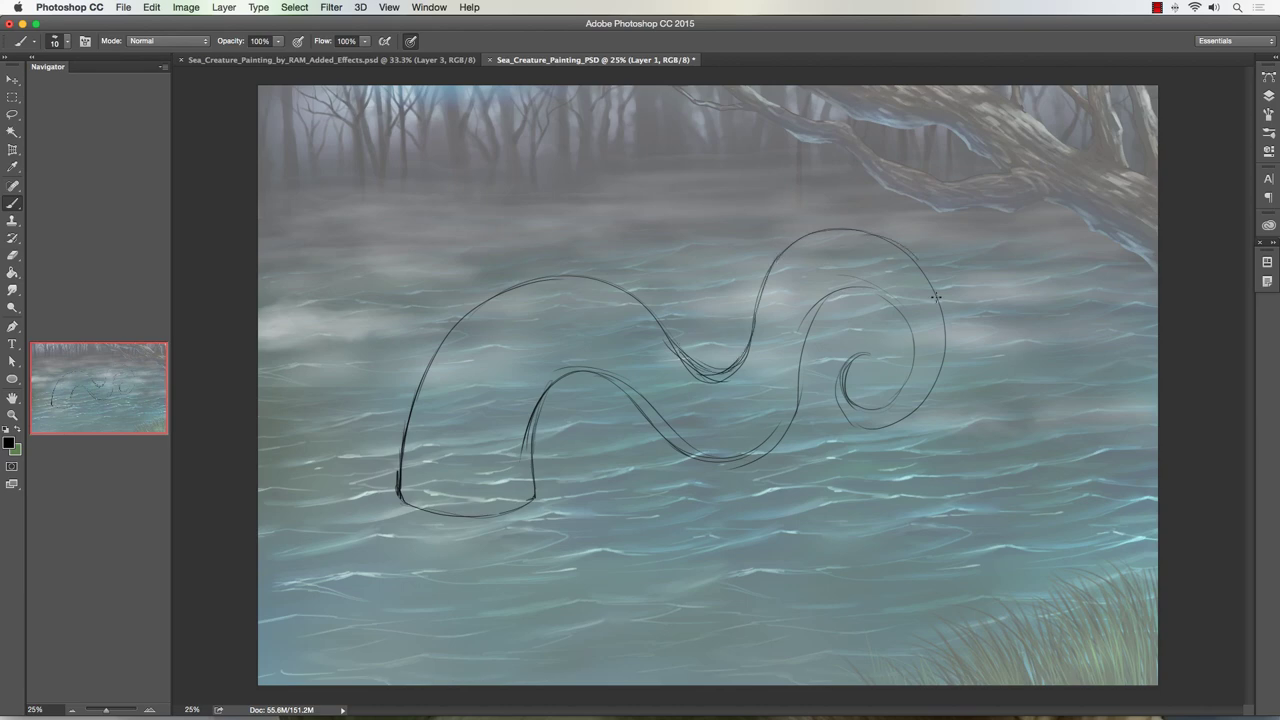
{"action": "left_click_drag", "start_coordinate": [843, 287], "coordinate": [914, 326]}
{"action": "mouse_move", "coordinate": [806, 342]}
{"action": "left_mouse_down"}
{"action": "mouse_move", "coordinate": [786, 424]}
{"action": "mouse_move", "coordinate": [692, 453]}
{"action": "left_mouse_up"}
{"action": "left_click_drag", "start_coordinate": [534, 428], "coordinate": [536, 497]}
{"action": "mouse_move", "coordinate": [400, 458]}
{"action": "left_mouse_down"}
{"action": "mouse_move", "coordinate": [454, 323]}
{"action": "mouse_move", "coordinate": [498, 292]}
{"action": "left_mouse_up"}
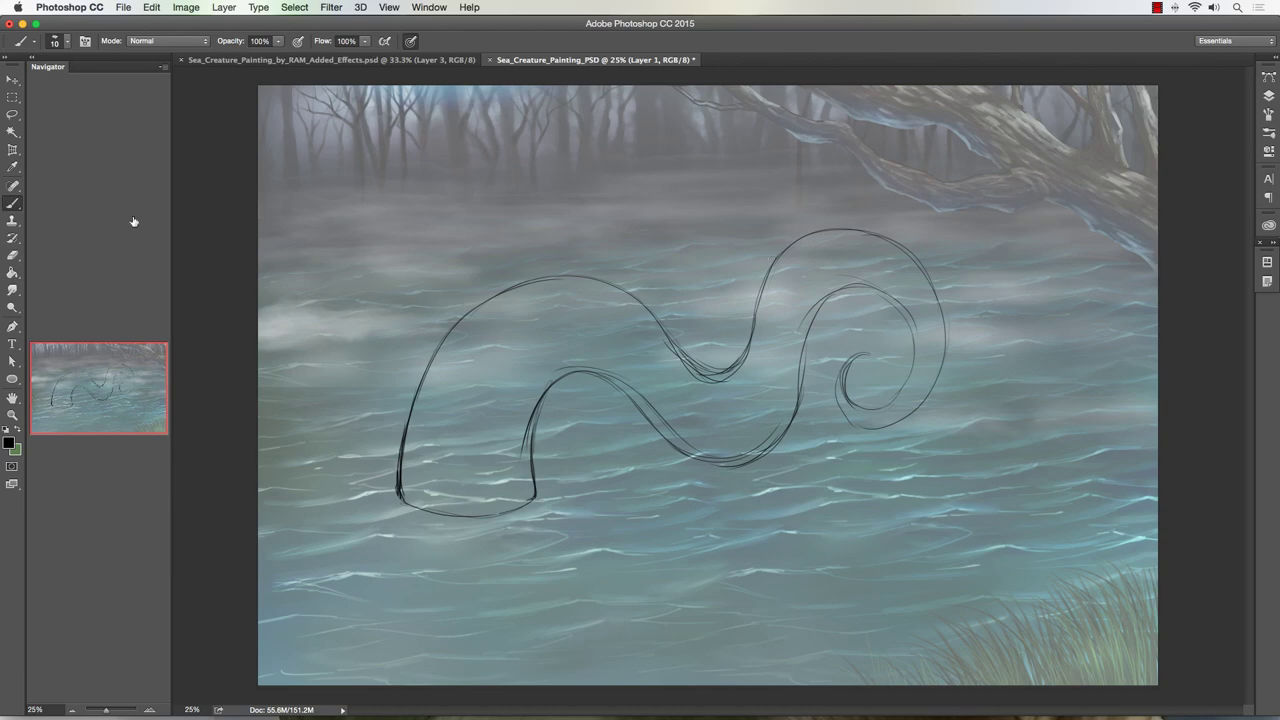
Step: With the Pen tool, trace curved anchors around the tentacle and its spiral, closing at the start
{"action": "left_click", "coordinate": [12, 326]}
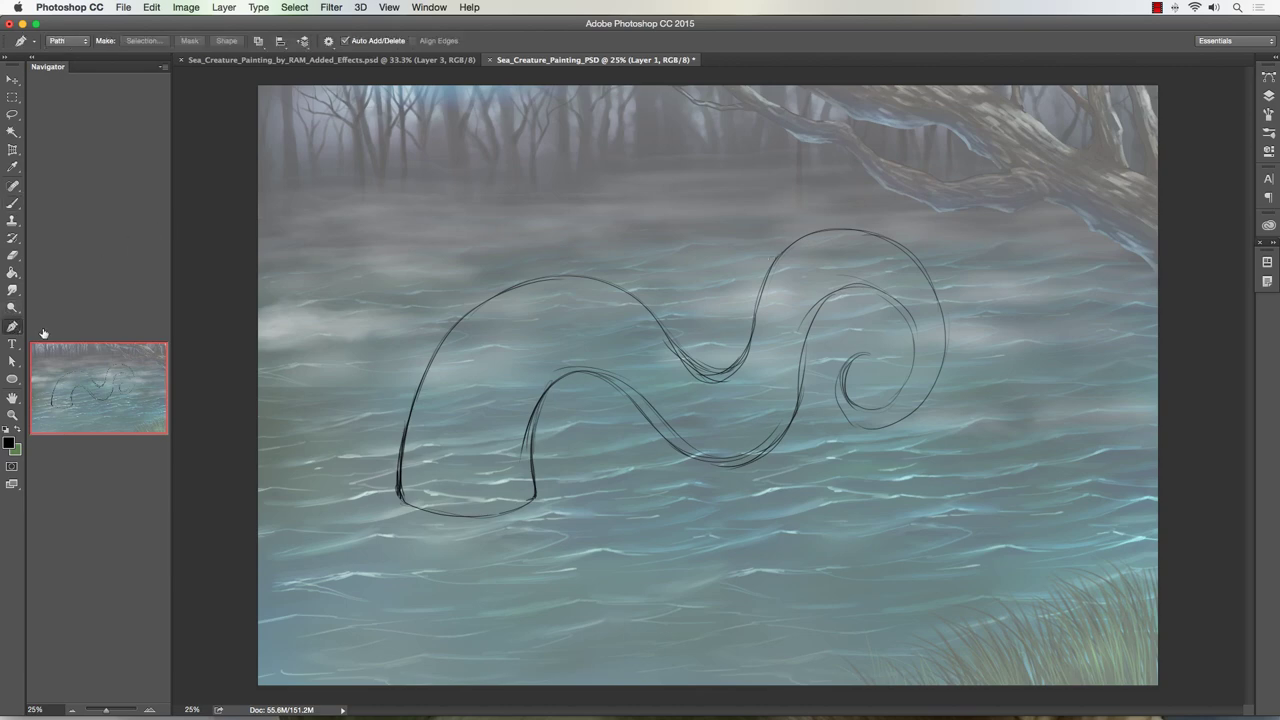
{"action": "left_click", "coordinate": [398, 491]}
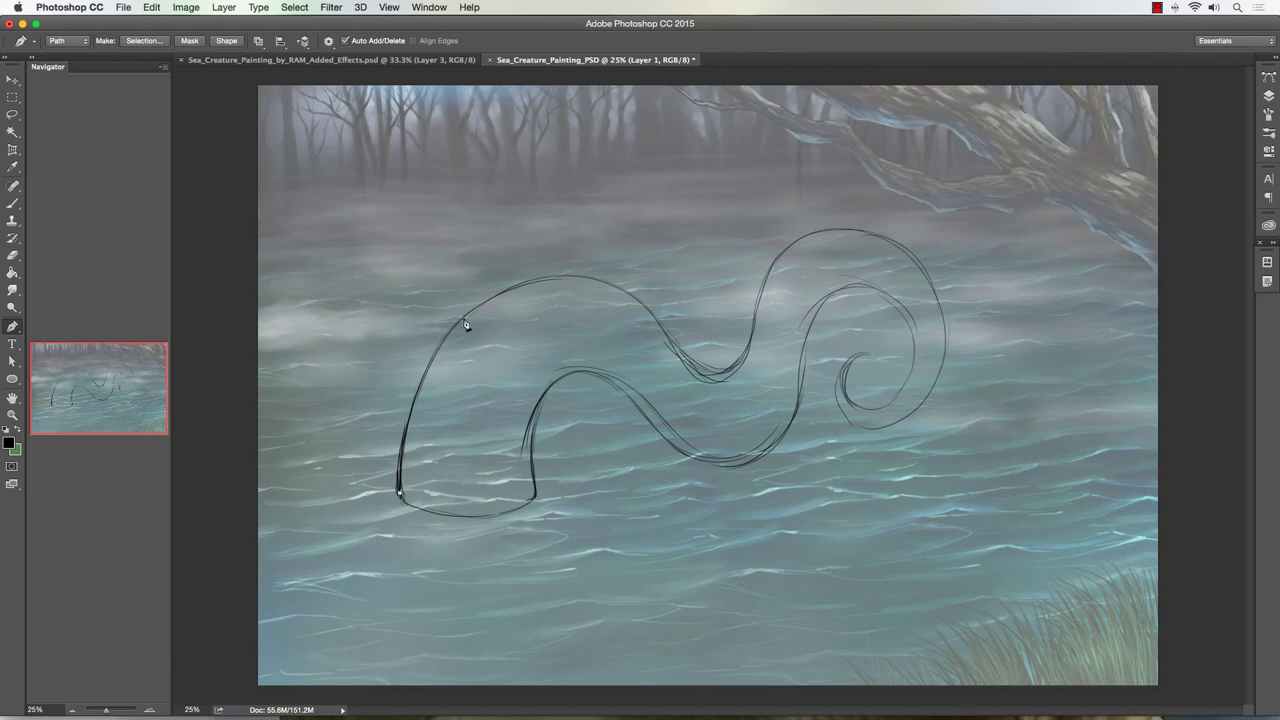
{"action": "left_click_drag", "start_coordinate": [465, 320], "coordinate": [538, 267]}
{"action": "left_click_drag", "start_coordinate": [851, 229], "coordinate": [864, 233]}
{"action": "left_click_drag", "start_coordinate": [946, 340], "coordinate": [926, 407]}
{"action": "left_click_drag", "start_coordinate": [864, 341], "coordinate": [847, 398]}
{"action": "left_click_drag", "start_coordinate": [855, 289], "coordinate": [827, 277]}
{"action": "left_click_drag", "start_coordinate": [735, 467], "coordinate": [686, 463]}
{"action": "left_click_drag", "start_coordinate": [549, 387], "coordinate": [538, 404]}
{"action": "left_click_drag", "start_coordinate": [533, 490], "coordinate": [554, 527]}
{"action": "left_click", "coordinate": [400, 496]}
Step: Confirm the new Work Path in the Paths panel, then return to the canvas
{"action": "left_click", "coordinate": [1267, 95]}
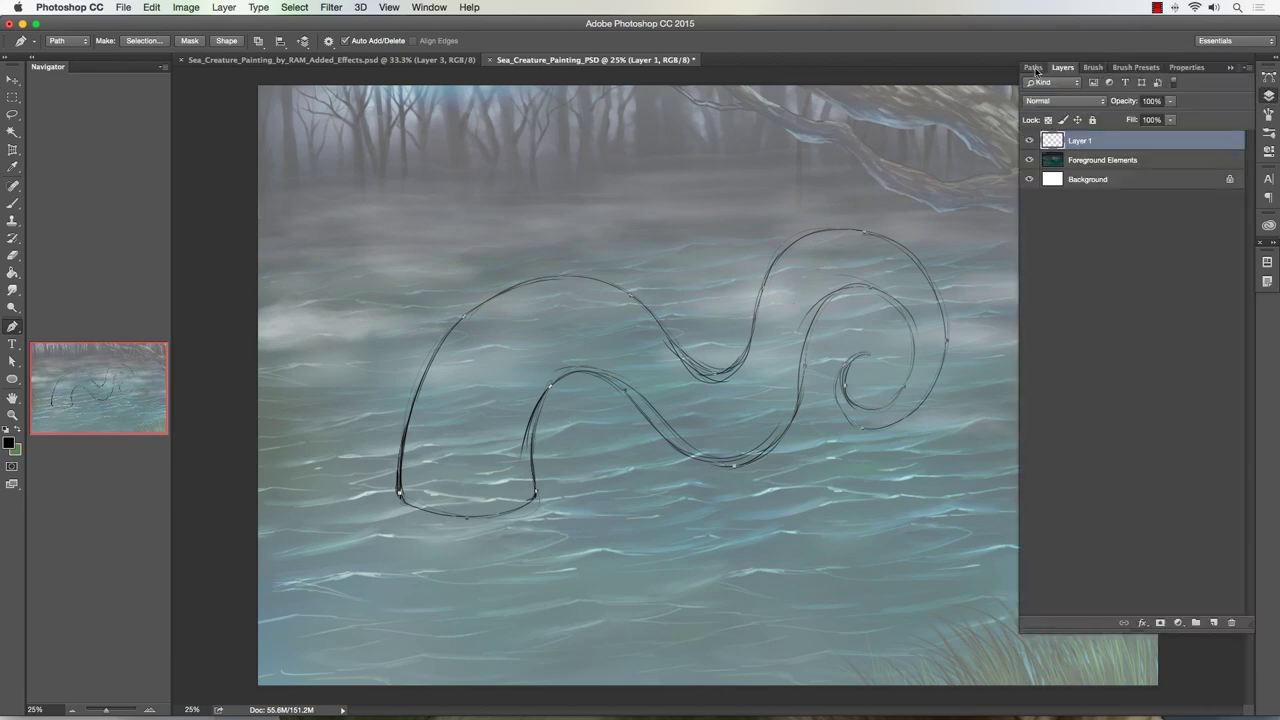
{"action": "left_click", "coordinate": [1033, 67]}
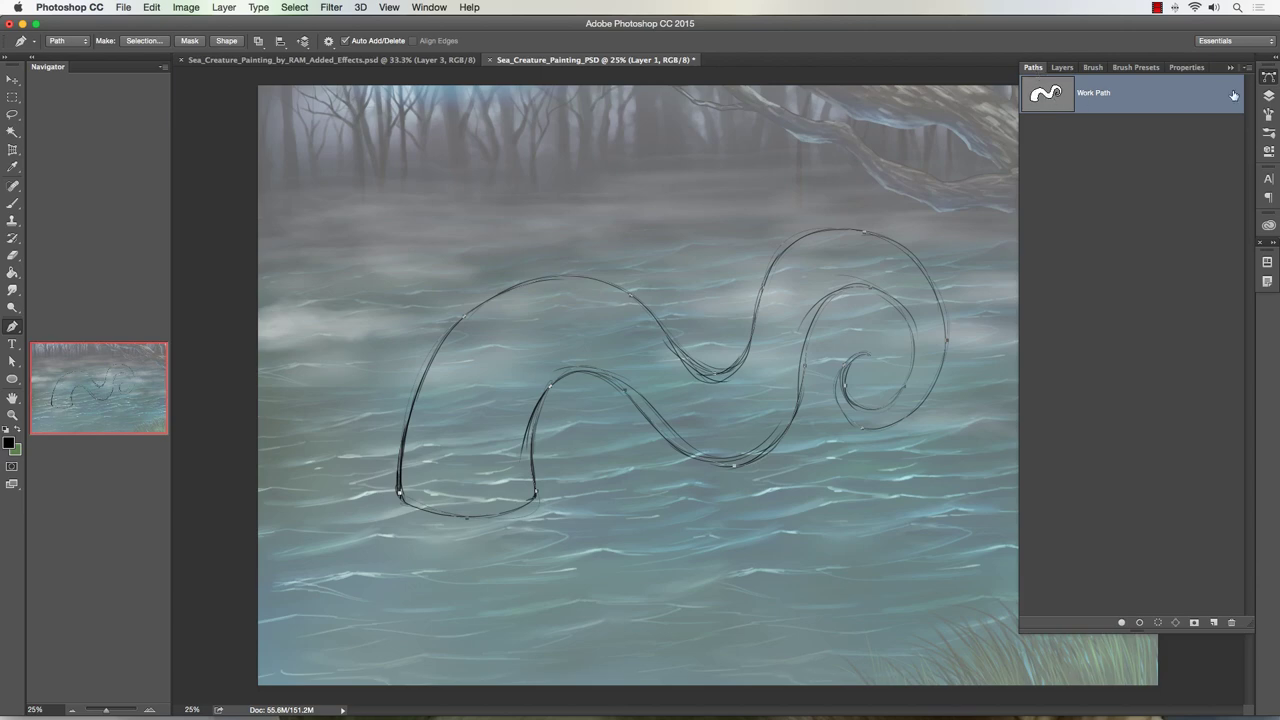
{"action": "left_click", "coordinate": [1062, 67]}
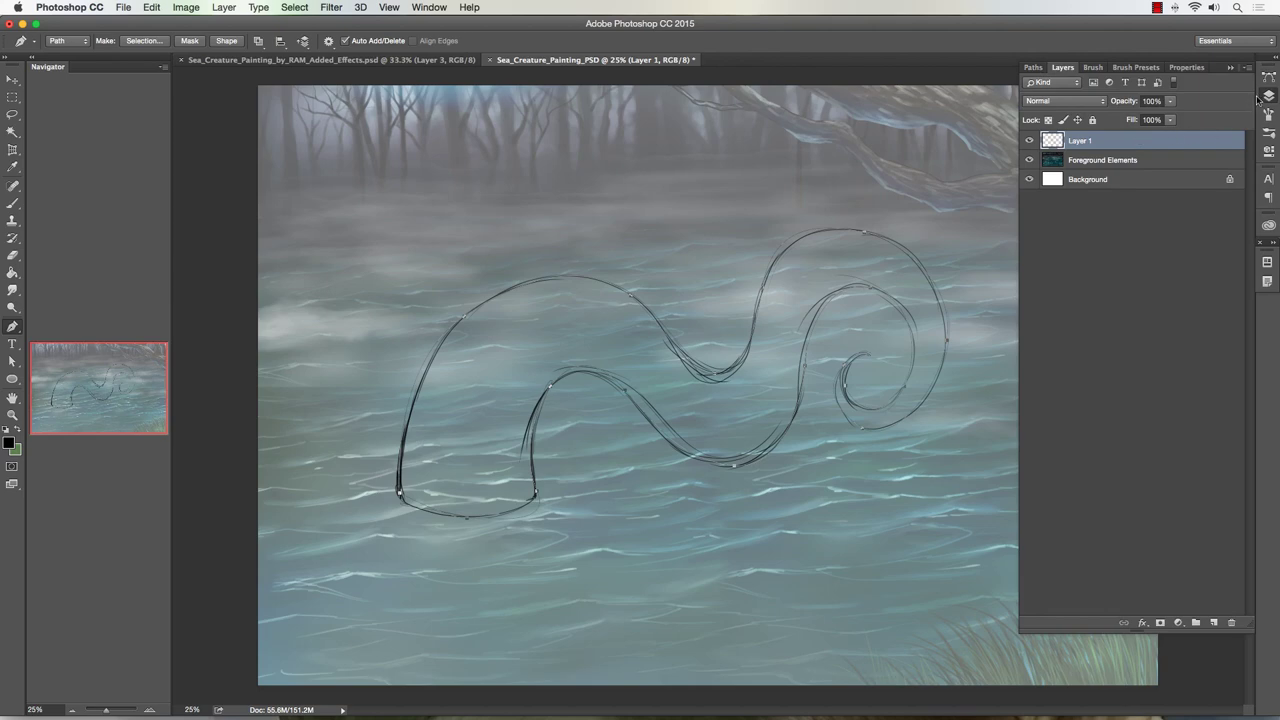
{"action": "left_click", "coordinate": [1268, 96]}
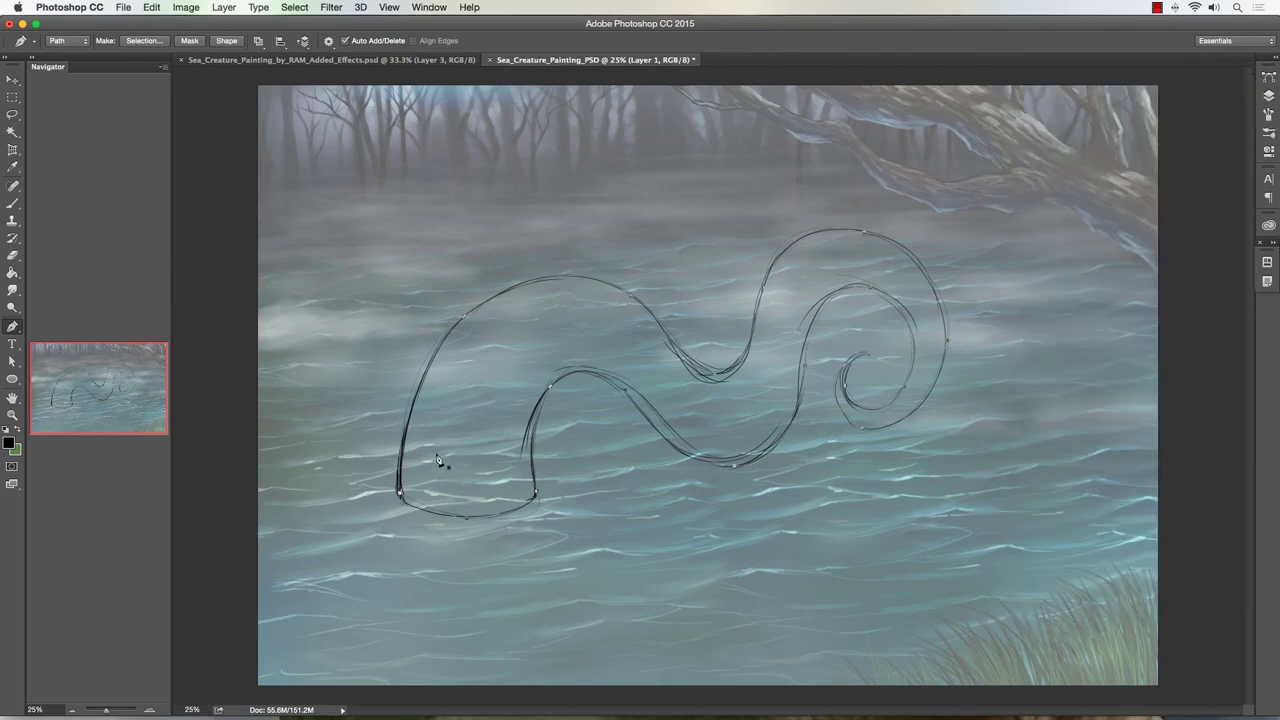
{"action": "left_click", "coordinate": [12, 415]}
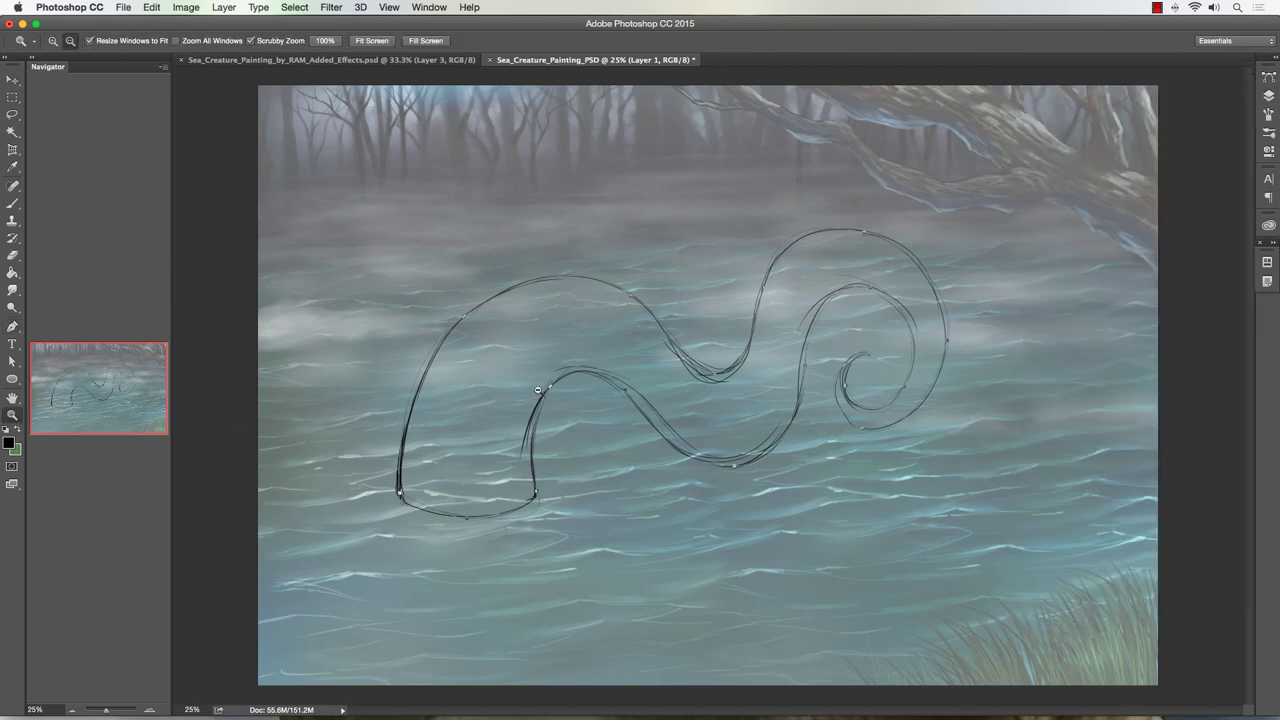
Step: Zoom in and add anchors along the bottom and inner lower curve, bending them to fit
{"action": "left_click_drag", "start_coordinate": [538, 391], "coordinate": [569, 383]}
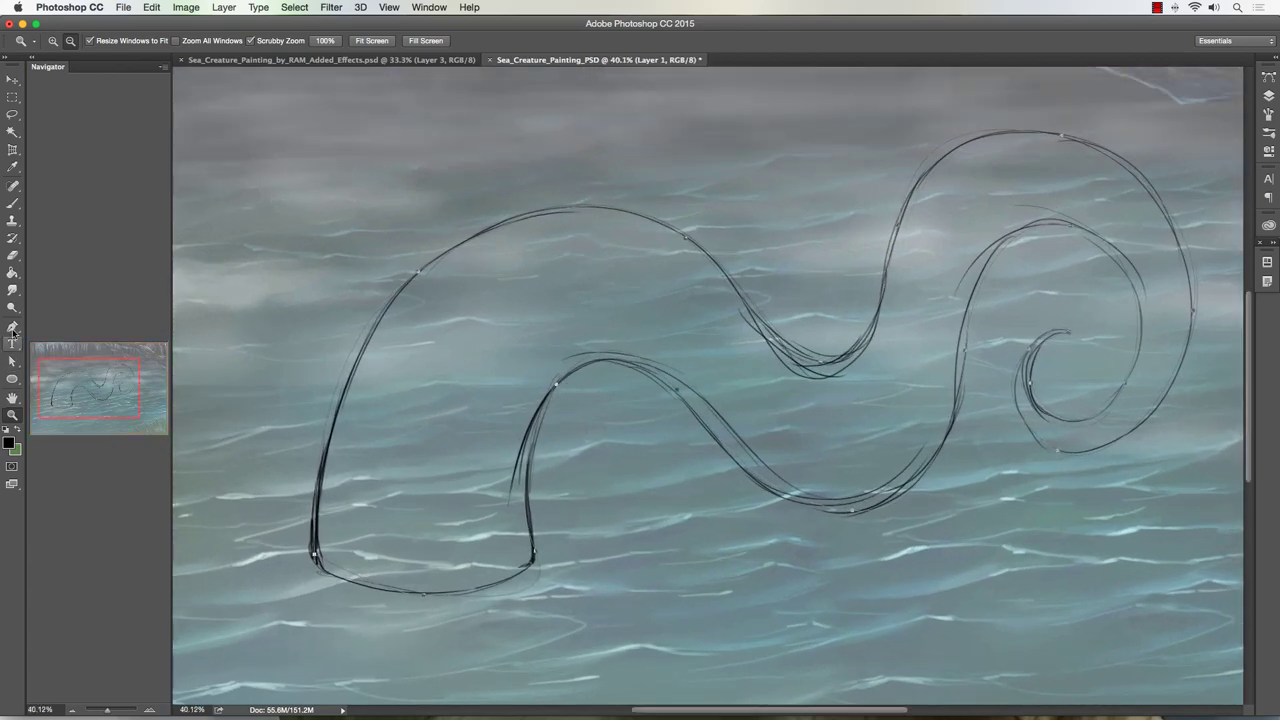
{"action": "left_click", "coordinate": [12, 327]}
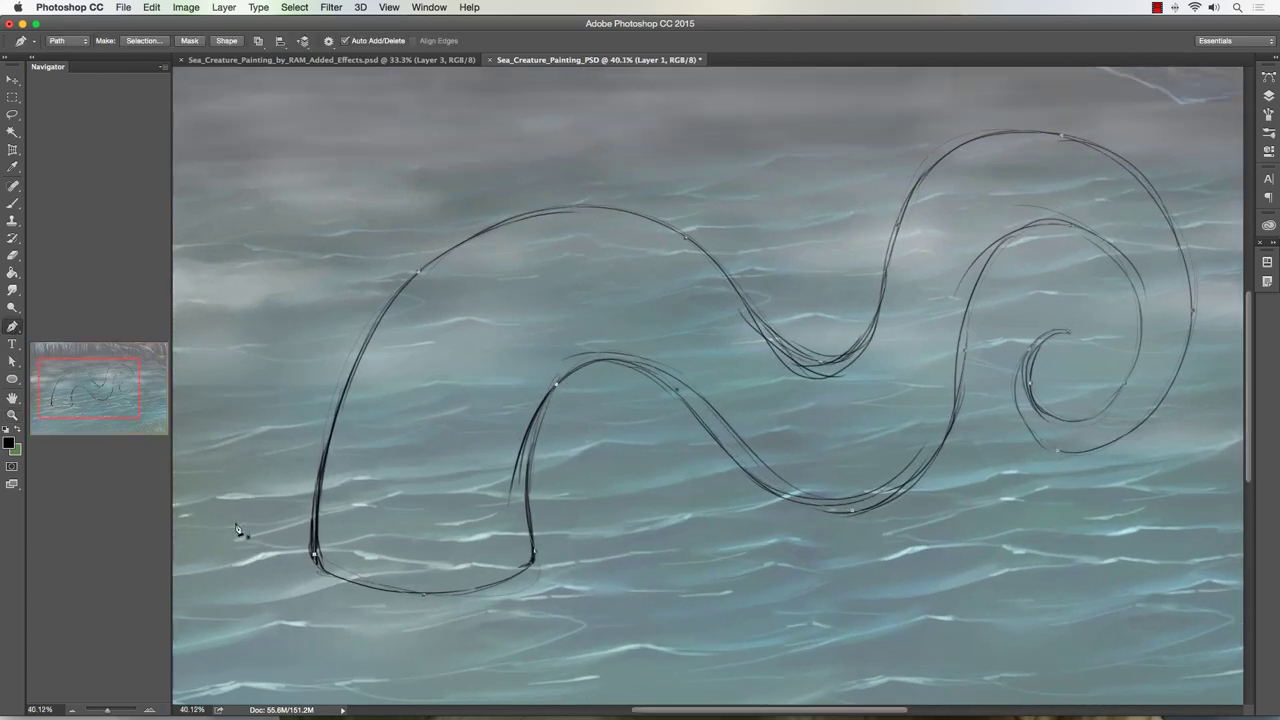
{"action": "left_click", "coordinate": [379, 594]}
{"action": "left_click", "coordinate": [534, 533]}
{"action": "left_click_drag", "start_coordinate": [569, 597], "coordinate": [543, 586]}
{"action": "left_click_drag", "start_coordinate": [534, 535], "coordinate": [538, 576]}
Step: Reshape the curves near the closing anchor and the lower segment to follow the sketch
{"action": "left_click", "coordinate": [557, 386]}
{"action": "mouse_move", "coordinate": [549, 409]}
{"action": "left_mouse_down"}
{"action": "mouse_move", "coordinate": [536, 406]}
{"action": "mouse_move", "coordinate": [533, 424]}
{"action": "left_mouse_up"}
{"action": "left_click_drag", "start_coordinate": [674, 388], "coordinate": [691, 405]}
{"action": "left_click", "coordinate": [315, 558], "text": "ctrl"}
{"action": "scroll", "coordinate": [344, 390], "scroll_direction": "left", "scroll_amount": 2}
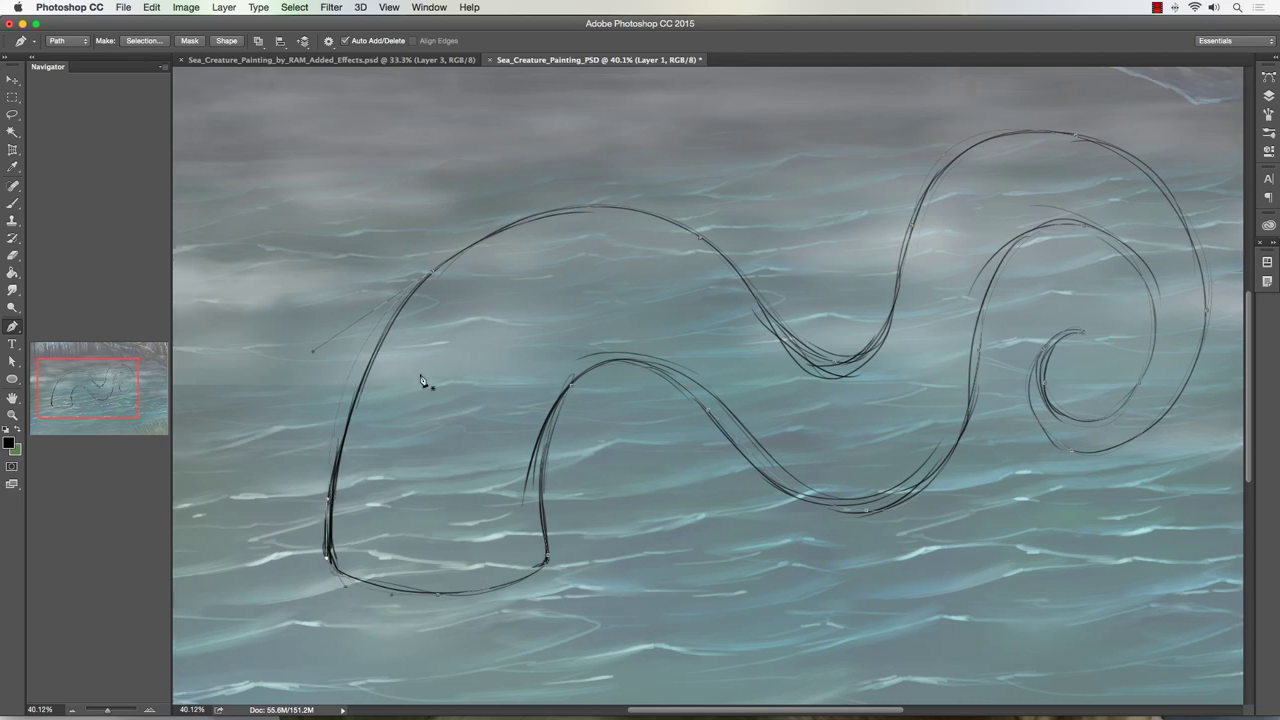
Step: Pull the upper-left segment up and nudge the lower-left handle and upper anchor
{"action": "left_click", "coordinate": [440, 266], "text": "ctrl"}
{"action": "scroll", "coordinate": [422, 261], "scroll_direction": "left", "scroll_amount": 2}
{"action": "left_click", "coordinate": [457, 272], "text": "ctrl"}
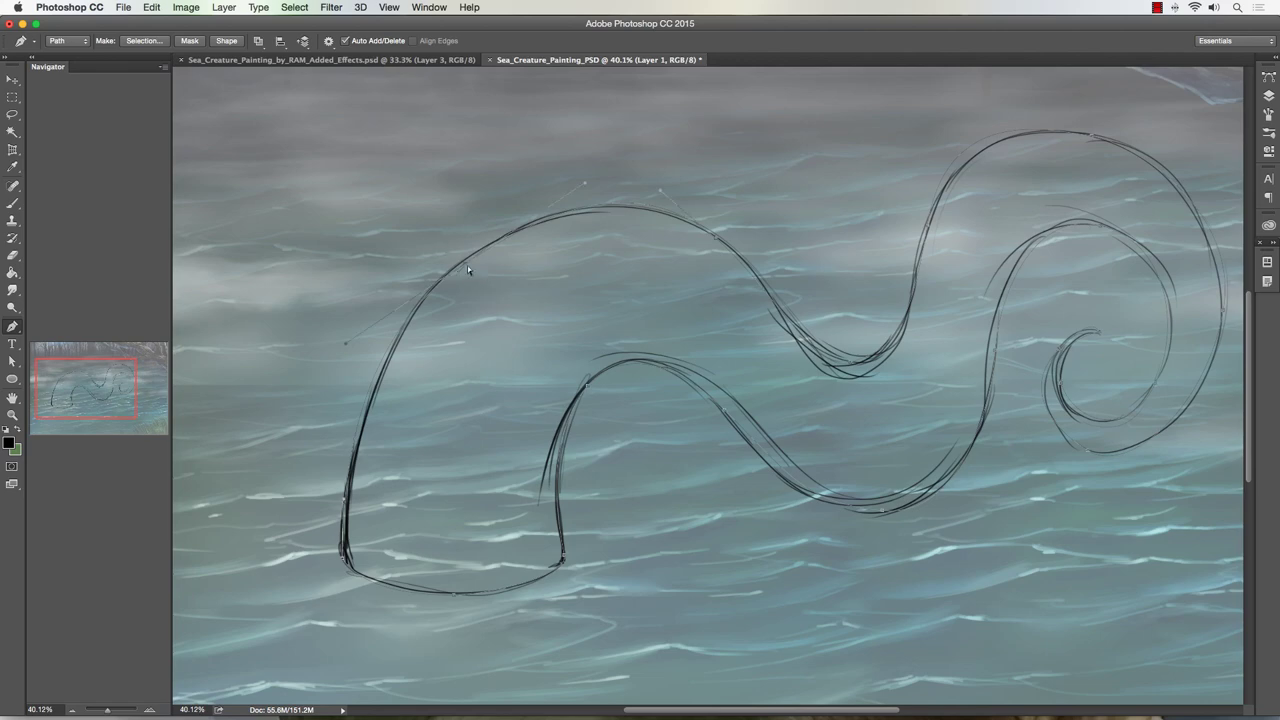
{"action": "left_click_drag", "start_coordinate": [467, 268], "coordinate": [466, 262]}
{"action": "left_click_drag", "start_coordinate": [348, 334], "coordinate": [357, 336]}
{"action": "left_click_drag", "start_coordinate": [716, 241], "coordinate": [723, 248]}
Step: Adjust the lower-bend anchor, flatten the upper curve's handle and fix the spiral's right side
{"action": "scroll", "coordinate": [832, 371], "scroll_direction": "right", "scroll_amount": 5}
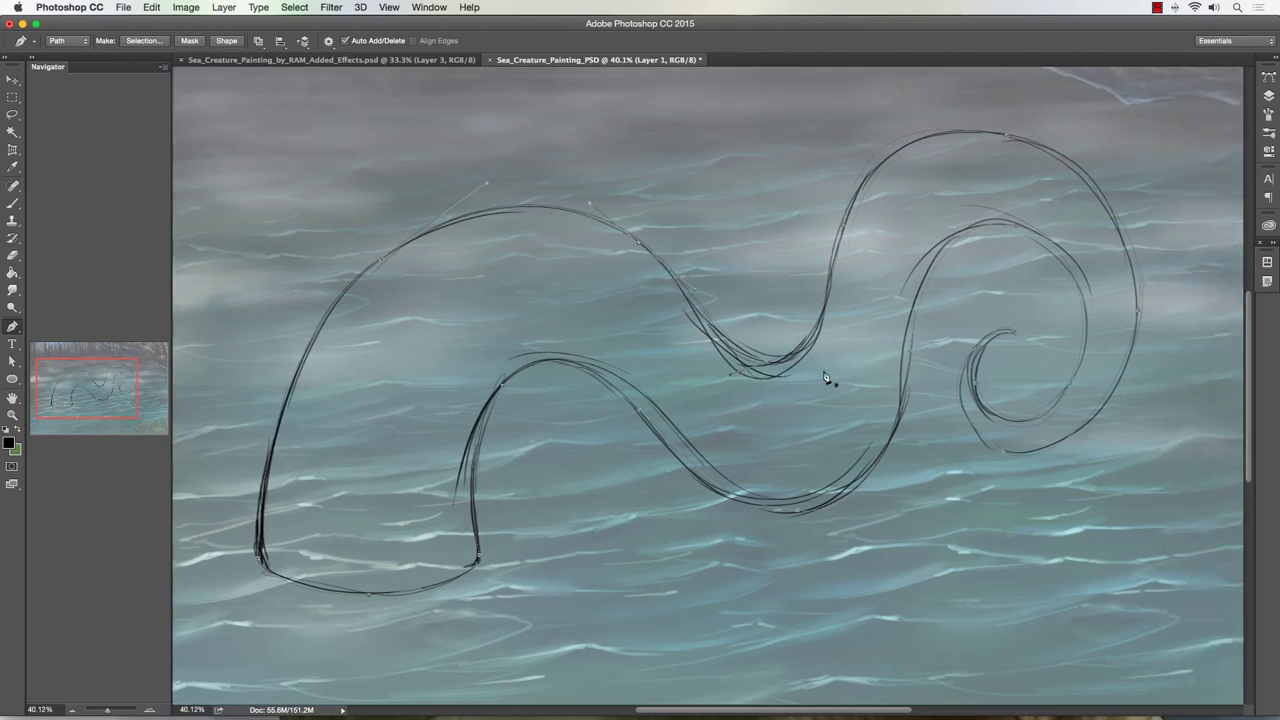
{"action": "left_click", "coordinate": [691, 363], "text": "ctrl"}
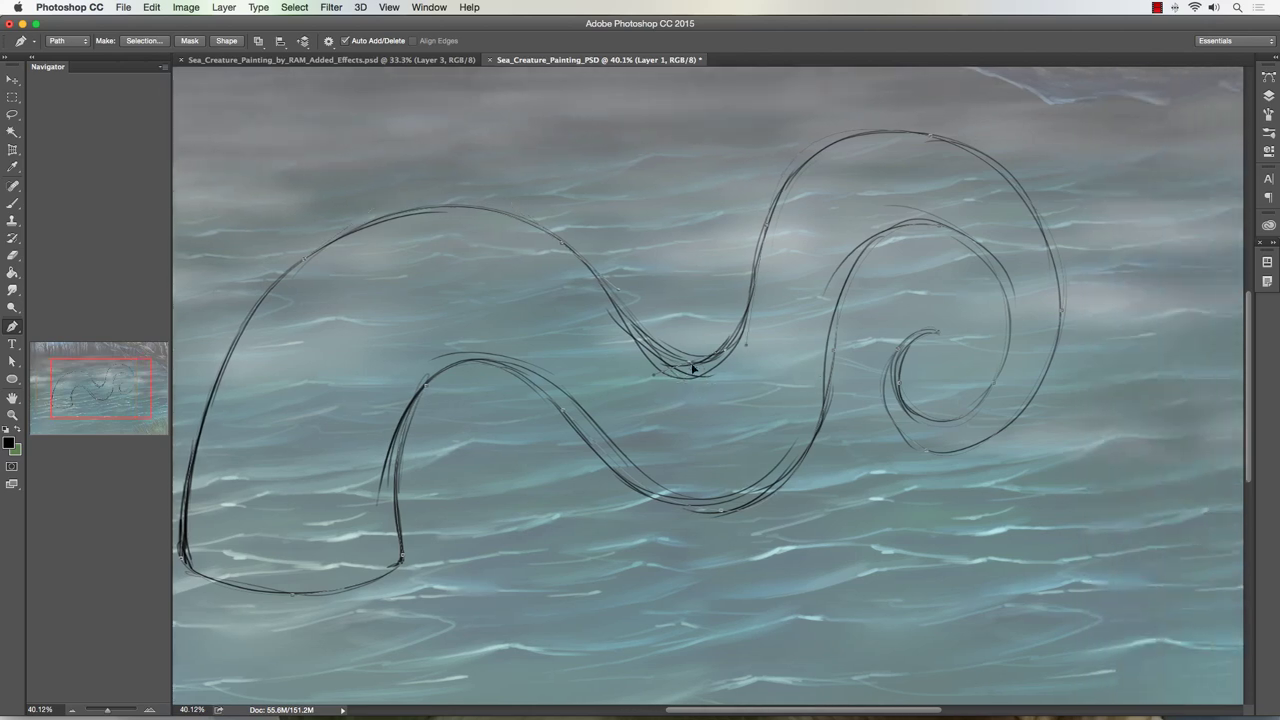
{"action": "left_click_drag", "start_coordinate": [692, 368], "coordinate": [698, 383]}
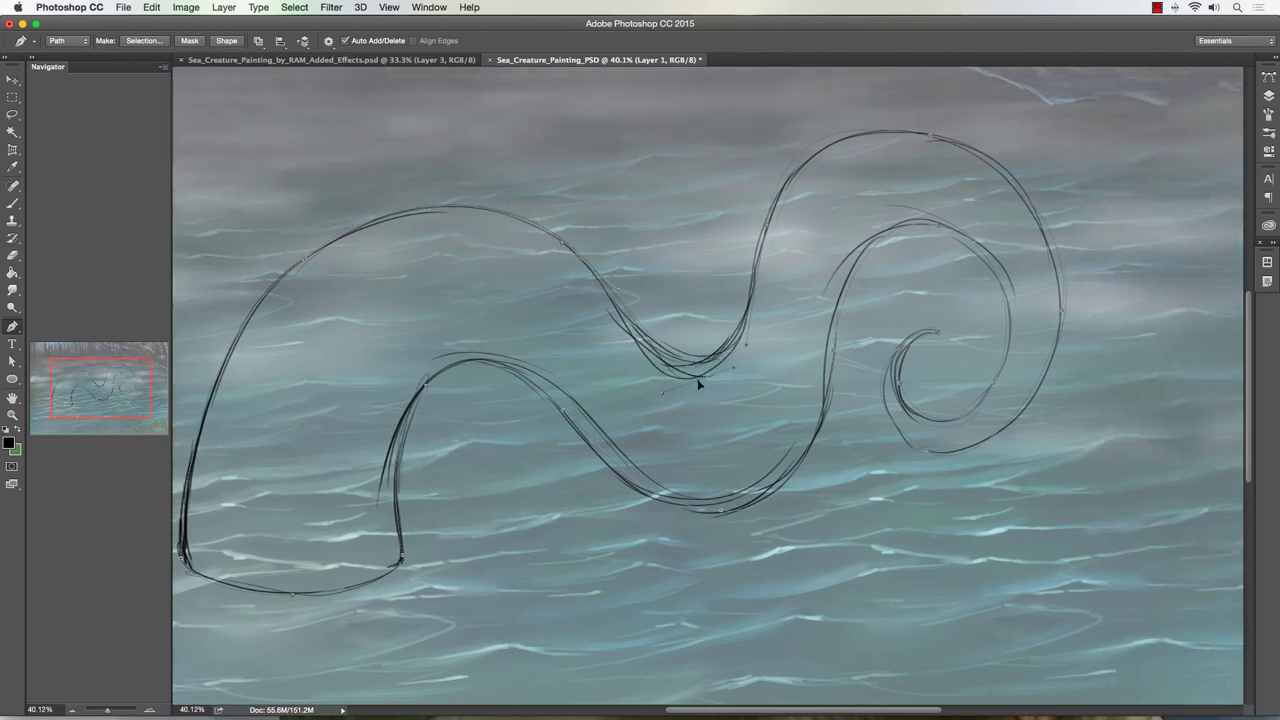
{"action": "left_click_drag", "start_coordinate": [669, 373], "coordinate": [647, 359]}
{"action": "left_click", "coordinate": [741, 346]}
{"action": "left_click_drag", "start_coordinate": [792, 110], "coordinate": [789, 130]}
{"action": "left_click", "coordinate": [932, 135], "text": "ctrl"}
{"action": "left_click_drag", "start_coordinate": [1060, 310], "coordinate": [1059, 337]}
Step: Shift the spiral's lower anchor left, check the spiral anchors, and zoom in on the spiral
{"action": "left_click", "coordinate": [921, 450], "text": "ctrl"}
{"action": "left_click_drag", "start_coordinate": [920, 448], "coordinate": [915, 452]}
{"action": "left_click", "coordinate": [901, 392], "text": "ctrl"}
{"action": "left_click_drag", "start_coordinate": [919, 395], "coordinate": [926, 355]}
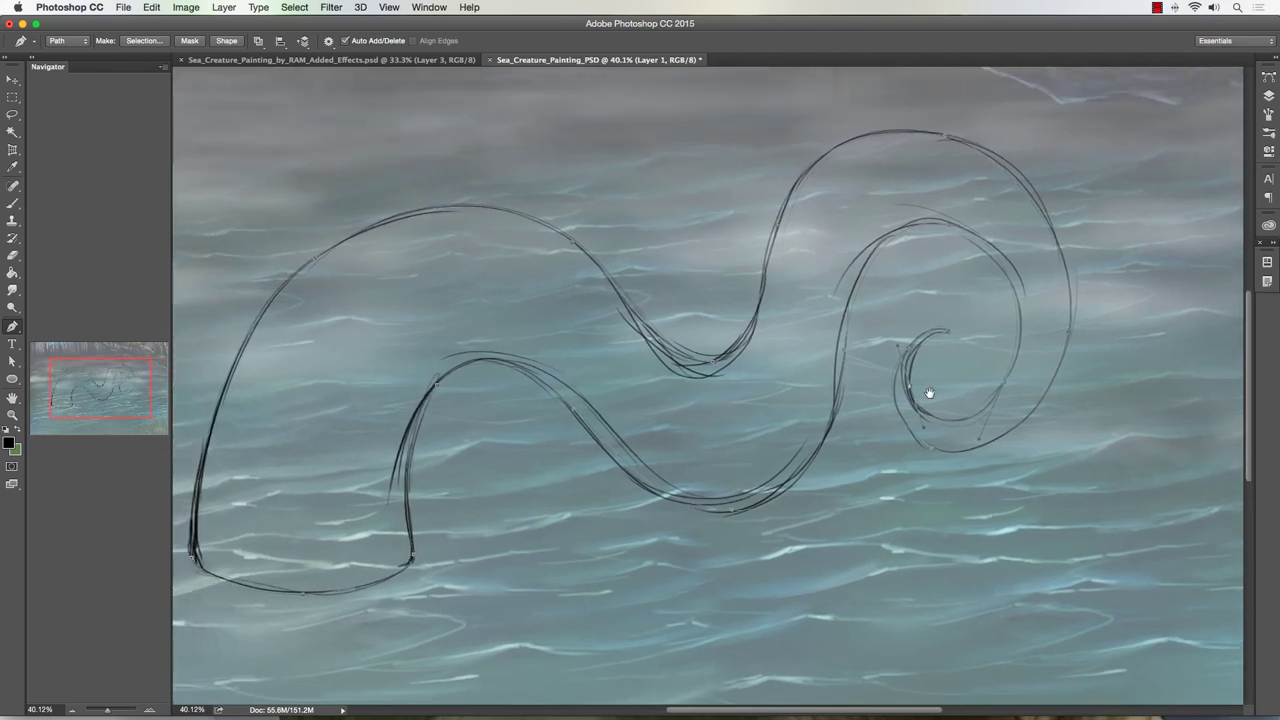
{"action": "left_click", "coordinate": [726, 513]}
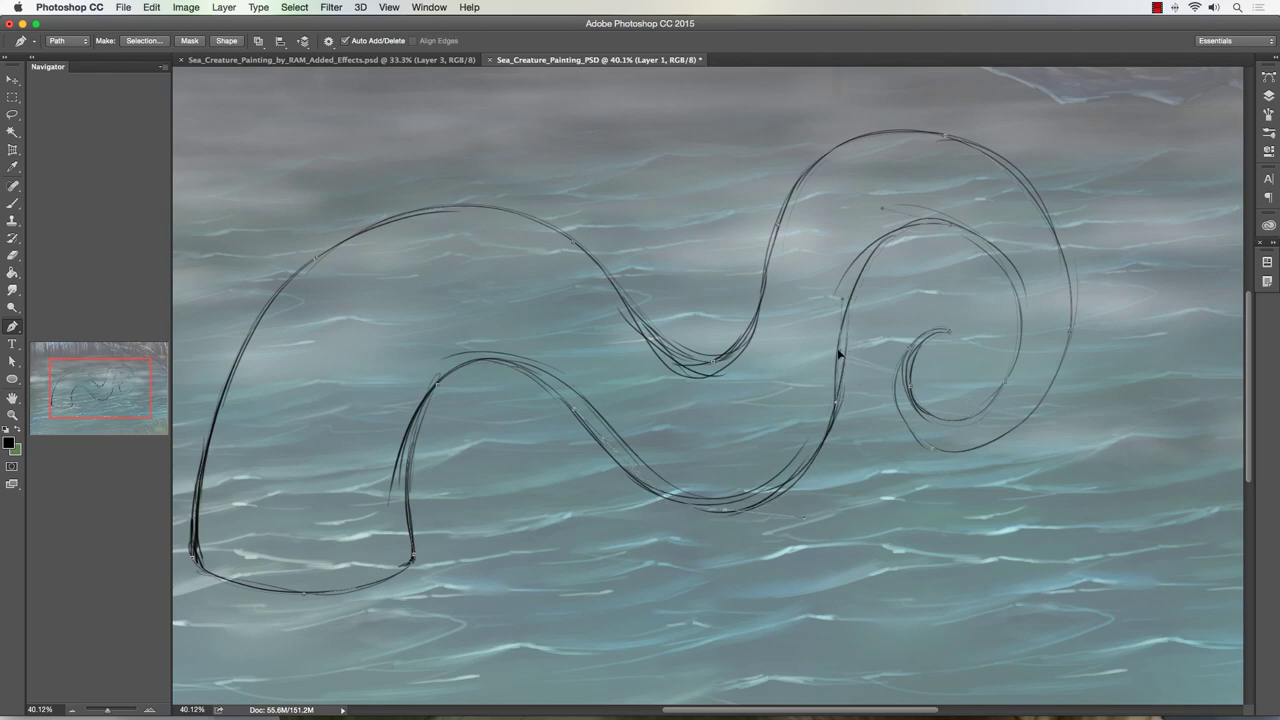
{"action": "left_click", "coordinate": [950, 228]}
{"action": "left_click", "coordinate": [12, 414]}
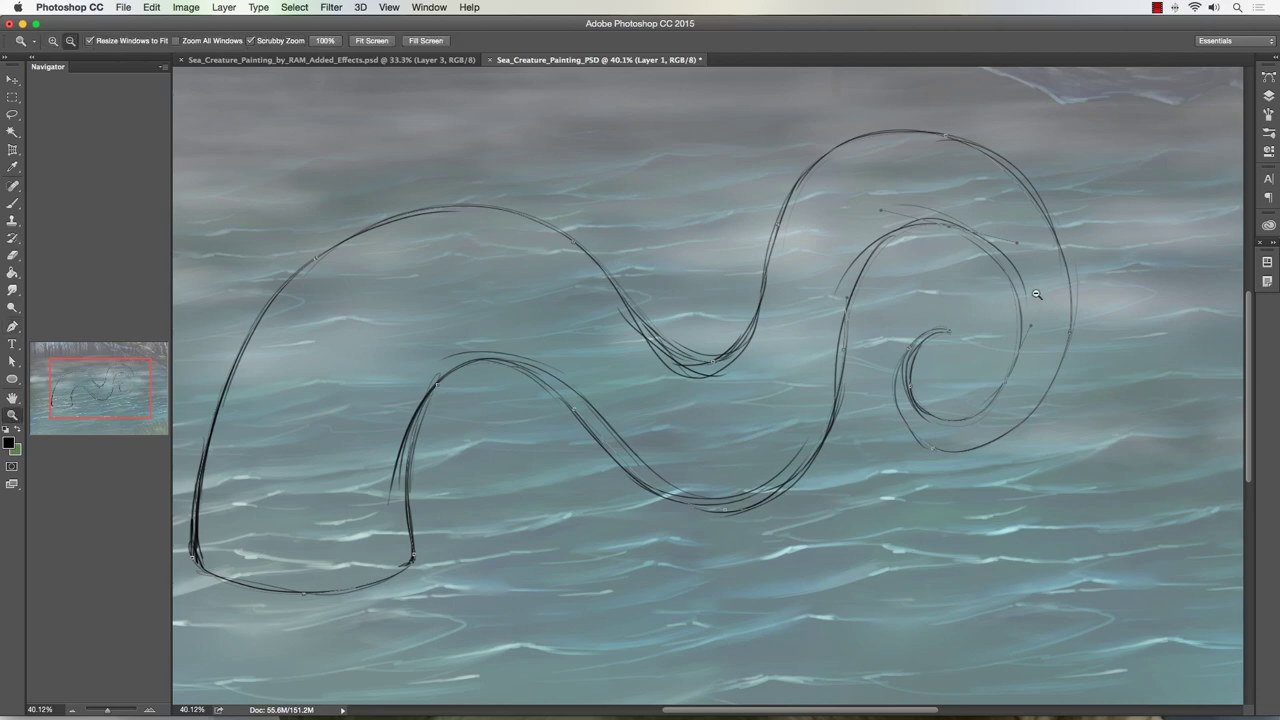
{"action": "left_click_drag", "start_coordinate": [1036, 294], "coordinate": [1074, 290]}
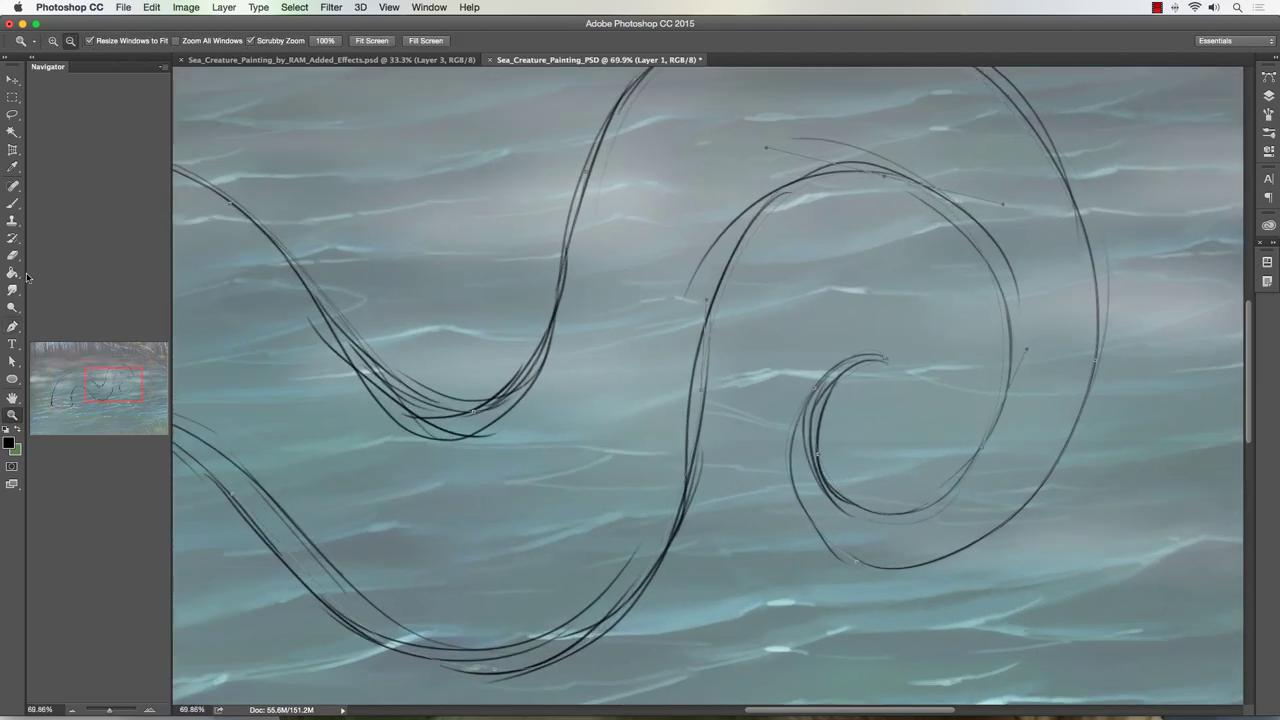
Step: Move the inner hook anchor down-left and rotate its handle to reshape the hook
{"action": "left_click", "coordinate": [12, 326]}
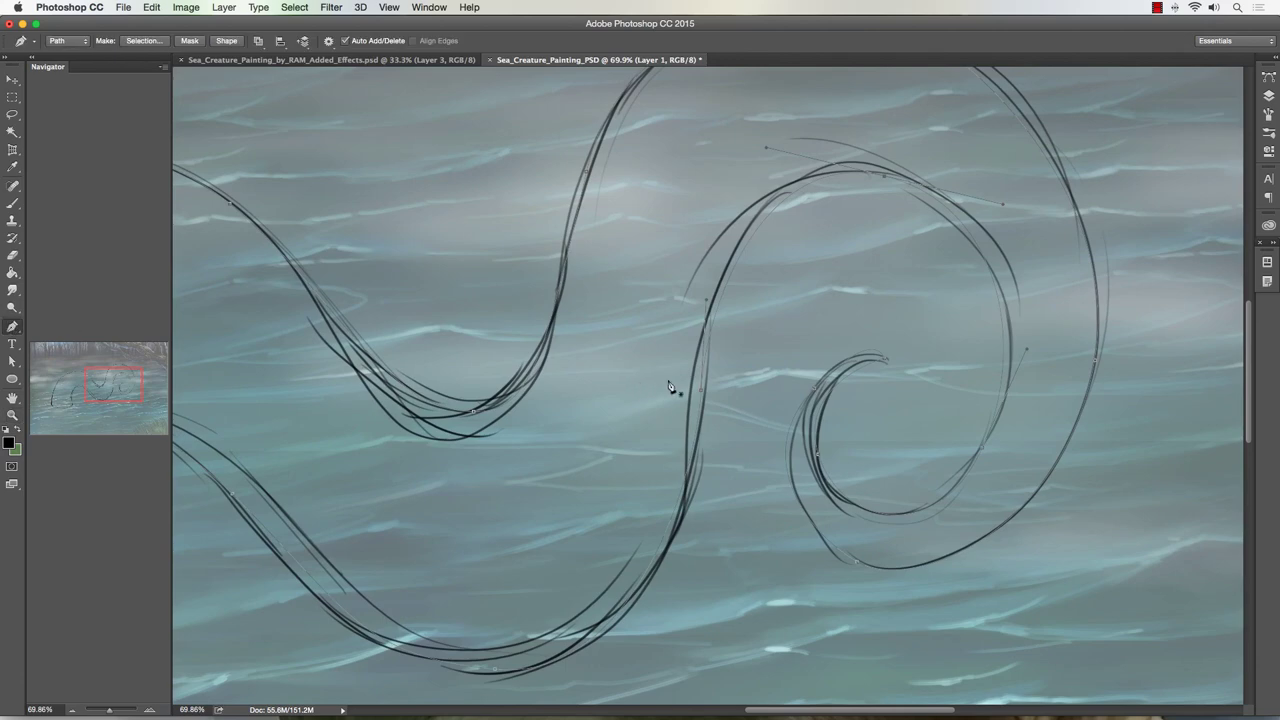
{"action": "left_click", "coordinate": [886, 362]}
{"action": "left_click_drag", "start_coordinate": [806, 399], "coordinate": [799, 401]}
{"action": "left_click_drag", "start_coordinate": [735, 462], "coordinate": [773, 452]}
{"action": "left_click_drag", "start_coordinate": [811, 405], "coordinate": [798, 420]}
{"action": "key", "text": "Return"}
{"action": "left_click", "coordinate": [834, 339]}
{"action": "left_click_drag", "start_coordinate": [798, 420], "coordinate": [799, 421]}
Step: Add anchors on the inner curl and outer curve and adjust their handles
{"action": "left_click", "coordinate": [817, 462]}
{"action": "left_click_drag", "start_coordinate": [797, 390], "coordinate": [808, 379]}
{"action": "left_click", "coordinate": [857, 560]}
{"action": "left_click_drag", "start_coordinate": [910, 593], "coordinate": [906, 584]}
{"action": "left_click", "coordinate": [893, 362]}
{"action": "scroll", "coordinate": [832, 392], "scroll_direction": "right", "scroll_amount": 3}
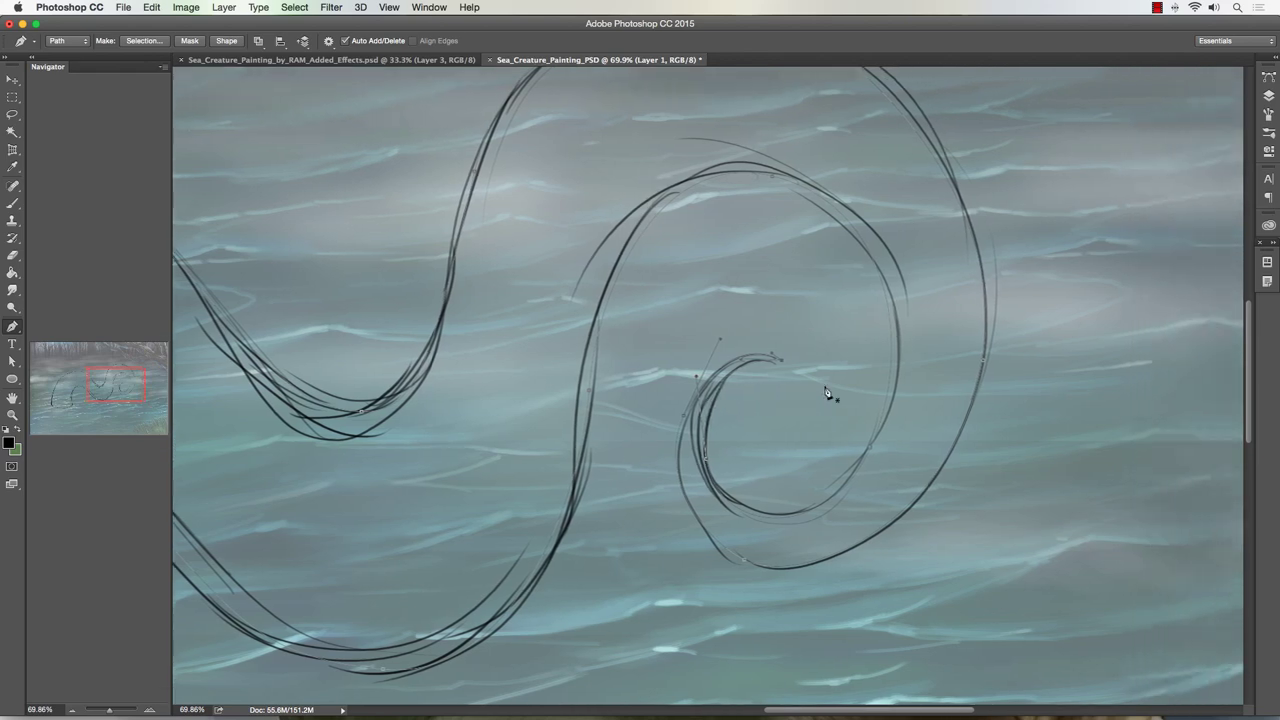
{"action": "left_click", "coordinate": [12, 414]}
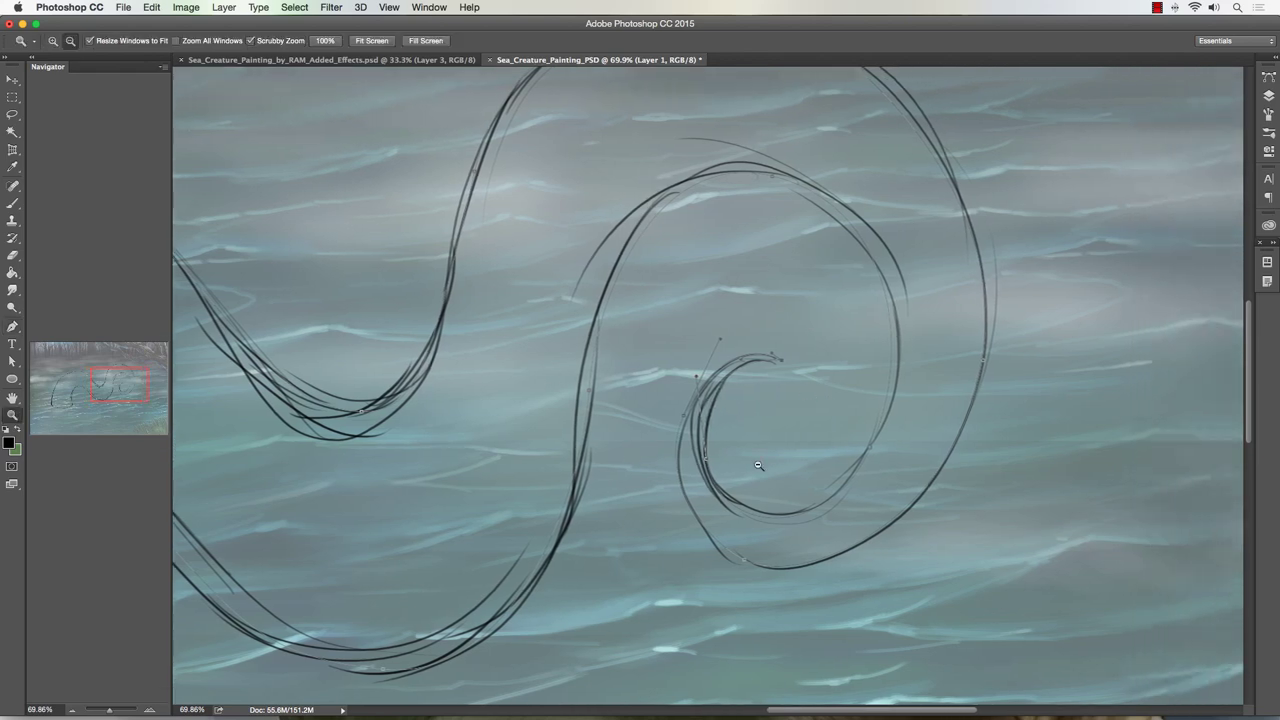
Step: Zoom to 153% on the curl tip, then add anchors and adjust handles along the hook
{"action": "left_click", "coordinate": [789, 423]}
{"action": "left_click_drag", "start_coordinate": [789, 423], "coordinate": [800, 357]}
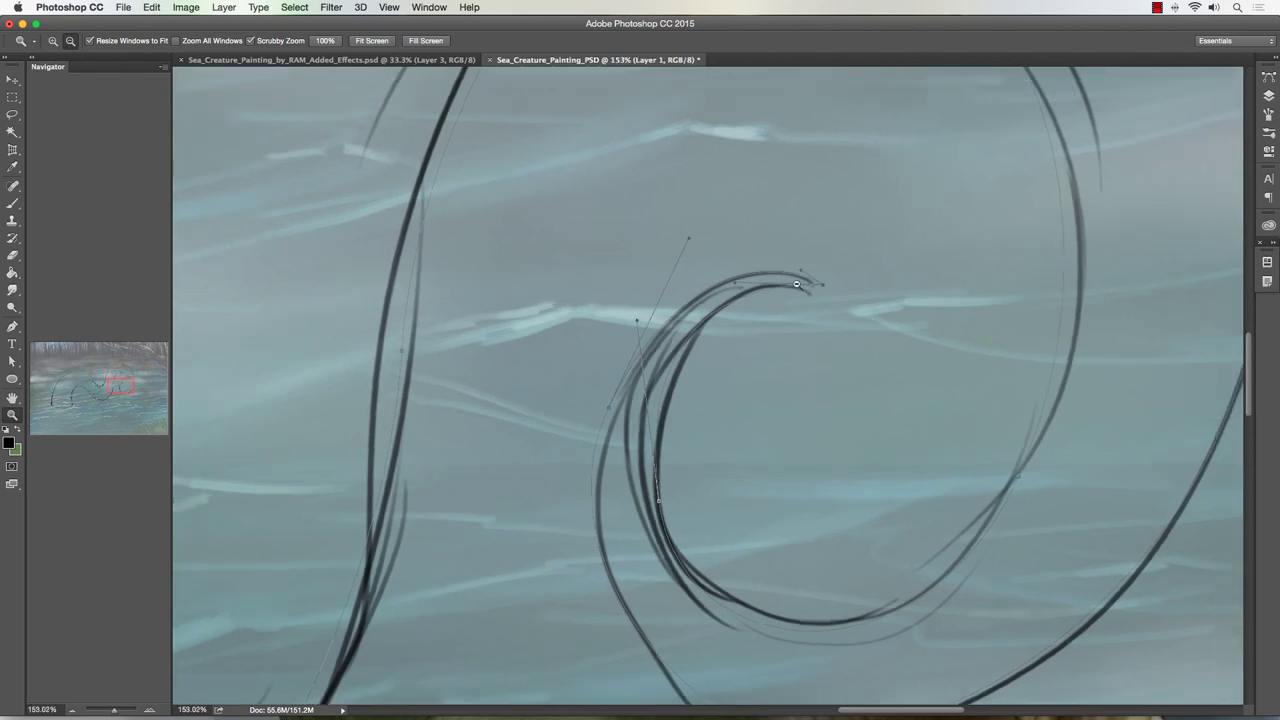
{"action": "left_click", "coordinate": [12, 326]}
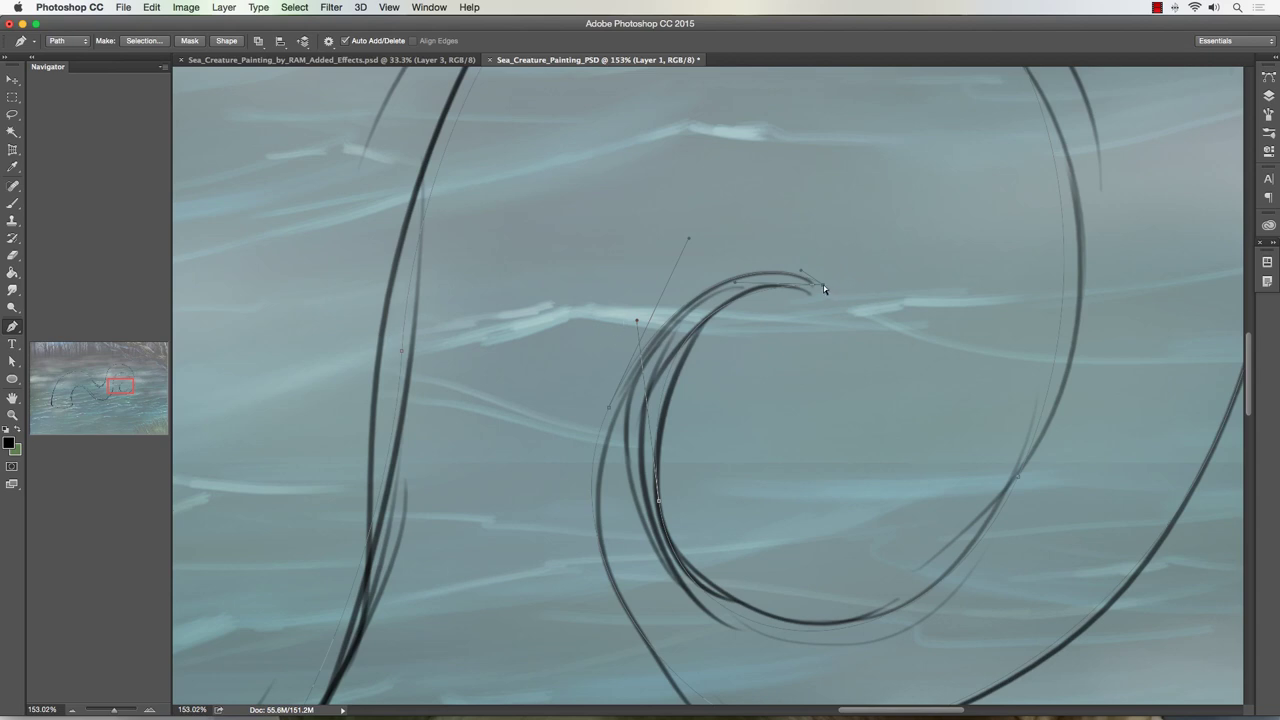
{"action": "left_click_drag", "start_coordinate": [792, 297], "coordinate": [835, 298]}
{"action": "left_click_drag", "start_coordinate": [847, 301], "coordinate": [831, 306]}
{"action": "left_click_drag", "start_coordinate": [638, 320], "coordinate": [645, 328]}
{"action": "left_click", "coordinate": [742, 300]}
{"action": "left_click", "coordinate": [743, 305]}
{"action": "left_click", "coordinate": [826, 310]}
Step: Zoom out to the whole tentacle, save the Work Path as Path 1, and duplicate it
{"action": "left_click", "coordinate": [10, 414]}
{"action": "left_click_drag", "start_coordinate": [786, 408], "coordinate": [668, 406]}
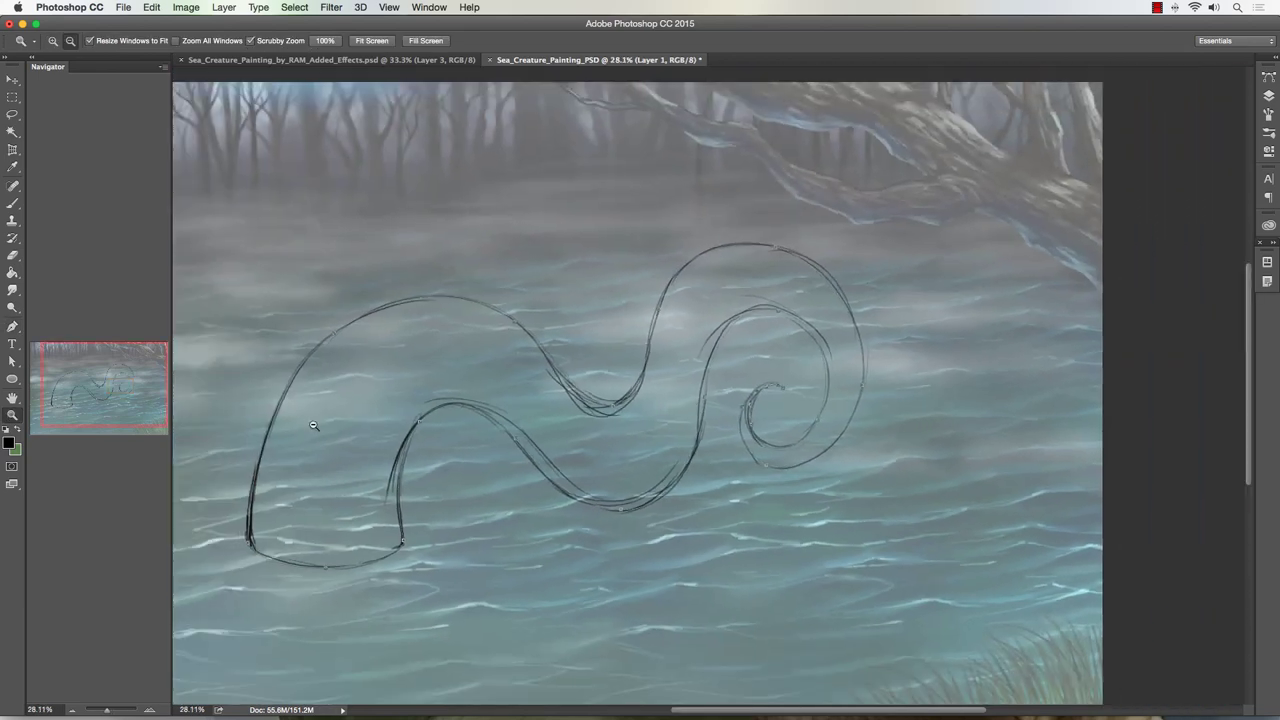
{"action": "left_click_drag", "start_coordinate": [313, 425], "coordinate": [334, 424]}
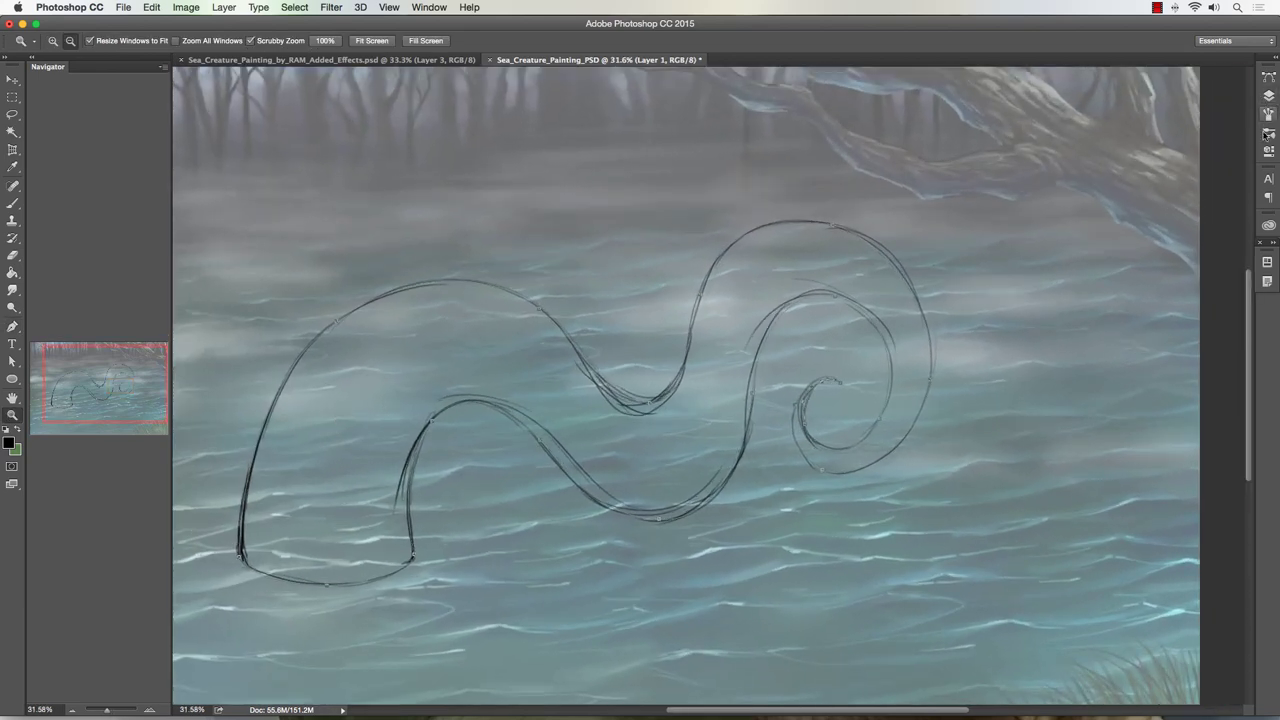
{"action": "left_click", "coordinate": [1268, 95]}
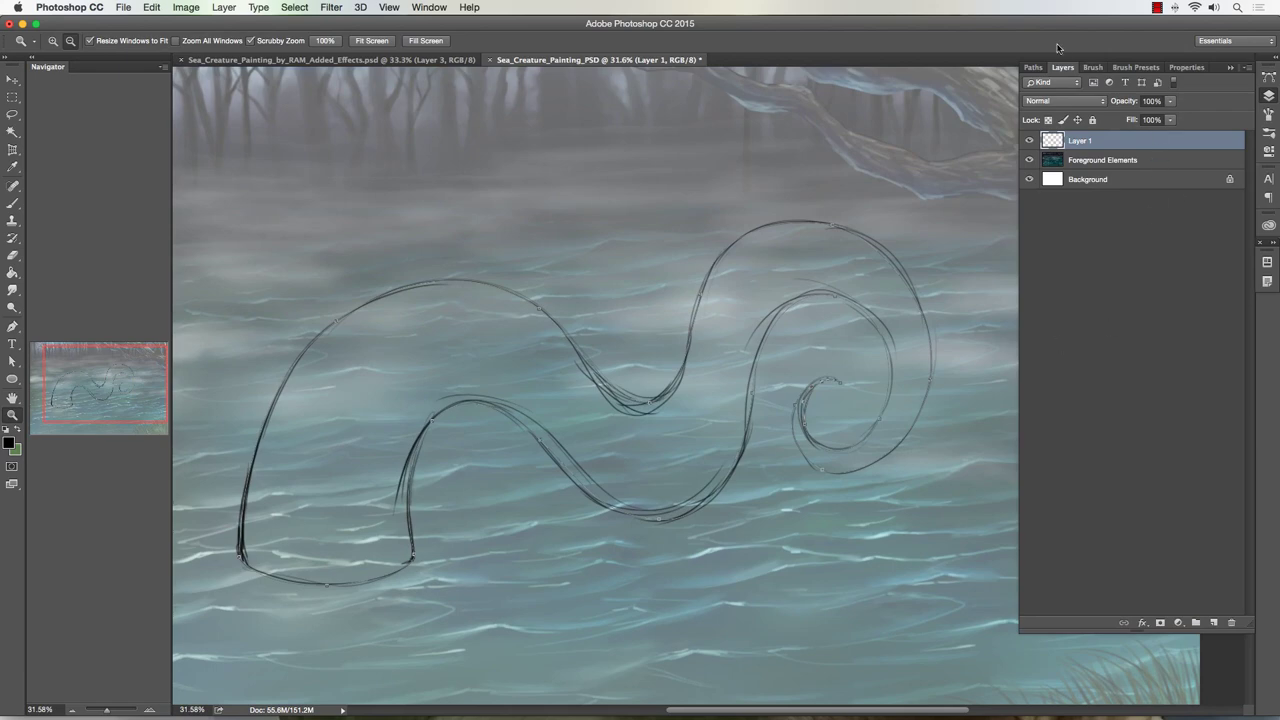
{"action": "left_click", "coordinate": [1033, 67]}
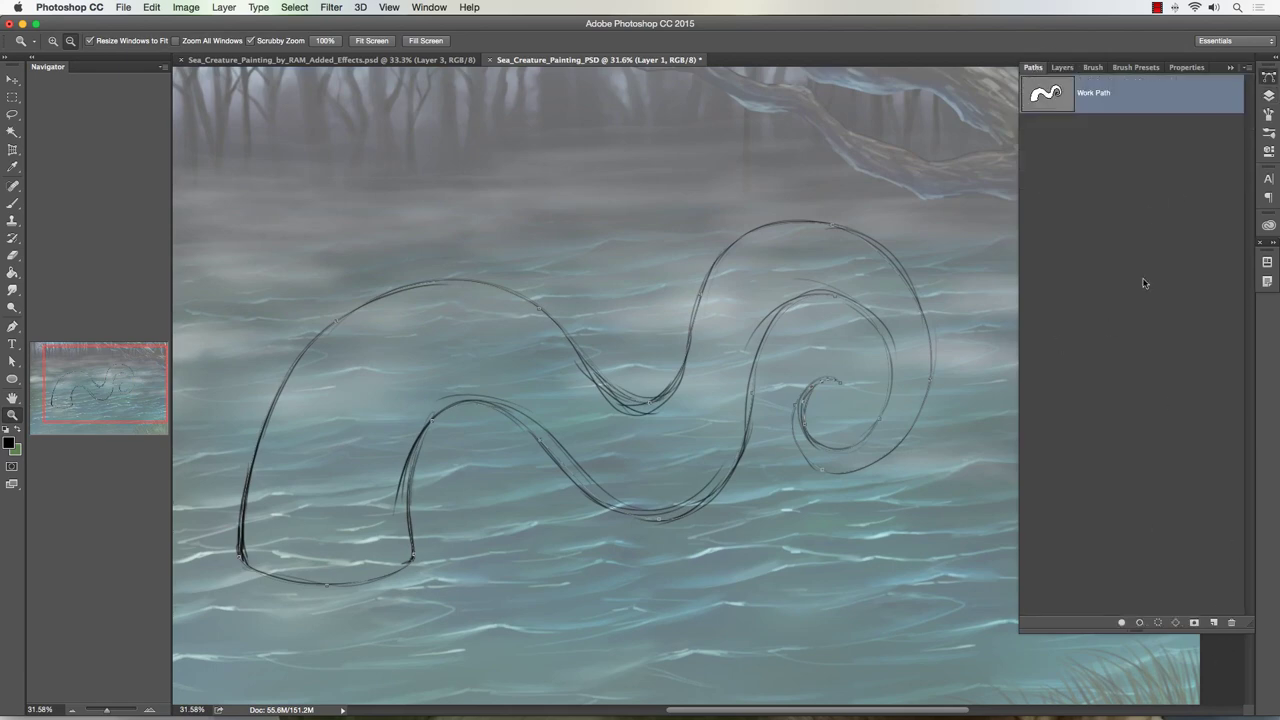
{"action": "left_click_drag", "start_coordinate": [1116, 99], "coordinate": [1214, 624]}
{"action": "left_click_drag", "start_coordinate": [1123, 106], "coordinate": [1214, 621]}
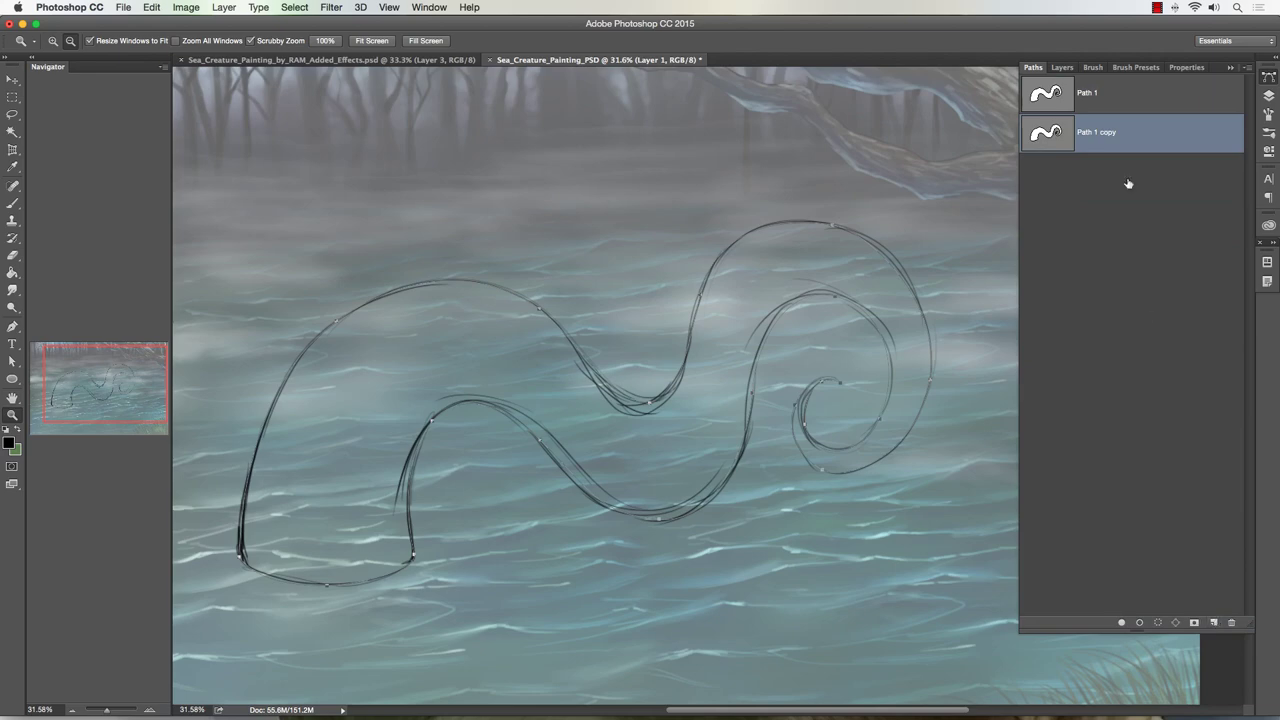
Step: Deselect the path and check Path 1 and Path 1 copy in the Paths panel
{"action": "left_click", "coordinate": [1061, 67]}
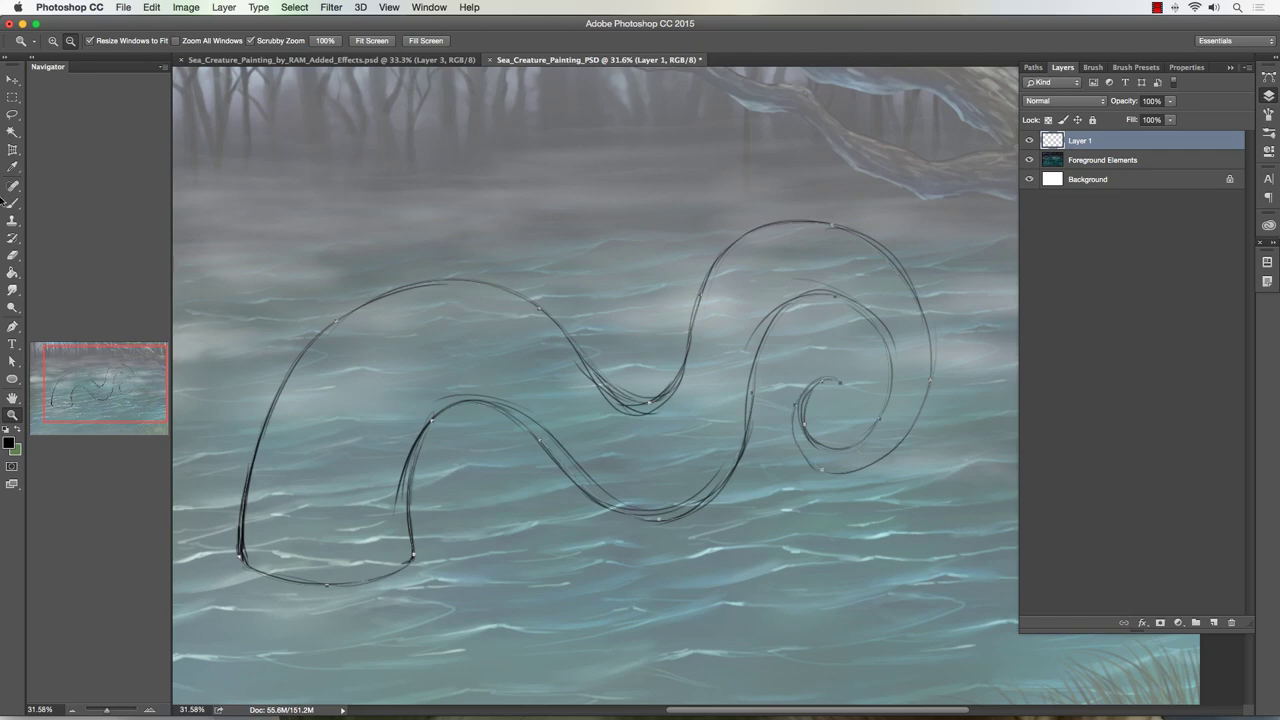
{"action": "left_click", "coordinate": [12, 326]}
{"action": "key", "text": "Return"}
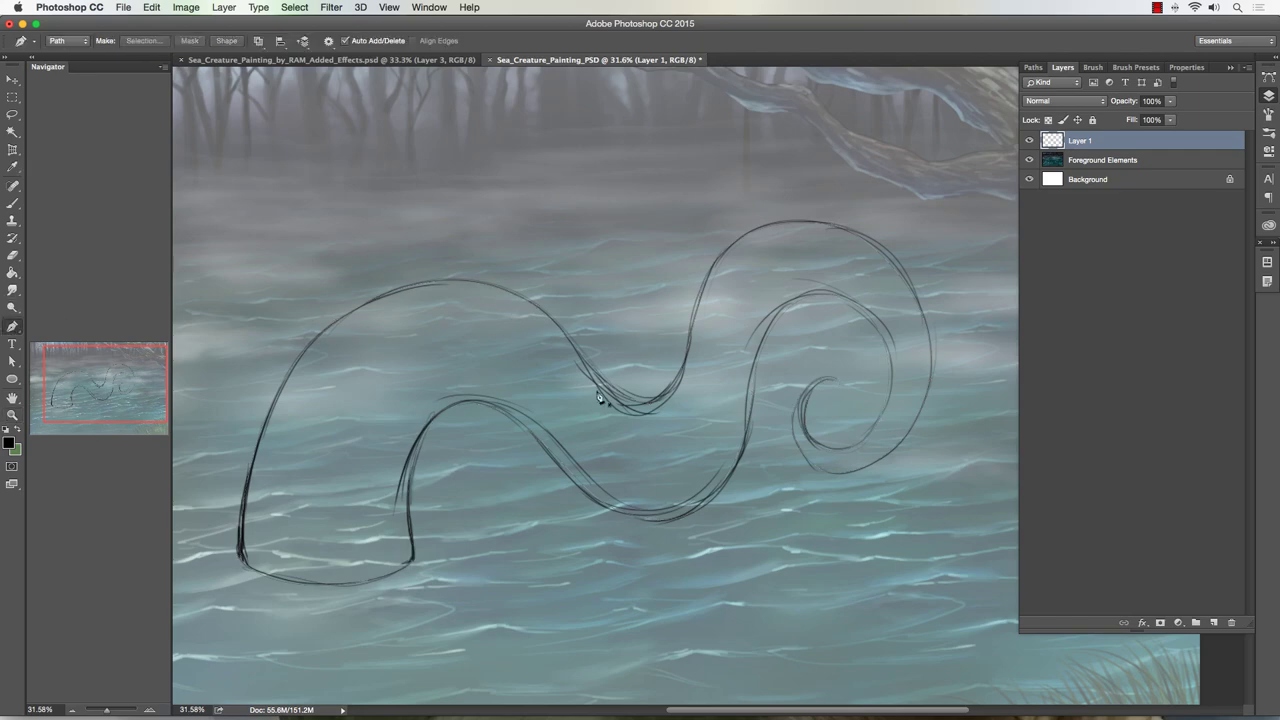
{"action": "left_click", "coordinate": [1033, 67]}
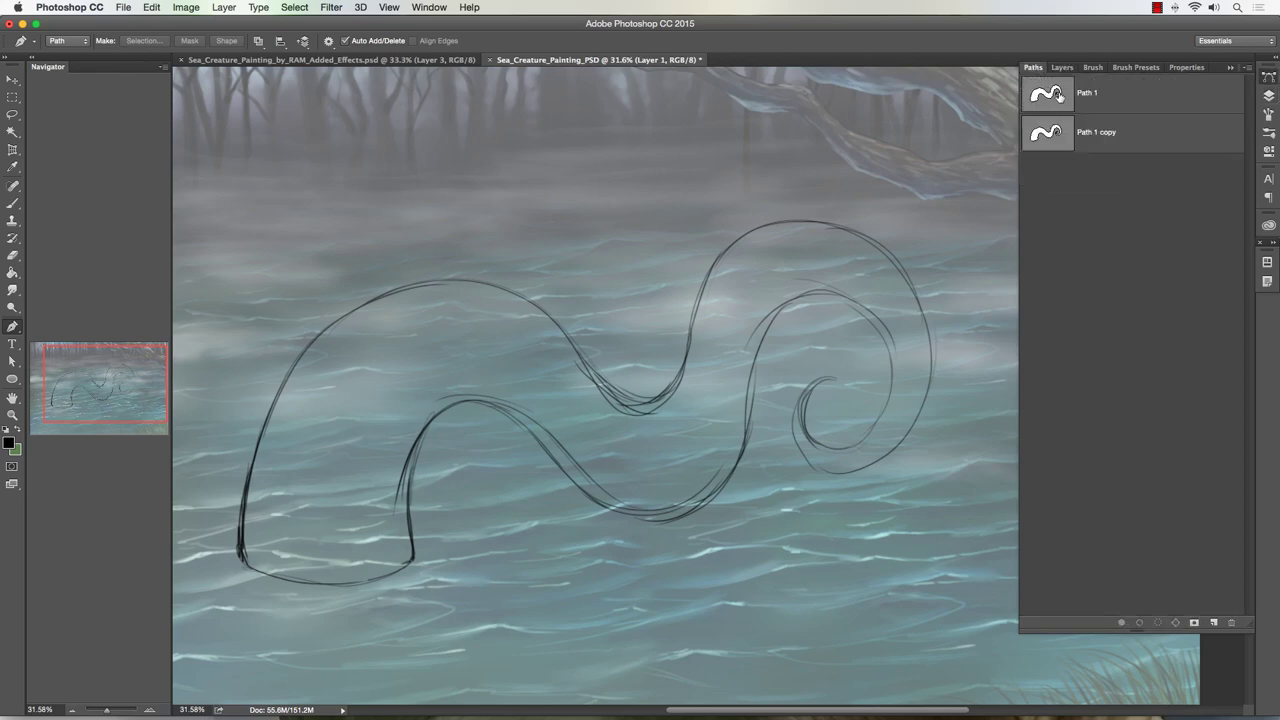
{"action": "left_click", "coordinate": [1062, 100]}
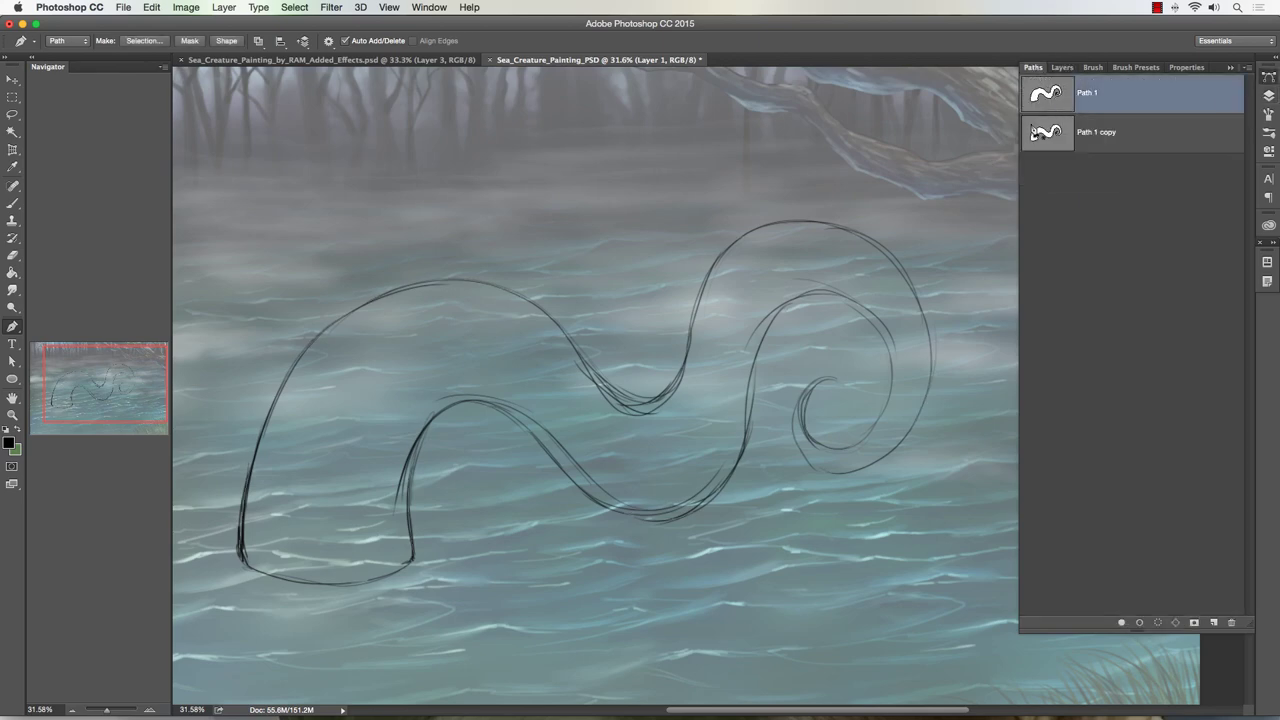
{"action": "left_click", "coordinate": [1050, 139]}
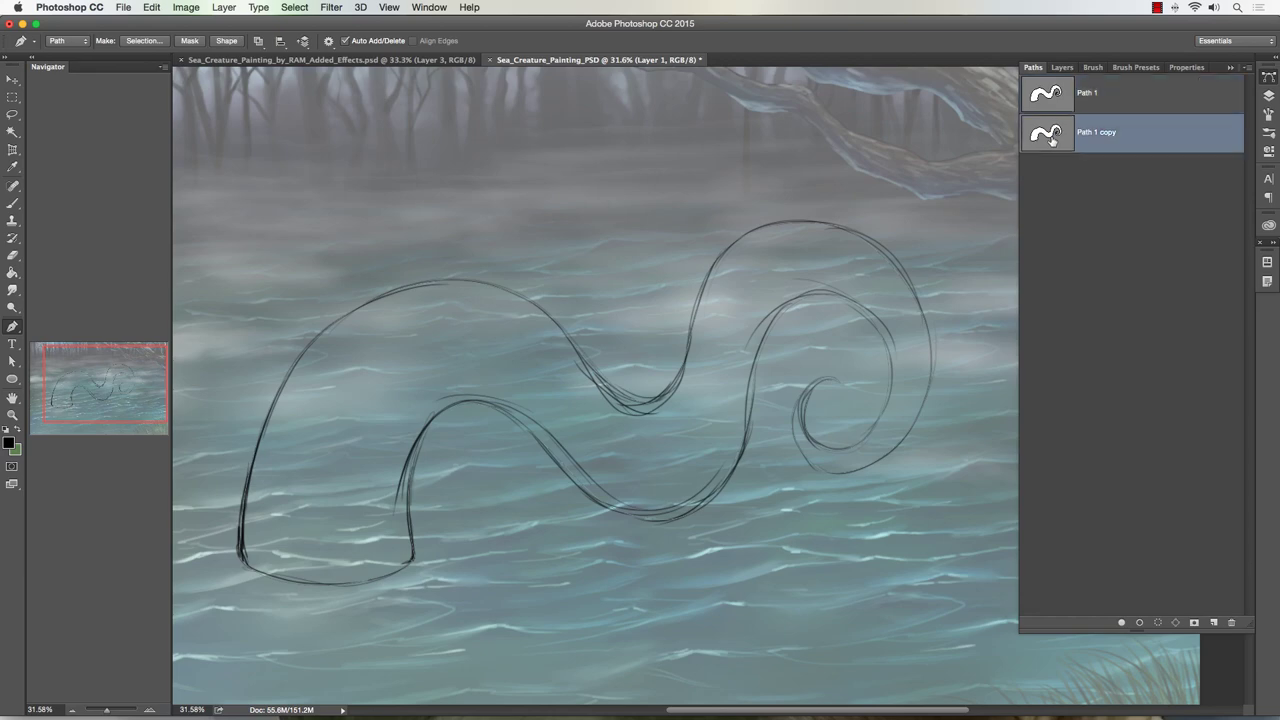
{"action": "left_click", "coordinate": [1063, 72]}
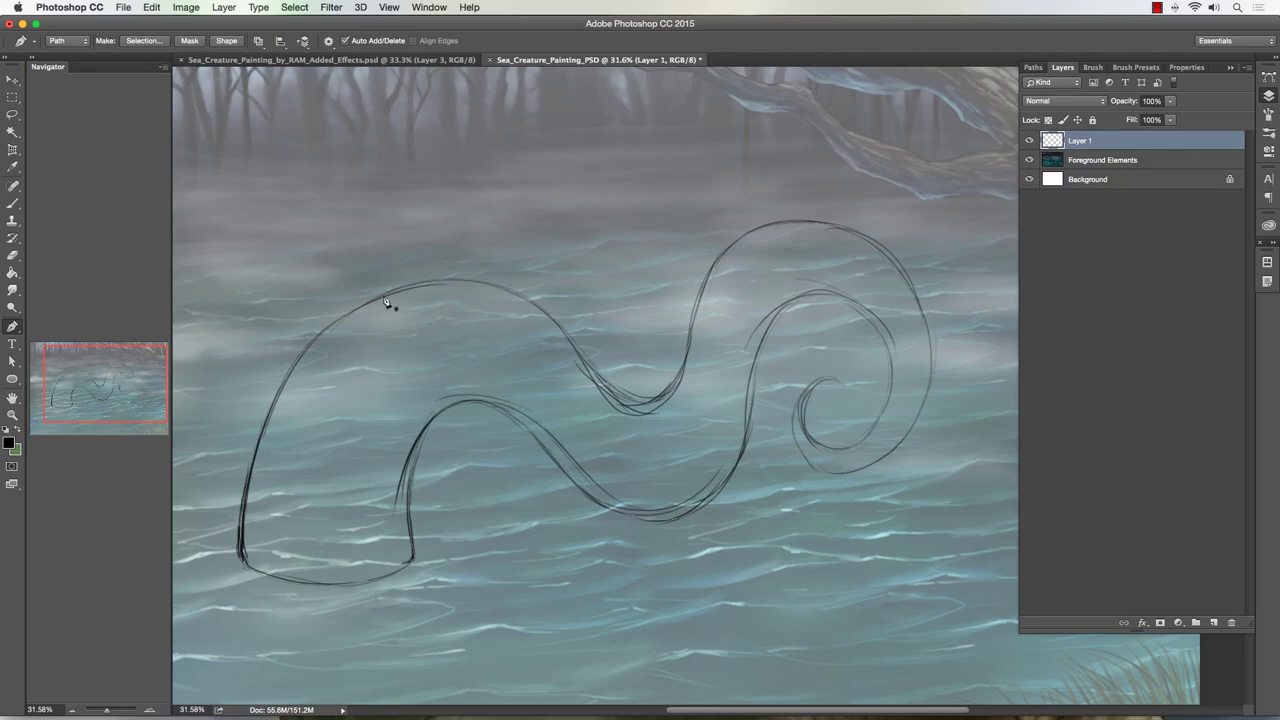
Step: Turn the tentacle path into a selection, then deselect it with Cmd+D
{"action": "right_click", "coordinate": [533, 245]}
{"action": "left_click", "coordinate": [550, 301]}
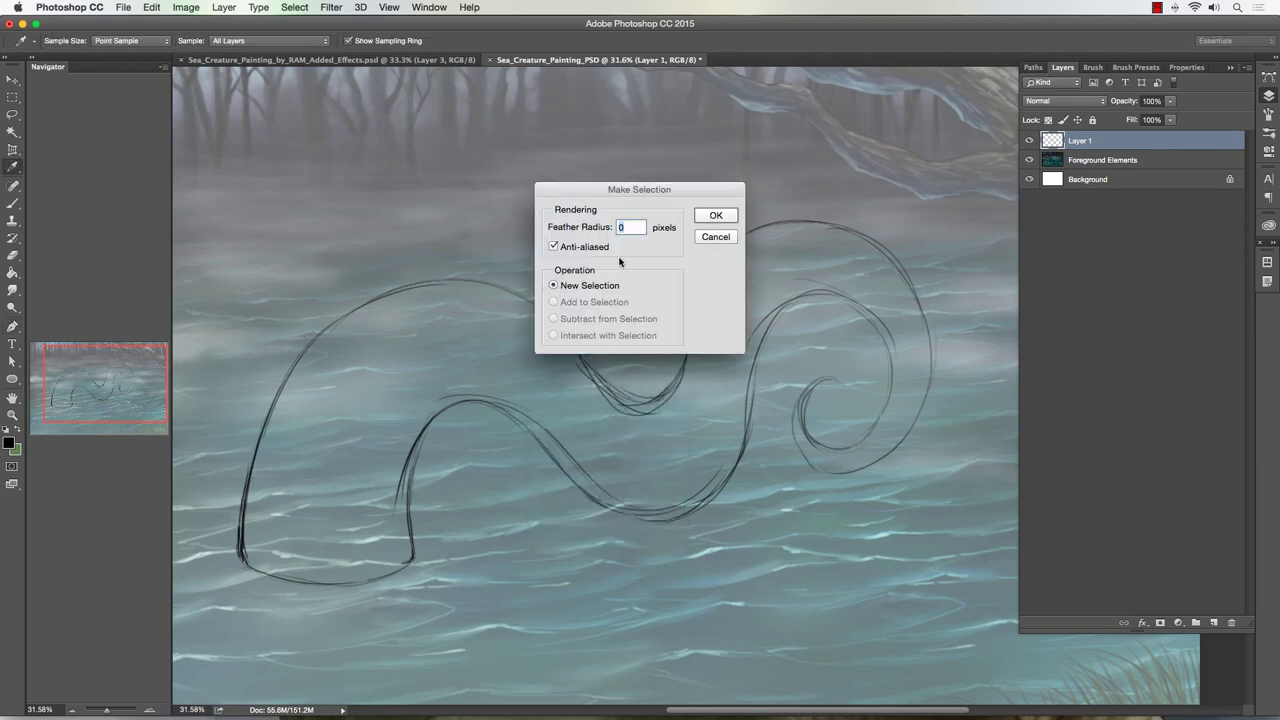
{"action": "left_click", "coordinate": [714, 216]}
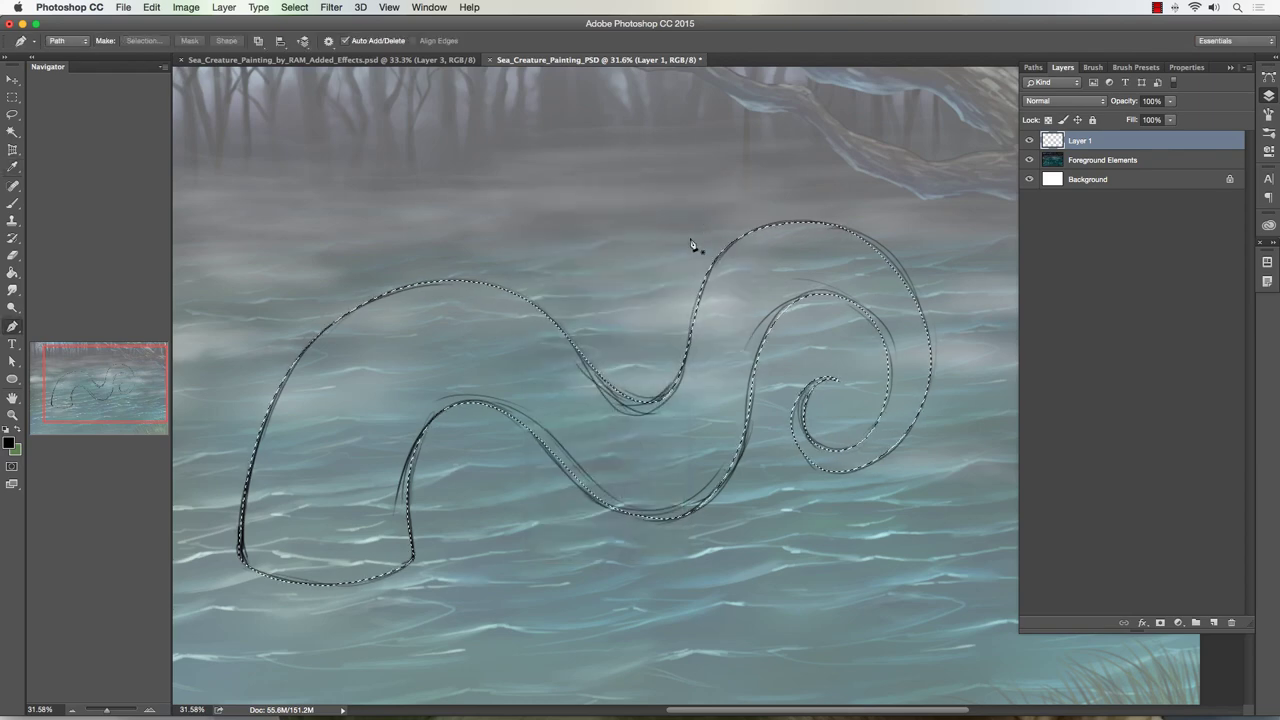
{"action": "key", "text": "super+d"}
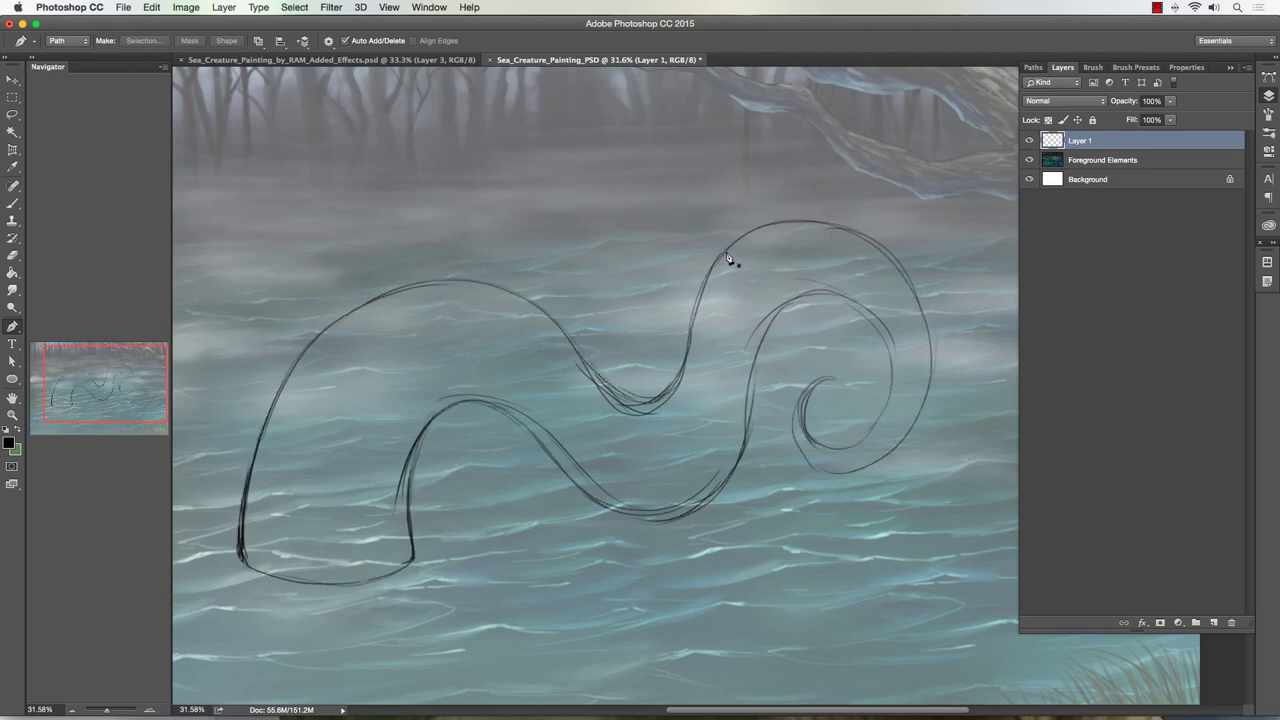
Step: Select Path 1 in the Paths panel
{"action": "right_click", "coordinate": [681, 241]}
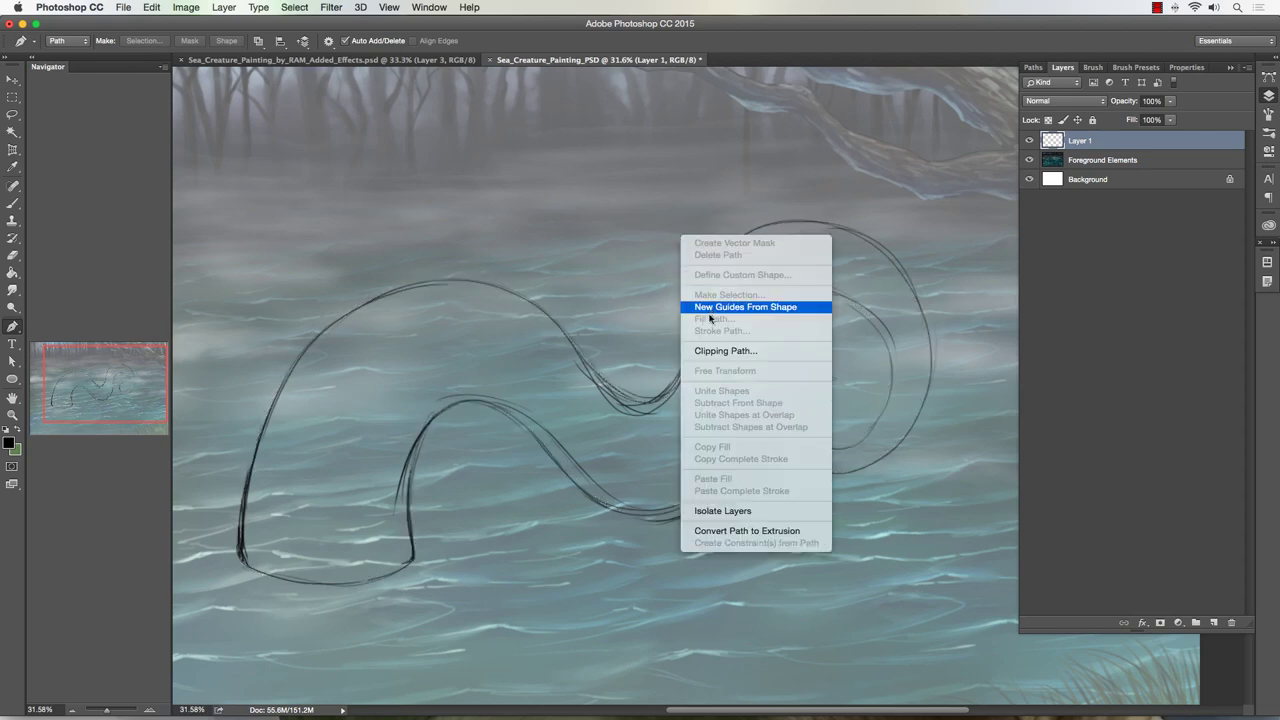
{"action": "left_click", "coordinate": [1040, 68]}
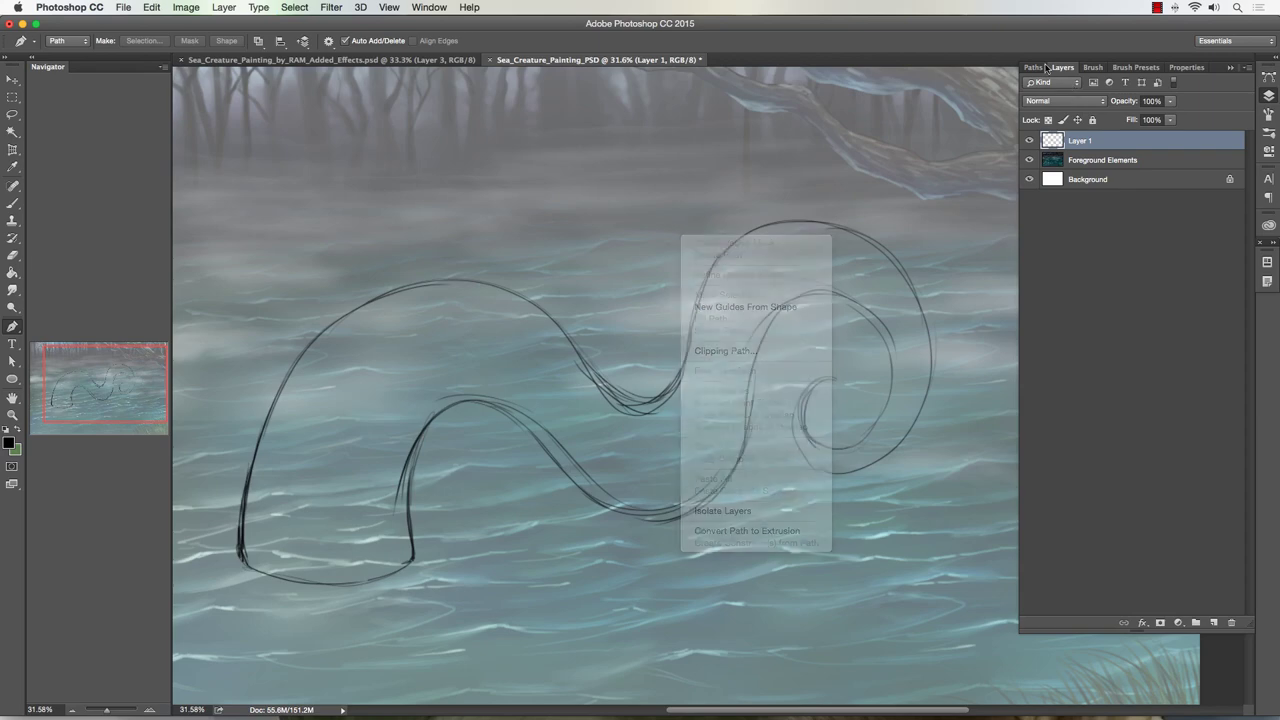
{"action": "left_click", "coordinate": [1035, 67]}
{"action": "left_click", "coordinate": [1060, 100]}
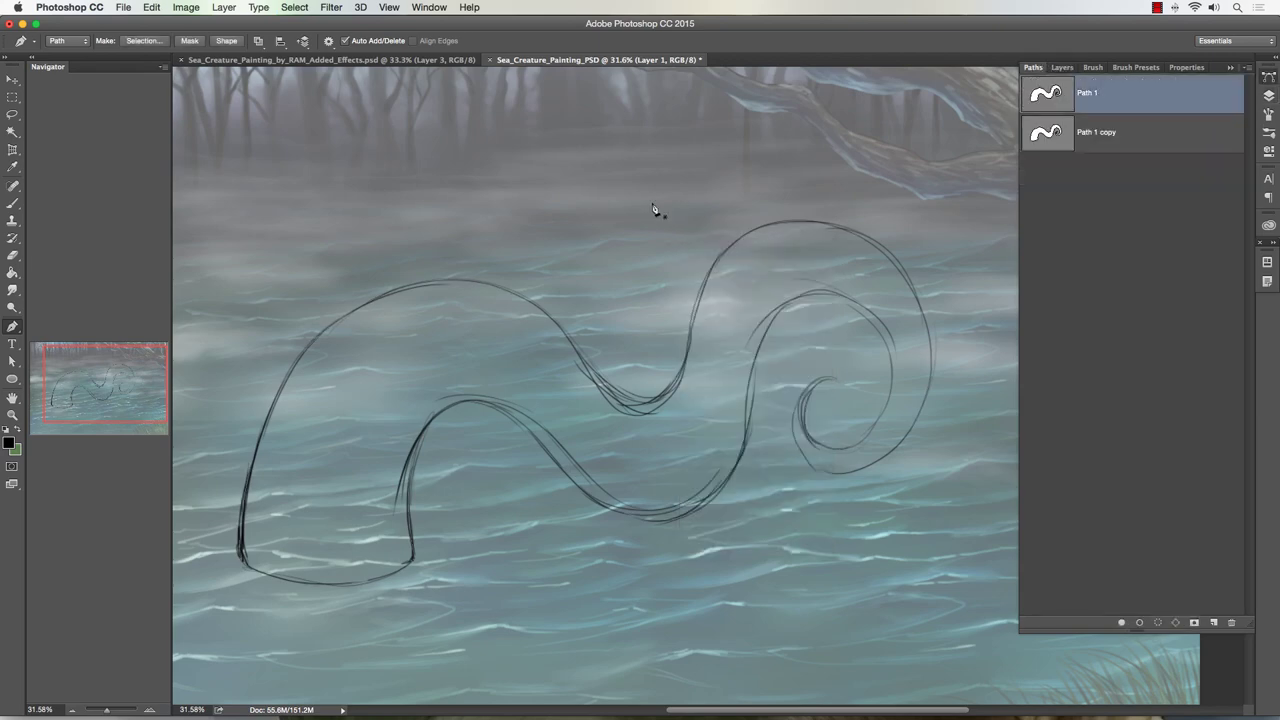
Step: Fill Path 1 with the green Background Color on Layer 1
{"action": "right_click", "coordinate": [652, 206]}
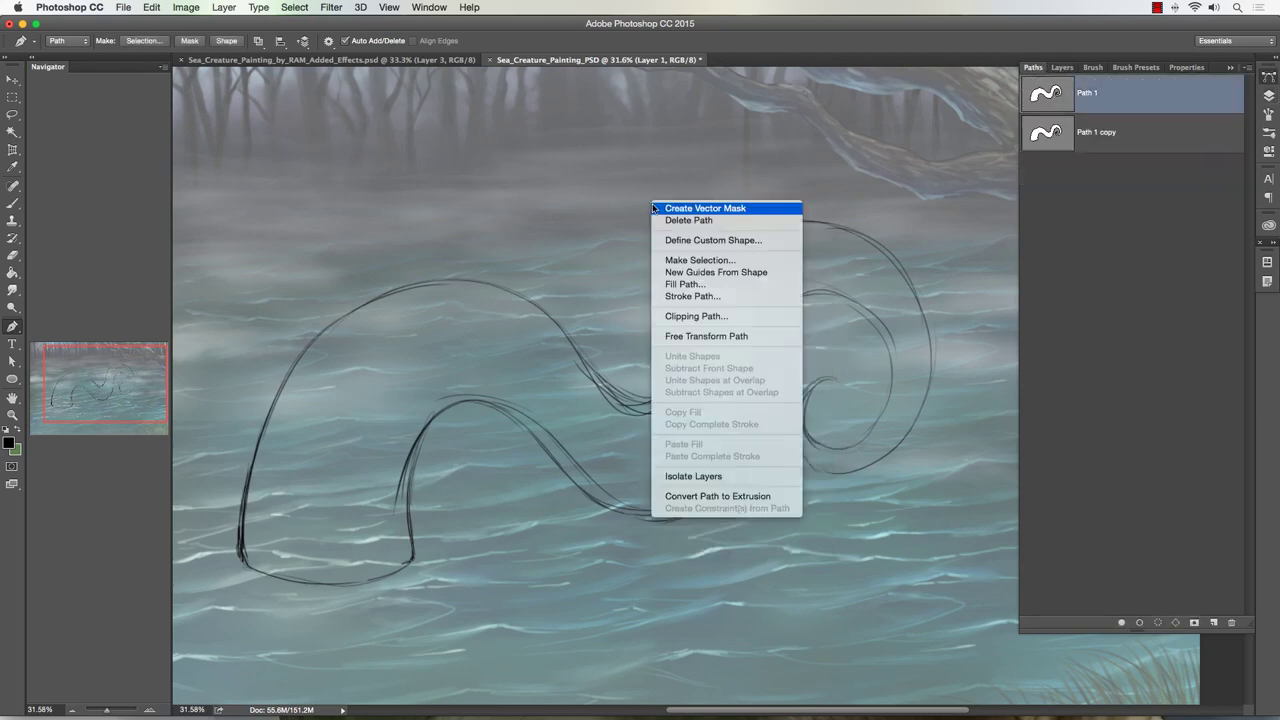
{"action": "left_click", "coordinate": [687, 285]}
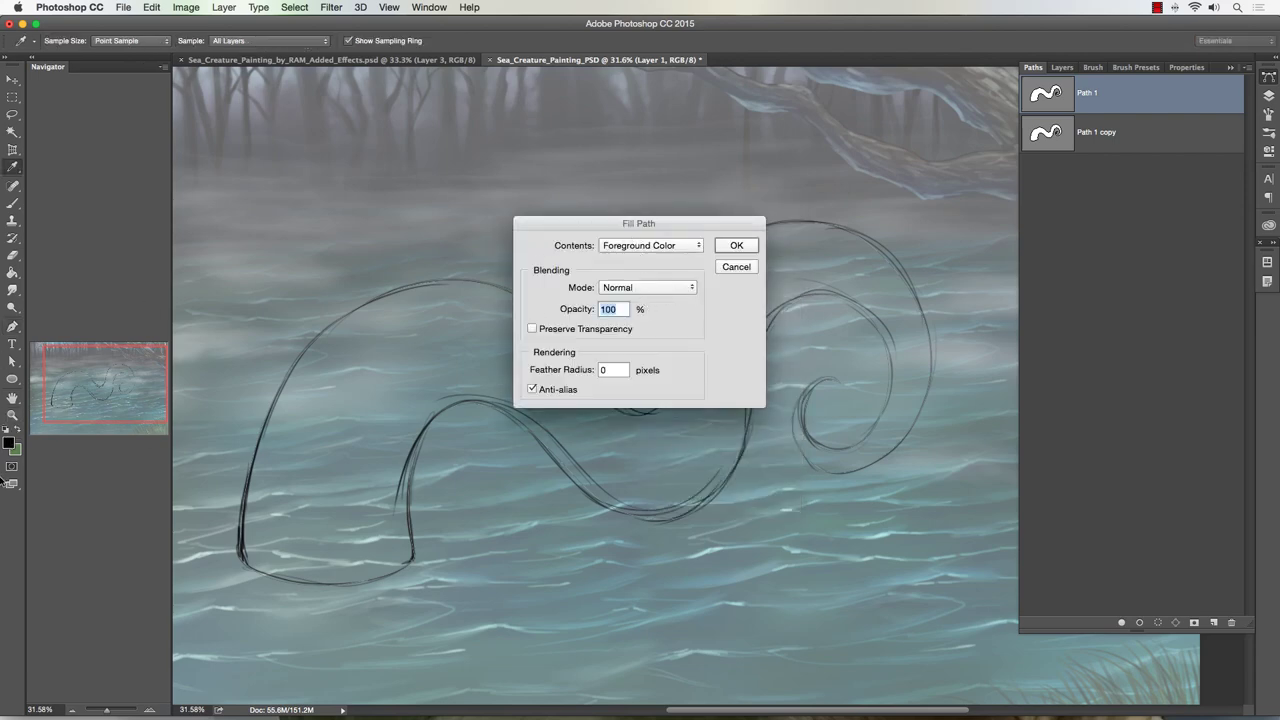
{"action": "left_click", "coordinate": [617, 249]}
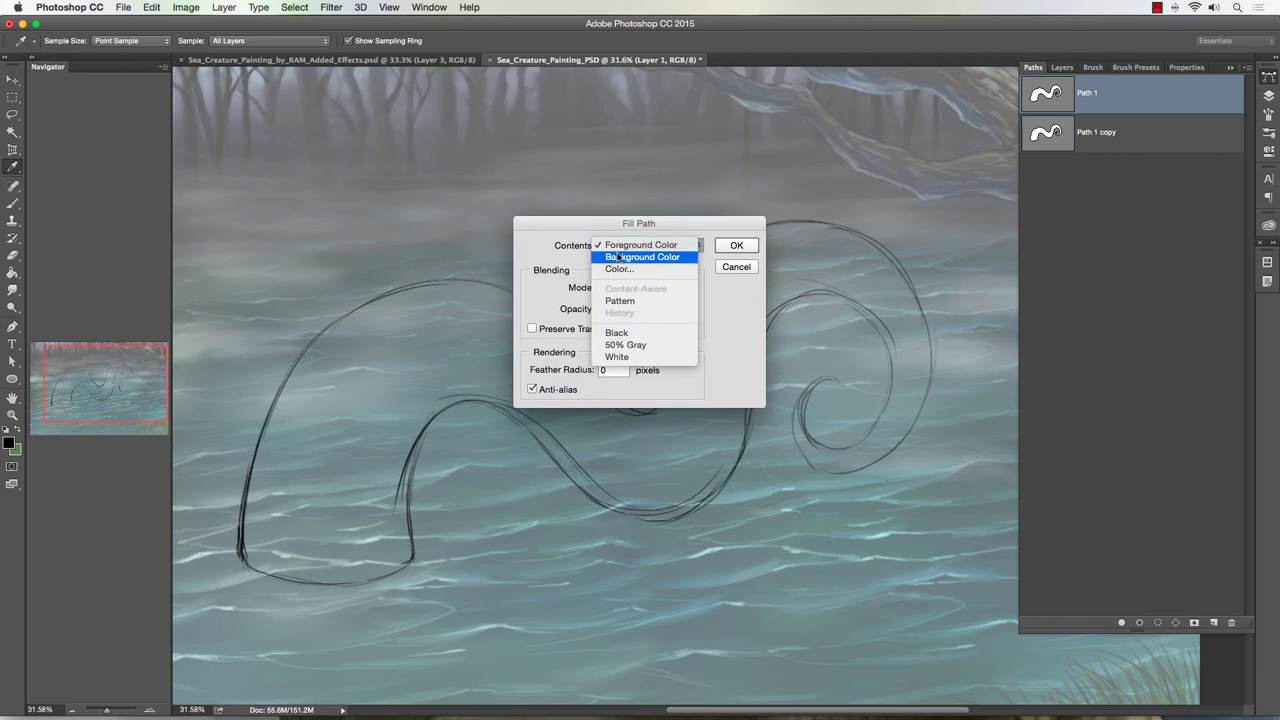
{"action": "left_click", "coordinate": [622, 257]}
{"action": "left_click", "coordinate": [738, 246]}
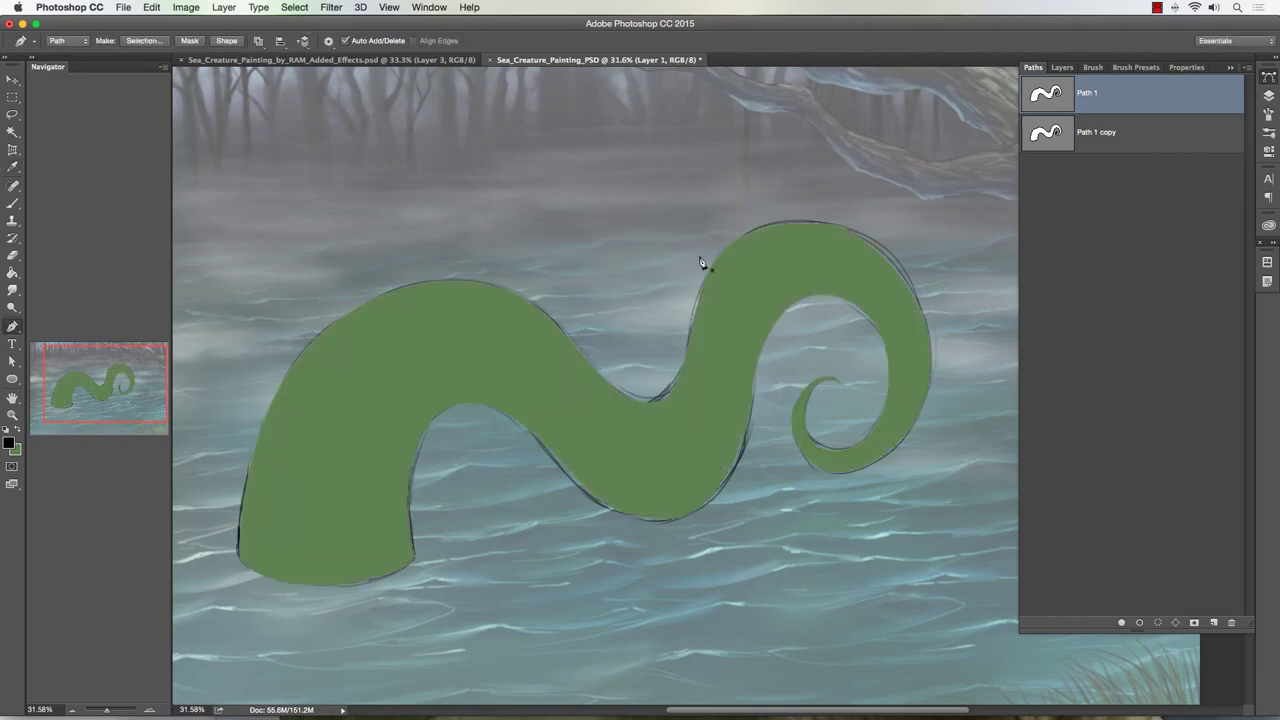
{"action": "left_click", "coordinate": [1062, 68]}
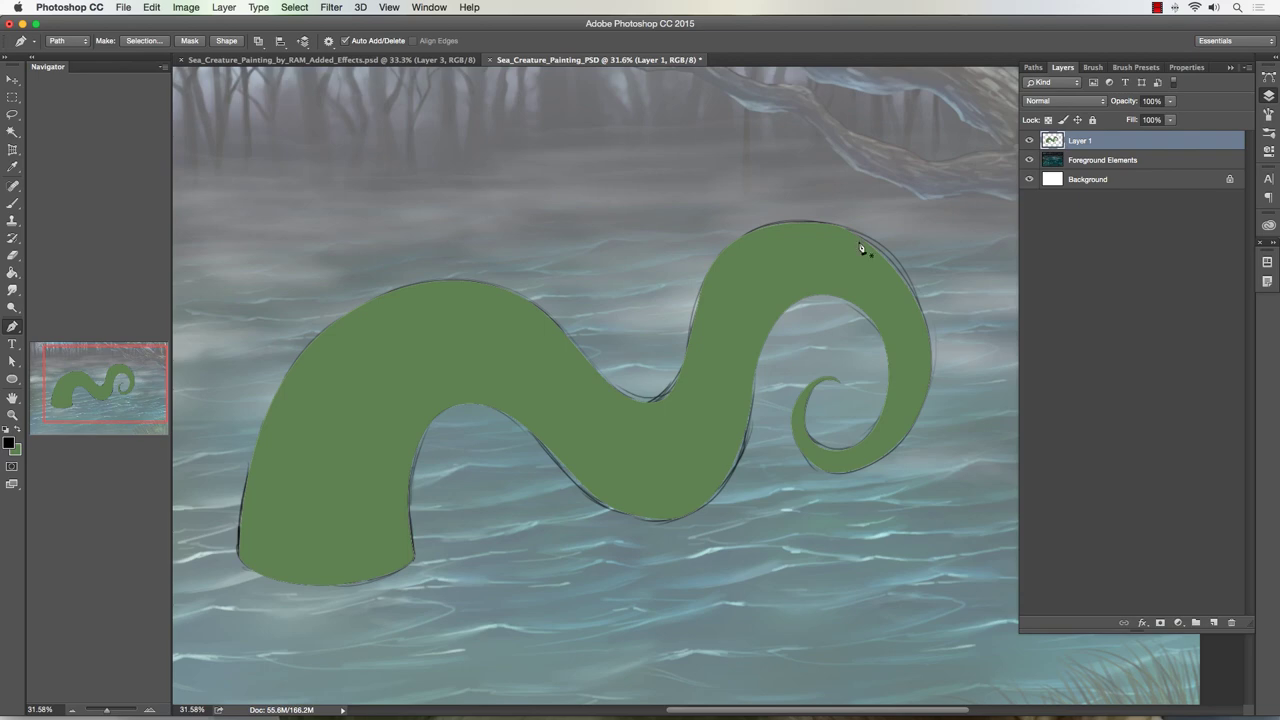
Step: Undo the green fill on Layer 1 and add a new empty Layer 2
{"action": "left_click", "coordinate": [1029, 141]}
{"action": "left_click", "coordinate": [1029, 141]}
{"action": "key", "text": "ctrl+z"}
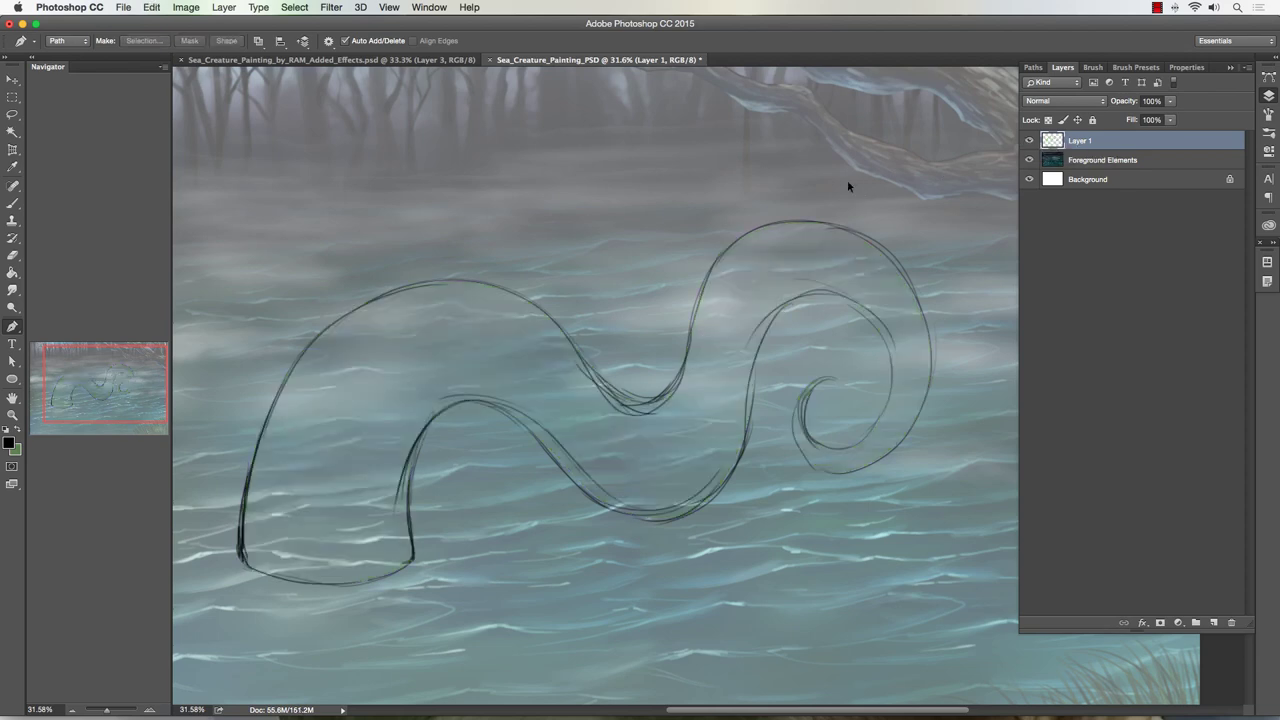
{"action": "left_click", "coordinate": [1213, 622]}
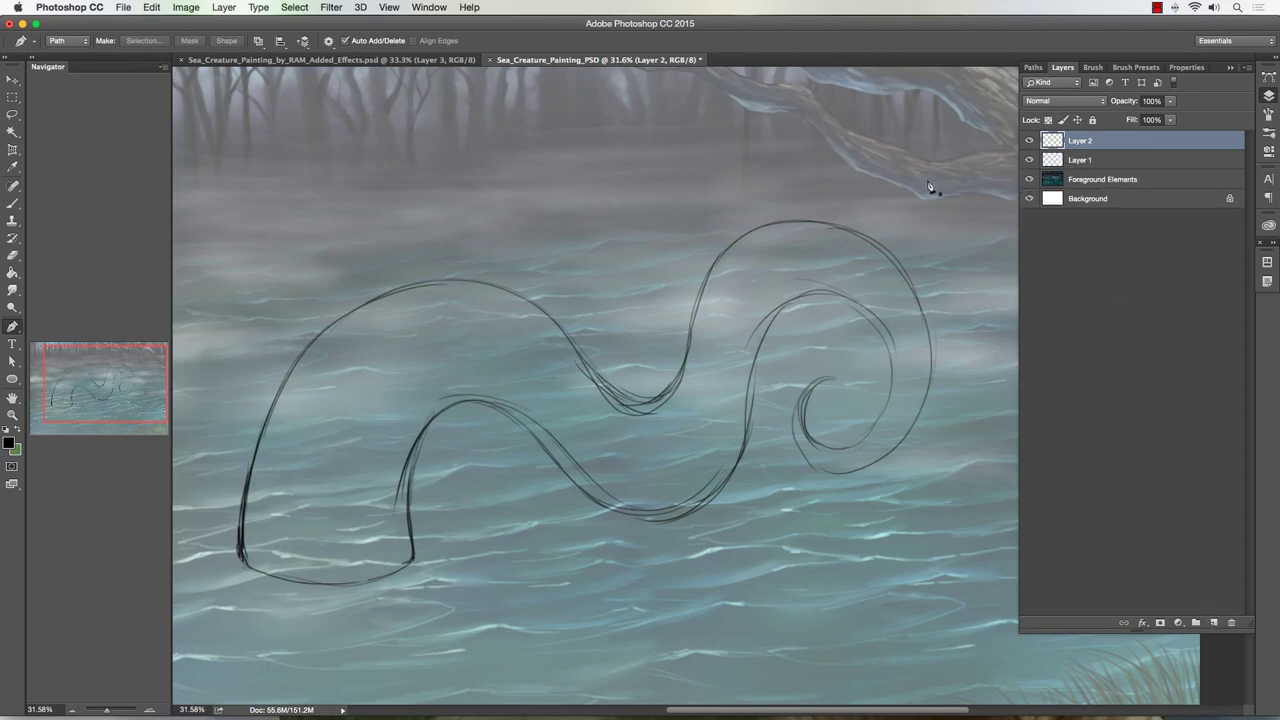
Step: Fill Path 1 with the green background colour on Layer 2
{"action": "left_click", "coordinate": [1033, 67]}
{"action": "left_click", "coordinate": [1058, 101]}
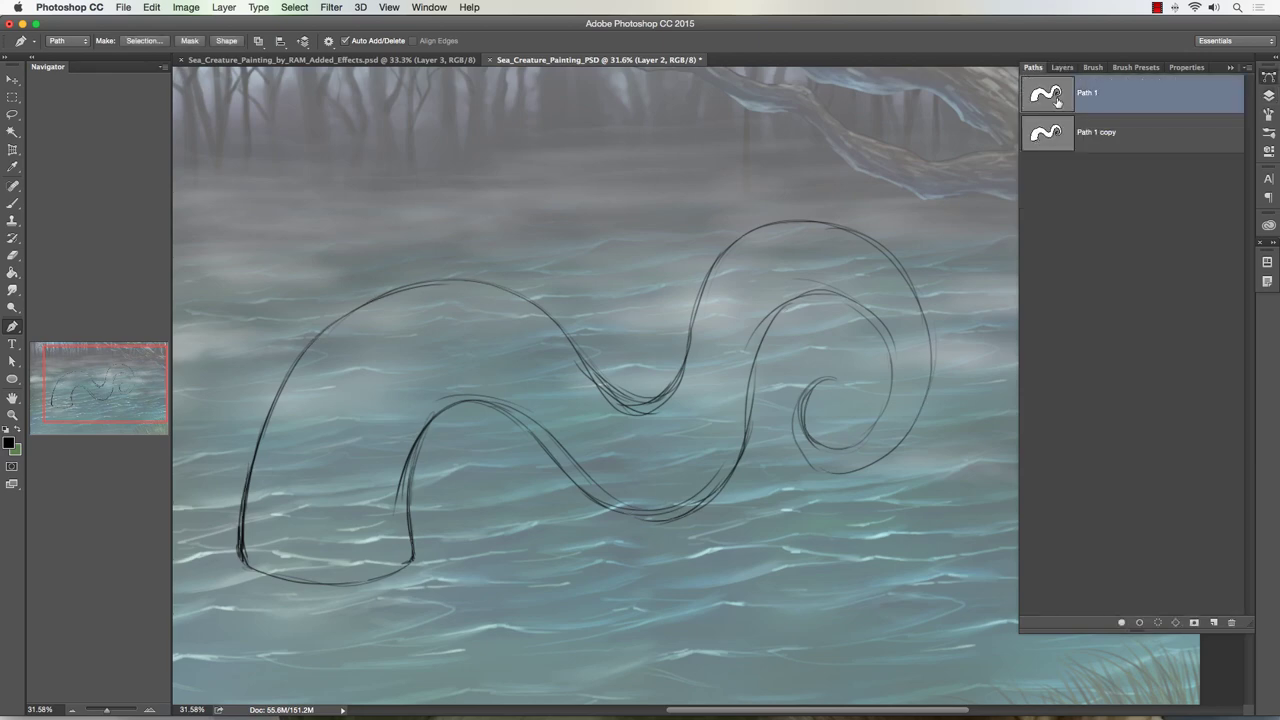
{"action": "right_click", "coordinate": [706, 226]}
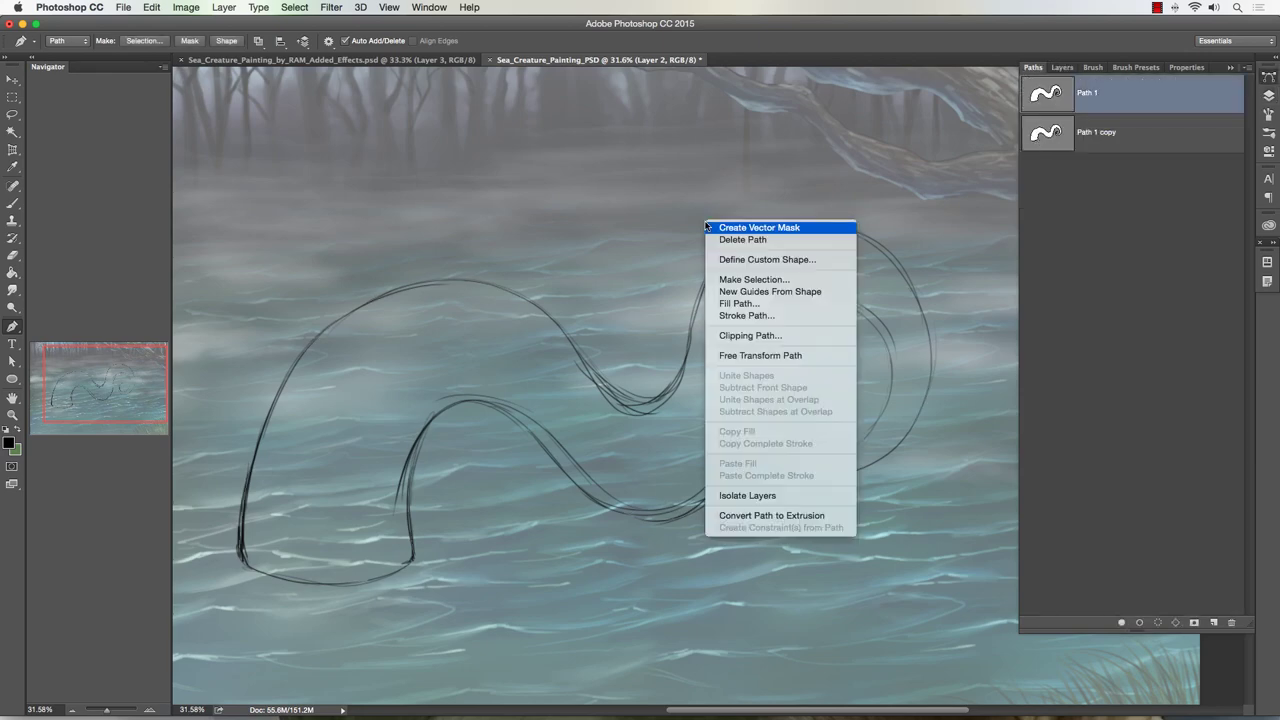
{"action": "left_click", "coordinate": [738, 303]}
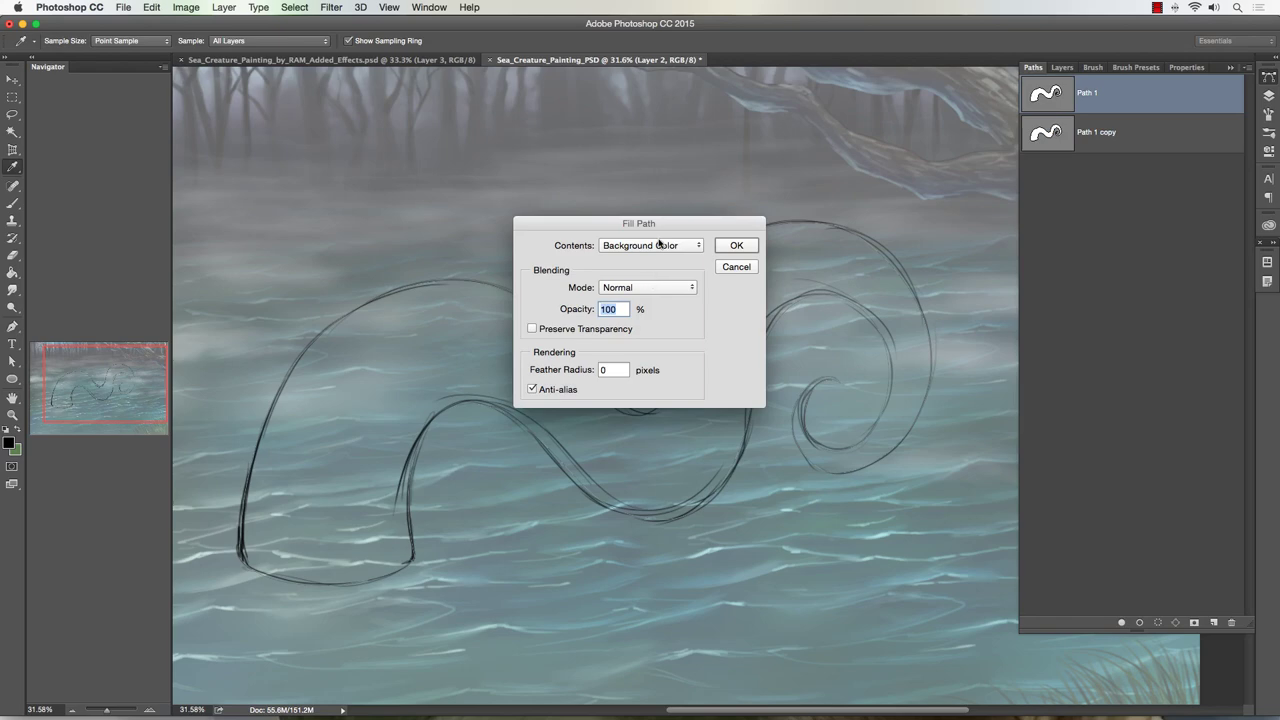
{"action": "left_click", "coordinate": [737, 246]}
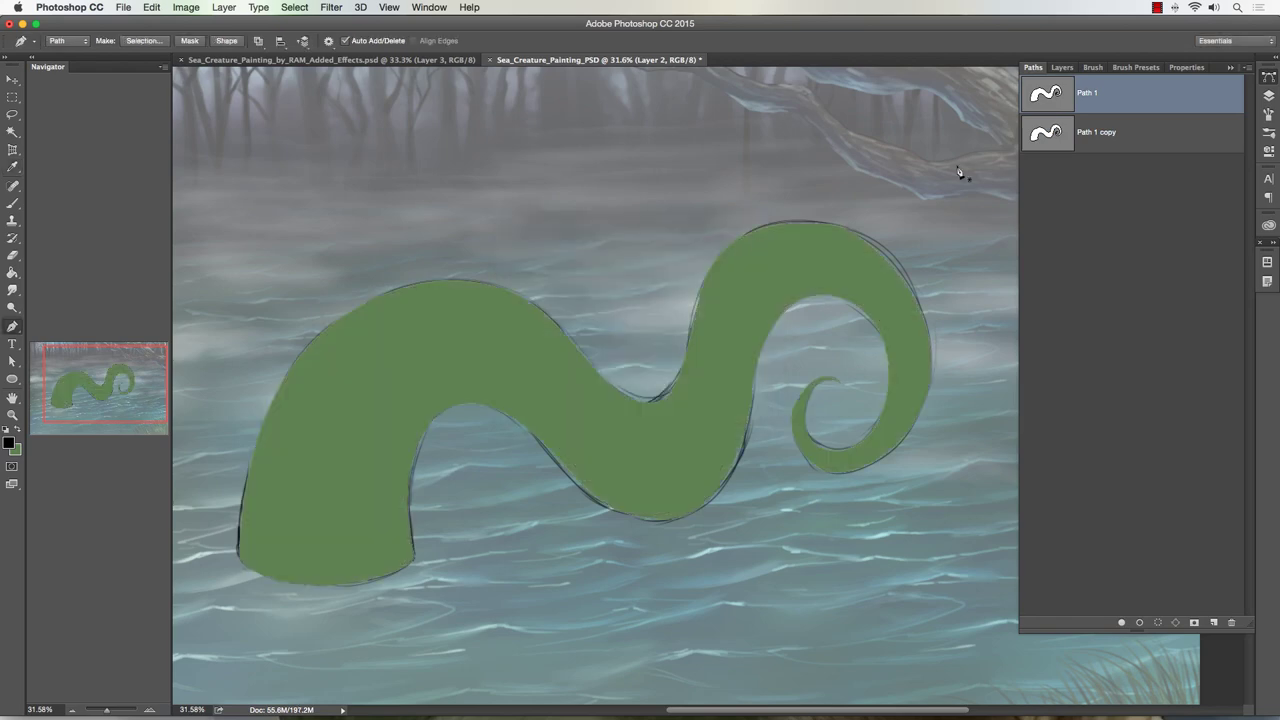
{"action": "left_click", "coordinate": [1060, 67]}
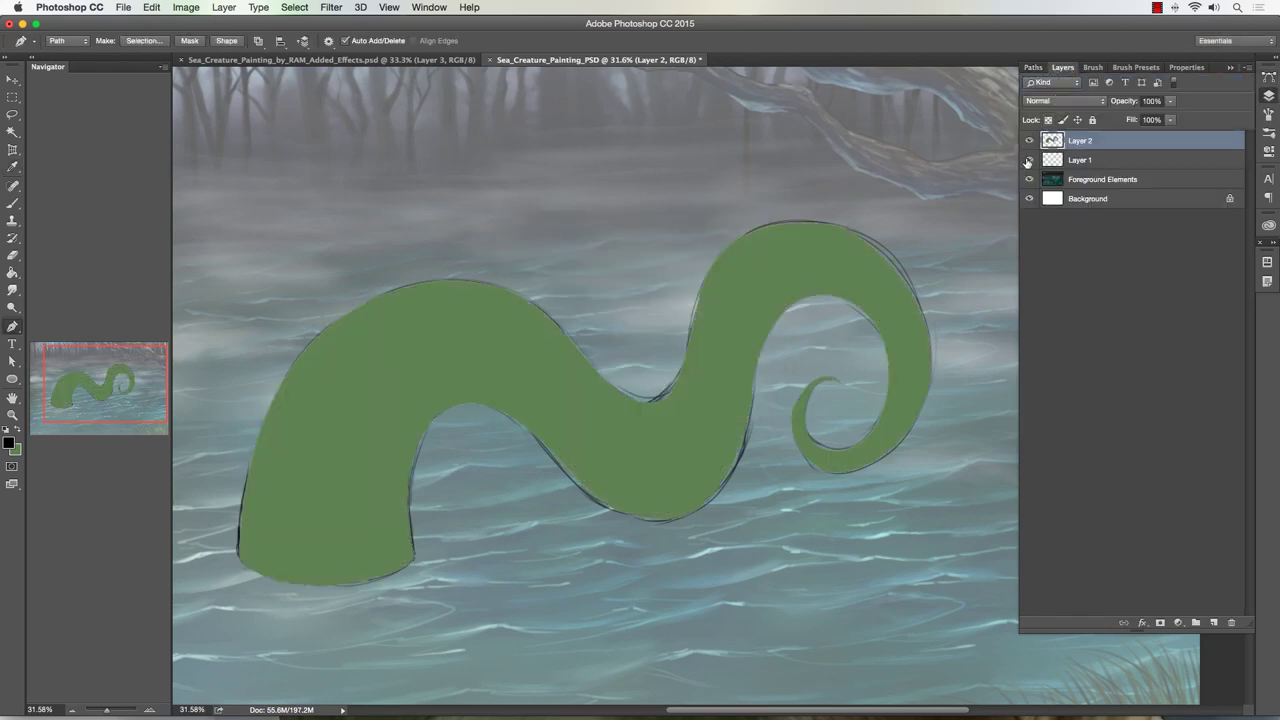
Step: Hide the sketch lines on Layer 1 and toggle the green tentacle's visibility to compare
{"action": "left_click", "coordinate": [1028, 160]}
{"action": "left_click", "coordinate": [1031, 141]}
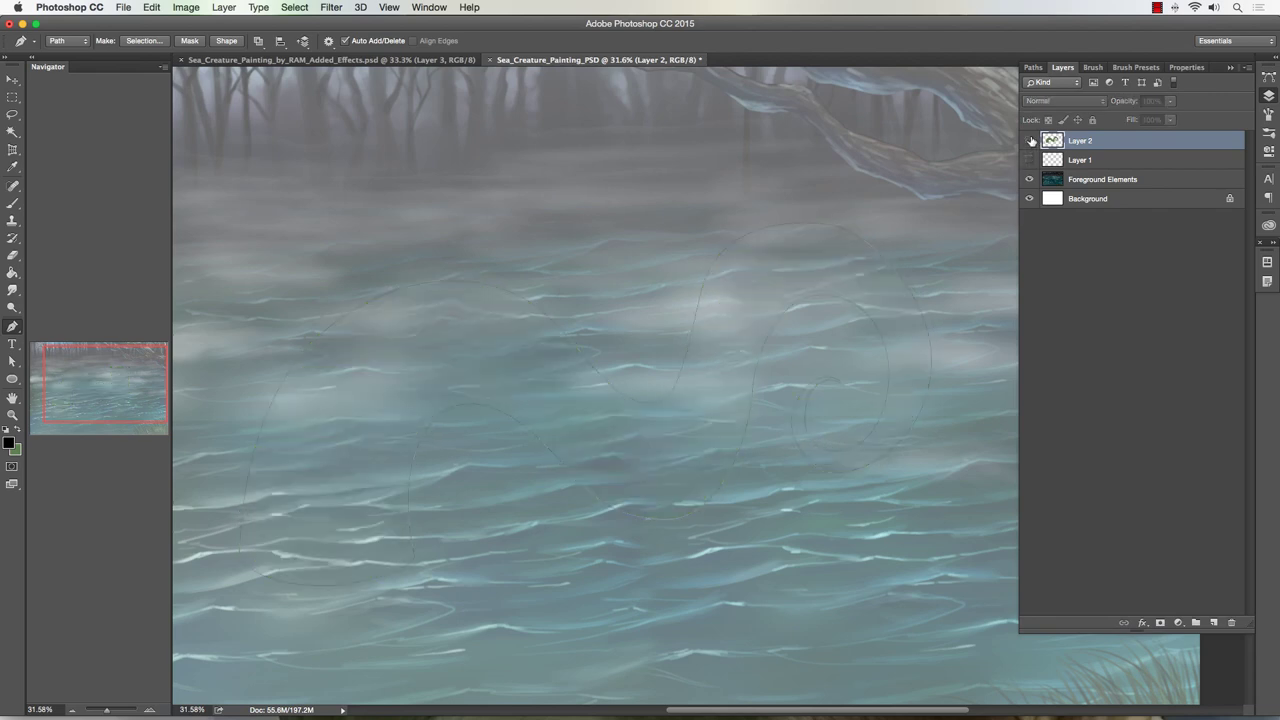
{"action": "left_click", "coordinate": [1031, 141]}
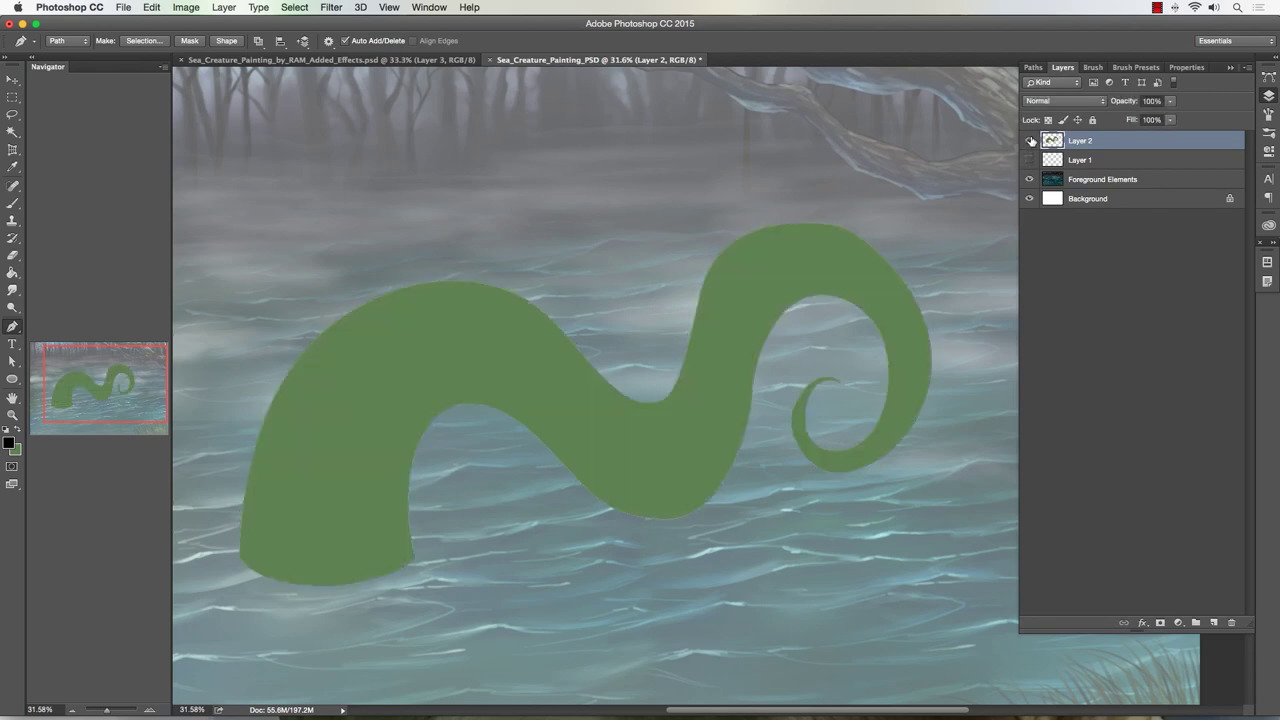
Step: Collapse the Layers panel and scrubby-zoom to reframe the tentacle
{"action": "left_click", "coordinate": [1270, 97]}
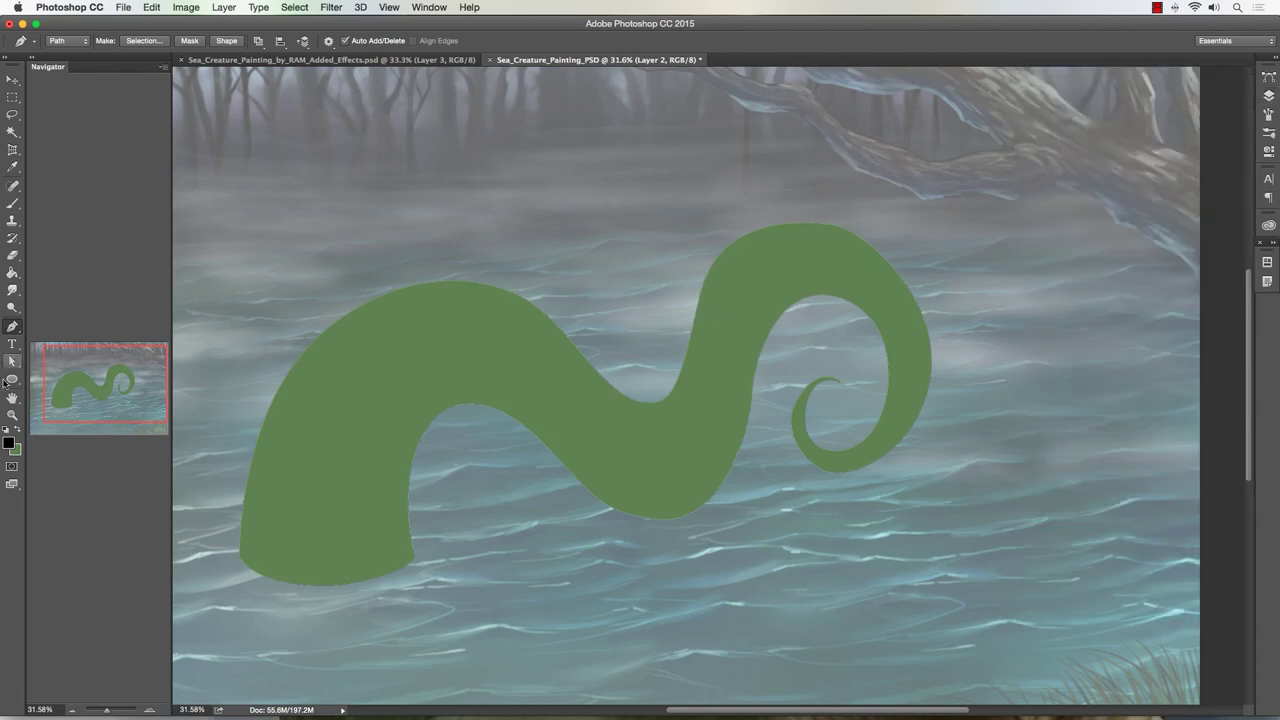
{"action": "left_click", "coordinate": [12, 414]}
{"action": "mouse_move", "coordinate": [440, 416]}
{"action": "left_mouse_down"}
{"action": "mouse_move", "coordinate": [534, 400]}
{"action": "mouse_move", "coordinate": [458, 411]}
{"action": "left_mouse_up"}
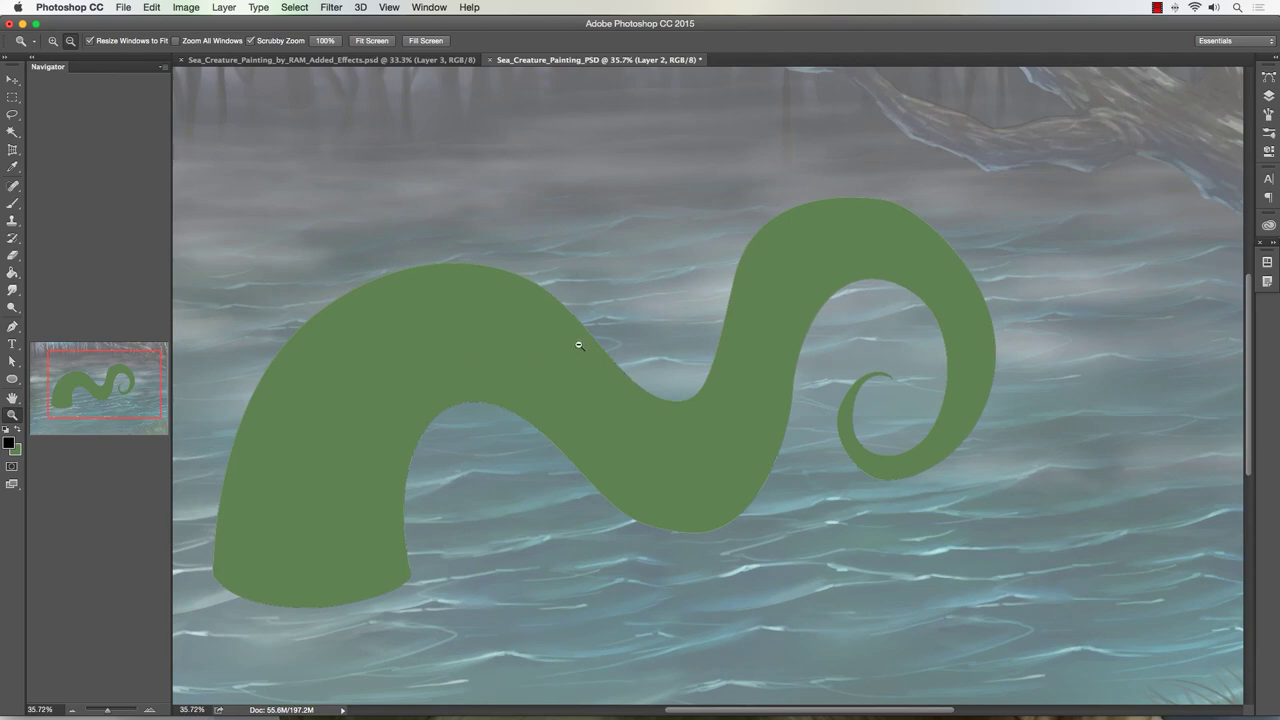
{"action": "scroll", "coordinate": [578, 345], "scroll_direction": "left", "scroll_amount": 2}
{"action": "left_click_drag", "start_coordinate": [530, 335], "coordinate": [563, 356]}
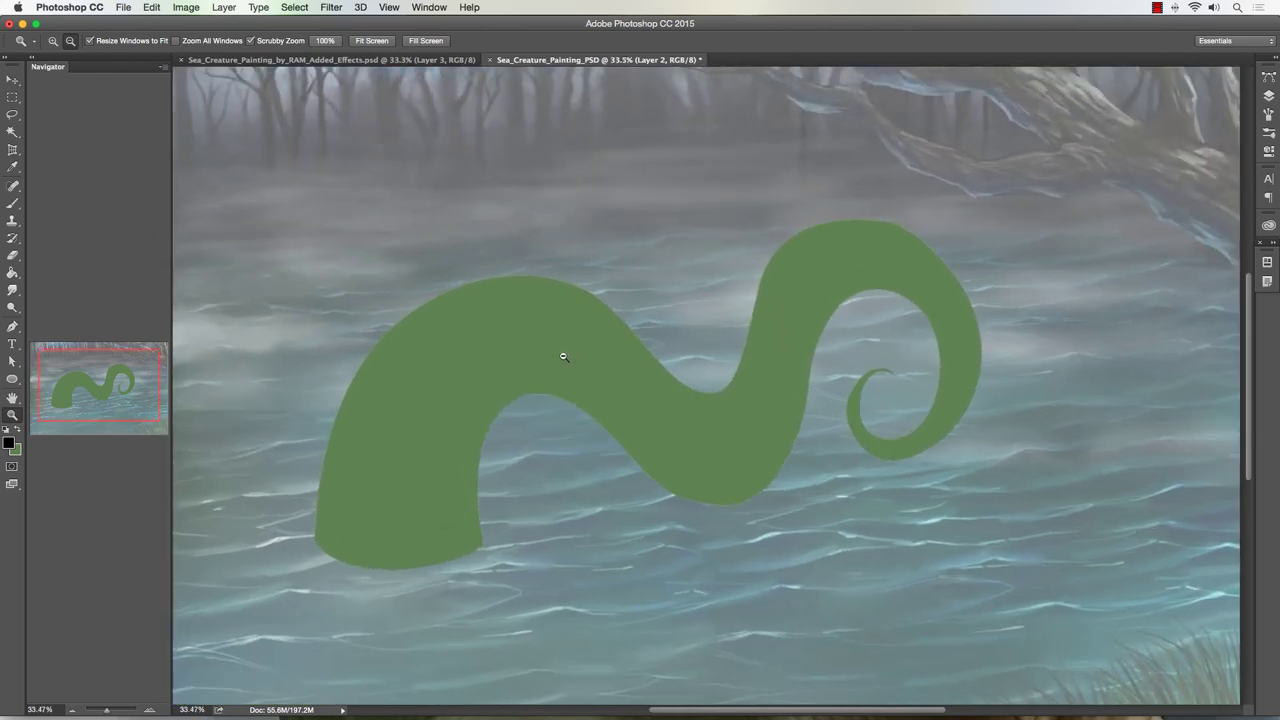
Step: Reopen the Layers panel and toggle the tentacle layer's visibility off and on
{"action": "left_click", "coordinate": [1269, 94]}
{"action": "left_click", "coordinate": [1030, 141]}
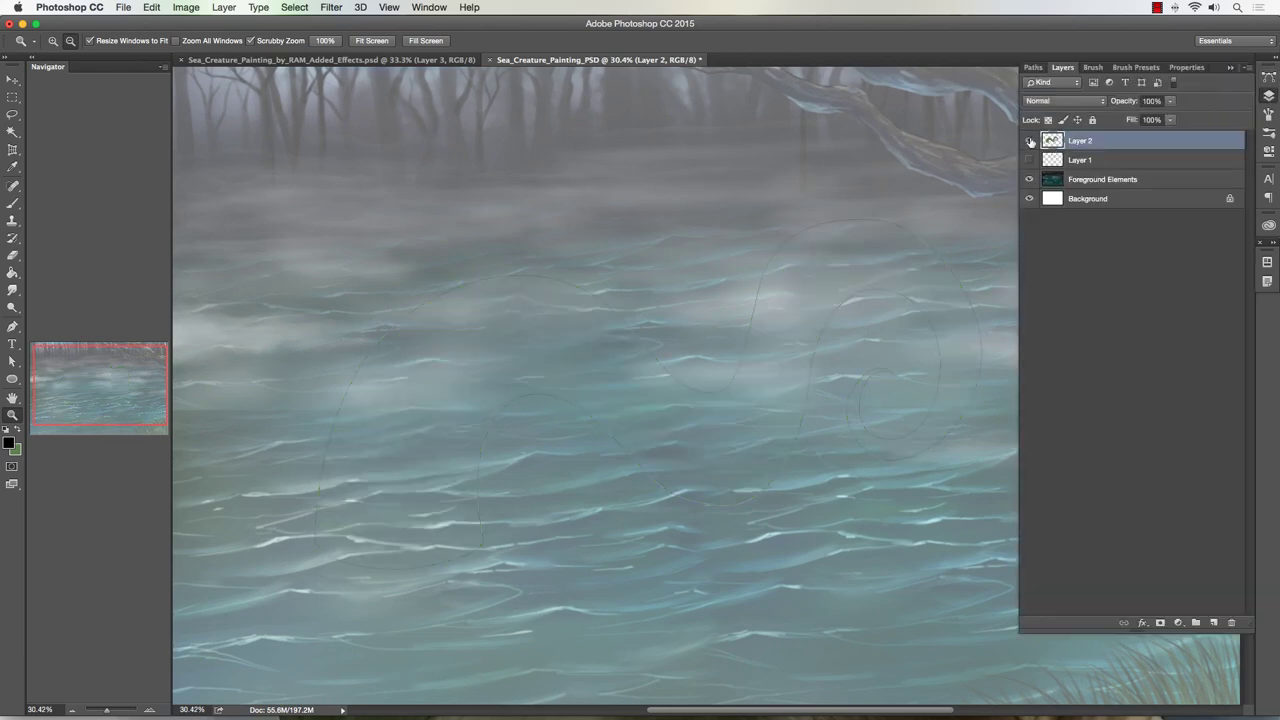
{"action": "left_click", "coordinate": [1030, 141]}
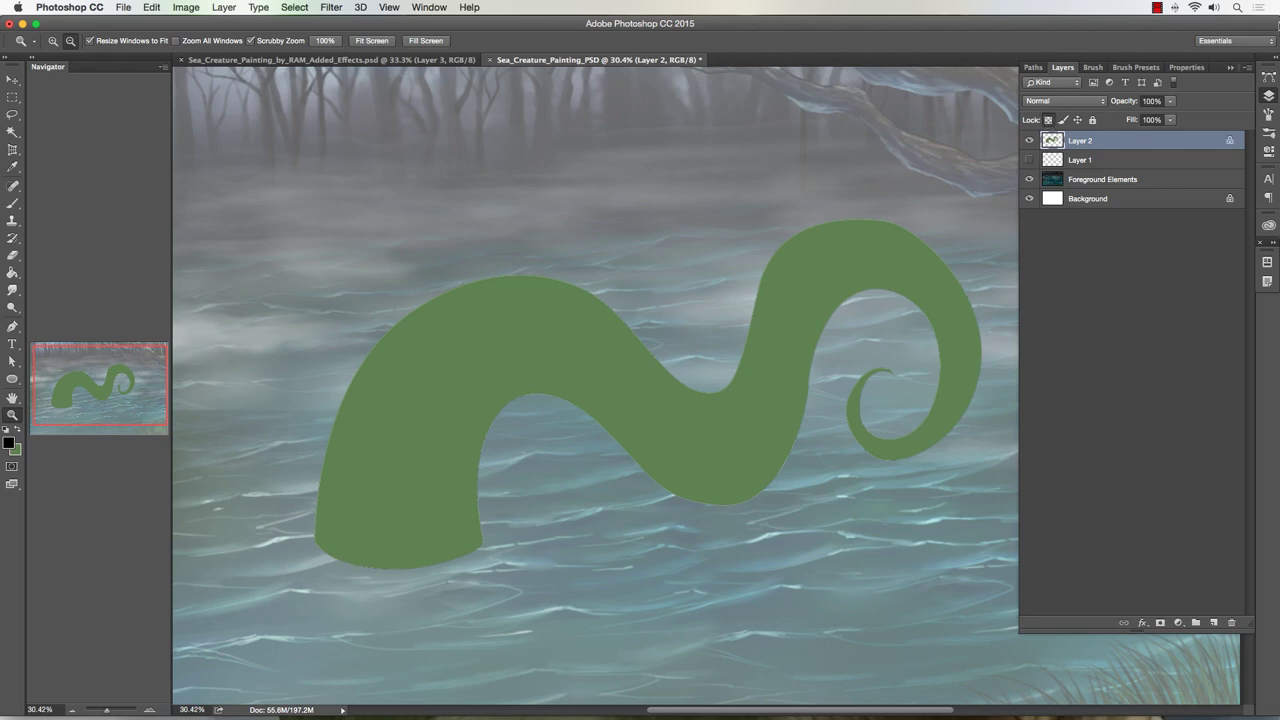
Step: Choose the Brush tool and set the foreground colour to darker green 465e3c
{"action": "left_click", "coordinate": [1269, 94]}
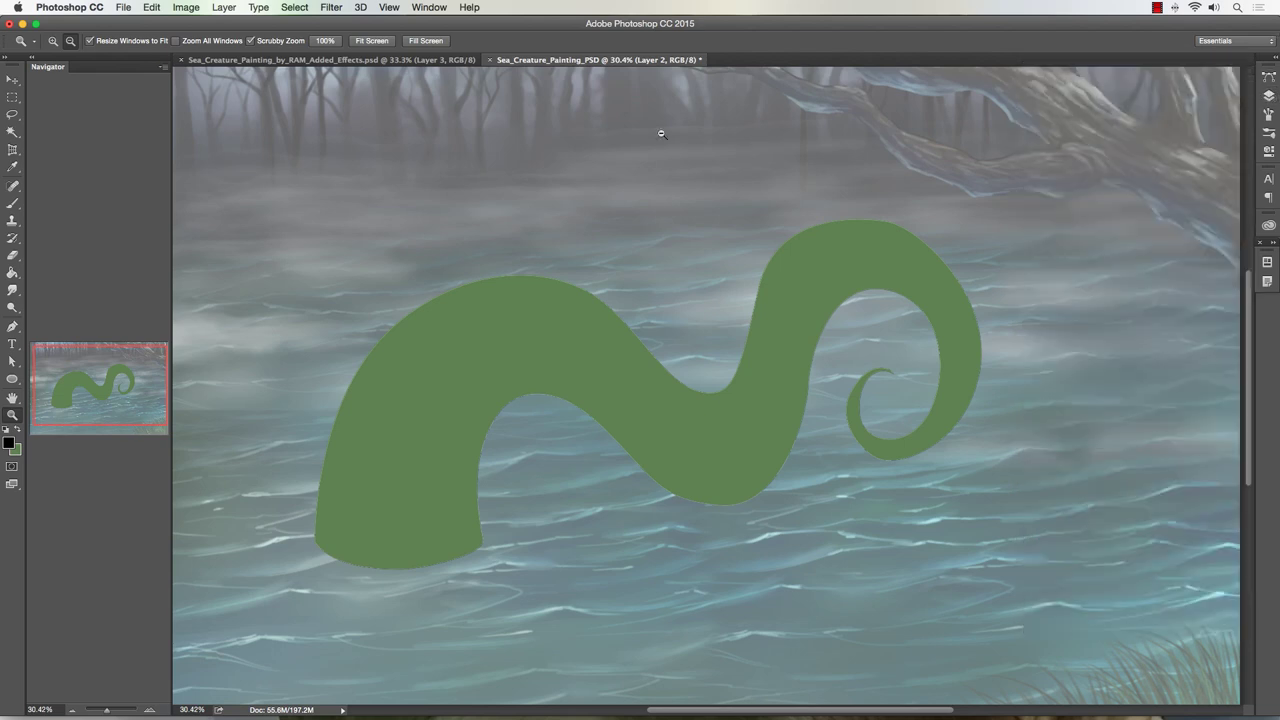
{"action": "left_click", "coordinate": [14, 203]}
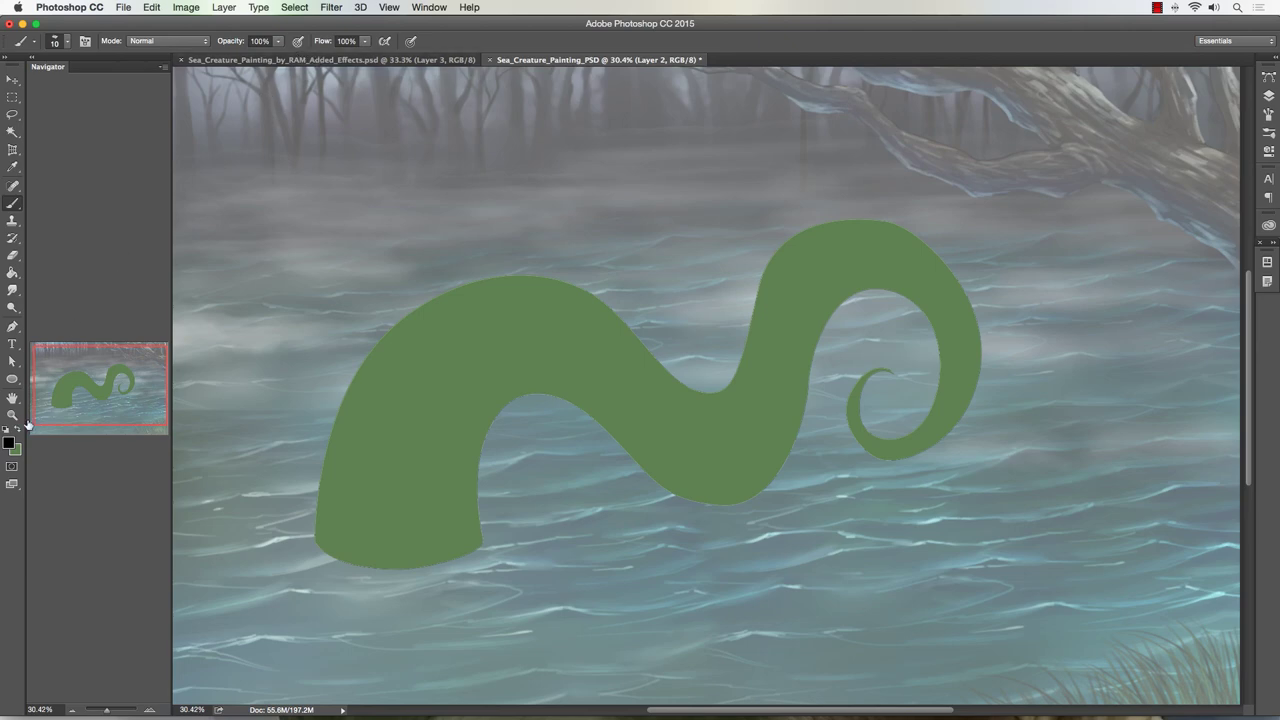
{"action": "left_click", "coordinate": [10, 443]}
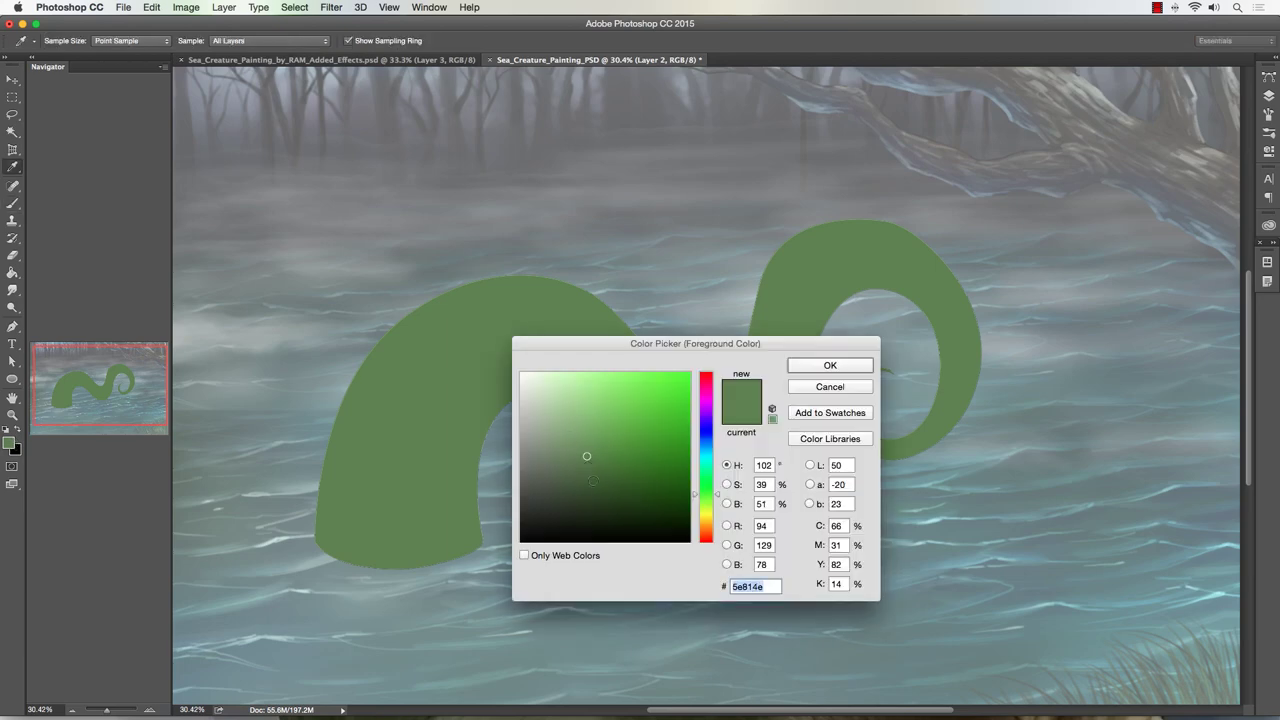
{"action": "left_click", "coordinate": [581, 479]}
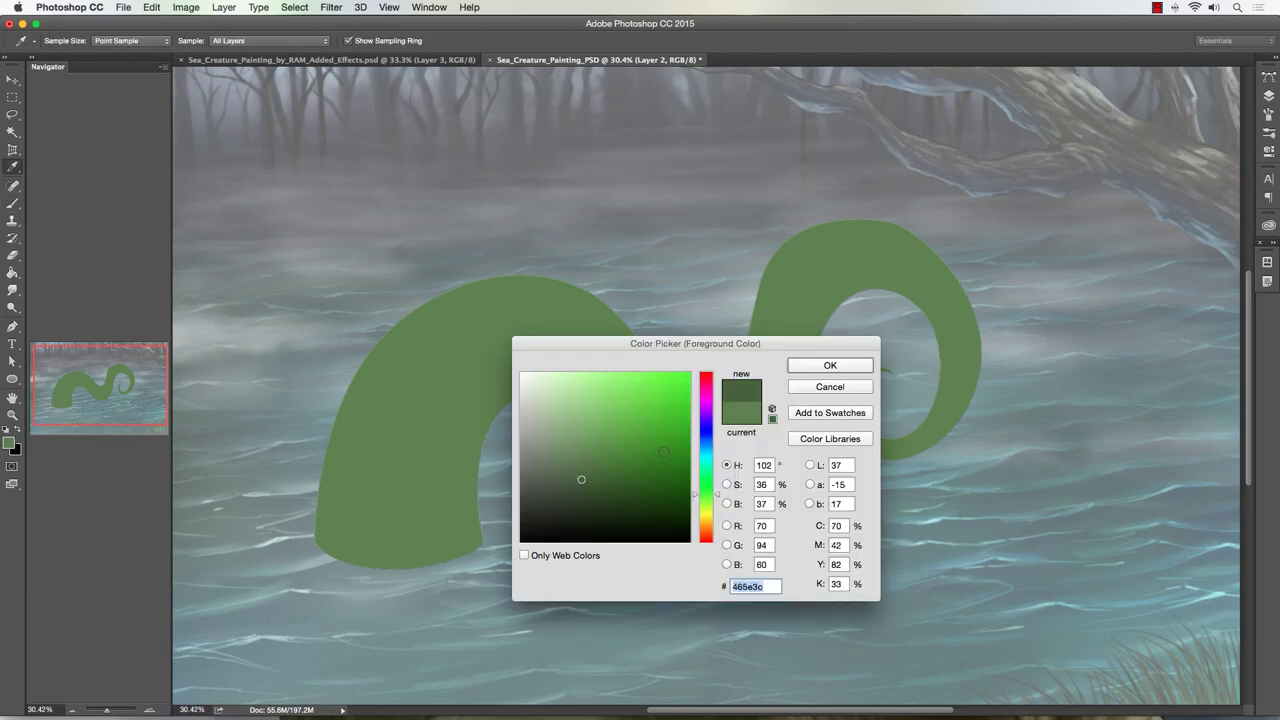
{"action": "left_click", "coordinate": [813, 369]}
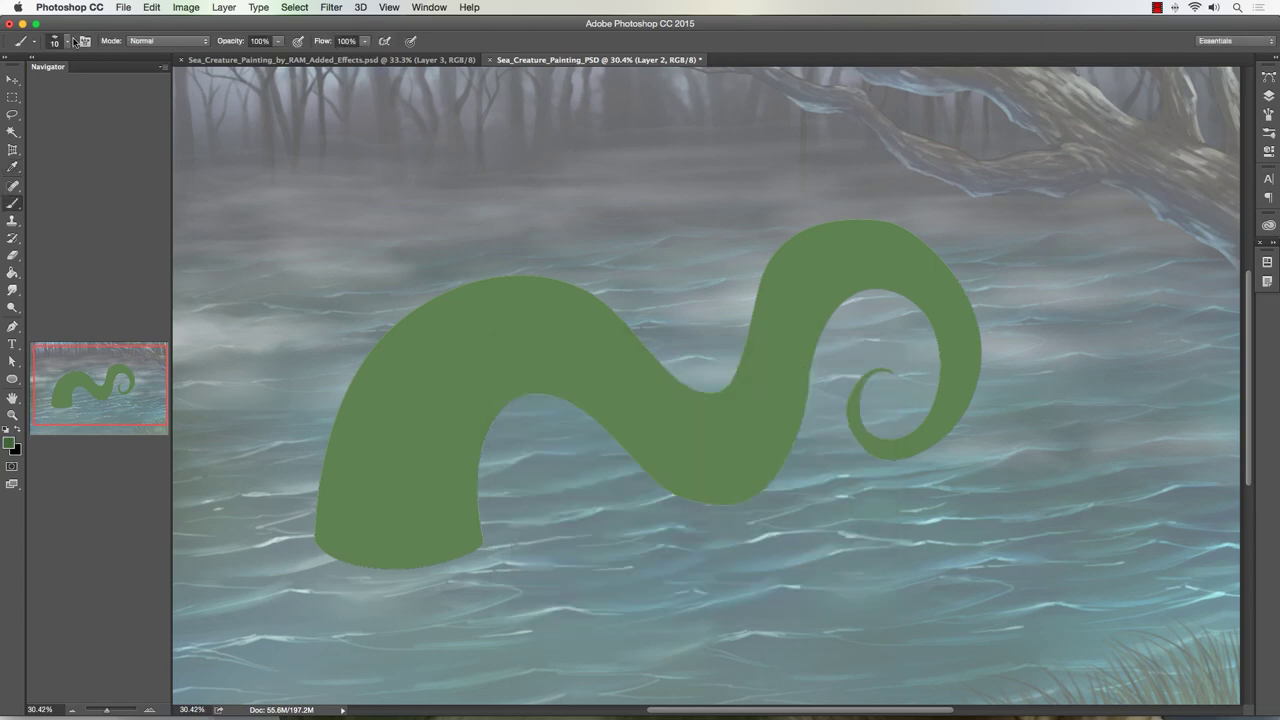
Step: Load the Soft Shadow Brush preset at 300 px
{"action": "left_click", "coordinate": [70, 42]}
{"action": "left_click", "coordinate": [68, 283]}
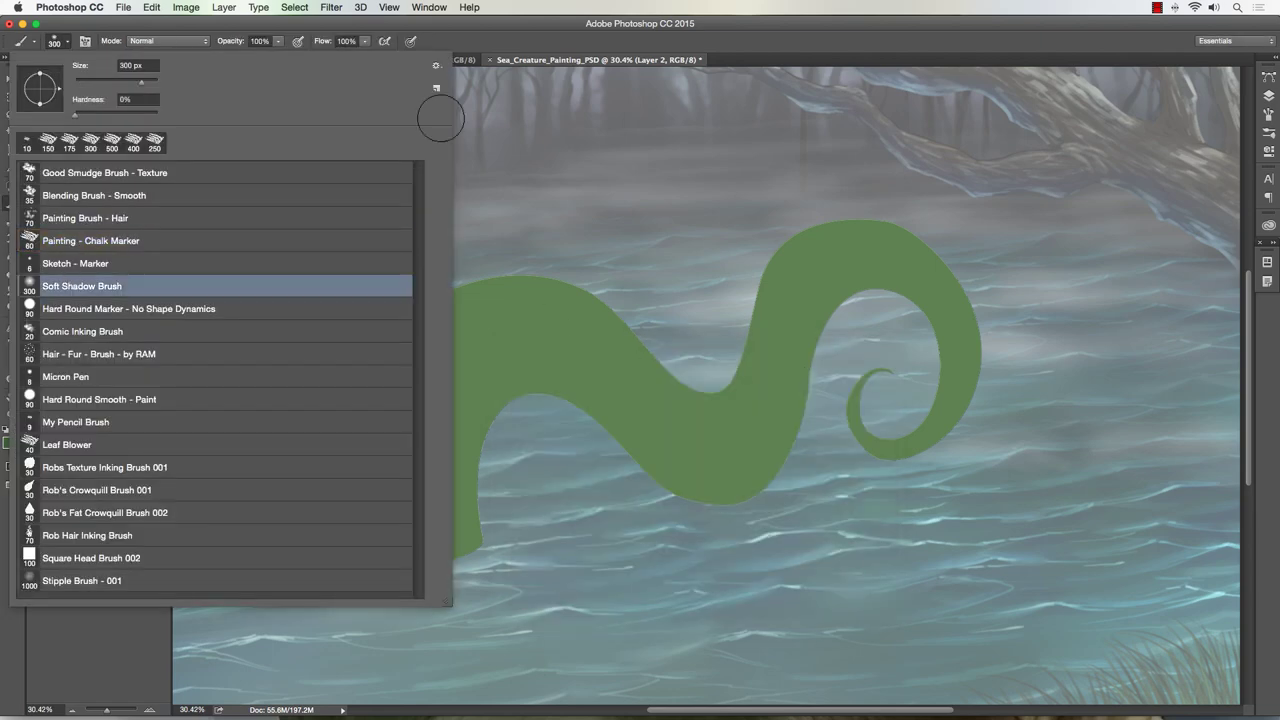
{"action": "left_click", "coordinate": [547, 38]}
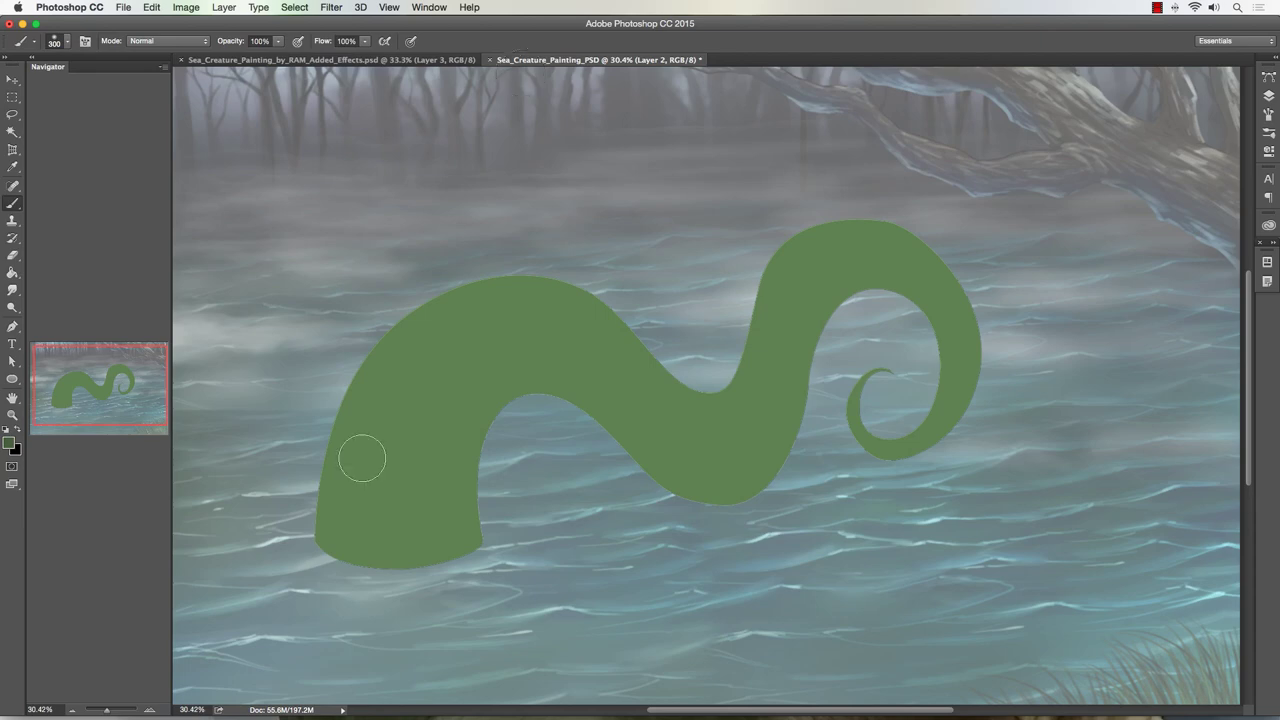
Step: Raise Foreground Elements to full opacity, then reselect the tentacle's Layer 2
{"action": "left_click", "coordinate": [13, 415]}
{"action": "left_click_drag", "start_coordinate": [351, 486], "coordinate": [337, 470]}
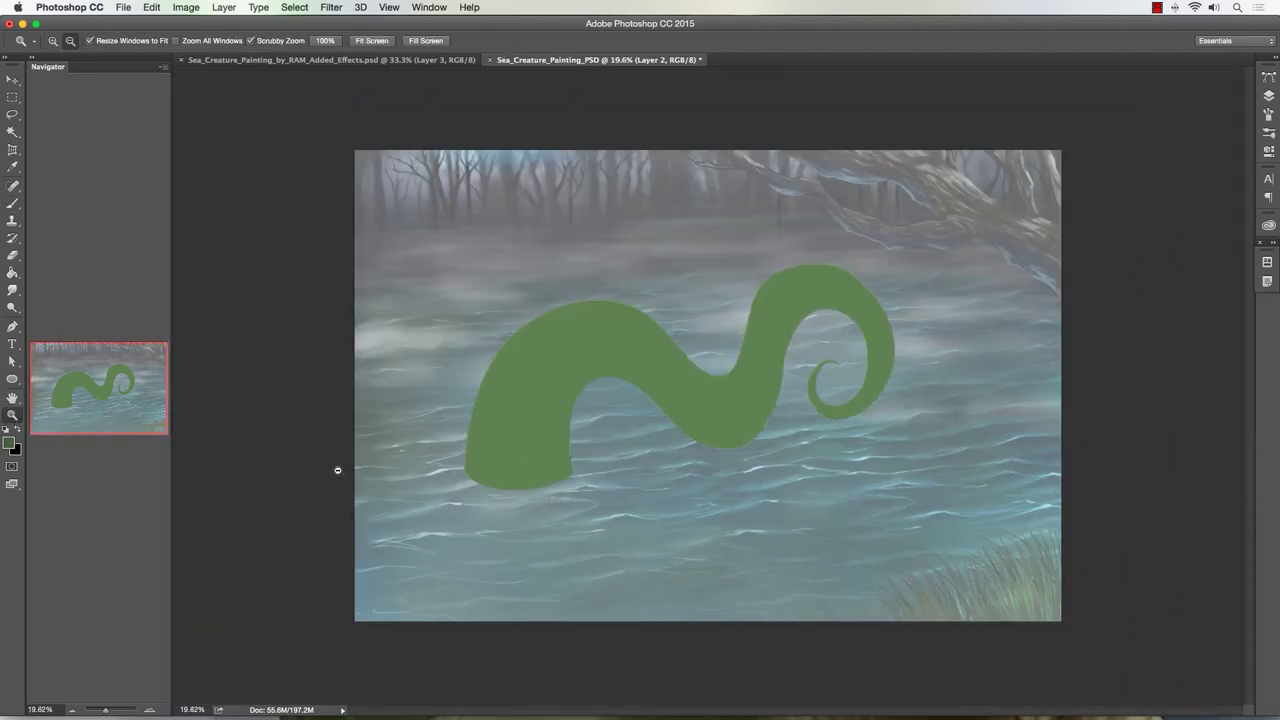
{"action": "left_click", "coordinate": [1270, 96]}
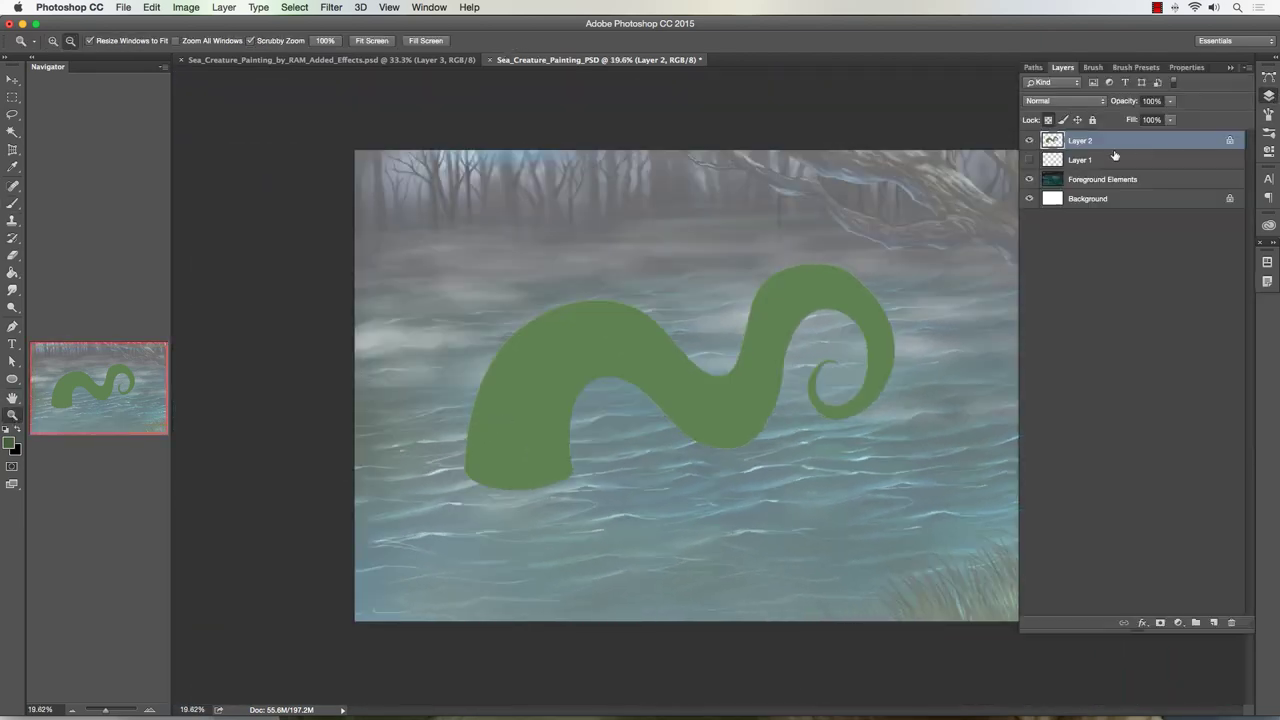
{"action": "left_click", "coordinate": [1084, 179]}
{"action": "left_click", "coordinate": [1171, 101]}
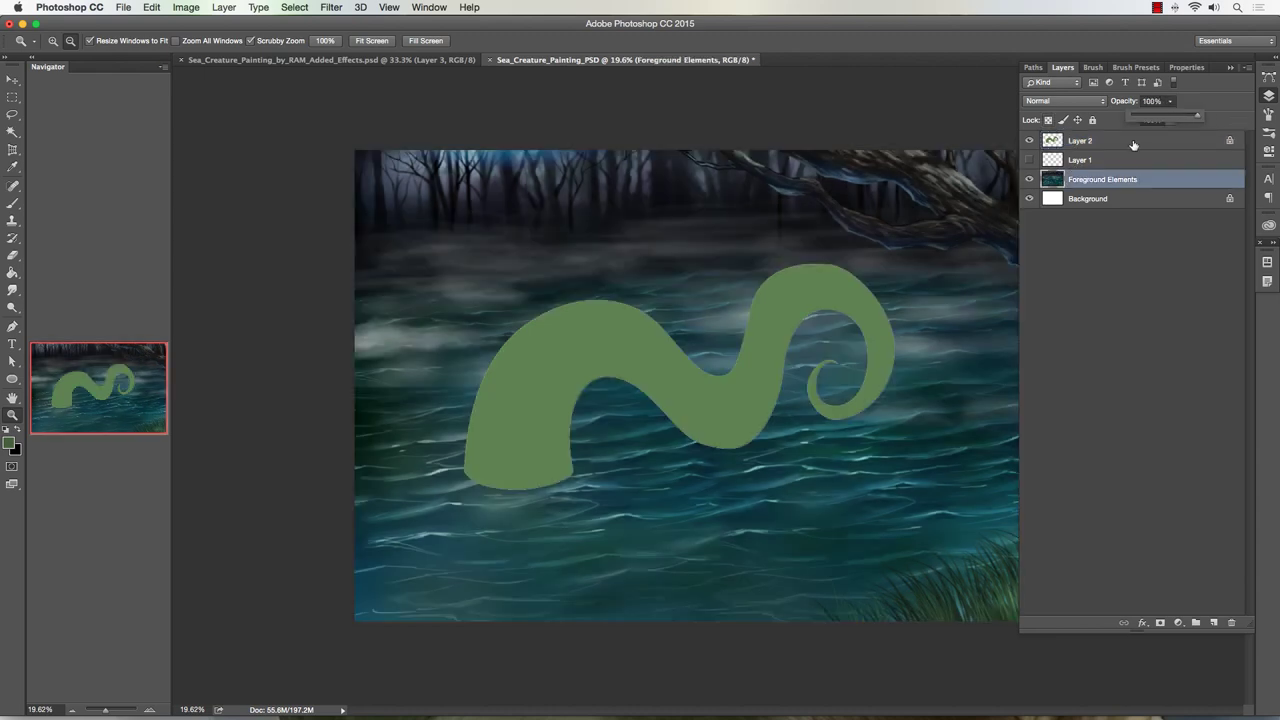
{"action": "left_click", "coordinate": [1133, 146]}
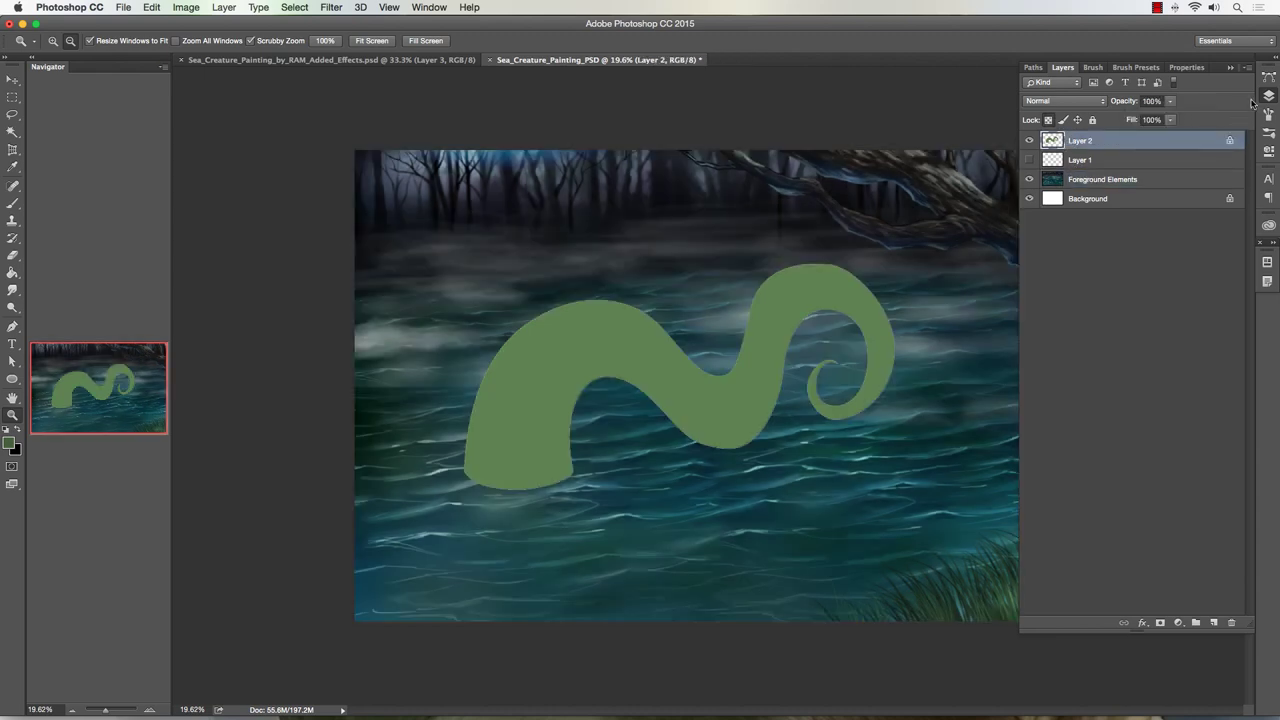
{"action": "left_click", "coordinate": [1268, 96]}
{"action": "left_click_drag", "start_coordinate": [744, 233], "coordinate": [714, 310]}
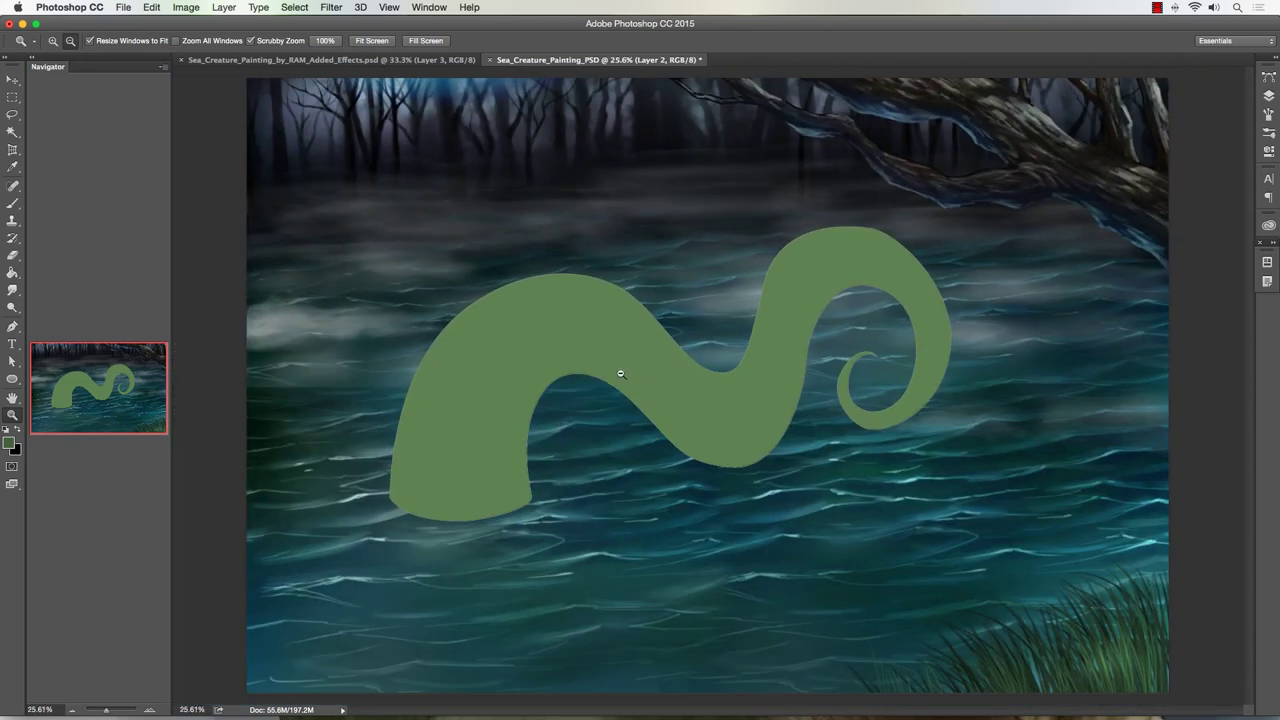
Step: Paint soft darker-green shadows over the tentacle's lower left part and arch
{"action": "left_click", "coordinate": [13, 203]}
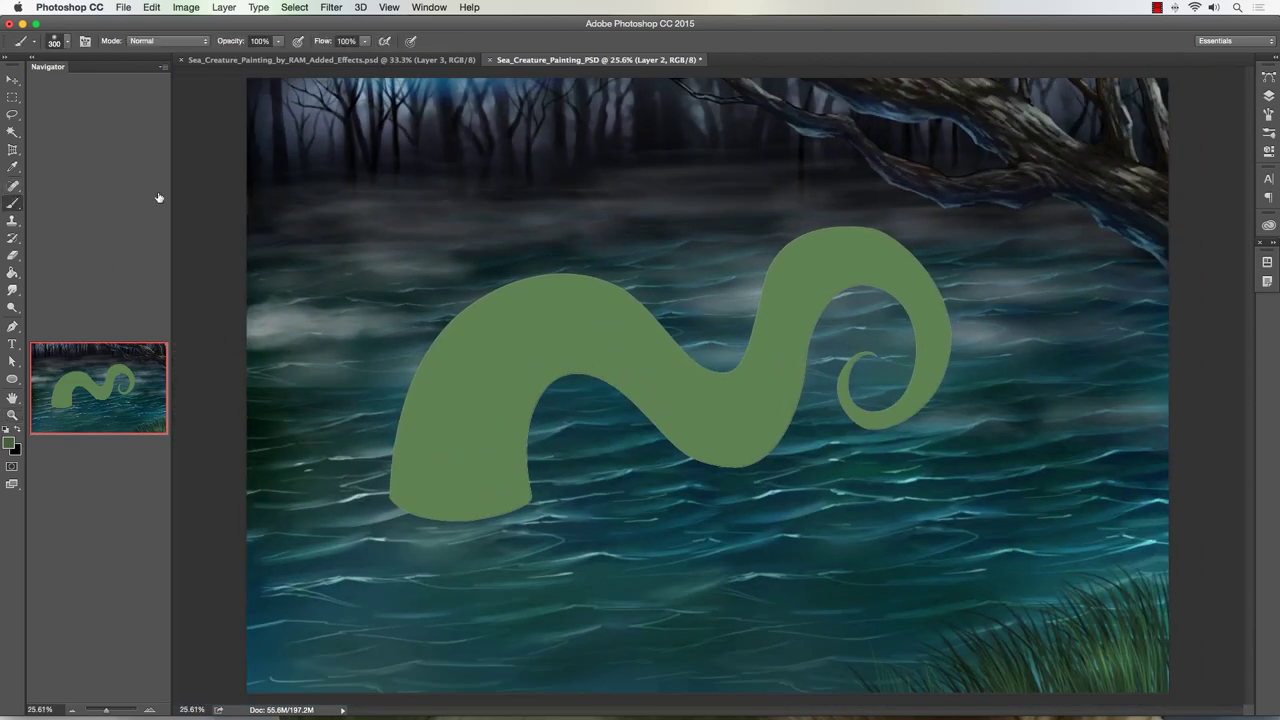
{"action": "key", "text": "bracketright"}
{"action": "key", "text": "bracketright"}
{"action": "key", "text": "bracketright"}
{"action": "mouse_move", "coordinate": [529, 506]}
{"action": "left_mouse_down"}
{"action": "mouse_move", "coordinate": [507, 446]}
{"action": "mouse_move", "coordinate": [514, 408]}
{"action": "mouse_move", "coordinate": [520, 483]}
{"action": "mouse_move", "coordinate": [516, 431]}
{"action": "mouse_move", "coordinate": [554, 374]}
{"action": "mouse_move", "coordinate": [615, 393]}
{"action": "mouse_move", "coordinate": [686, 463]}
{"action": "mouse_move", "coordinate": [764, 461]}
{"action": "mouse_move", "coordinate": [792, 361]}
{"action": "mouse_move", "coordinate": [836, 298]}
{"action": "mouse_move", "coordinate": [892, 355]}
{"action": "mouse_move", "coordinate": [888, 282]}
{"action": "mouse_move", "coordinate": [917, 254]}
{"action": "mouse_move", "coordinate": [845, 417]}
{"action": "left_mouse_up"}
{"action": "key", "text": "bracketleft"}
{"action": "key", "text": "bracketleft"}
{"action": "key", "text": "bracketleft"}
{"action": "key", "text": "bracketleft"}
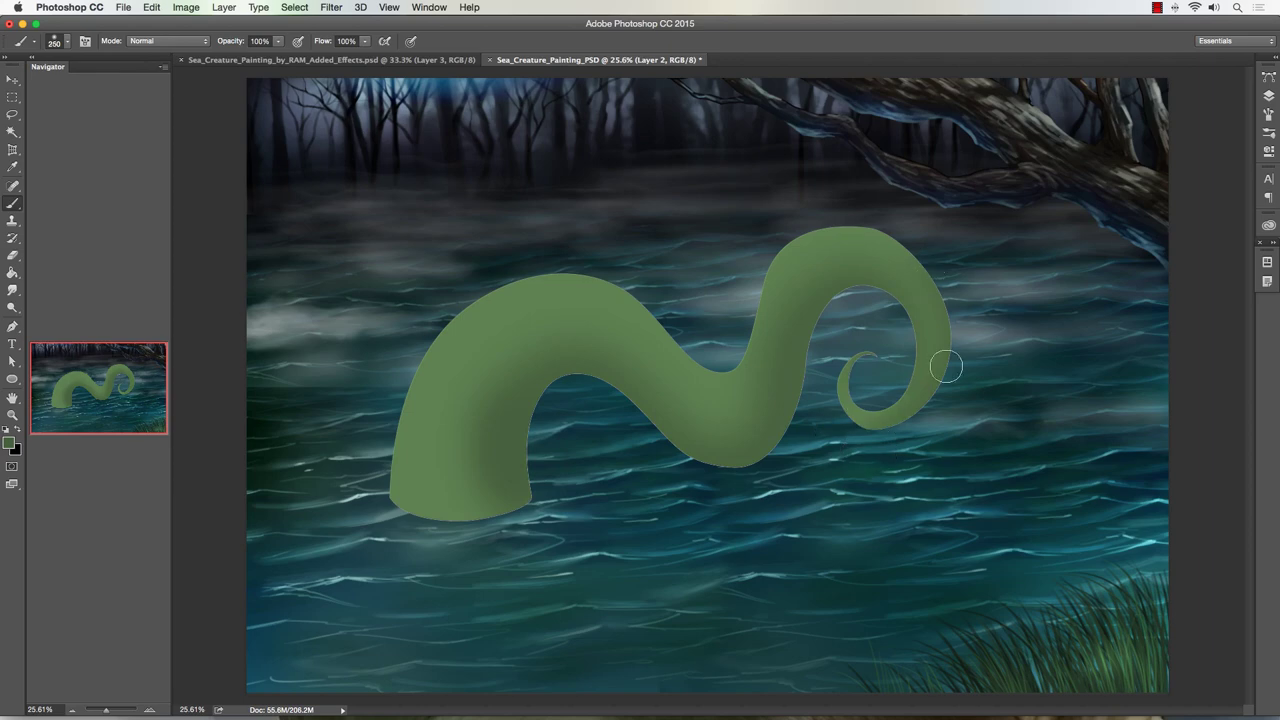
{"action": "key", "text": "bracketright"}
{"action": "key", "text": "bracketright"}
{"action": "key", "text": "bracketright"}
{"action": "key", "text": "bracketright"}
{"action": "key", "text": "bracketright"}
{"action": "key", "text": "bracketright"}
{"action": "key", "text": "bracketright"}
{"action": "mouse_move", "coordinate": [626, 379]}
{"action": "left_mouse_down"}
{"action": "mouse_move", "coordinate": [504, 371]}
{"action": "mouse_move", "coordinate": [572, 359]}
{"action": "mouse_move", "coordinate": [514, 374]}
{"action": "left_mouse_up"}
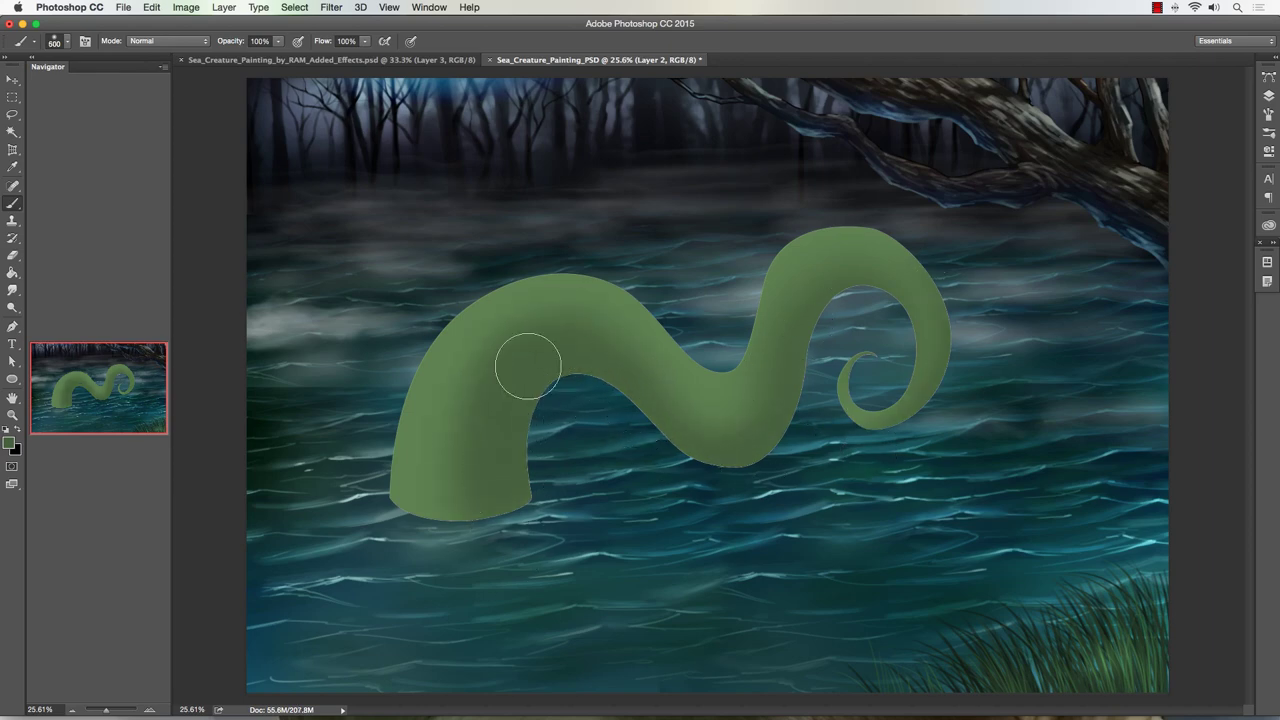
{"action": "key", "text": "bracketleft"}
{"action": "key", "text": "bracketleft"}
{"action": "key", "text": "bracketleft"}
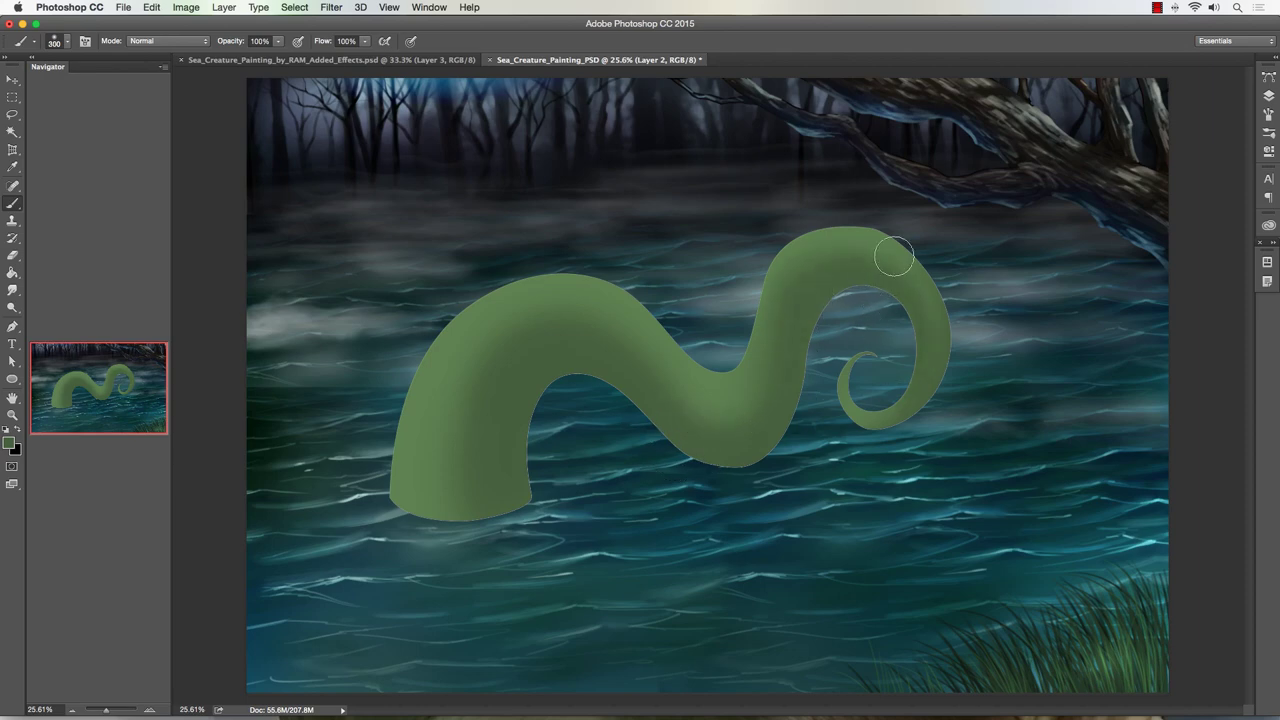
{"action": "key", "text": "bracketright"}
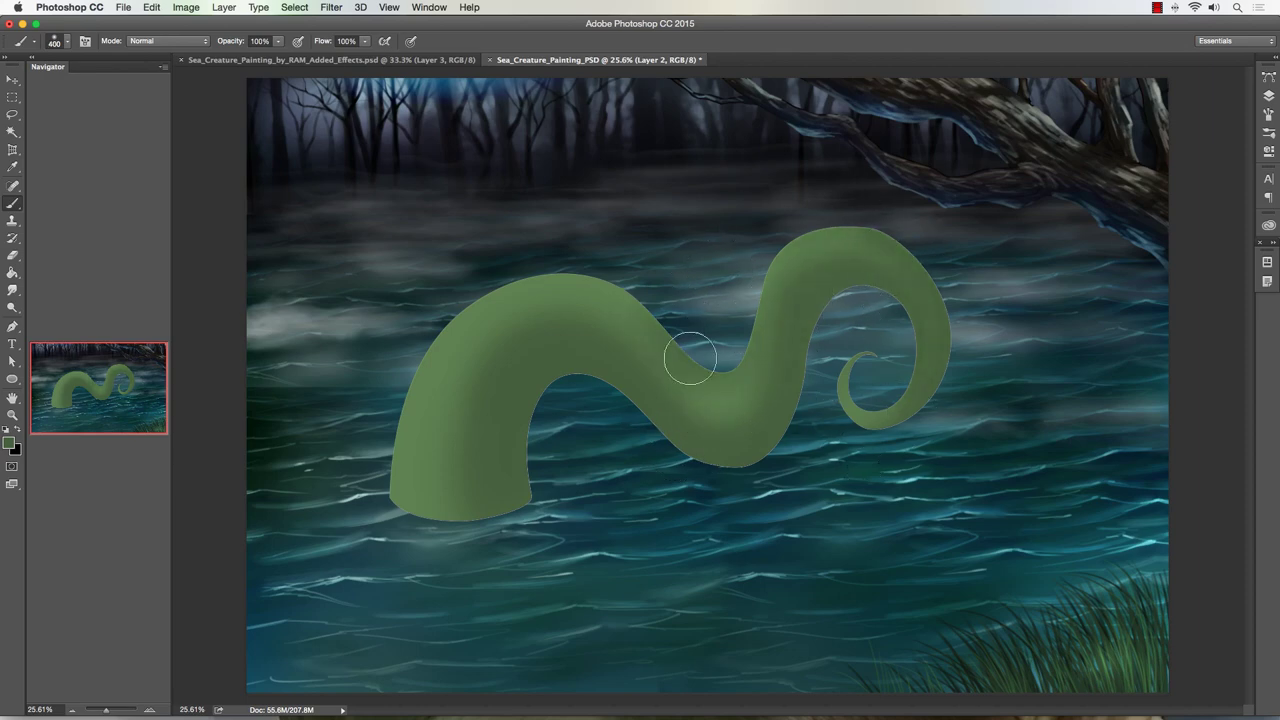
{"action": "key", "text": "bracketright"}
{"action": "key", "text": "bracketright"}
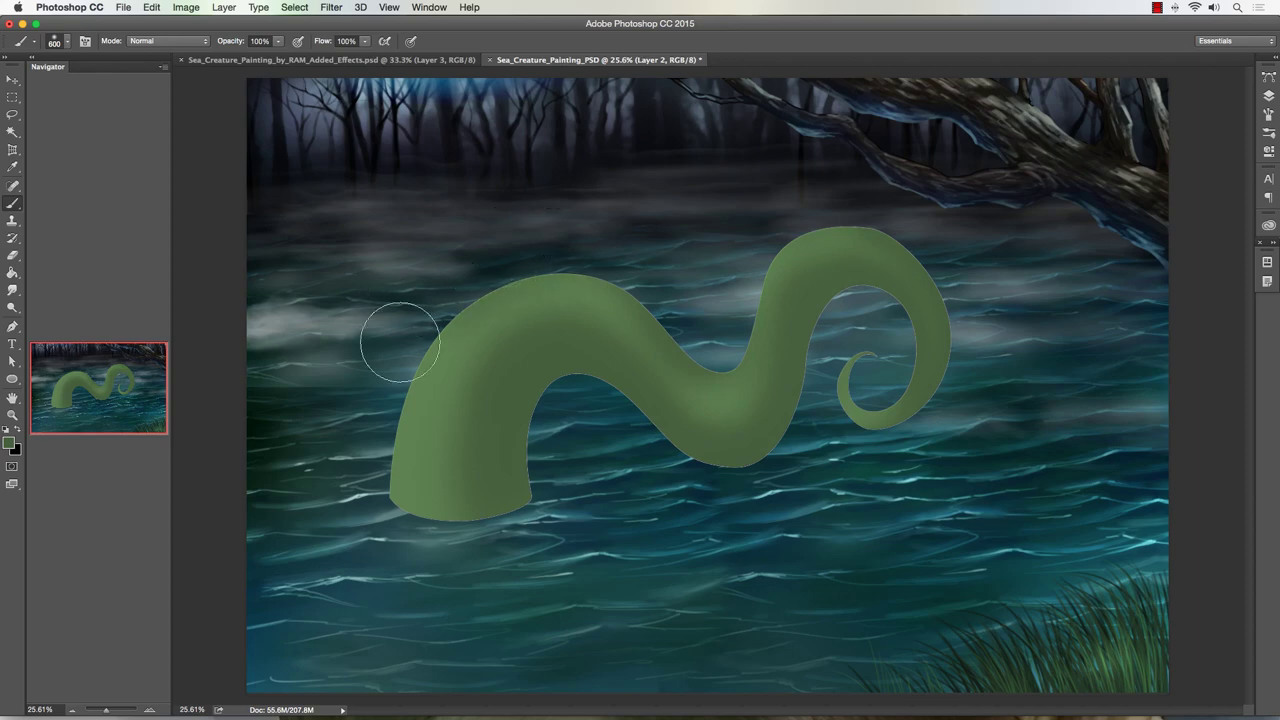
{"action": "key", "text": "bracketleft"}
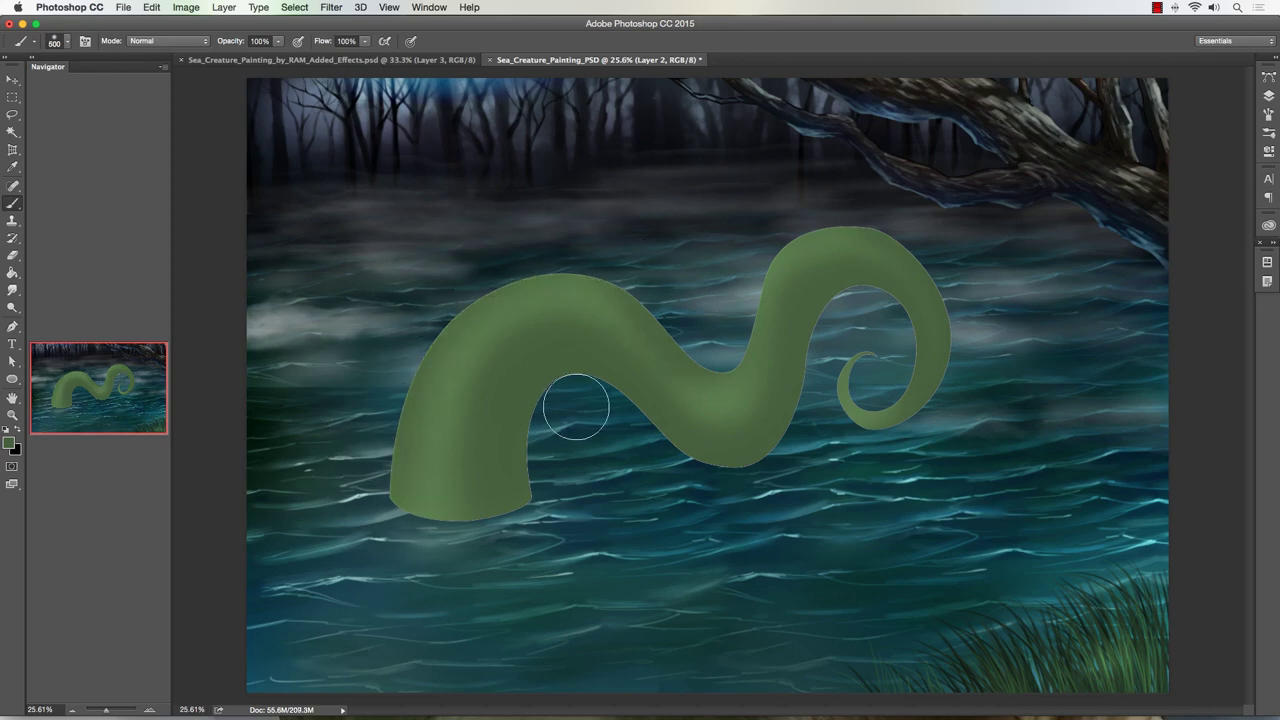
{"action": "key", "text": "bracketleft"}
Step: Deselect Path 1 in the Paths panel to hide its outline
{"action": "left_click", "coordinate": [1268, 93]}
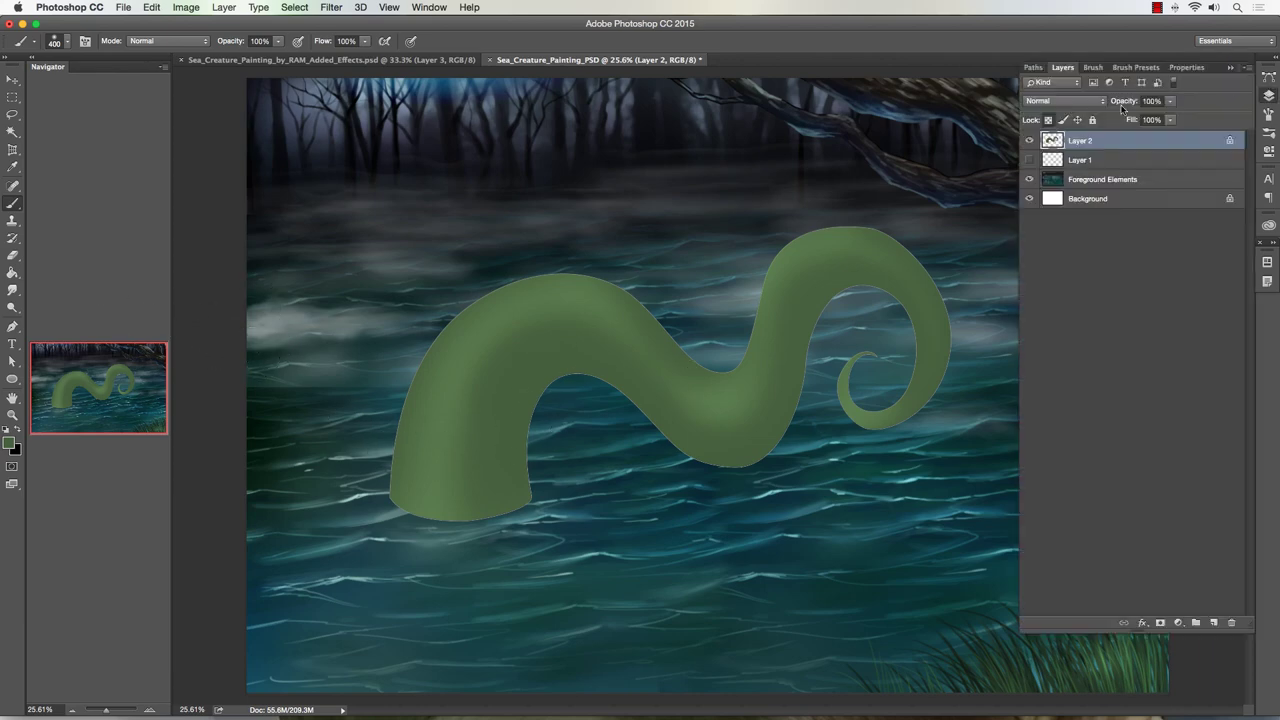
{"action": "left_click", "coordinate": [1034, 68]}
{"action": "left_click", "coordinate": [1115, 224]}
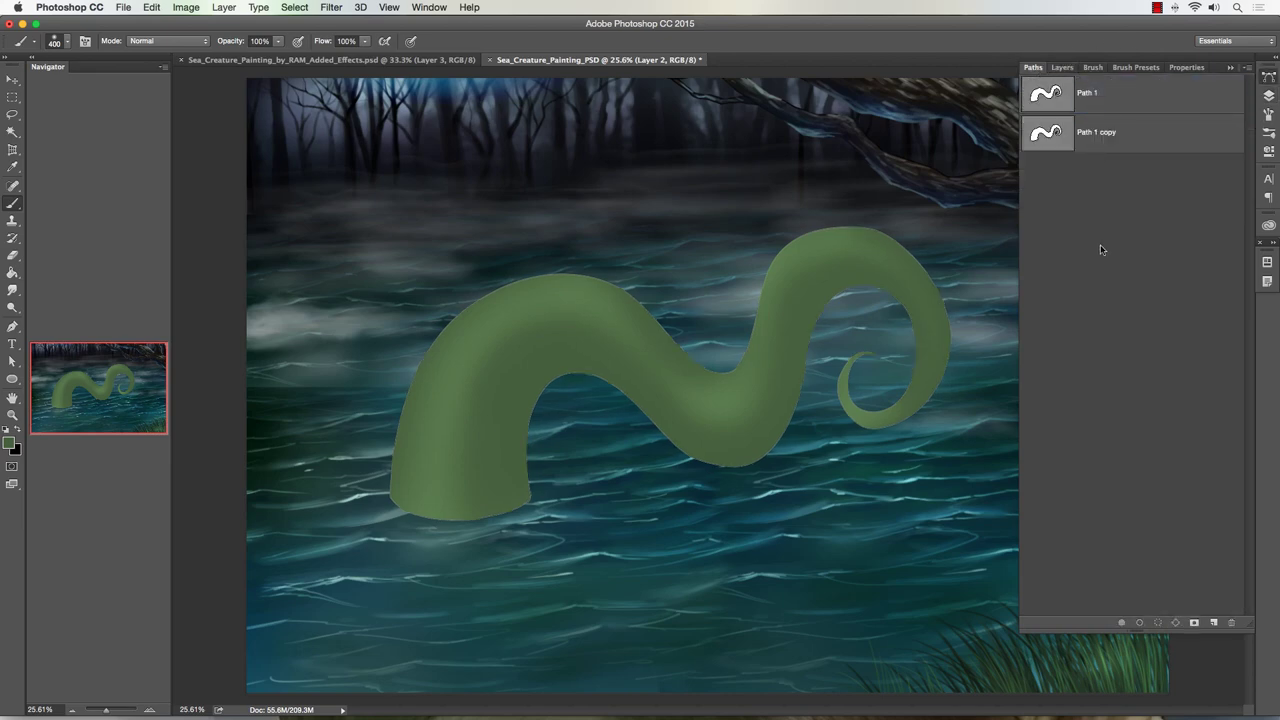
{"action": "left_click", "coordinate": [1062, 68]}
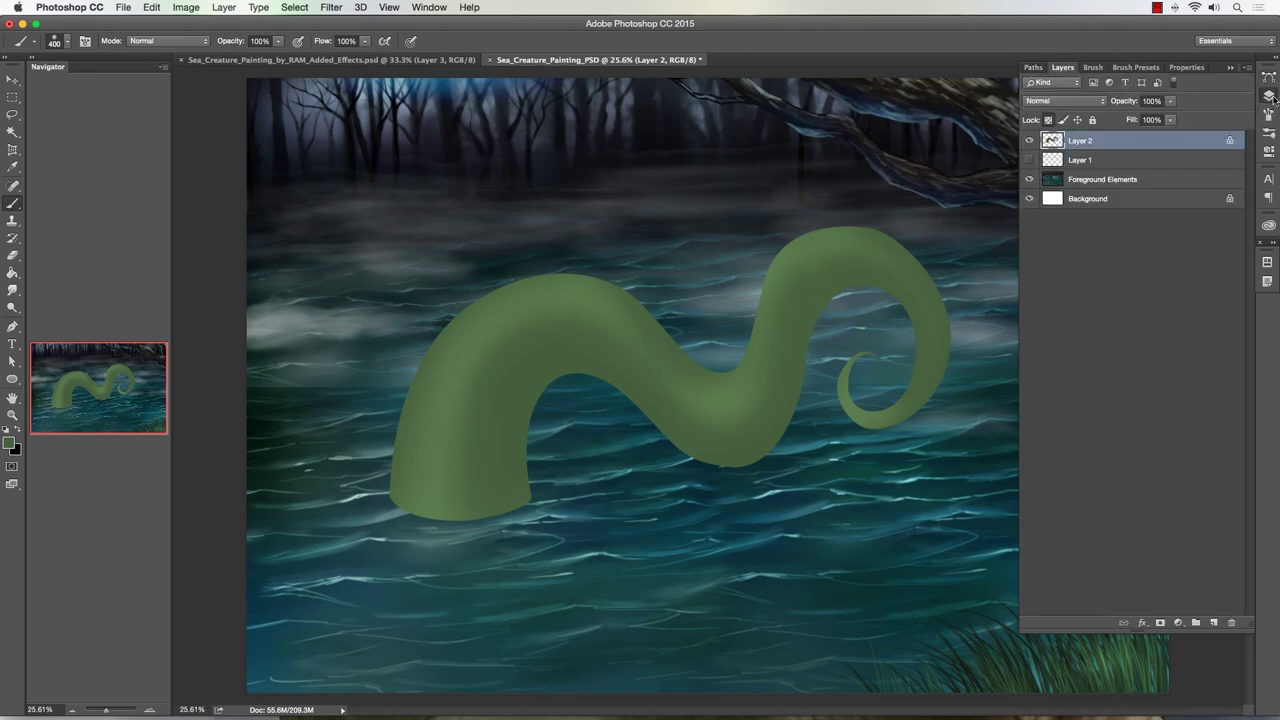
{"action": "left_click", "coordinate": [1268, 96]}
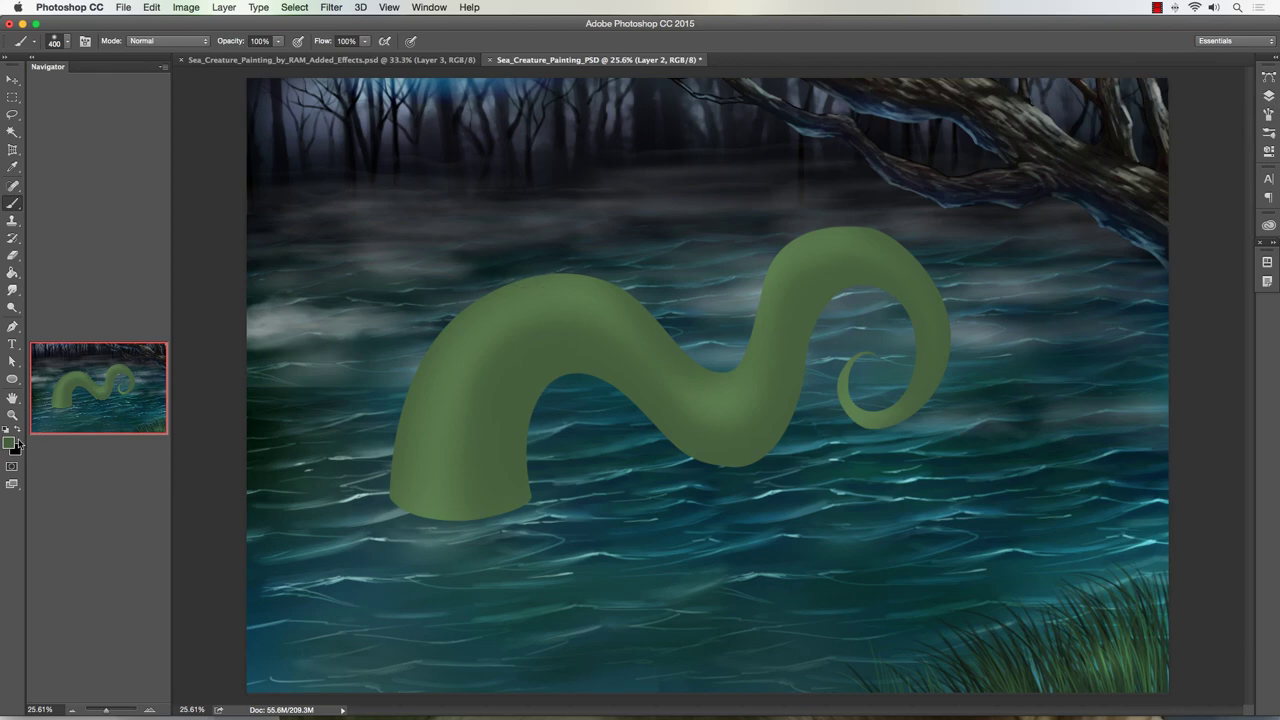
Step: Pick a darker green and shade the tentacle's inner curve and curled tip at 250 px
{"action": "left_click", "coordinate": [11, 443]}
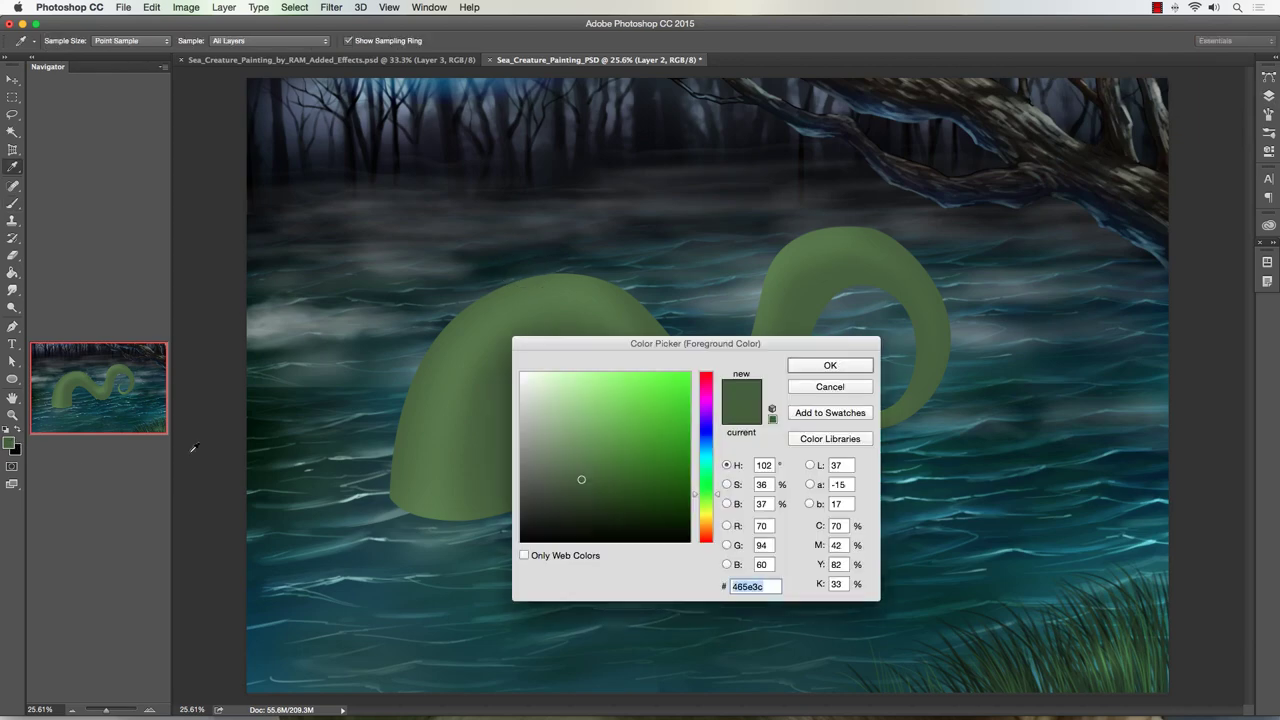
{"action": "left_click", "coordinate": [593, 502]}
{"action": "left_click", "coordinate": [806, 372]}
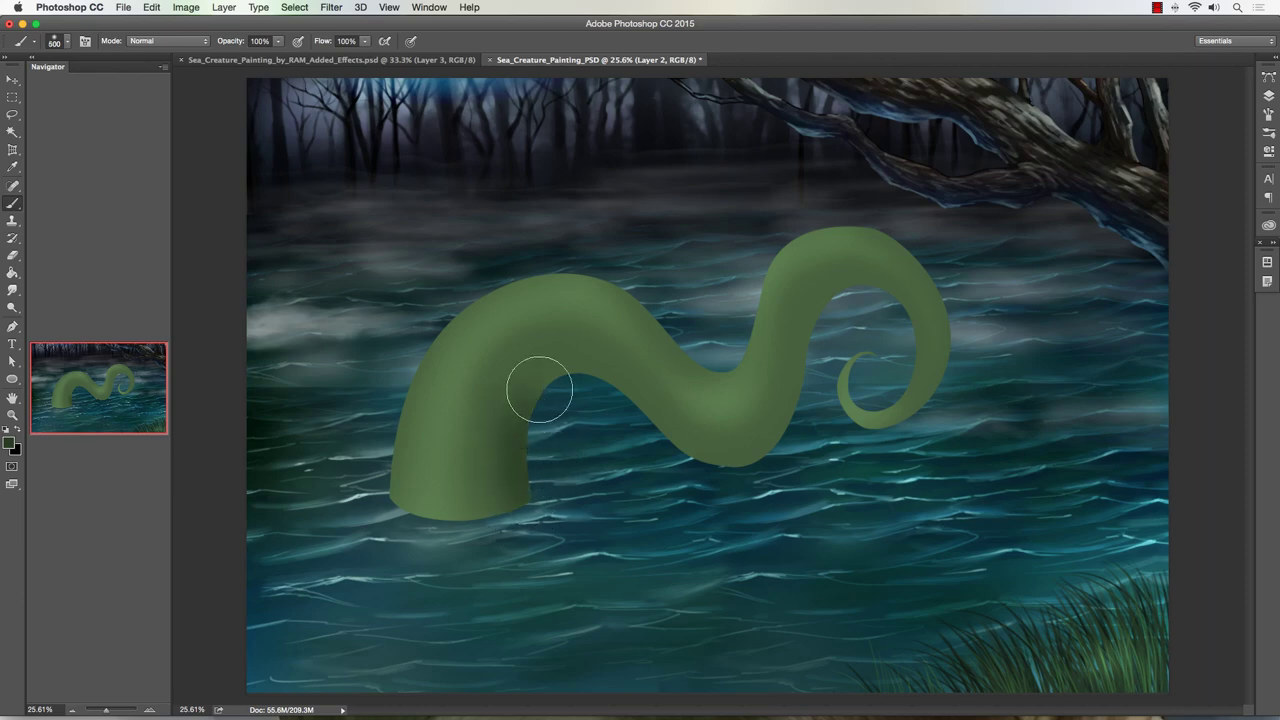
{"action": "key", "text": "bracketleft"}
{"action": "key", "text": "bracketleft"}
{"action": "key", "text": "bracketleft"}
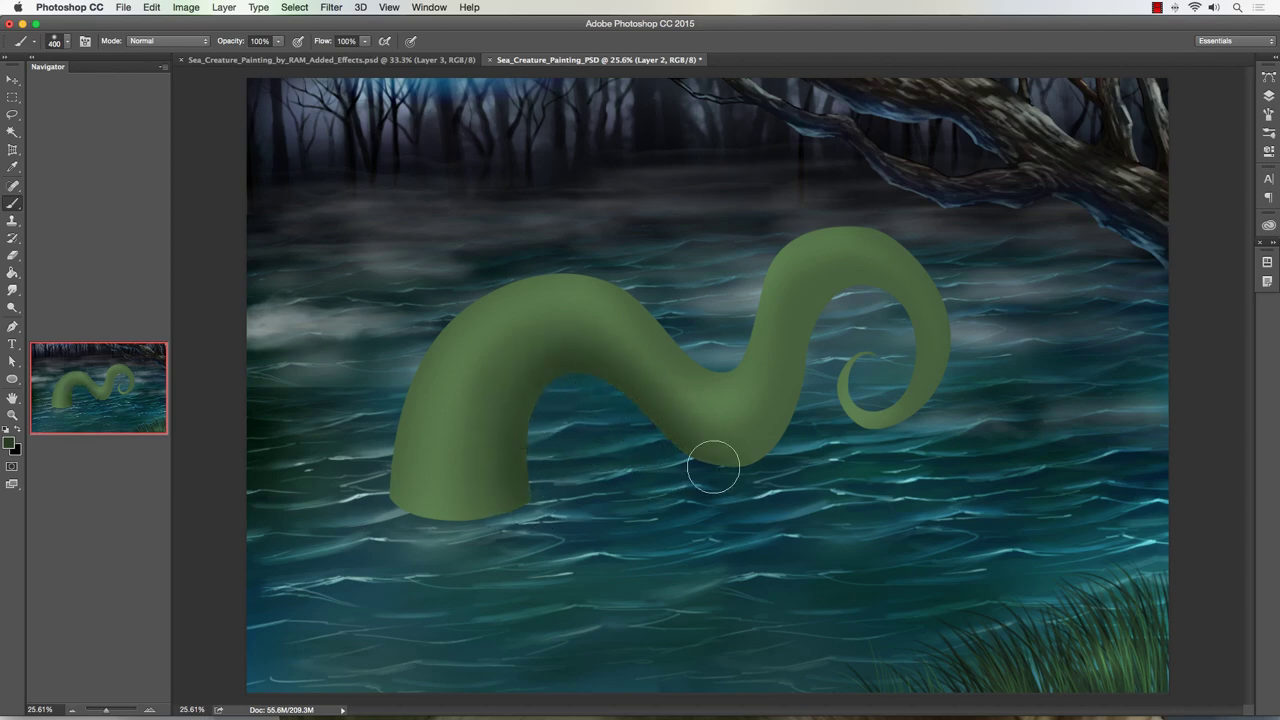
{"action": "mouse_move", "coordinate": [834, 289]}
{"action": "left_mouse_down"}
{"action": "mouse_move", "coordinate": [894, 320]}
{"action": "mouse_move", "coordinate": [863, 368]}
{"action": "mouse_move", "coordinate": [869, 300]}
{"action": "mouse_move", "coordinate": [883, 424]}
{"action": "left_mouse_up"}
Step: Shade the arch's inner curve from the left base and along the upper neck
{"action": "key", "text": "bracketright"}
{"action": "key", "text": "bracketright"}
{"action": "key", "text": "bracketright"}
{"action": "key", "text": "bracketright"}
{"action": "key", "text": "bracketright"}
{"action": "key", "text": "bracketright"}
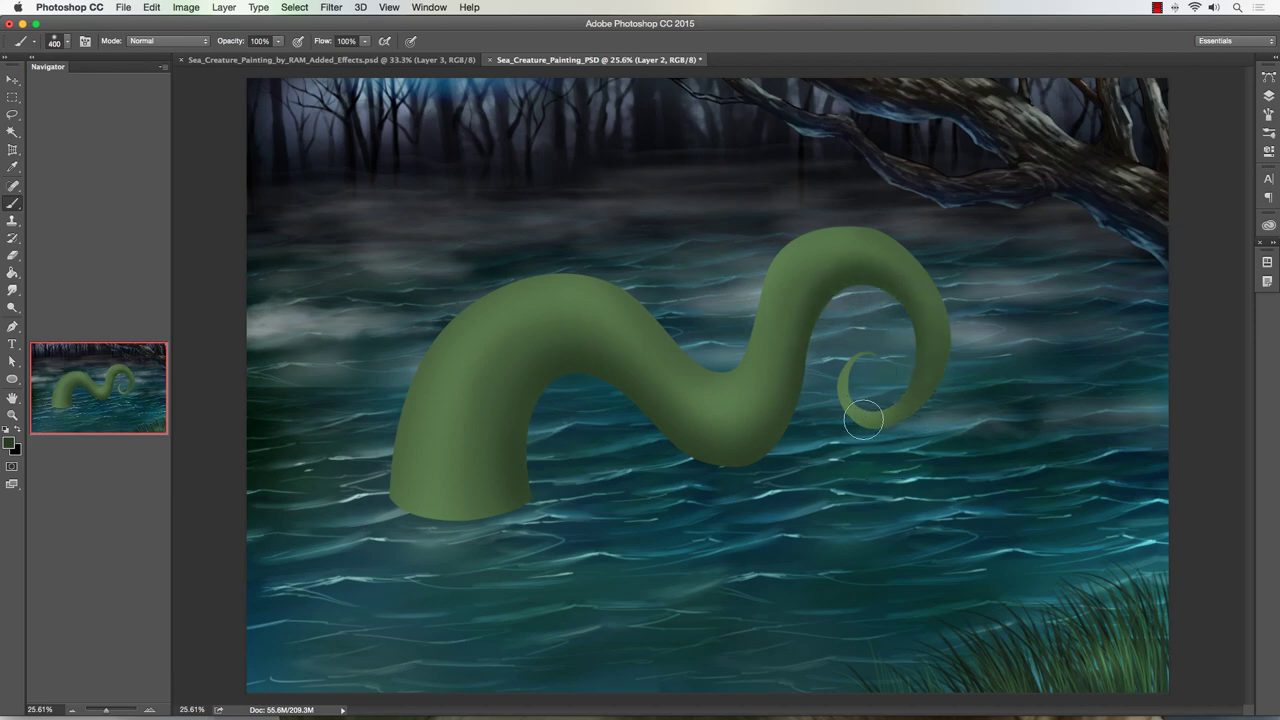
{"action": "key", "text": "bracketleft"}
{"action": "key", "text": "bracketleft"}
{"action": "key", "text": "bracketright"}
{"action": "key", "text": "bracketright"}
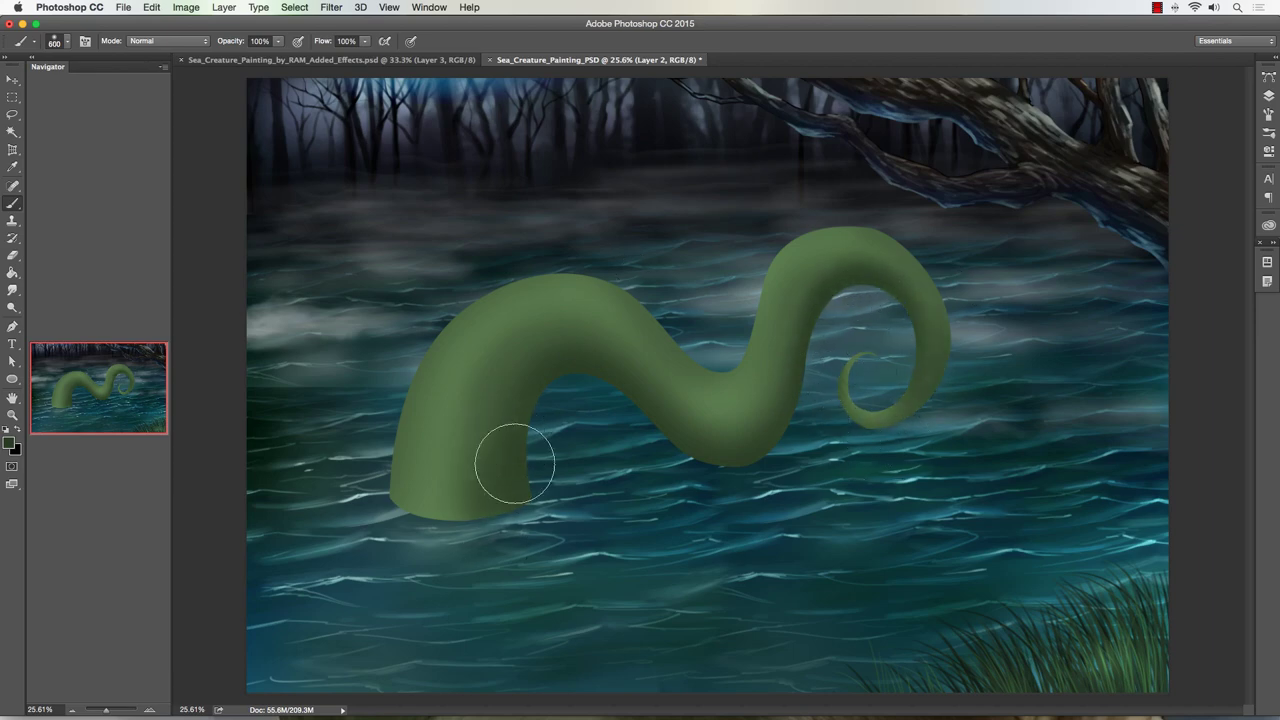
{"action": "mouse_move", "coordinate": [509, 449]}
{"action": "left_mouse_down"}
{"action": "mouse_move", "coordinate": [514, 409]}
{"action": "mouse_move", "coordinate": [586, 423]}
{"action": "mouse_move", "coordinate": [638, 459]}
{"action": "left_mouse_up"}
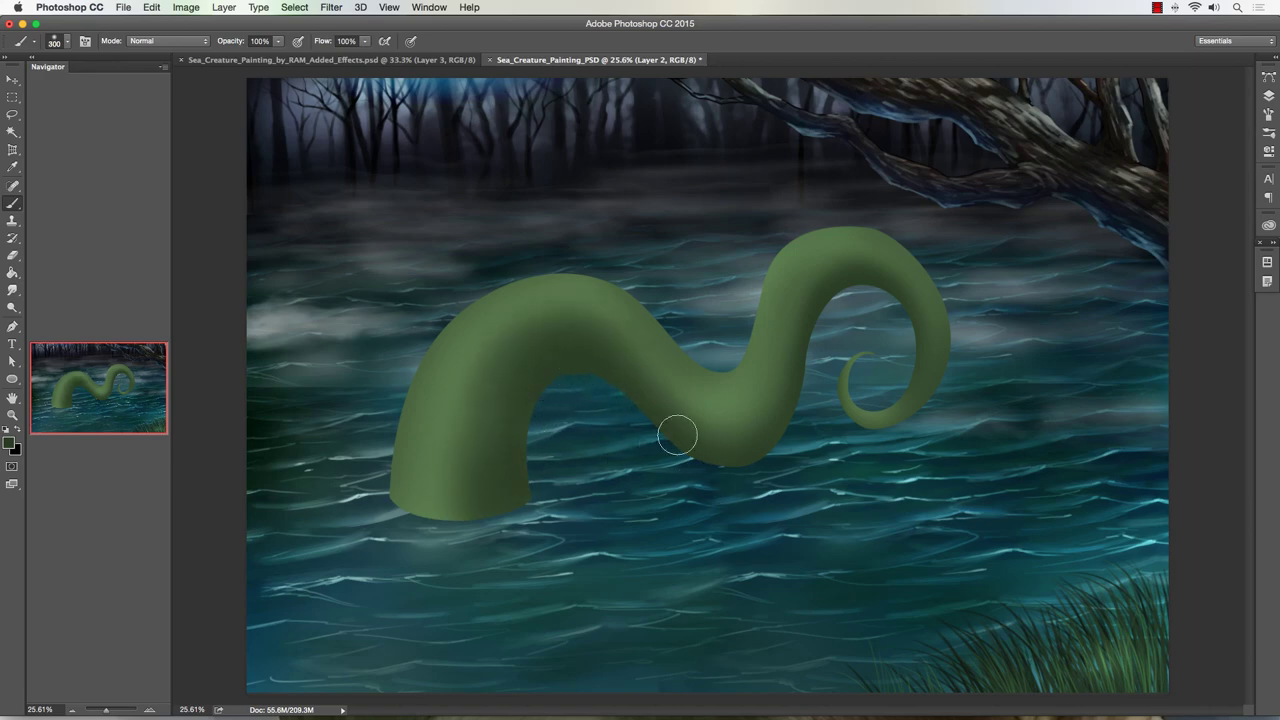
{"action": "key", "text": "bracketright"}
{"action": "mouse_move", "coordinate": [729, 380]}
{"action": "left_mouse_down"}
{"action": "mouse_move", "coordinate": [780, 294]}
{"action": "mouse_move", "coordinate": [875, 307]}
{"action": "left_mouse_up"}
Step: Darken the lower left of the arch's leg with a 700 px brush
{"action": "key", "text": "bracketright"}
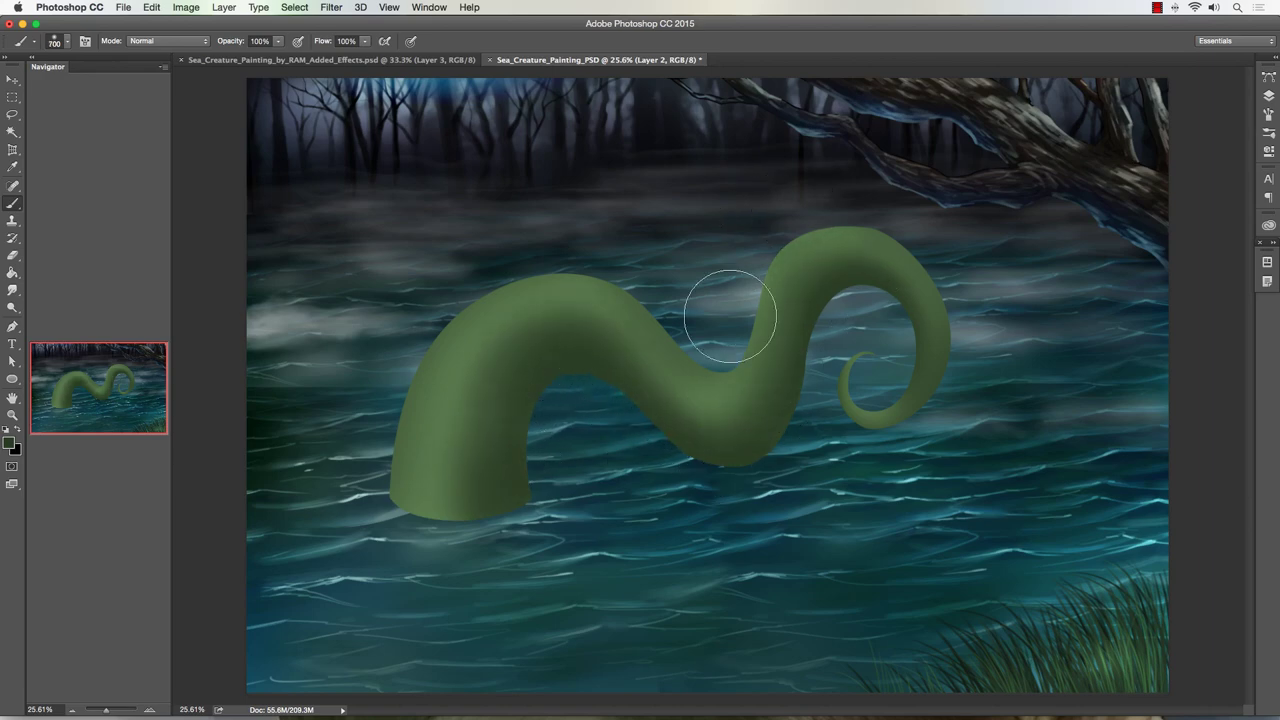
{"action": "key", "text": "bracketleft"}
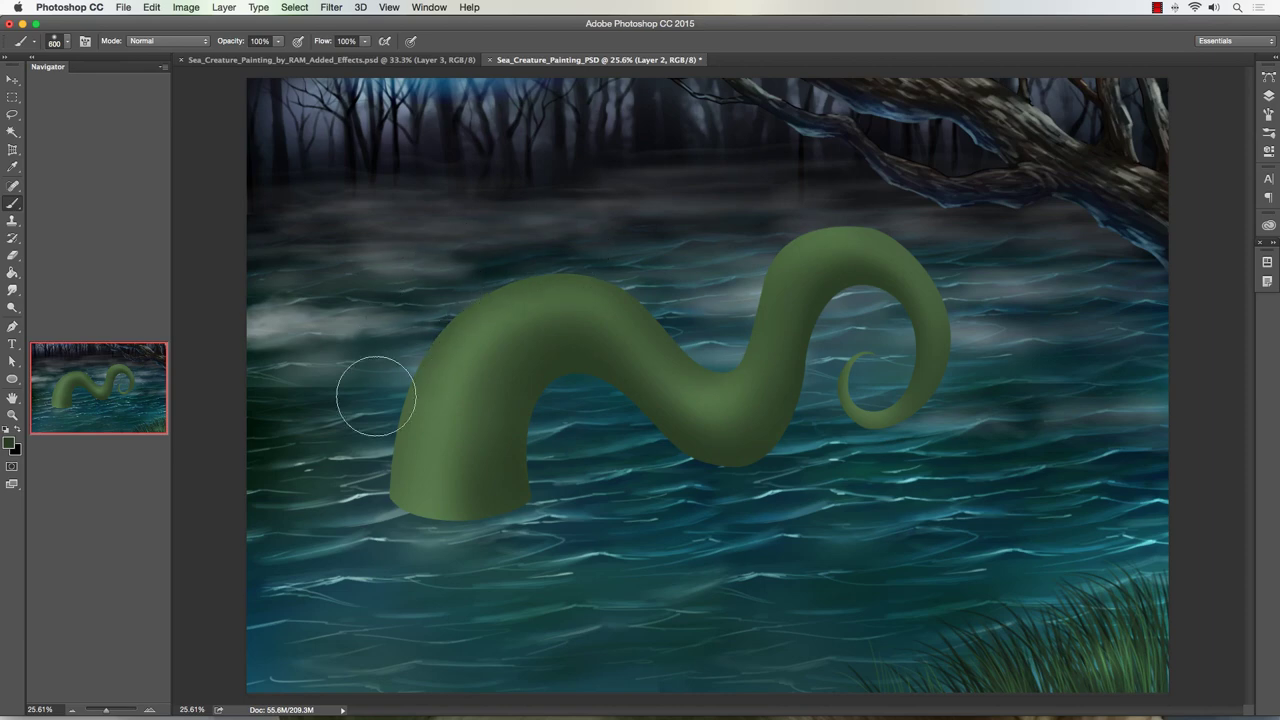
{"action": "key", "text": "bracketleft"}
{"action": "key", "text": "bracketleft"}
{"action": "key", "text": "bracketleft"}
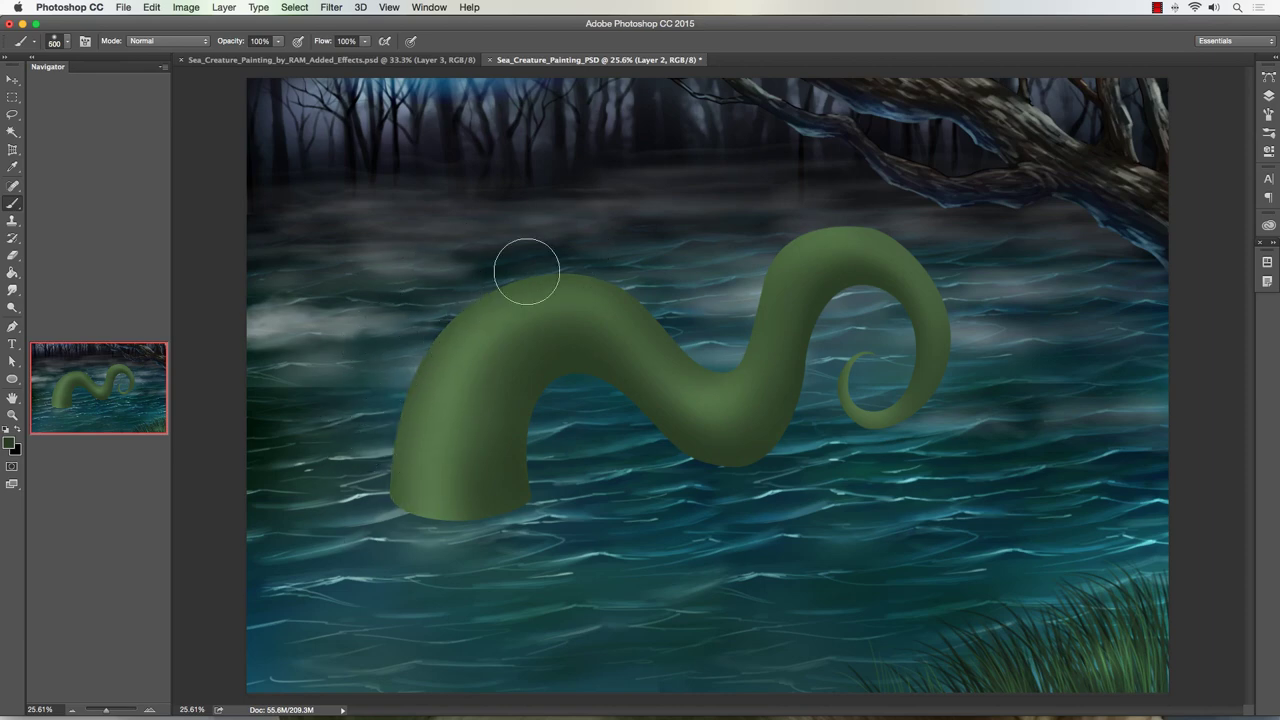
{"action": "key", "text": "bracketright"}
{"action": "key", "text": "bracketright"}
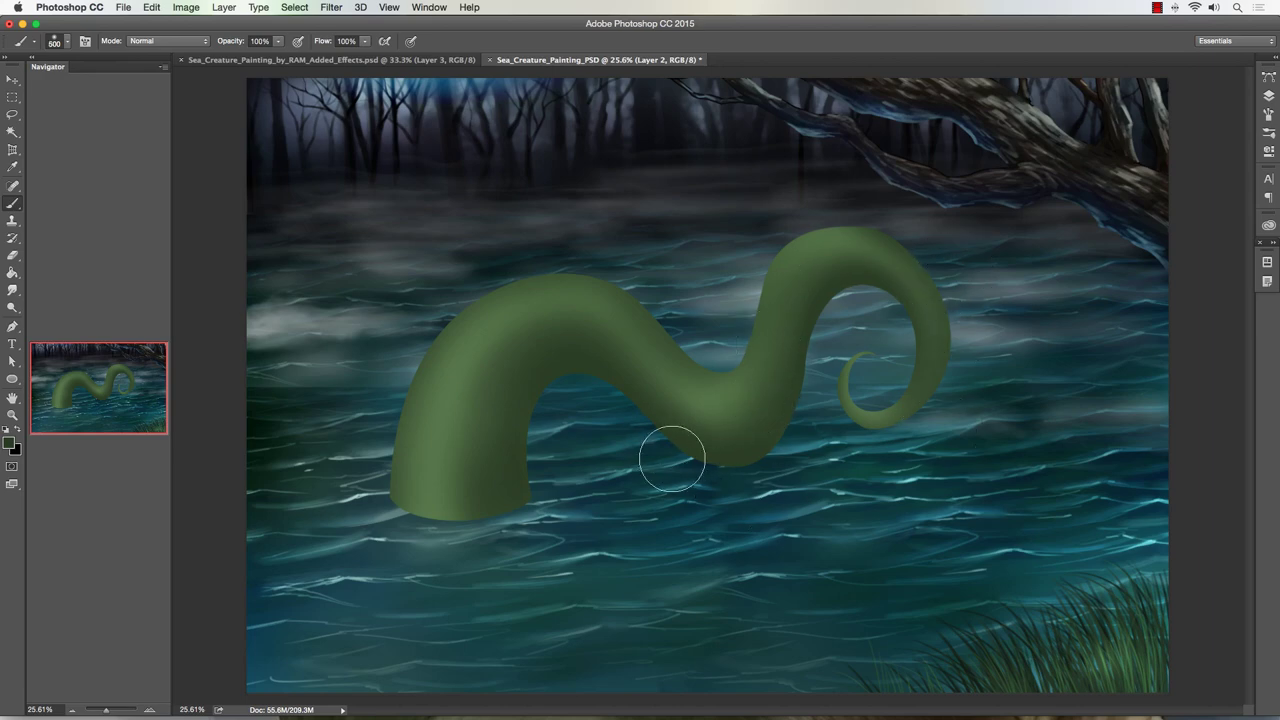
{"action": "key", "text": "bracketright"}
{"action": "key", "text": "bracketright"}
{"action": "left_click_drag", "start_coordinate": [471, 551], "coordinate": [434, 534]}
{"action": "key", "text": "bracketright"}
{"action": "key", "text": "bracketright"}
{"action": "key", "text": "bracketright"}
{"action": "key", "text": "bracketleft"}
{"action": "key", "text": "bracketleft"}
{"action": "key", "text": "bracketleft"}
{"action": "key", "text": "bracketleft"}
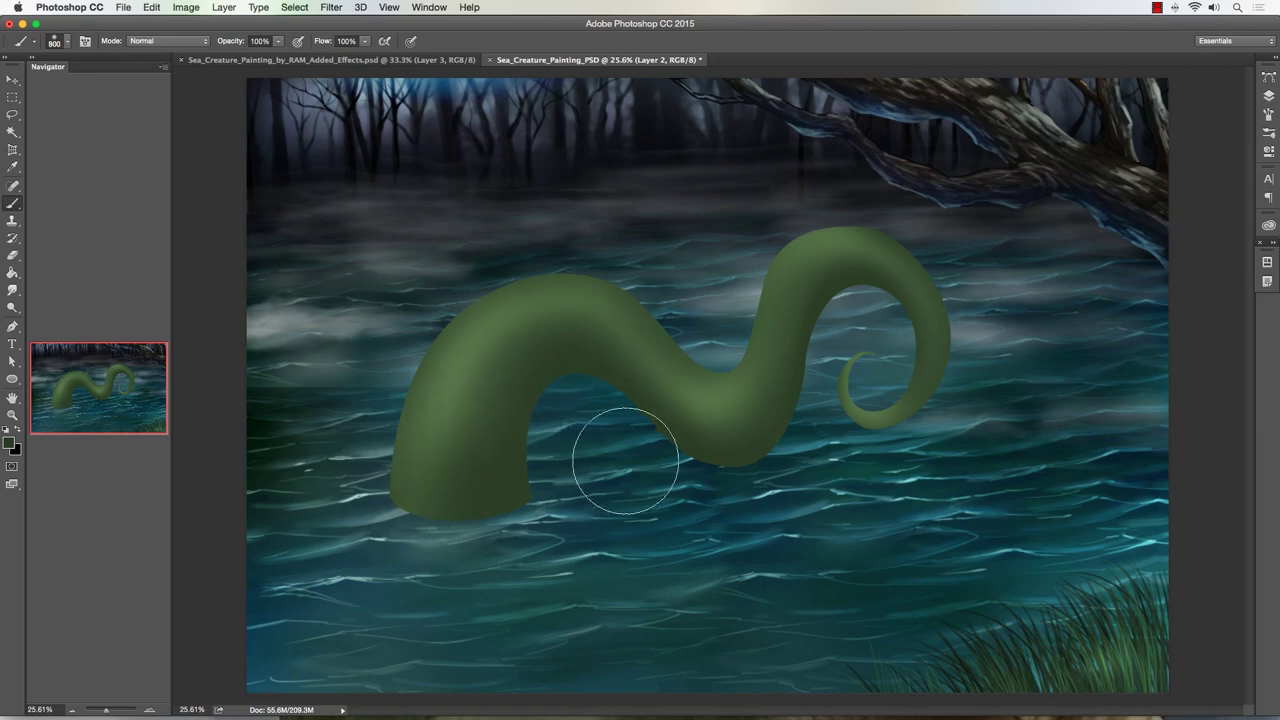
{"action": "key", "text": "bracketleft"}
{"action": "key", "text": "bracketleft"}
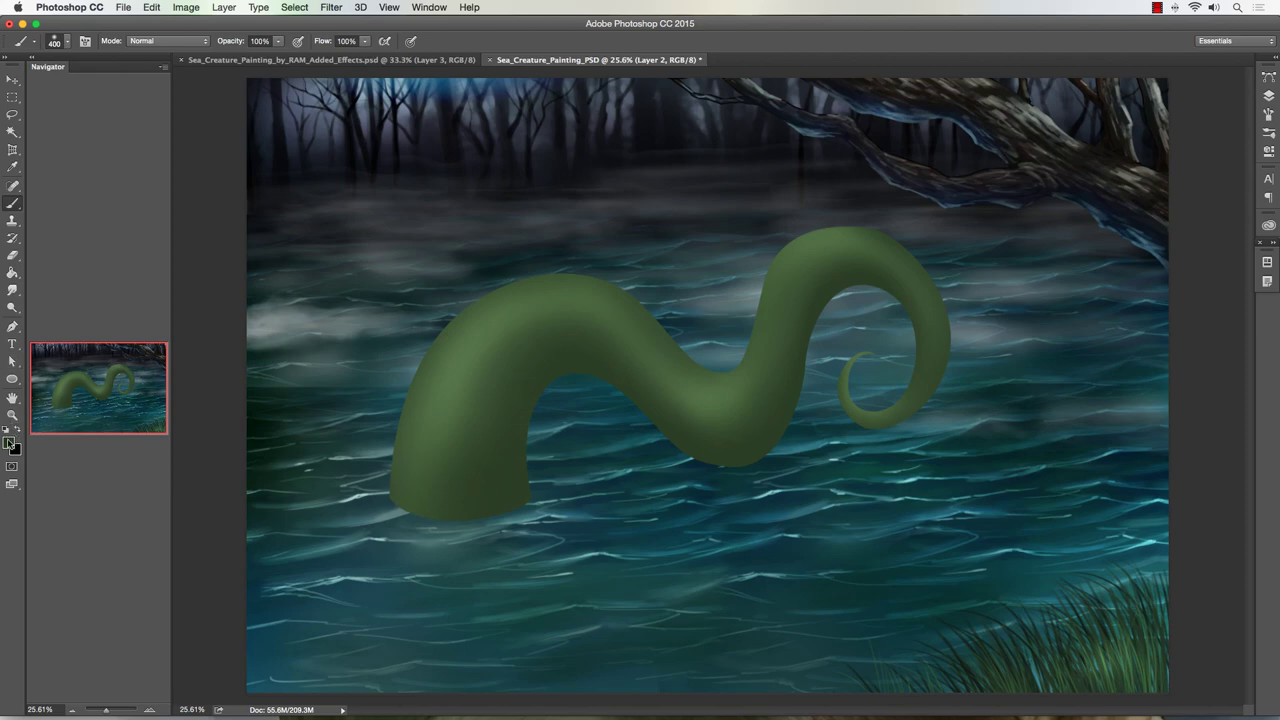
Step: Set the foreground colour to lighter bluish green 53986d
{"action": "left_click", "coordinate": [10, 443]}
{"action": "left_click_drag", "start_coordinate": [592, 442], "coordinate": [597, 441]}
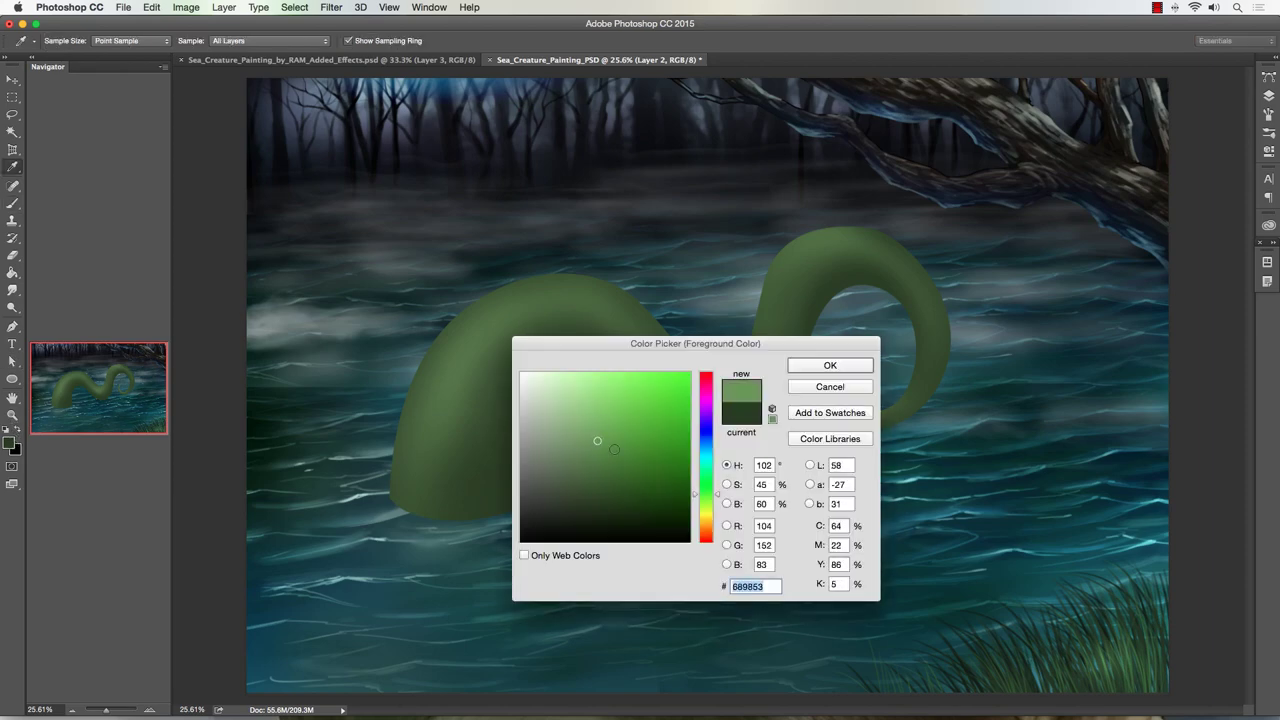
{"action": "left_click", "coordinate": [701, 473]}
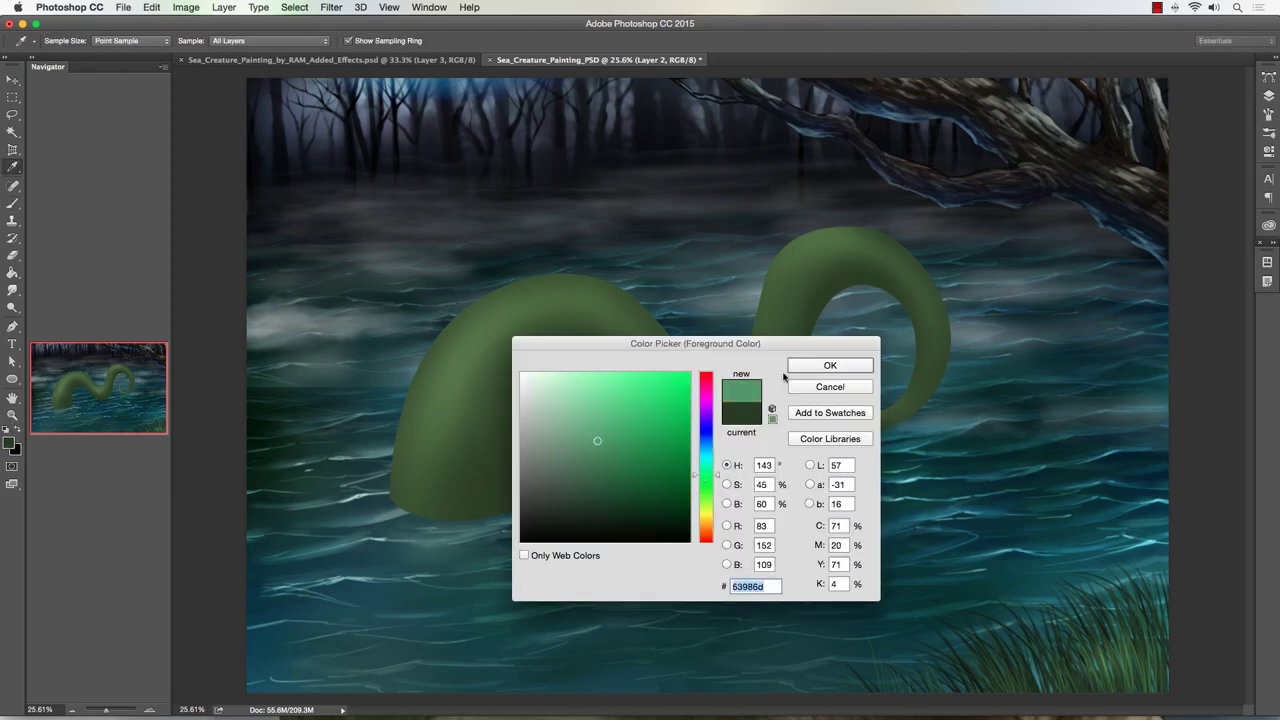
{"action": "left_click", "coordinate": [829, 365]}
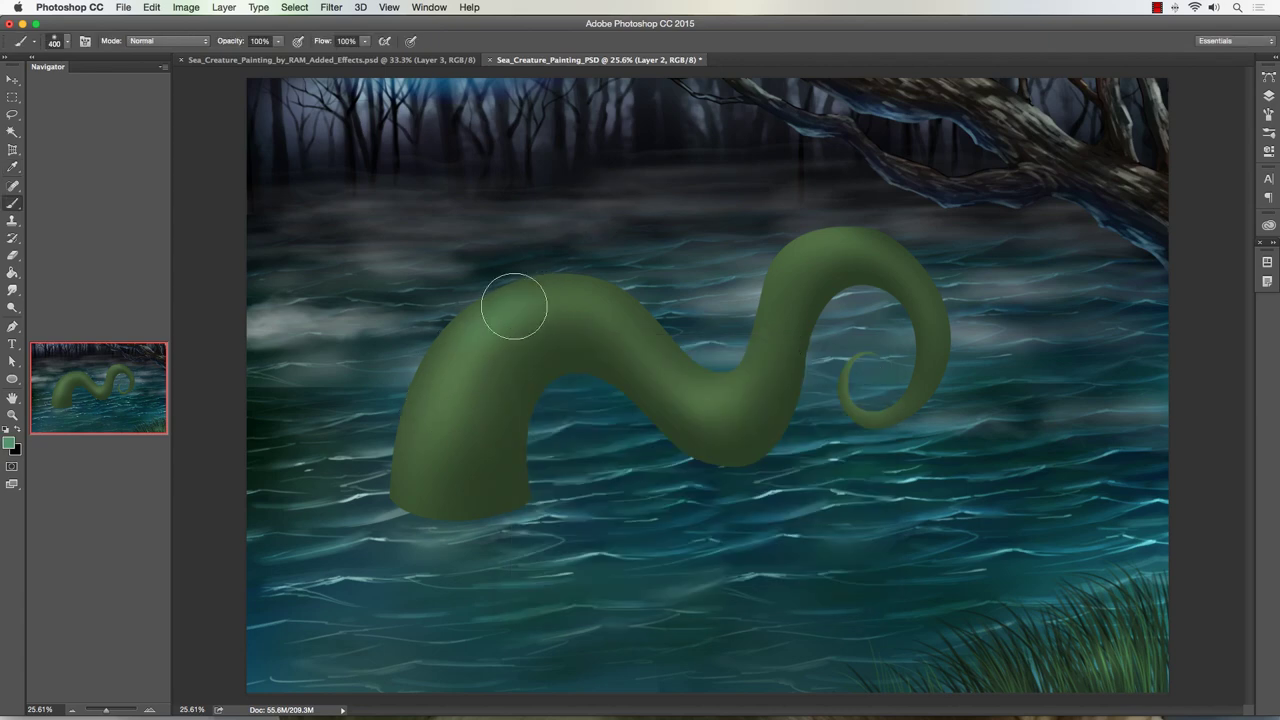
Step: Brush a highlight along the top of the tentacle's left hump
{"action": "mouse_move", "coordinate": [460, 330]}
{"action": "left_mouse_down"}
{"action": "mouse_move", "coordinate": [567, 293]}
{"action": "mouse_move", "coordinate": [551, 300]}
{"action": "mouse_move", "coordinate": [589, 299]}
{"action": "mouse_move", "coordinate": [647, 375]}
{"action": "mouse_move", "coordinate": [606, 303]}
{"action": "mouse_move", "coordinate": [680, 373]}
{"action": "mouse_move", "coordinate": [700, 356]}
{"action": "mouse_move", "coordinate": [715, 387]}
{"action": "mouse_move", "coordinate": [770, 266]}
{"action": "mouse_move", "coordinate": [768, 311]}
{"action": "mouse_move", "coordinate": [834, 240]}
{"action": "left_mouse_up"}
{"action": "key", "text": "bracketleft"}
{"action": "key", "text": "bracketleft"}
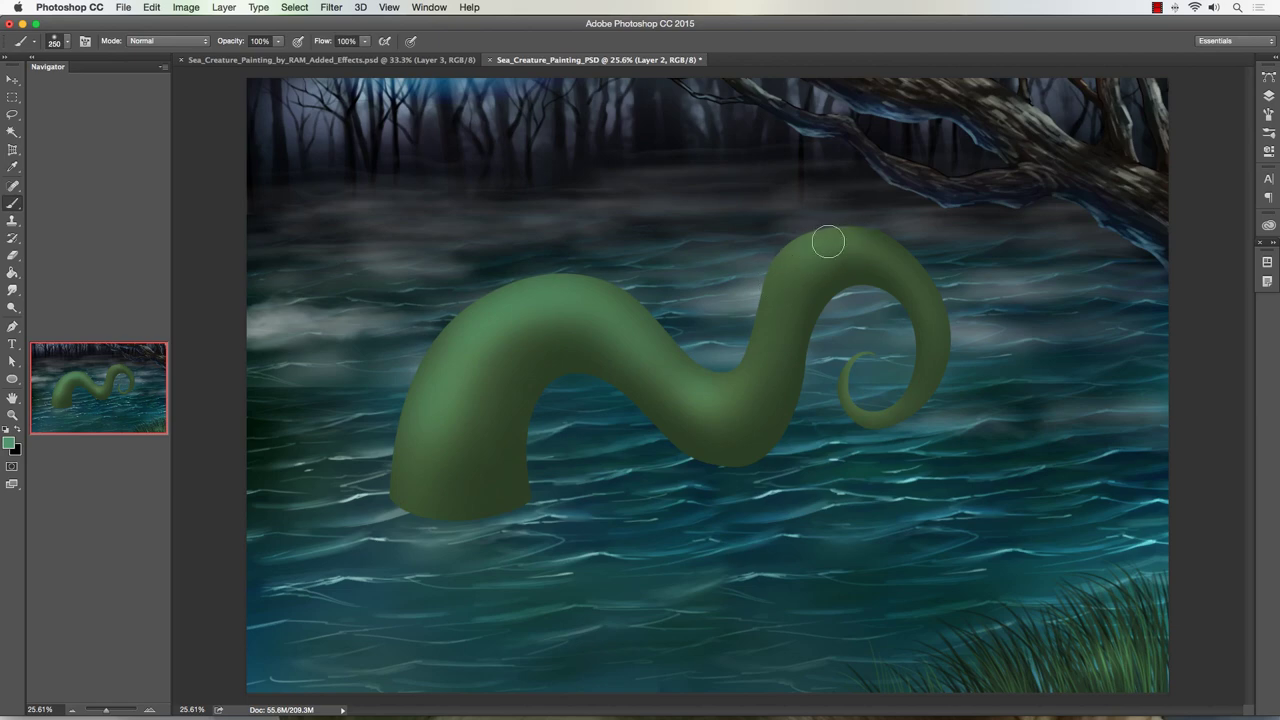
{"action": "key", "text": "bracketright"}
{"action": "key", "text": "bracketright"}
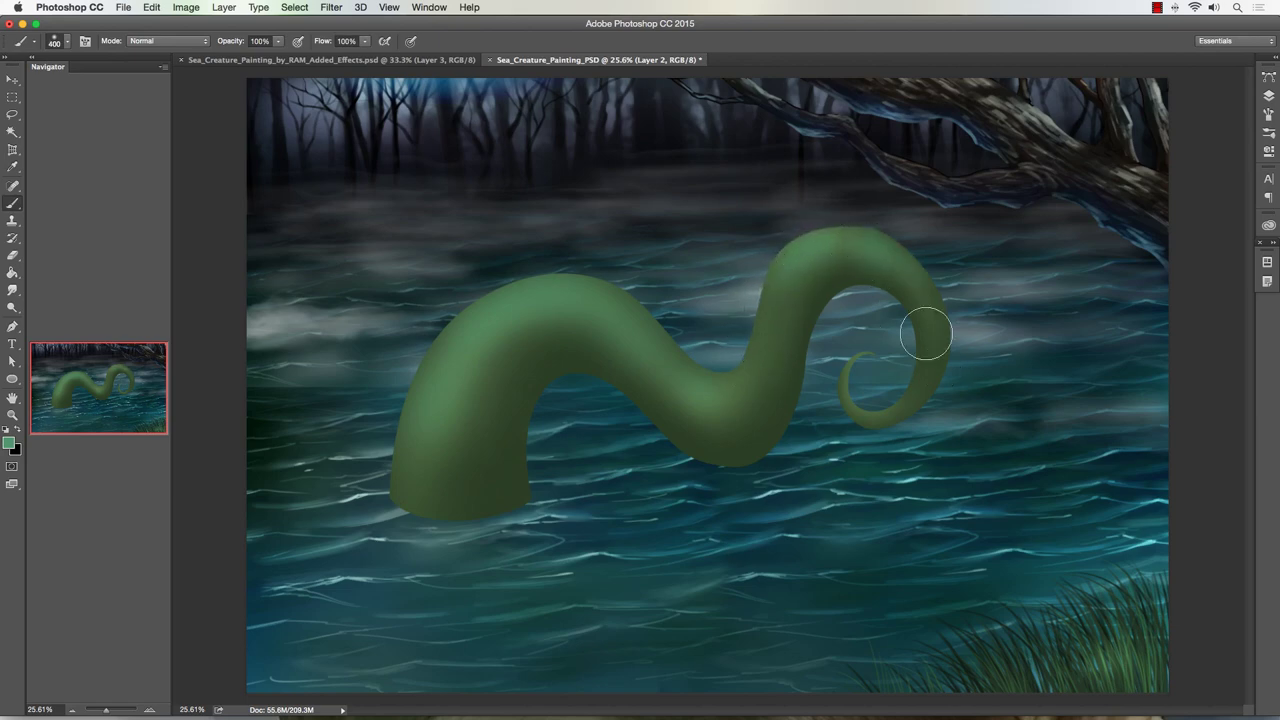
{"action": "key", "text": "bracketright"}
Step: Load Layer 2 Transparency as a selection and add a new empty Layer 3
{"action": "left_click", "coordinate": [1266, 97]}
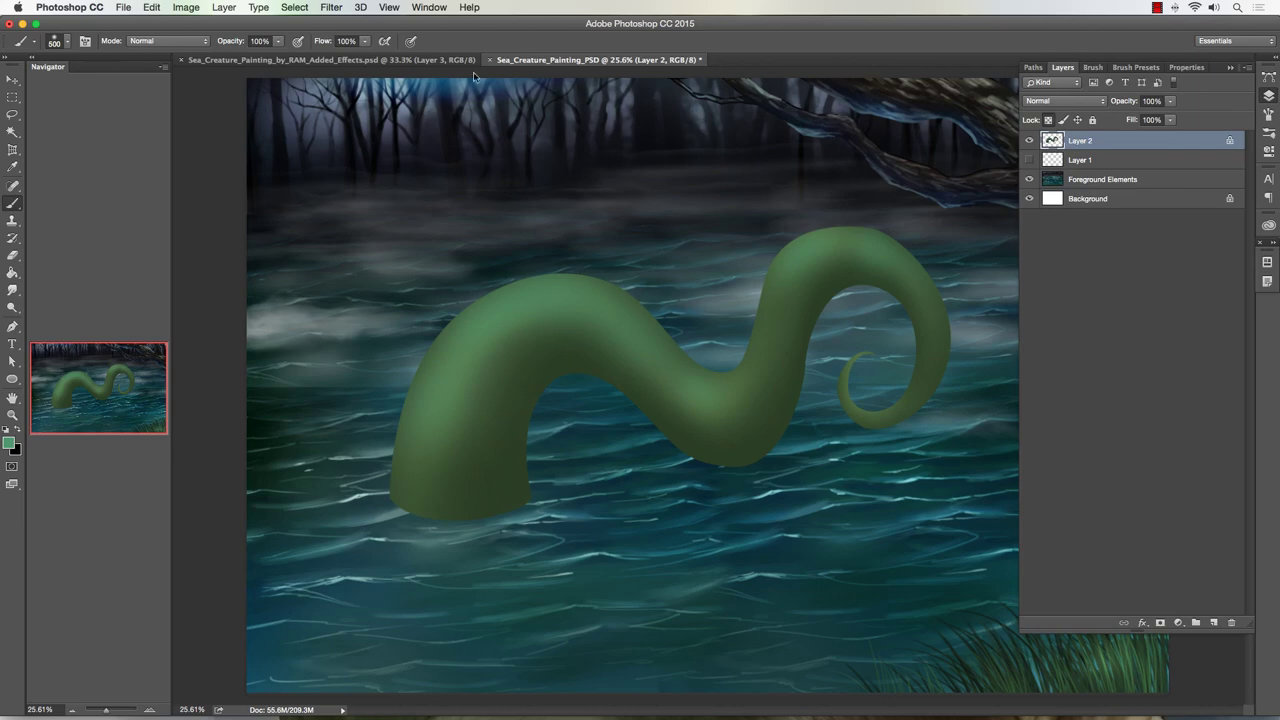
{"action": "left_click", "coordinate": [295, 7]}
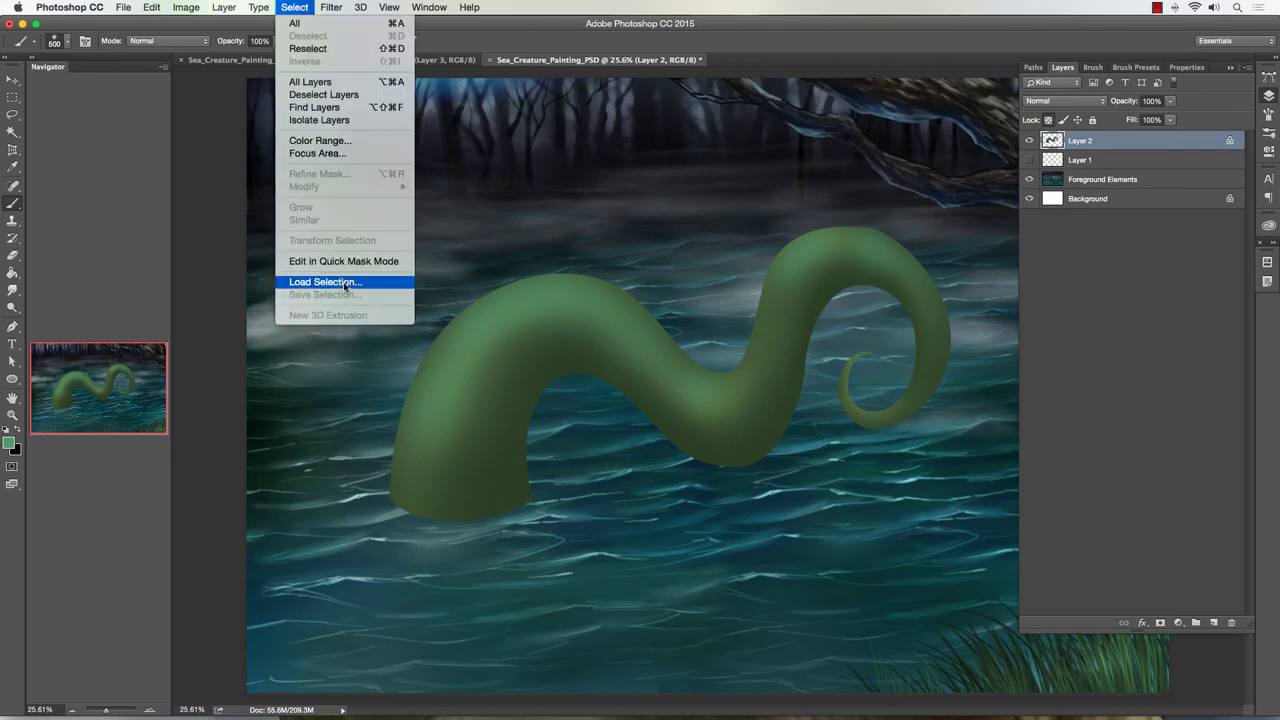
{"action": "left_click", "coordinate": [335, 282]}
{"action": "left_click", "coordinate": [384, 192]}
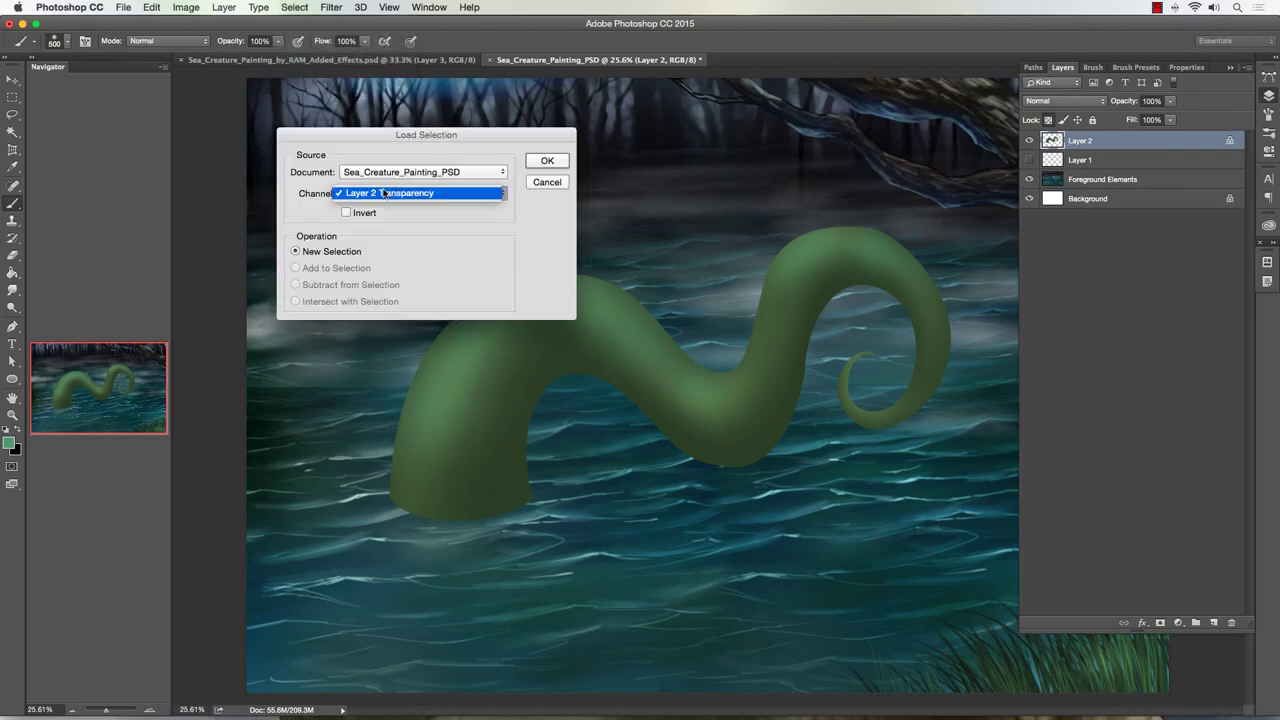
{"action": "left_click", "coordinate": [384, 192]}
{"action": "left_click", "coordinate": [562, 161]}
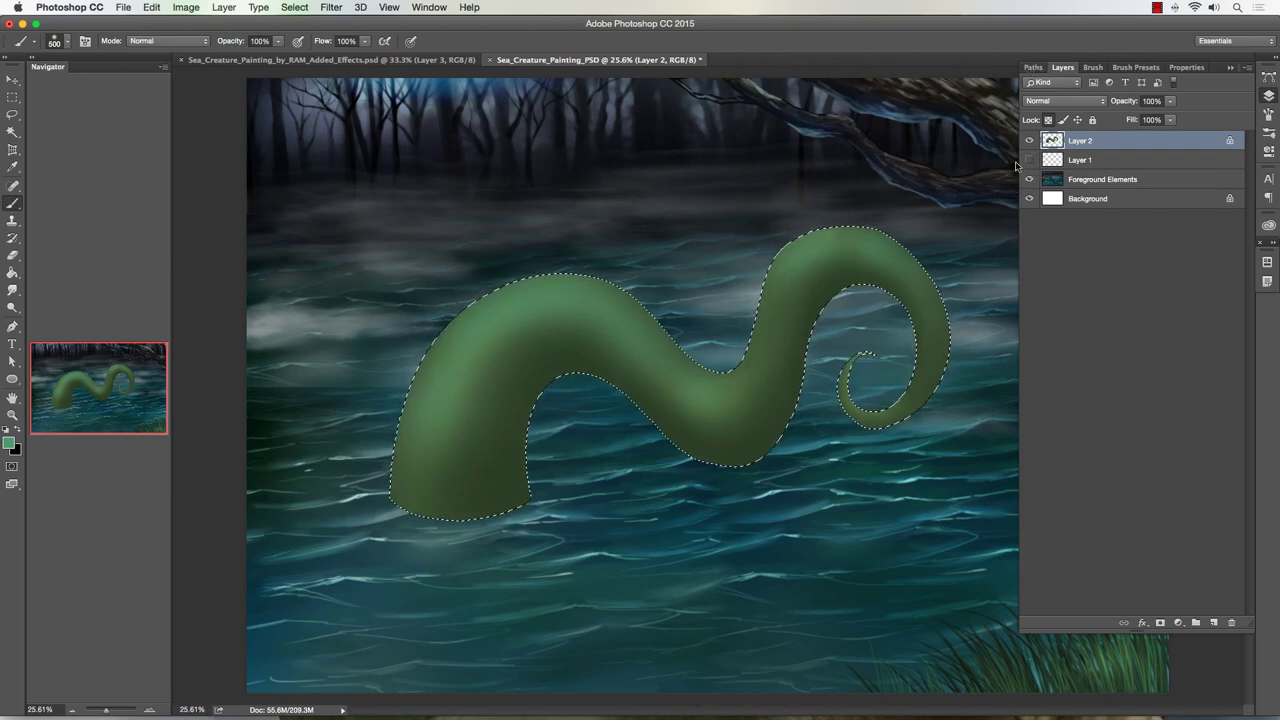
{"action": "left_click", "coordinate": [1213, 622]}
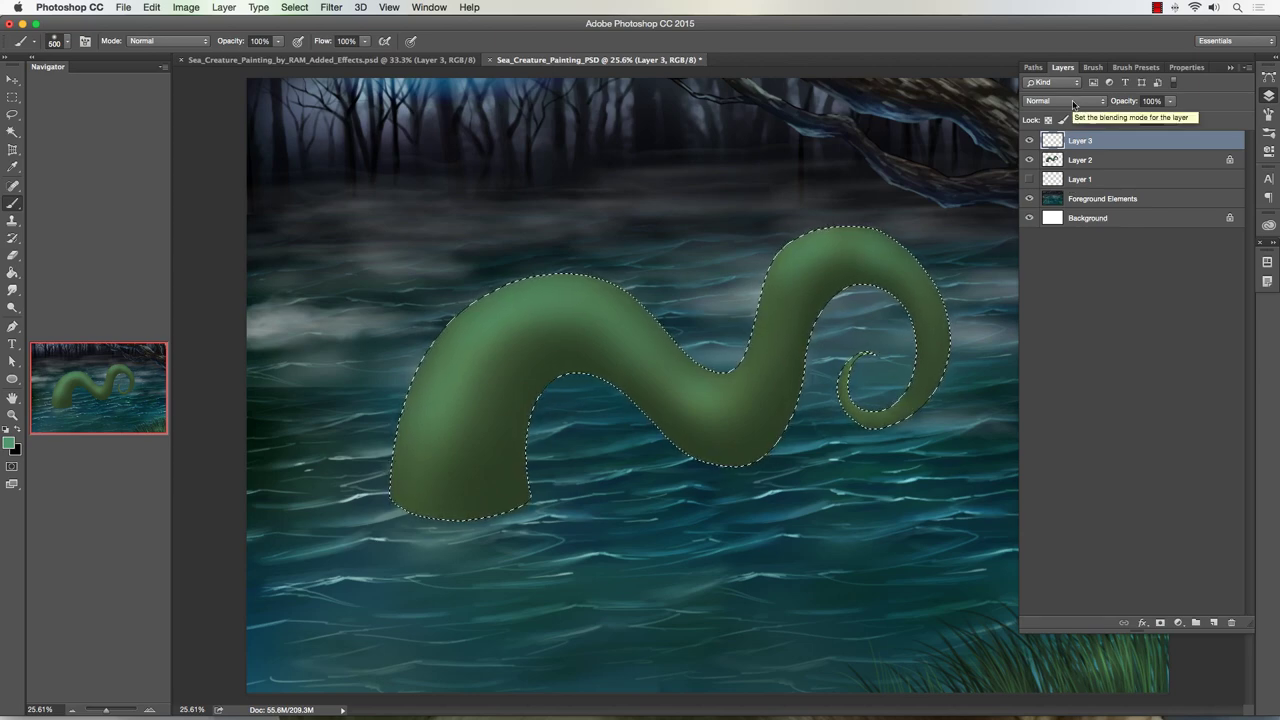
Step: Choose the 60 px Painting - Chalk Marker brush from the preset picker
{"action": "left_click", "coordinate": [1268, 96]}
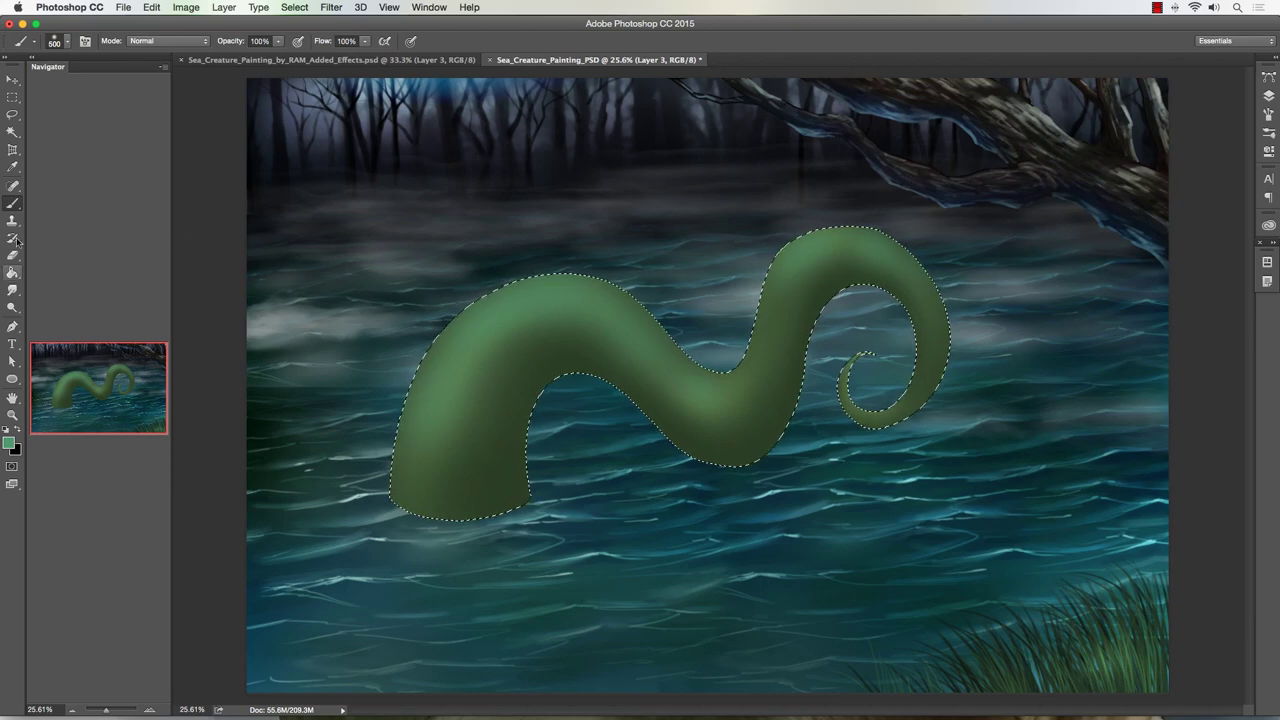
{"action": "left_click", "coordinate": [67, 42]}
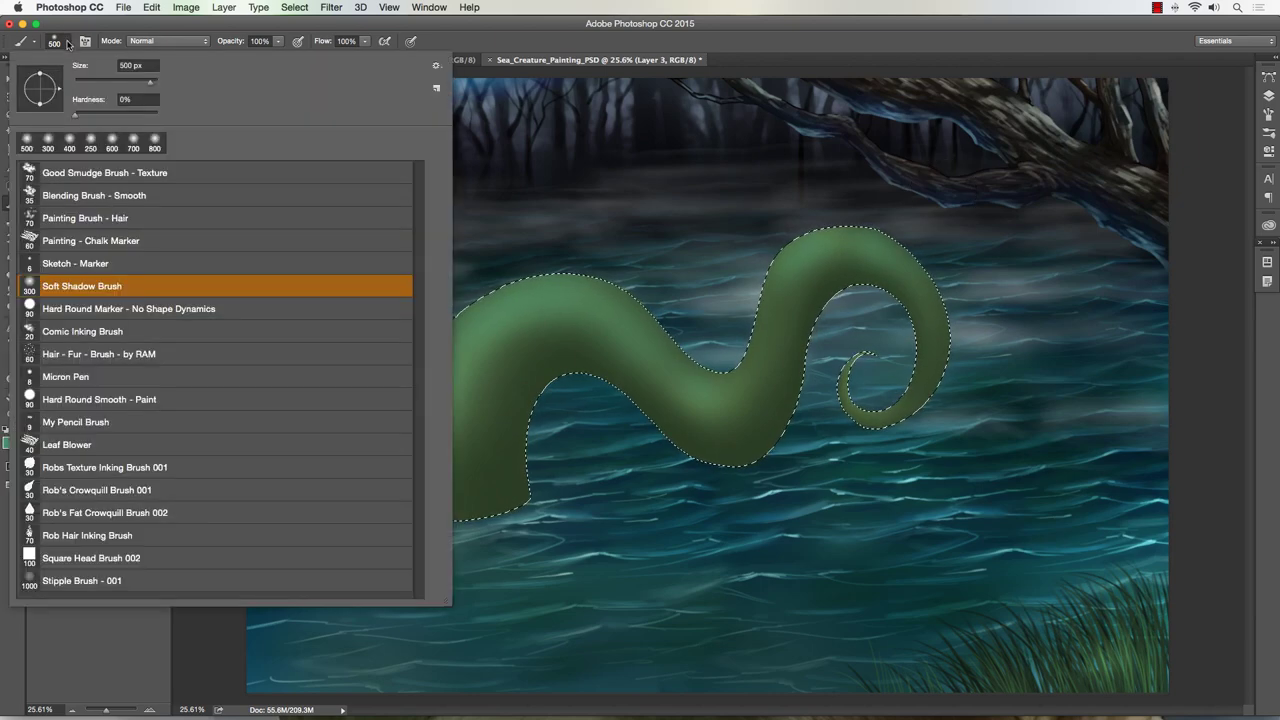
{"action": "left_click", "coordinate": [79, 240]}
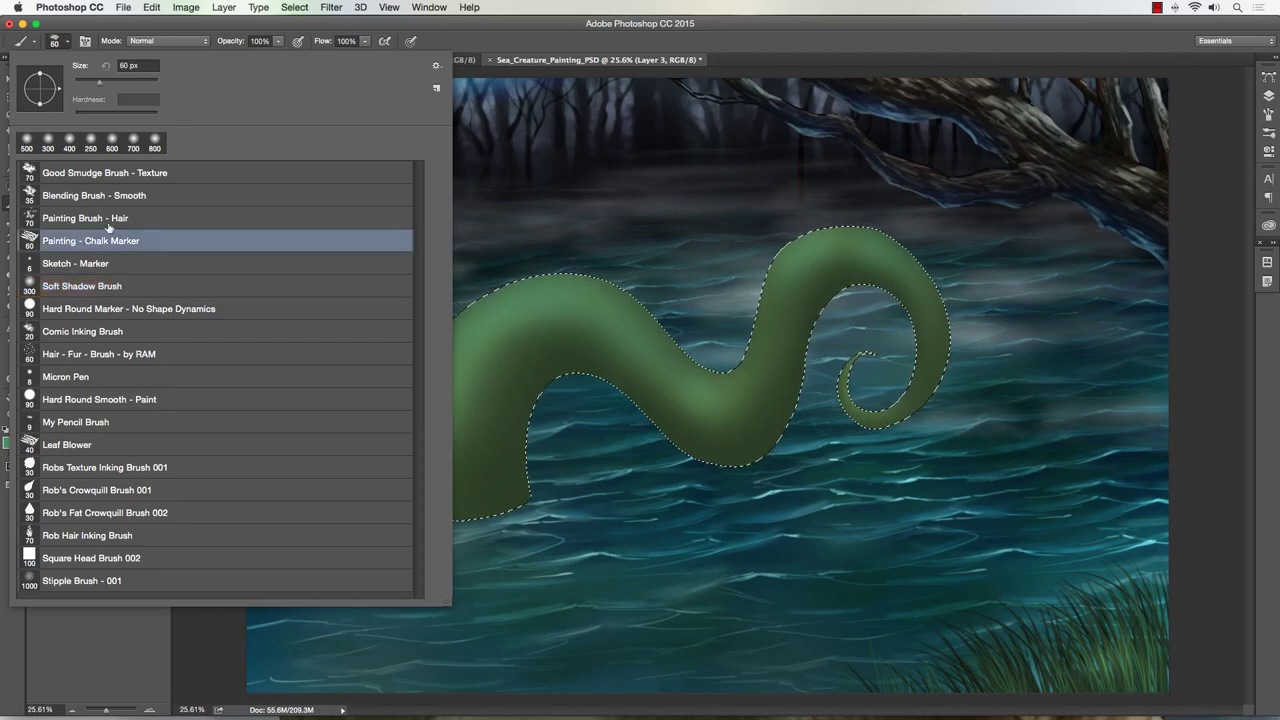
{"action": "left_click", "coordinate": [486, 38]}
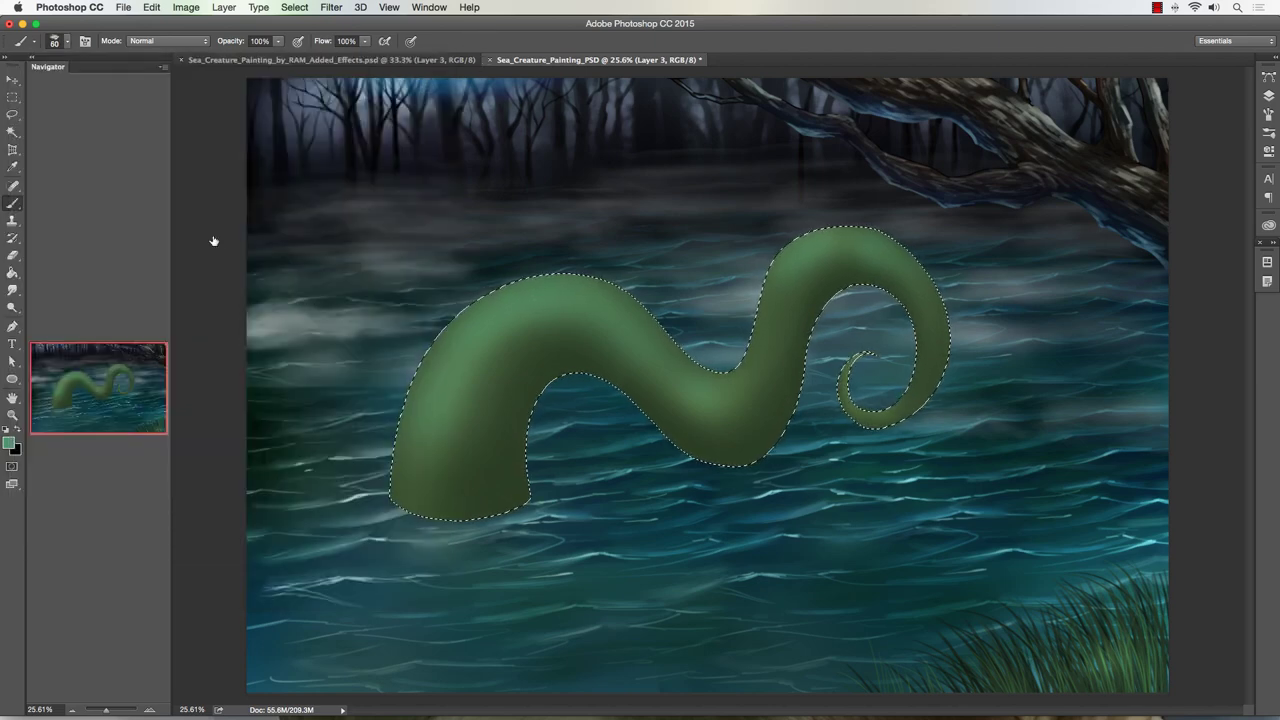
Step: Pick the very dark green 1d2c16 as the painting colour for shading the tentacle
{"action": "left_click", "coordinate": [8, 441]}
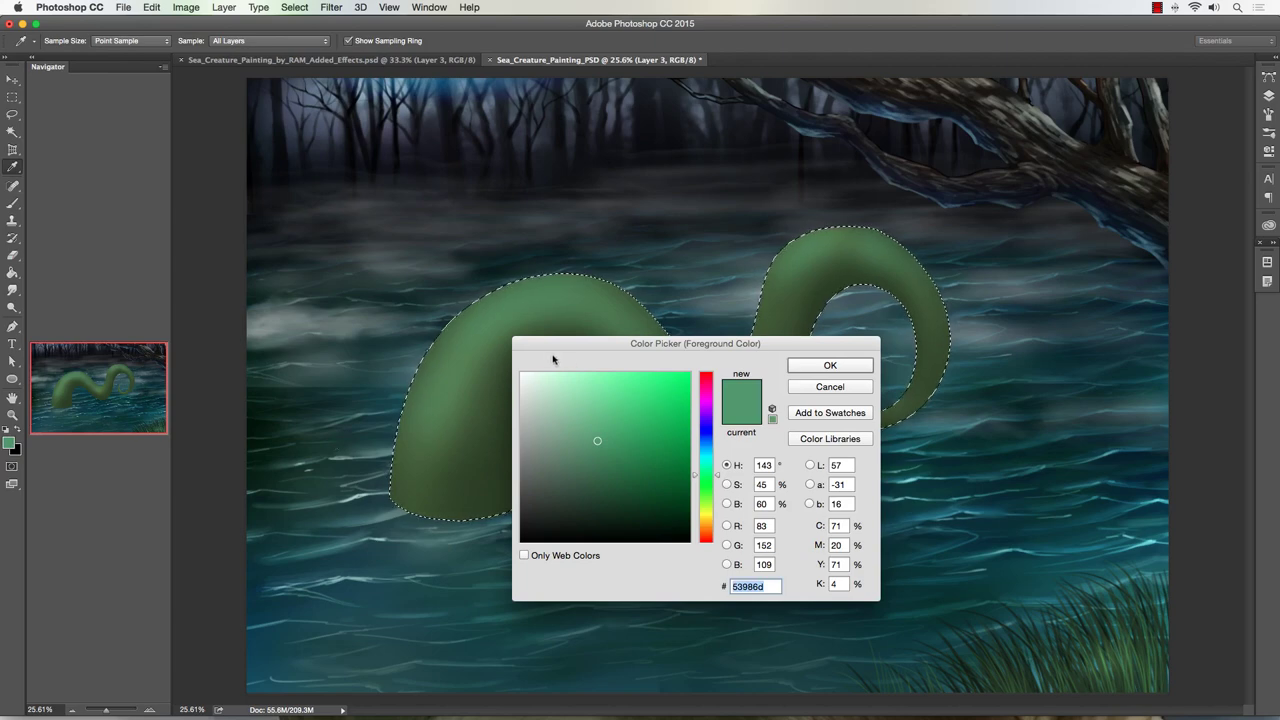
{"action": "left_click_drag", "start_coordinate": [553, 345], "coordinate": [689, 362]}
{"action": "left_click", "coordinate": [538, 383]}
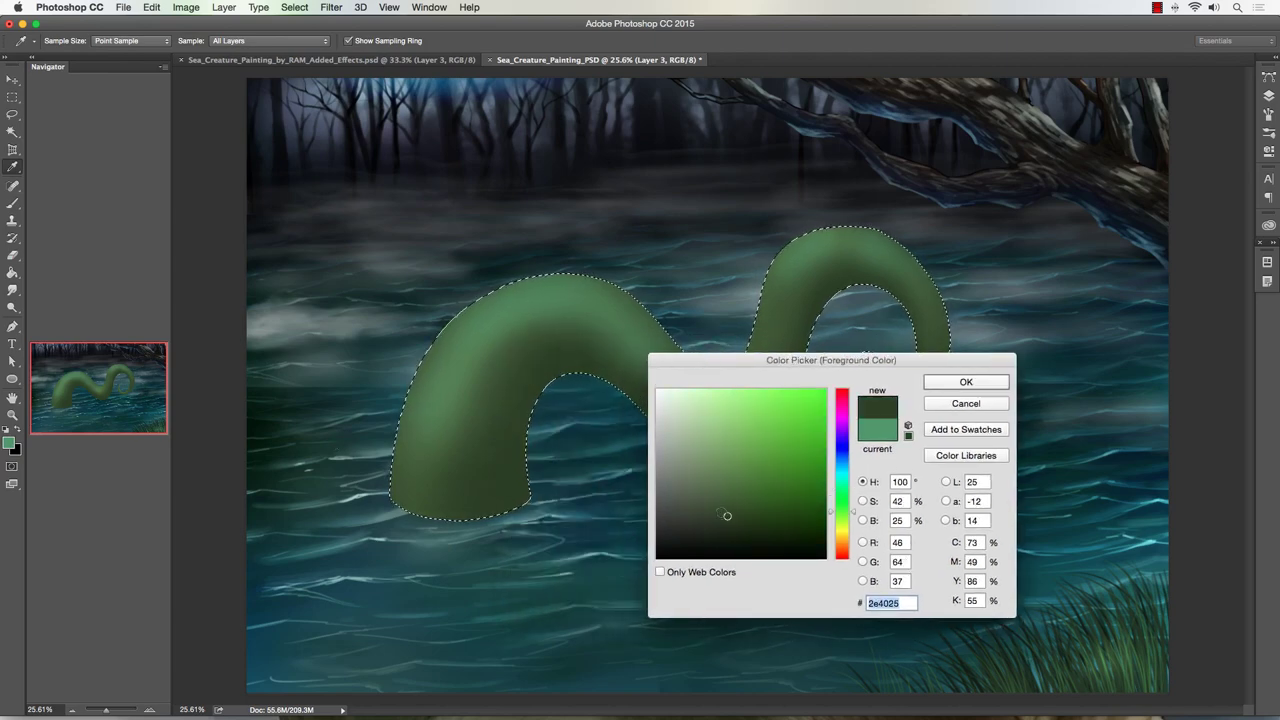
{"action": "left_click", "coordinate": [740, 529]}
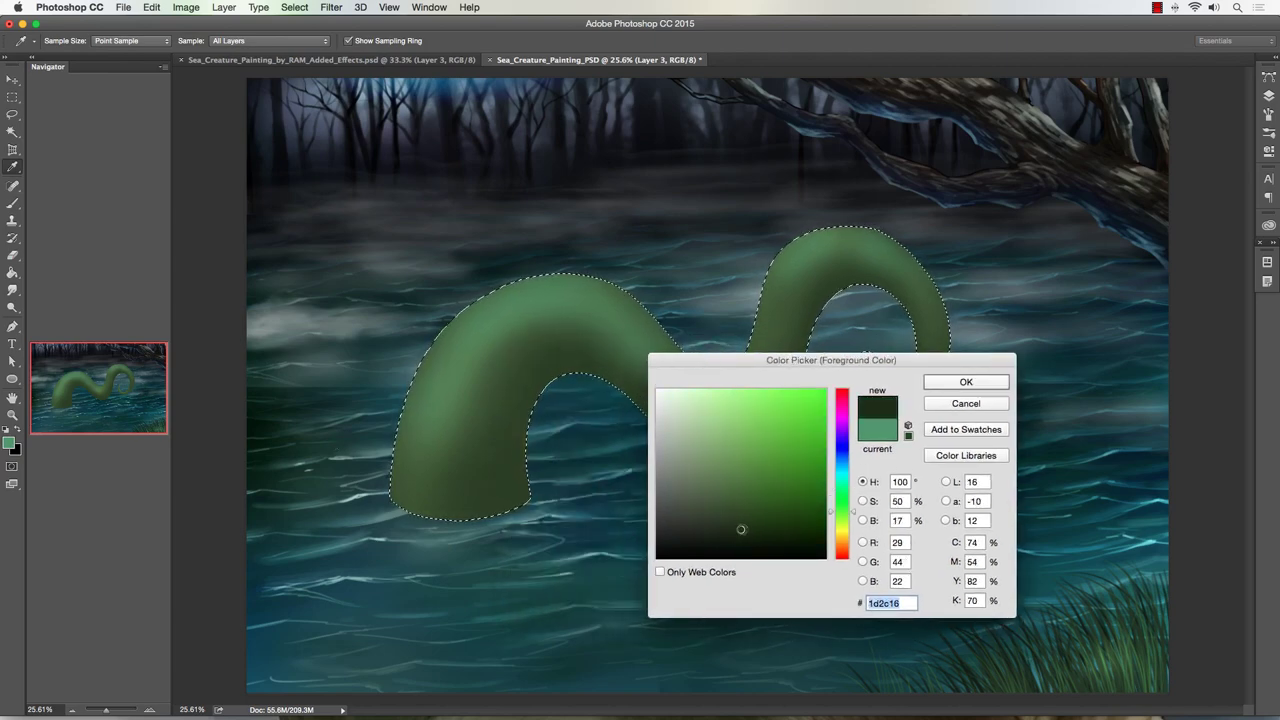
{"action": "left_click", "coordinate": [965, 382]}
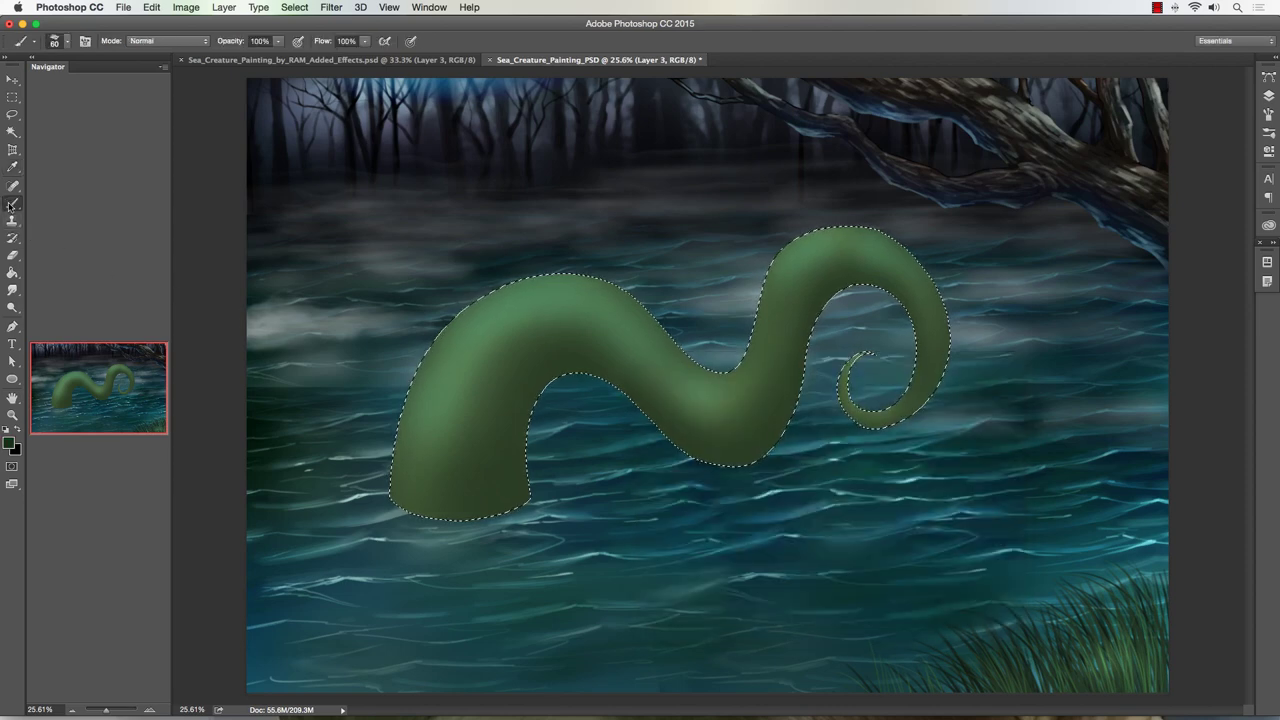
{"action": "left_click", "coordinate": [12, 203]}
Step: Enable pen-pressure control of opacity and flow in the brush's Transfer settings
{"action": "left_click", "coordinate": [1268, 115]}
{"action": "left_click", "coordinate": [1044, 183]}
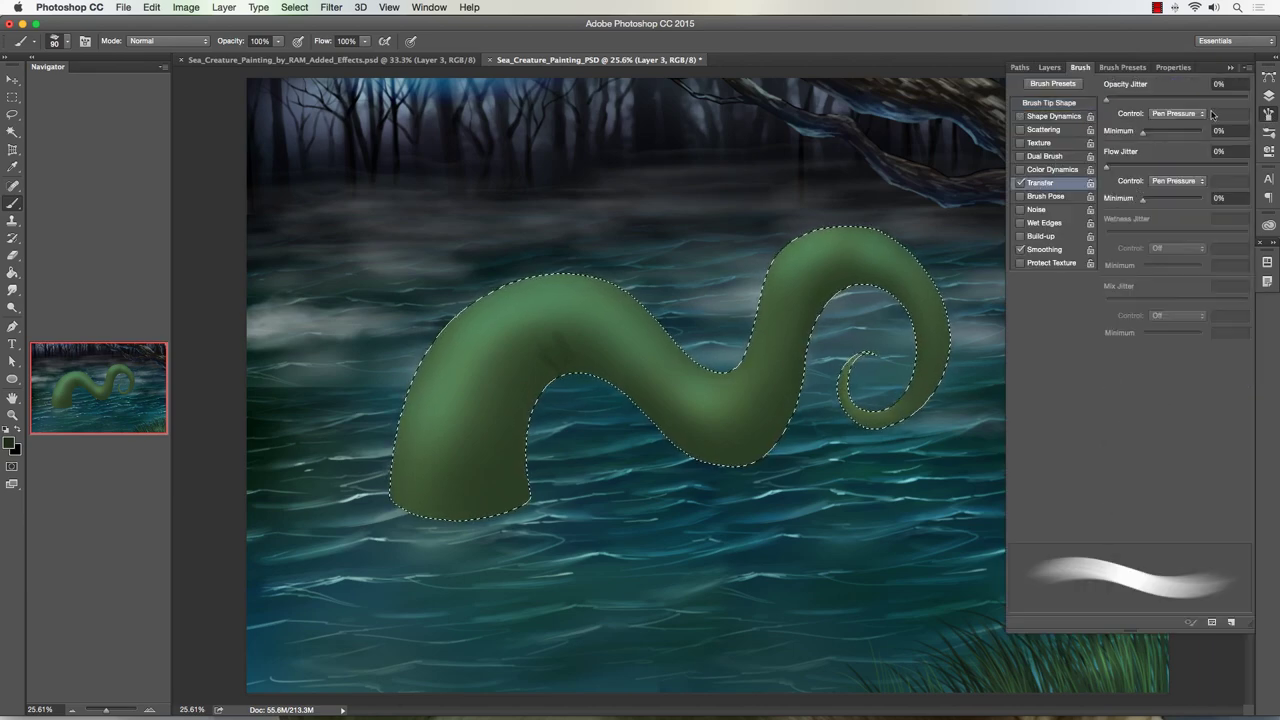
{"action": "left_click", "coordinate": [1268, 115]}
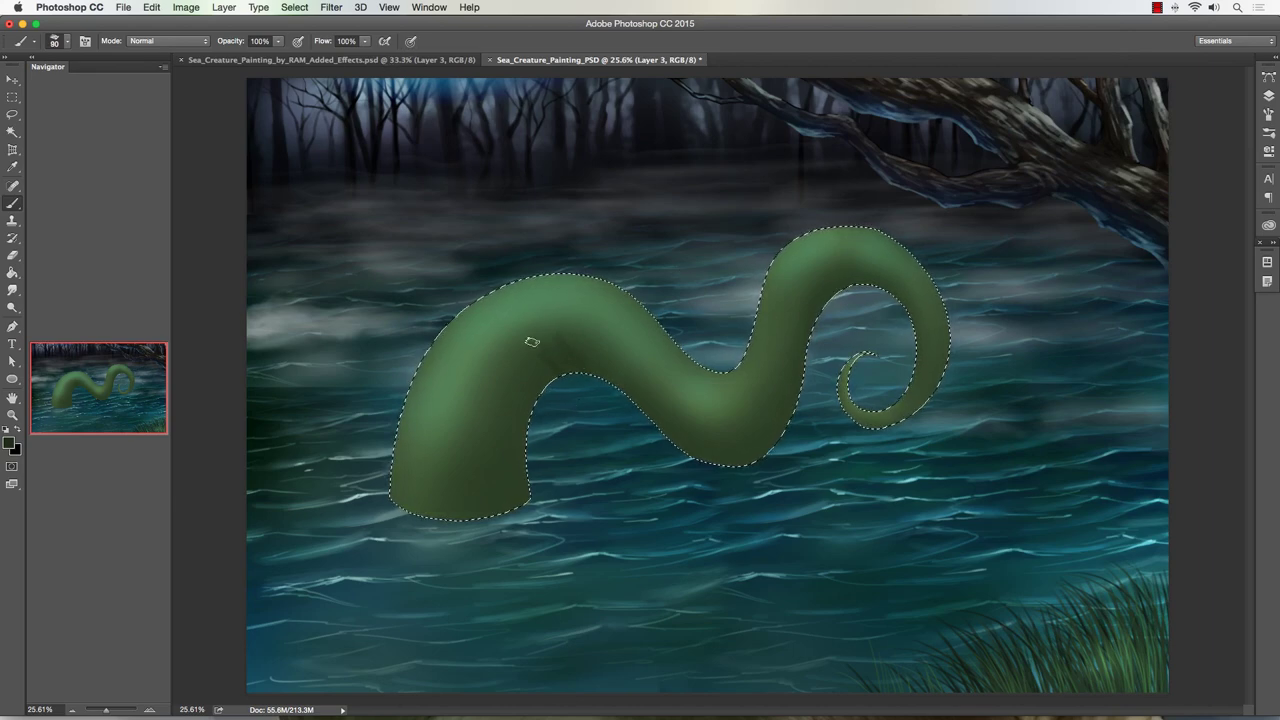
Step: Paint and undo a 175-px dark band on the neck, then settle the brush at 100
{"action": "key", "text": "bracketright"}
{"action": "key", "text": "bracketright"}
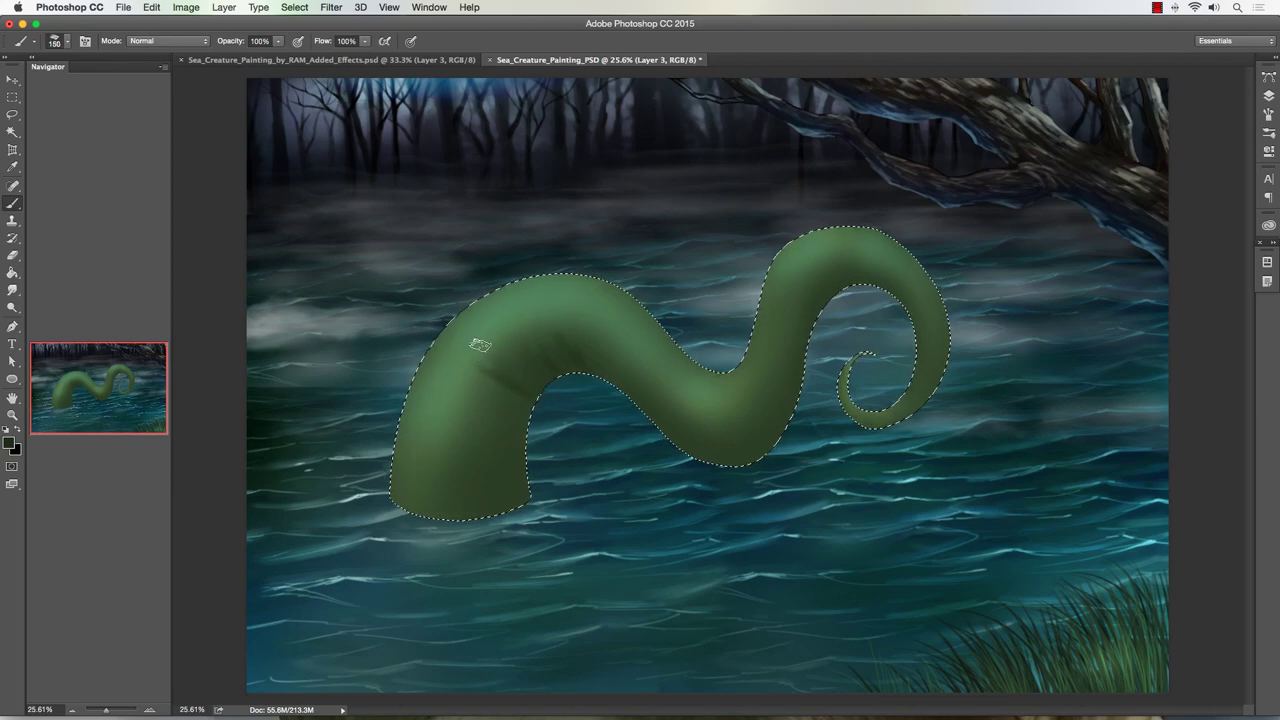
{"action": "key", "text": "bracketright"}
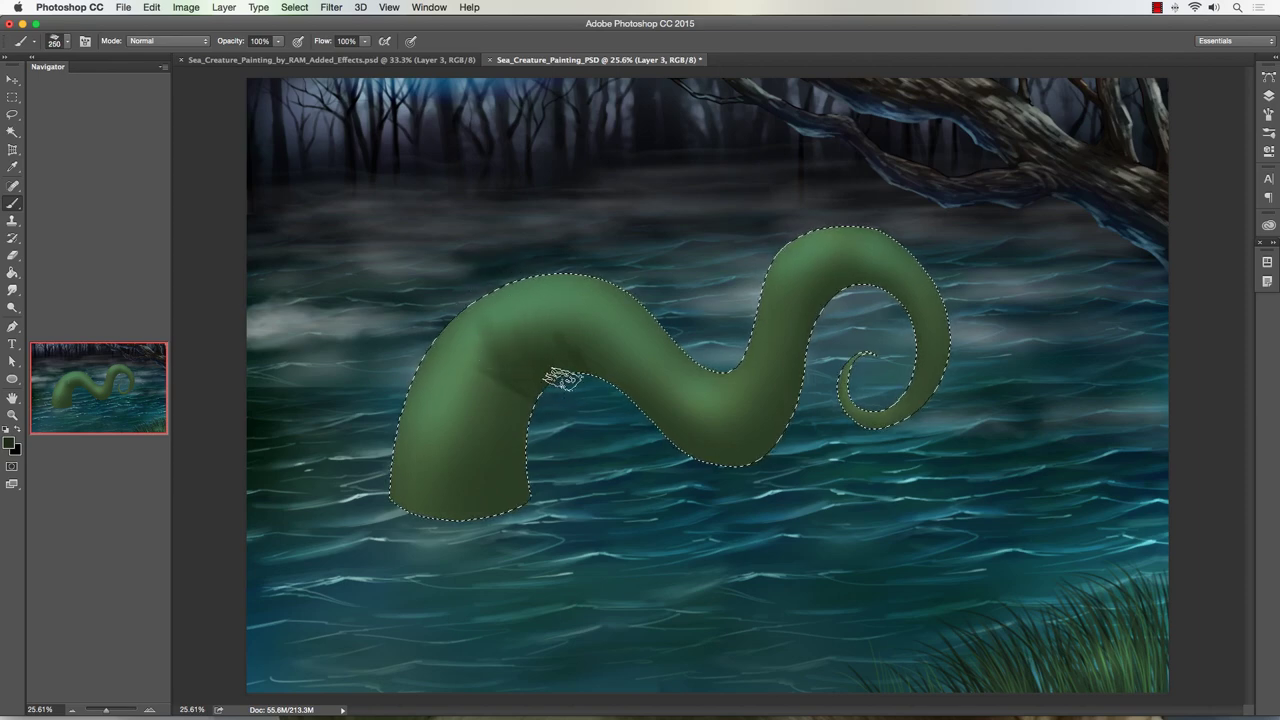
{"action": "key", "text": "bracketleft"}
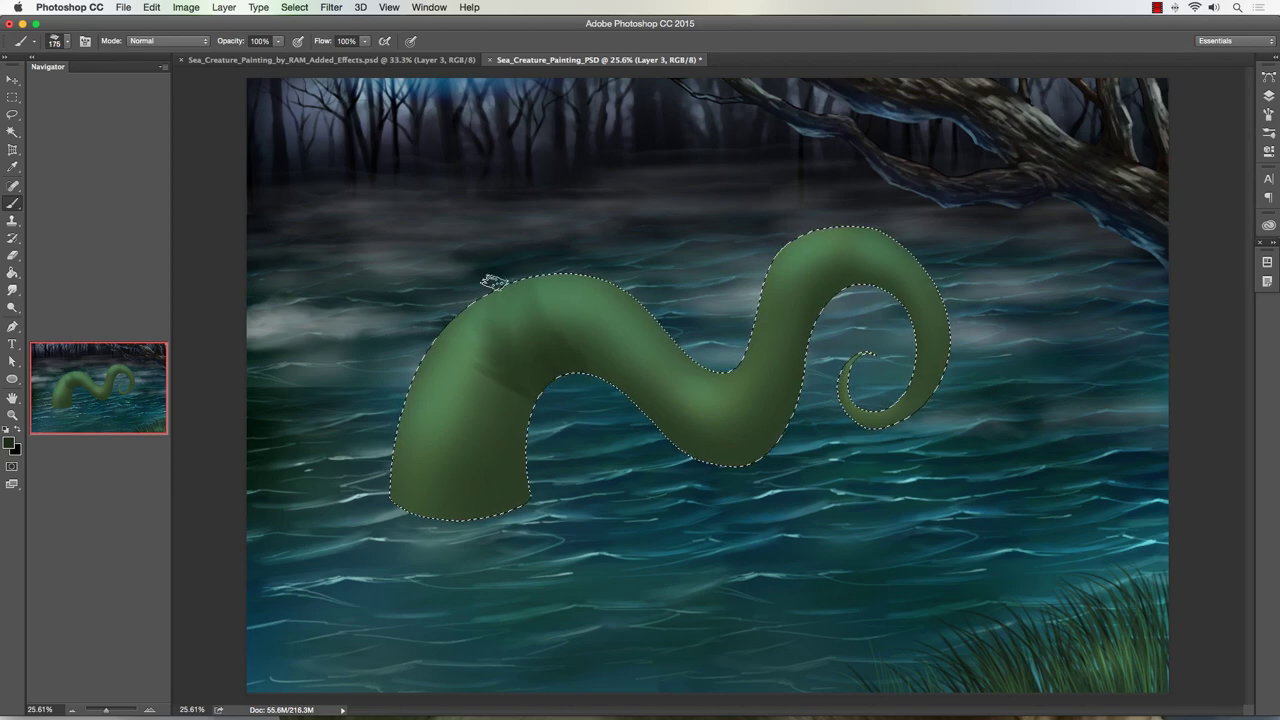
{"action": "left_click_drag", "start_coordinate": [509, 344], "coordinate": [532, 388]}
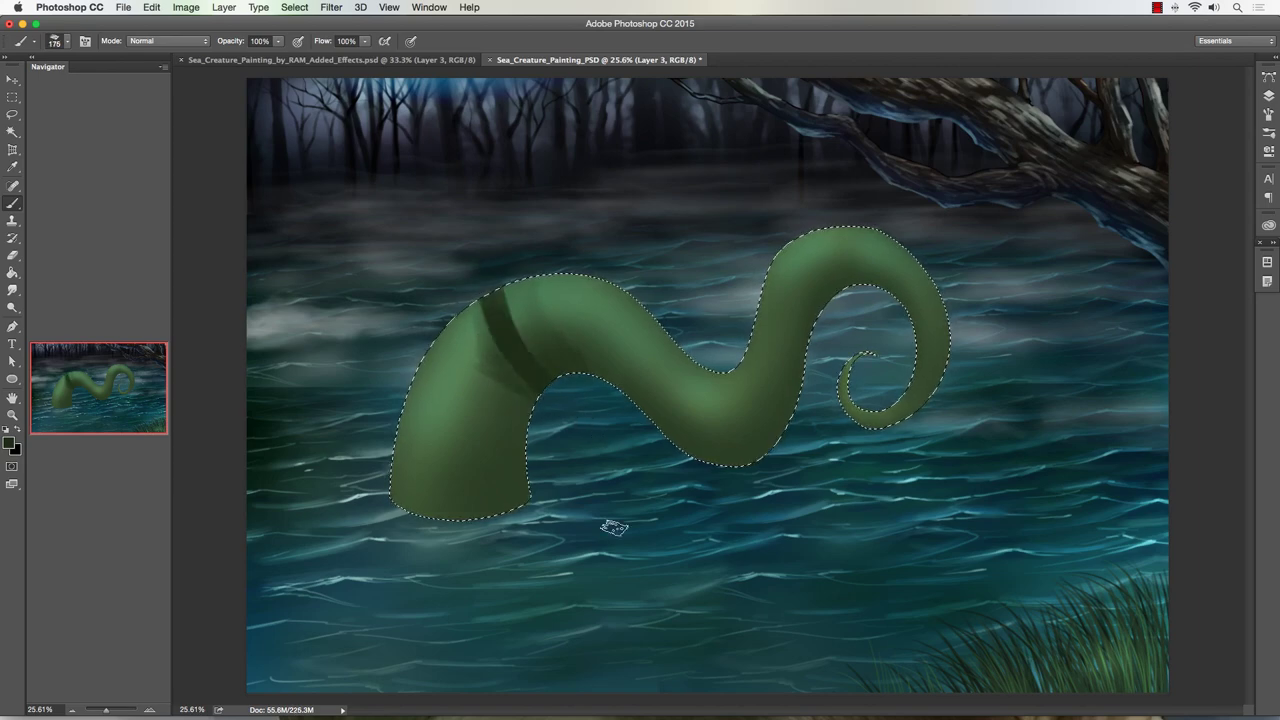
{"action": "key", "text": "super+z"}
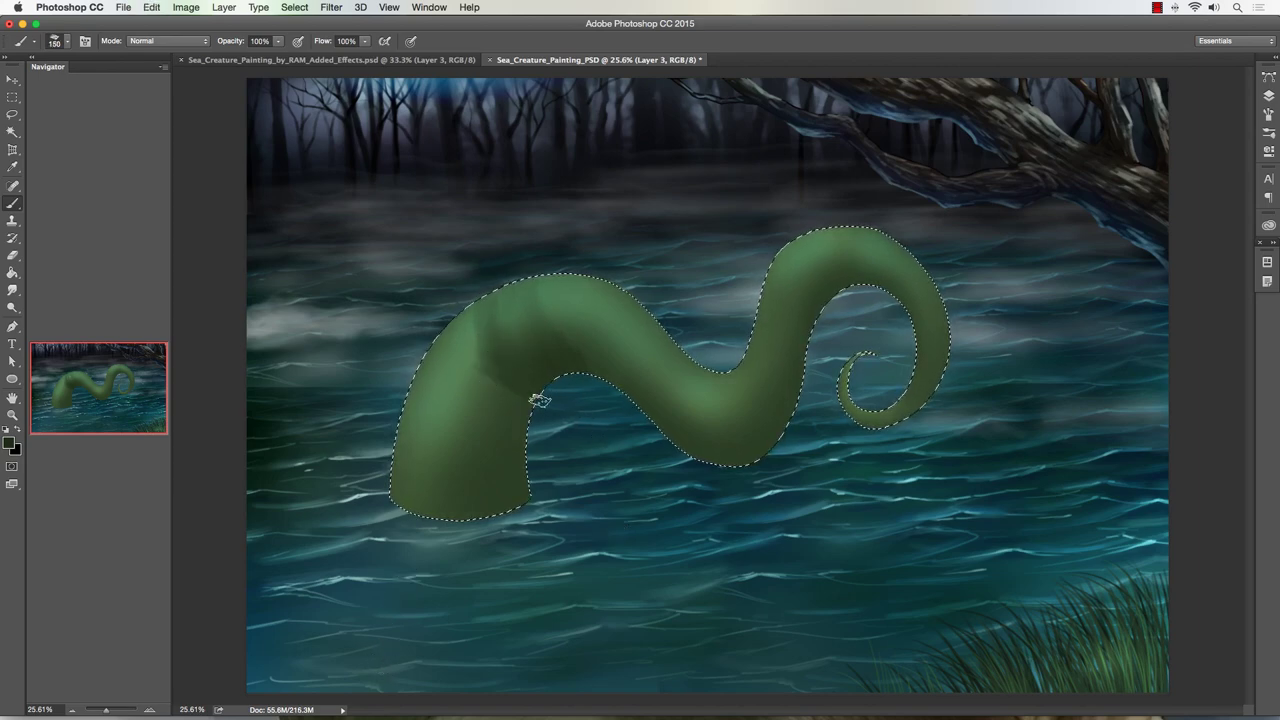
{"action": "key", "text": "bracketright"}
{"action": "key", "text": "bracketright"}
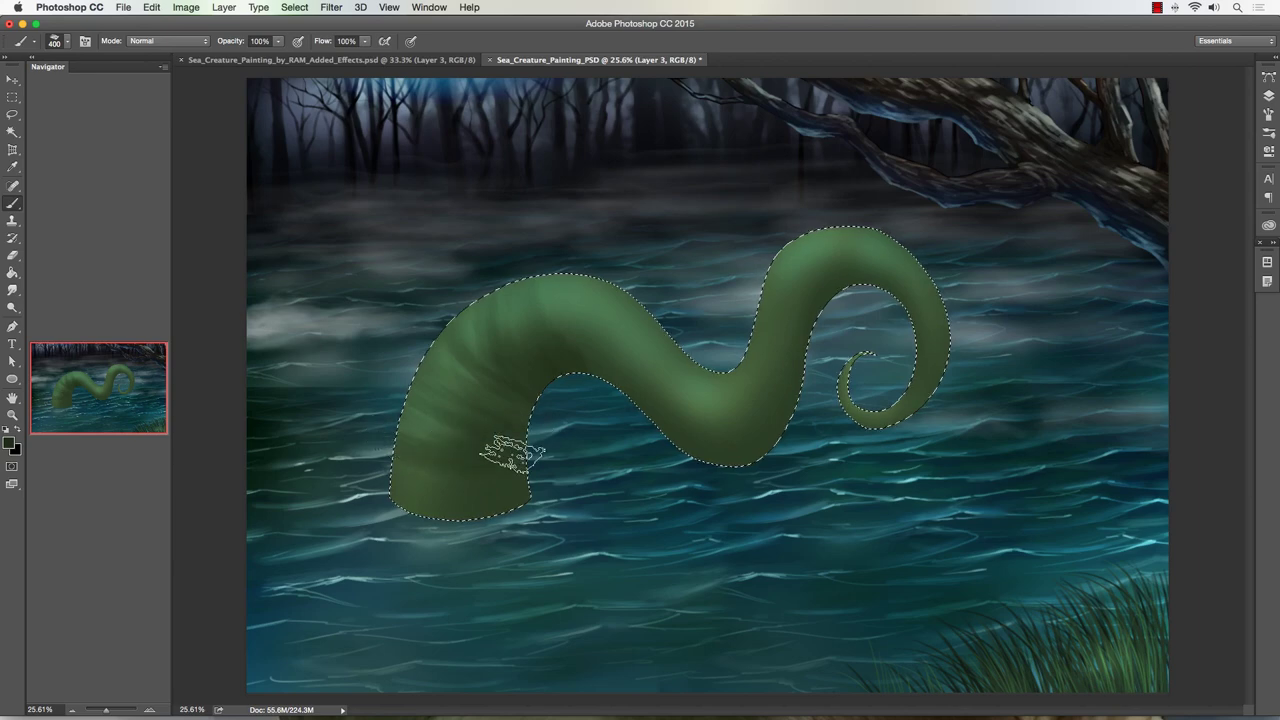
{"action": "key", "text": "bracketleft"}
{"action": "key", "text": "bracketleft"}
{"action": "key", "text": "bracketleft"}
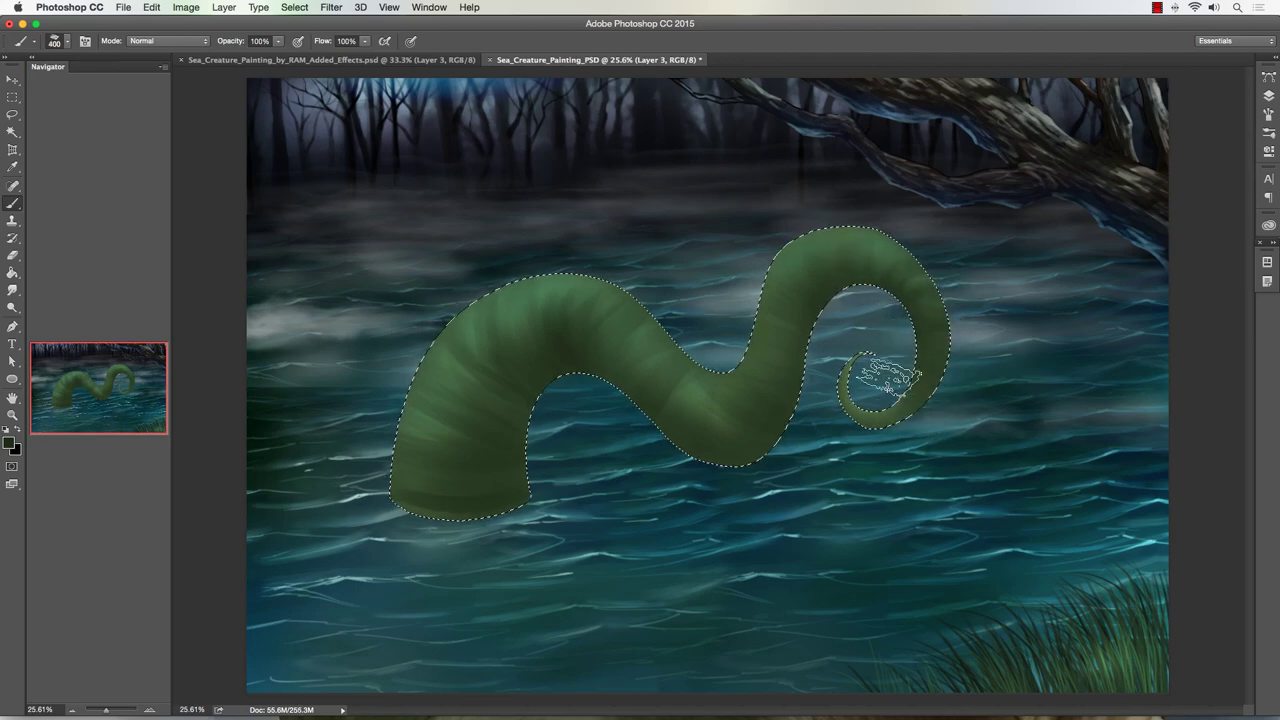
{"action": "key", "text": "bracketleft"}
{"action": "key", "text": "bracketleft"}
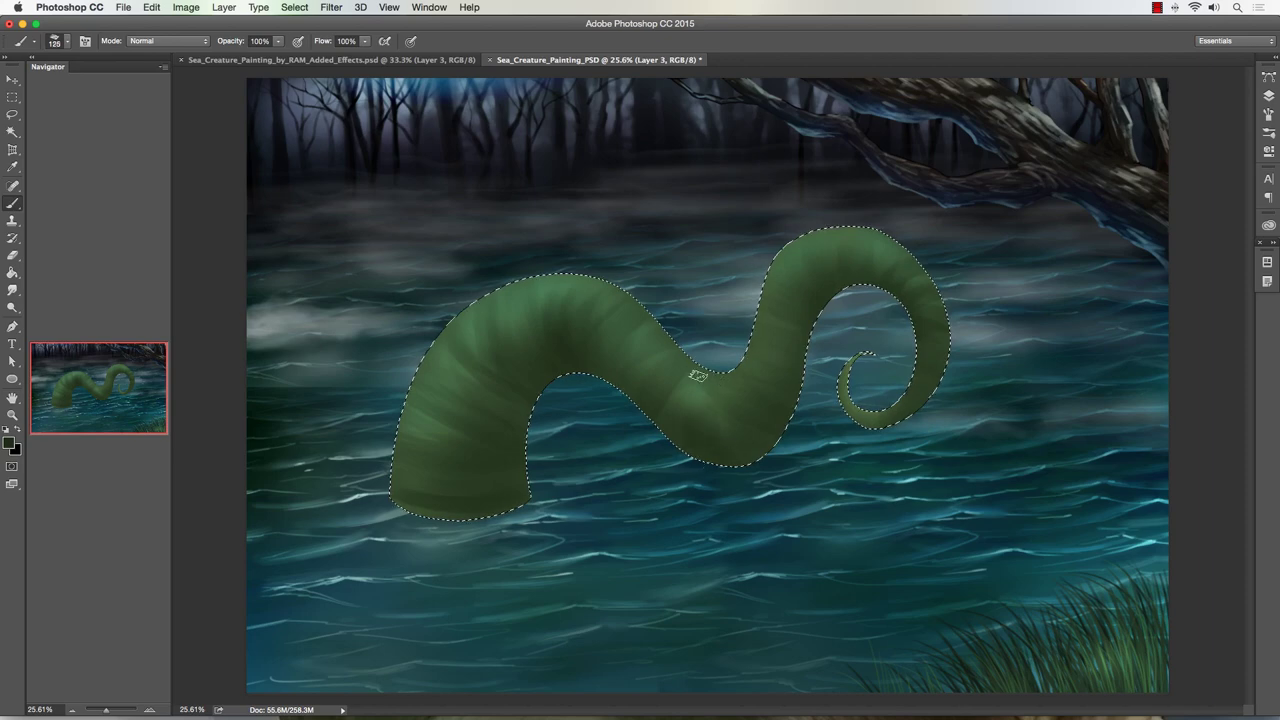
{"action": "key", "text": "bracketleft"}
{"action": "key", "text": "bracketleft"}
{"action": "key", "text": "bracketright"}
{"action": "key", "text": "bracketright"}
{"action": "key", "text": "bracketright"}
{"action": "key", "text": "bracketright"}
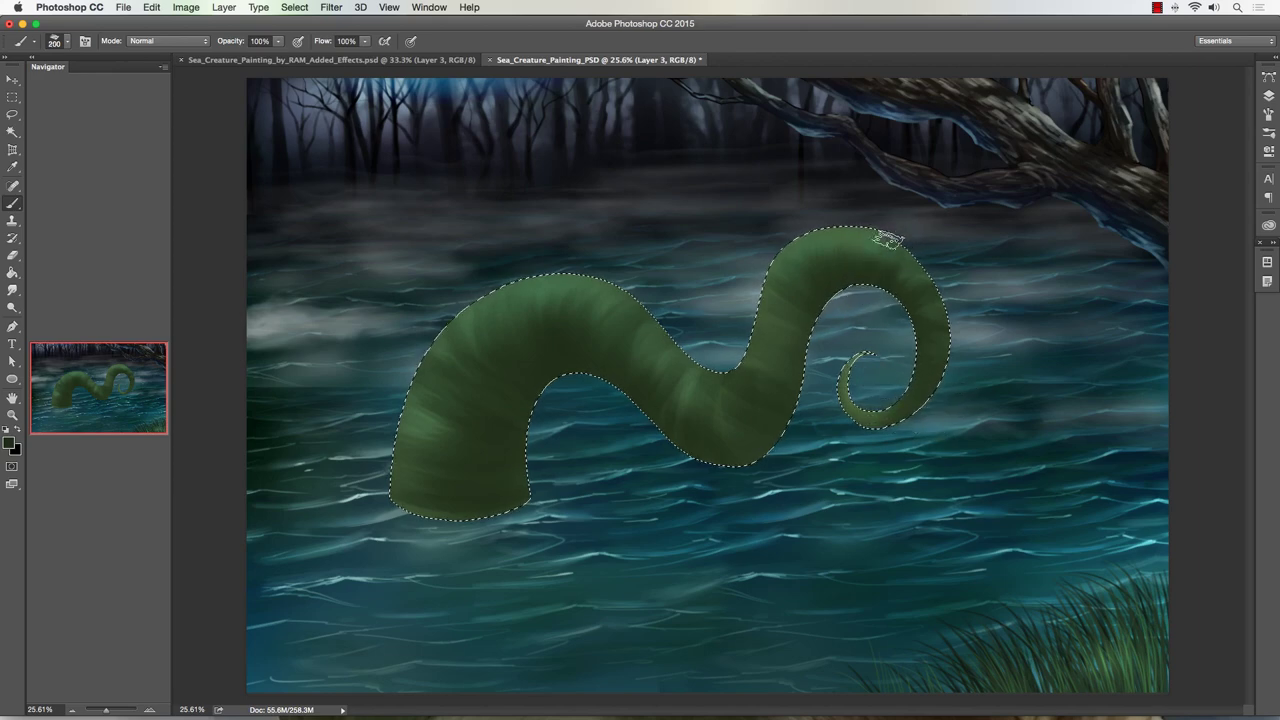
Step: Brush more dark green stripes along the neck, middle curve and tip, sizing between 90 and 250
{"action": "key", "text": "bracketright"}
{"action": "key", "text": "bracketright"}
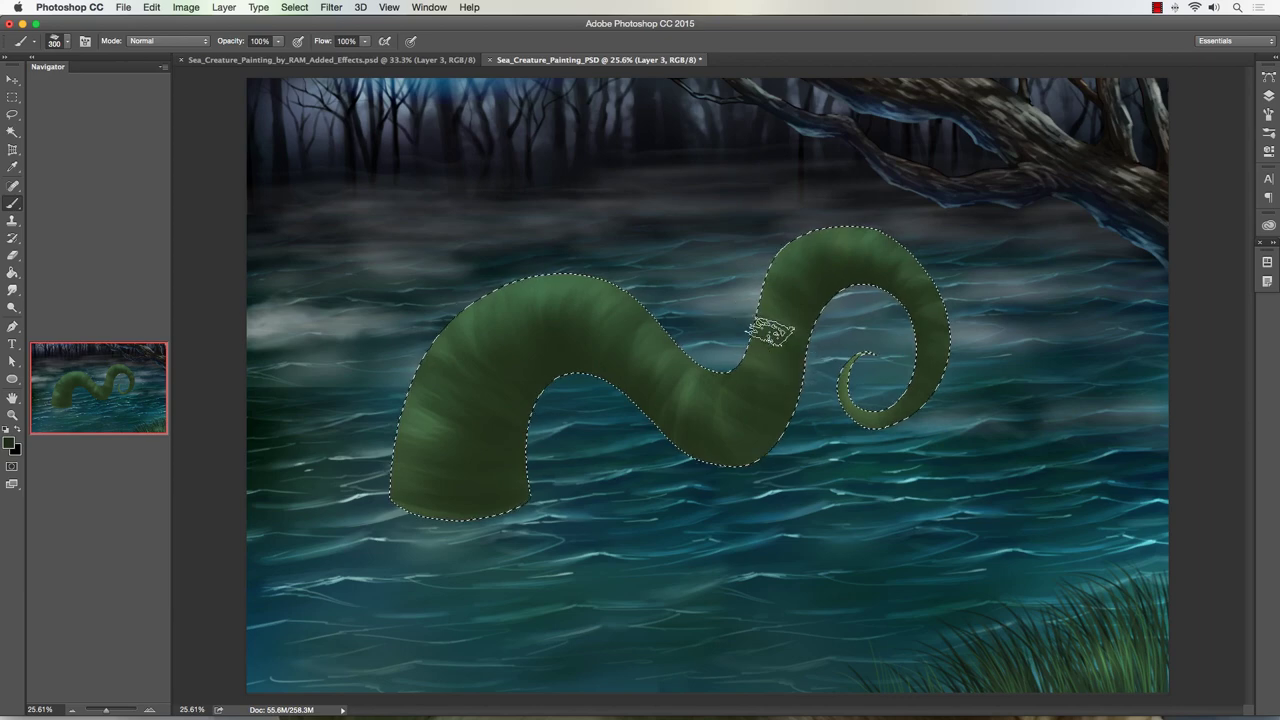
{"action": "key", "text": "bracketleft"}
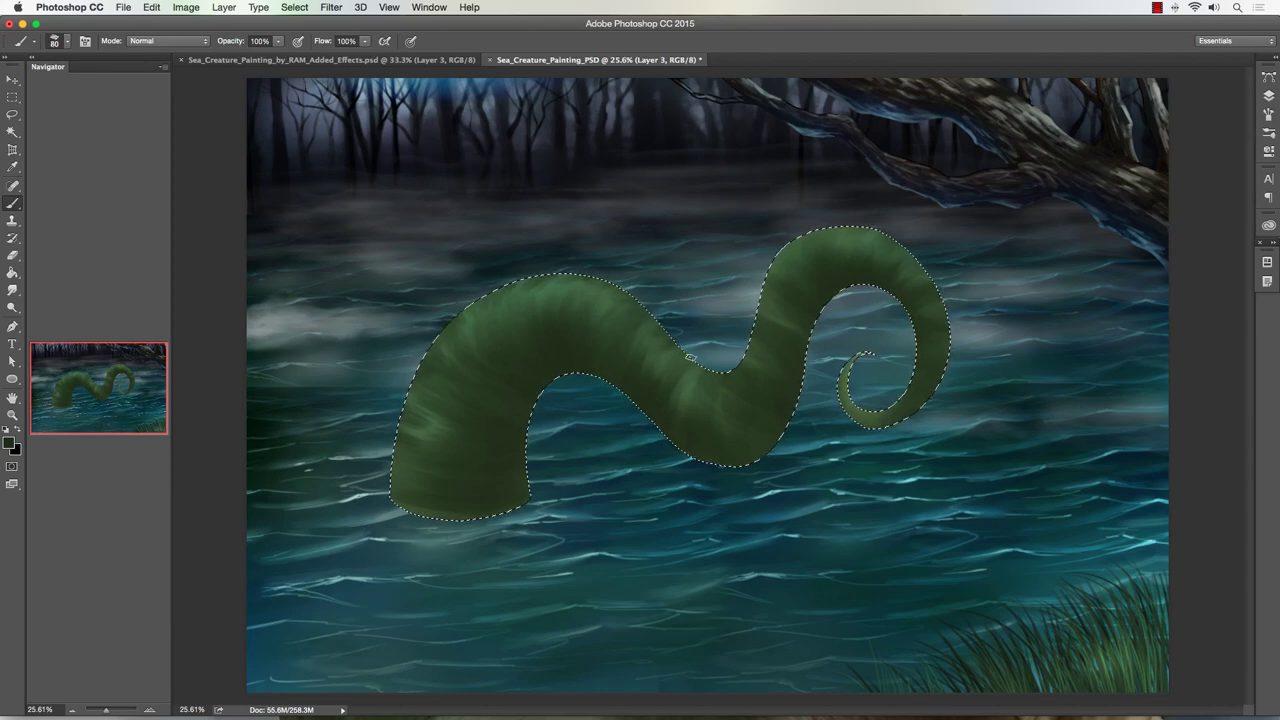
{"action": "key", "text": "bracketright"}
{"action": "key", "text": "bracketright"}
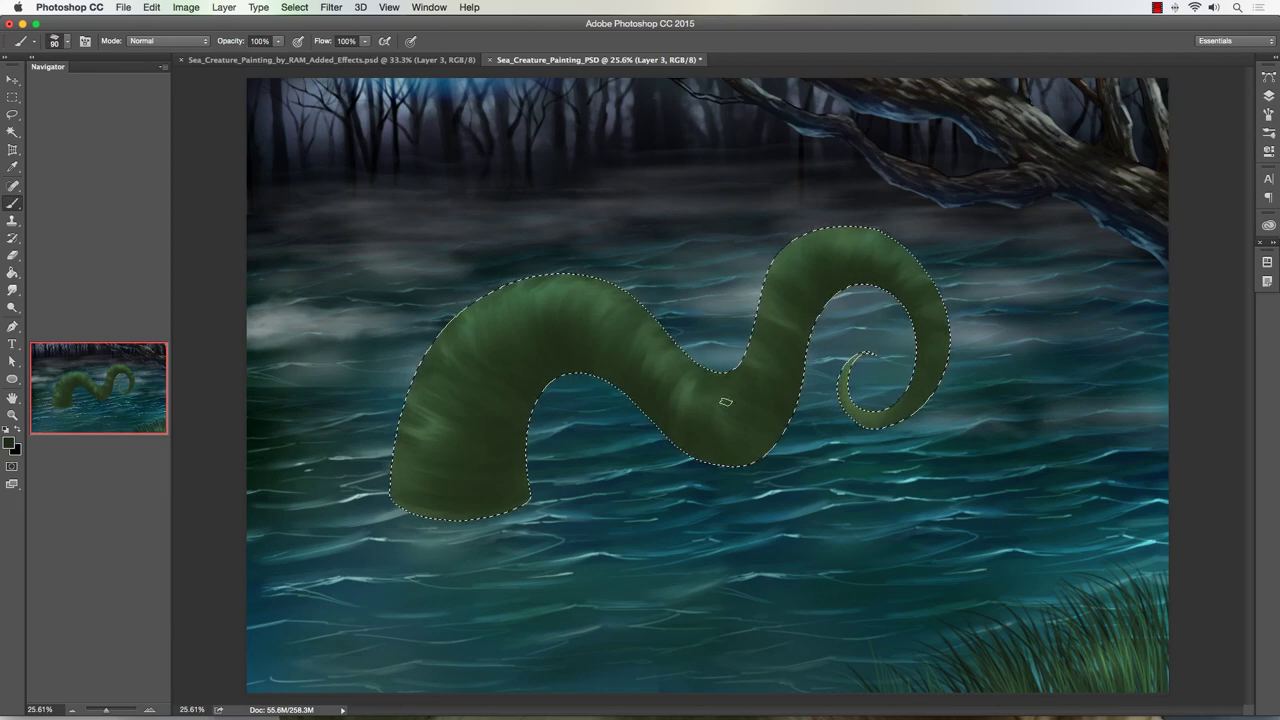
{"action": "key", "text": "bracketleft"}
{"action": "key", "text": "bracketleft"}
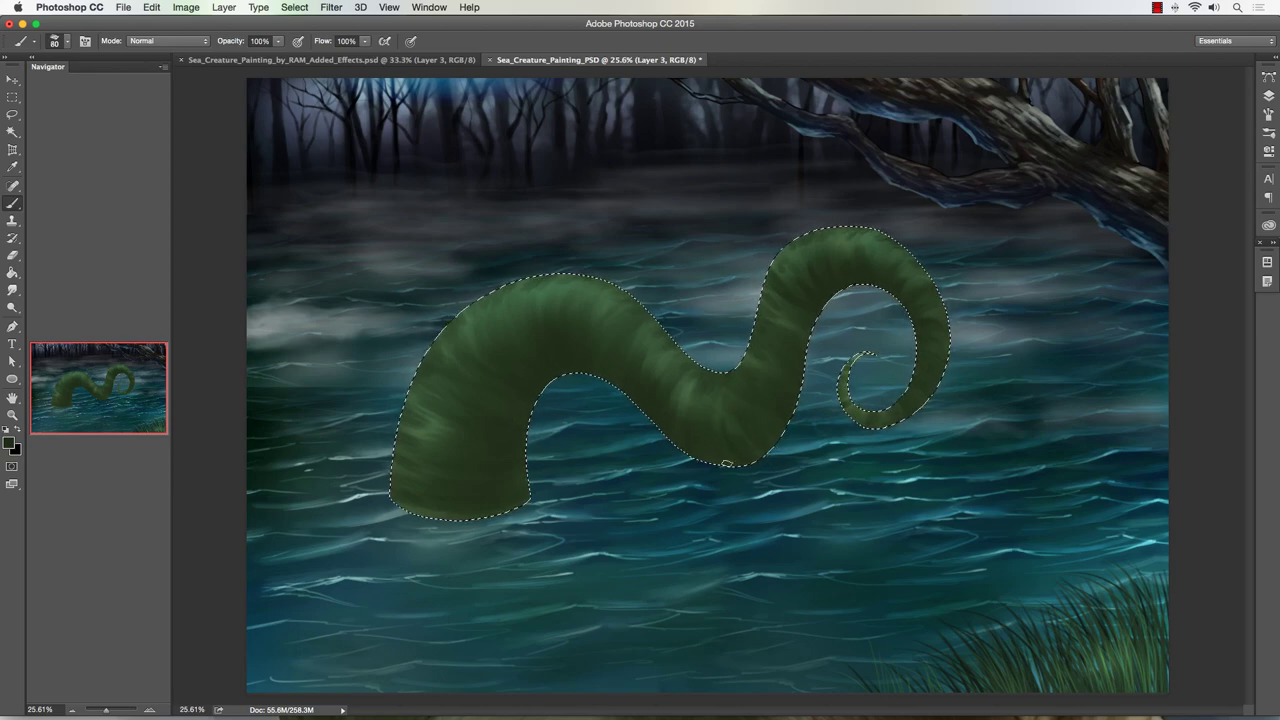
{"action": "key", "text": "bracketright"}
{"action": "key", "text": "bracketright"}
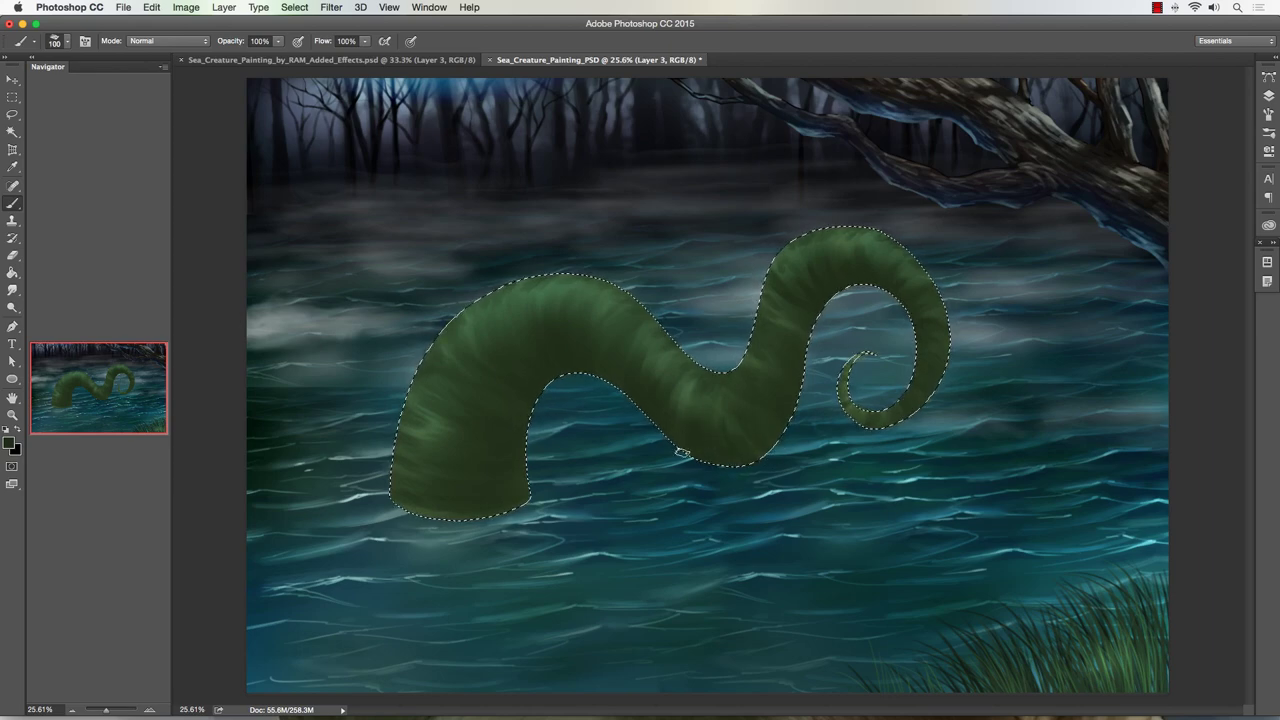
{"action": "key", "text": "bracketleft"}
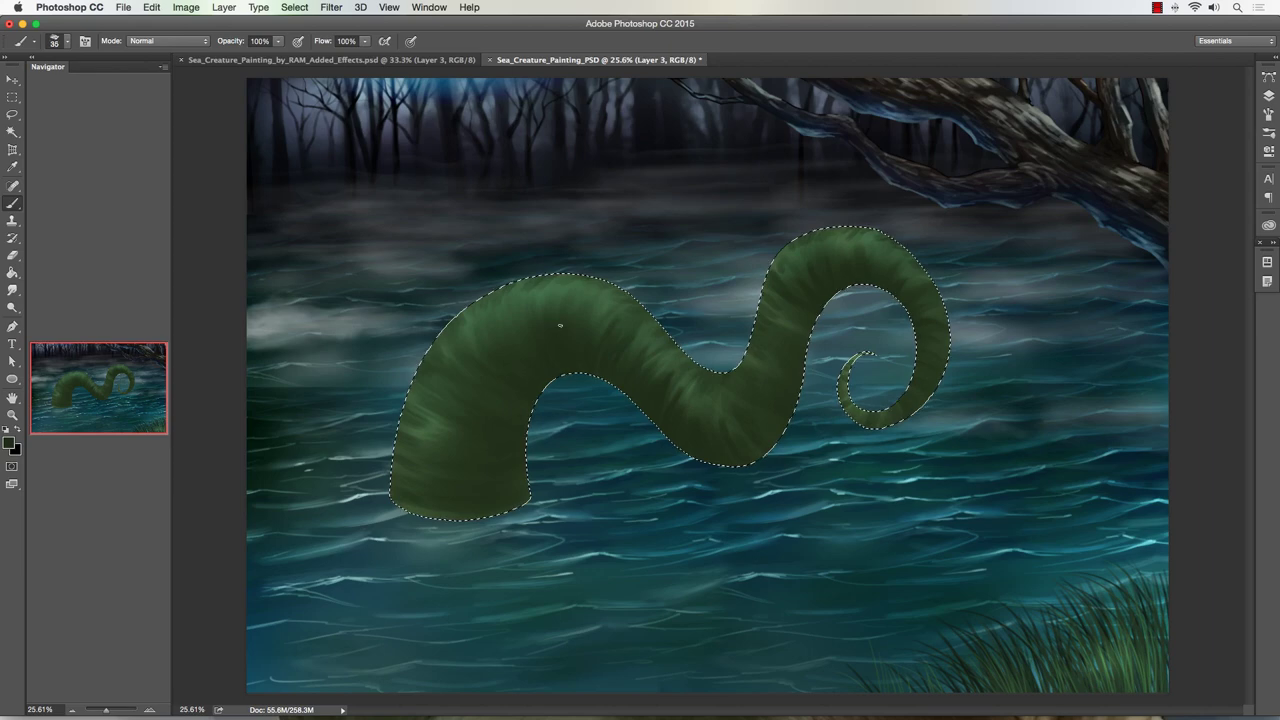
Step: Paint thin dark strand lines over the tentacle's body and base with brush sizes 20 to 175
{"action": "key", "text": "bracketleft"}
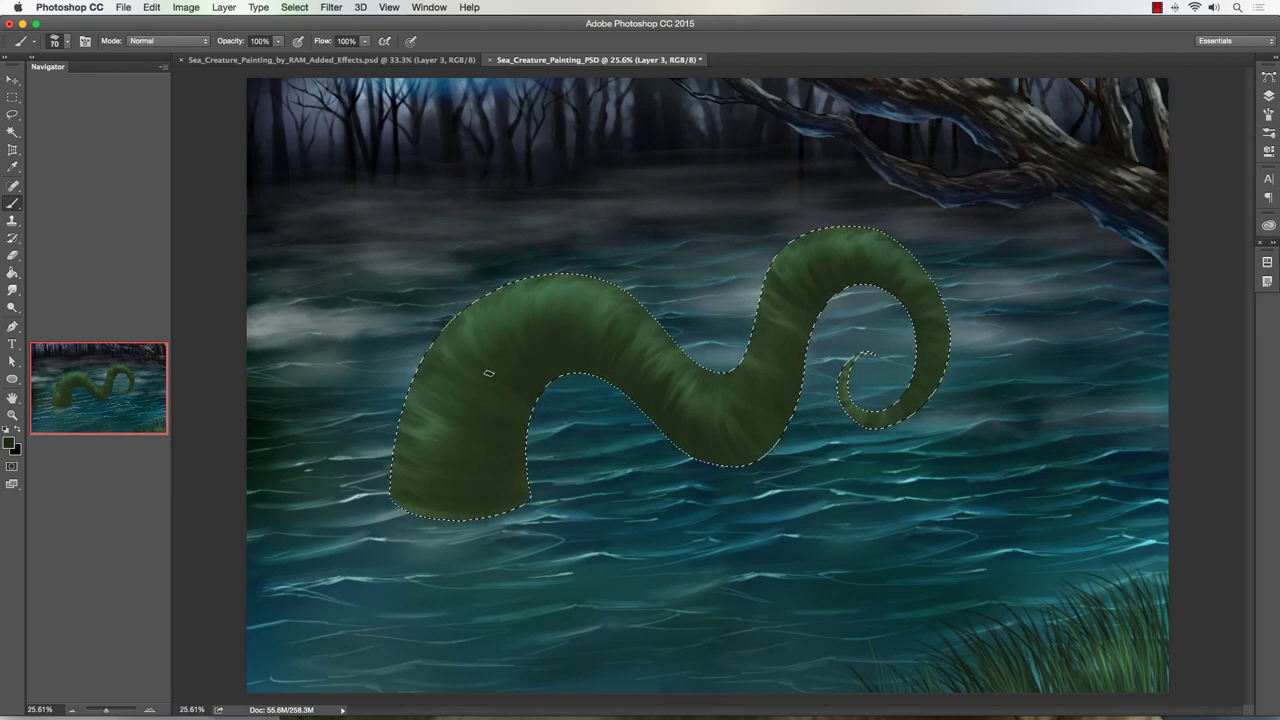
{"action": "key", "text": "bracketleft"}
{"action": "key", "text": "bracketright"}
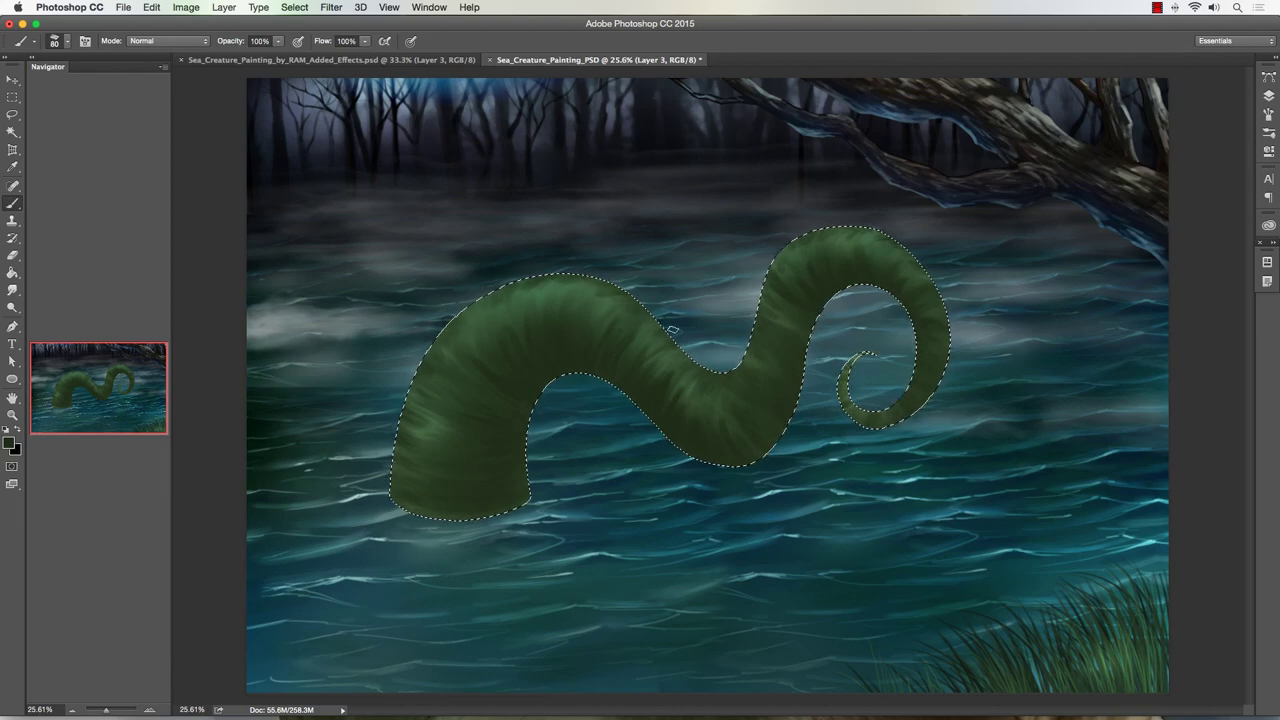
{"action": "key", "text": "bracketleft"}
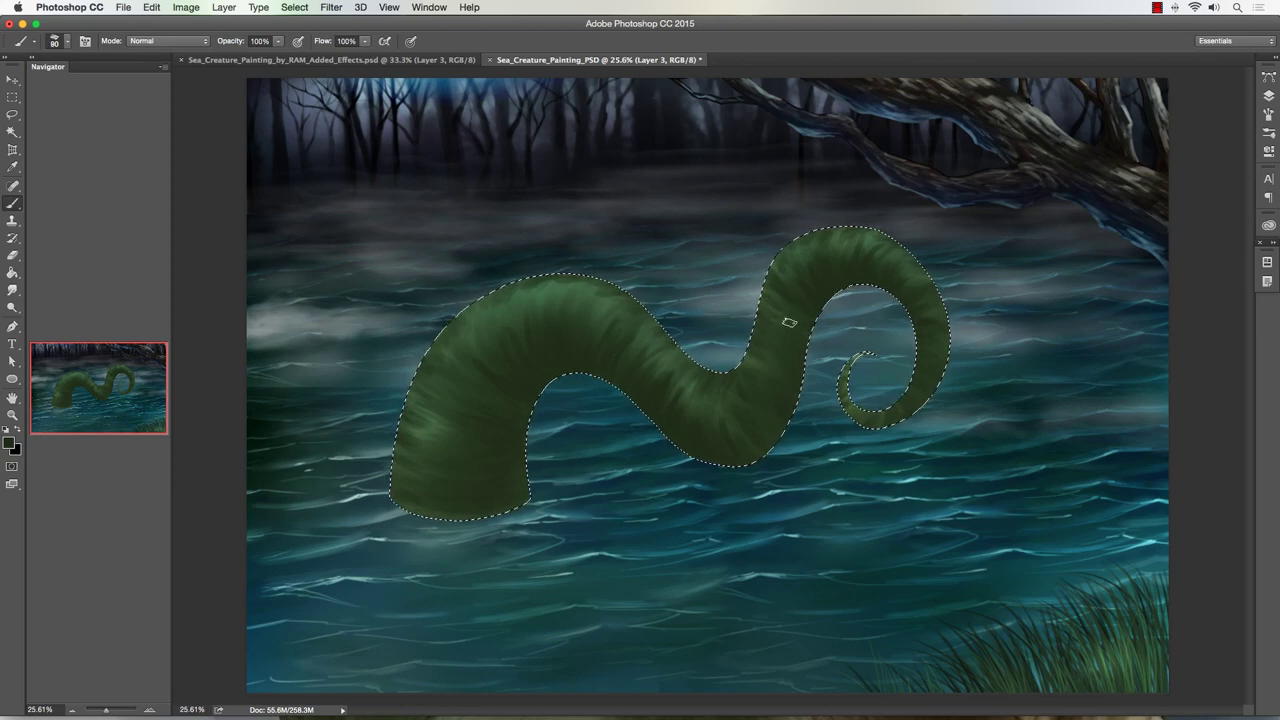
{"action": "key", "text": "bracketright"}
{"action": "key", "text": "bracketright"}
{"action": "key", "text": "bracketleft"}
{"action": "key", "text": "bracketleft"}
{"action": "key", "text": "bracketright"}
{"action": "key", "text": "bracketright"}
{"action": "key", "text": "bracketleft"}
{"action": "key", "text": "bracketright"}
{"action": "key", "text": "bracketright"}
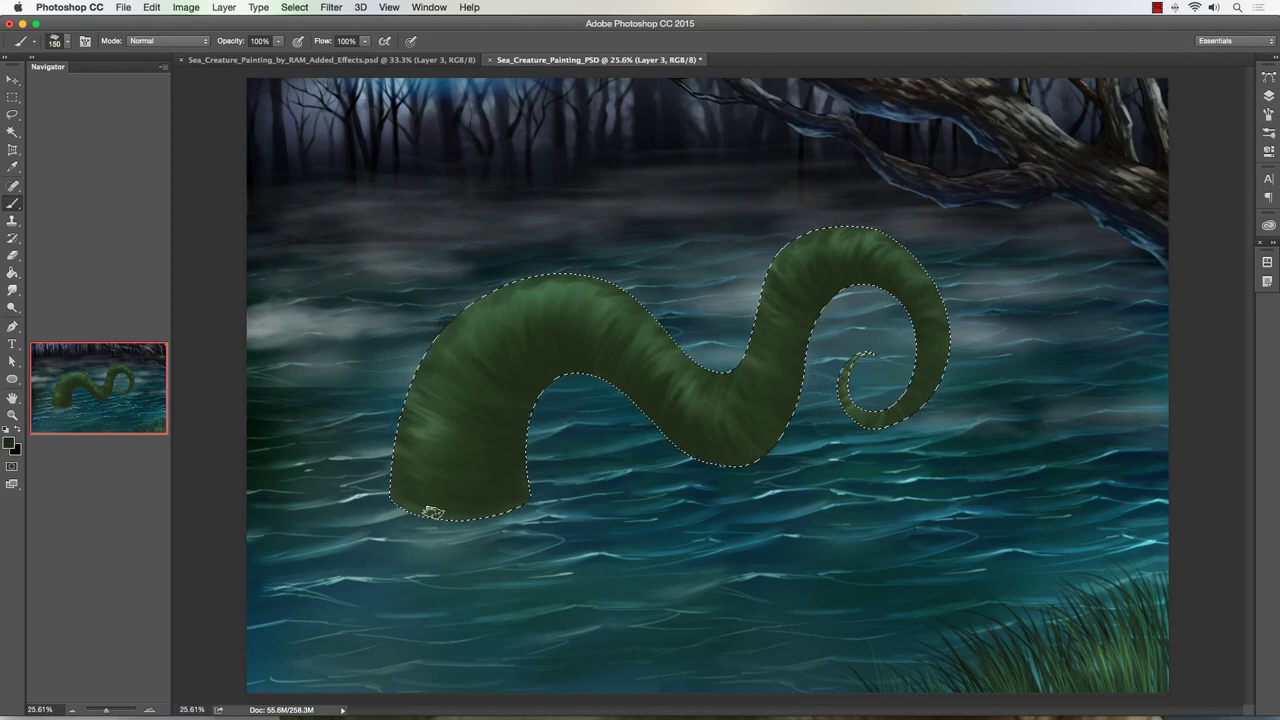
{"action": "key", "text": "bracketleft"}
{"action": "key", "text": "bracketleft"}
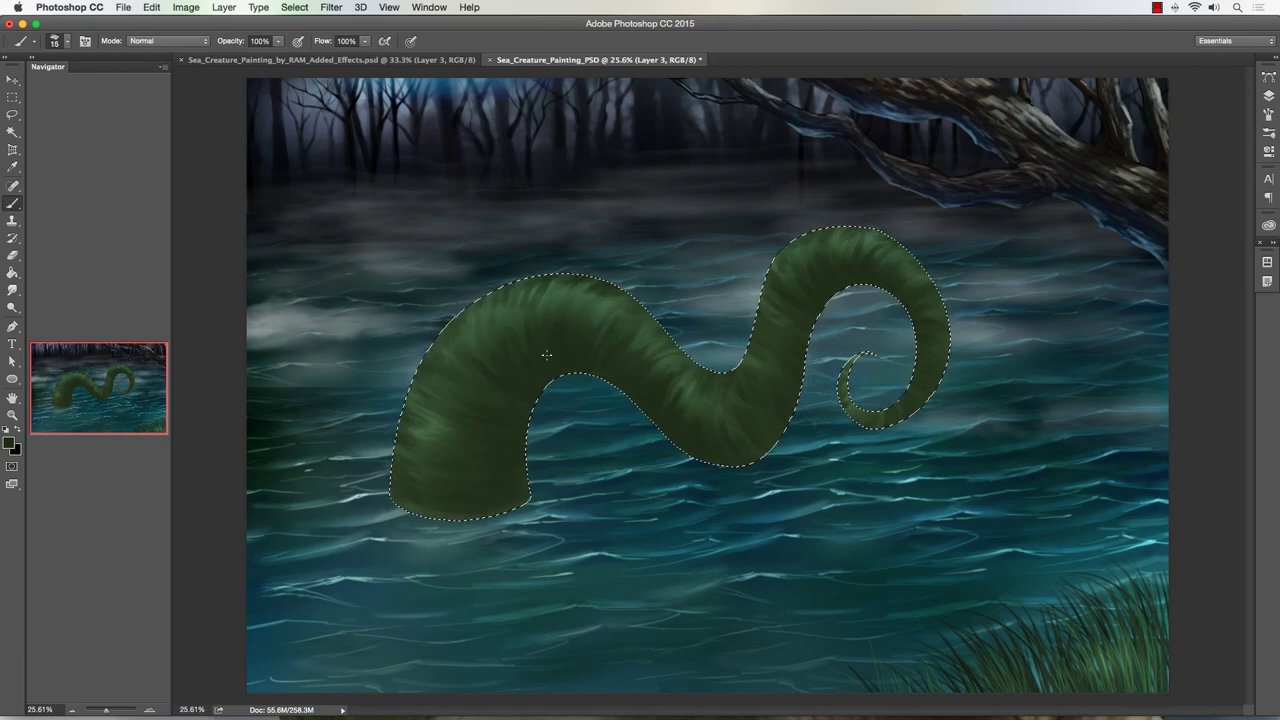
{"action": "key", "text": "bracketright"}
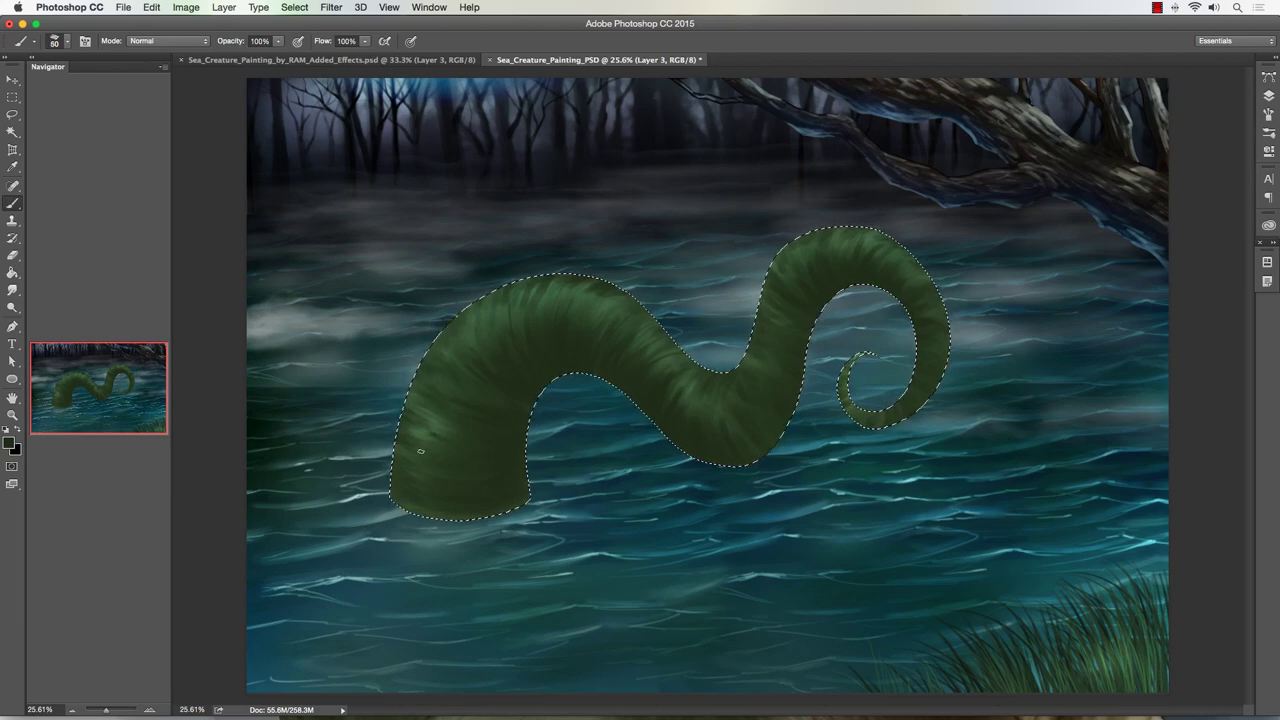
{"action": "key", "text": "bracketleft"}
Step: Set the painting colour to the muted sea-green 639f85 and return to the brush
{"action": "left_click", "coordinate": [11, 443]}
{"action": "left_click_drag", "start_coordinate": [741, 491], "coordinate": [720, 453]}
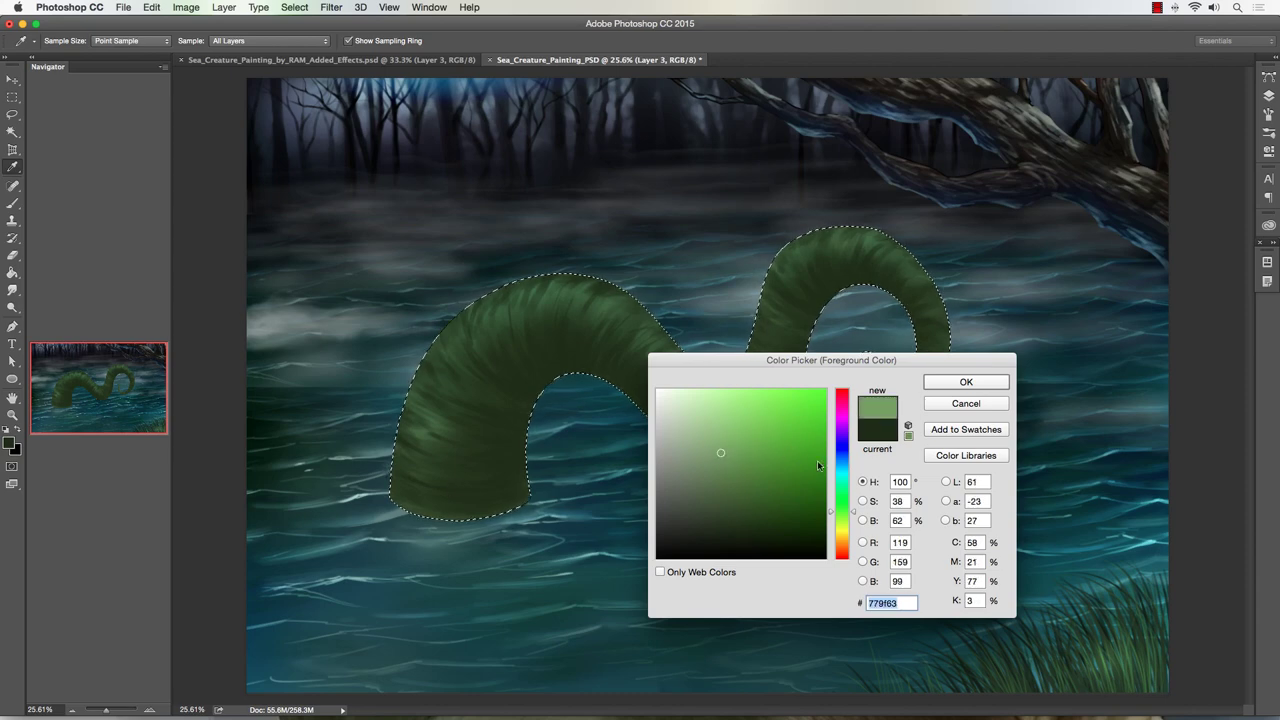
{"action": "left_click_drag", "start_coordinate": [832, 505], "coordinate": [827, 484]}
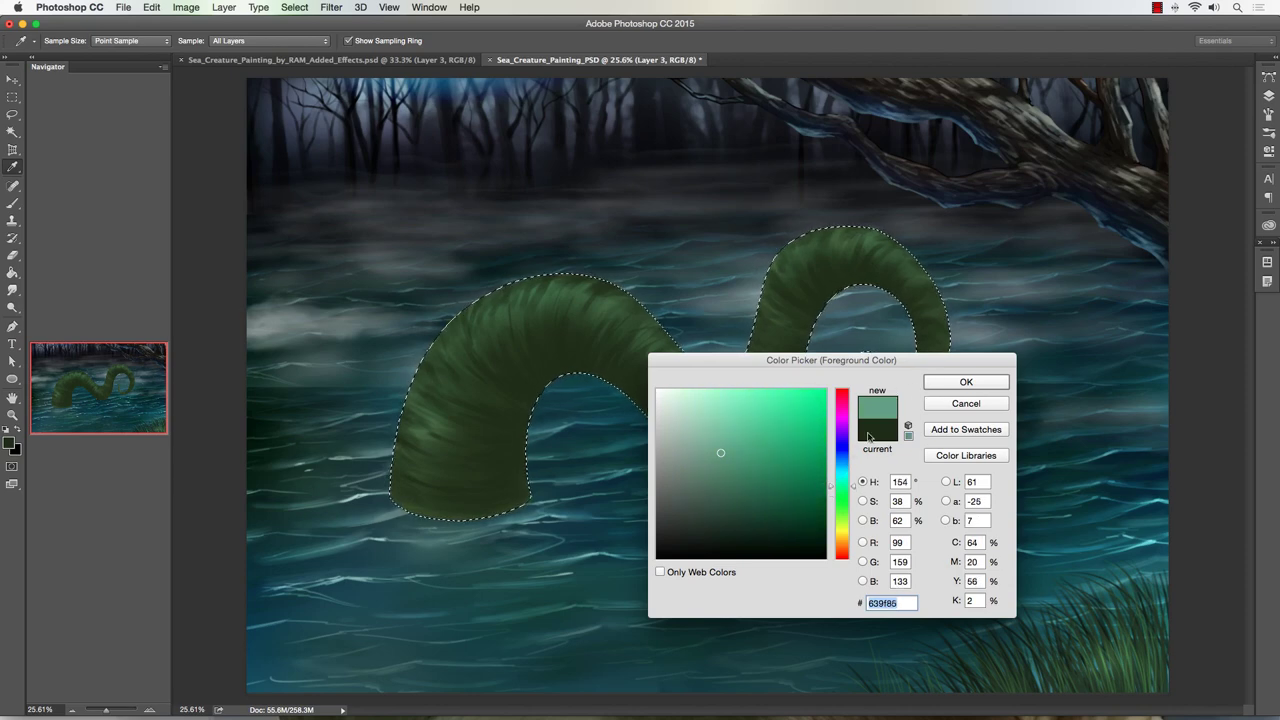
{"action": "left_click", "coordinate": [938, 384]}
{"action": "key", "text": "b"}
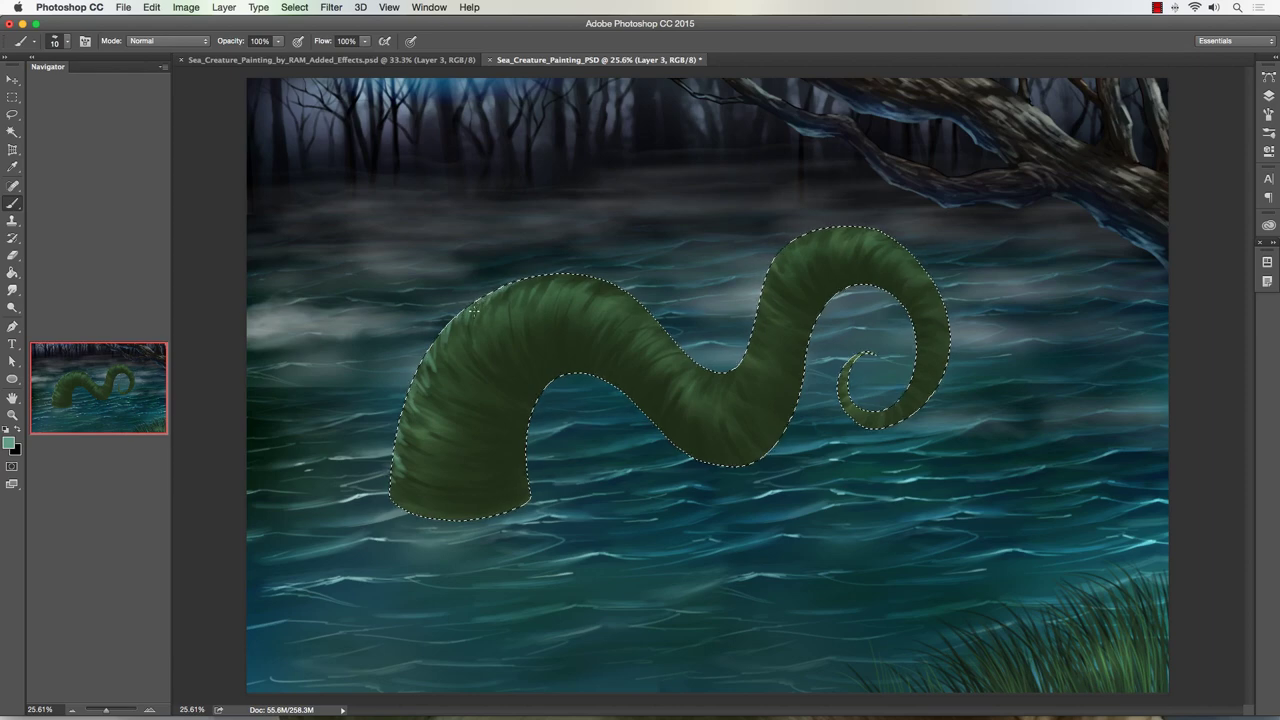
Step: Nudge the brush size, then show the Layers panel with Layer 3 above Layer 2 and Background
{"action": "key", "text": "bracketleft"}
{"action": "key", "text": "bracketleft"}
{"action": "key", "text": "bracketright"}
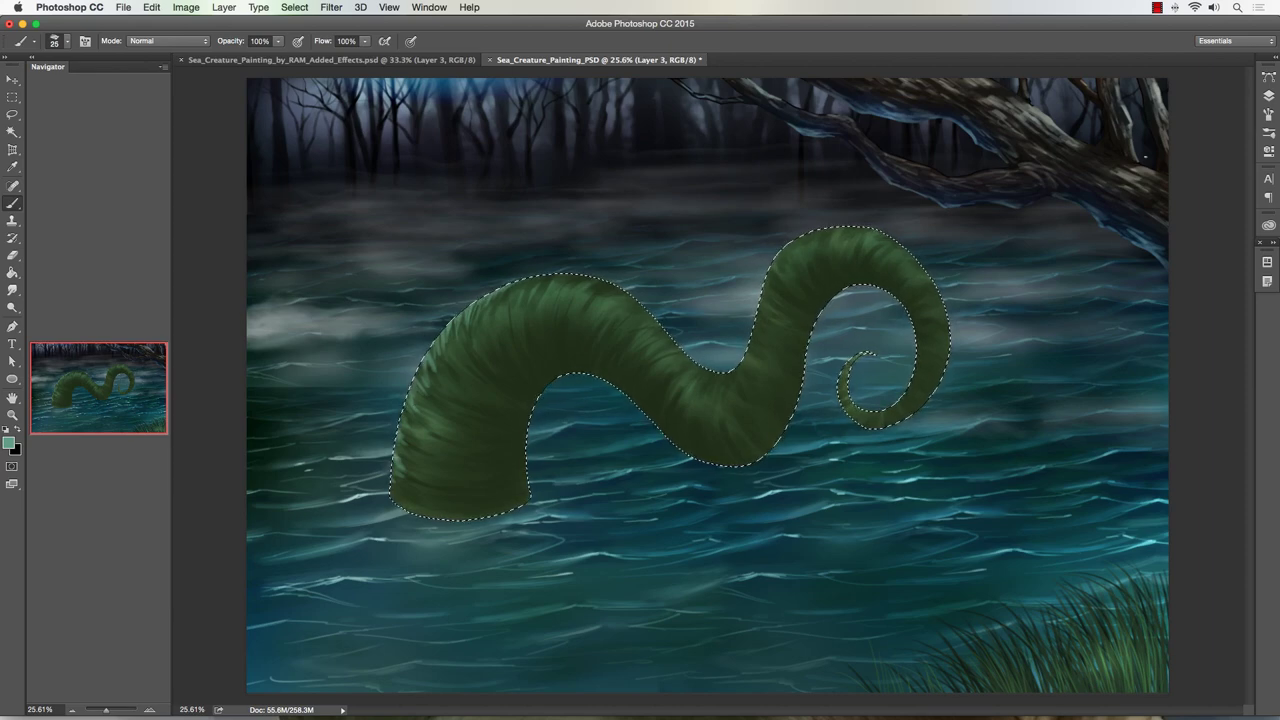
{"action": "left_click", "coordinate": [1268, 95]}
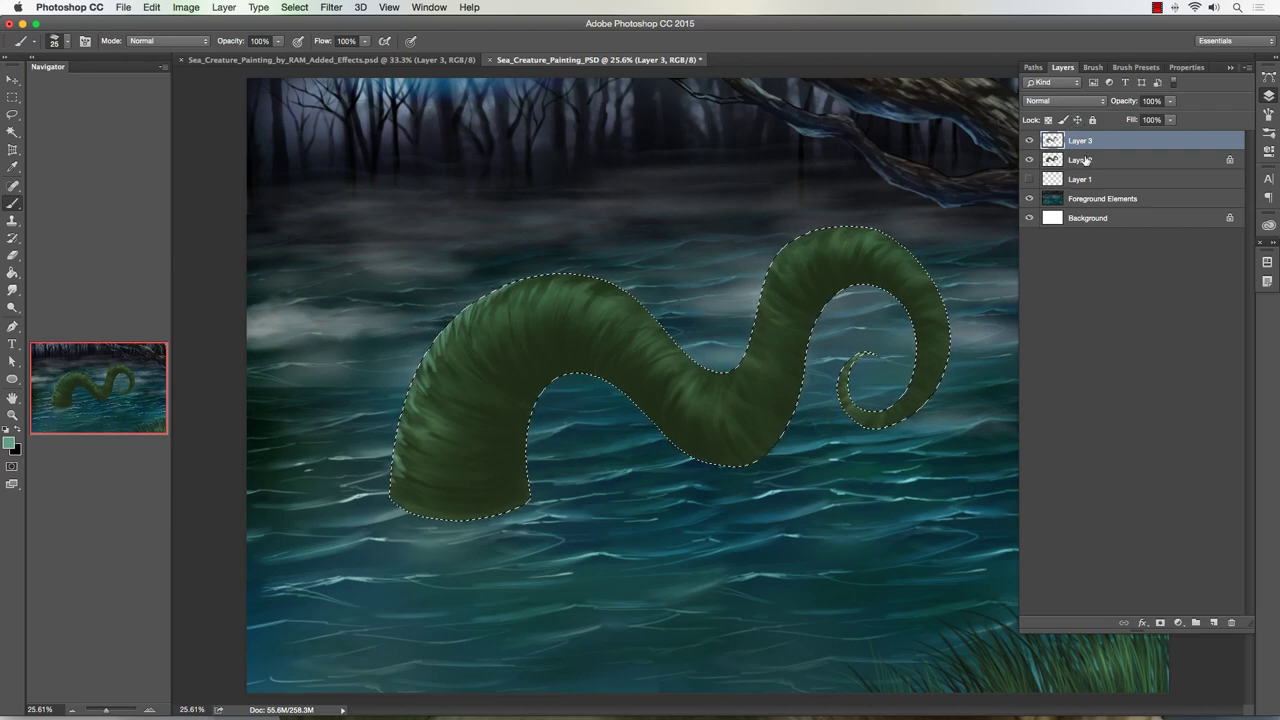
Step: Try Overlay, Color and Multiply blend modes on the tentacle's Layer 3
{"action": "left_click", "coordinate": [1068, 104]}
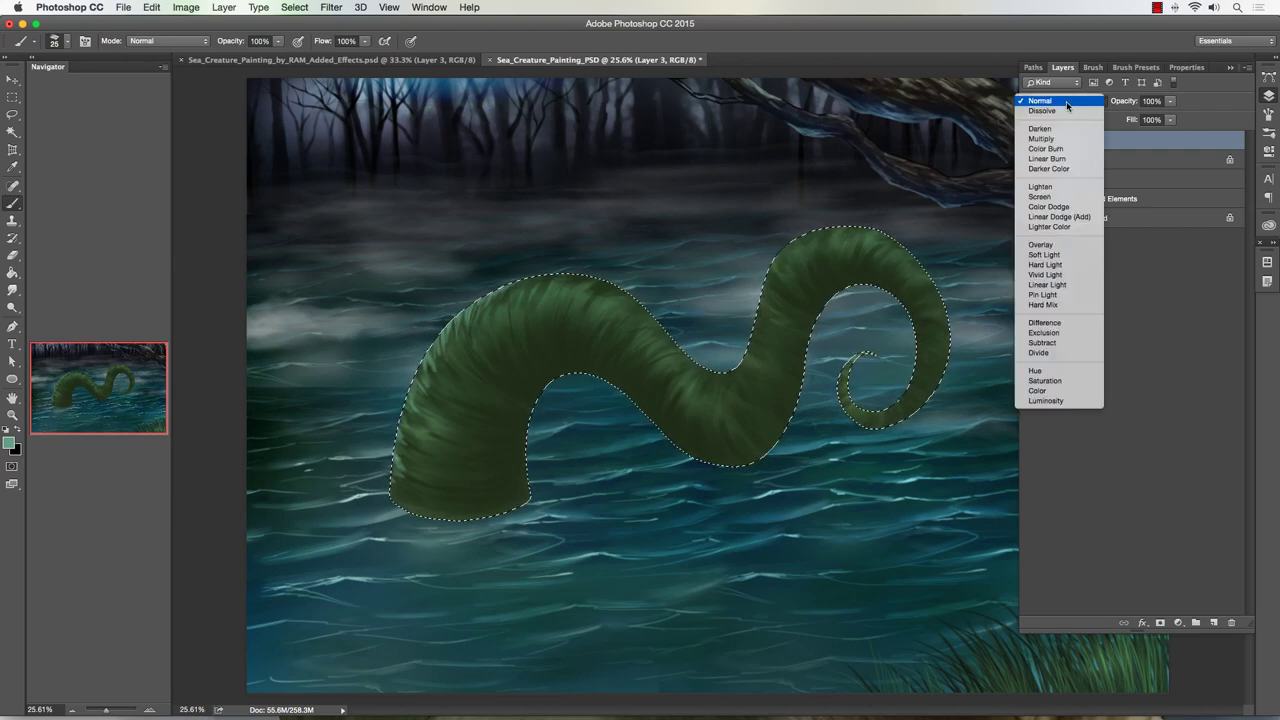
{"action": "scroll", "coordinate": [1060, 251], "scroll_direction": "down", "scroll_amount": 1}
{"action": "left_click", "coordinate": [1060, 249]}
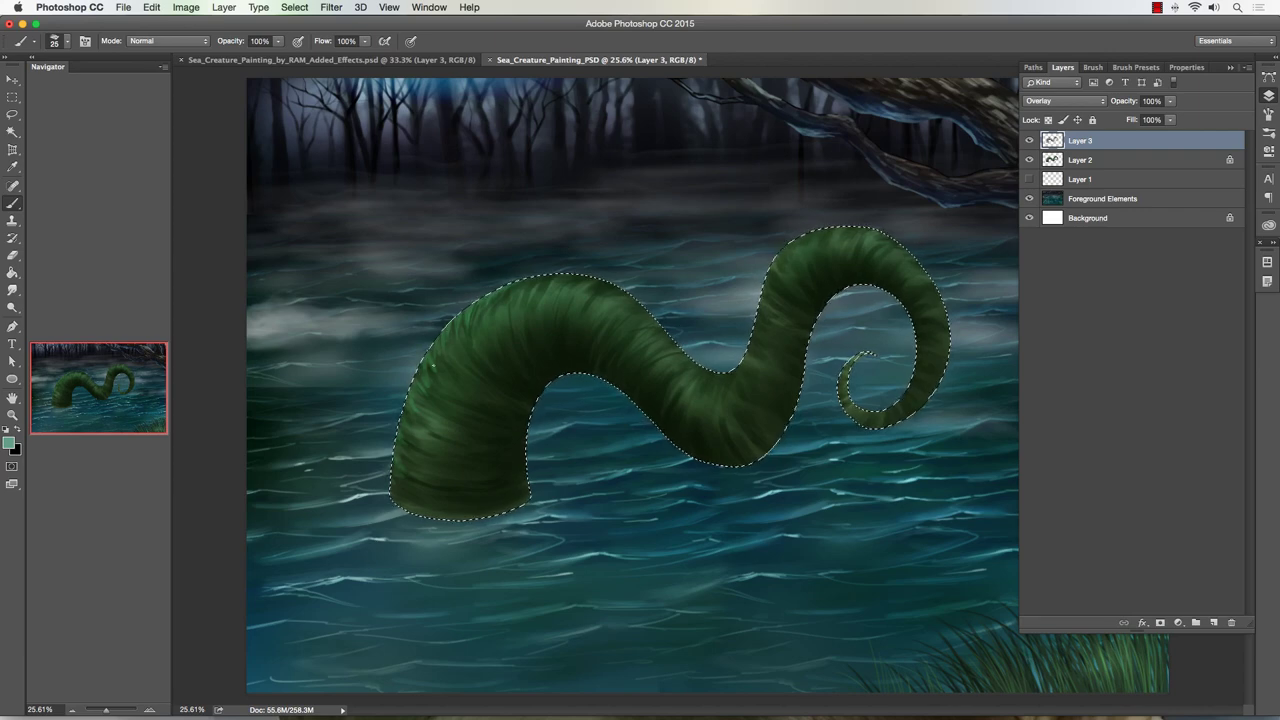
{"action": "left_click", "coordinate": [1060, 101]}
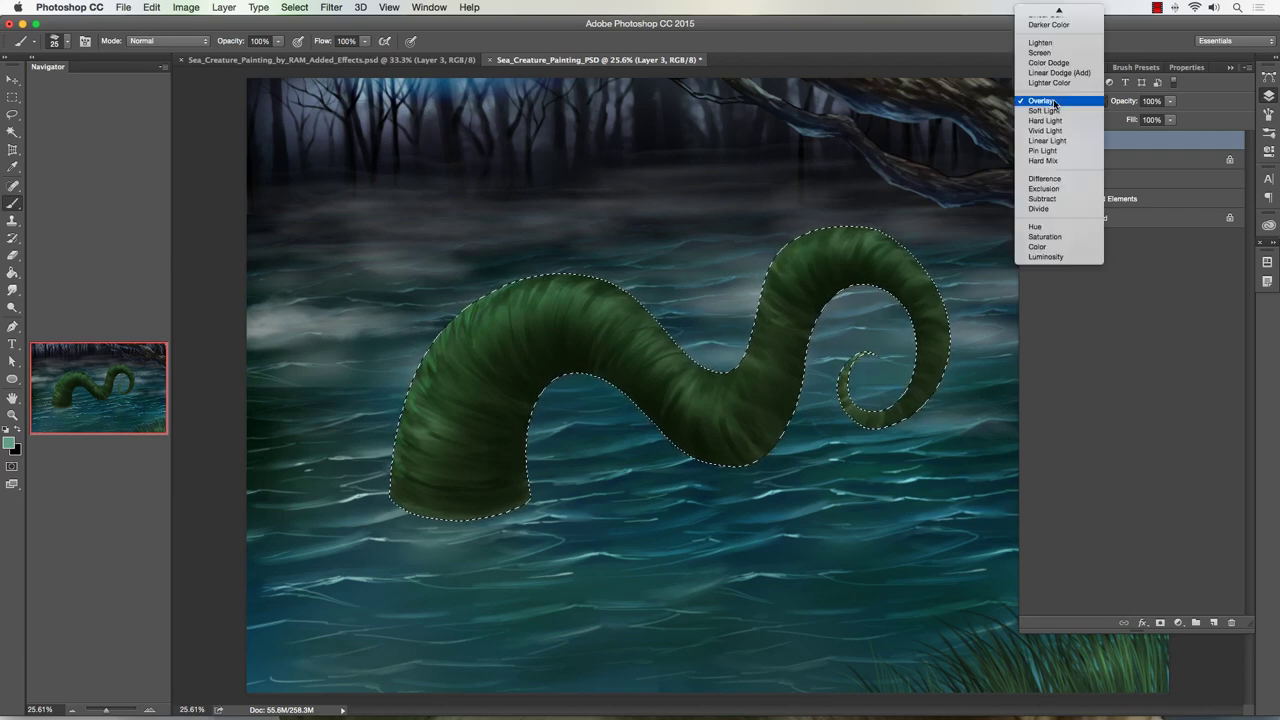
{"action": "left_click", "coordinate": [1033, 247]}
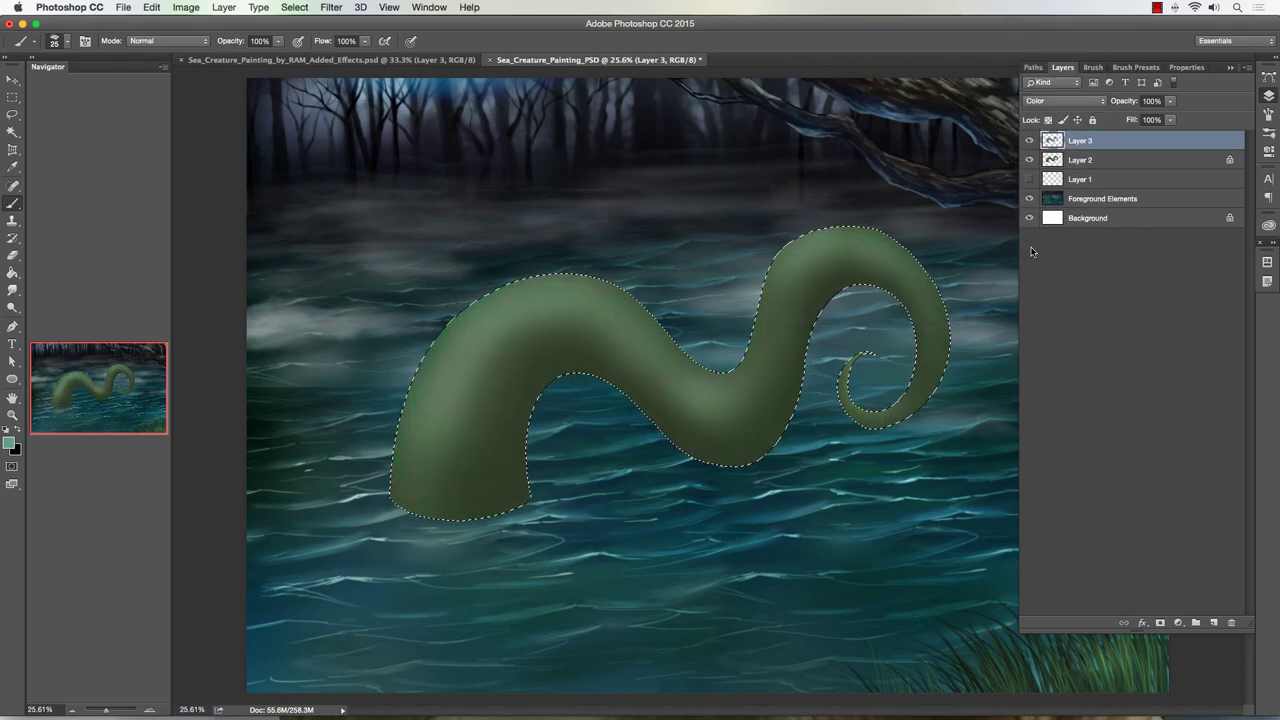
{"action": "left_click", "coordinate": [1066, 103]}
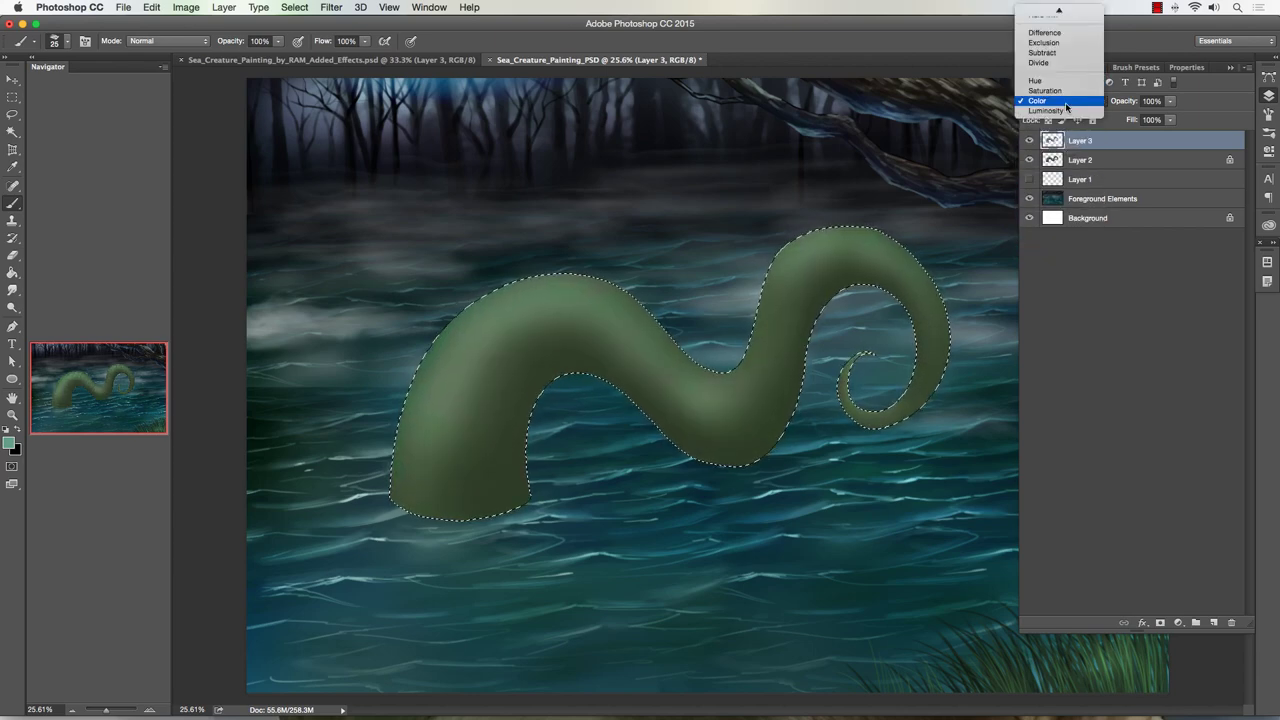
{"action": "mouse_move", "coordinate": [1069, 5]}
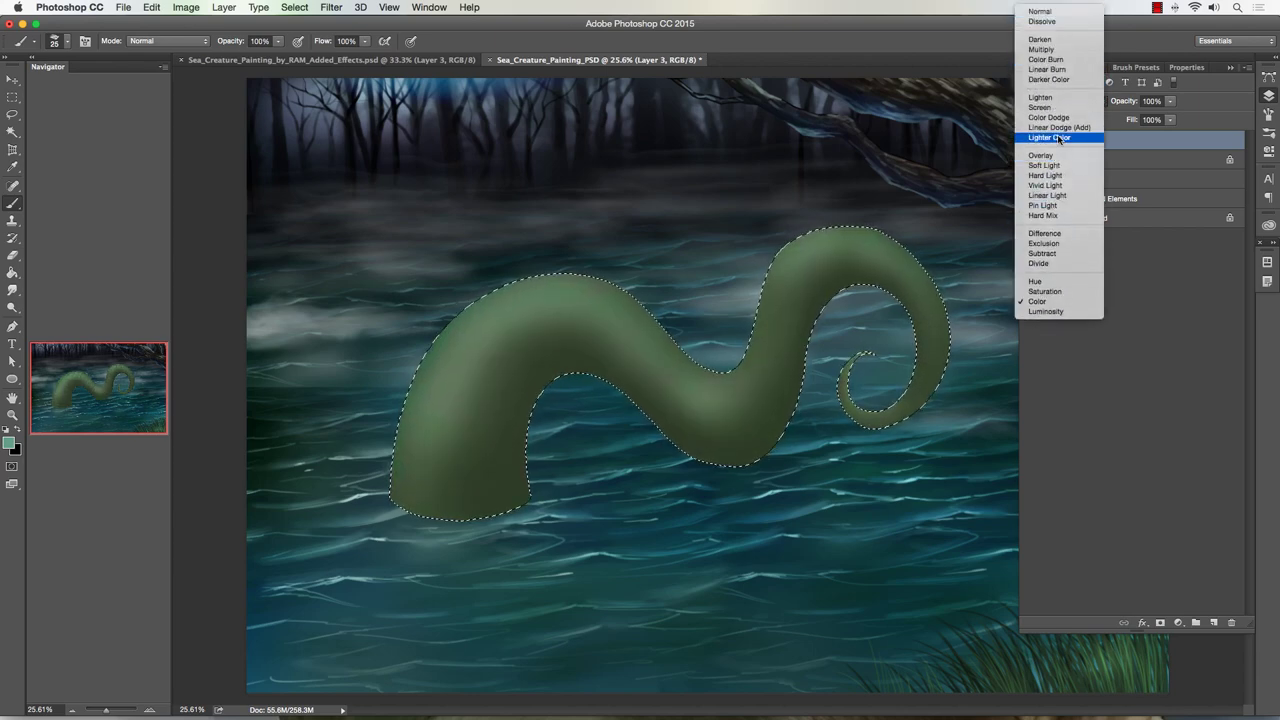
{"action": "left_click", "coordinate": [1056, 52]}
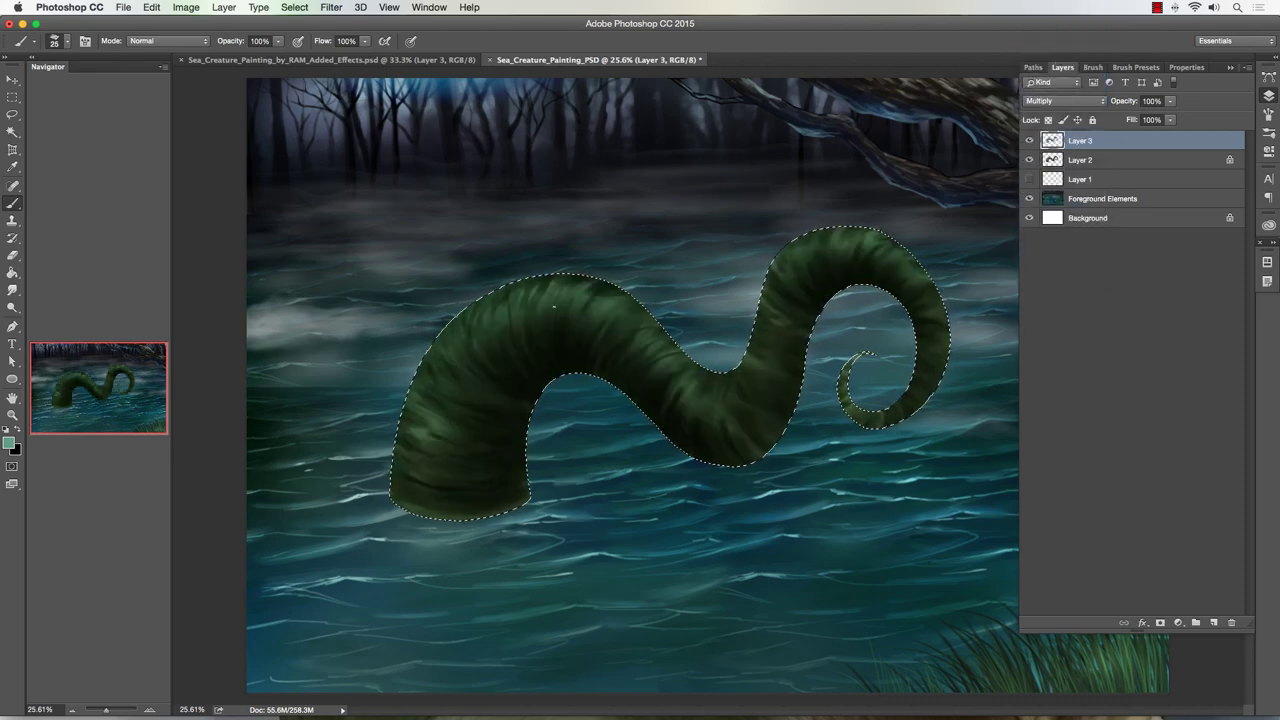
Step: Compare Overlay again, settle Layer 3 on Normal blending, and collapse the Layers panel
{"action": "left_click", "coordinate": [1058, 100]}
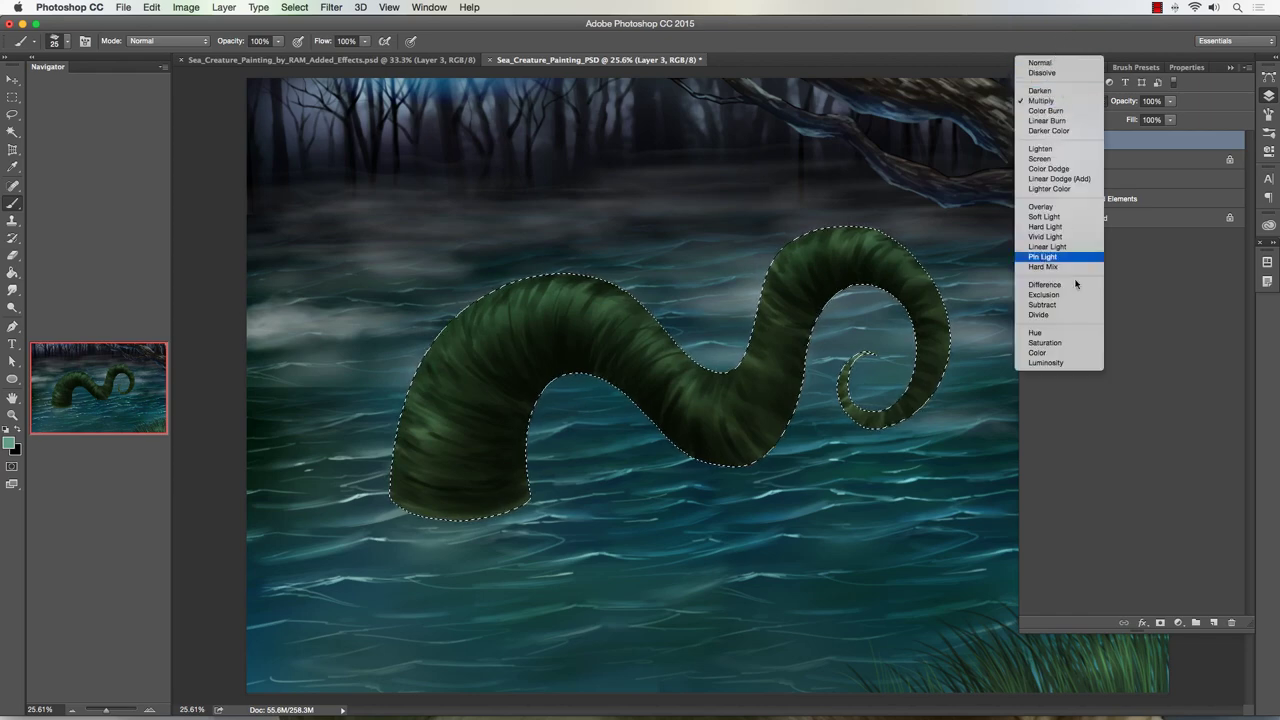
{"action": "left_click", "coordinate": [1075, 207]}
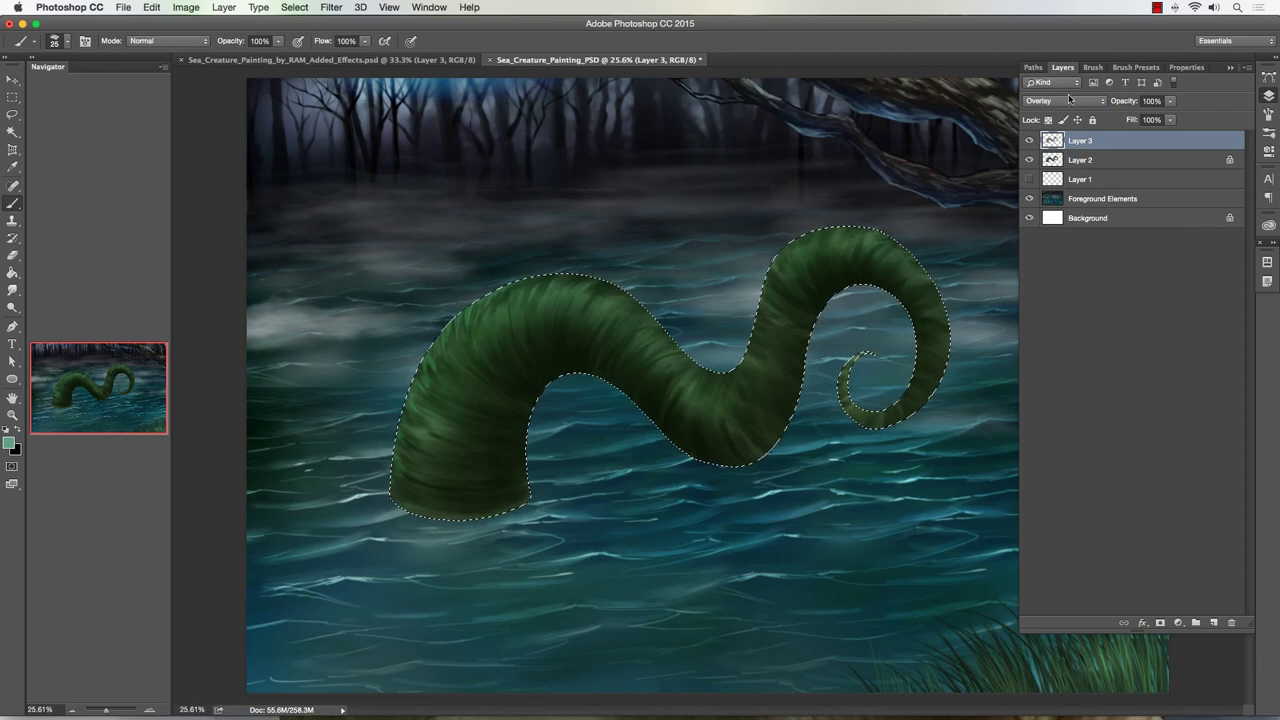
{"action": "left_click", "coordinate": [1068, 96]}
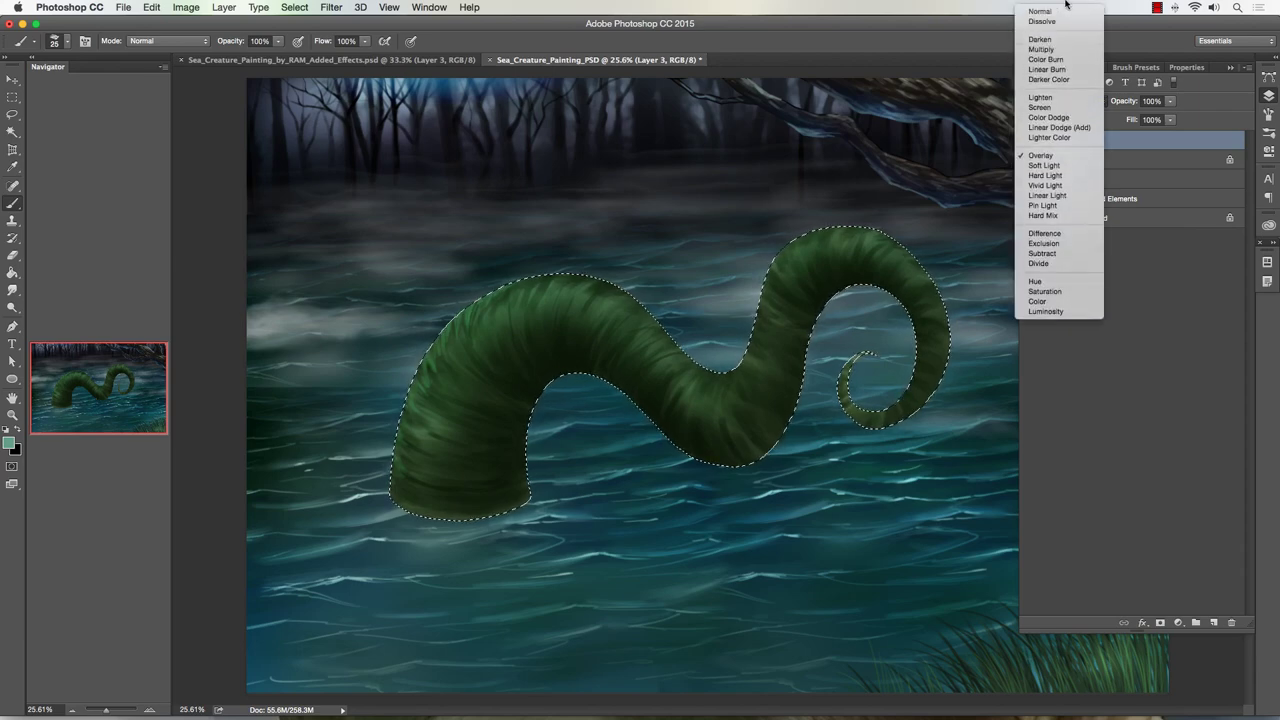
{"action": "left_click", "coordinate": [1060, 12]}
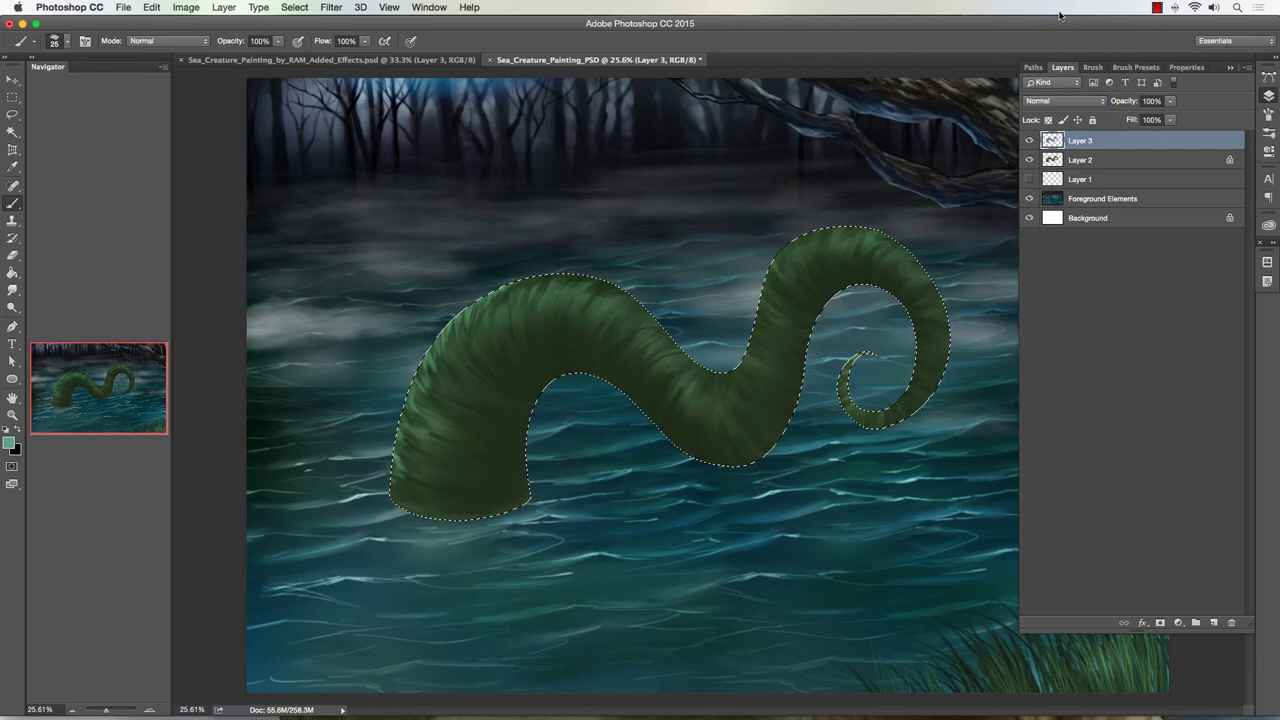
{"action": "left_click", "coordinate": [1269, 96]}
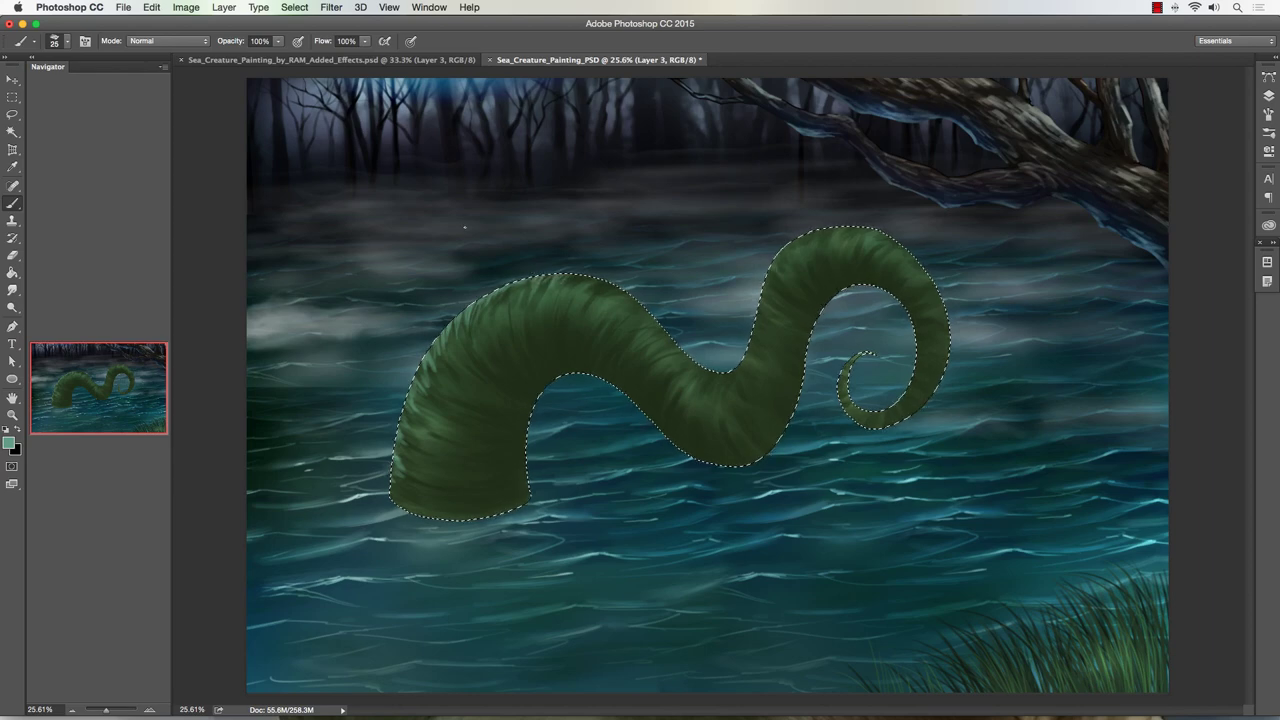
Step: Fine-tune brush size, paint a faint stroke along the curled tail's left edge, and swap colours
{"action": "key", "text": "bracketright"}
{"action": "key", "text": "bracketleft"}
{"action": "key", "text": "bracketleft"}
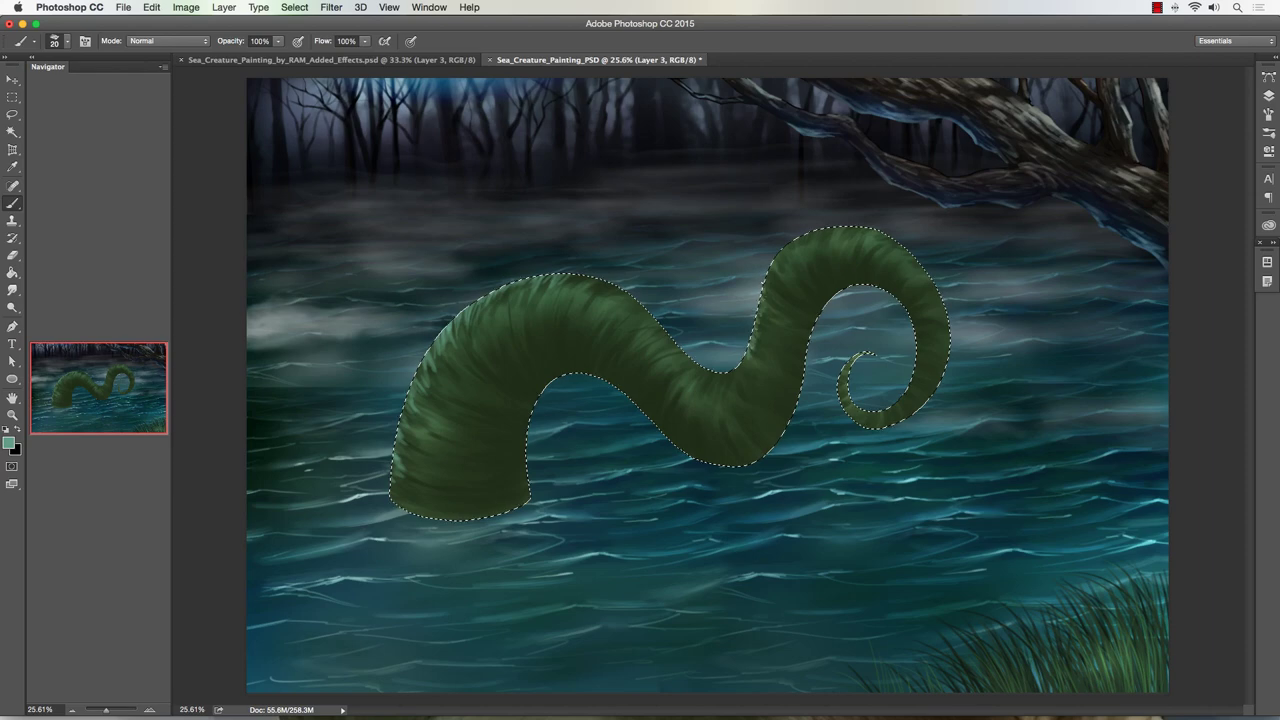
{"action": "key", "text": "bracketright"}
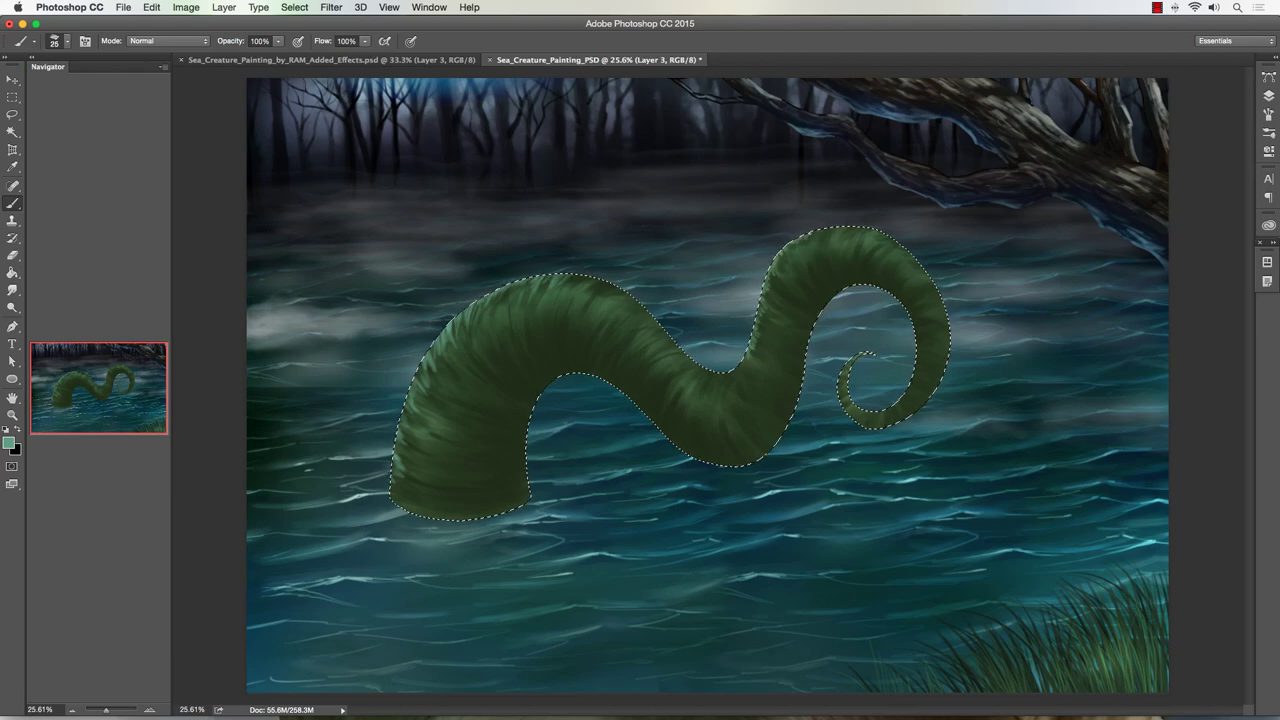
{"action": "key", "text": "bracketleft"}
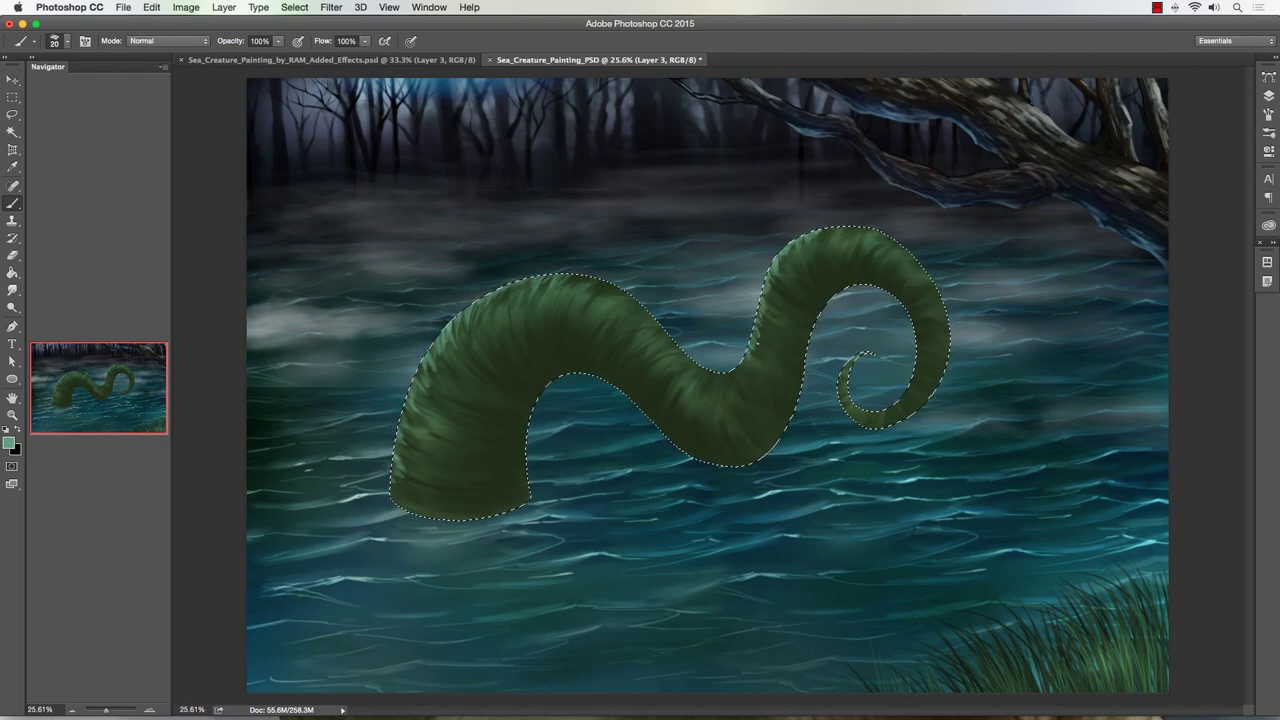
{"action": "key", "text": "bracketright"}
{"action": "key", "text": "bracketleft"}
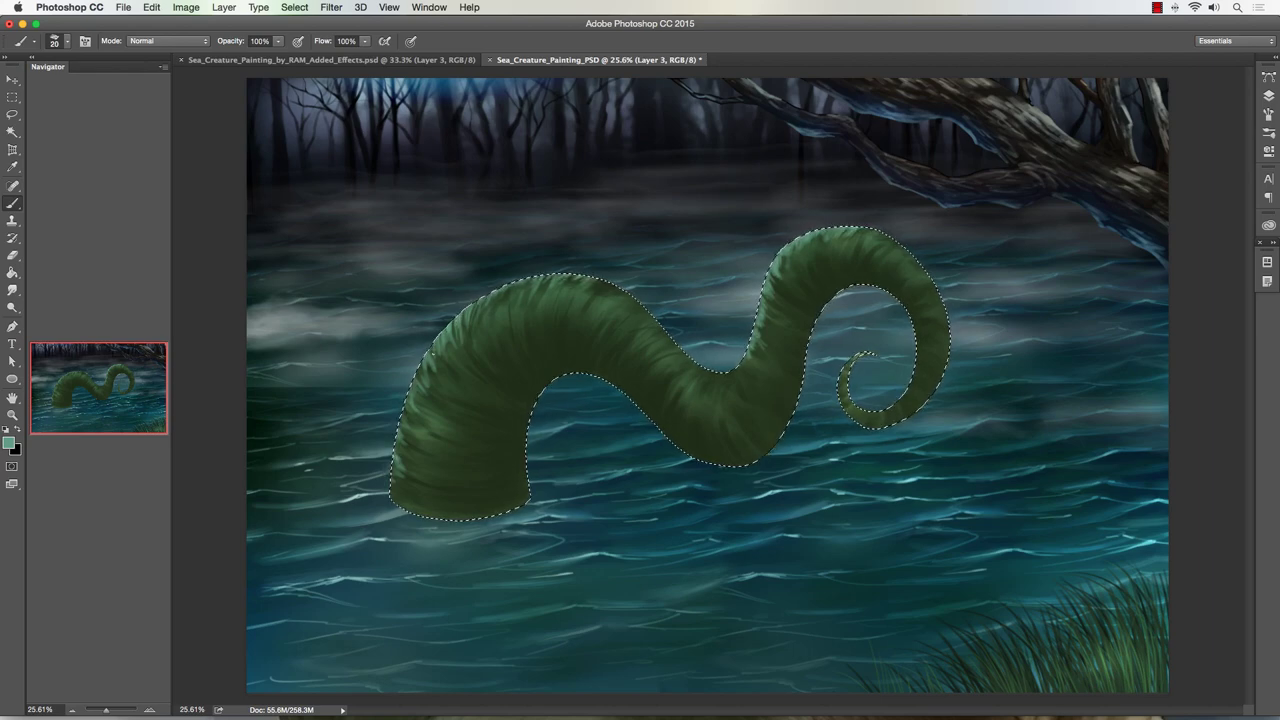
{"action": "key", "text": "bracketright"}
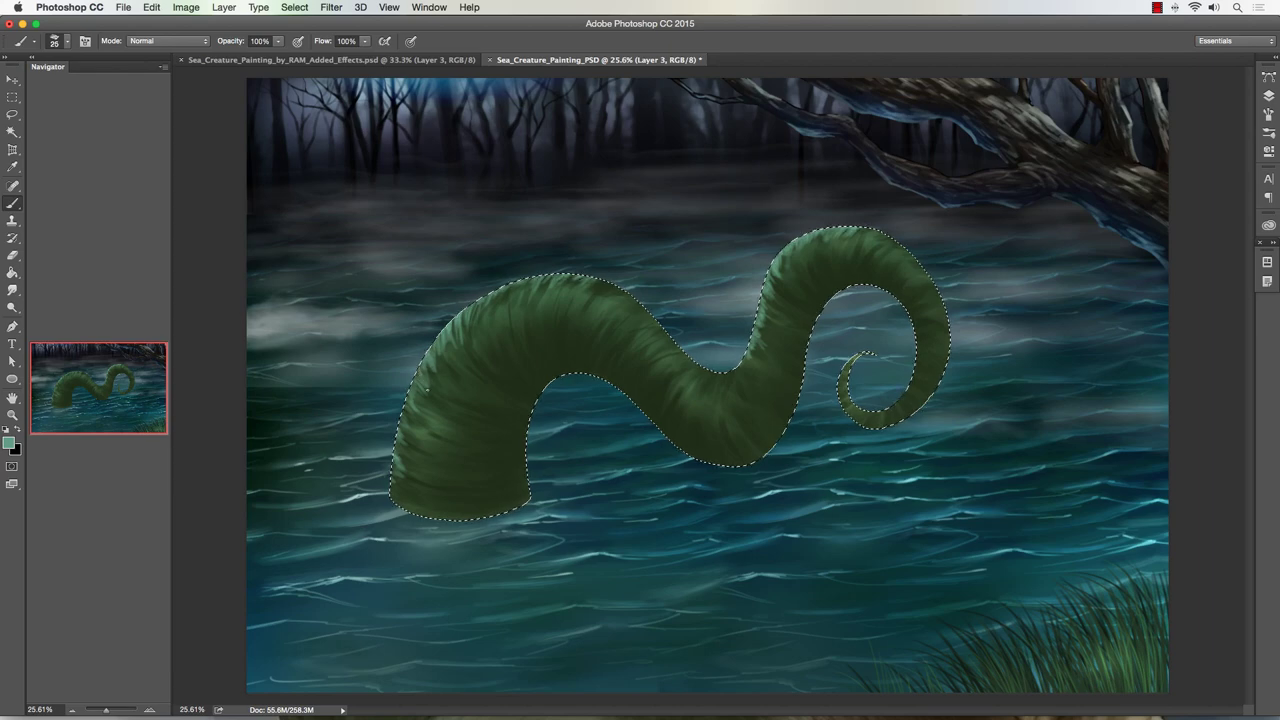
{"action": "mouse_move", "coordinate": [435, 386]}
{"action": "left_mouse_down"}
{"action": "mouse_move", "coordinate": [404, 400]}
{"action": "mouse_move", "coordinate": [406, 420]}
{"action": "left_mouse_up"}
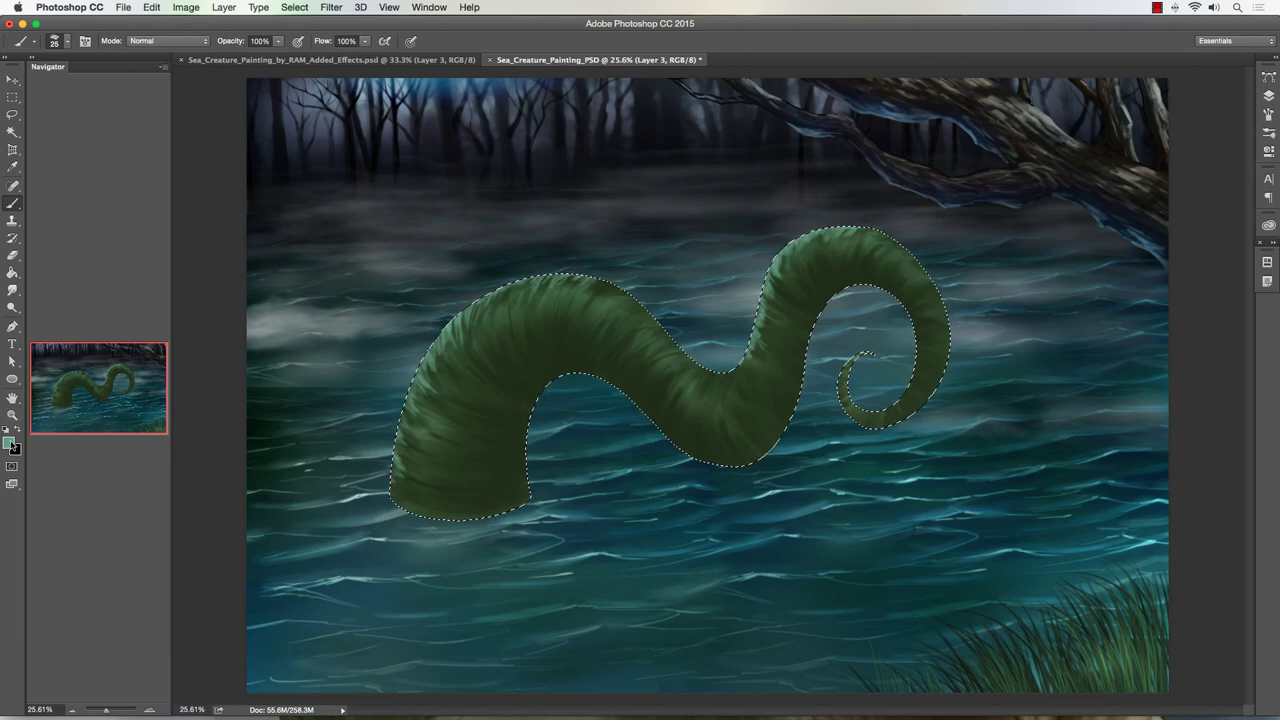
{"action": "left_click", "coordinate": [17, 429]}
Step: Try a 500-px Soft Shadow Brush highlight on the hump's left edge, then undo it
{"action": "left_click", "coordinate": [9, 442]}
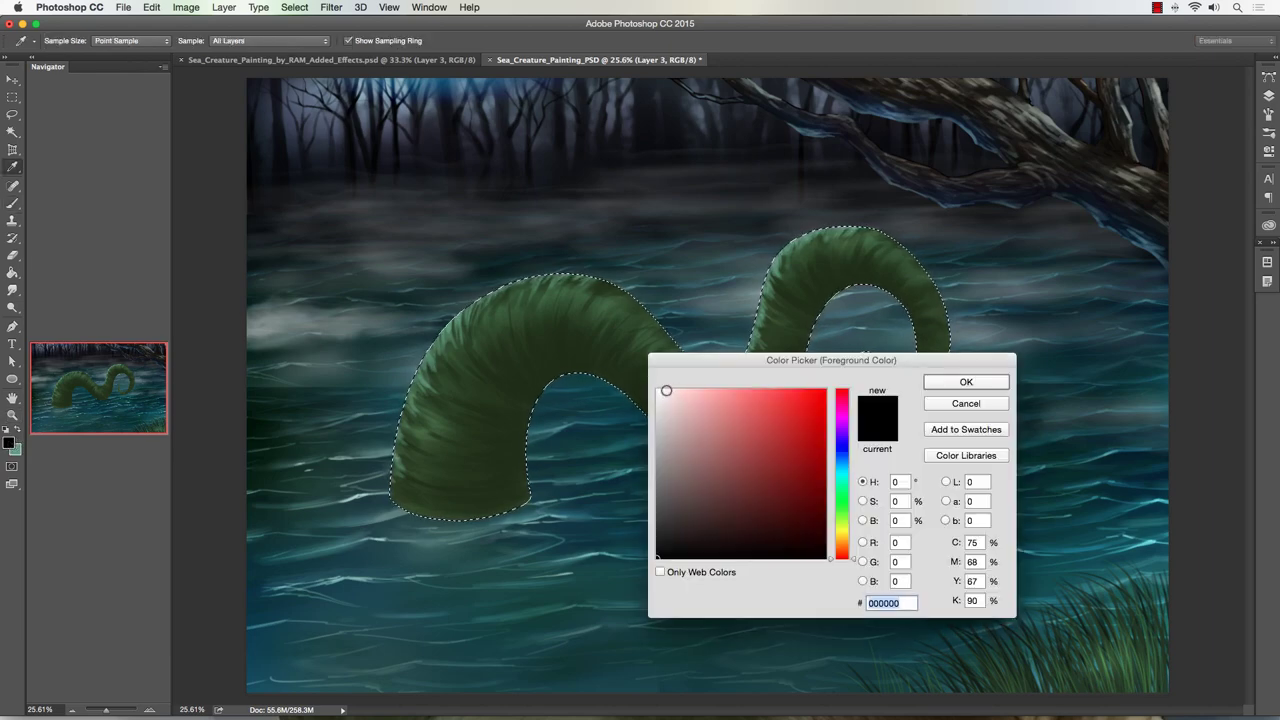
{"action": "key", "text": "Return"}
{"action": "left_click", "coordinate": [62, 41]}
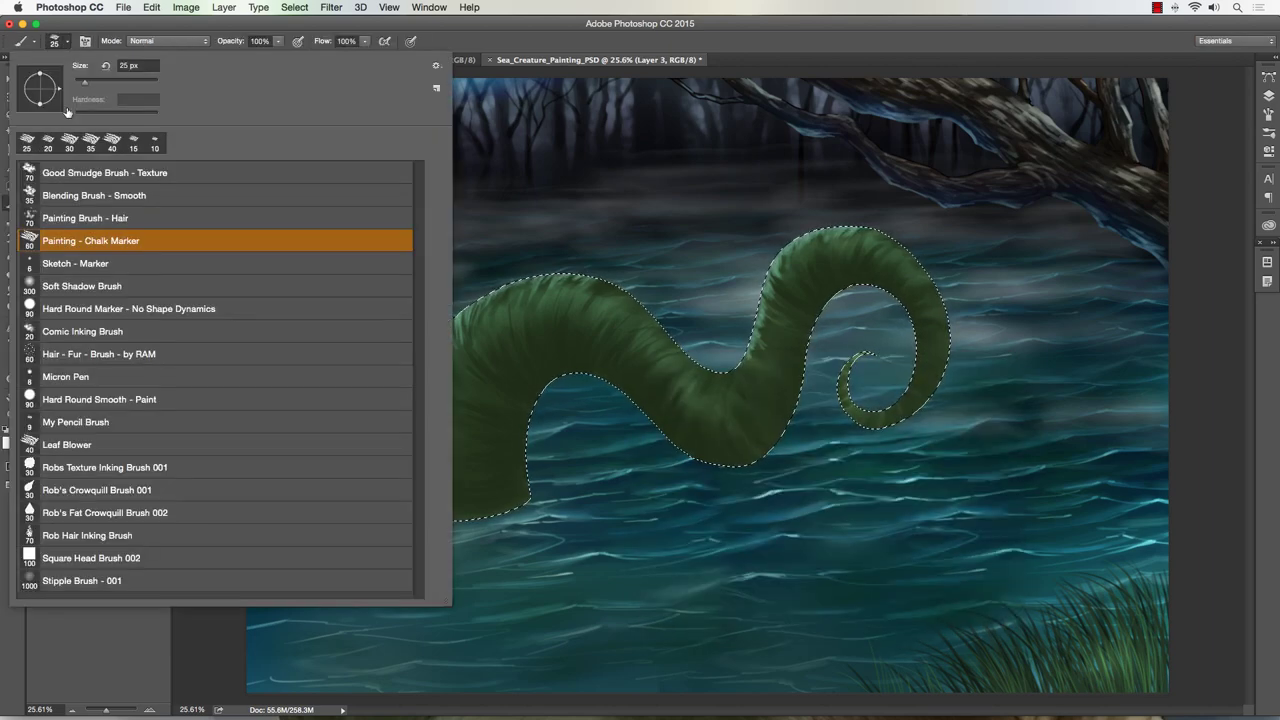
{"action": "left_click", "coordinate": [56, 288]}
{"action": "left_click", "coordinate": [493, 78]}
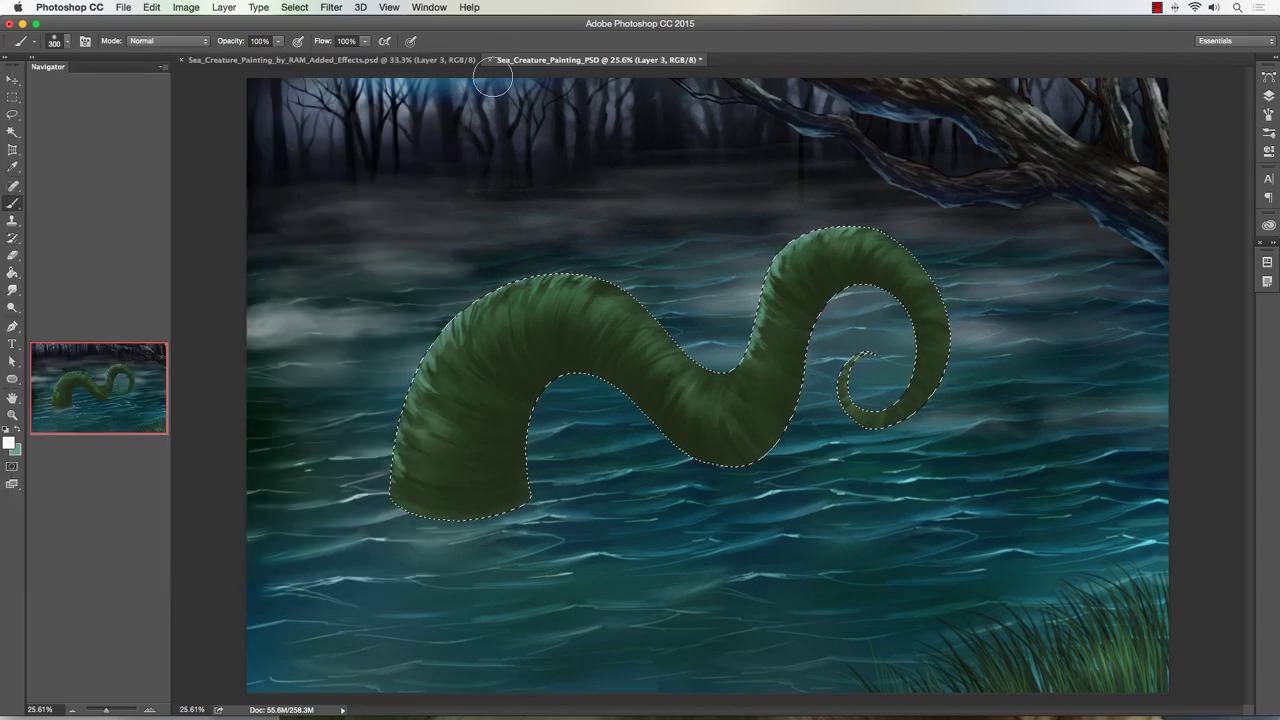
{"action": "key", "text": "bracketright"}
{"action": "key", "text": "bracketright"}
{"action": "left_click_drag", "start_coordinate": [509, 271], "coordinate": [366, 423]}
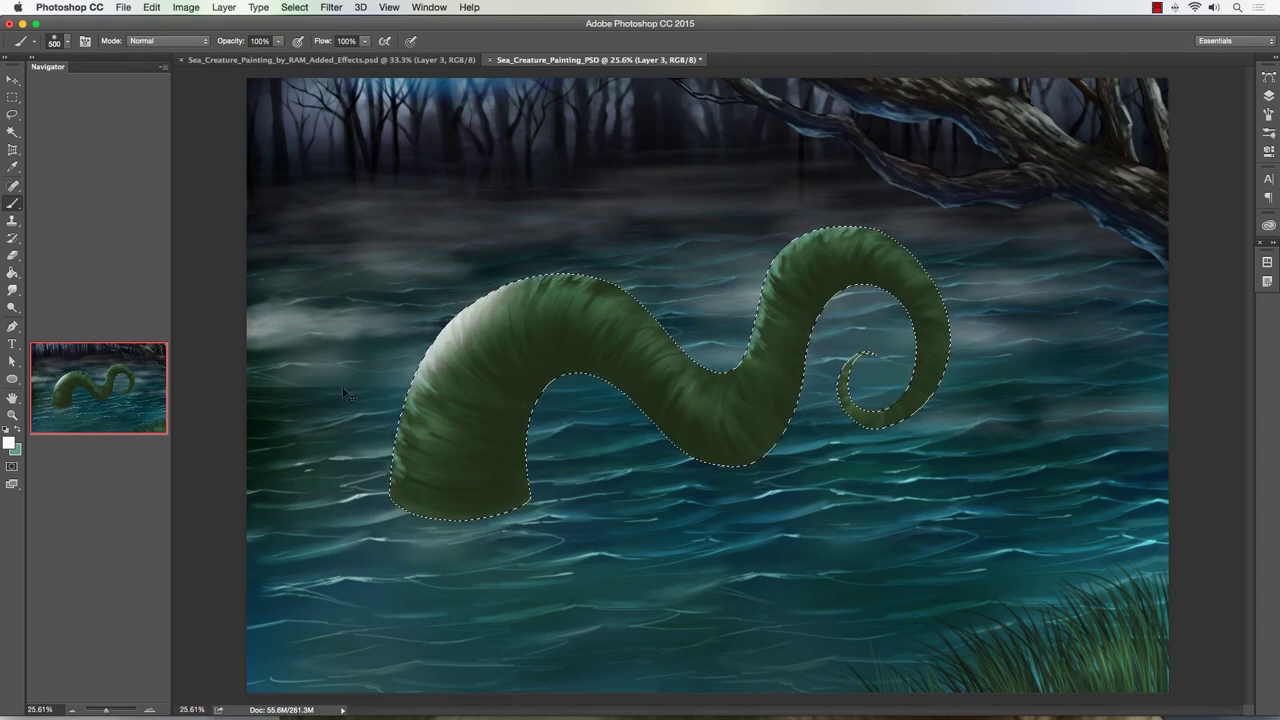
{"action": "key", "text": "super+z"}
Step: Lower brush opacity to 38%, paint soft highlights down the left hump, then undo them
{"action": "left_click", "coordinate": [278, 41]}
{"action": "left_click_drag", "start_coordinate": [270, 54], "coordinate": [233, 67]}
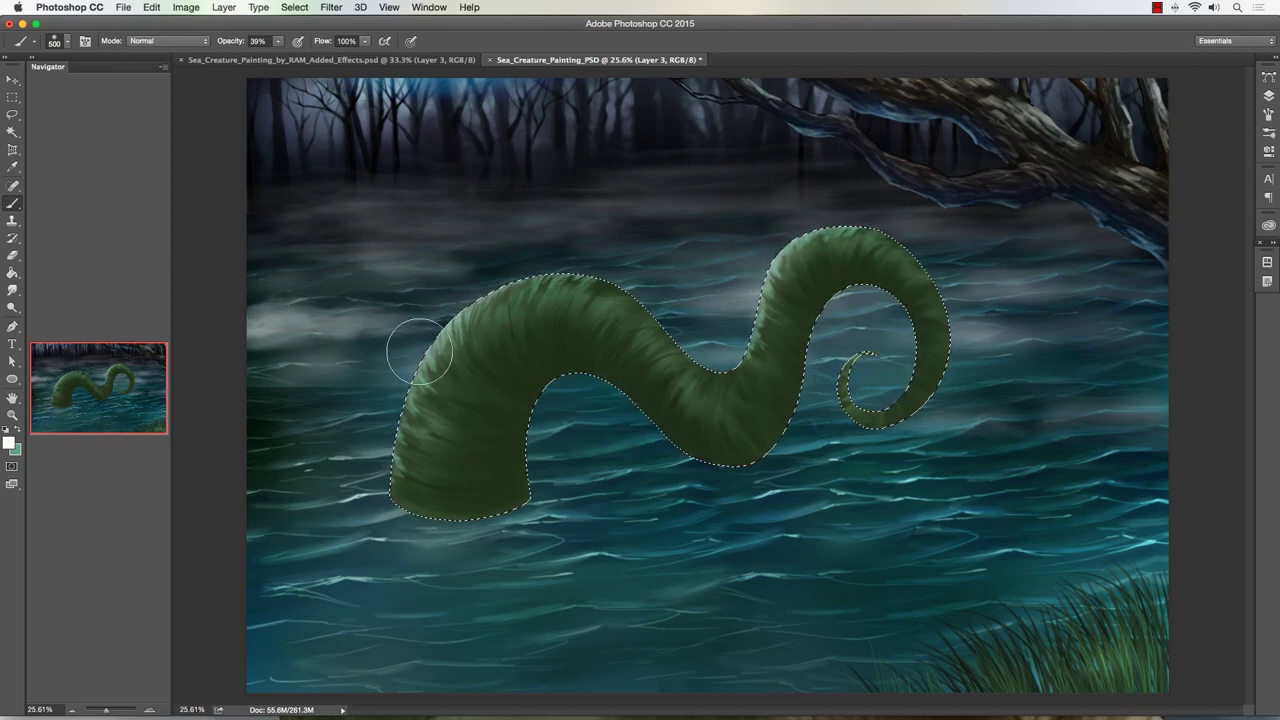
{"action": "mouse_move", "coordinate": [419, 352]}
{"action": "left_mouse_down"}
{"action": "mouse_move", "coordinate": [482, 363]}
{"action": "mouse_move", "coordinate": [546, 261]}
{"action": "mouse_move", "coordinate": [553, 293]}
{"action": "mouse_move", "coordinate": [525, 319]}
{"action": "mouse_move", "coordinate": [581, 317]}
{"action": "mouse_move", "coordinate": [451, 430]}
{"action": "mouse_move", "coordinate": [423, 531]}
{"action": "left_mouse_up"}
{"action": "key", "text": "bracketleft"}
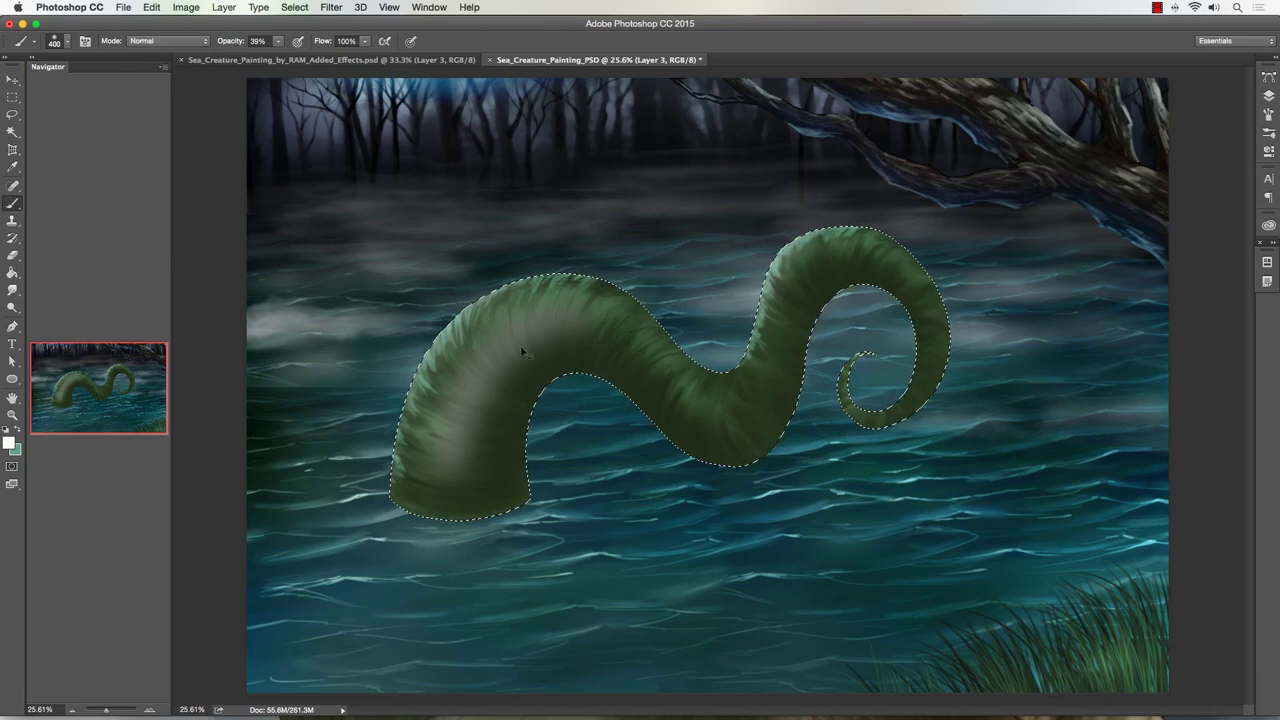
{"action": "mouse_move", "coordinate": [557, 329]}
{"action": "left_mouse_down"}
{"action": "mouse_move", "coordinate": [488, 409]}
{"action": "mouse_move", "coordinate": [483, 529]}
{"action": "left_mouse_up"}
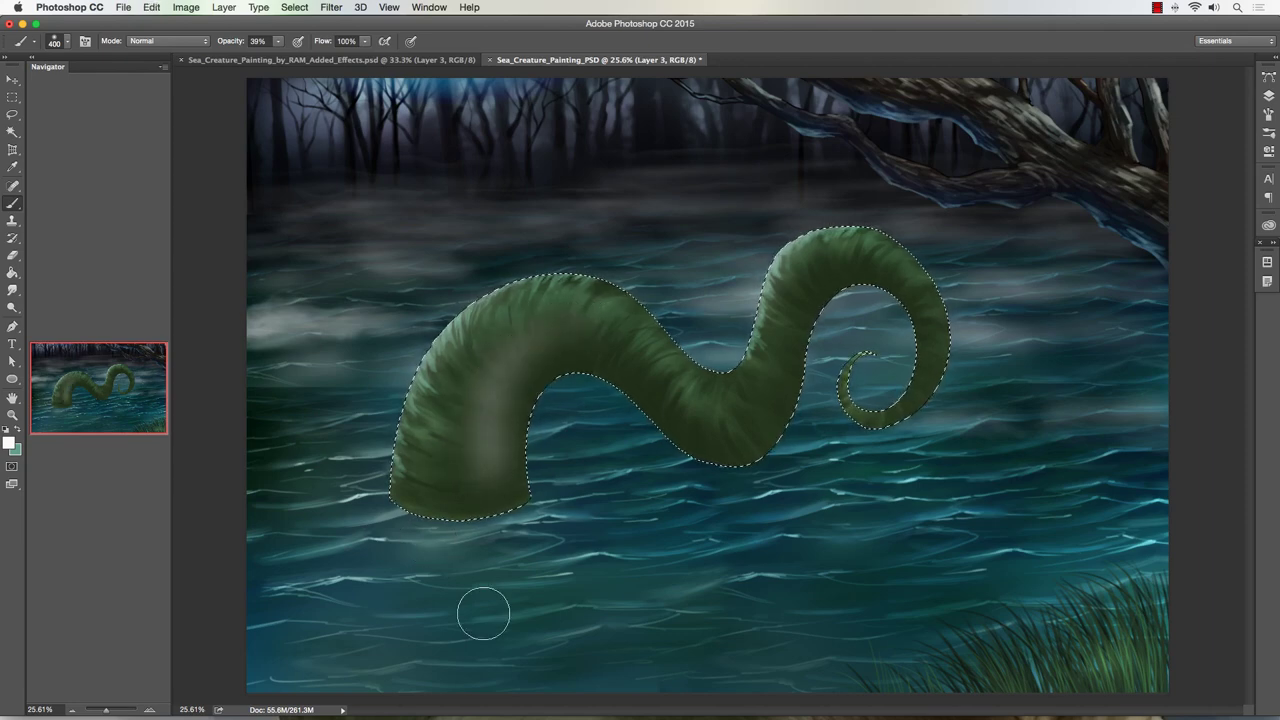
{"action": "key", "text": "super+z"}
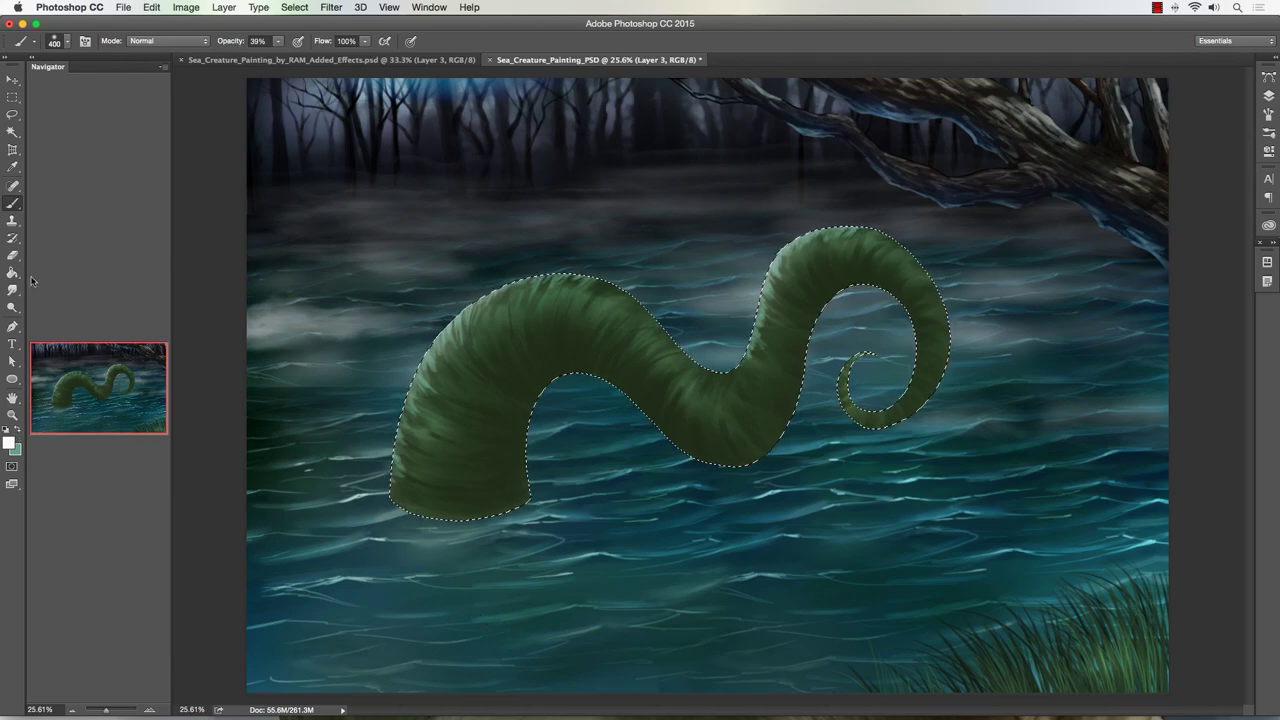
Step: Set a Painting - Chalk Marker brush at 100% opacity, size 40, remove white dabs, restore sea-green
{"action": "left_click", "coordinate": [68, 43]}
{"action": "left_click", "coordinate": [60, 242]}
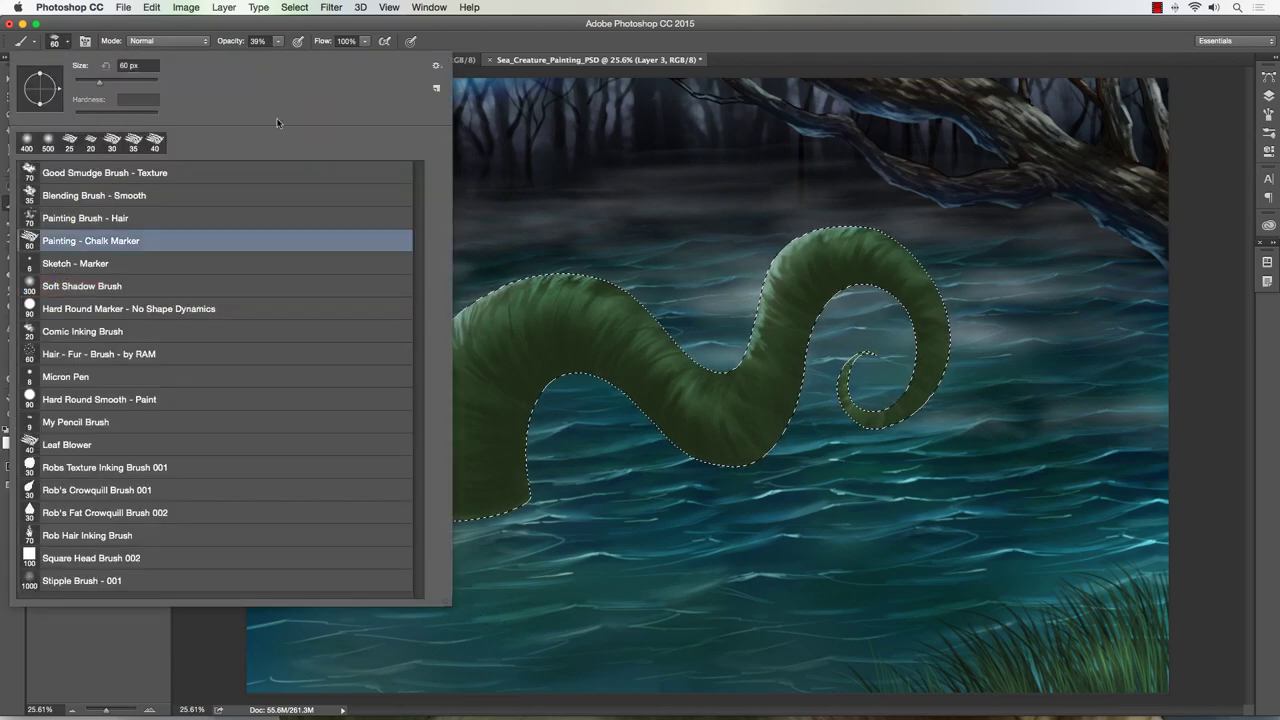
{"action": "key", "text": "Return"}
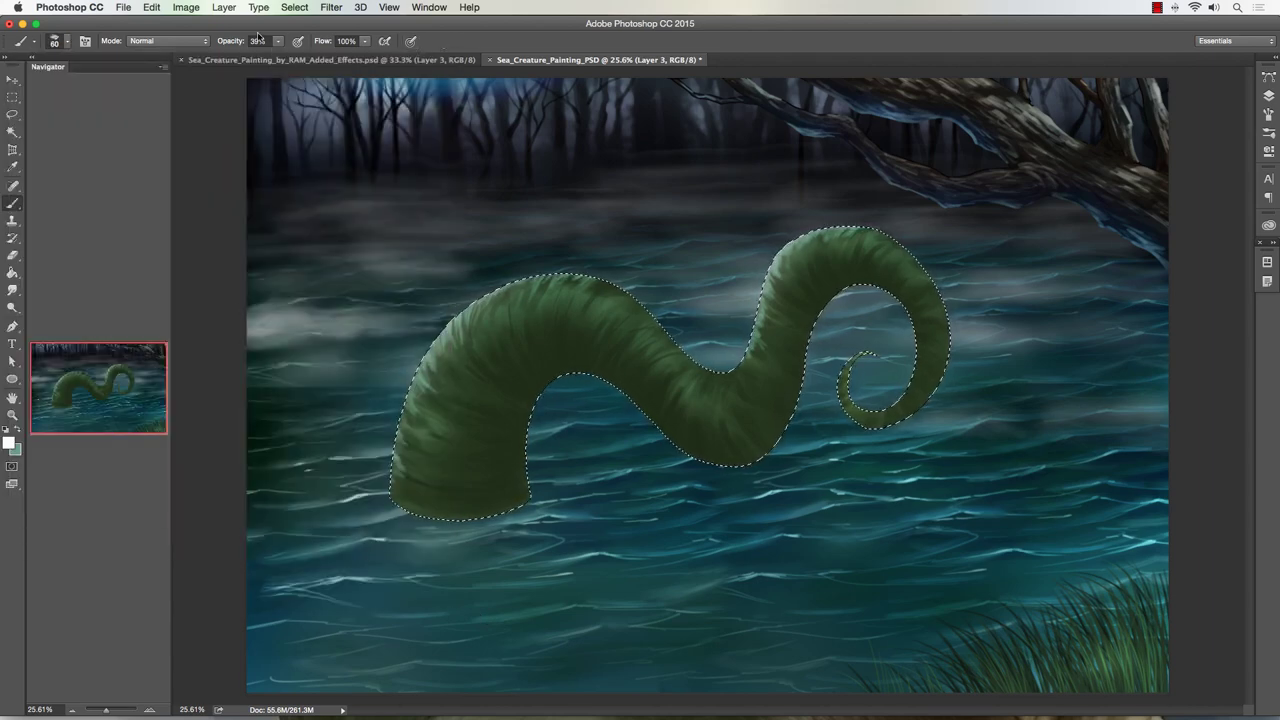
{"action": "left_click", "coordinate": [278, 42]}
{"action": "left_click_drag", "start_coordinate": [279, 53], "coordinate": [330, 68]}
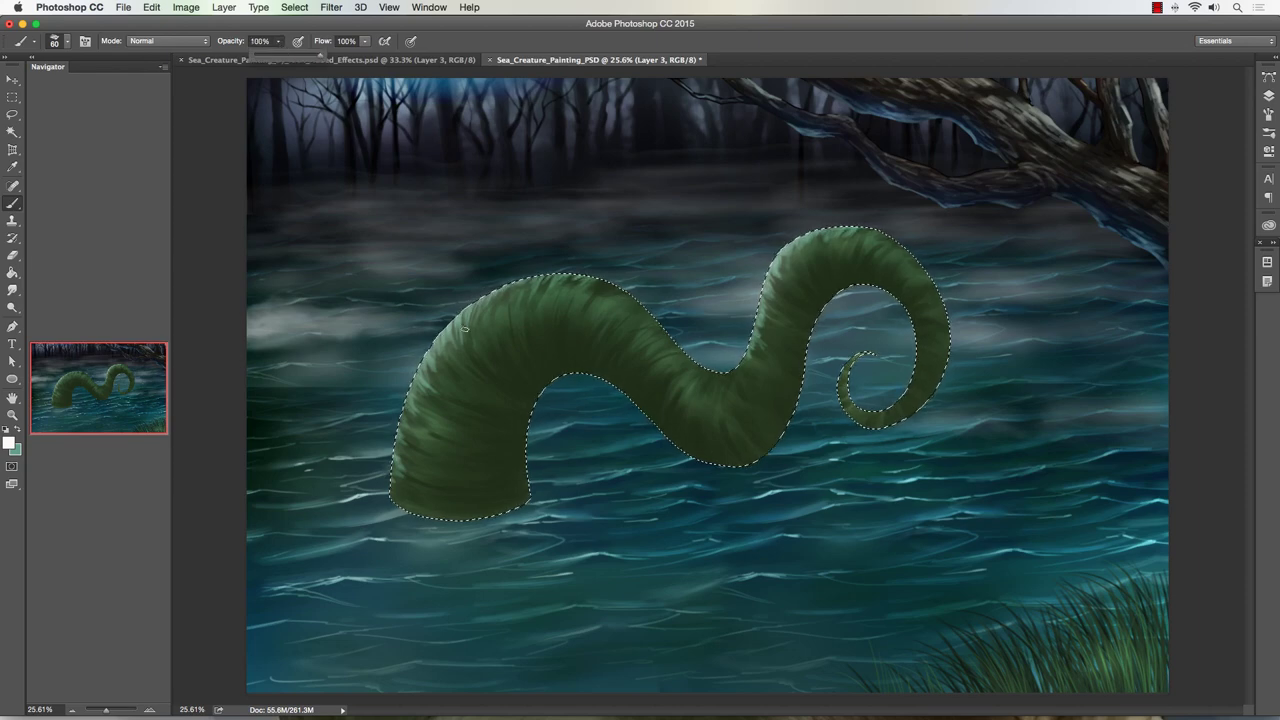
{"action": "key", "text": "bracketleft"}
{"action": "key", "text": "bracketleft"}
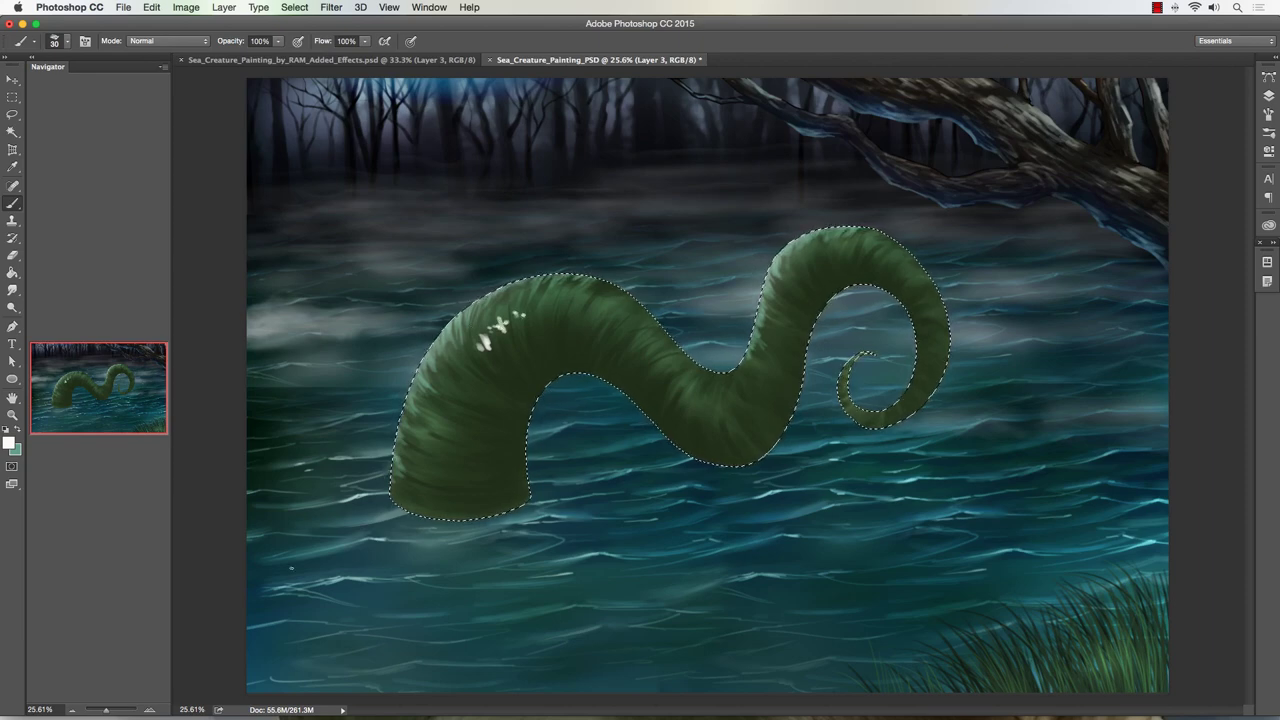
{"action": "key", "text": "super+z"}
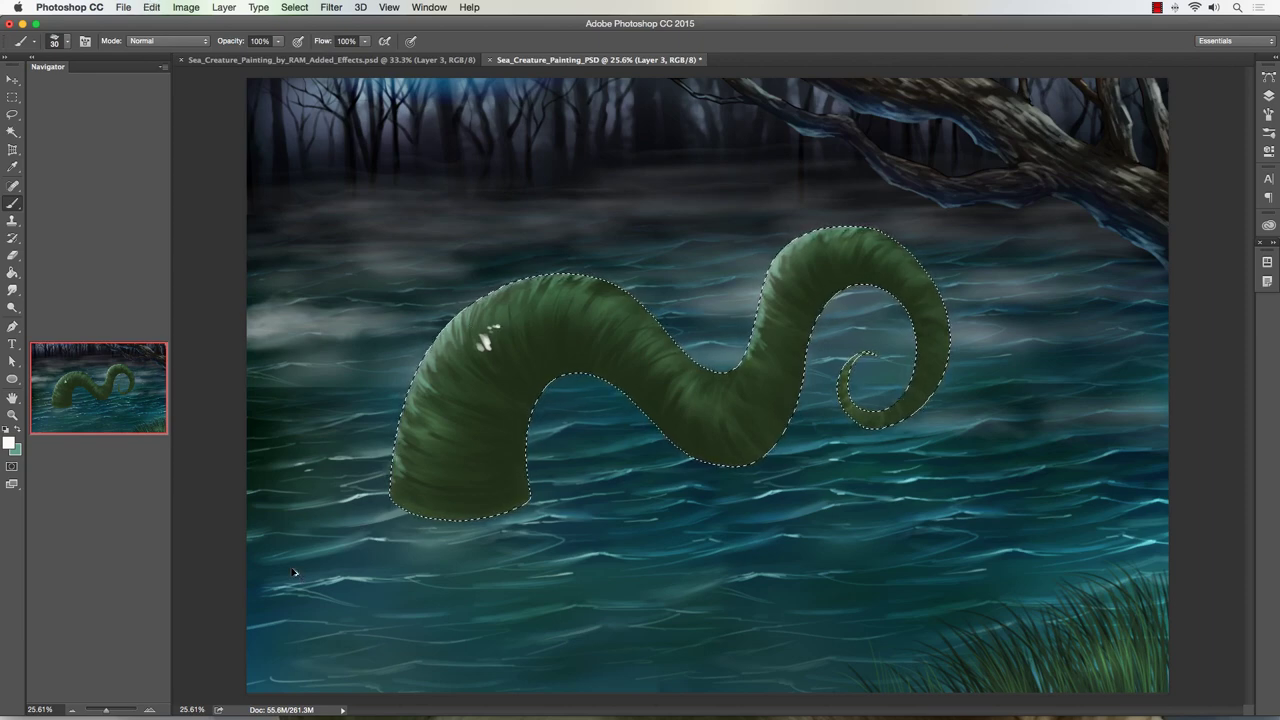
{"action": "key", "text": "super+alt+z"}
{"action": "key", "text": "super+alt+z"}
{"action": "key", "text": "super+alt+z"}
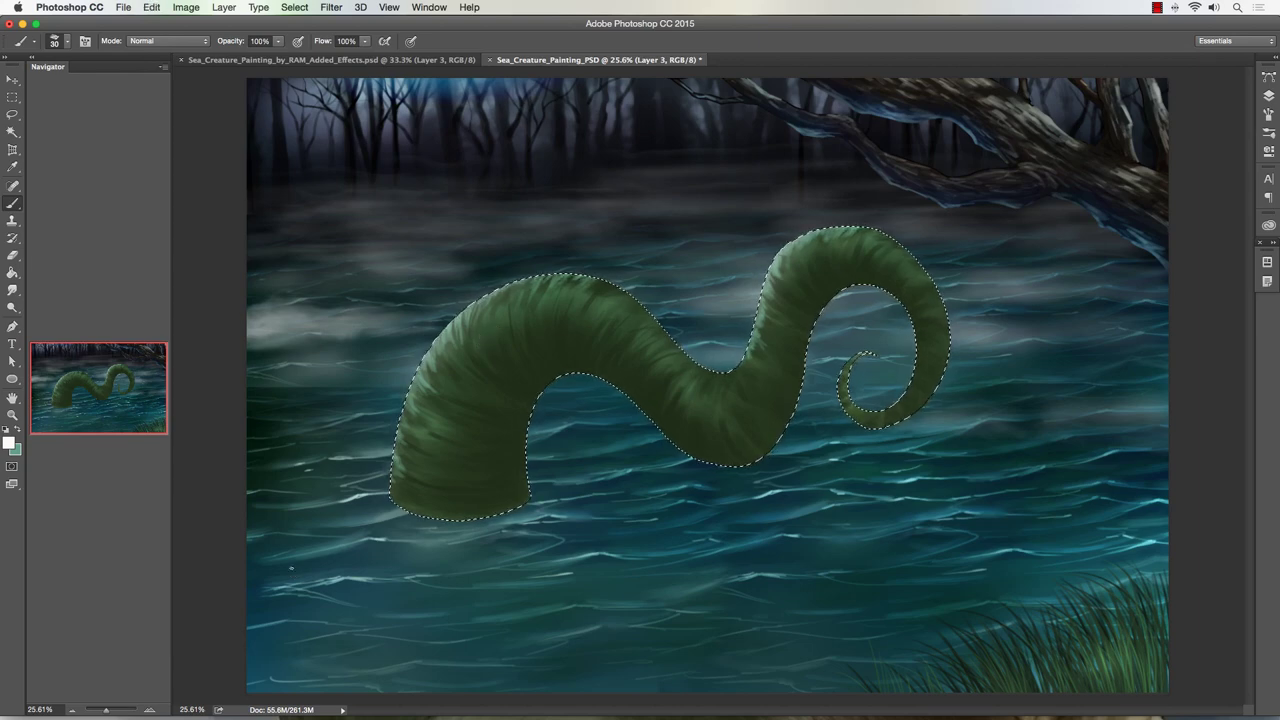
{"action": "left_click", "coordinate": [17, 430]}
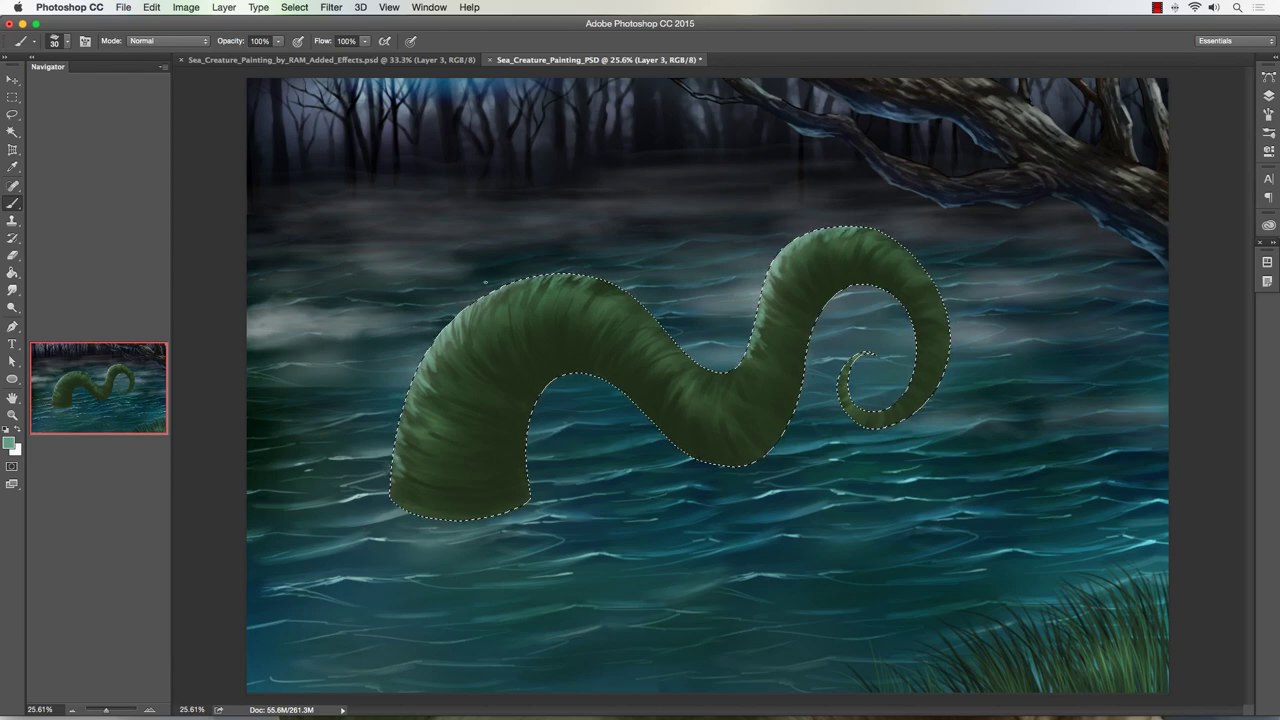
Step: Stroke light teal chalk bands along the tentacle, sizing the brush between 100 and 90
{"action": "key", "text": "bracketright"}
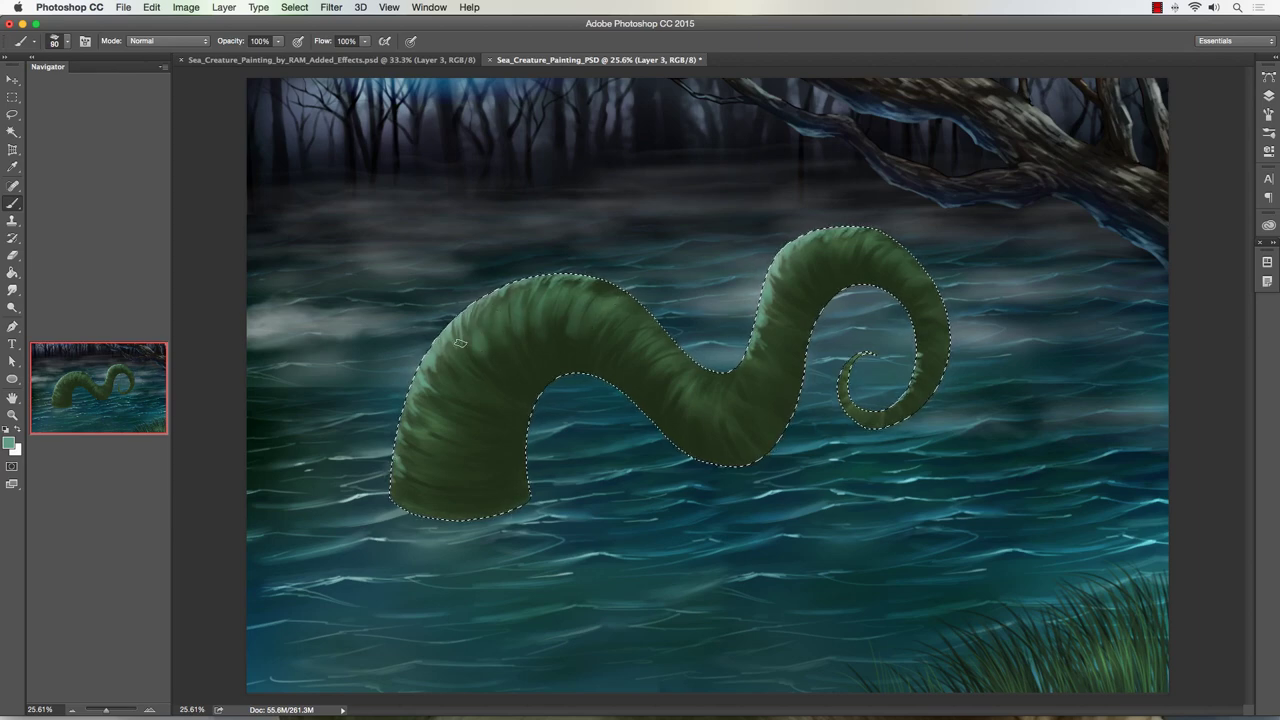
{"action": "key", "text": "bracketright"}
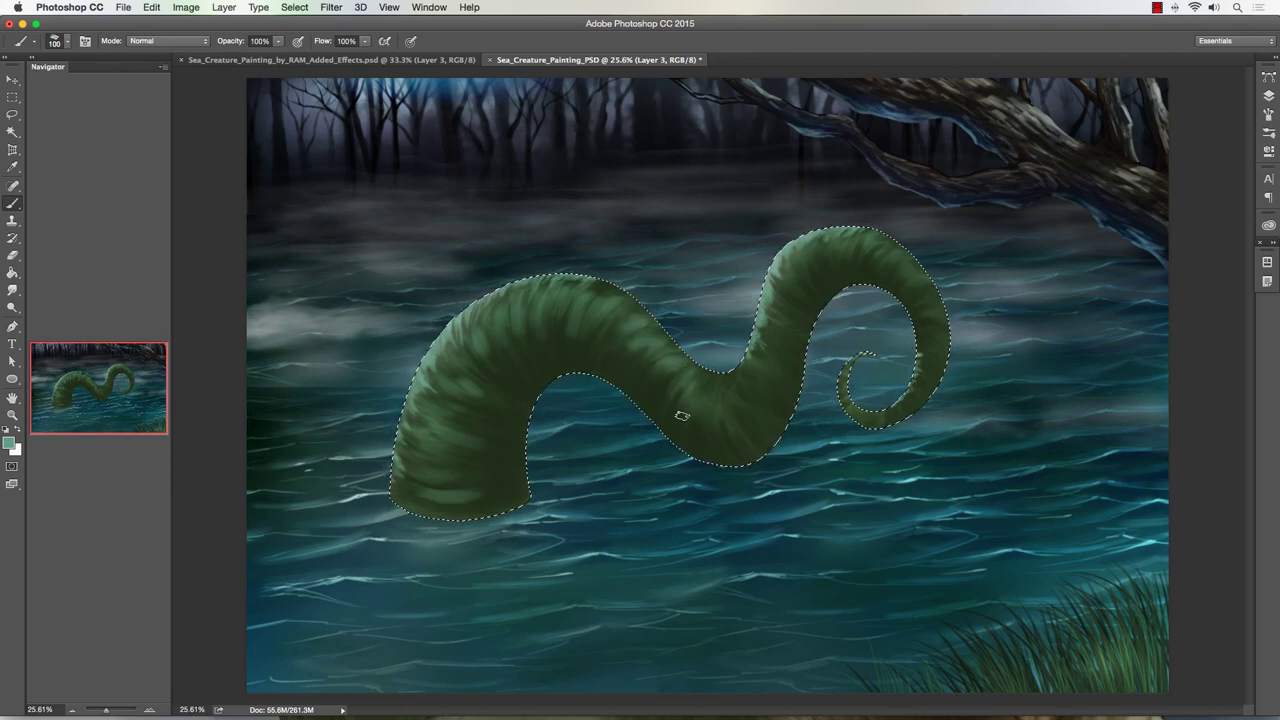
{"action": "key", "text": "bracketleft"}
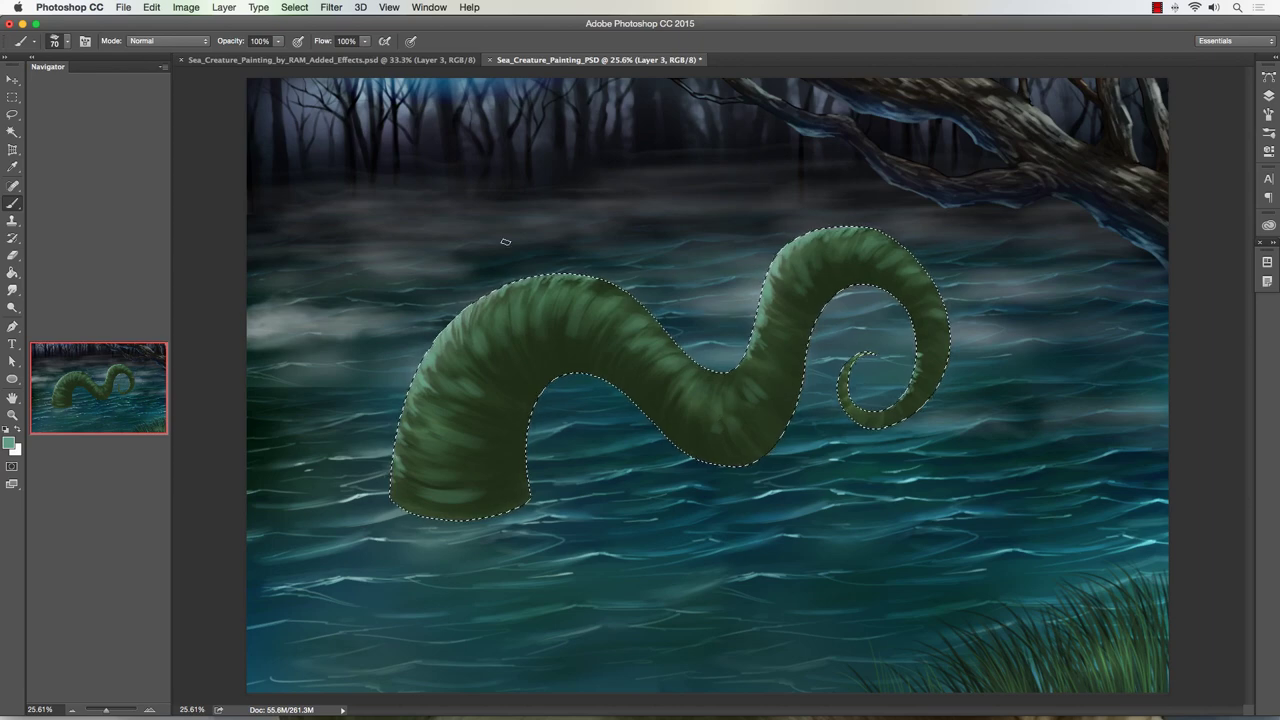
Step: Set the foreground colour to a dark green sampled from the tentacle
{"action": "left_click", "coordinate": [17, 429]}
{"action": "left_click", "coordinate": [8, 442]}
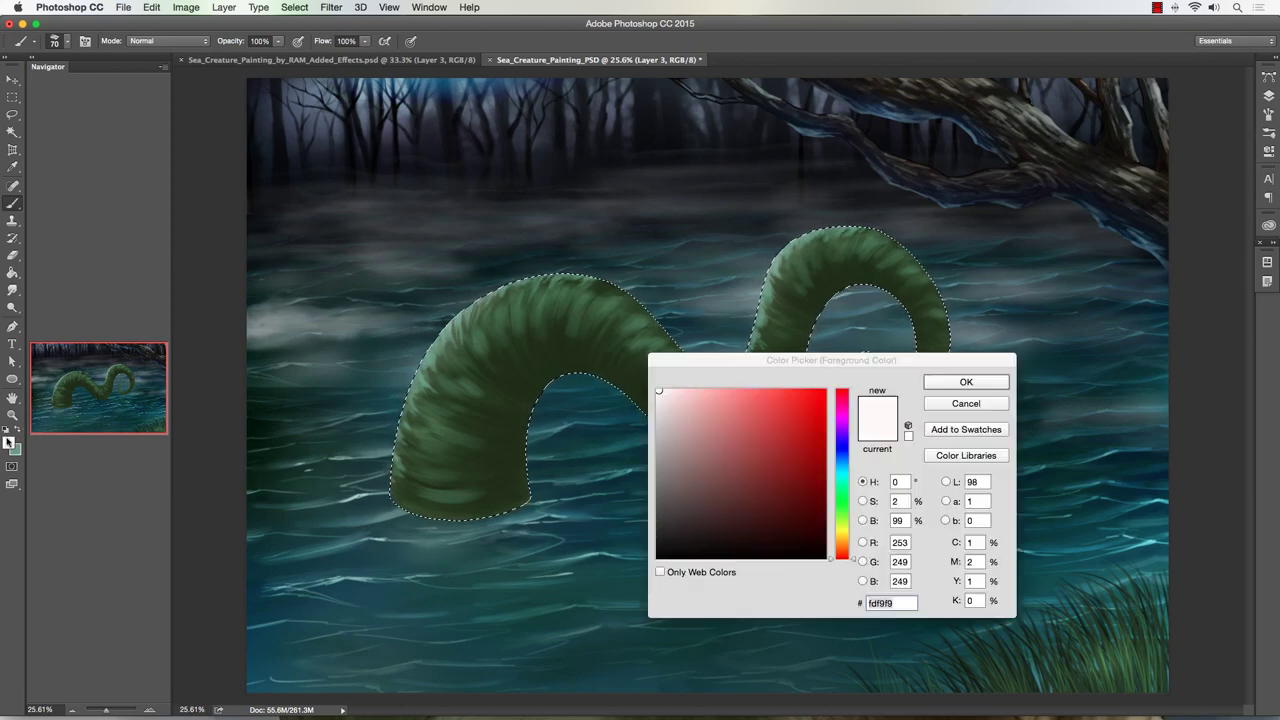
{"action": "left_click", "coordinate": [494, 413]}
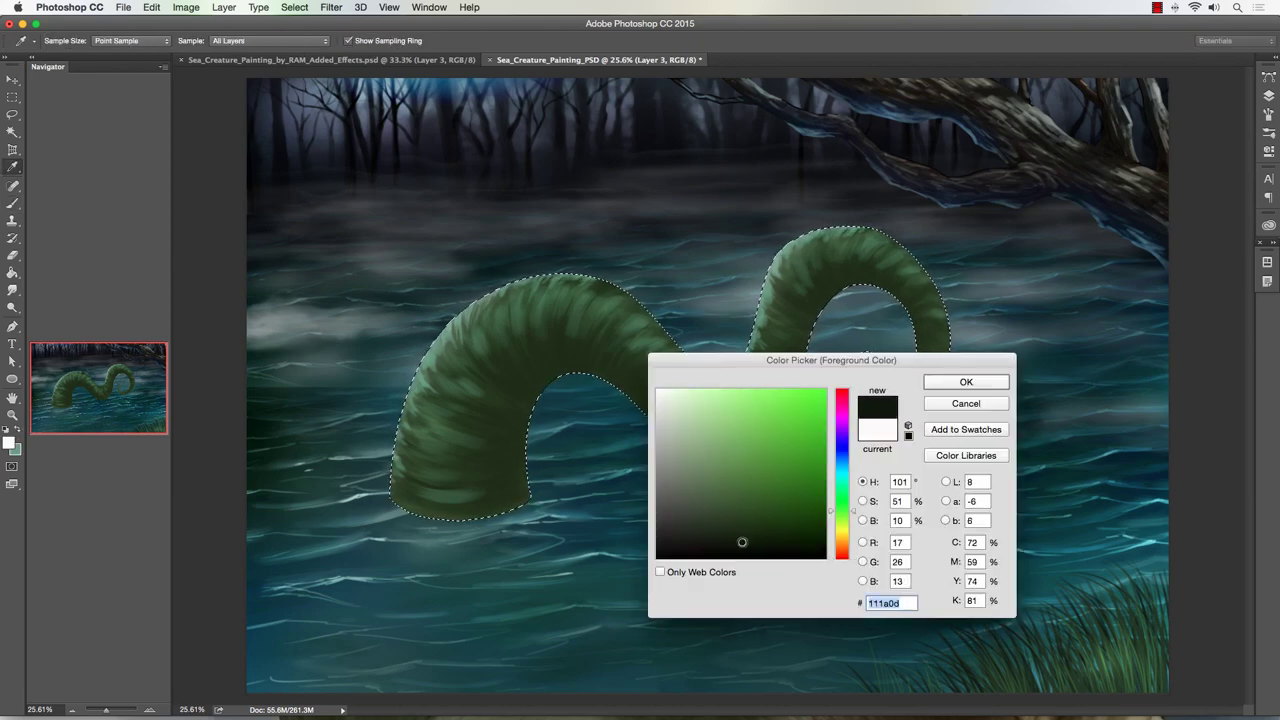
{"action": "left_click", "coordinate": [937, 381]}
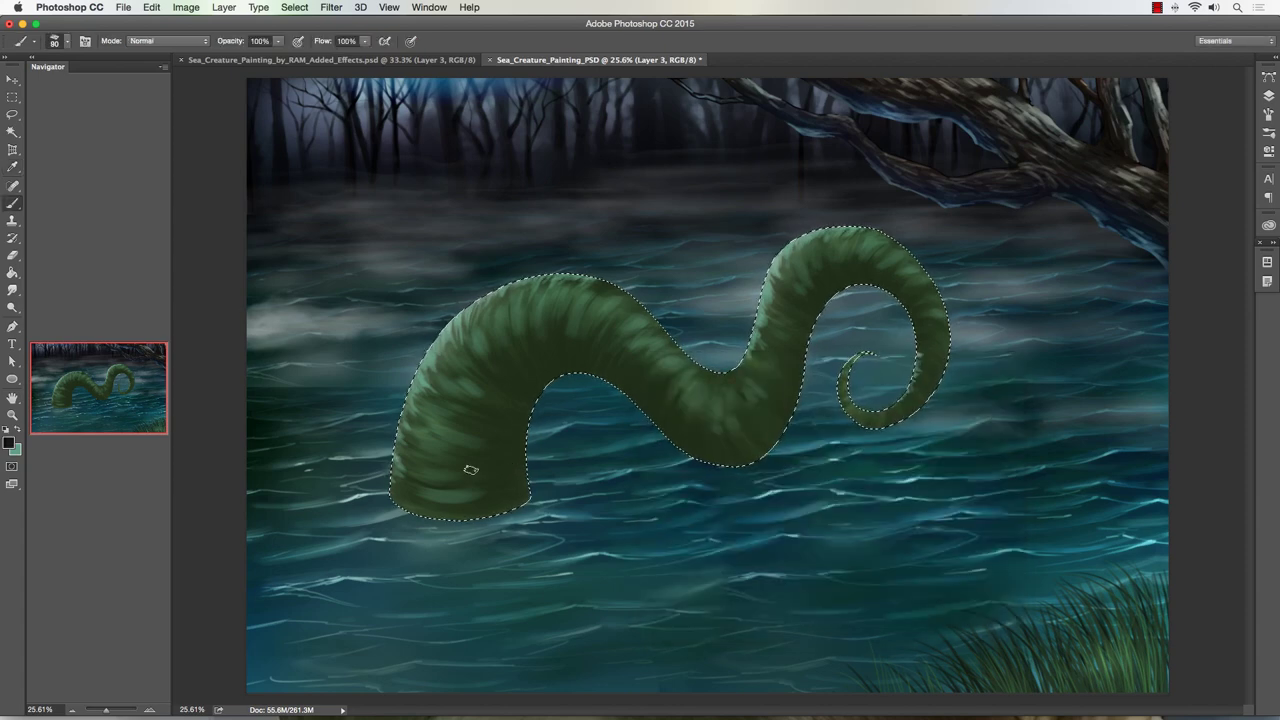
Step: Paint dark green chalk stripes between the light bands, using brush sizes 30, 90, 100 and 125
{"action": "key", "text": "bracketright"}
{"action": "key", "text": "bracketright"}
{"action": "key", "text": "bracketleft"}
{"action": "key", "text": "bracketleft"}
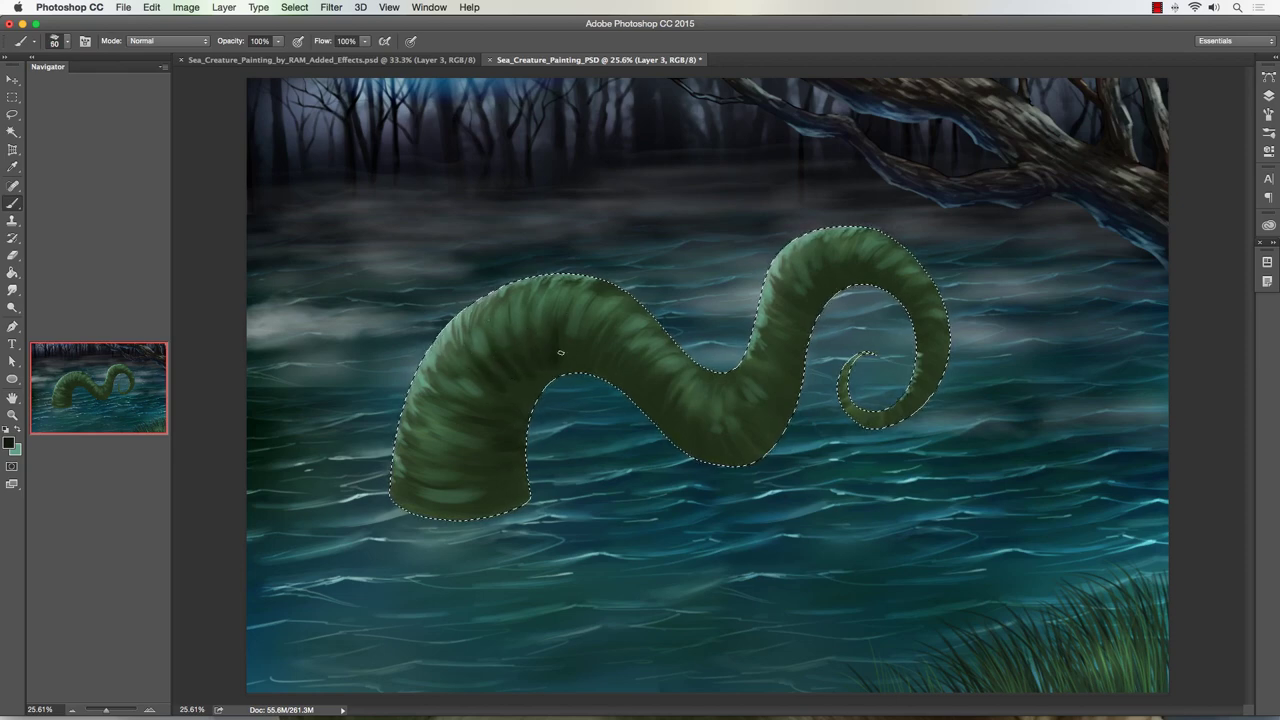
{"action": "key", "text": "bracketleft"}
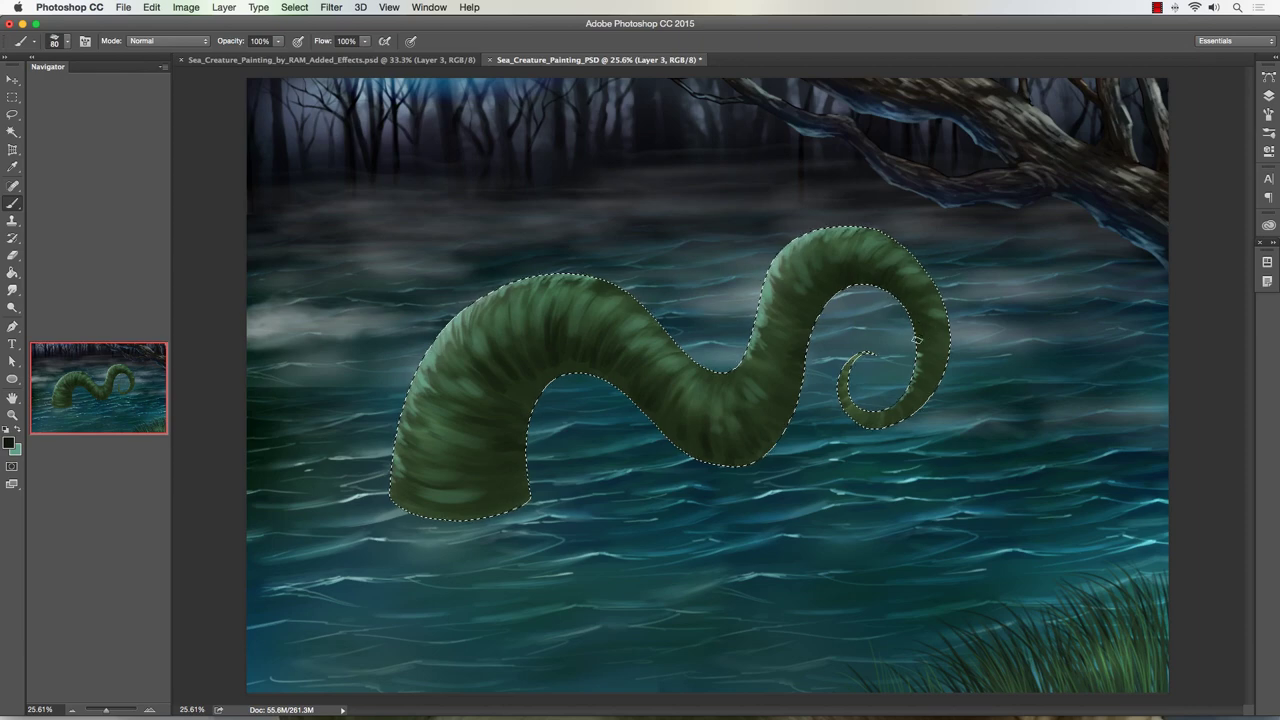
{"action": "key", "text": "bracketright"}
{"action": "key", "text": "bracketright"}
{"action": "key", "text": "bracketleft"}
{"action": "key", "text": "bracketright"}
{"action": "key", "text": "bracketright"}
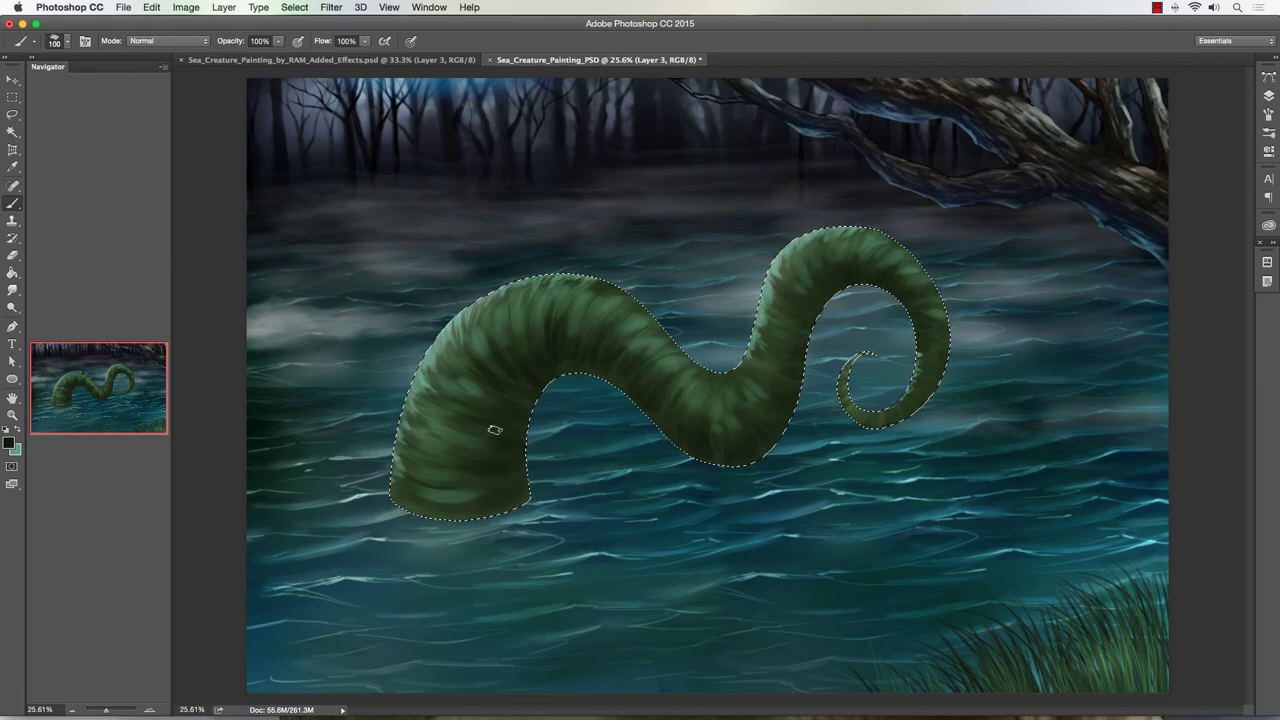
{"action": "key", "text": "bracketleft"}
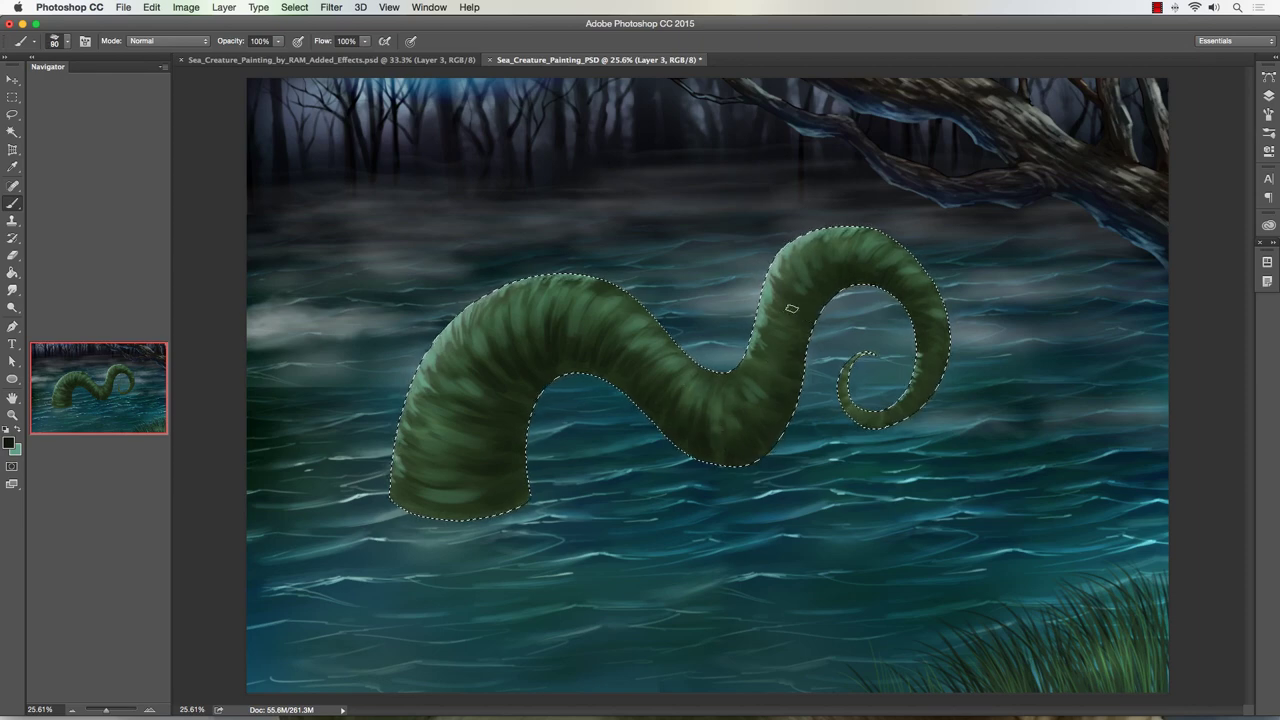
{"action": "key", "text": "bracketright"}
{"action": "key", "text": "bracketright"}
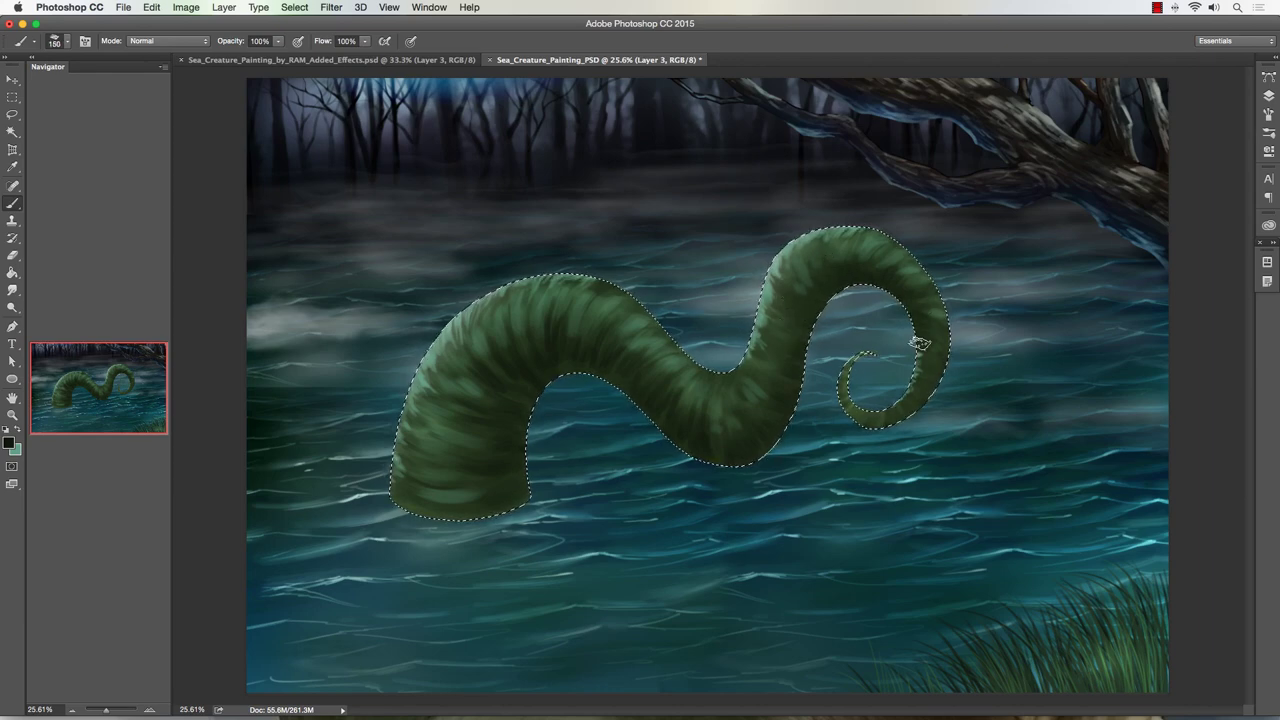
{"action": "key", "text": "bracketleft"}
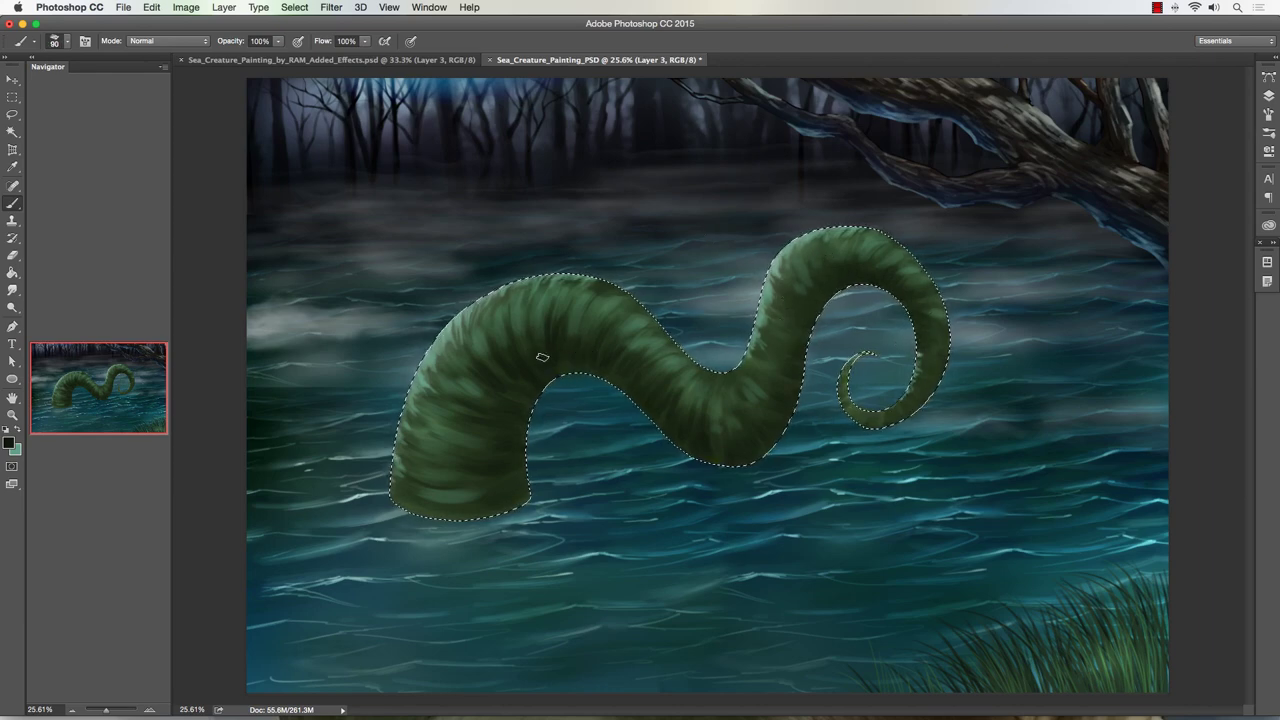
{"action": "key", "text": "bracketright"}
{"action": "key", "text": "bracketright"}
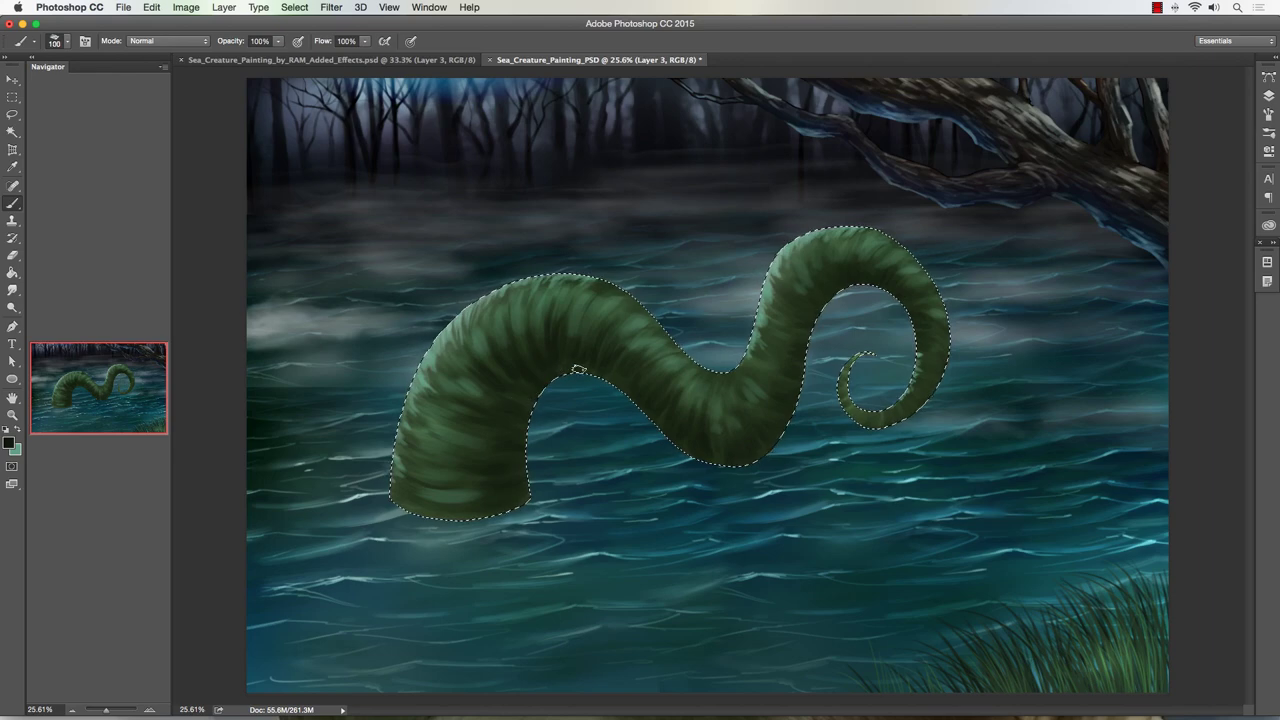
{"action": "key", "text": "bracketleft"}
{"action": "key", "text": "bracketleft"}
{"action": "key", "text": "bracketleft"}
{"action": "key", "text": "bracketleft"}
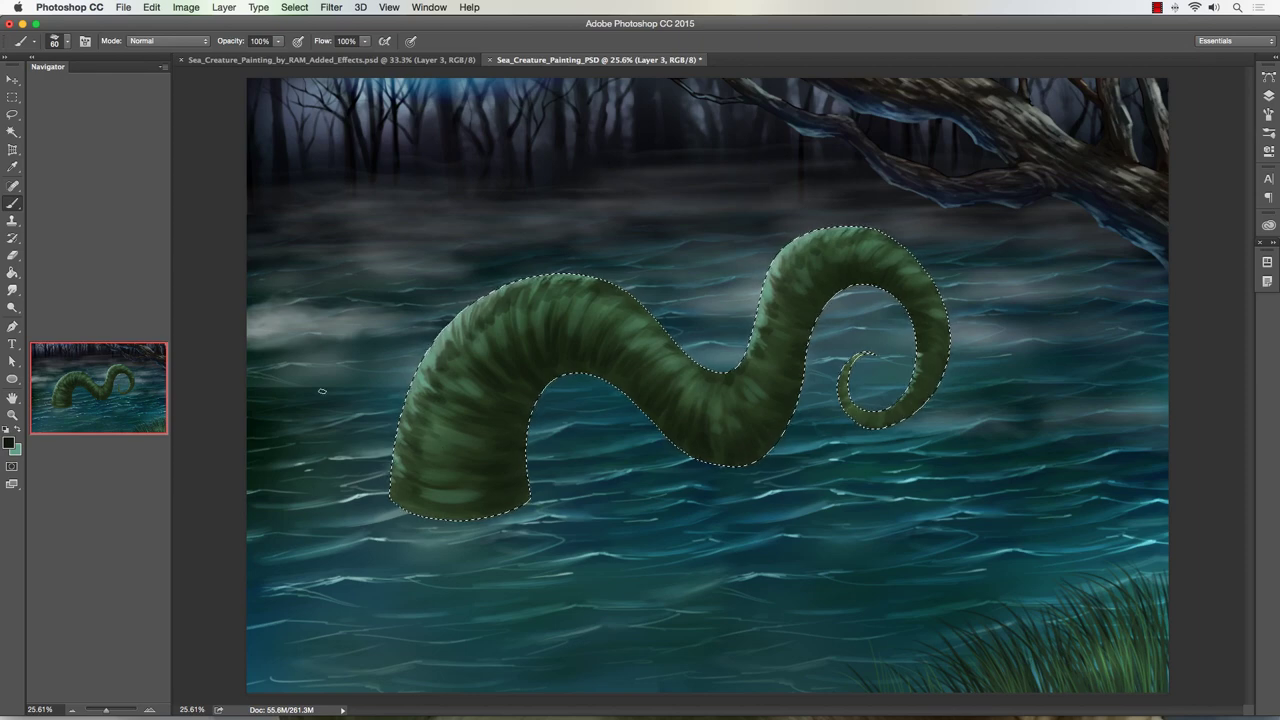
Step: Swap back to light green and add more stripes along the neck and right curve, brush size 45
{"action": "key", "text": "x"}
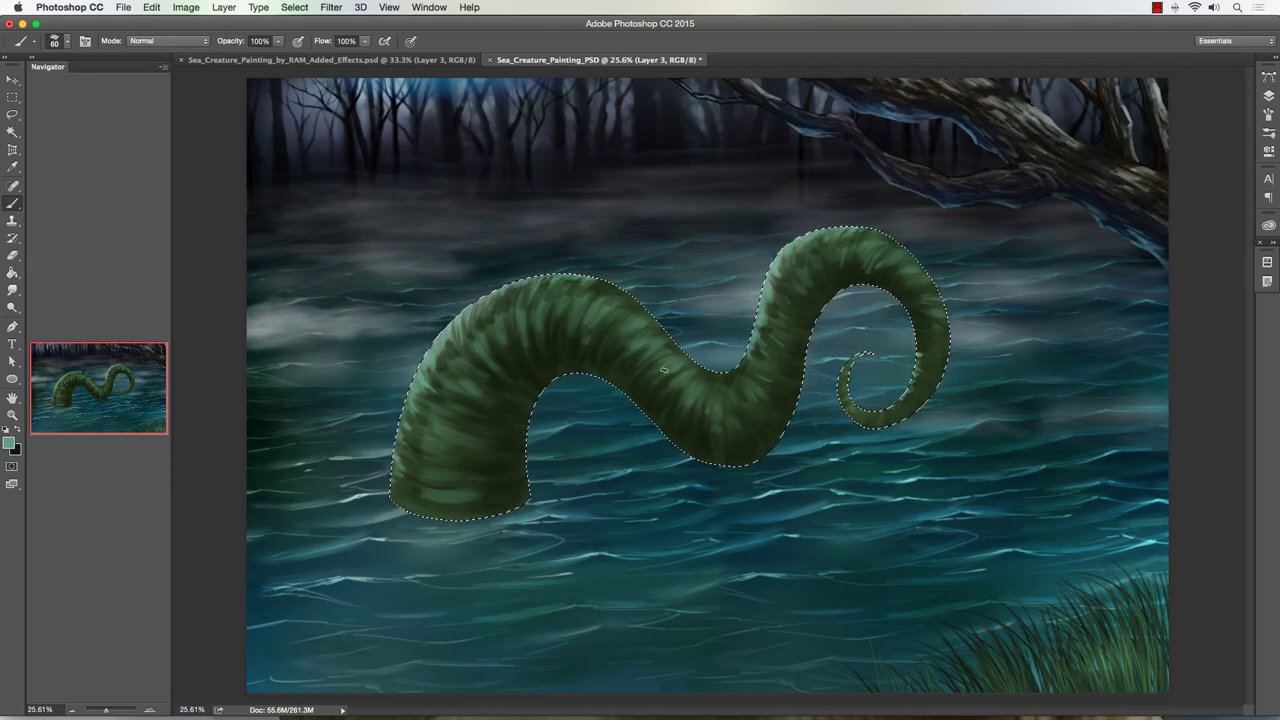
{"action": "key", "text": "bracketleft"}
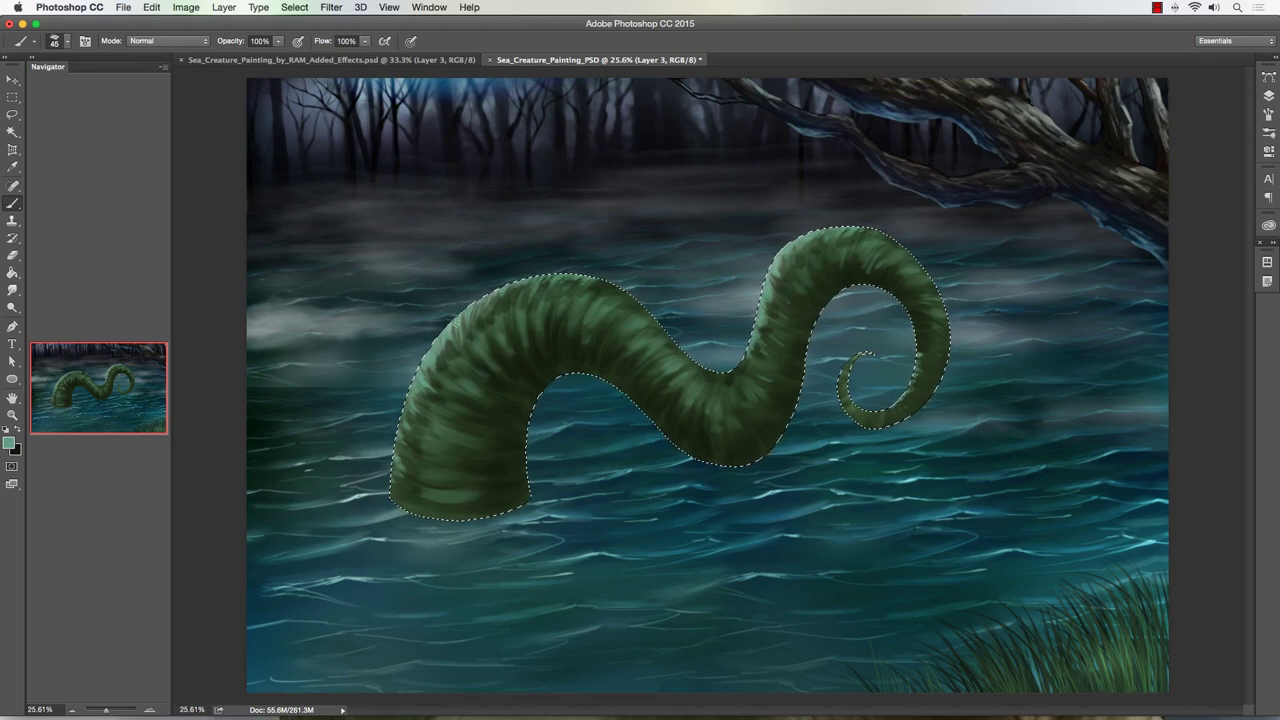
Step: Select the Smudge tool with the Blending Brush - Smooth preset
{"action": "left_click", "coordinate": [12, 289]}
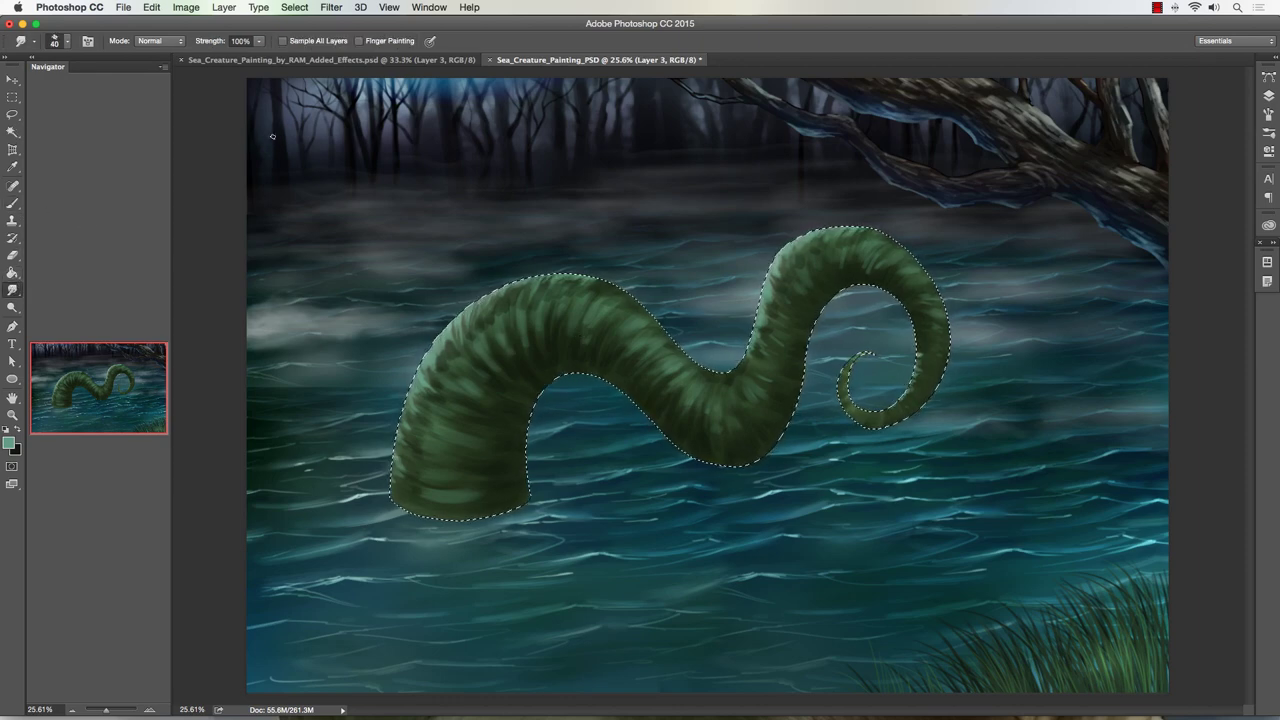
{"action": "left_click", "coordinate": [60, 42]}
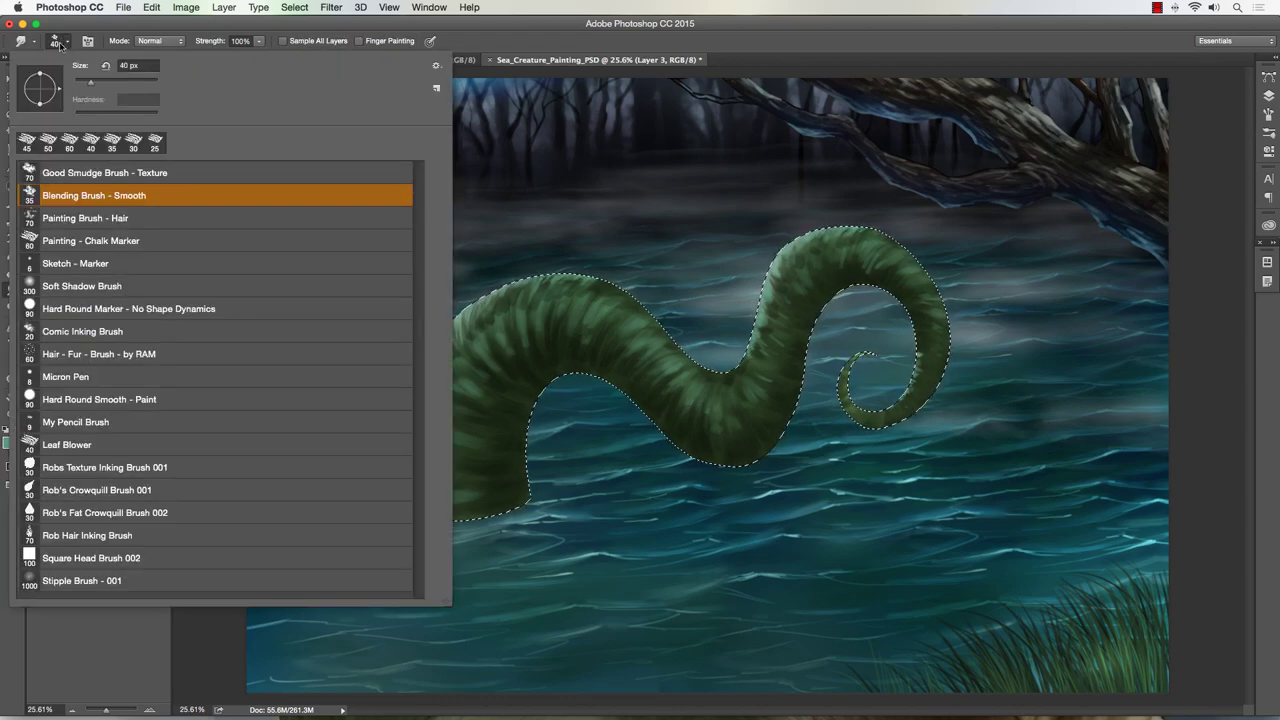
{"action": "left_click", "coordinate": [480, 40]}
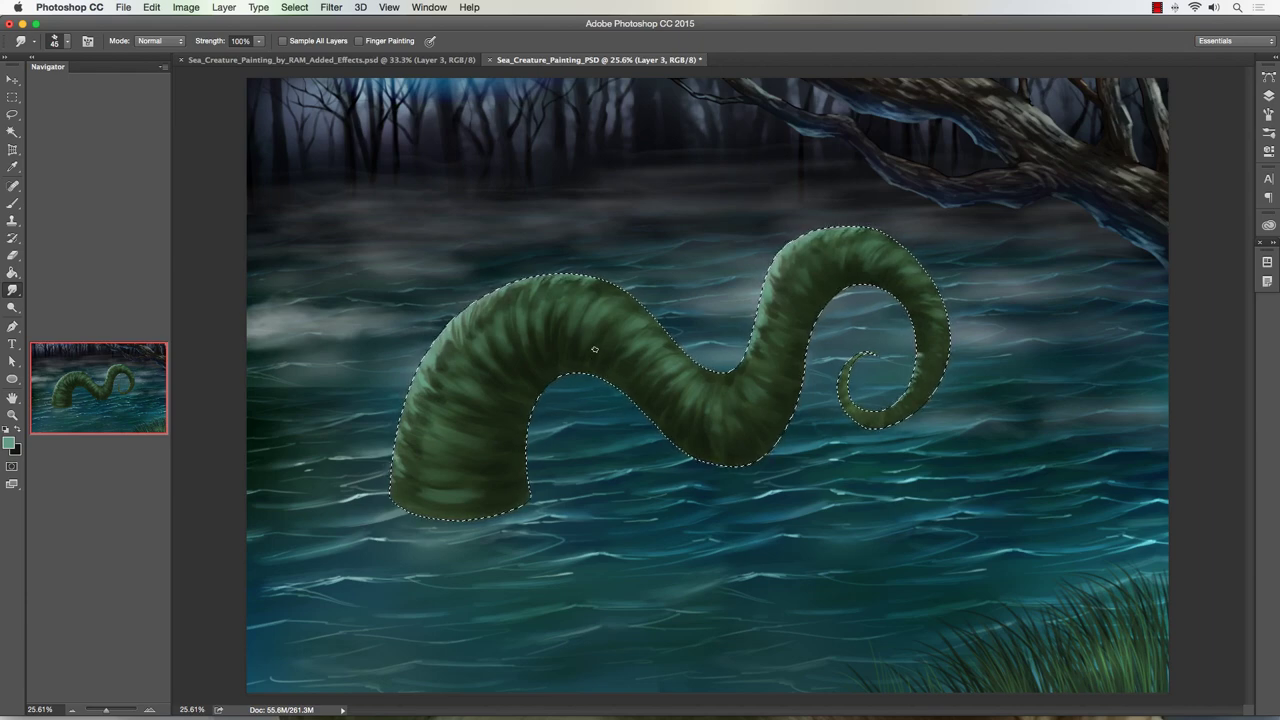
Step: Set up the Brush tool with the Soft Shadow Brush preset in Color mode
{"action": "left_click", "coordinate": [12, 203]}
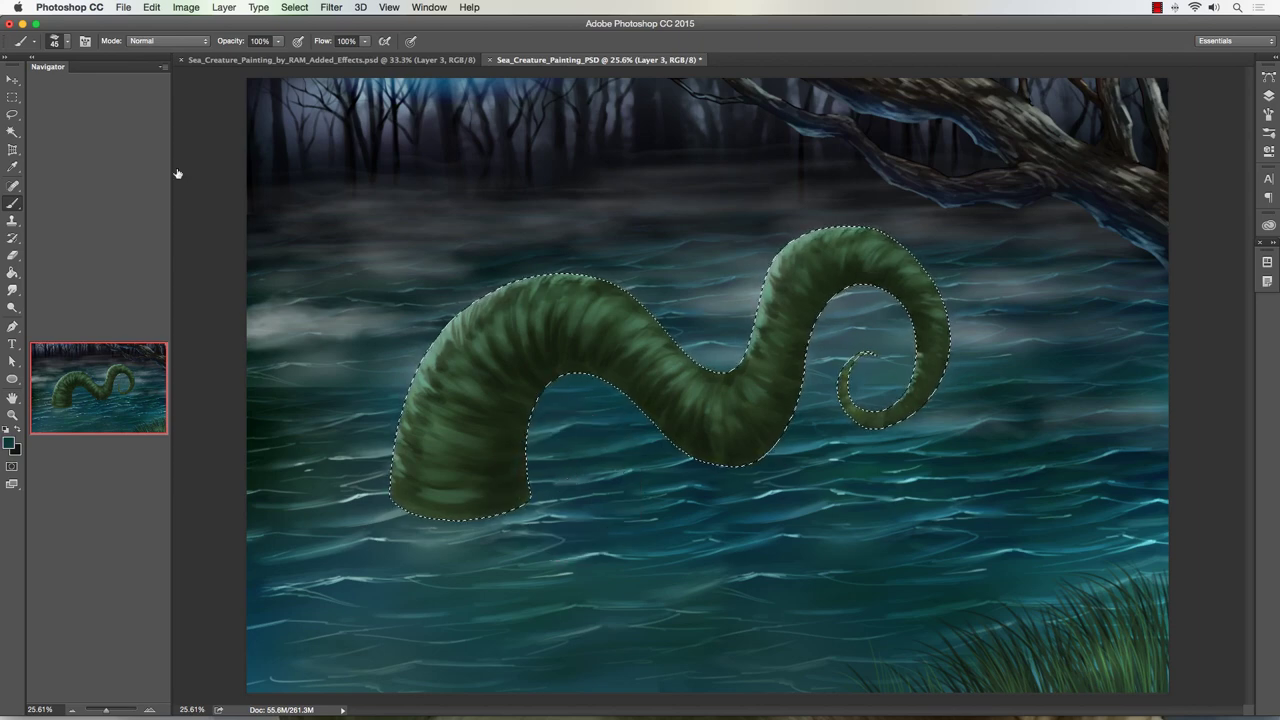
{"action": "left_click", "coordinate": [55, 41]}
{"action": "left_click", "coordinate": [64, 286]}
{"action": "left_click", "coordinate": [445, 38]}
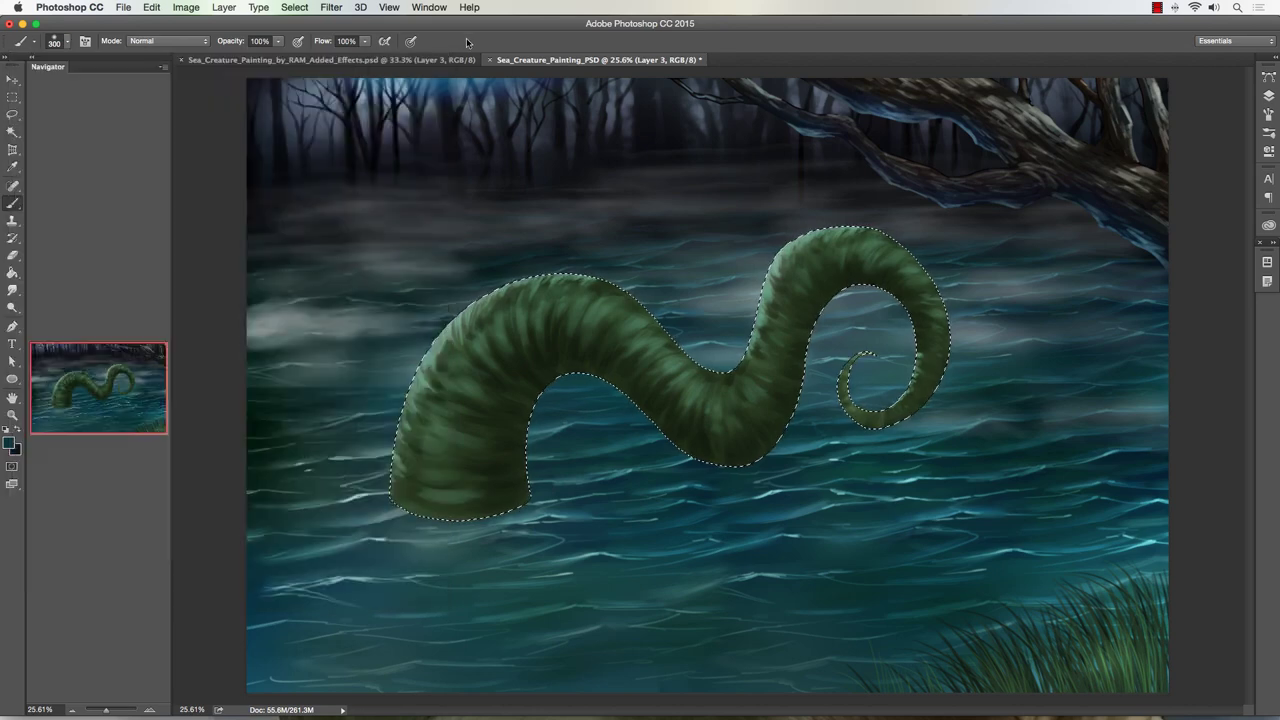
{"action": "left_click", "coordinate": [142, 45]}
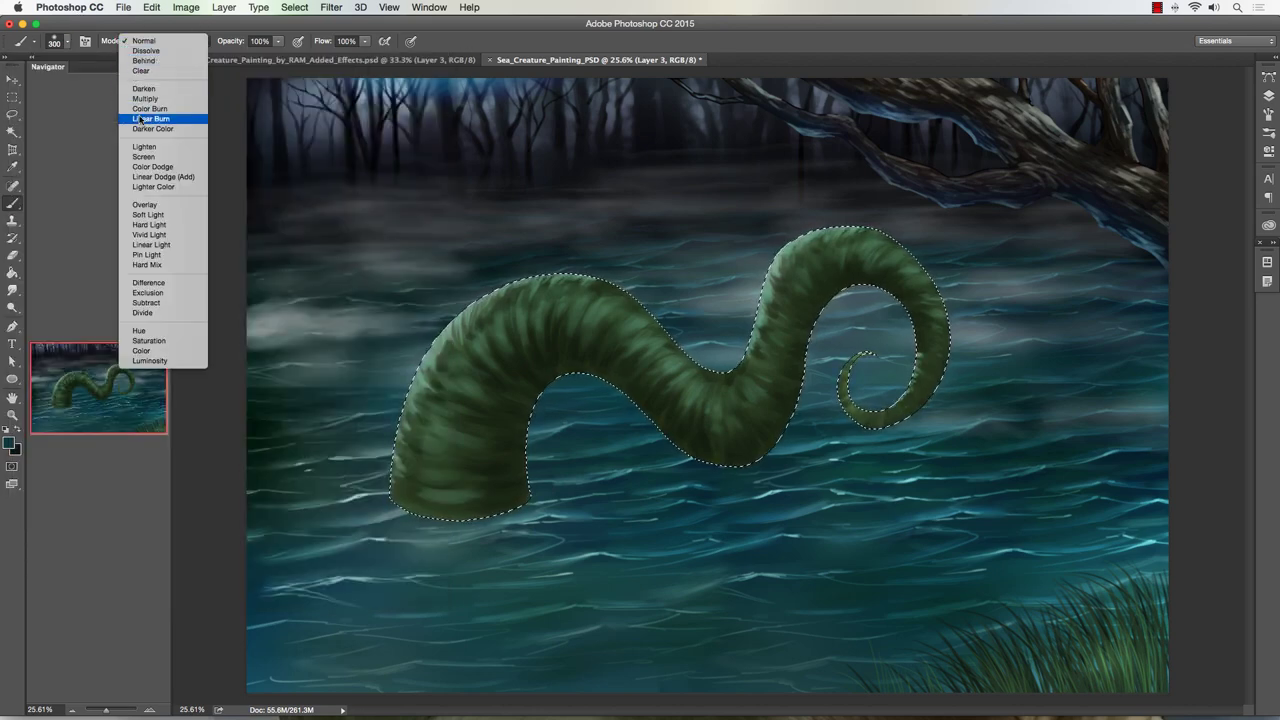
{"action": "left_click", "coordinate": [138, 206]}
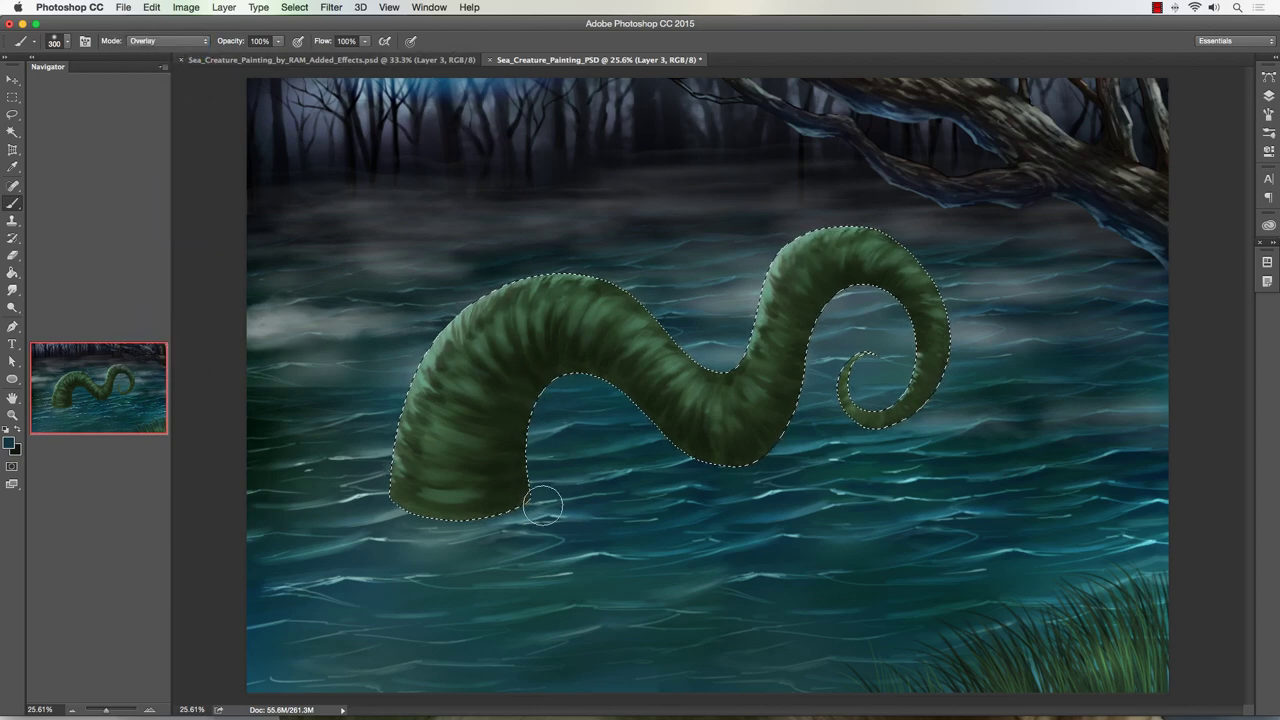
{"action": "left_click", "coordinate": [143, 42]}
{"action": "left_click", "coordinate": [141, 186]}
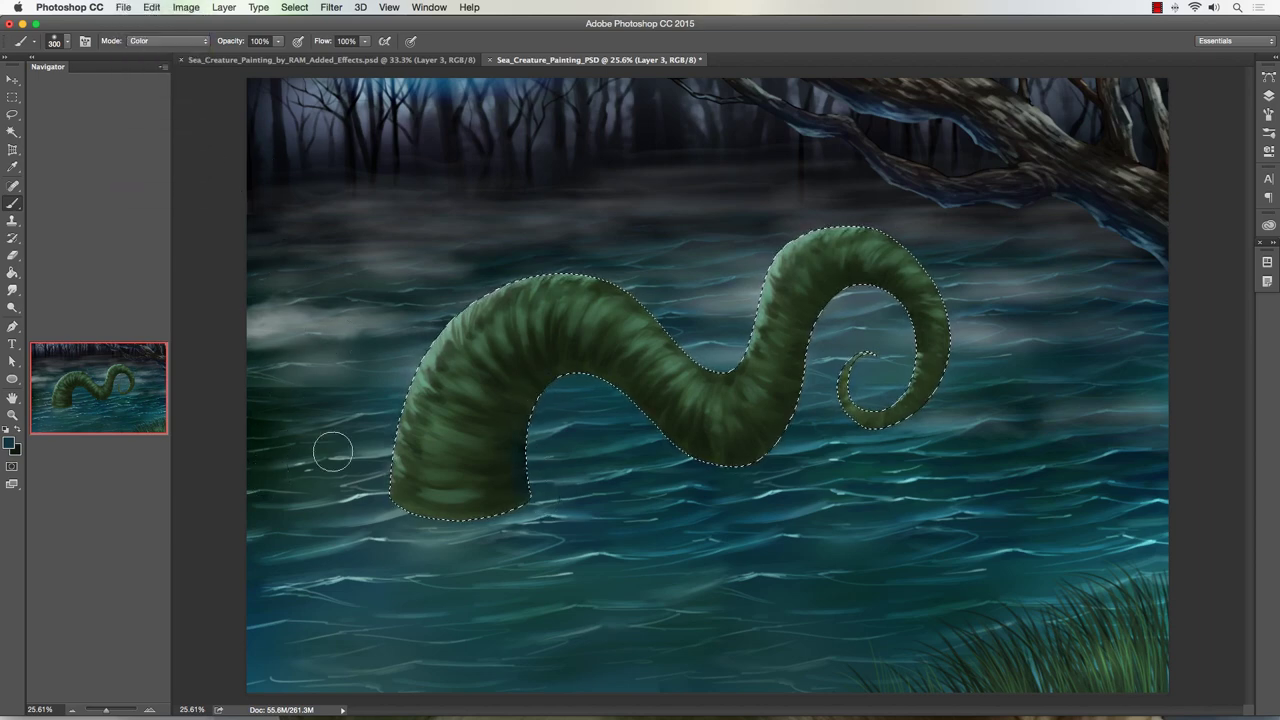
Step: Tint along the tentacle's inner edge, then sample a darker colour from the painting
{"action": "left_click_drag", "start_coordinate": [522, 478], "coordinate": [544, 432]}
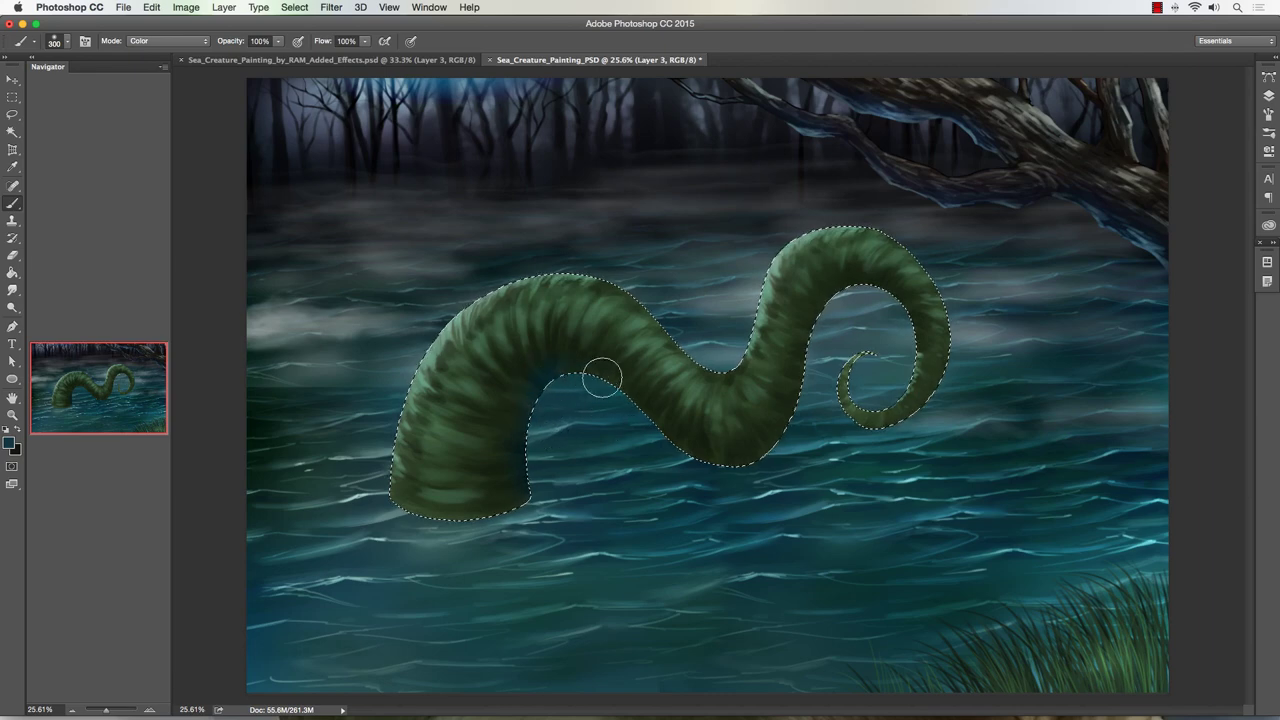
{"action": "left_click_drag", "start_coordinate": [602, 378], "coordinate": [620, 398]}
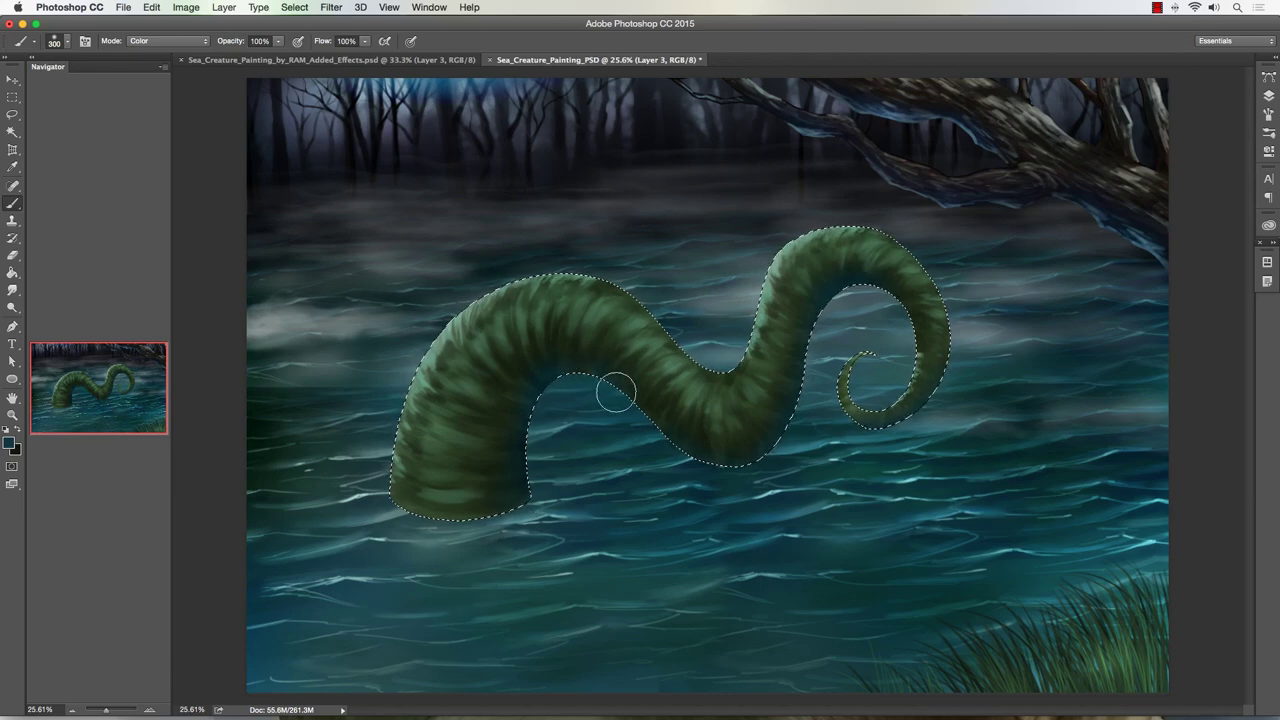
{"action": "left_click", "coordinate": [13, 290]}
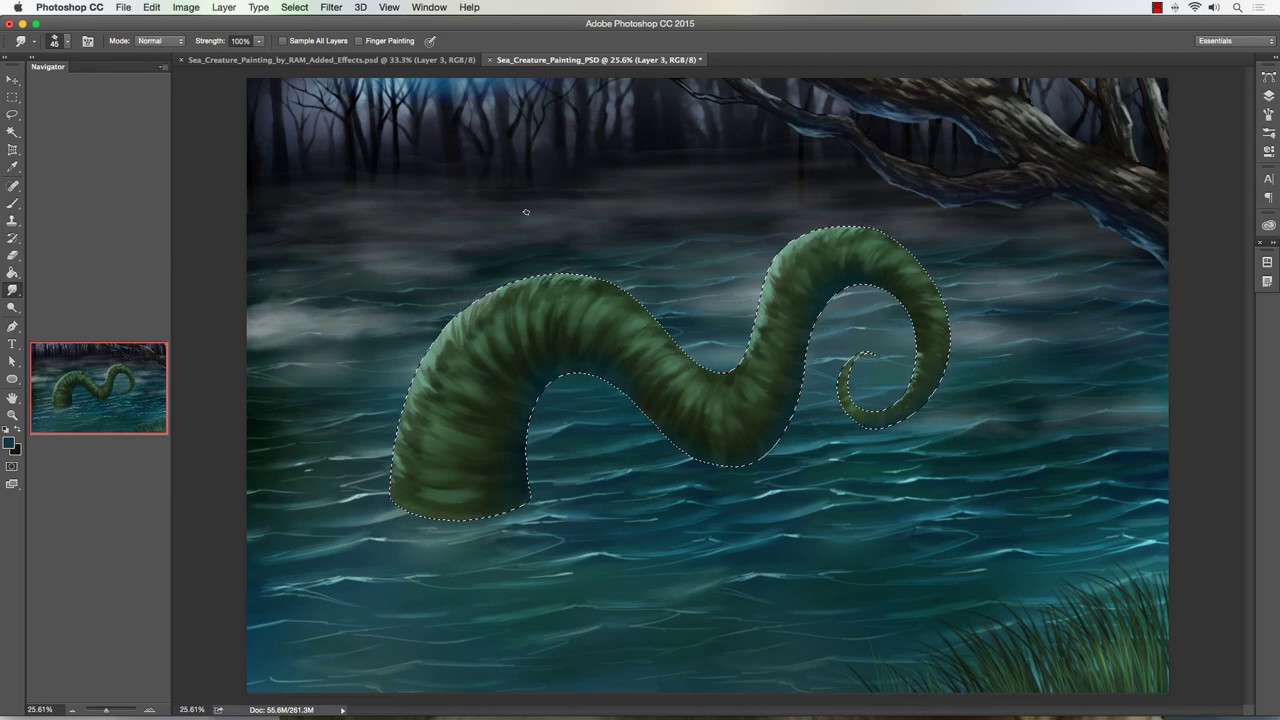
{"action": "left_click", "coordinate": [13, 203]}
{"action": "left_click", "coordinate": [591, 346], "text": "alt"}
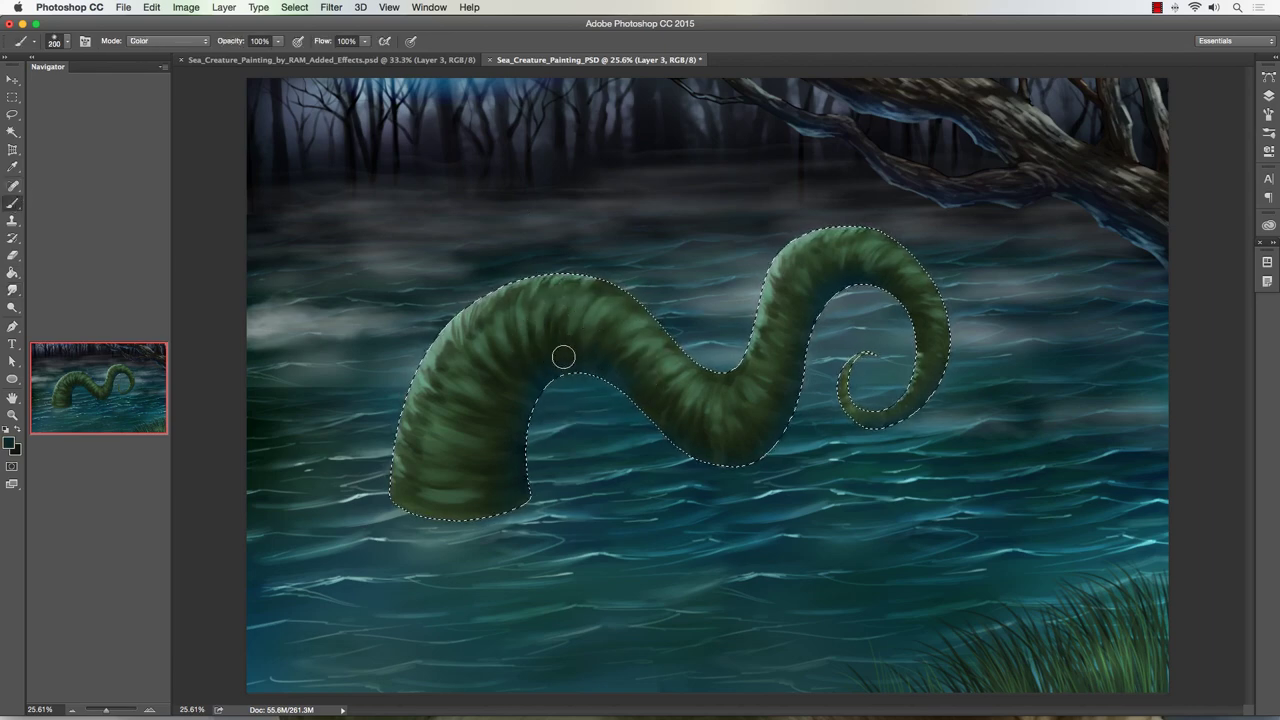
Step: Resize the brush, sample a lighter colour and set brush opacity to 22%
{"action": "key", "text": "bracketleft"}
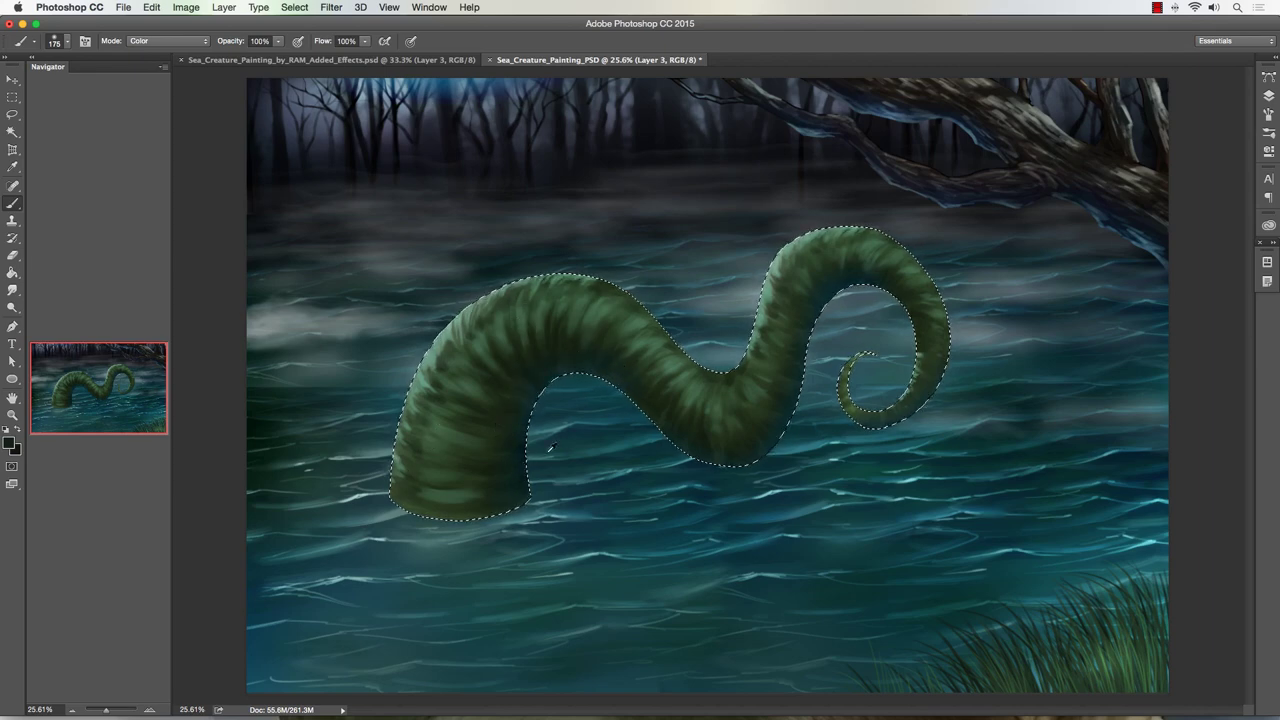
{"action": "left_click", "coordinate": [530, 446], "text": "alt"}
{"action": "key", "text": "bracketright"}
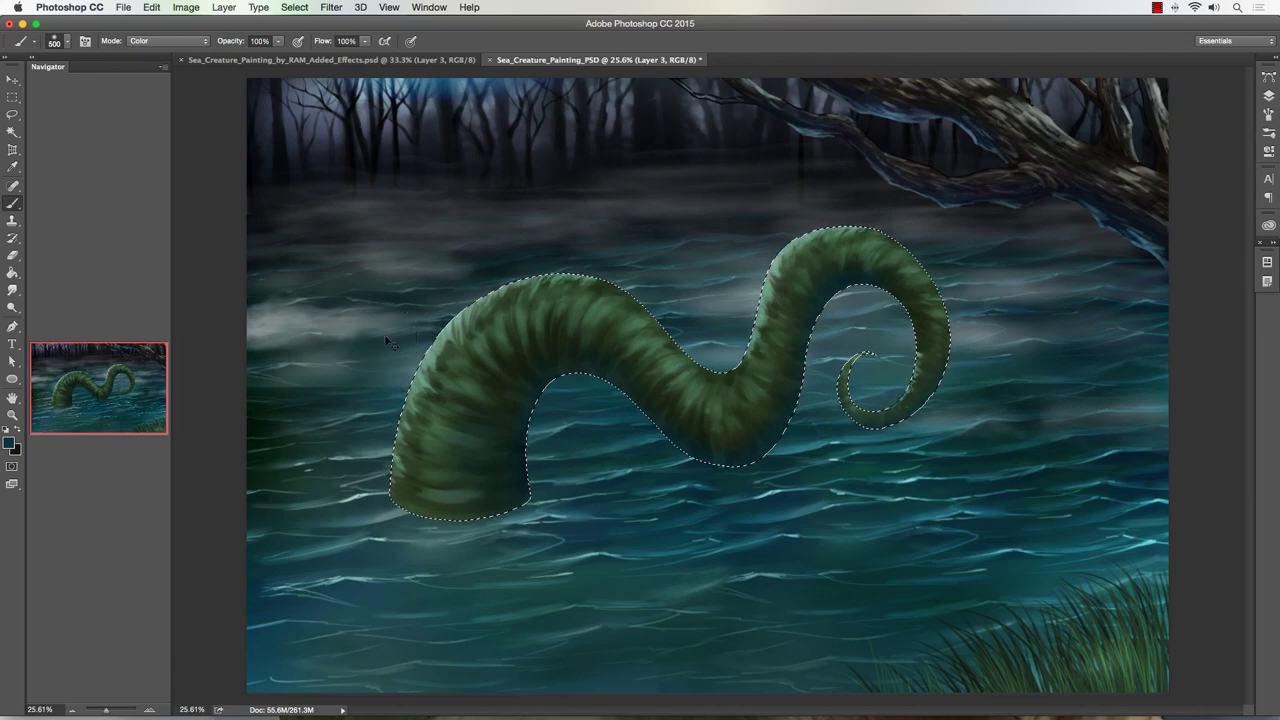
{"action": "left_click_drag", "start_coordinate": [278, 41], "coordinate": [227, 58]}
{"action": "key", "text": "bracketright"}
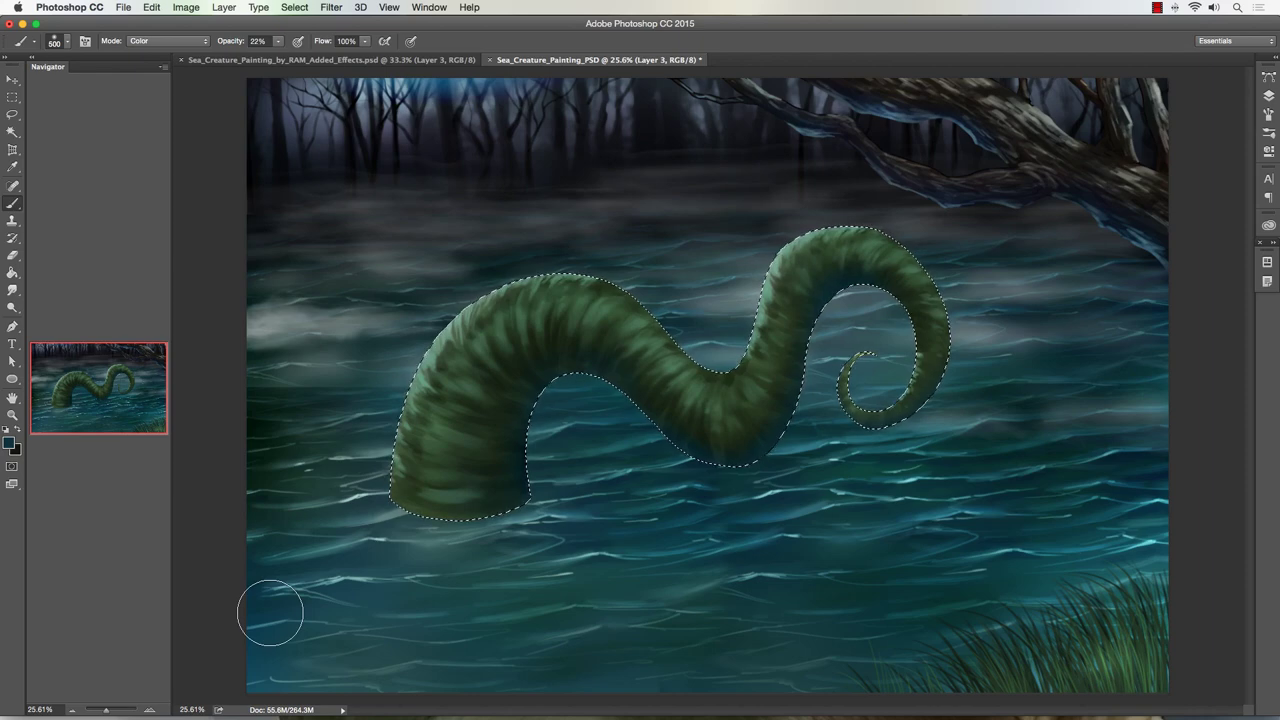
Step: Reload the tentacle's outline selection and add a new Layer 4 above Layer 3
{"action": "left_click", "coordinate": [1268, 95]}
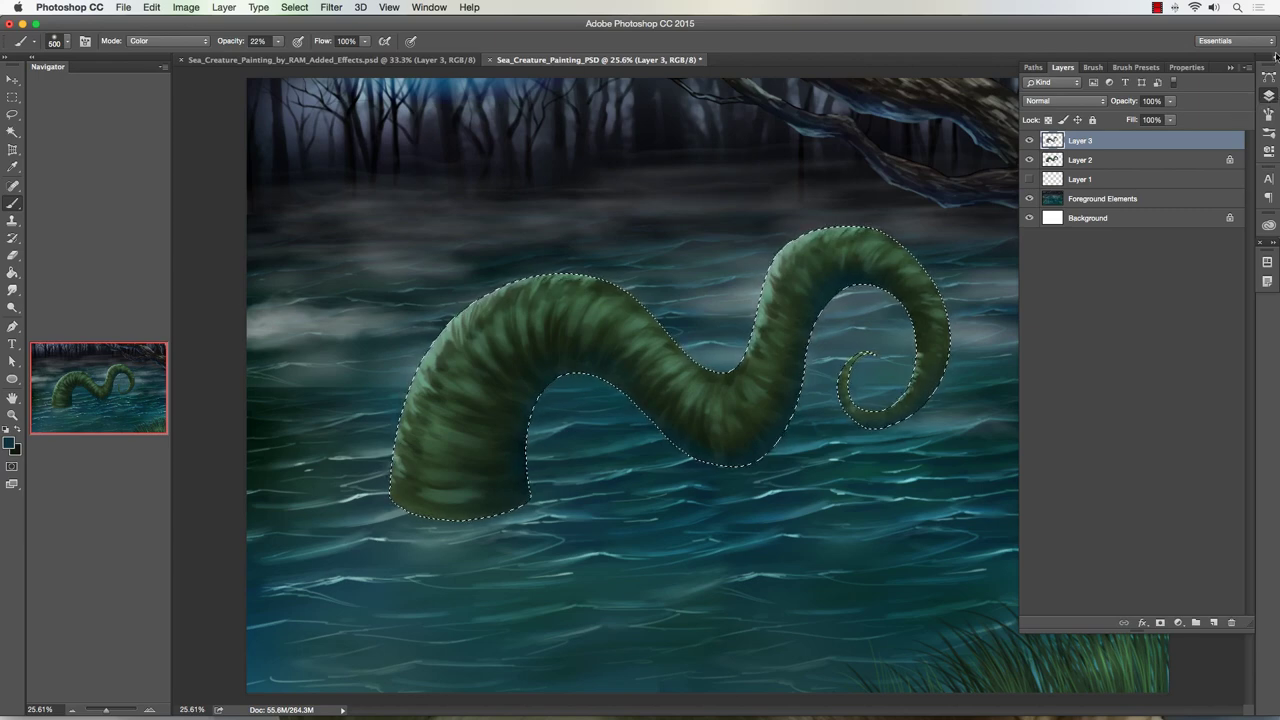
{"action": "left_click", "coordinate": [1157, 7]}
{"action": "left_click", "coordinate": [1138, 24]}
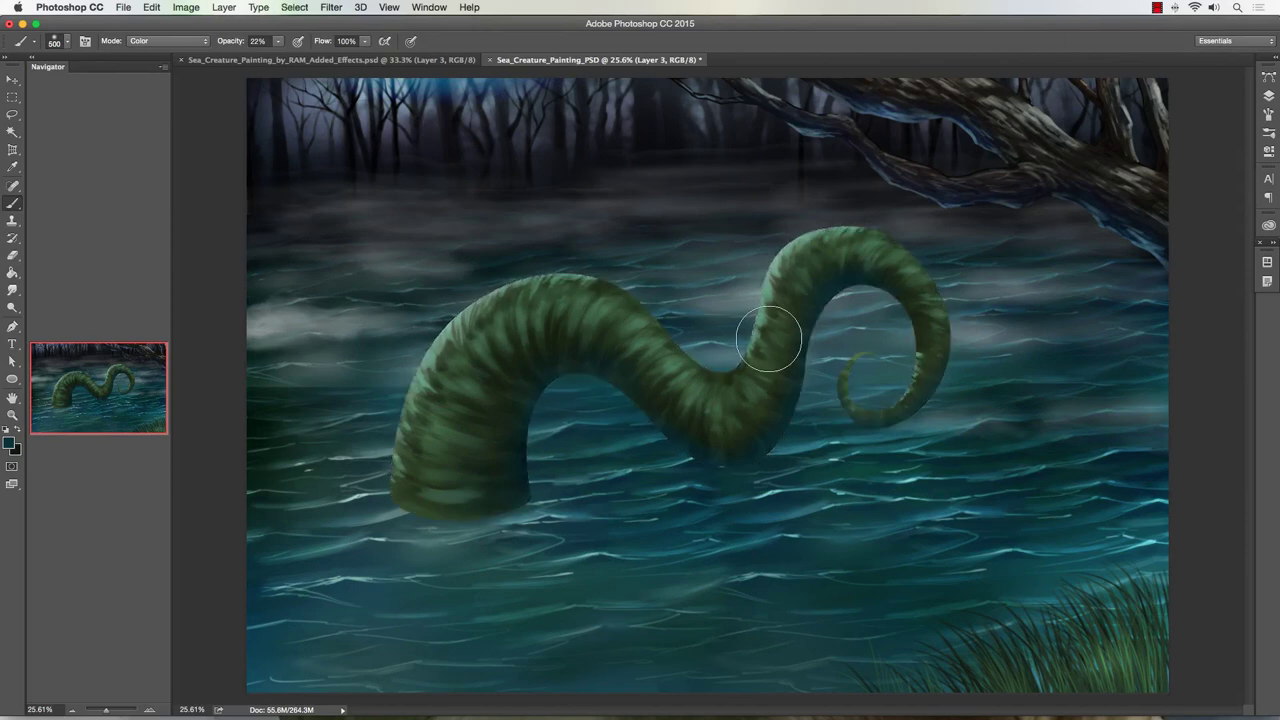
{"action": "mouse_move", "coordinate": [1126, 160]}
{"action": "left_mouse_down"}
{"action": "mouse_move", "coordinate": [1134, 137]}
{"action": "mouse_move", "coordinate": [1118, 169]}
{"action": "mouse_move", "coordinate": [1094, 171]}
{"action": "left_mouse_up"}
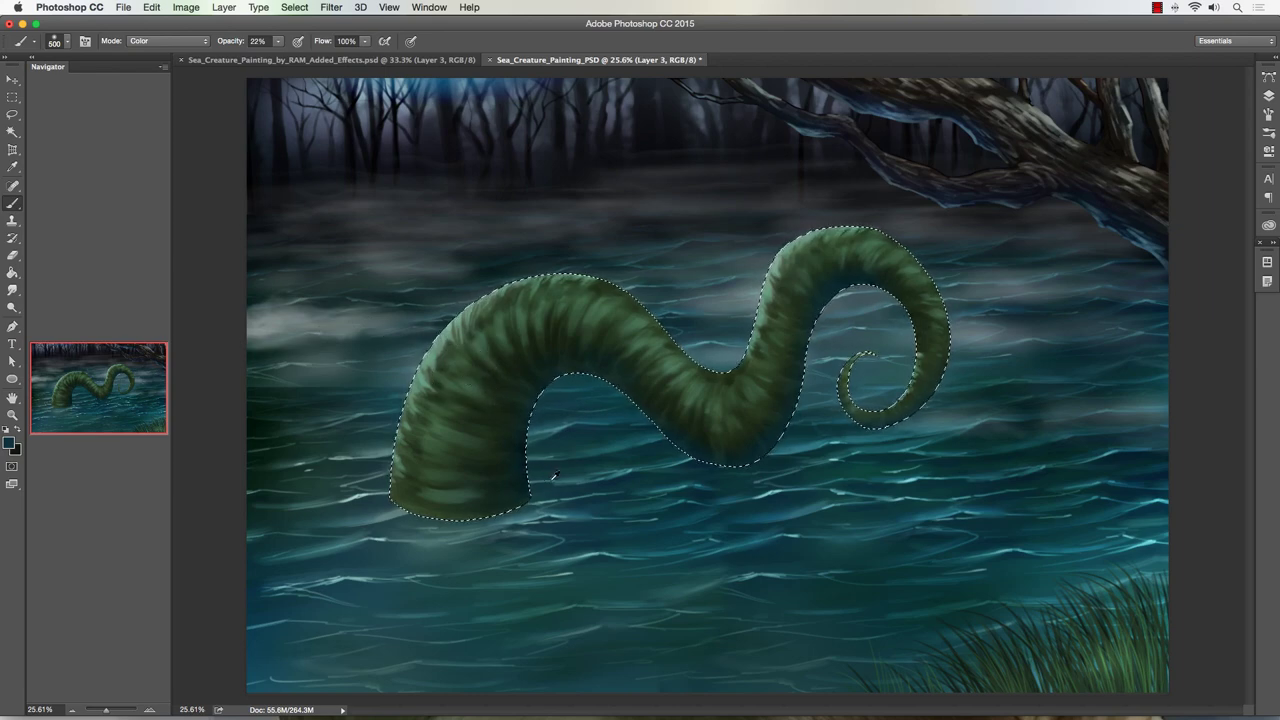
{"action": "left_click", "coordinate": [577, 508]}
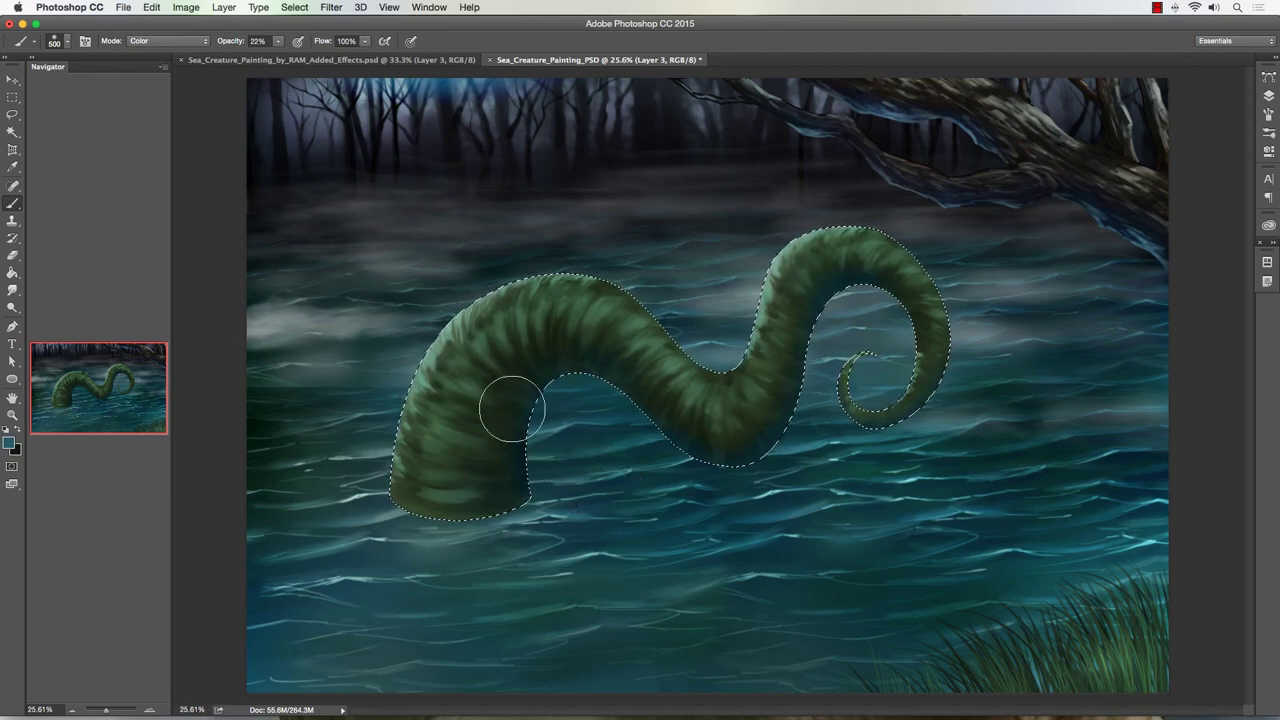
{"action": "left_click", "coordinate": [1268, 95]}
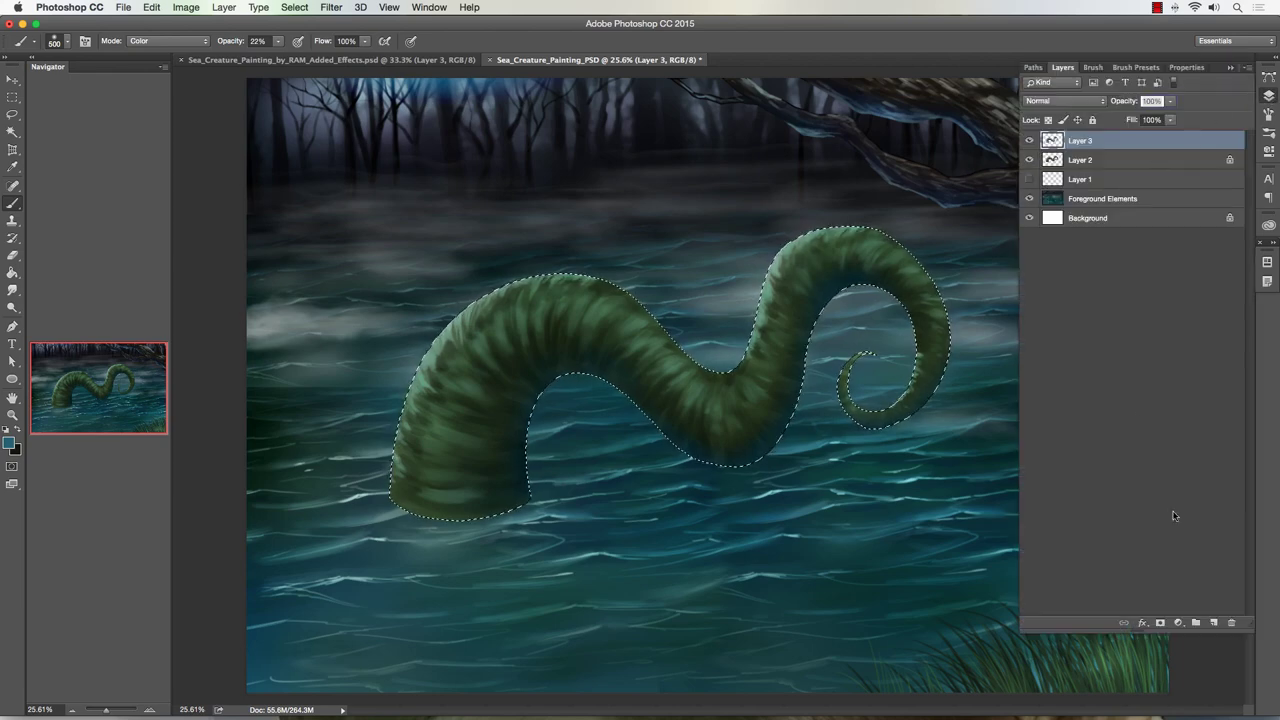
{"action": "left_click", "coordinate": [1213, 622]}
{"action": "left_click", "coordinate": [1268, 95]}
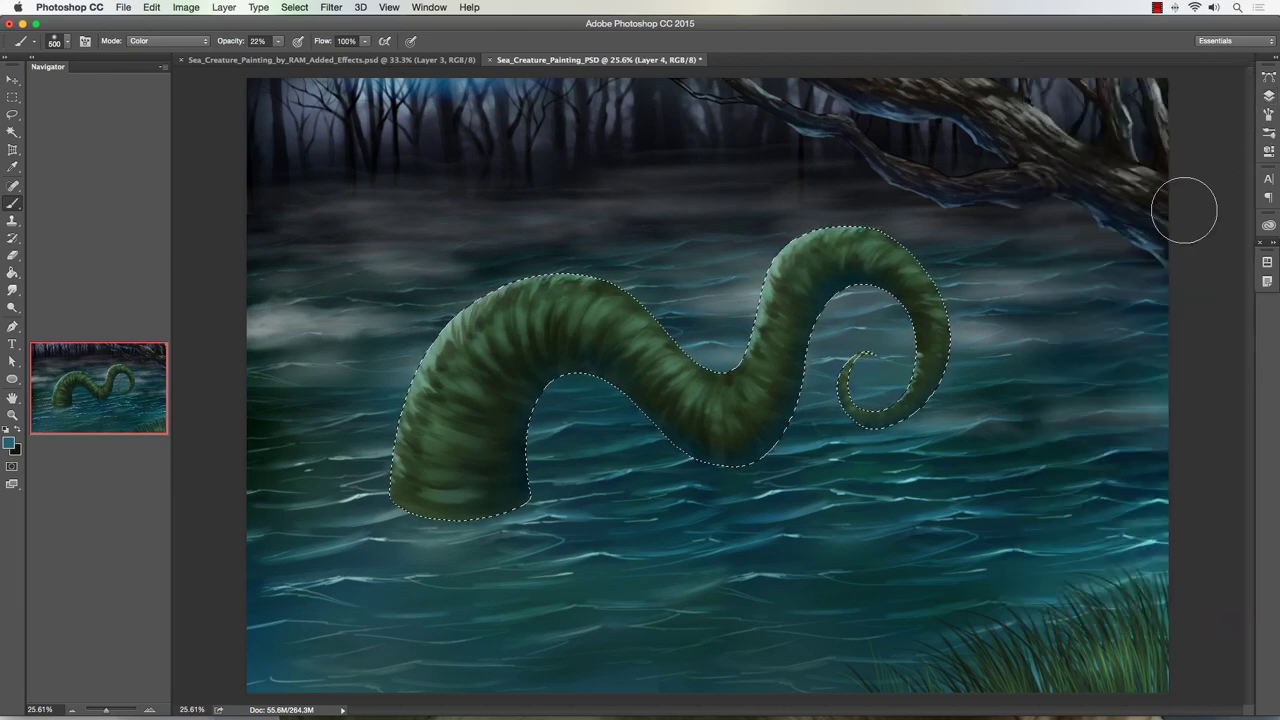
Step: Glaze cool teal tints over the tentacle on Layer 4 at varying brush sizes, then deselect
{"action": "key", "text": "bracketleft"}
{"action": "key", "text": "bracketleft"}
{"action": "key", "text": "bracketleft"}
{"action": "key", "text": "bracketleft"}
{"action": "key", "text": "bracketleft"}
{"action": "key", "text": "bracketleft"}
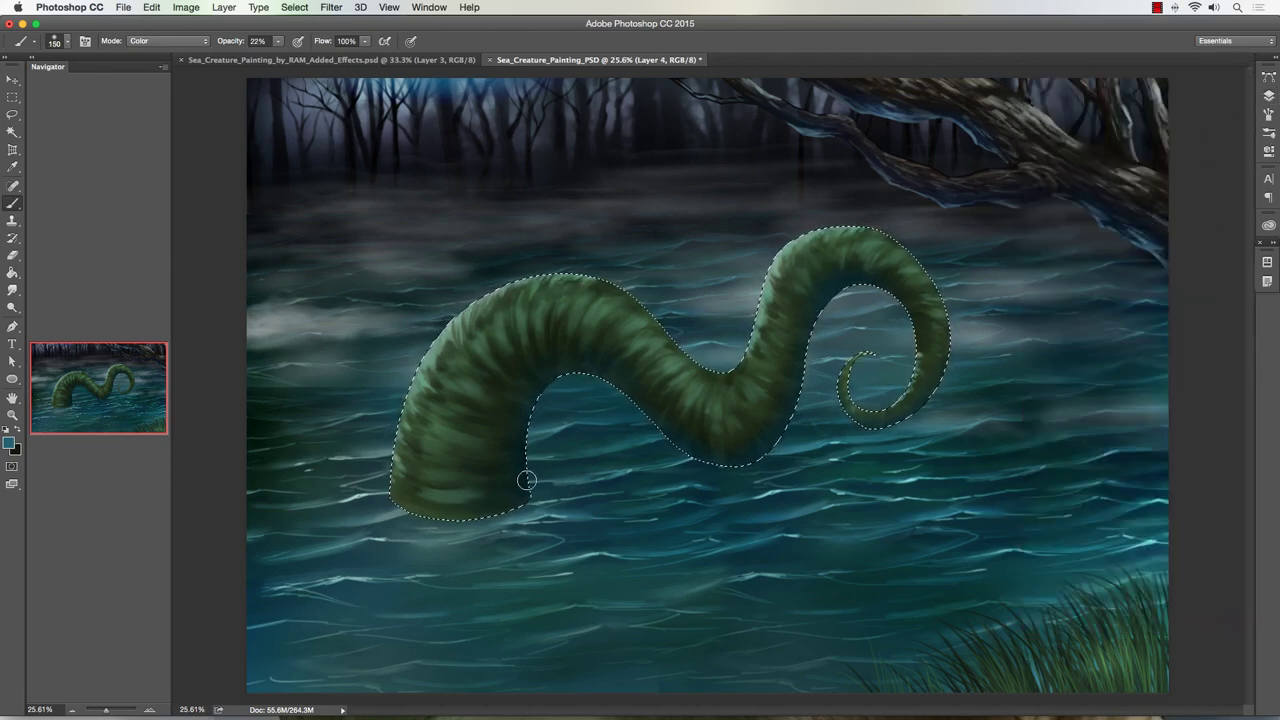
{"action": "key", "text": "bracketleft"}
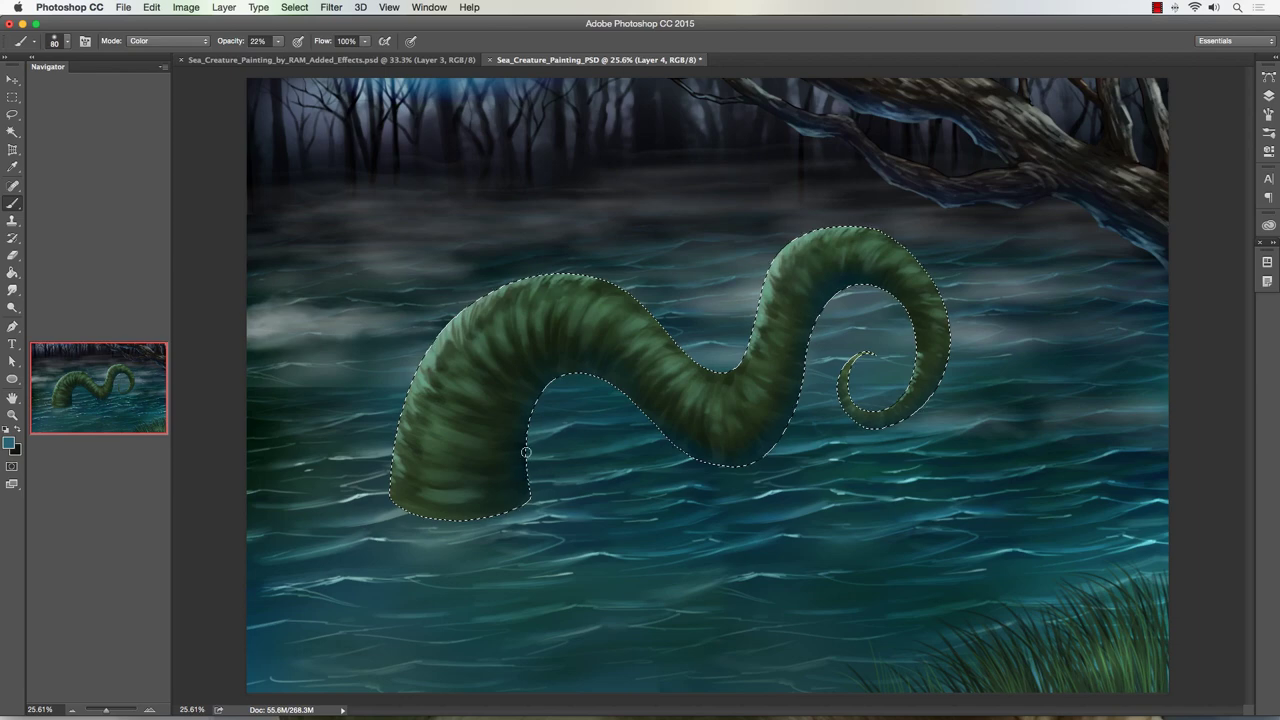
{"action": "key", "text": "bracketright"}
{"action": "key", "text": "bracketright"}
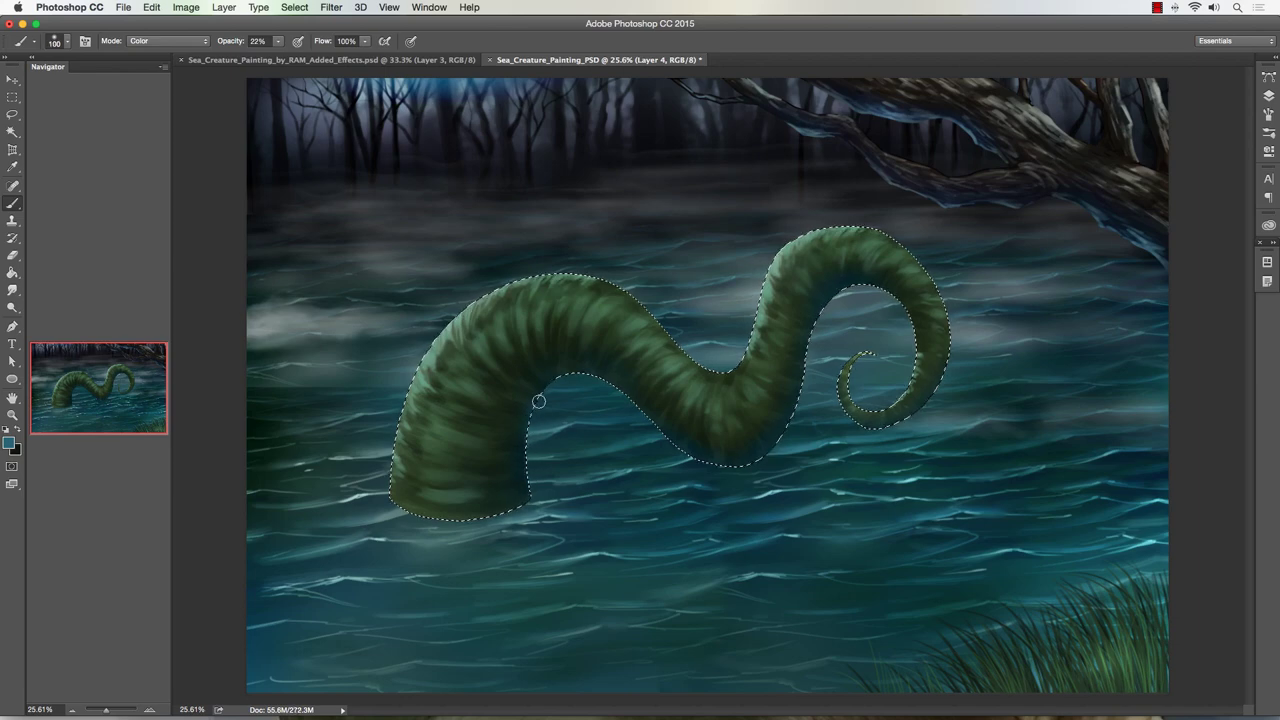
{"action": "key", "text": "bracketleft"}
{"action": "key", "text": "bracketleft"}
{"action": "key", "text": "bracketright"}
{"action": "key", "text": "bracketright"}
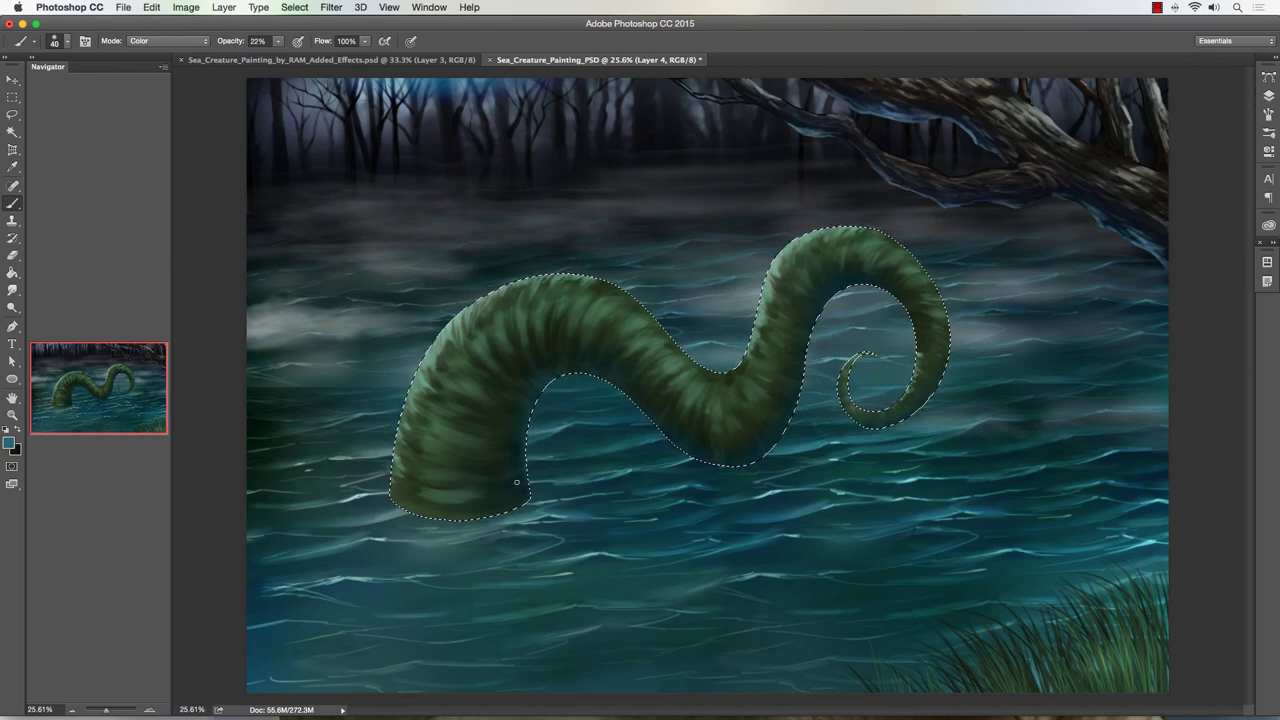
{"action": "key", "text": "bracketright"}
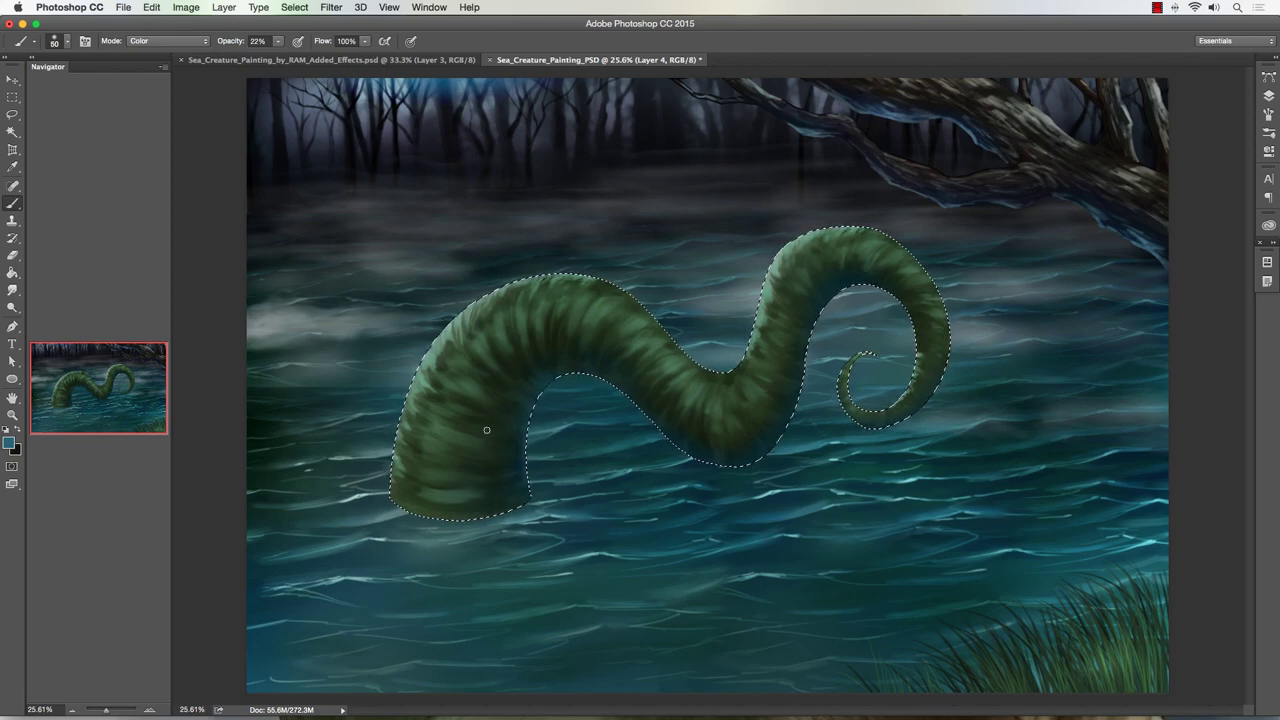
{"action": "key", "text": "bracketleft"}
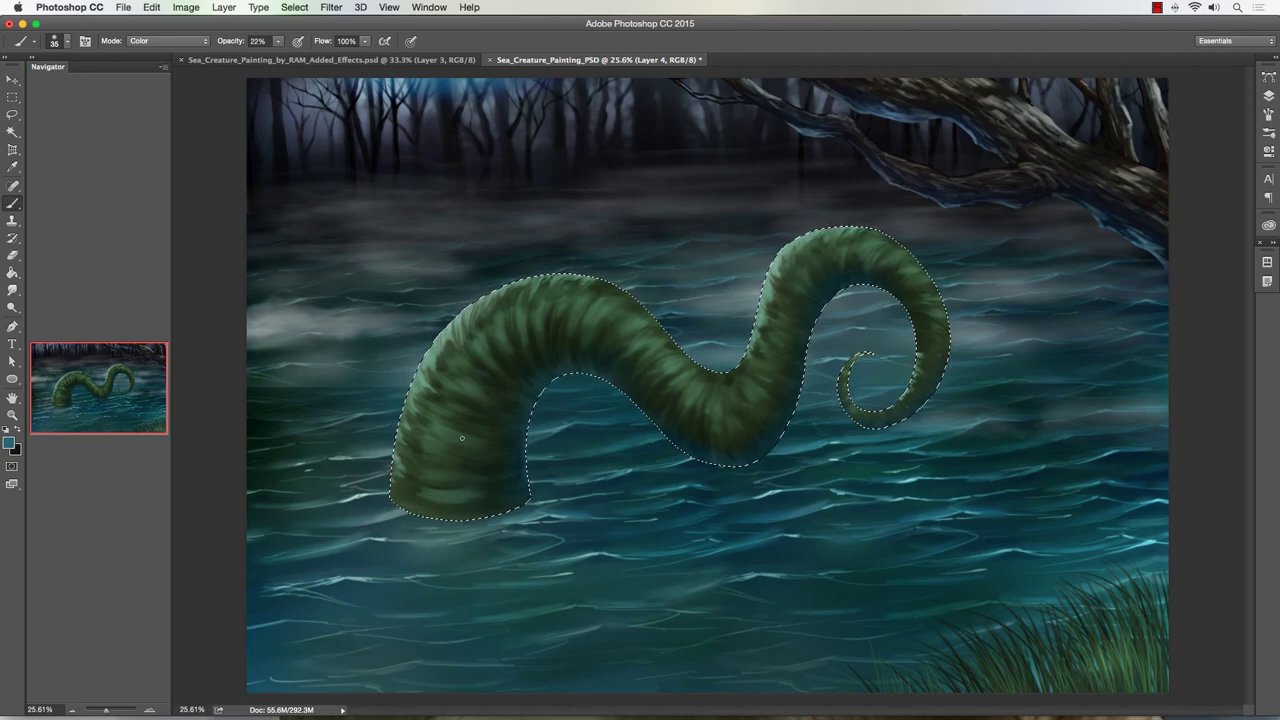
{"action": "key", "text": "super+d"}
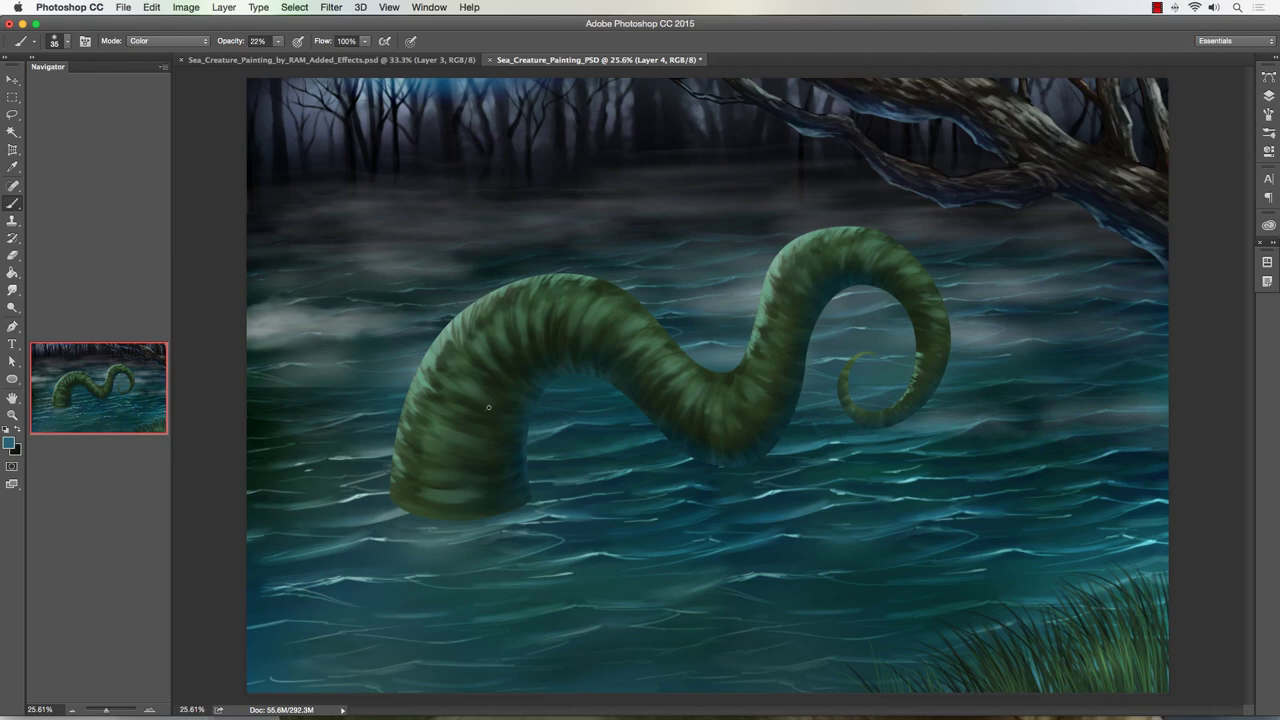
Step: Merge Layer 4 and Layer 3 down into Layer 2 and toggle its visibility to compare
{"action": "left_click", "coordinate": [1269, 95]}
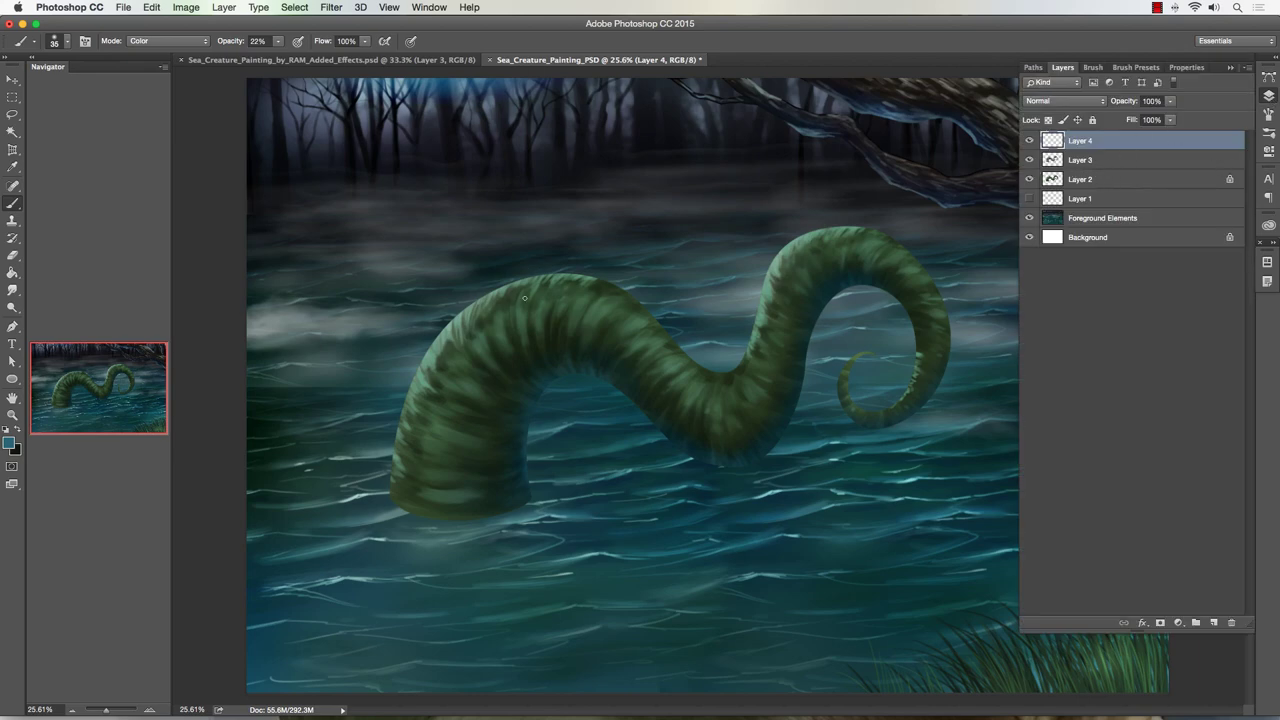
{"action": "key", "text": "super+e"}
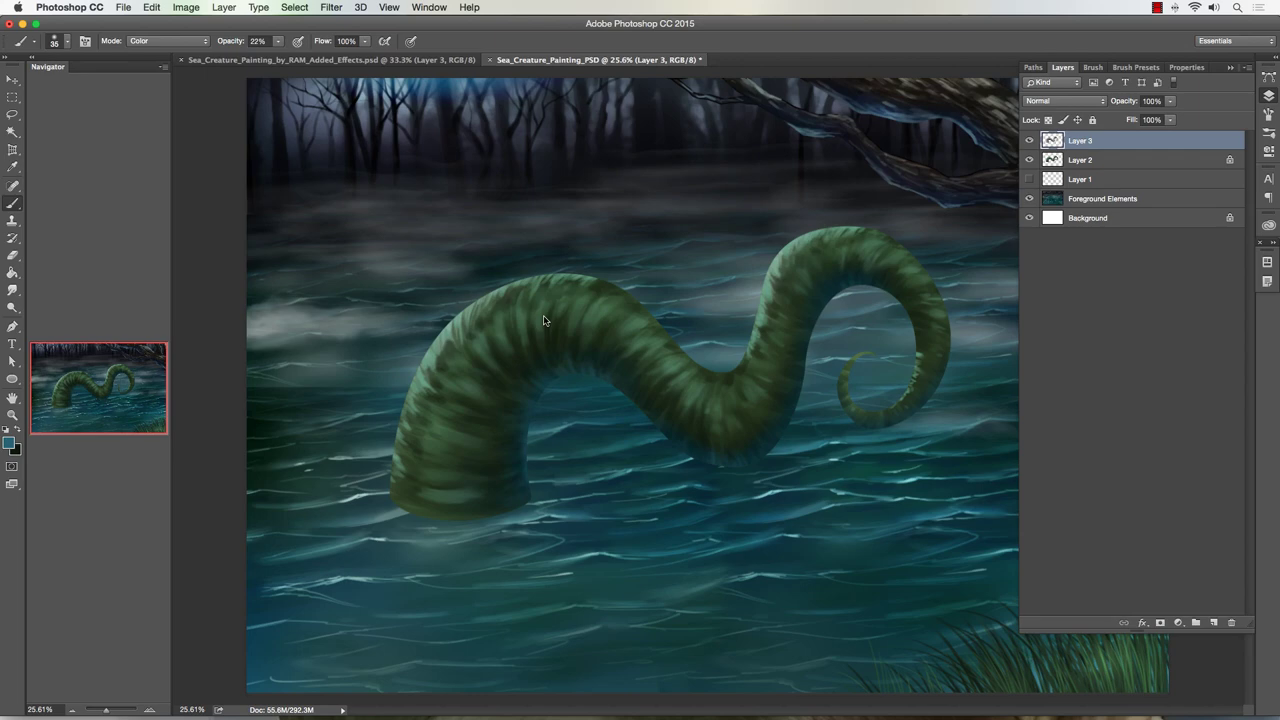
{"action": "key", "text": "super+e"}
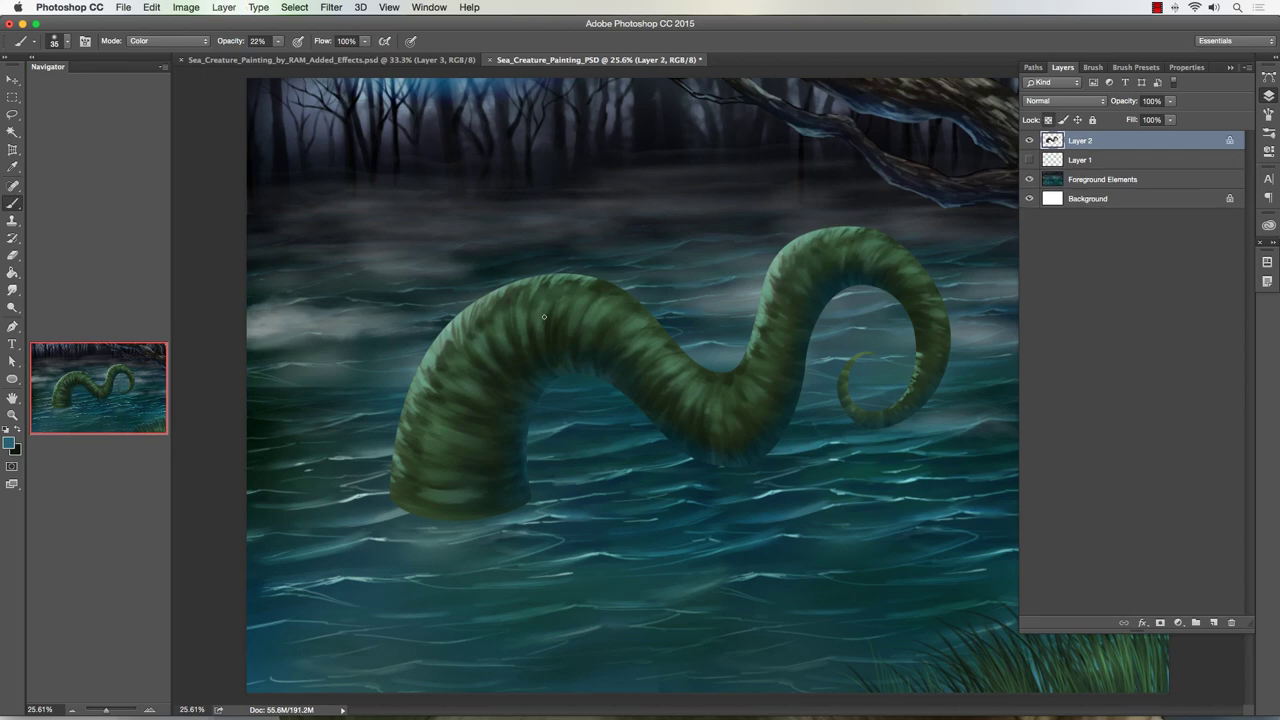
{"action": "left_click", "coordinate": [1030, 141]}
{"action": "left_click", "coordinate": [1030, 141]}
Step: Lasso the stripe bands on the tentacle's lower and upper body, then add a layer above Layer 2
{"action": "left_click", "coordinate": [12, 114]}
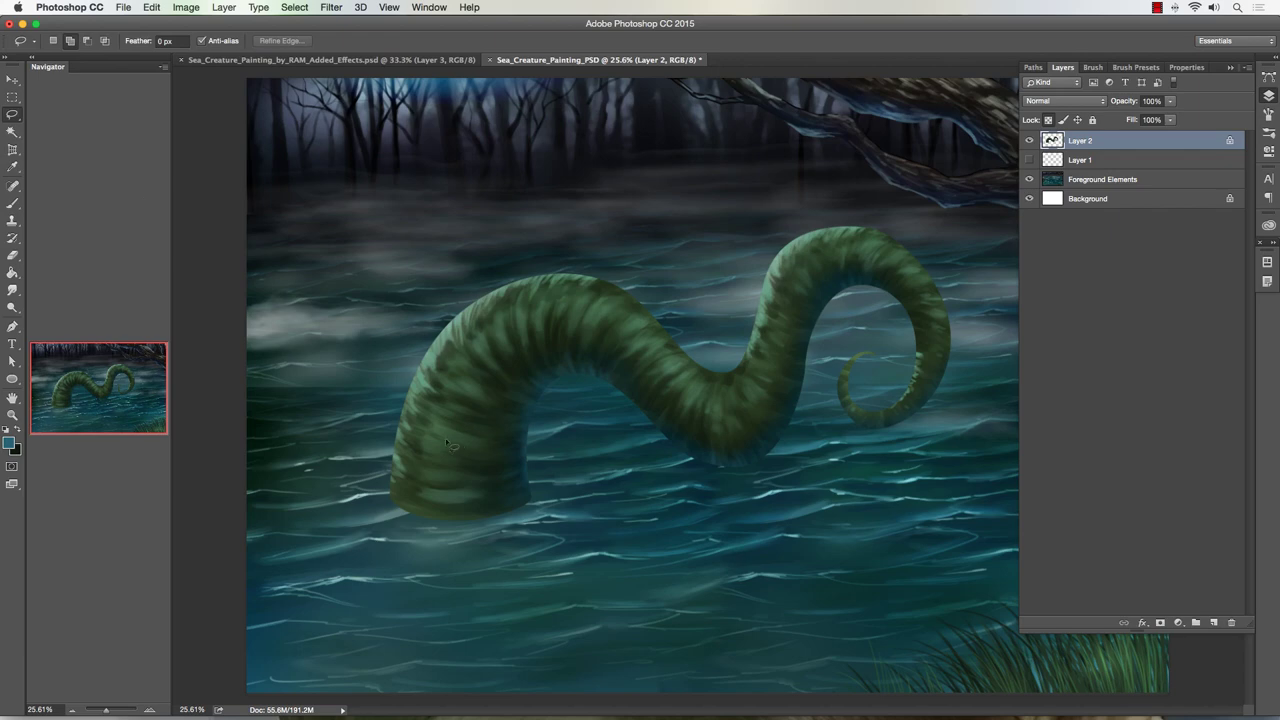
{"action": "mouse_move", "coordinate": [448, 438]}
{"action": "left_mouse_down"}
{"action": "mouse_move", "coordinate": [434, 428]}
{"action": "mouse_move", "coordinate": [490, 440]}
{"action": "mouse_move", "coordinate": [440, 446]}
{"action": "left_mouse_up"}
{"action": "mouse_move", "coordinate": [442, 401]}
{"action": "left_mouse_down"}
{"action": "mouse_move", "coordinate": [490, 420]}
{"action": "mouse_move", "coordinate": [464, 382]}
{"action": "mouse_move", "coordinate": [494, 395]}
{"action": "mouse_move", "coordinate": [474, 390]}
{"action": "mouse_move", "coordinate": [460, 358]}
{"action": "mouse_move", "coordinate": [486, 382]}
{"action": "mouse_move", "coordinate": [464, 361]}
{"action": "mouse_move", "coordinate": [487, 366]}
{"action": "mouse_move", "coordinate": [483, 338]}
{"action": "mouse_move", "coordinate": [506, 354]}
{"action": "mouse_move", "coordinate": [502, 338]}
{"action": "mouse_move", "coordinate": [510, 360]}
{"action": "mouse_move", "coordinate": [505, 320]}
{"action": "mouse_move", "coordinate": [522, 356]}
{"action": "mouse_move", "coordinate": [527, 316]}
{"action": "mouse_move", "coordinate": [532, 346]}
{"action": "mouse_move", "coordinate": [546, 331]}
{"action": "mouse_move", "coordinate": [552, 343]}
{"action": "mouse_move", "coordinate": [548, 303]}
{"action": "mouse_move", "coordinate": [557, 333]}
{"action": "mouse_move", "coordinate": [547, 303]}
{"action": "mouse_move", "coordinate": [562, 330]}
{"action": "mouse_move", "coordinate": [557, 306]}
{"action": "mouse_move", "coordinate": [574, 326]}
{"action": "mouse_move", "coordinate": [582, 300]}
{"action": "mouse_move", "coordinate": [592, 304]}
{"action": "mouse_move", "coordinate": [577, 333]}
{"action": "mouse_move", "coordinate": [603, 301]}
{"action": "mouse_move", "coordinate": [598, 329]}
{"action": "mouse_move", "coordinate": [606, 298]}
{"action": "left_mouse_up"}
{"action": "mouse_move", "coordinate": [449, 470]}
{"action": "left_mouse_down"}
{"action": "mouse_move", "coordinate": [485, 490]}
{"action": "mouse_move", "coordinate": [446, 478]}
{"action": "mouse_move", "coordinate": [456, 495]}
{"action": "left_mouse_up"}
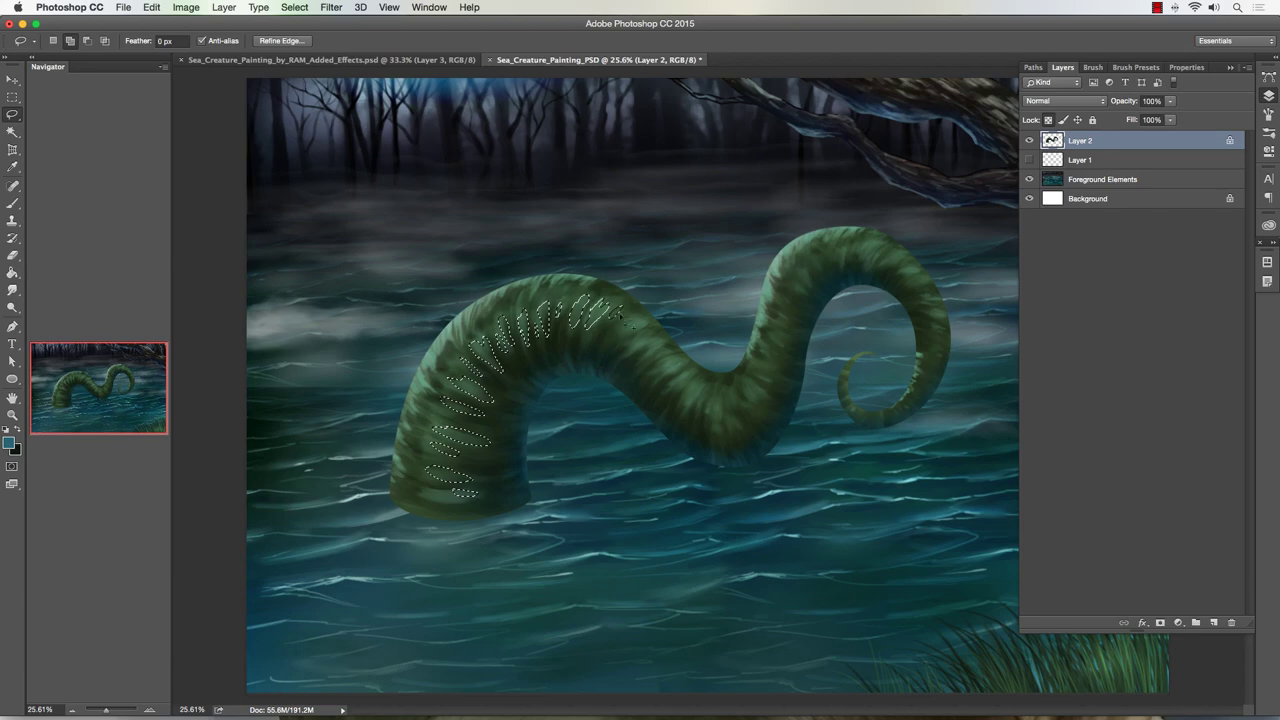
{"action": "mouse_move", "coordinate": [620, 318]}
{"action": "left_mouse_down"}
{"action": "mouse_move", "coordinate": [623, 351]}
{"action": "mouse_move", "coordinate": [623, 329]}
{"action": "mouse_move", "coordinate": [633, 344]}
{"action": "mouse_move", "coordinate": [649, 339]}
{"action": "mouse_move", "coordinate": [638, 344]}
{"action": "mouse_move", "coordinate": [648, 357]}
{"action": "mouse_move", "coordinate": [666, 359]}
{"action": "mouse_move", "coordinate": [643, 369]}
{"action": "mouse_move", "coordinate": [666, 357]}
{"action": "mouse_move", "coordinate": [684, 400]}
{"action": "left_mouse_up"}
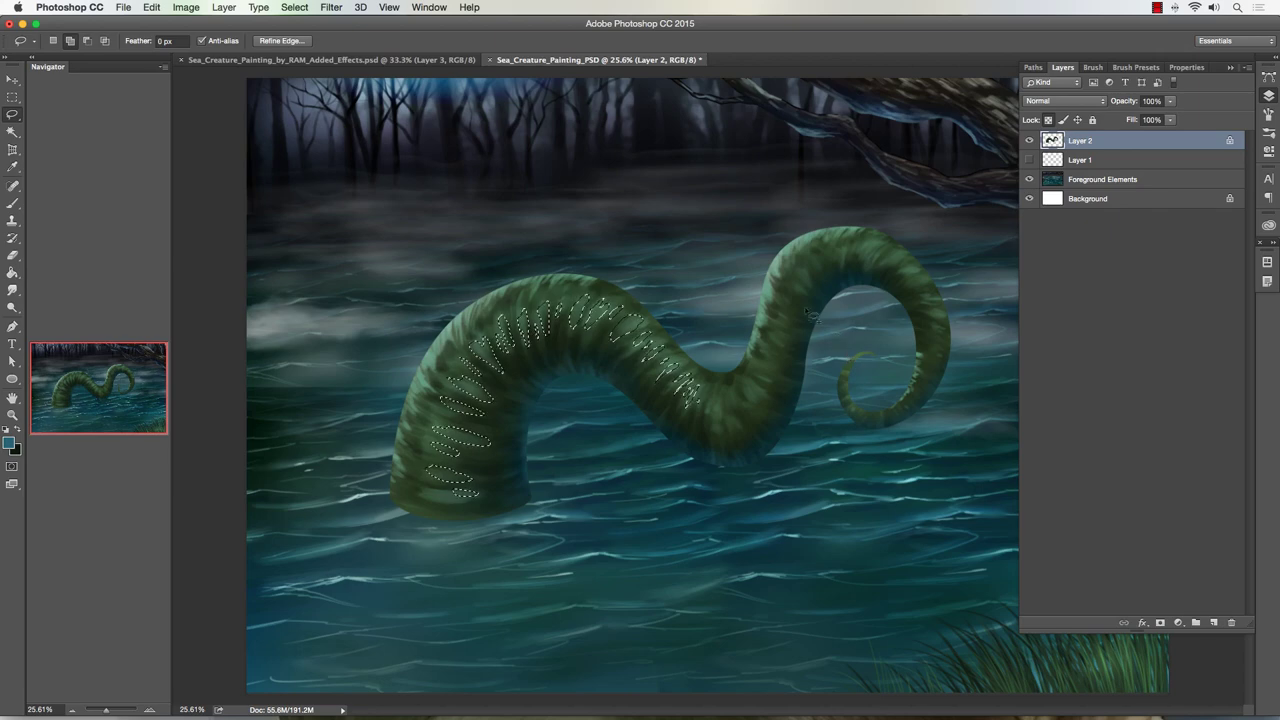
{"action": "left_click", "coordinate": [1216, 622]}
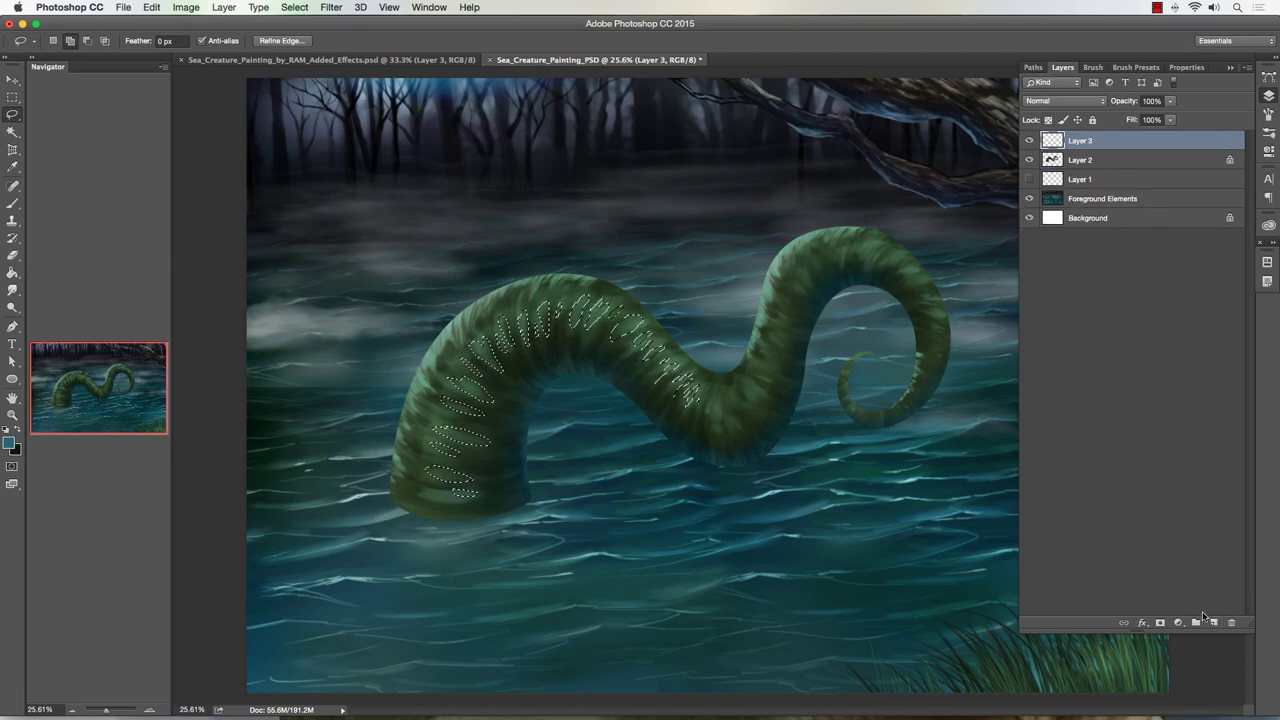
Step: Paint pale green over the selected stripes with a size-400 Normal-mode brush
{"action": "key", "text": "b"}
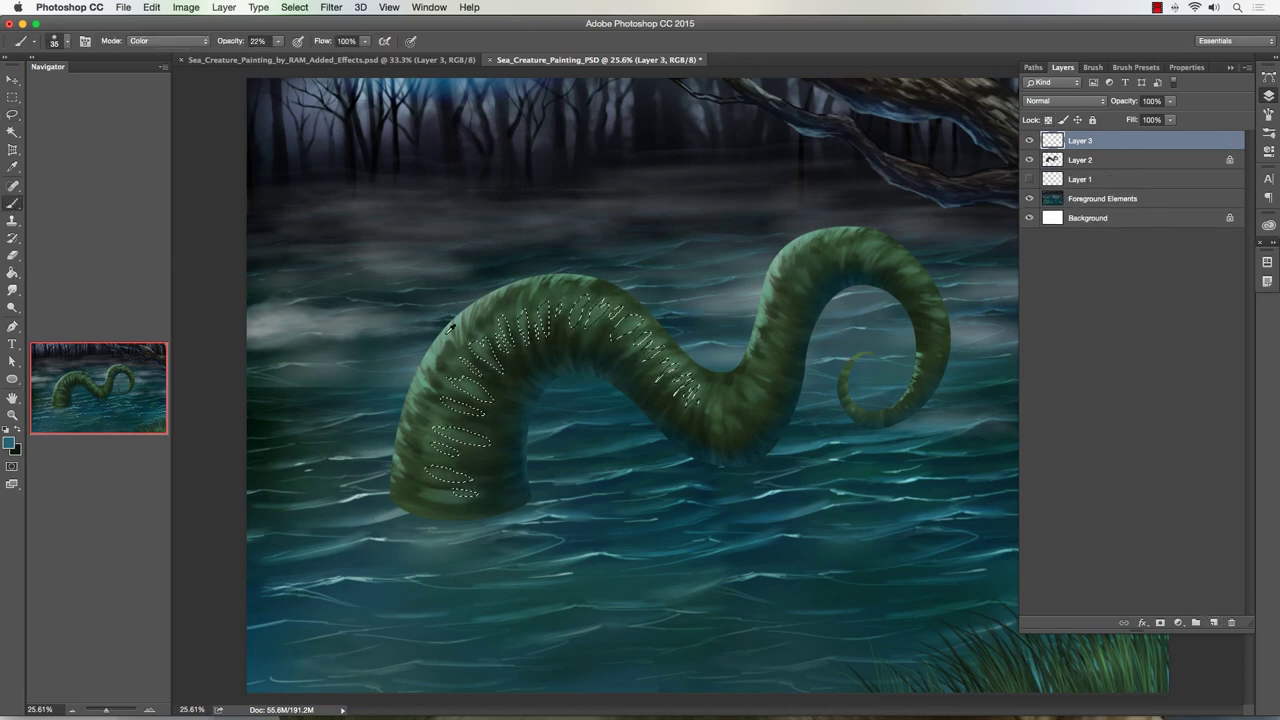
{"action": "left_click", "coordinate": [448, 327], "text": "alt"}
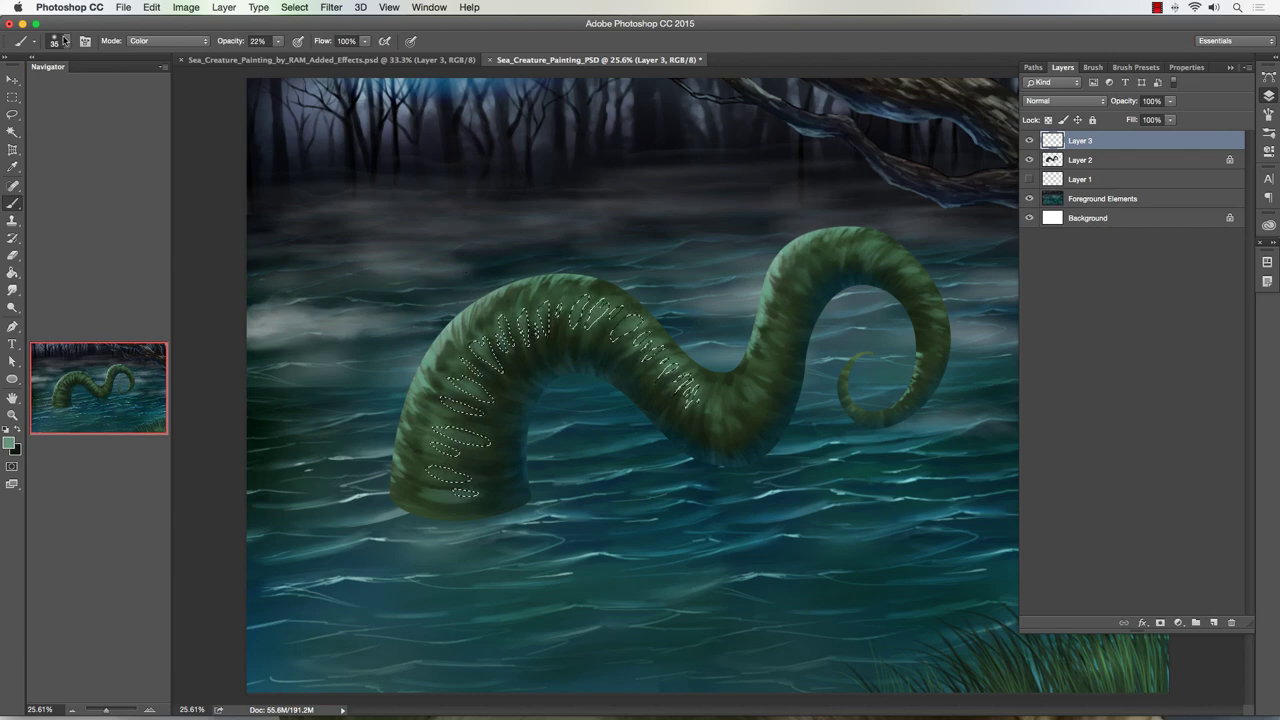
{"action": "left_click", "coordinate": [151, 42]}
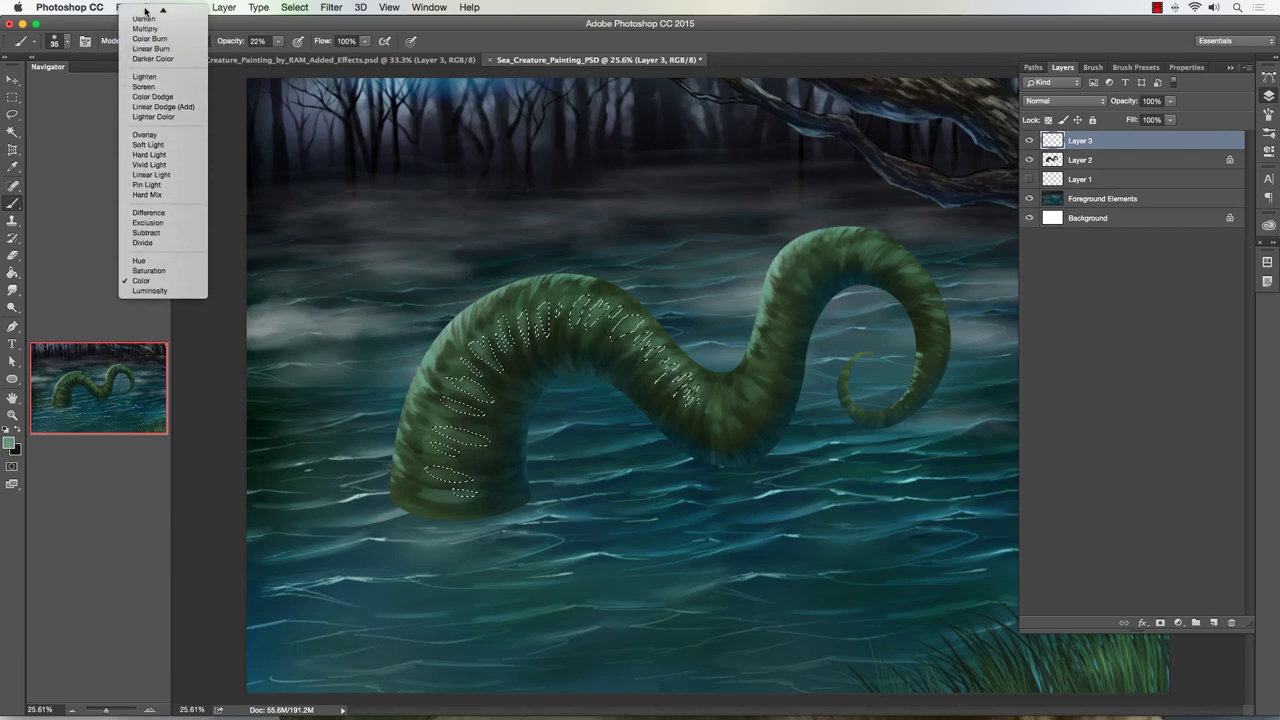
{"action": "left_click", "coordinate": [147, 10]}
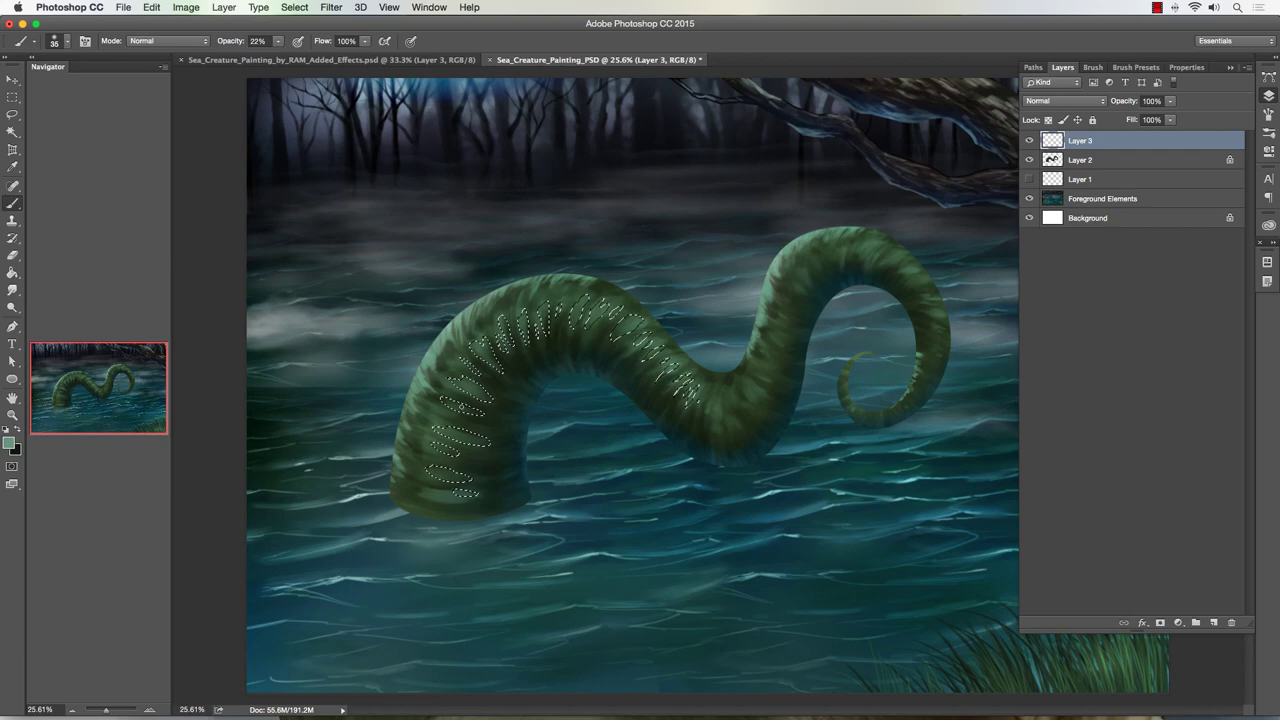
{"action": "key", "text": "bracketright"}
{"action": "key", "text": "bracketright"}
{"action": "key", "text": "bracketright"}
{"action": "key", "text": "bracketright"}
{"action": "key", "text": "bracketright"}
{"action": "key", "text": "bracketright"}
{"action": "key", "text": "bracketright"}
{"action": "key", "text": "bracketright"}
{"action": "mouse_move", "coordinate": [554, 376]}
{"action": "left_mouse_down"}
{"action": "mouse_move", "coordinate": [580, 298]}
{"action": "mouse_move", "coordinate": [666, 316]}
{"action": "mouse_move", "coordinate": [588, 398]}
{"action": "mouse_move", "coordinate": [424, 440]}
{"action": "mouse_move", "coordinate": [410, 415]}
{"action": "mouse_move", "coordinate": [453, 300]}
{"action": "mouse_move", "coordinate": [649, 314]}
{"action": "mouse_move", "coordinate": [635, 448]}
{"action": "left_mouse_up"}
Step: Deselect the stripes to judge the result, then zoom in on the serpent's body
{"action": "key", "text": "super+d"}
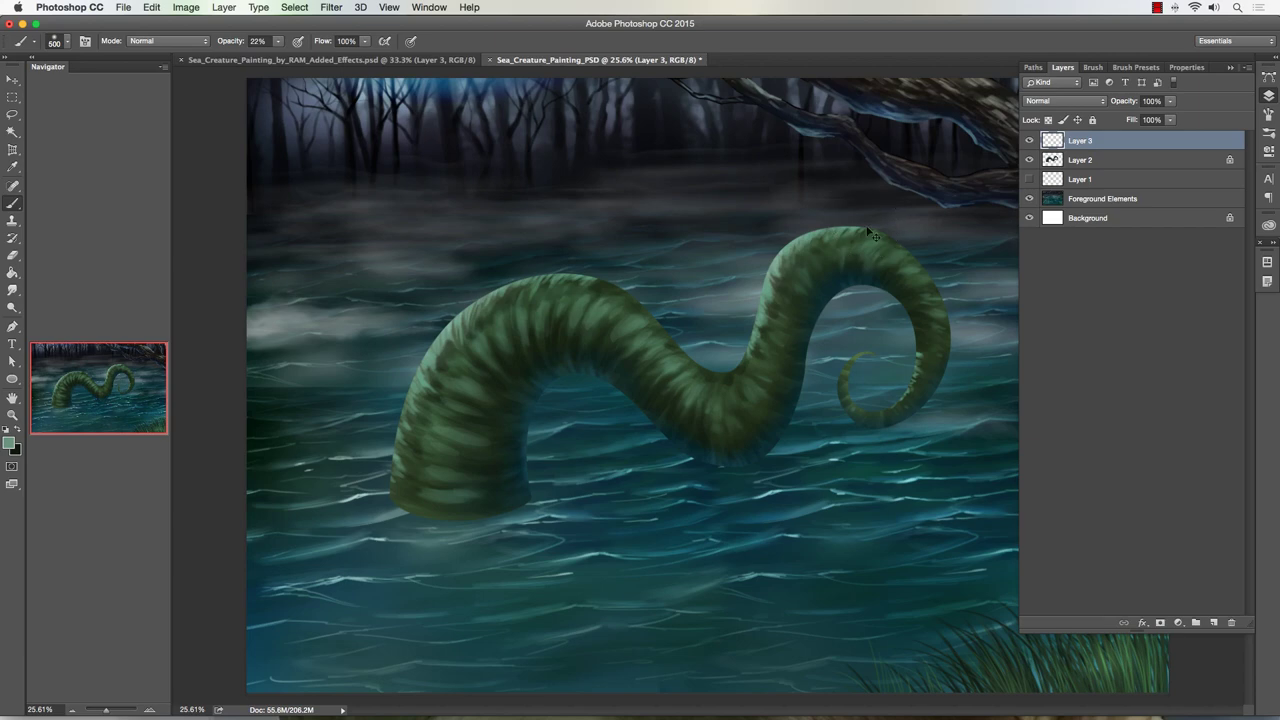
{"action": "key", "text": "ctrl+z"}
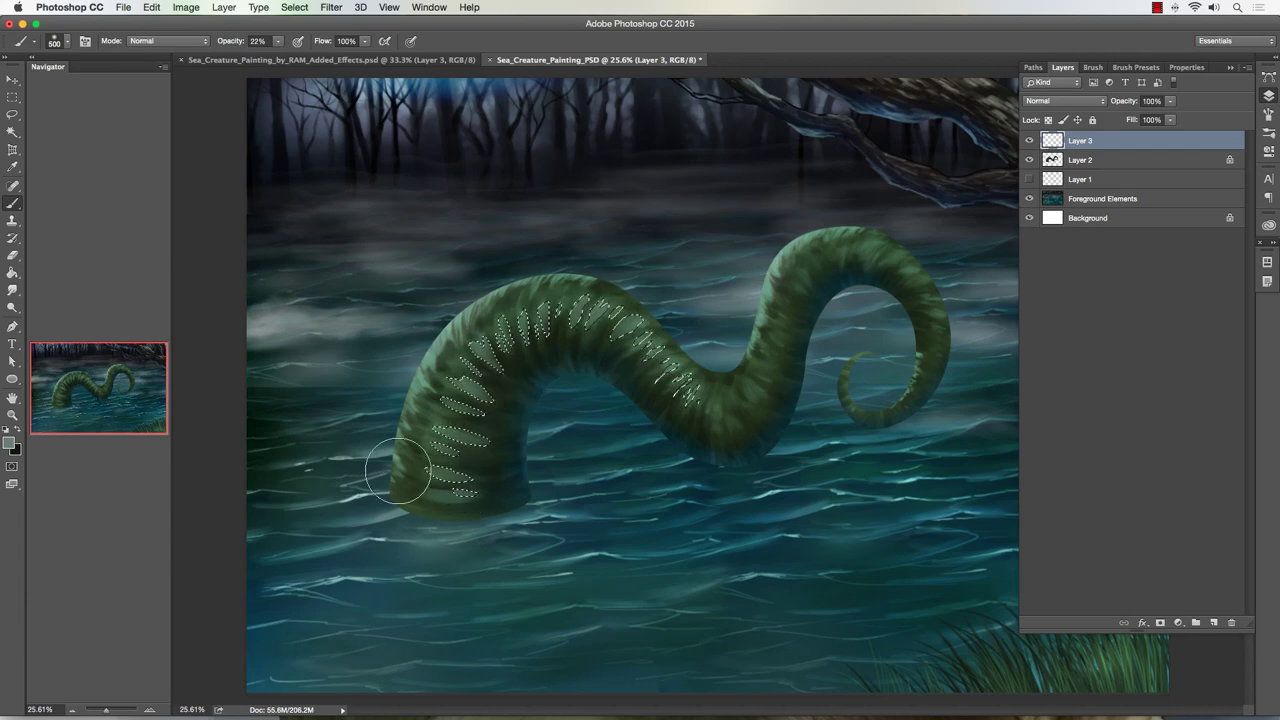
{"action": "key", "text": "super+d"}
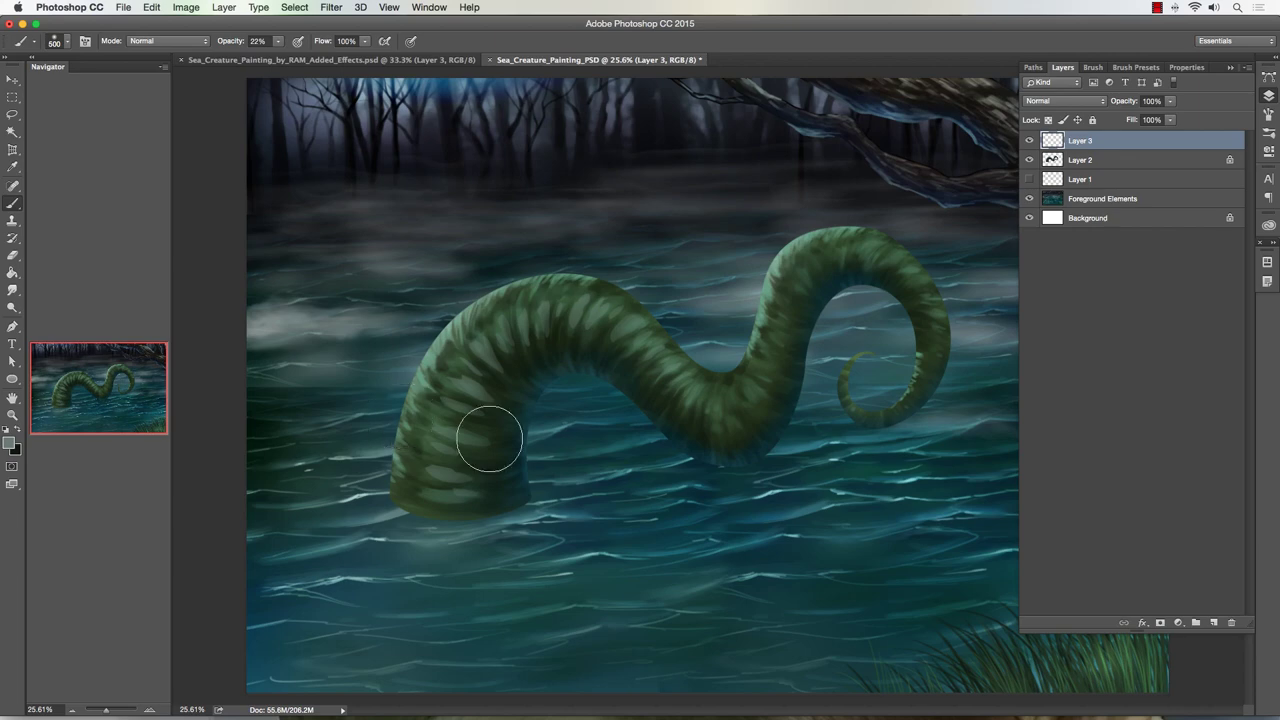
{"action": "left_click", "coordinate": [12, 415]}
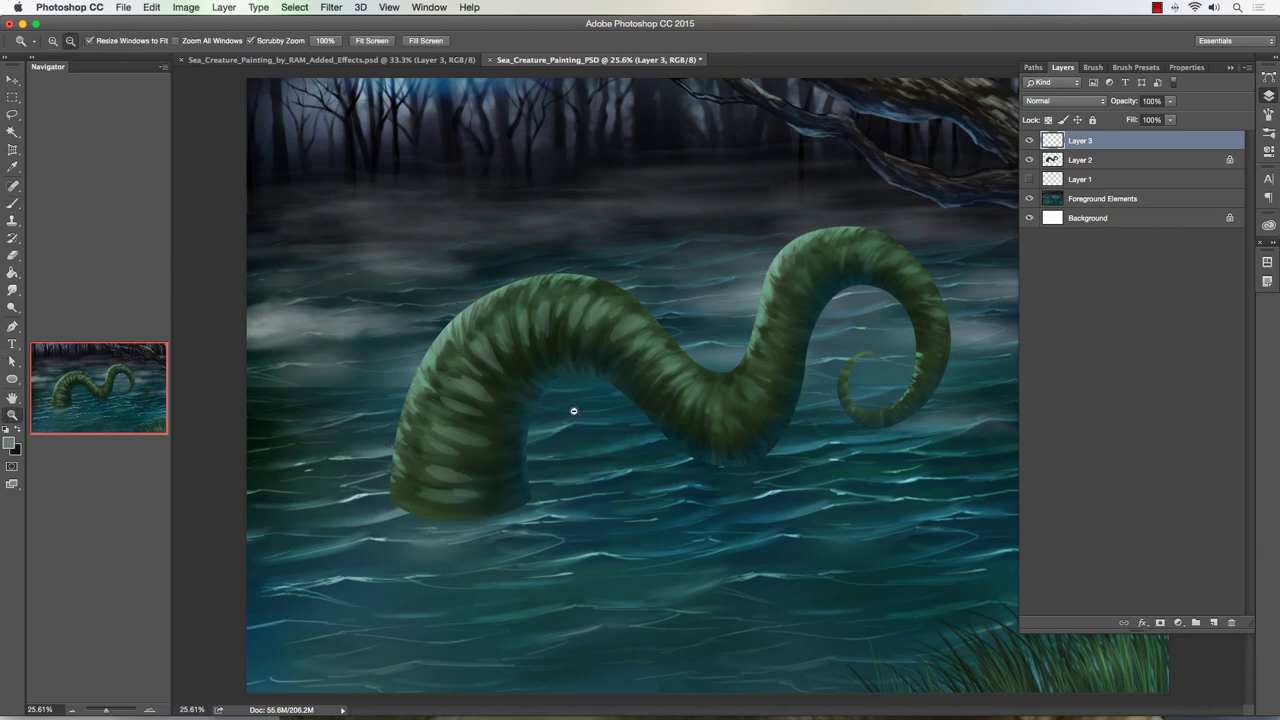
{"action": "mouse_move", "coordinate": [571, 414]}
{"action": "left_mouse_down"}
{"action": "mouse_move", "coordinate": [536, 410]}
{"action": "mouse_move", "coordinate": [577, 405]}
{"action": "mouse_move", "coordinate": [551, 387]}
{"action": "mouse_move", "coordinate": [570, 382]}
{"action": "left_mouse_up"}
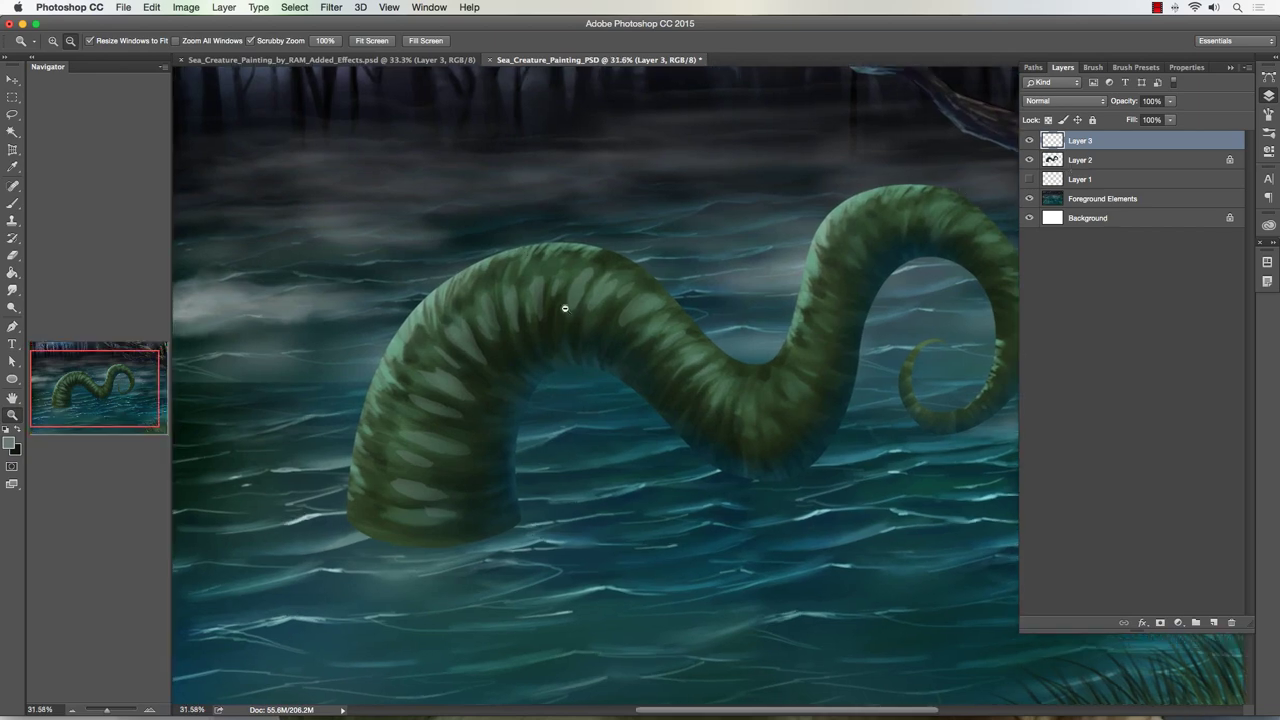
{"action": "left_click_drag", "start_coordinate": [480, 380], "coordinate": [500, 360]}
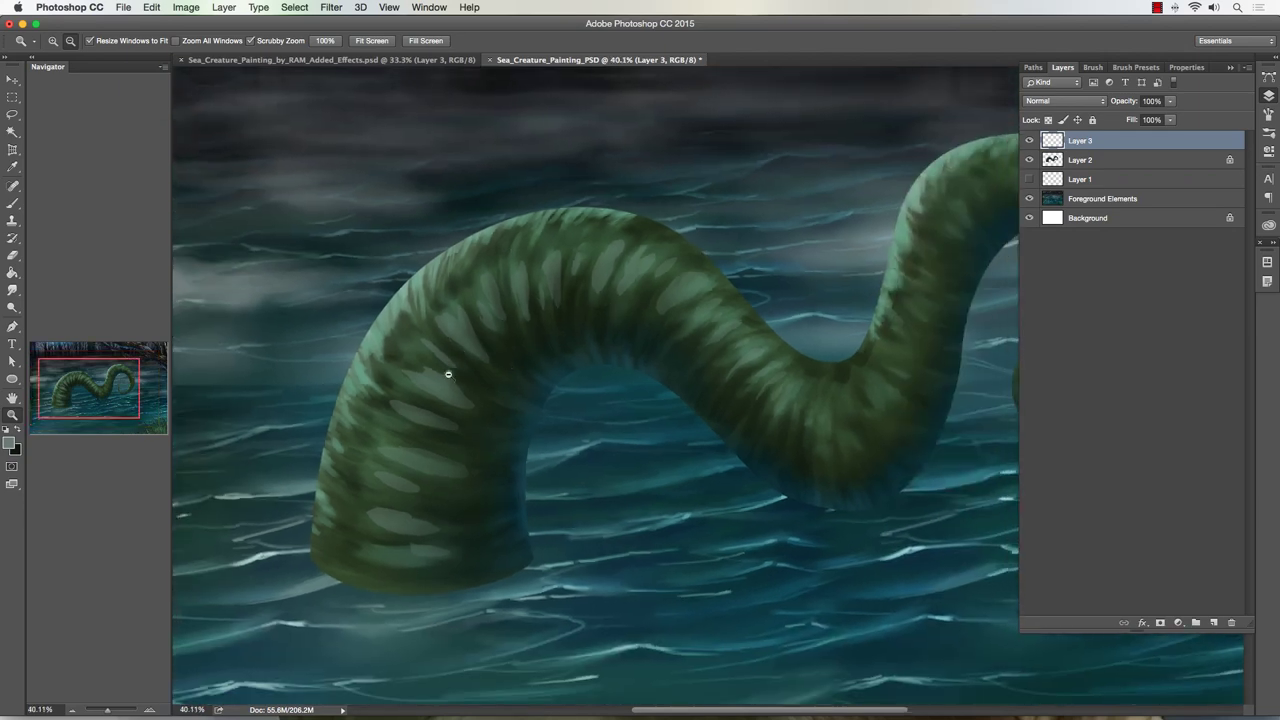
{"action": "left_click_drag", "start_coordinate": [580, 331], "coordinate": [560, 337]}
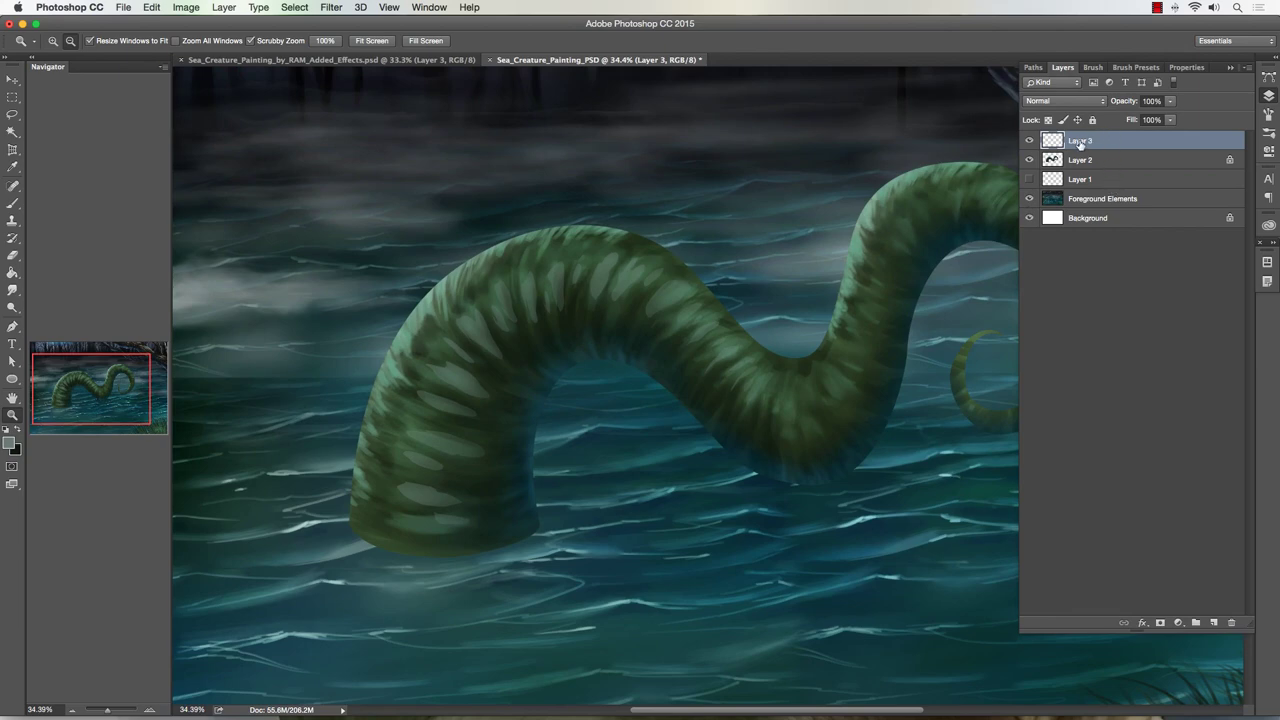
Step: Apply a Gaussian Blur with 6.4-pixel radius to the pale stripes
{"action": "left_click", "coordinate": [329, 7]}
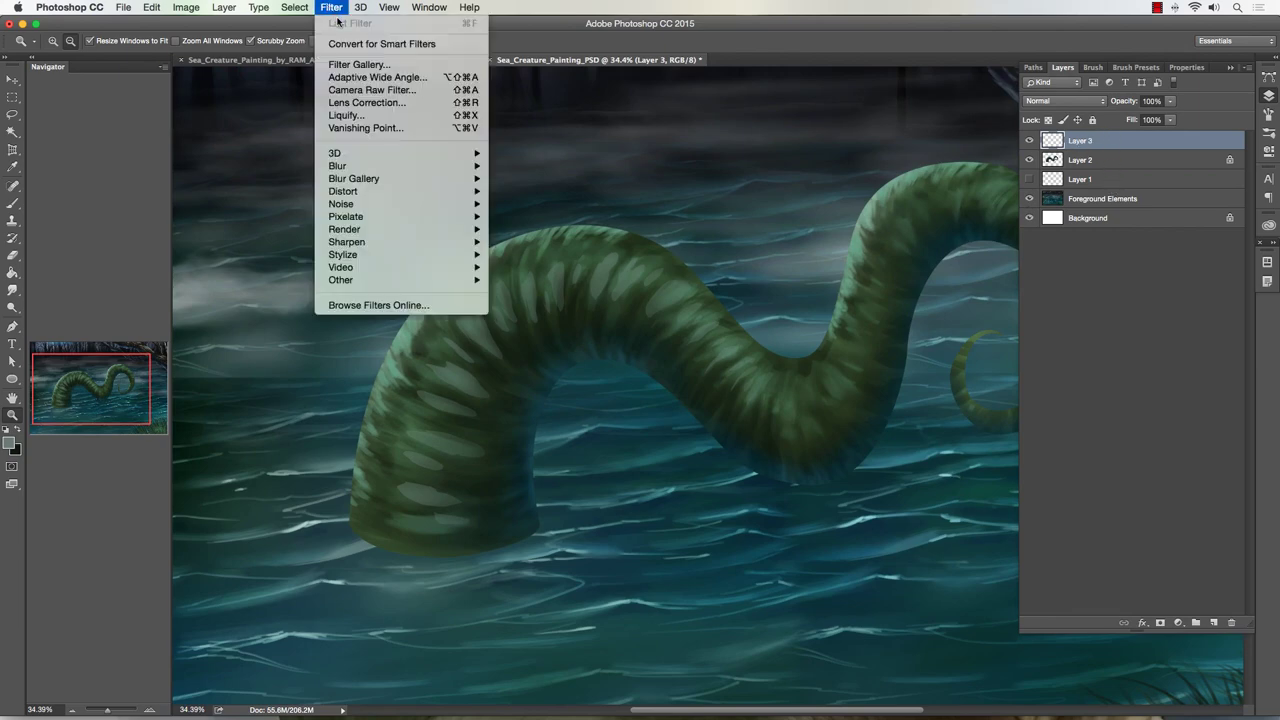
{"action": "mouse_move", "coordinate": [343, 167]}
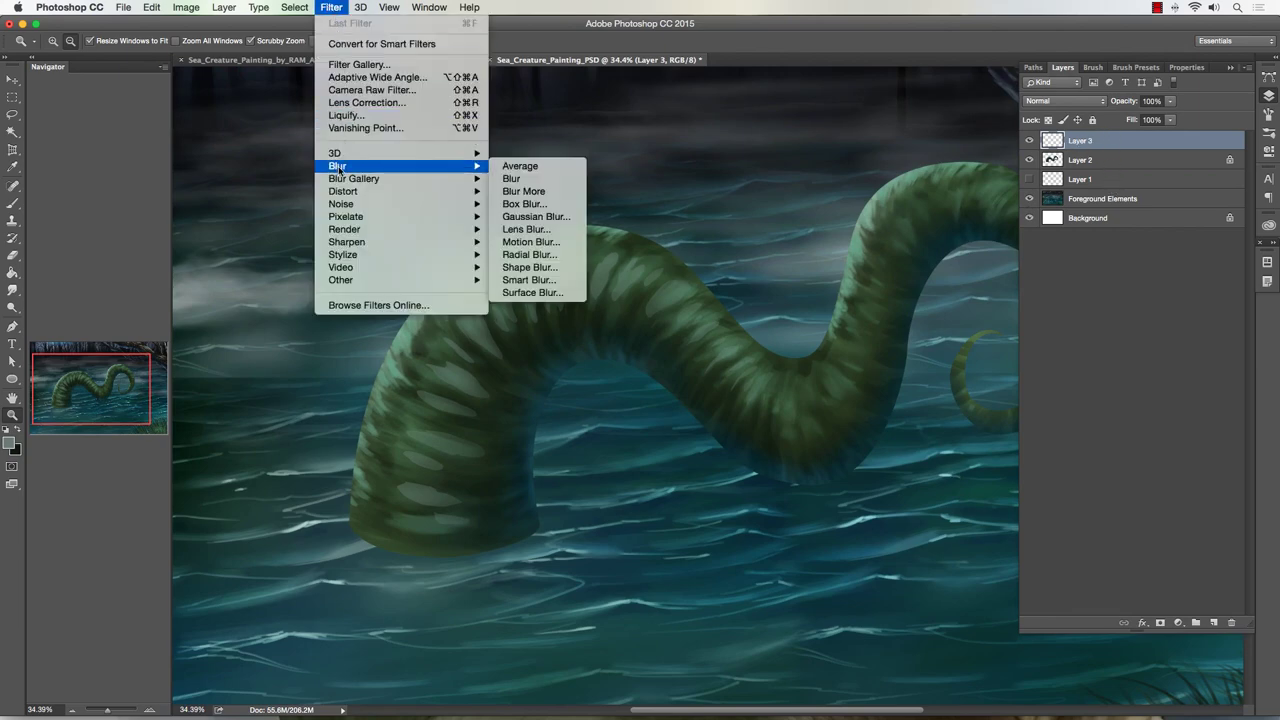
{"action": "left_click", "coordinate": [536, 216]}
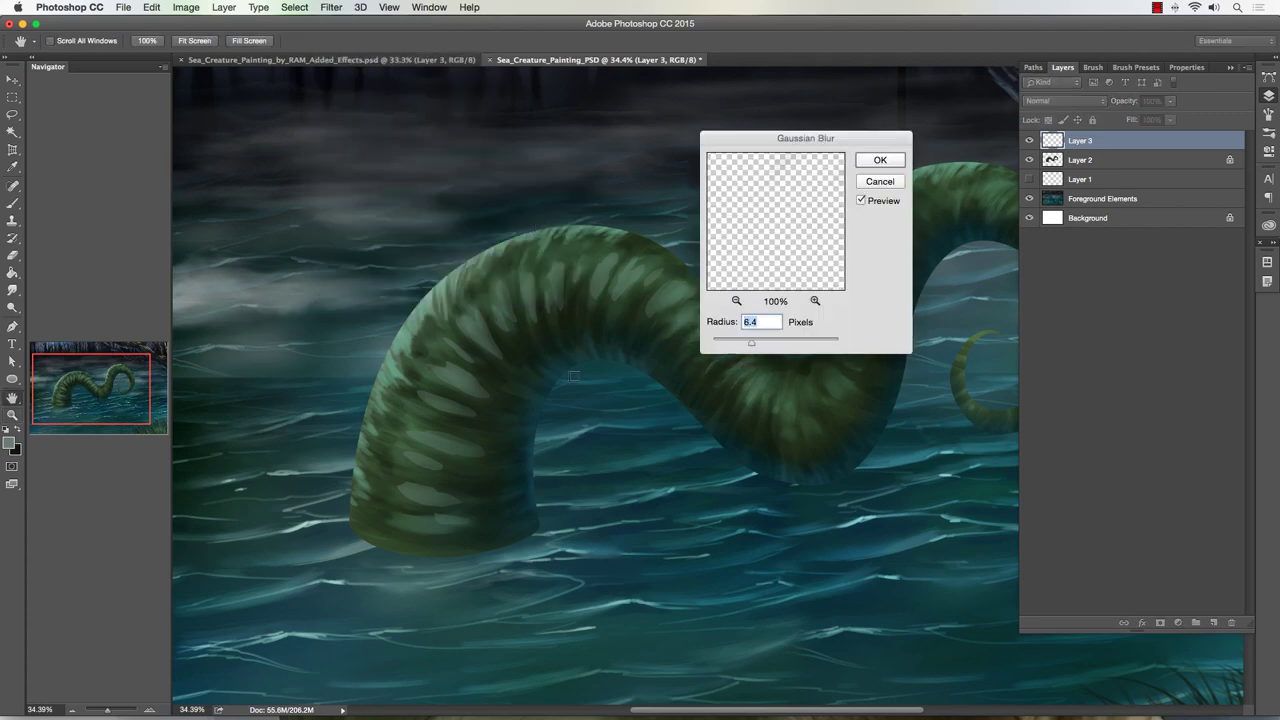
{"action": "left_click", "coordinate": [880, 160]}
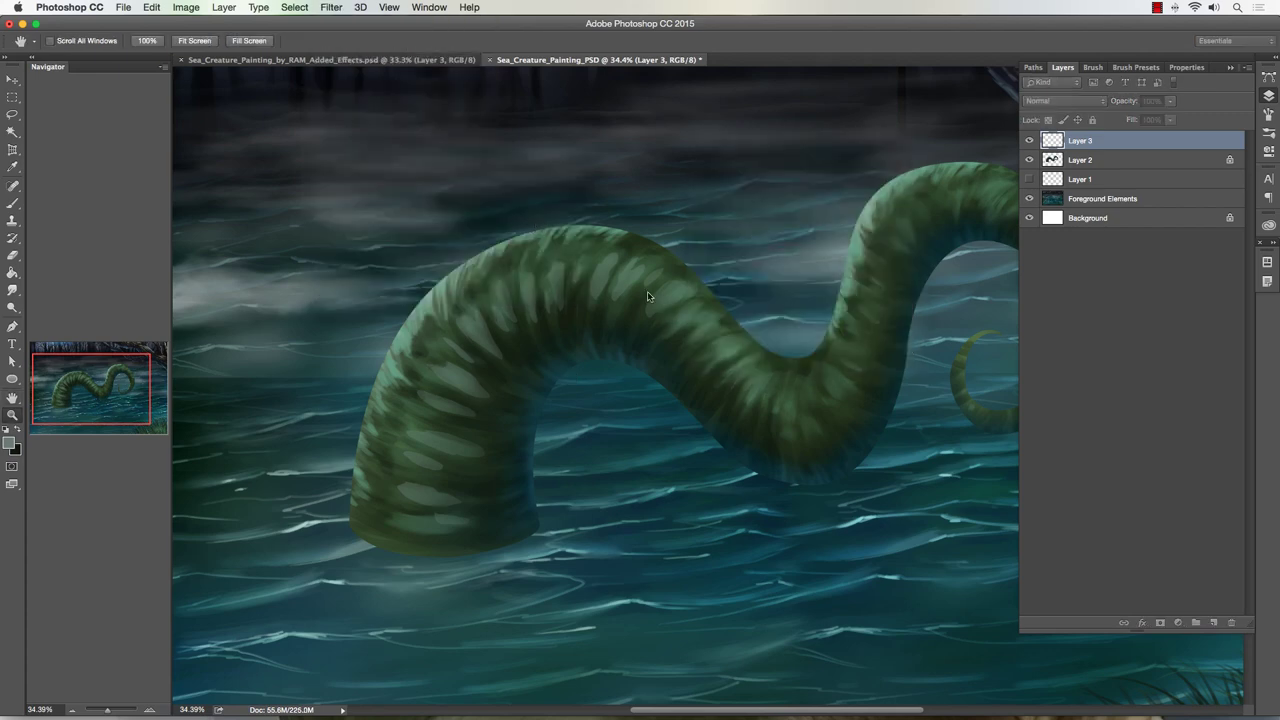
Step: Zoom around the serpent to check the blur, then add a new layer above Layer 3
{"action": "key", "text": "z"}
{"action": "left_click_drag", "start_coordinate": [643, 303], "coordinate": [606, 333]}
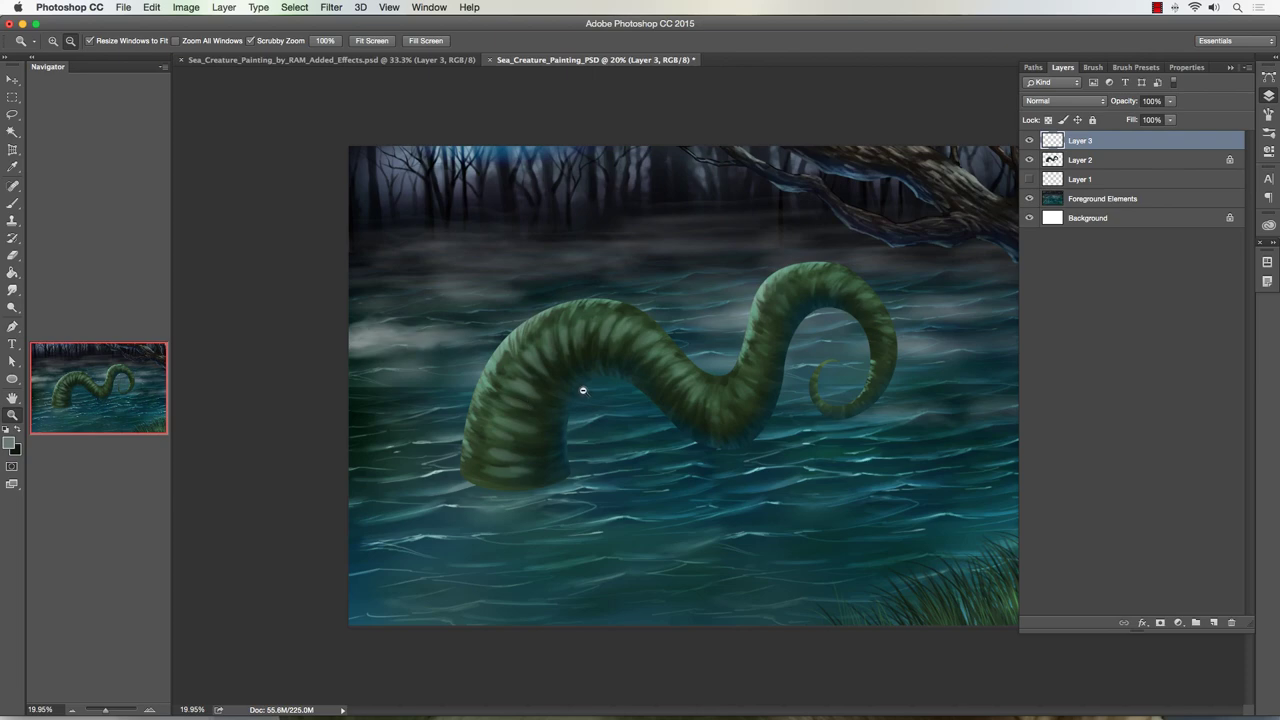
{"action": "left_click_drag", "start_coordinate": [585, 392], "coordinate": [871, 237]}
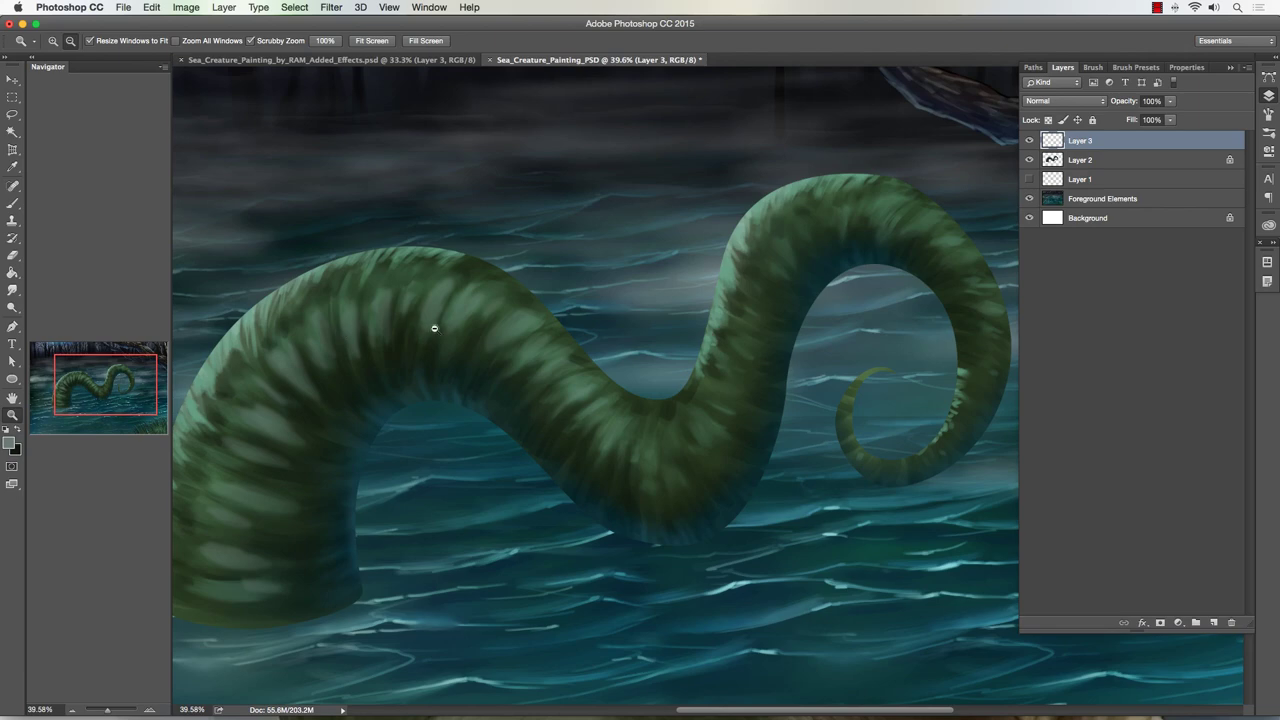
{"action": "left_click_drag", "start_coordinate": [409, 326], "coordinate": [404, 323]}
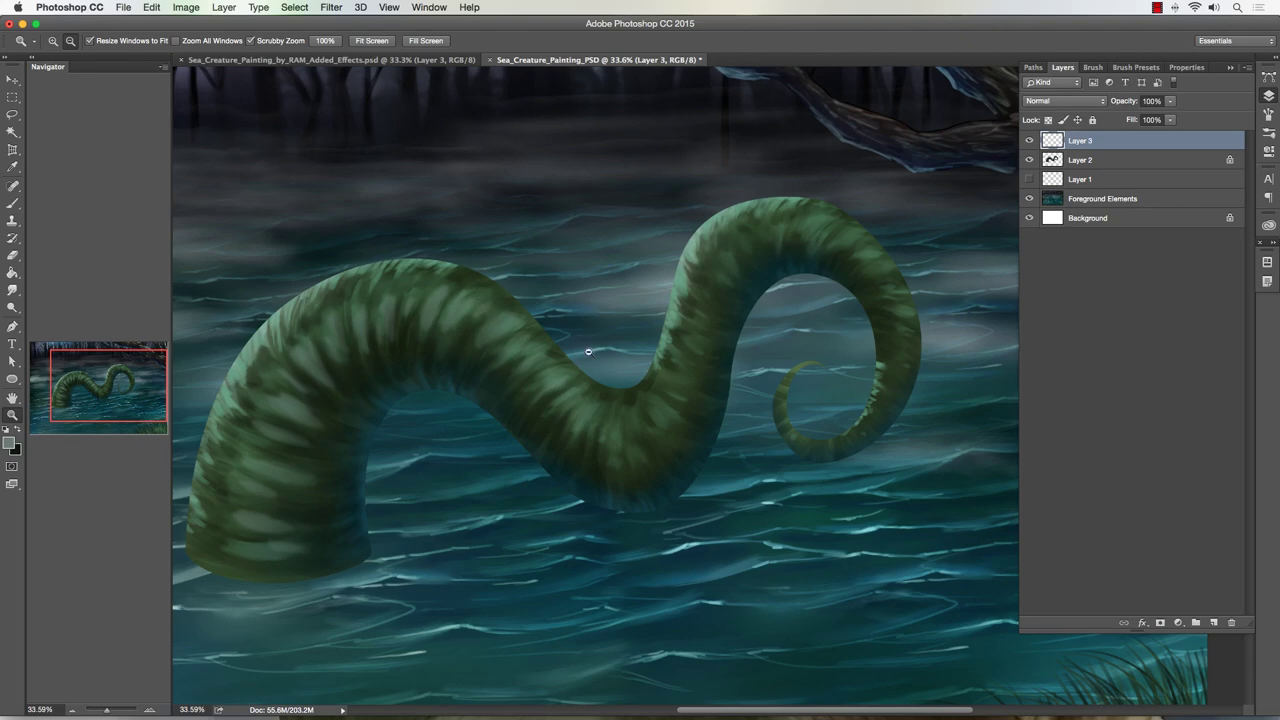
{"action": "left_click_drag", "start_coordinate": [588, 351], "coordinate": [566, 343]}
{"action": "left_click_drag", "start_coordinate": [407, 316], "coordinate": [426, 318]}
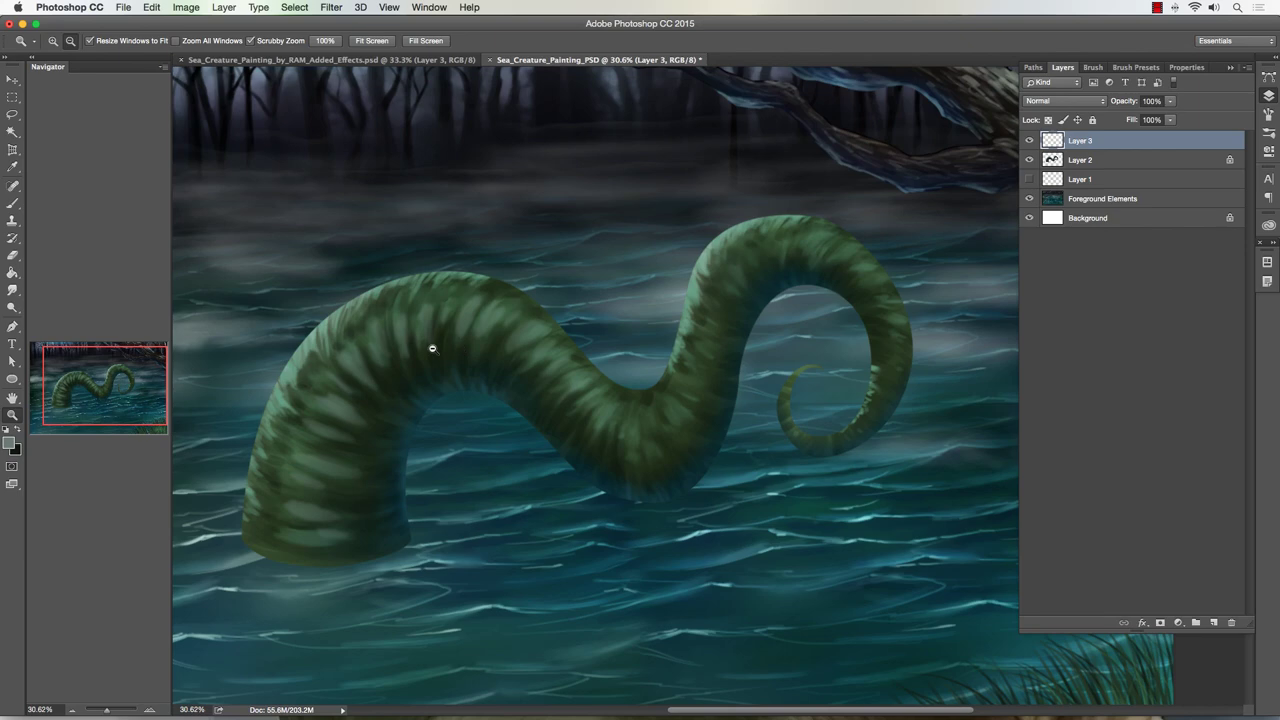
{"action": "left_click_drag", "start_coordinate": [347, 353], "coordinate": [375, 351]}
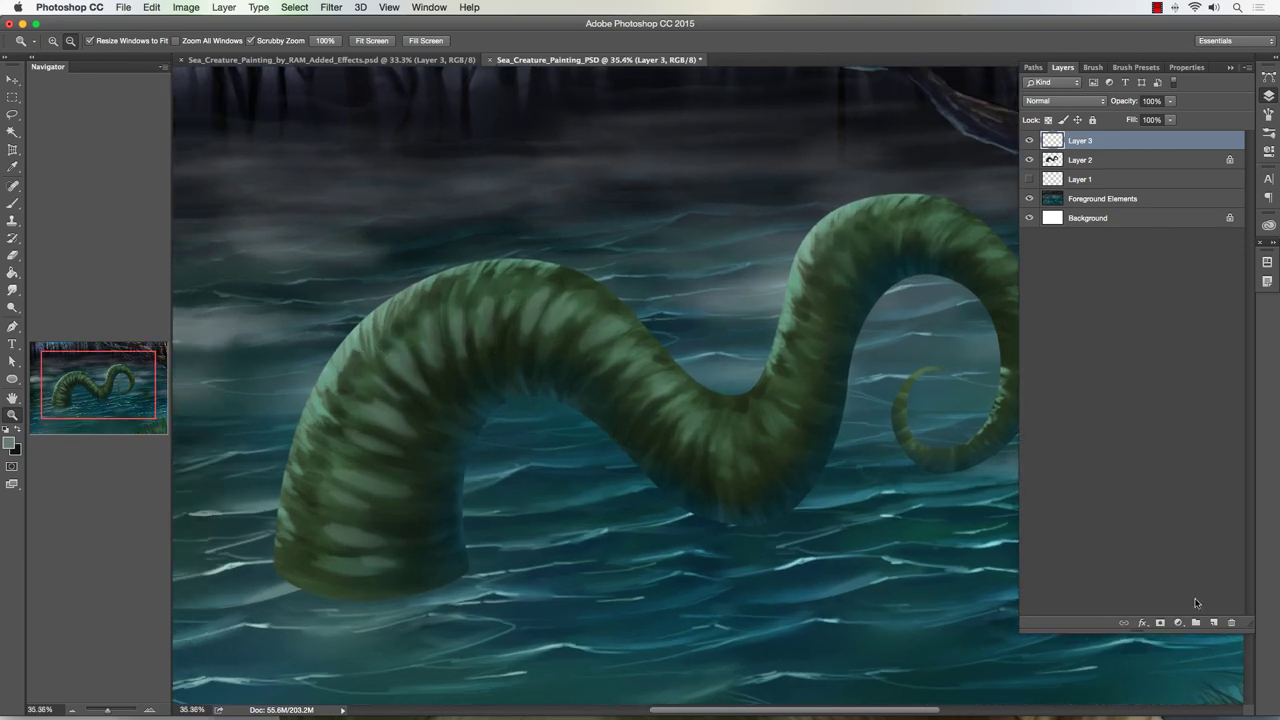
{"action": "left_click", "coordinate": [1213, 622]}
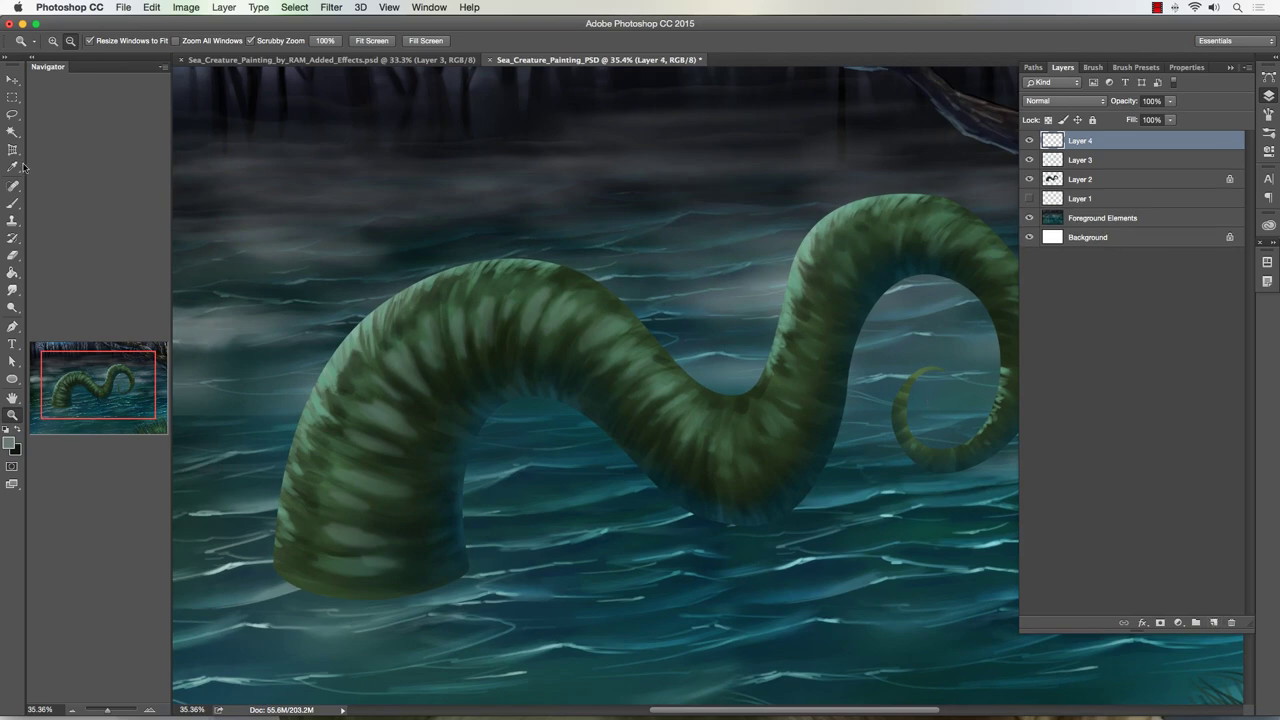
Step: Lasso three stripe spots along the serpent's body
{"action": "left_click", "coordinate": [12, 114]}
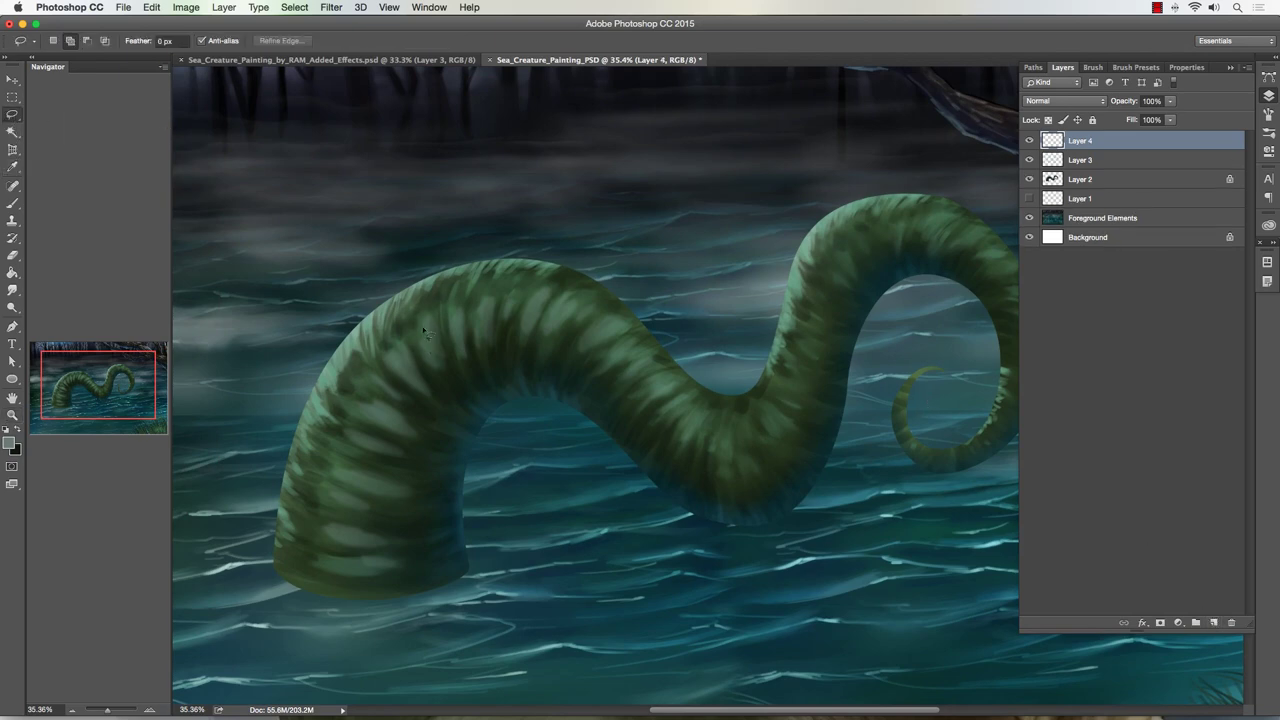
{"action": "mouse_move", "coordinate": [430, 328]}
{"action": "left_mouse_down"}
{"action": "mouse_move", "coordinate": [466, 347]}
{"action": "mouse_move", "coordinate": [489, 314]}
{"action": "mouse_move", "coordinate": [483, 338]}
{"action": "mouse_move", "coordinate": [532, 306]}
{"action": "left_mouse_up"}
{"action": "left_click_drag", "start_coordinate": [415, 380], "coordinate": [410, 374]}
{"action": "mouse_move", "coordinate": [383, 425]}
{"action": "left_mouse_down"}
{"action": "mouse_move", "coordinate": [385, 392]}
{"action": "mouse_move", "coordinate": [364, 404]}
{"action": "mouse_move", "coordinate": [357, 456]}
{"action": "mouse_move", "coordinate": [370, 454]}
{"action": "mouse_move", "coordinate": [361, 439]}
{"action": "mouse_move", "coordinate": [383, 452]}
{"action": "mouse_move", "coordinate": [367, 444]}
{"action": "mouse_move", "coordinate": [360, 484]}
{"action": "mouse_move", "coordinate": [382, 490]}
{"action": "mouse_move", "coordinate": [368, 490]}
{"action": "mouse_move", "coordinate": [364, 544]}
{"action": "mouse_move", "coordinate": [341, 542]}
{"action": "mouse_move", "coordinate": [354, 573]}
{"action": "left_mouse_up"}
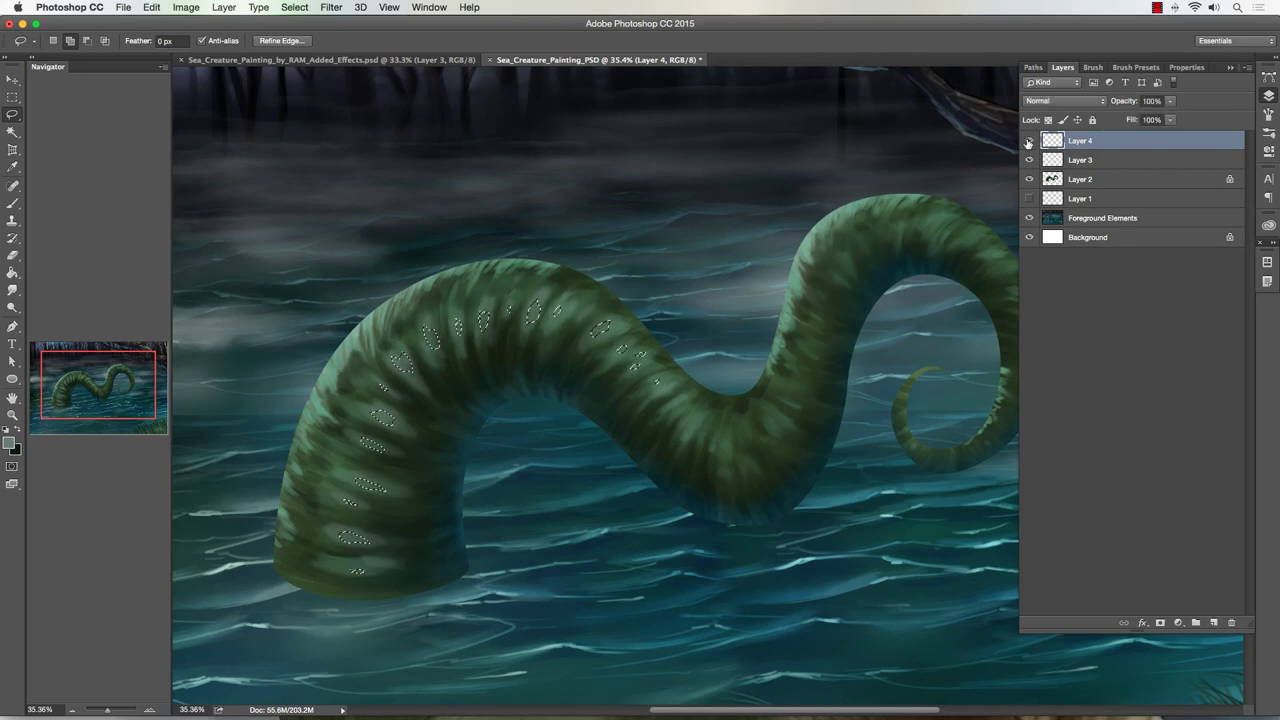
Step: Paint the selected spots with lighter highlight colours, then deselect
{"action": "left_click", "coordinate": [14, 206]}
{"action": "left_click", "coordinate": [10, 445]}
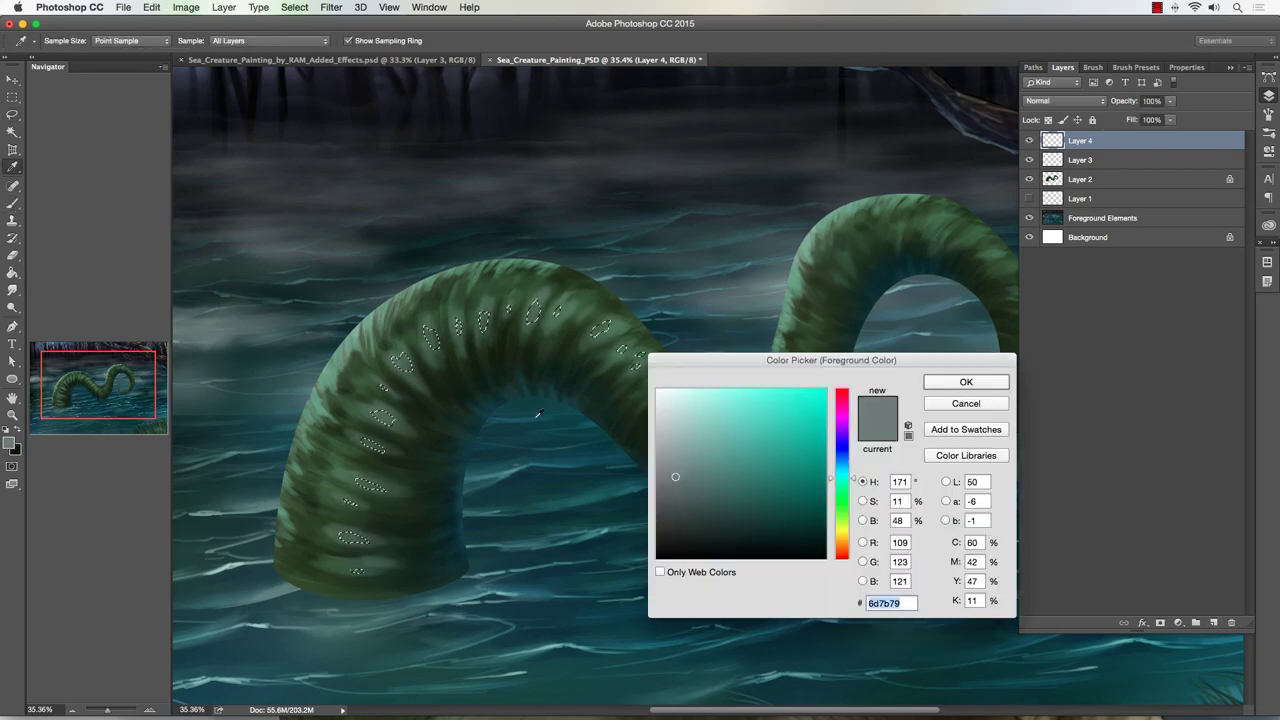
{"action": "left_click", "coordinate": [675, 433]}
{"action": "left_click", "coordinate": [966, 382]}
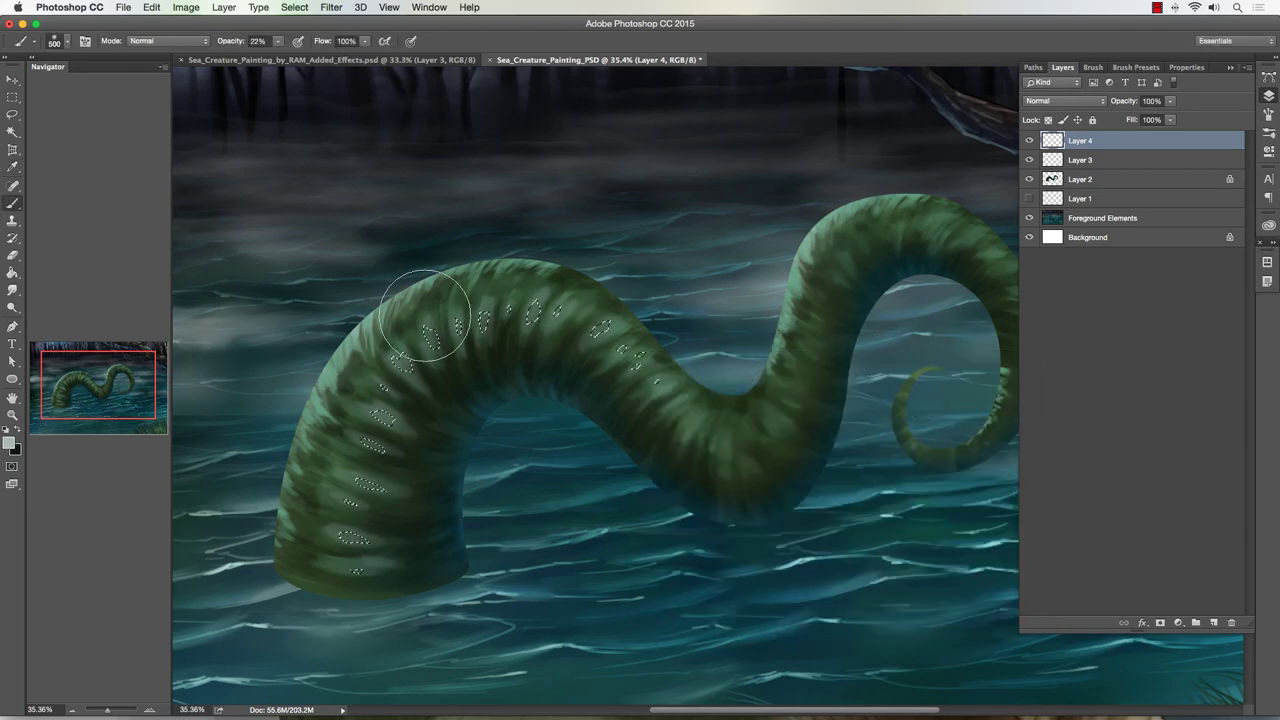
{"action": "mouse_move", "coordinate": [378, 471]}
{"action": "left_mouse_down"}
{"action": "mouse_move", "coordinate": [599, 297]}
{"action": "mouse_move", "coordinate": [555, 280]}
{"action": "mouse_move", "coordinate": [581, 325]}
{"action": "mouse_move", "coordinate": [568, 296]}
{"action": "mouse_move", "coordinate": [397, 300]}
{"action": "mouse_move", "coordinate": [320, 441]}
{"action": "mouse_move", "coordinate": [472, 286]}
{"action": "mouse_move", "coordinate": [435, 291]}
{"action": "mouse_move", "coordinate": [518, 251]}
{"action": "mouse_move", "coordinate": [389, 315]}
{"action": "mouse_move", "coordinate": [316, 439]}
{"action": "mouse_move", "coordinate": [313, 531]}
{"action": "mouse_move", "coordinate": [346, 338]}
{"action": "mouse_move", "coordinate": [480, 255]}
{"action": "mouse_move", "coordinate": [511, 264]}
{"action": "mouse_move", "coordinate": [490, 230]}
{"action": "left_mouse_up"}
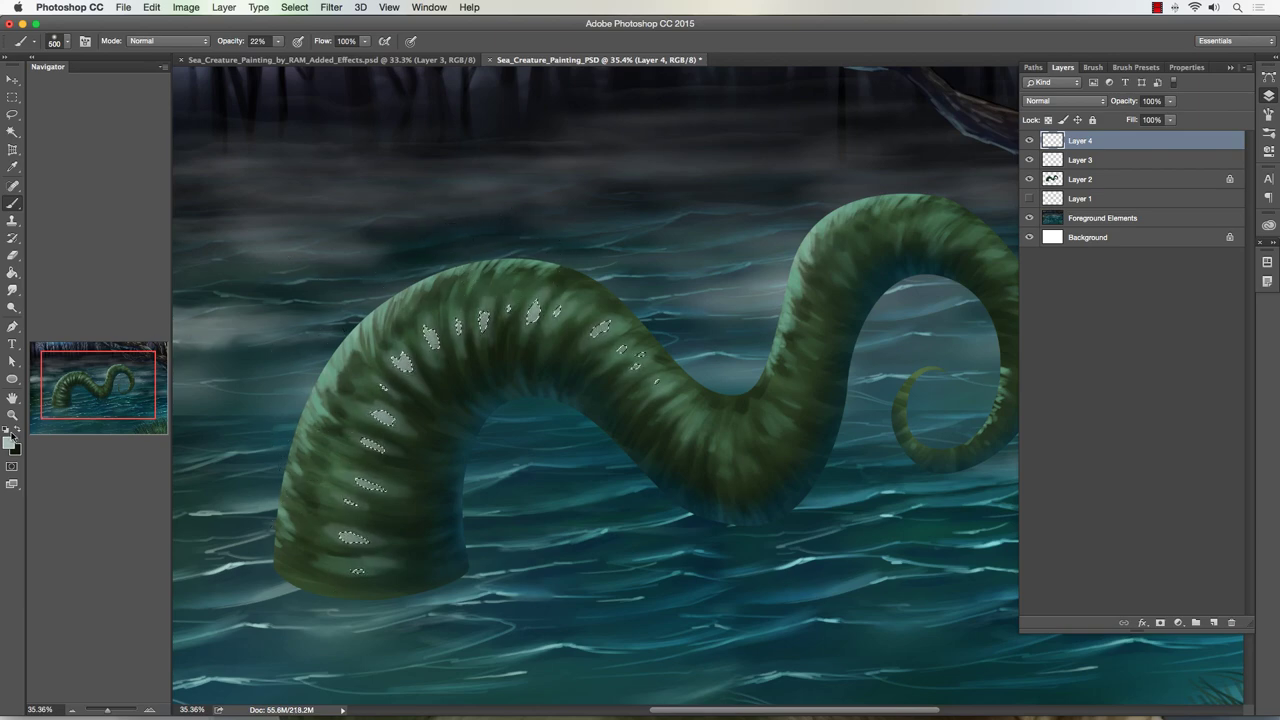
{"action": "left_click", "coordinate": [10, 440]}
{"action": "left_click", "coordinate": [671, 412]}
{"action": "left_click", "coordinate": [964, 383]}
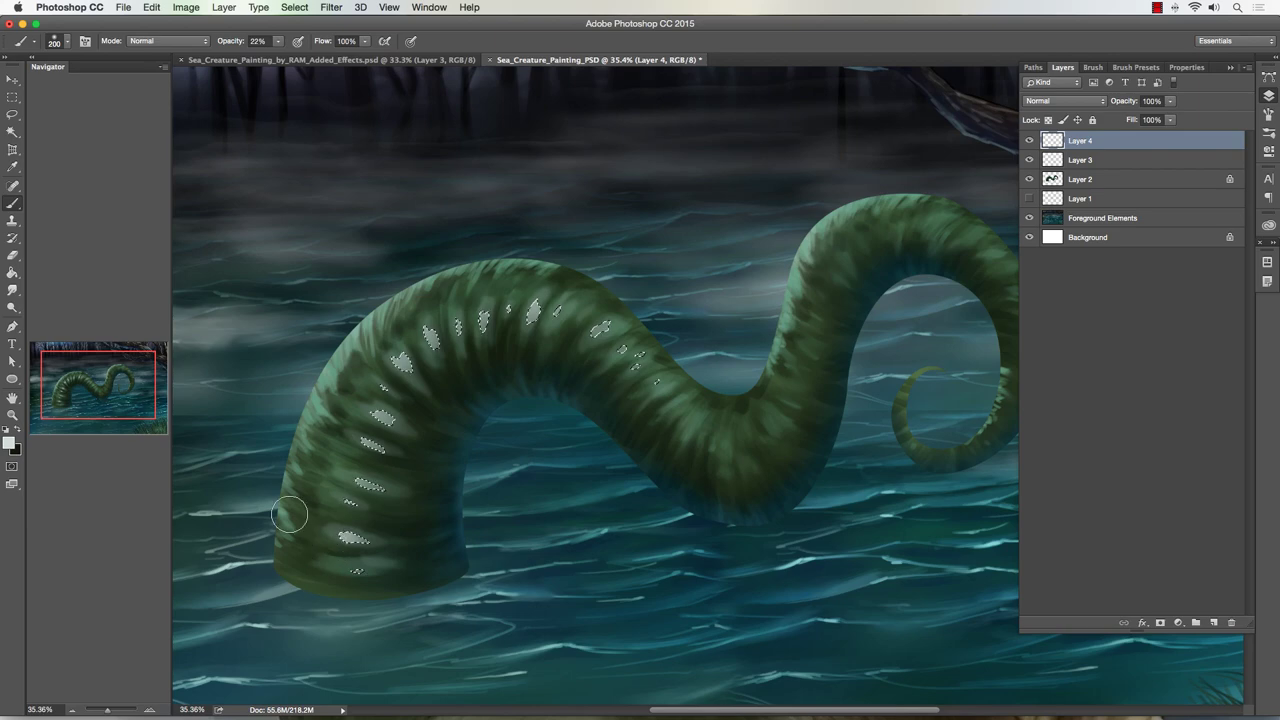
{"action": "key", "text": "super+d"}
Step: Reapply the last Gaussian Blur to the highlight spots, zoom out, and delete Layer 4
{"action": "left_click", "coordinate": [12, 413]}
{"action": "mouse_move", "coordinate": [410, 406]}
{"action": "left_mouse_down"}
{"action": "mouse_move", "coordinate": [320, 411]}
{"action": "mouse_move", "coordinate": [423, 380]}
{"action": "left_mouse_up"}
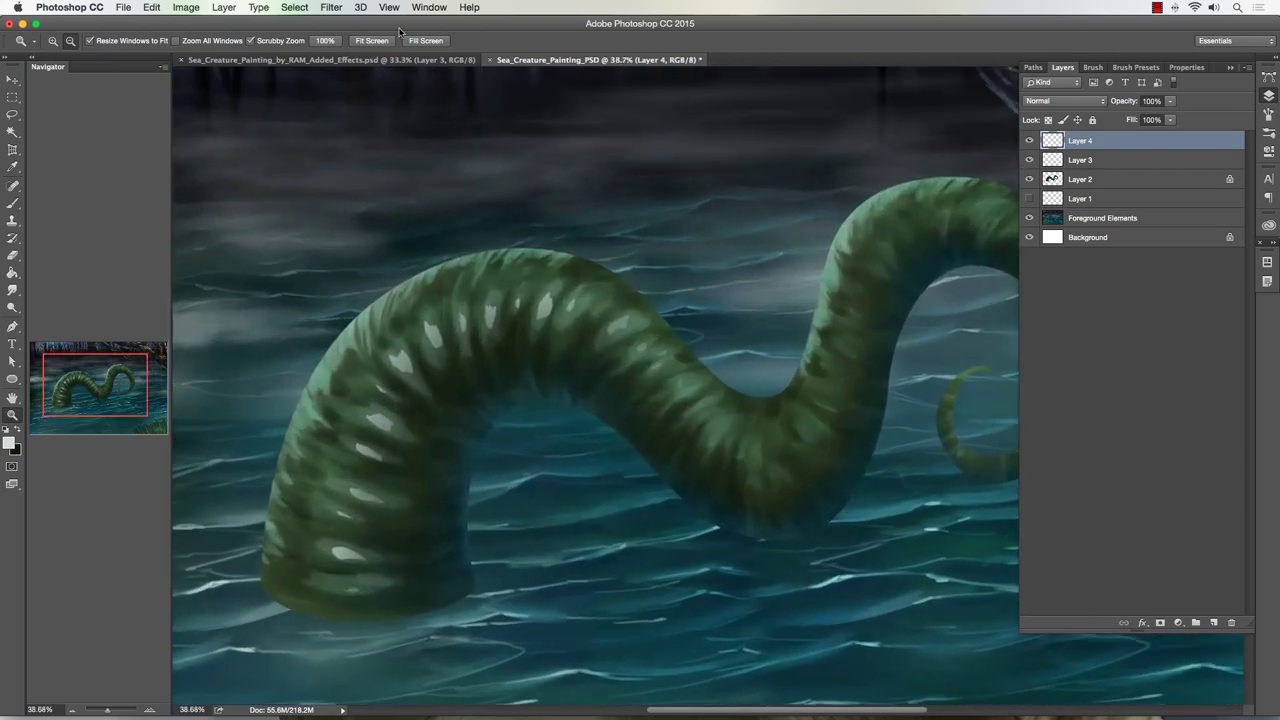
{"action": "left_click", "coordinate": [333, 8]}
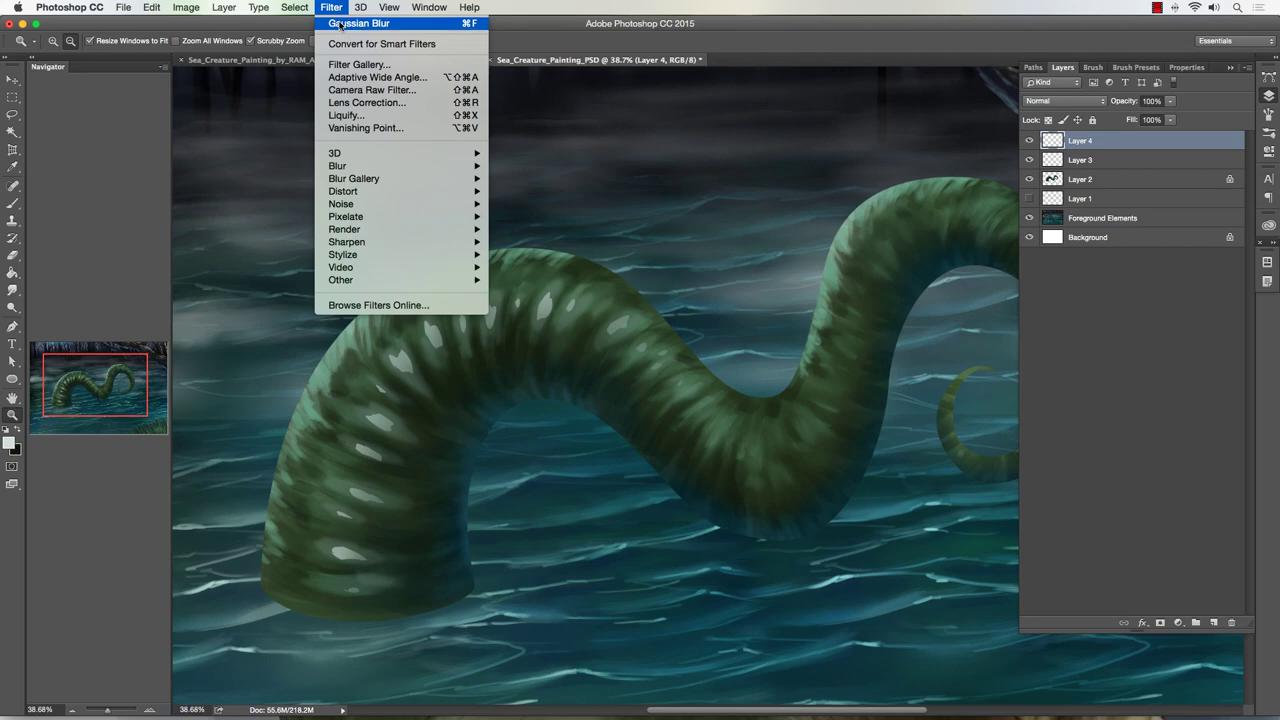
{"action": "left_click", "coordinate": [340, 24]}
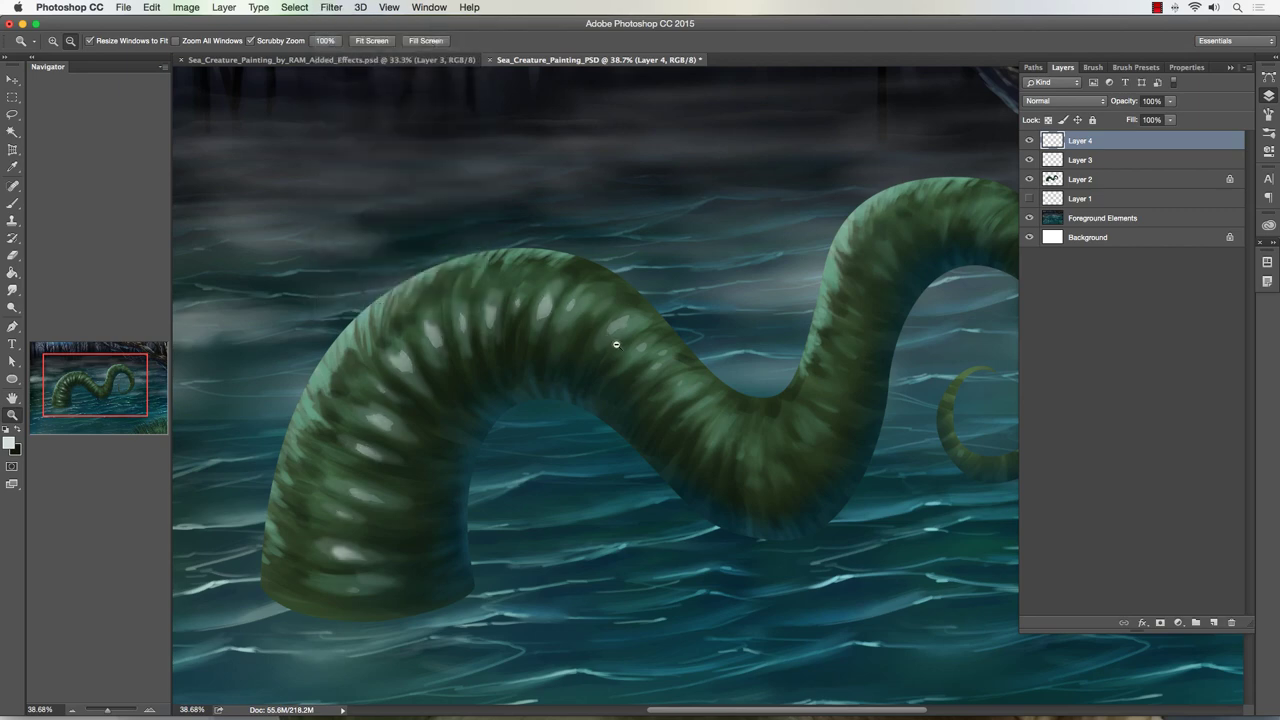
{"action": "left_click_drag", "start_coordinate": [505, 358], "coordinate": [487, 359]}
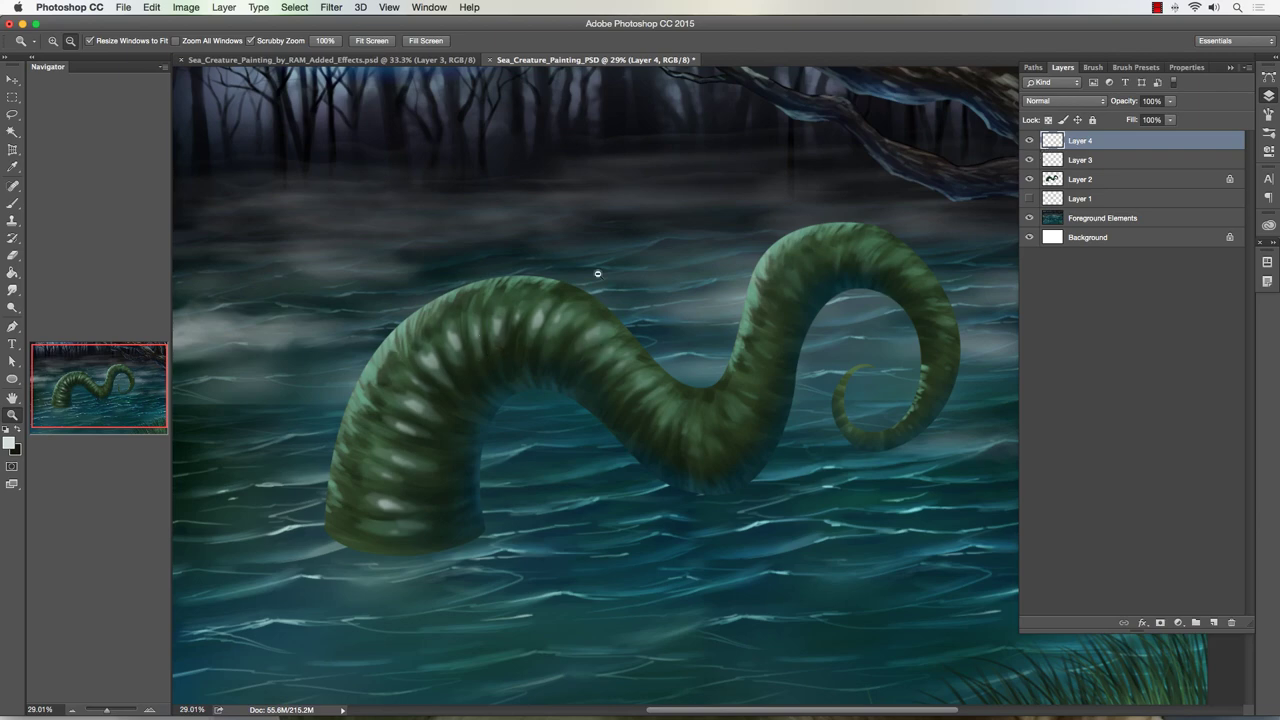
{"action": "key", "text": "BackSpace"}
Step: Hide Layer 3, select Layer 2, and dodge the tentacle's upper-left hump
{"action": "left_click", "coordinate": [1030, 141]}
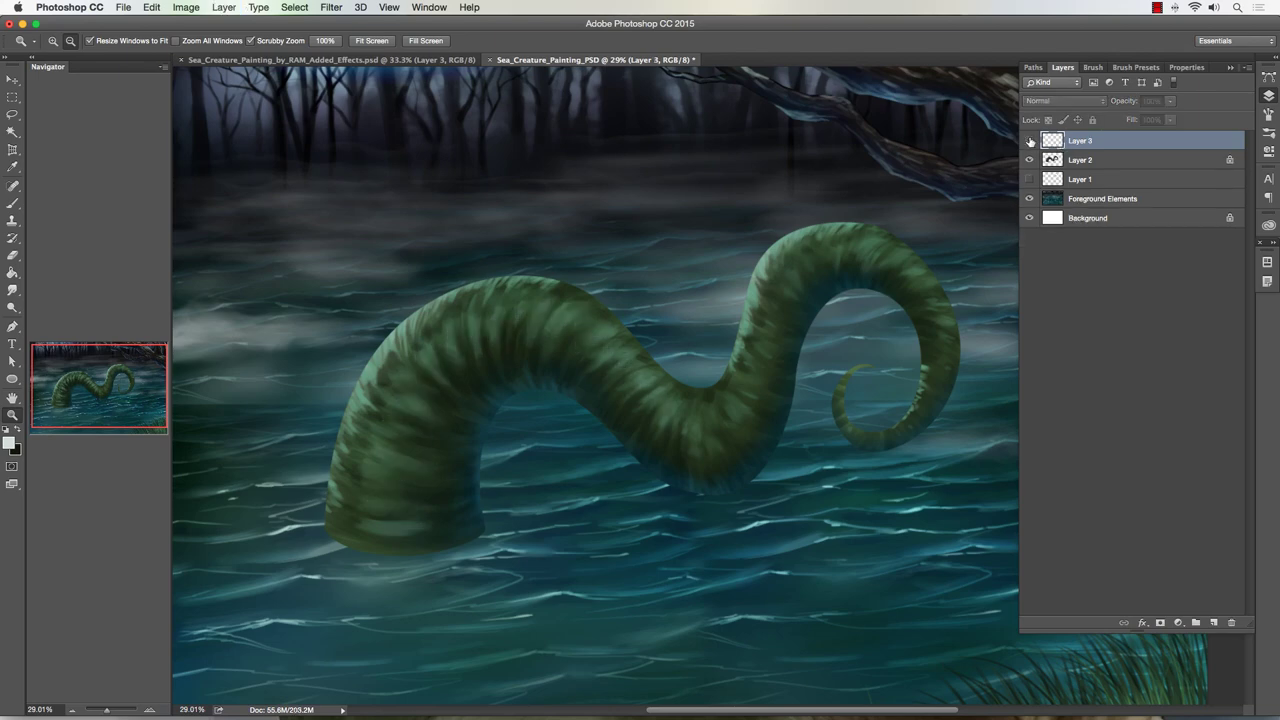
{"action": "left_click", "coordinate": [1084, 158]}
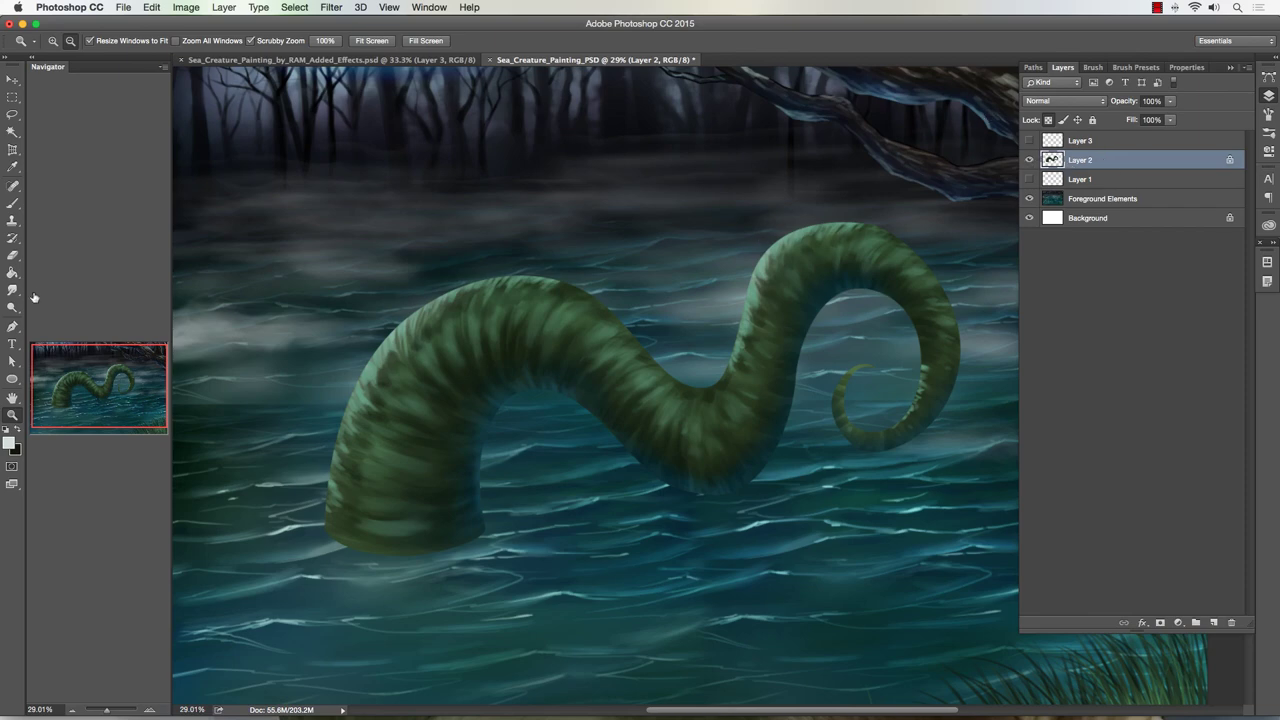
{"action": "left_click", "coordinate": [13, 309]}
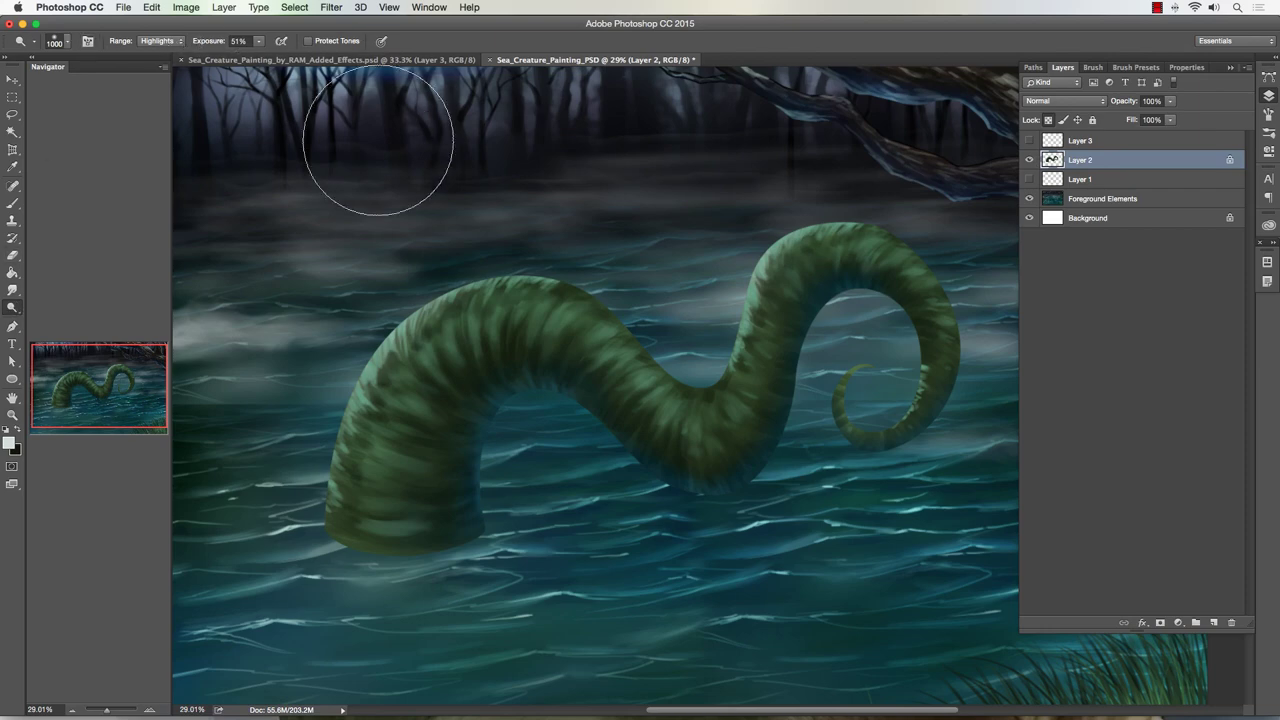
{"action": "key", "text": "bracketleft"}
{"action": "key", "text": "bracketleft"}
{"action": "key", "text": "bracketleft"}
{"action": "key", "text": "bracketleft"}
{"action": "key", "text": "bracketleft"}
{"action": "key", "text": "bracketleft"}
{"action": "key", "text": "bracketleft"}
{"action": "key", "text": "bracketleft"}
{"action": "key", "text": "bracketleft"}
{"action": "key", "text": "bracketleft"}
{"action": "key", "text": "bracketleft"}
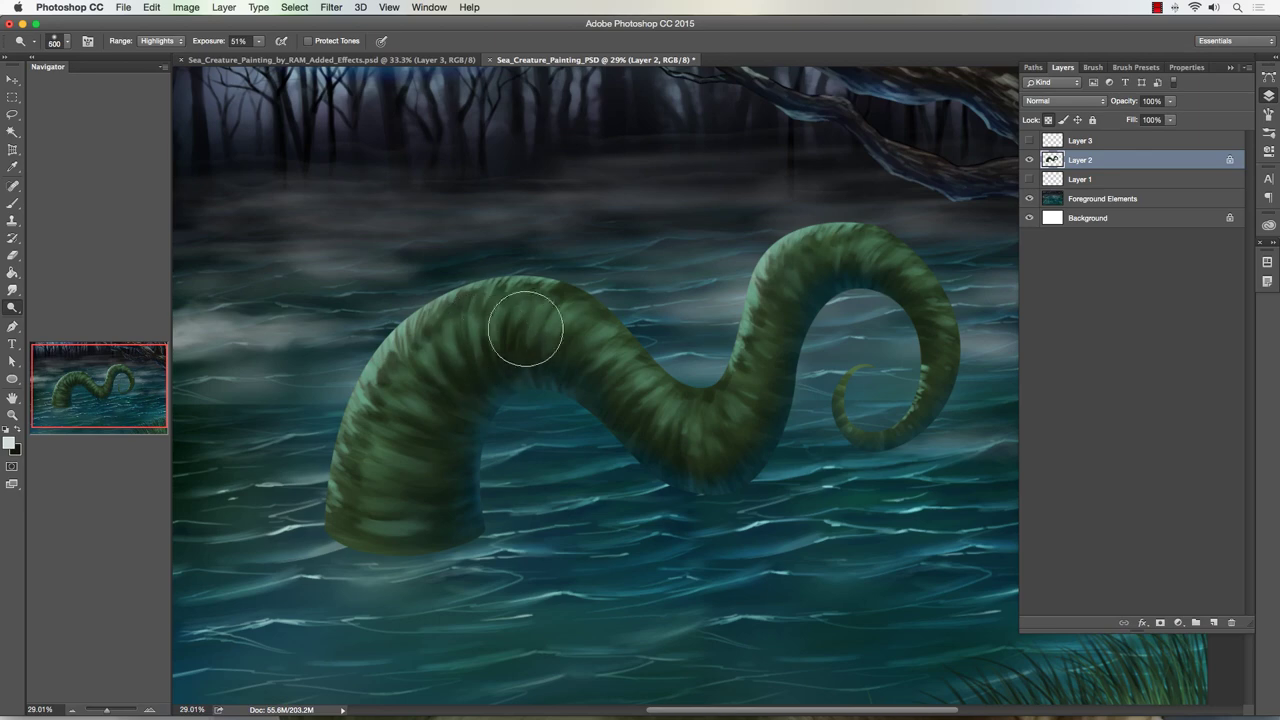
{"action": "mouse_move", "coordinate": [408, 404]}
{"action": "left_mouse_down"}
{"action": "mouse_move", "coordinate": [438, 352]}
{"action": "mouse_move", "coordinate": [382, 448]}
{"action": "mouse_move", "coordinate": [448, 345]}
{"action": "mouse_move", "coordinate": [416, 387]}
{"action": "mouse_move", "coordinate": [431, 360]}
{"action": "mouse_move", "coordinate": [509, 321]}
{"action": "mouse_move", "coordinate": [443, 344]}
{"action": "mouse_move", "coordinate": [395, 425]}
{"action": "mouse_move", "coordinate": [398, 437]}
{"action": "mouse_move", "coordinate": [414, 389]}
{"action": "mouse_move", "coordinate": [396, 433]}
{"action": "mouse_move", "coordinate": [394, 480]}
{"action": "left_mouse_up"}
Step: Brighten two glowing highlights on the tentacle's neck with the dodge brush
{"action": "key", "text": "bracketright"}
{"action": "key", "text": "bracketright"}
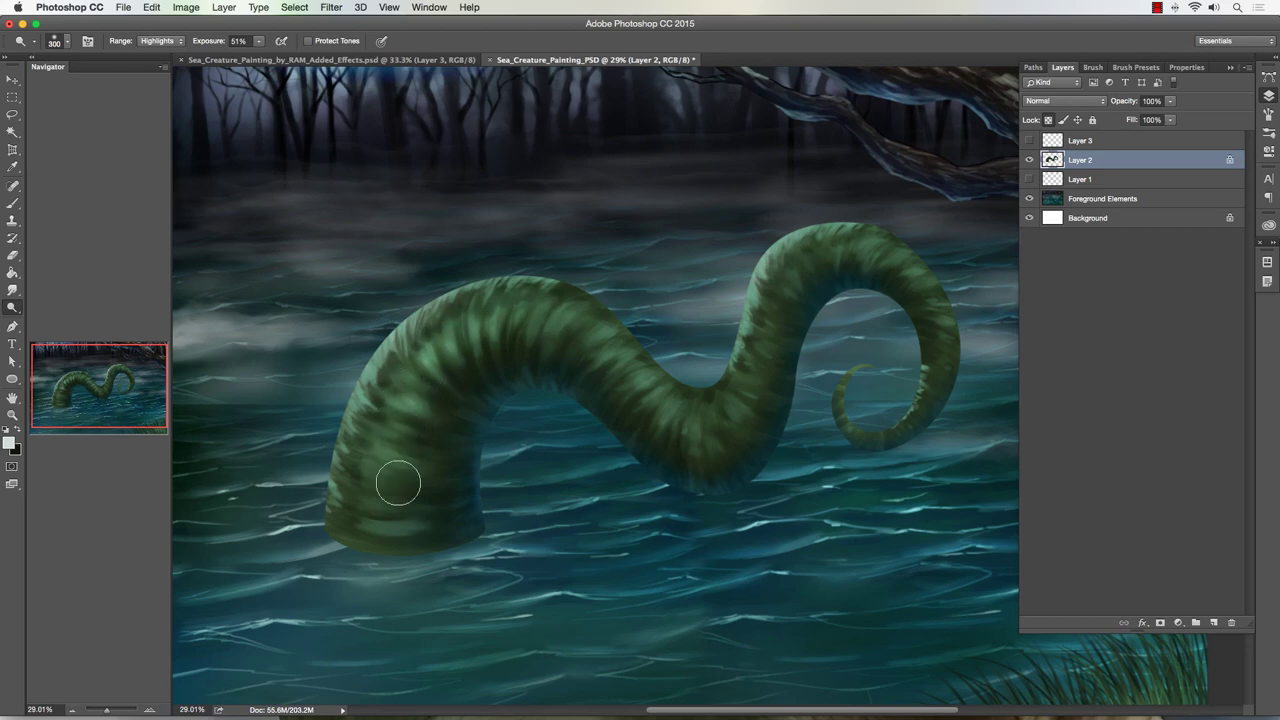
{"action": "key", "text": "bracketleft"}
{"action": "key", "text": "bracketleft"}
{"action": "key", "text": "bracketleft"}
{"action": "key", "text": "bracketleft"}
{"action": "key", "text": "bracketleft"}
{"action": "key", "text": "bracketleft"}
{"action": "key", "text": "bracketleft"}
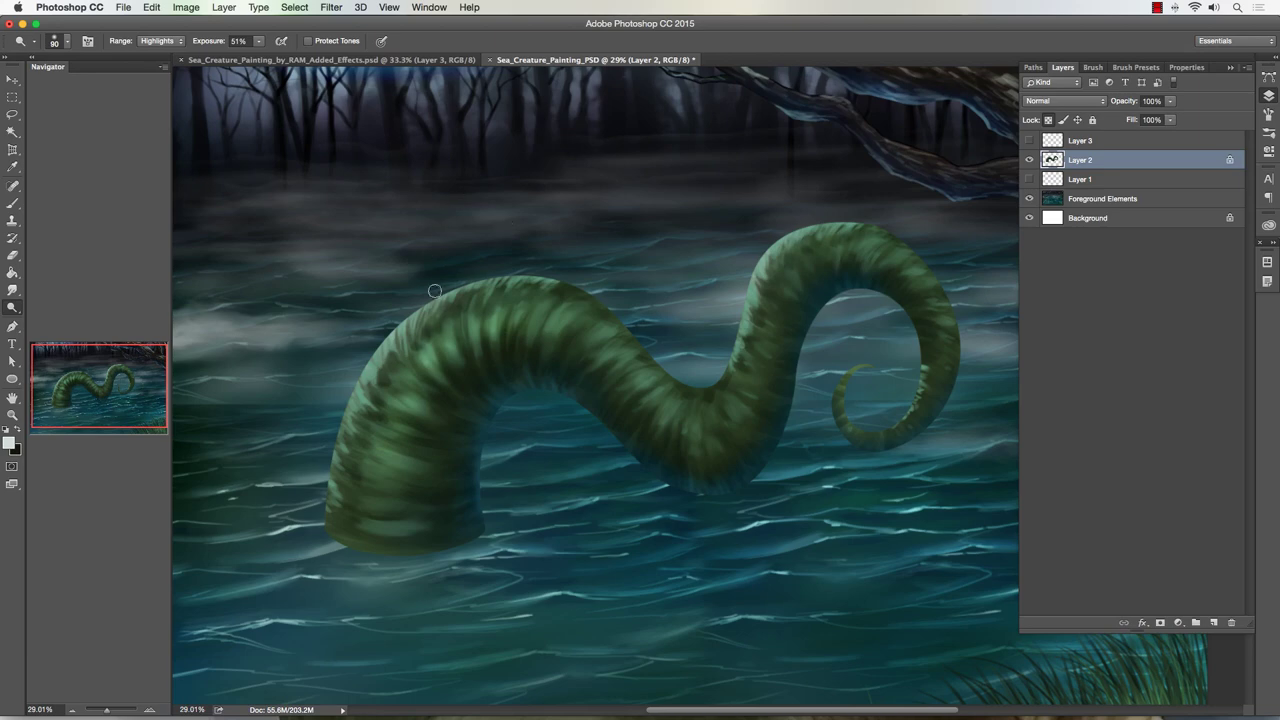
{"action": "key", "text": "bracketright"}
{"action": "key", "text": "bracketright"}
{"action": "key", "text": "bracketright"}
{"action": "key", "text": "bracketleft"}
{"action": "key", "text": "bracketleft"}
{"action": "key", "text": "bracketleft"}
{"action": "key", "text": "bracketright"}
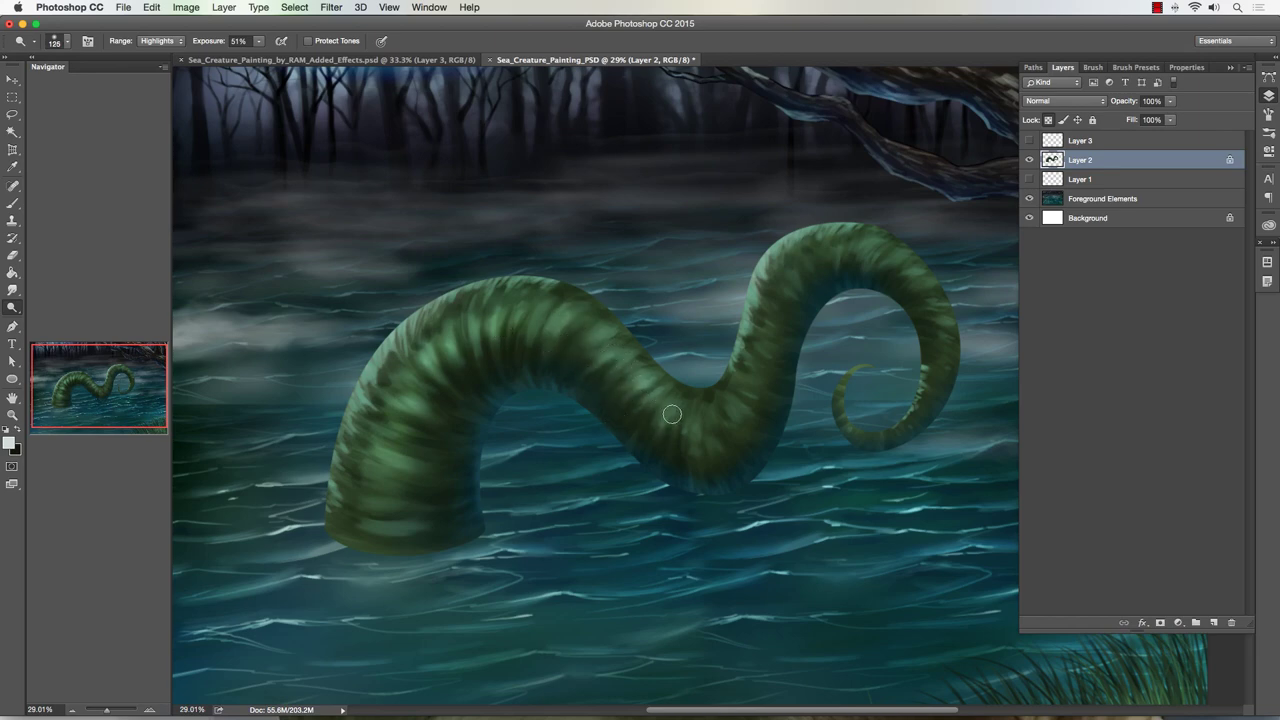
{"action": "key", "text": "bracketleft"}
{"action": "key", "text": "bracketleft"}
{"action": "key", "text": "bracketleft"}
{"action": "key", "text": "bracketright"}
{"action": "key", "text": "bracketright"}
{"action": "left_click_drag", "start_coordinate": [417, 408], "coordinate": [394, 403]}
{"action": "key", "text": "bracketleft"}
{"action": "key", "text": "bracketleft"}
{"action": "key", "text": "bracketleft"}
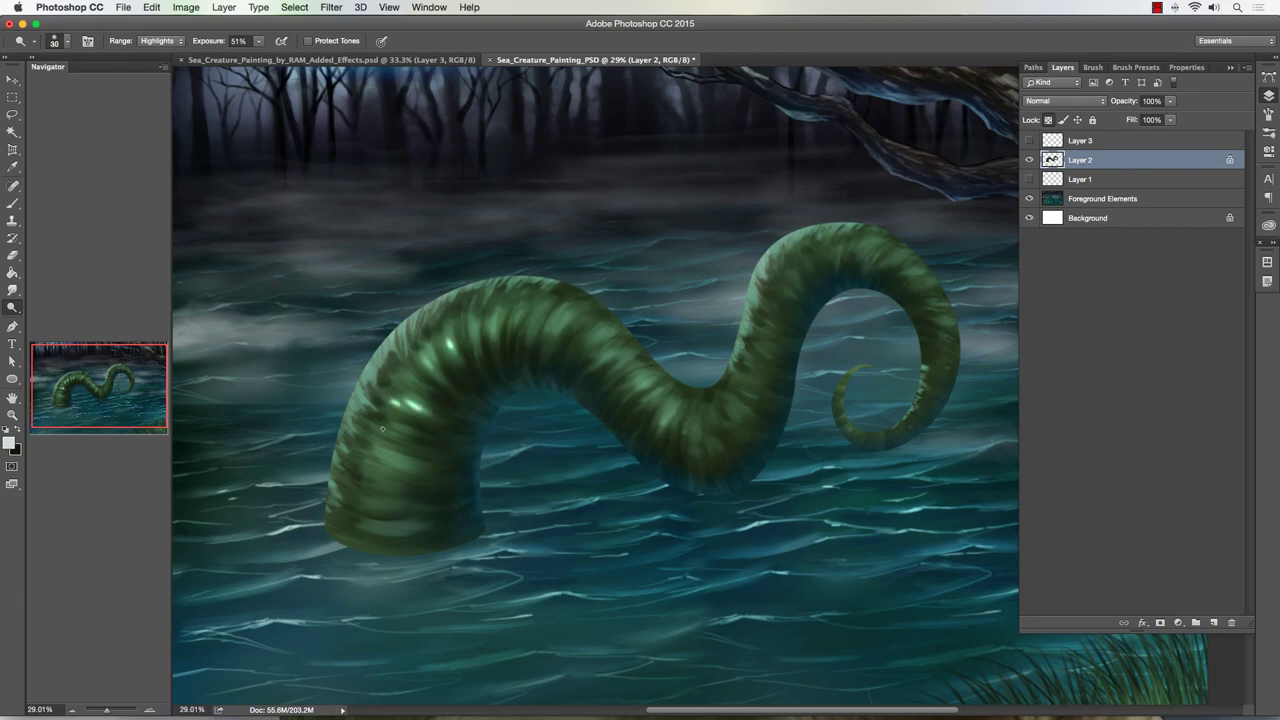
{"action": "key", "text": "bracketright"}
Step: Dodge bright highlight spots along the tentacle's back at varying brush sizes
{"action": "key", "text": "bracketright"}
{"action": "mouse_move", "coordinate": [386, 455]}
{"action": "left_mouse_down"}
{"action": "mouse_move", "coordinate": [408, 462]}
{"action": "mouse_move", "coordinate": [396, 458]}
{"action": "left_mouse_up"}
{"action": "left_click_drag", "start_coordinate": [495, 314], "coordinate": [495, 328]}
{"action": "key", "text": "bracketright"}
{"action": "key", "text": "bracketright"}
{"action": "key", "text": "bracketright"}
{"action": "key", "text": "bracketright"}
{"action": "key", "text": "bracketright"}
{"action": "key", "text": "bracketright"}
{"action": "key", "text": "bracketright"}
{"action": "key", "text": "bracketleft"}
{"action": "key", "text": "bracketleft"}
{"action": "left_click_drag", "start_coordinate": [568, 318], "coordinate": [562, 330]}
{"action": "key", "text": "bracketleft"}
{"action": "key", "text": "bracketright"}
{"action": "key", "text": "bracketright"}
{"action": "key", "text": "bracketright"}
{"action": "key", "text": "bracketright"}
{"action": "key", "text": "bracketright"}
{"action": "key", "text": "bracketright"}
{"action": "key", "text": "bracketright"}
{"action": "key", "text": "bracketright"}
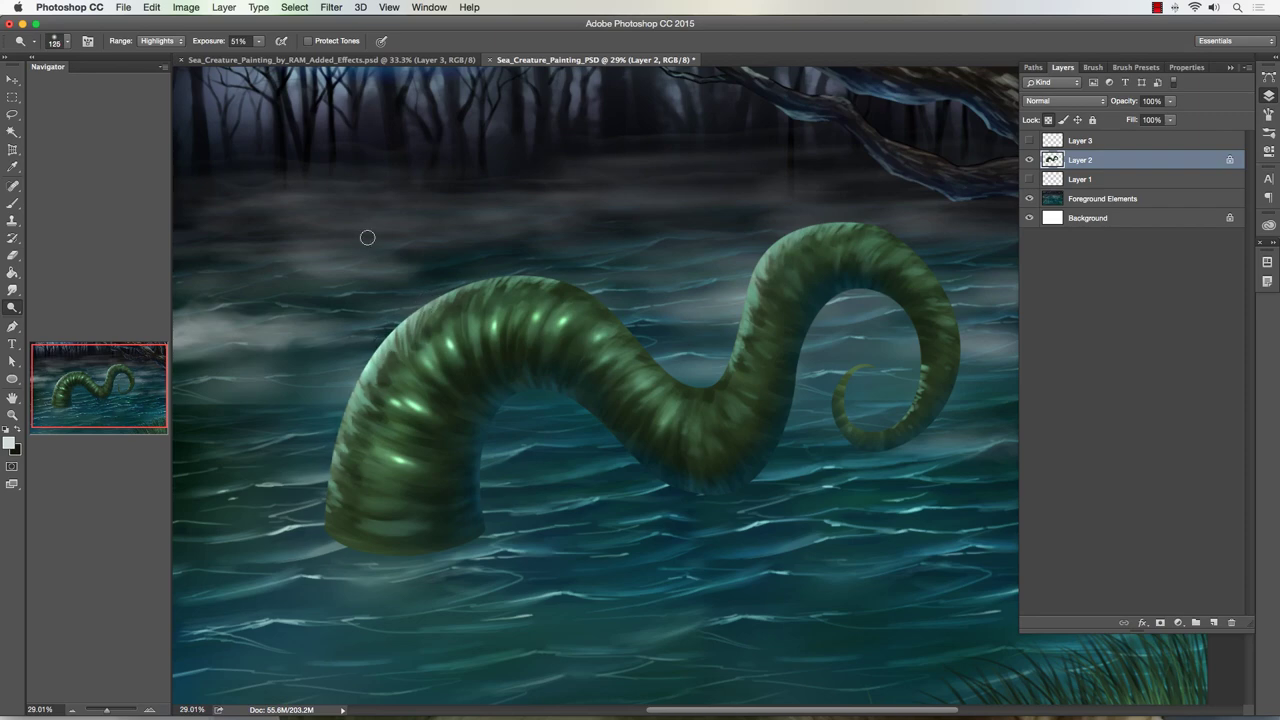
{"action": "key", "text": "bracketleft"}
{"action": "key", "text": "bracketleft"}
{"action": "key", "text": "bracketleft"}
{"action": "key", "text": "bracketleft"}
{"action": "key", "text": "bracketleft"}
{"action": "key", "text": "bracketleft"}
{"action": "key", "text": "bracketleft"}
{"action": "key", "text": "bracketleft"}
{"action": "key", "text": "bracketleft"}
{"action": "key", "text": "bracketright"}
{"action": "key", "text": "bracketright"}
{"action": "key", "text": "bracketright"}
{"action": "key", "text": "bracketright"}
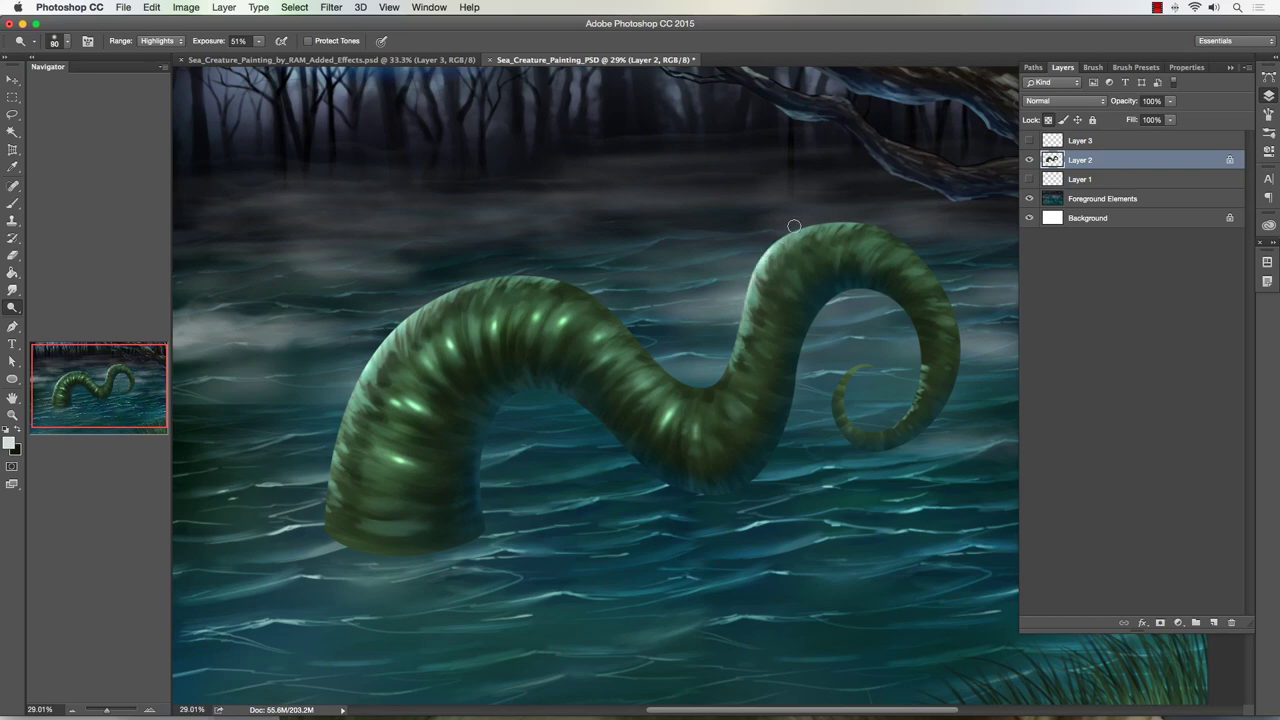
{"action": "key", "text": "bracketleft"}
{"action": "key", "text": "bracketleft"}
{"action": "key", "text": "bracketleft"}
{"action": "key", "text": "bracketleft"}
{"action": "key", "text": "bracketleft"}
{"action": "key", "text": "bracketright"}
{"action": "key", "text": "bracketright"}
{"action": "key", "text": "bracketleft"}
{"action": "key", "text": "bracketleft"}
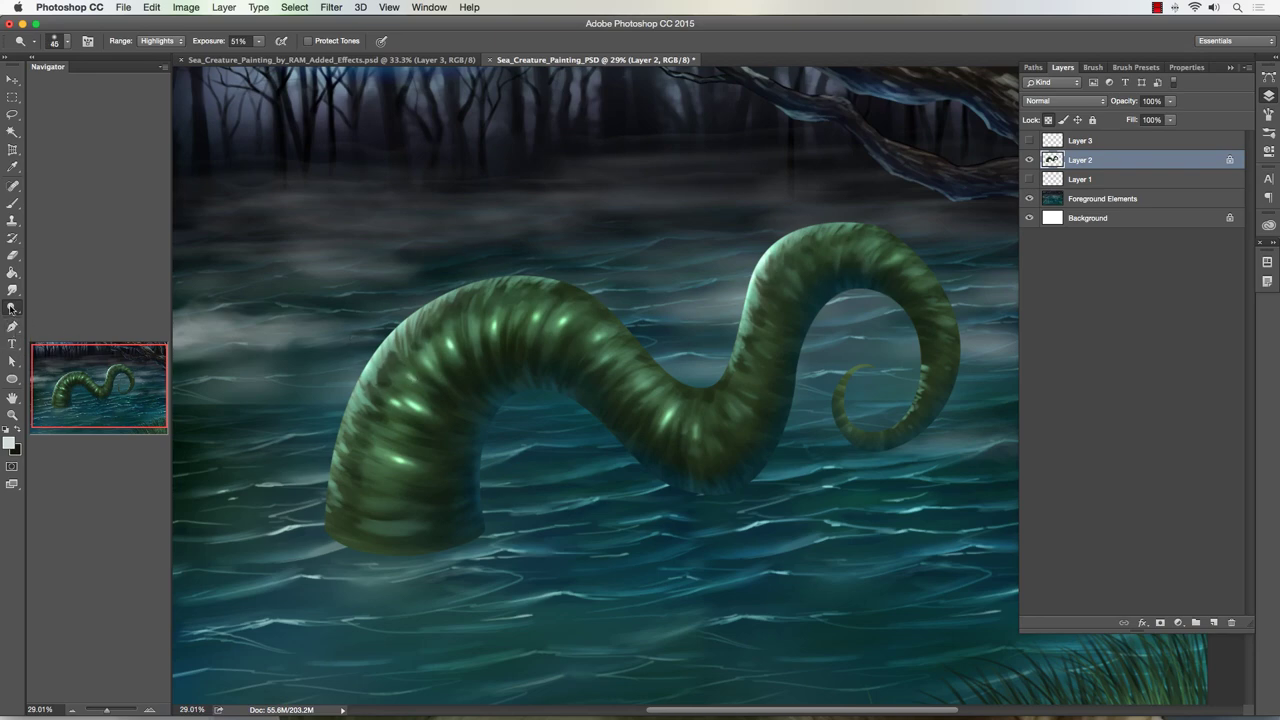
Step: Darken the midtones along the tentacle's body with an enlarged Burn brush set to Midtones
{"action": "left_click_drag", "start_coordinate": [12, 308], "coordinate": [40, 316]}
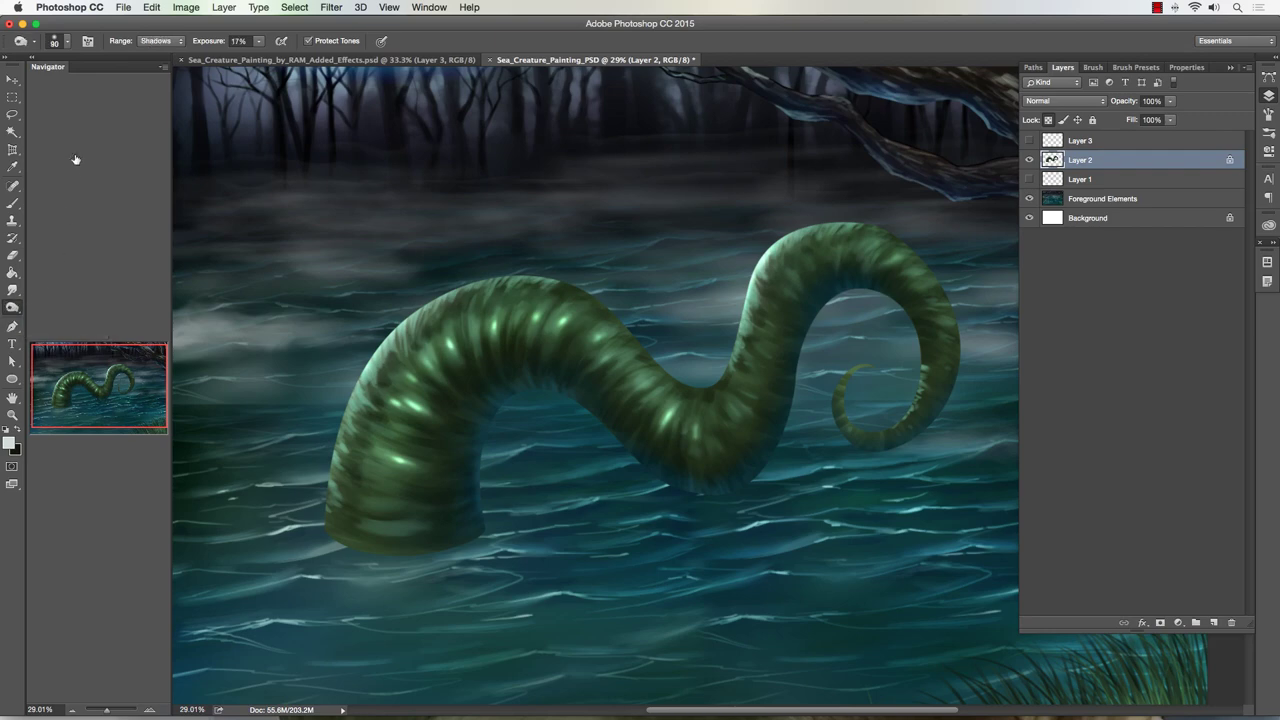
{"action": "left_click", "coordinate": [150, 43]}
{"action": "left_click", "coordinate": [152, 55]}
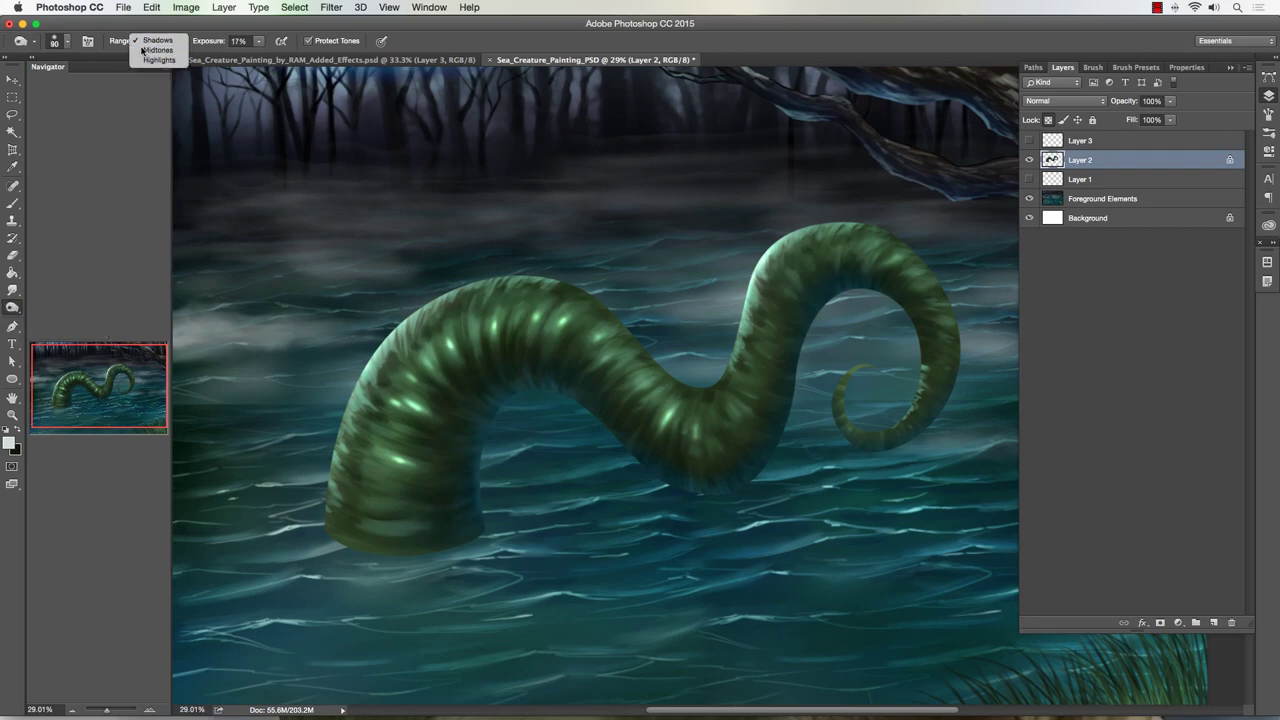
{"action": "key", "text": "bracketright"}
{"action": "key", "text": "bracketright"}
{"action": "key", "text": "bracketright"}
{"action": "key", "text": "bracketright"}
{"action": "key", "text": "bracketright"}
{"action": "key", "text": "bracketright"}
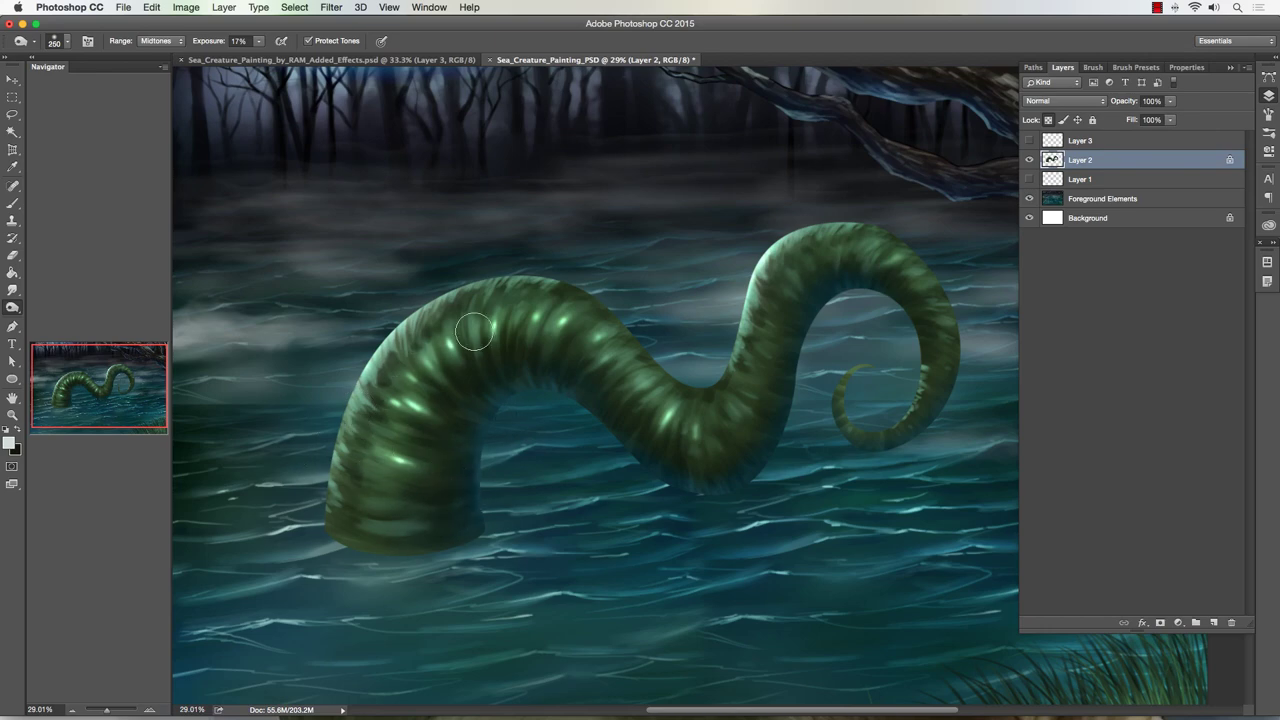
{"action": "key", "text": "bracketright"}
{"action": "mouse_move", "coordinate": [580, 377]}
{"action": "left_mouse_down"}
{"action": "mouse_move", "coordinate": [622, 349]}
{"action": "mouse_move", "coordinate": [658, 374]}
{"action": "mouse_move", "coordinate": [662, 423]}
{"action": "mouse_move", "coordinate": [700, 438]}
{"action": "mouse_move", "coordinate": [736, 408]}
{"action": "mouse_move", "coordinate": [744, 330]}
{"action": "mouse_move", "coordinate": [800, 312]}
{"action": "mouse_move", "coordinate": [833, 263]}
{"action": "mouse_move", "coordinate": [917, 281]}
{"action": "mouse_move", "coordinate": [945, 302]}
{"action": "mouse_move", "coordinate": [947, 373]}
{"action": "mouse_move", "coordinate": [925, 424]}
{"action": "mouse_move", "coordinate": [820, 427]}
{"action": "mouse_move", "coordinate": [872, 259]}
{"action": "left_mouse_up"}
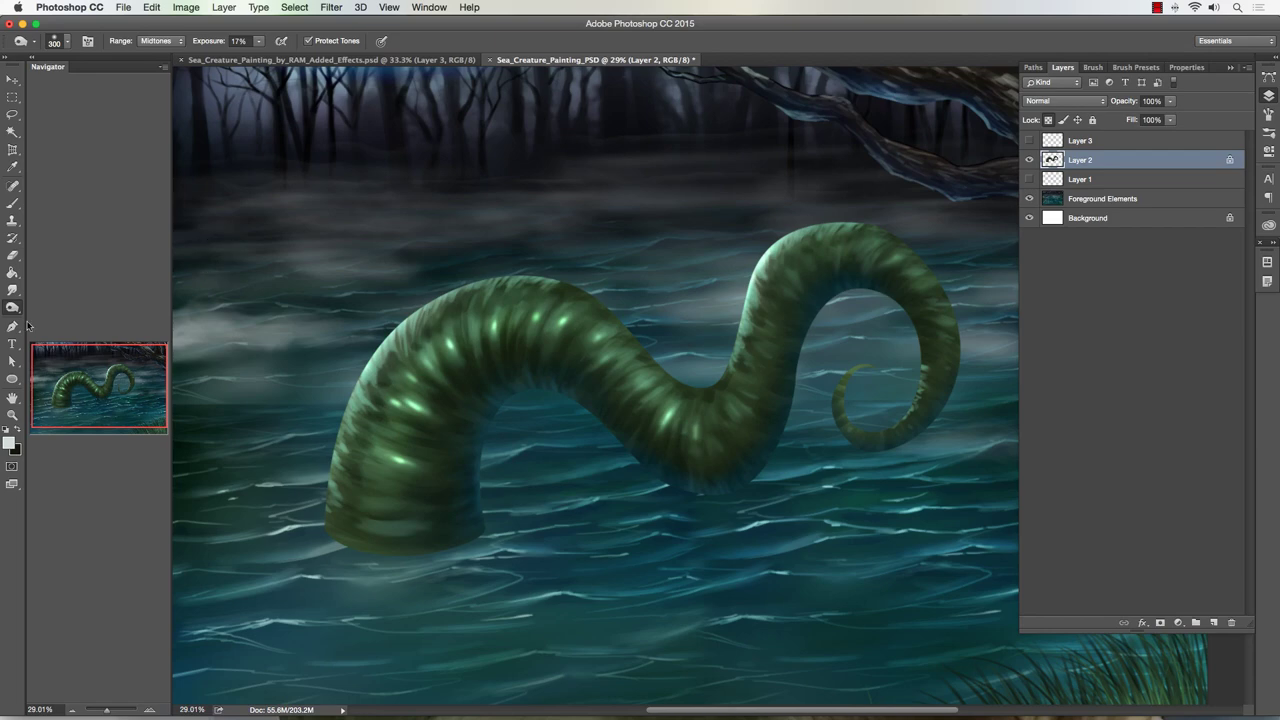
Step: Recentre the painting and zoom in on the tentacle's neck
{"action": "left_click", "coordinate": [12, 414]}
{"action": "left_click_drag", "start_coordinate": [288, 403], "coordinate": [371, 366]}
{"action": "left_click_drag", "start_coordinate": [691, 393], "coordinate": [740, 393]}
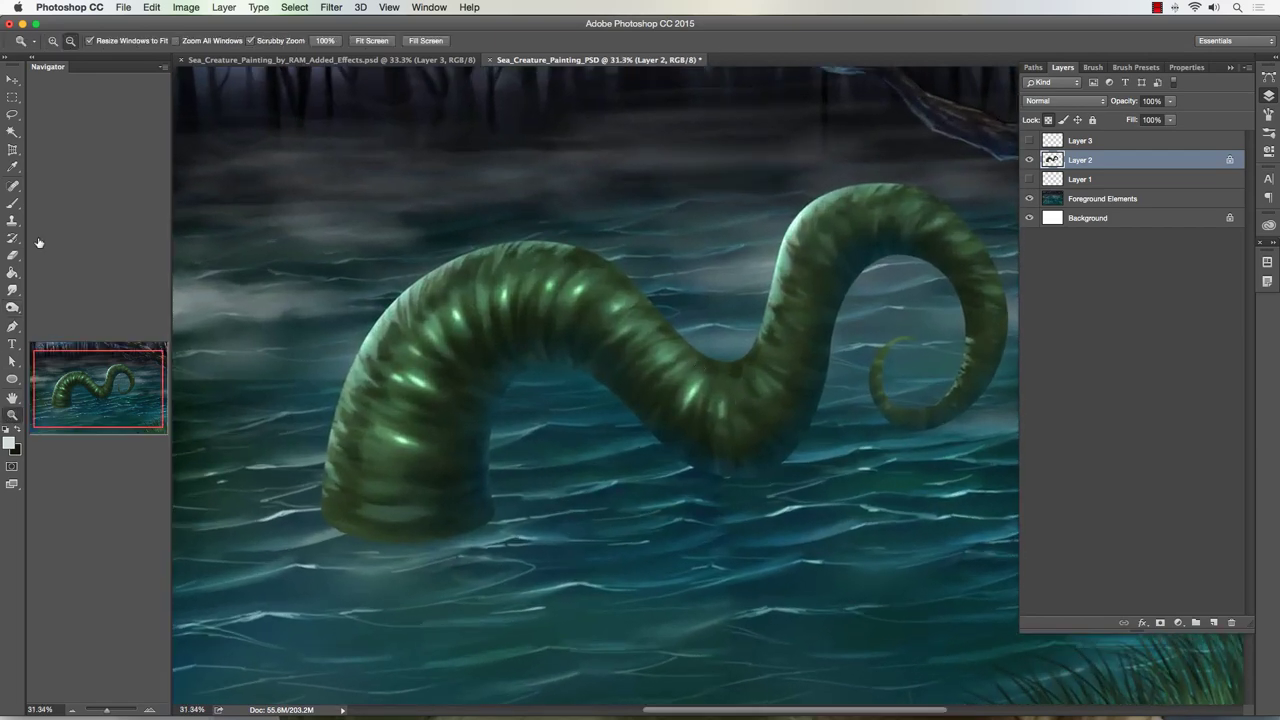
{"action": "key", "text": "shift+r"}
Step: Smear the bright highlight toward the lower right, then undo a stray Hard Round Smooth smudge on the left coil
{"action": "key", "text": "bracketleft"}
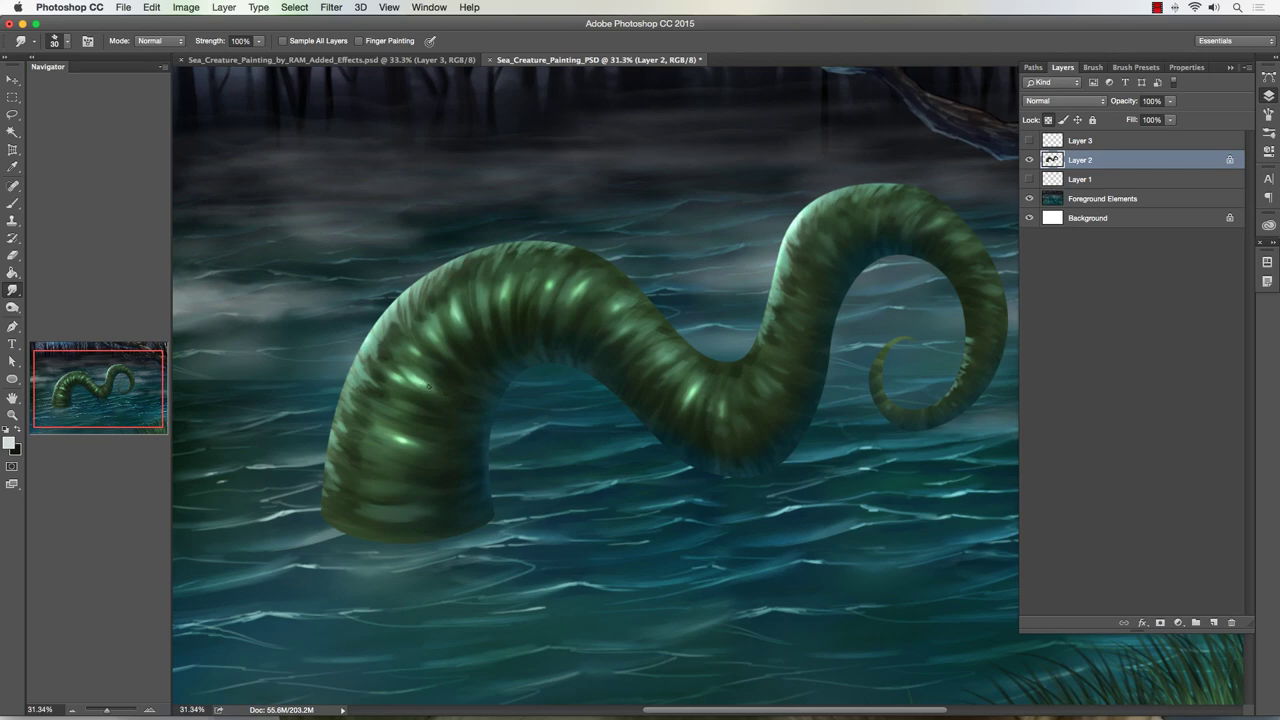
{"action": "left_click_drag", "start_coordinate": [399, 437], "coordinate": [415, 444]}
{"action": "left_click", "coordinate": [70, 44]}
{"action": "left_click", "coordinate": [90, 400]}
{"action": "key", "text": "Return"}
{"action": "key", "text": "bracketleft"}
{"action": "key", "text": "bracketleft"}
{"action": "left_click_drag", "start_coordinate": [422, 302], "coordinate": [485, 385]}
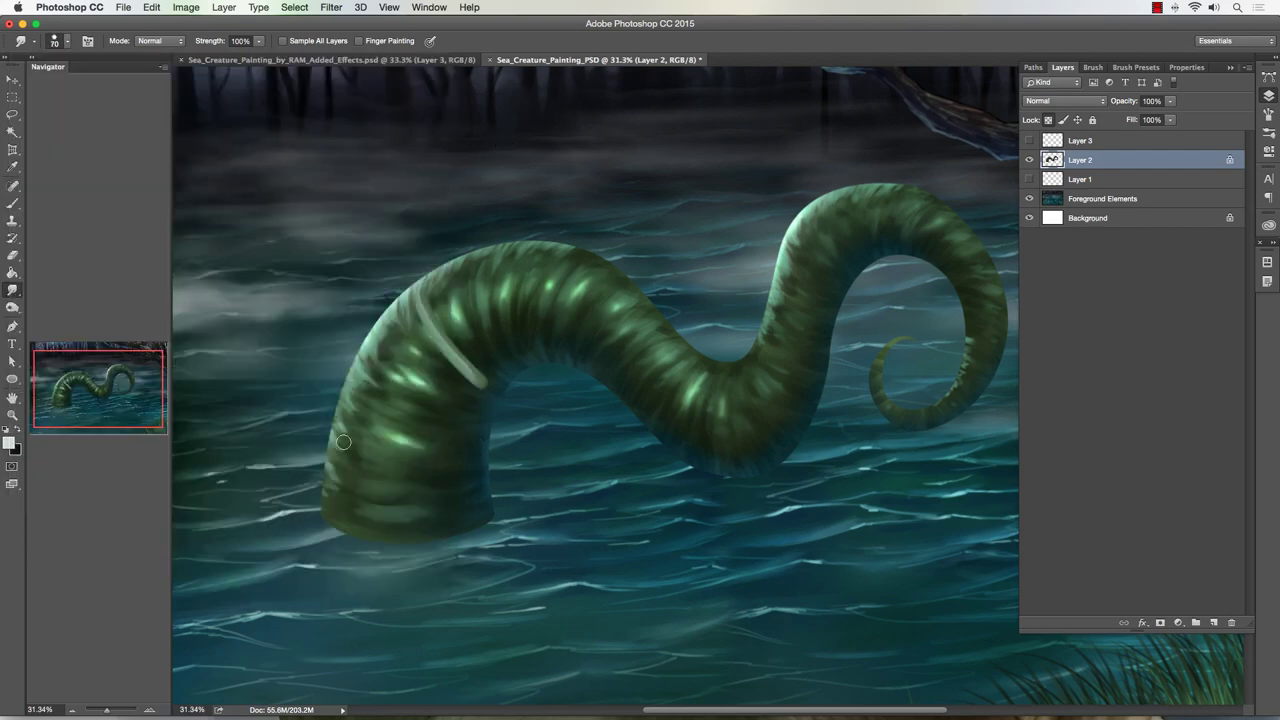
{"action": "key", "text": "super+z"}
{"action": "key", "text": "bracketleft"}
{"action": "key", "text": "bracketleft"}
{"action": "key", "text": "bracketleft"}
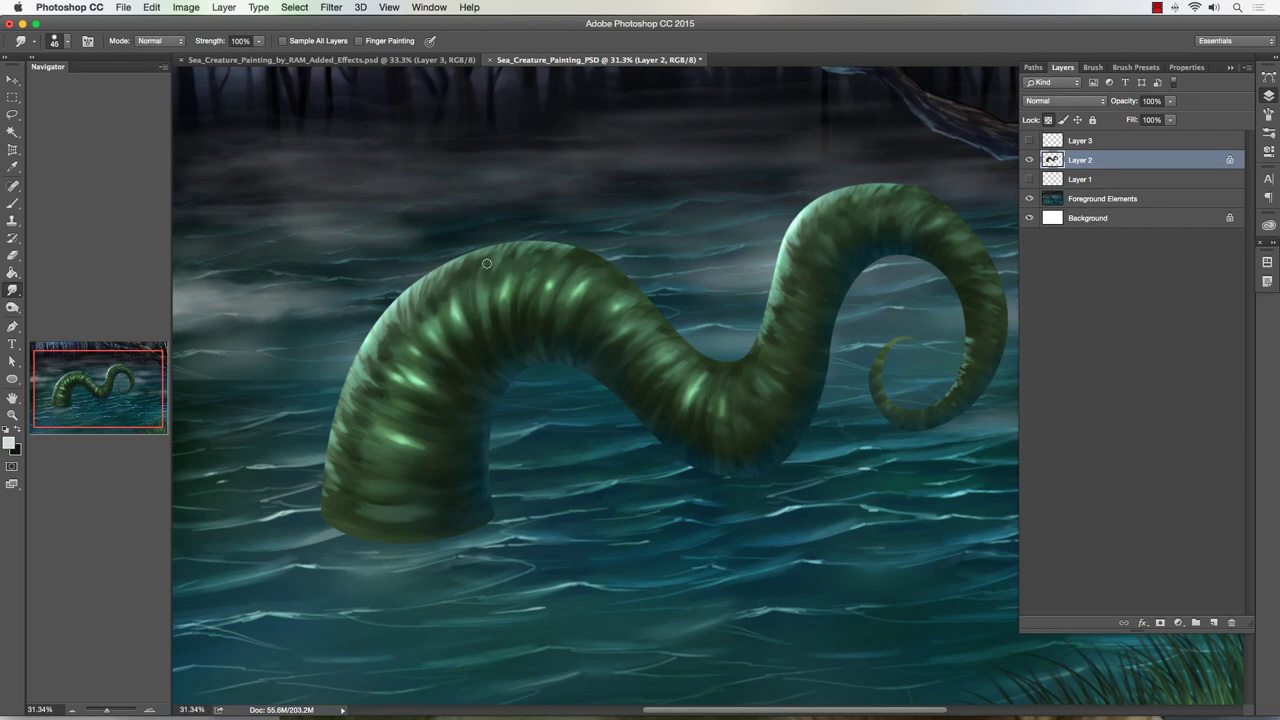
Step: With a smaller Smudge brush, smear the highlights along the serpent's upper-left edge and neck
{"action": "key", "text": "bracketleft"}
{"action": "key", "text": "bracketleft"}
{"action": "left_click_drag", "start_coordinate": [374, 334], "coordinate": [384, 348]}
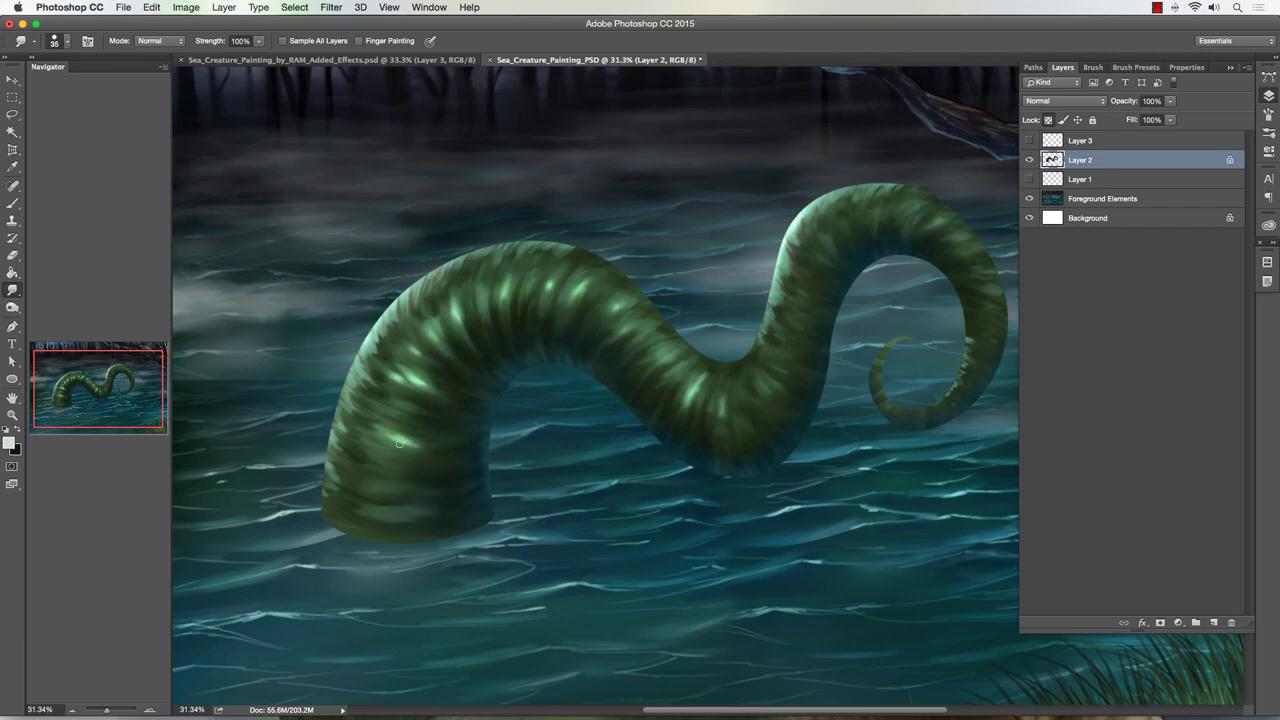
{"action": "mouse_move", "coordinate": [398, 443]}
{"action": "left_mouse_down"}
{"action": "mouse_move", "coordinate": [445, 447]}
{"action": "mouse_move", "coordinate": [393, 433]}
{"action": "mouse_move", "coordinate": [436, 451]}
{"action": "left_mouse_up"}
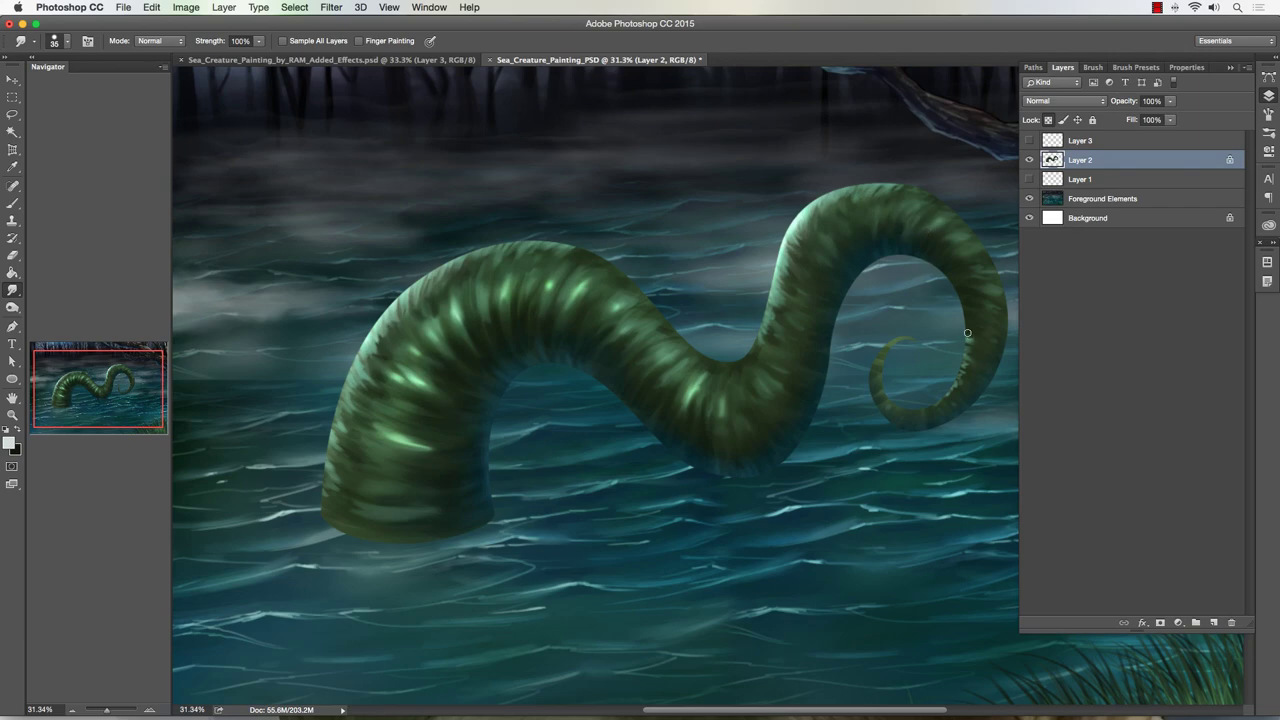
Step: Zoom out to the whole painting, then zoom back in around the serpent
{"action": "left_click", "coordinate": [12, 414]}
{"action": "left_click", "coordinate": [288, 422], "text": "alt"}
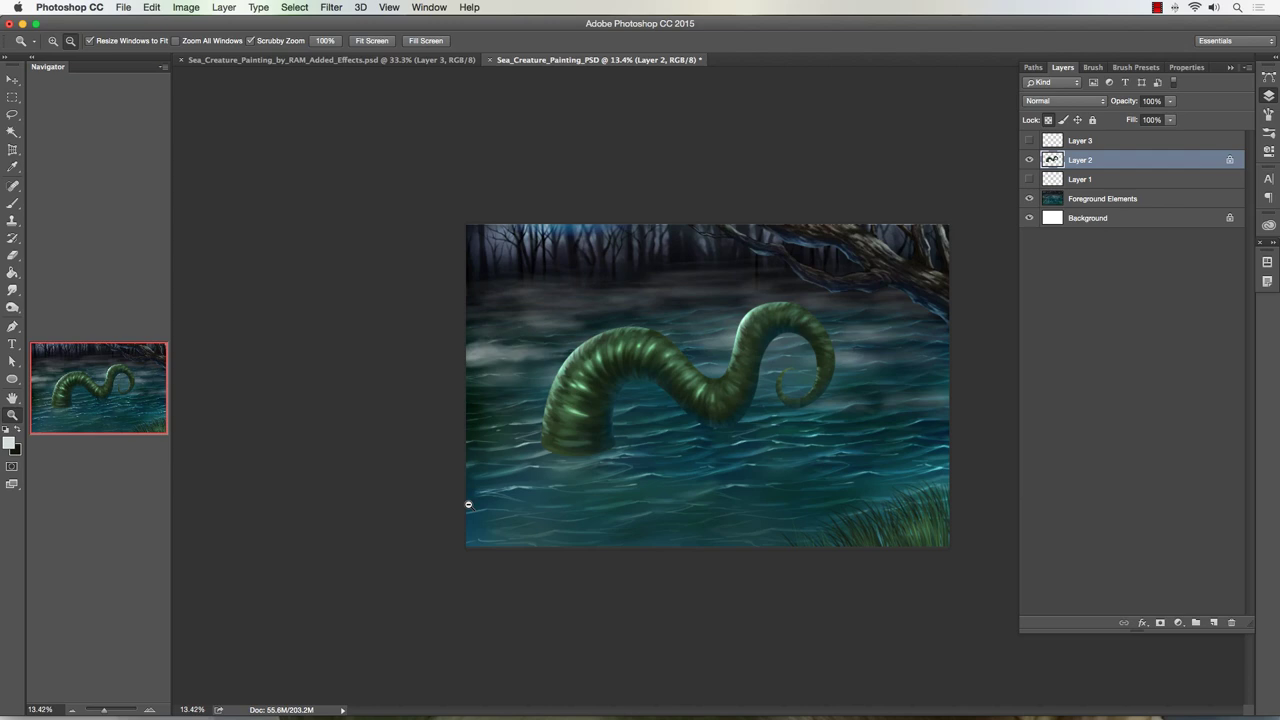
{"action": "left_click_drag", "start_coordinate": [751, 330], "coordinate": [808, 290]}
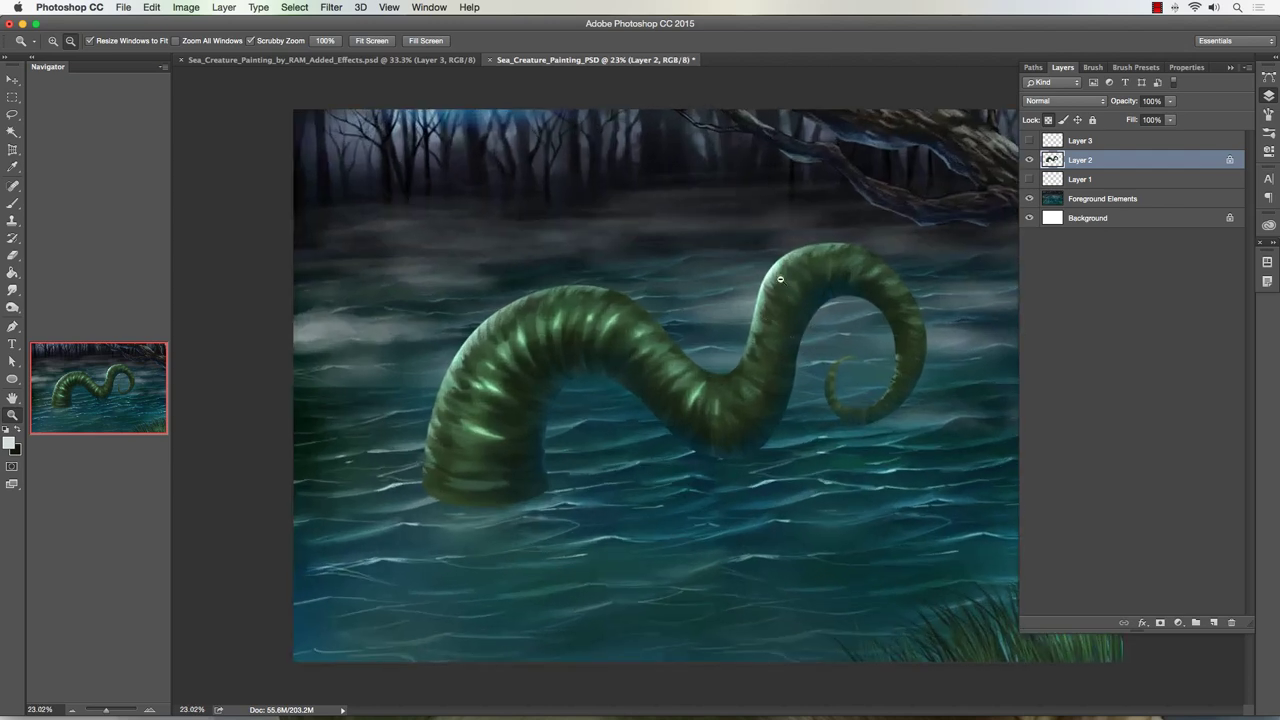
Step: Select the Dodge tool at Highlights, 51% and settle its brush on a small size
{"action": "left_click_drag", "start_coordinate": [12, 307], "coordinate": [34, 310]}
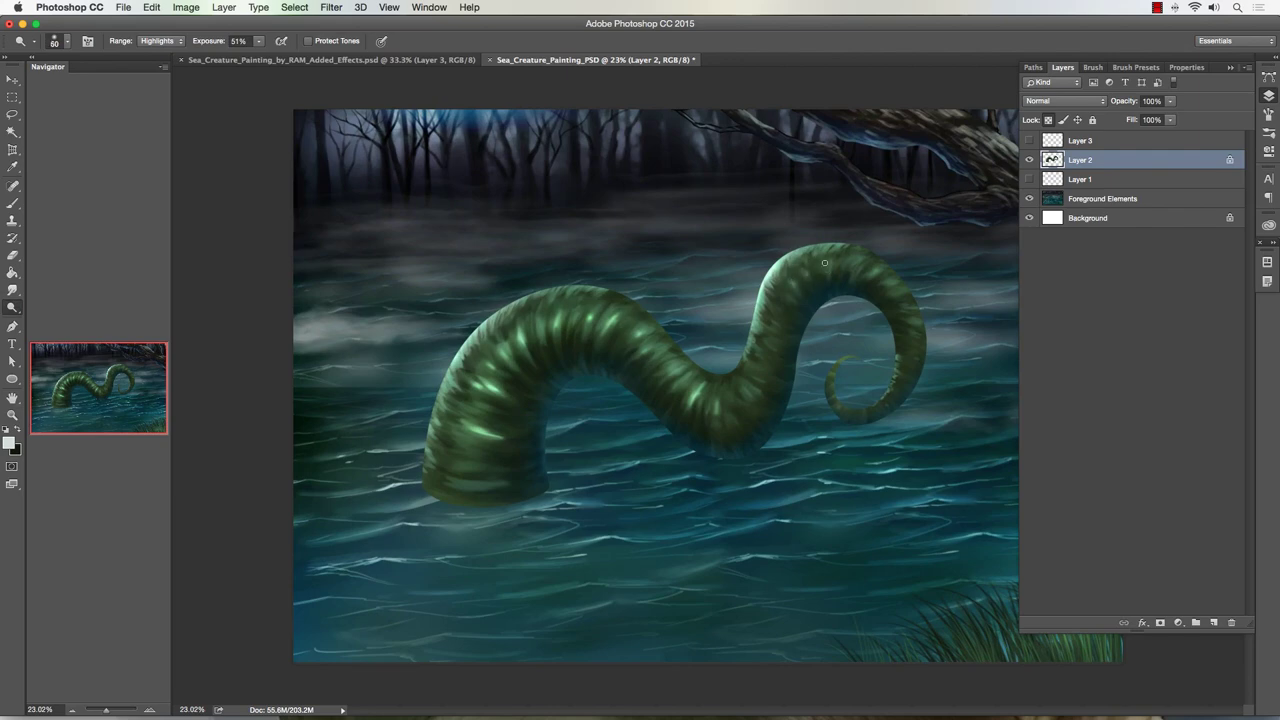
{"action": "key", "text": "bracketleft"}
{"action": "key", "text": "bracketright"}
{"action": "key", "text": "bracketright"}
{"action": "key", "text": "bracketright"}
{"action": "key", "text": "bracketright"}
{"action": "key", "text": "bracketright"}
{"action": "key", "text": "bracketright"}
{"action": "key", "text": "bracketright"}
{"action": "key", "text": "bracketright"}
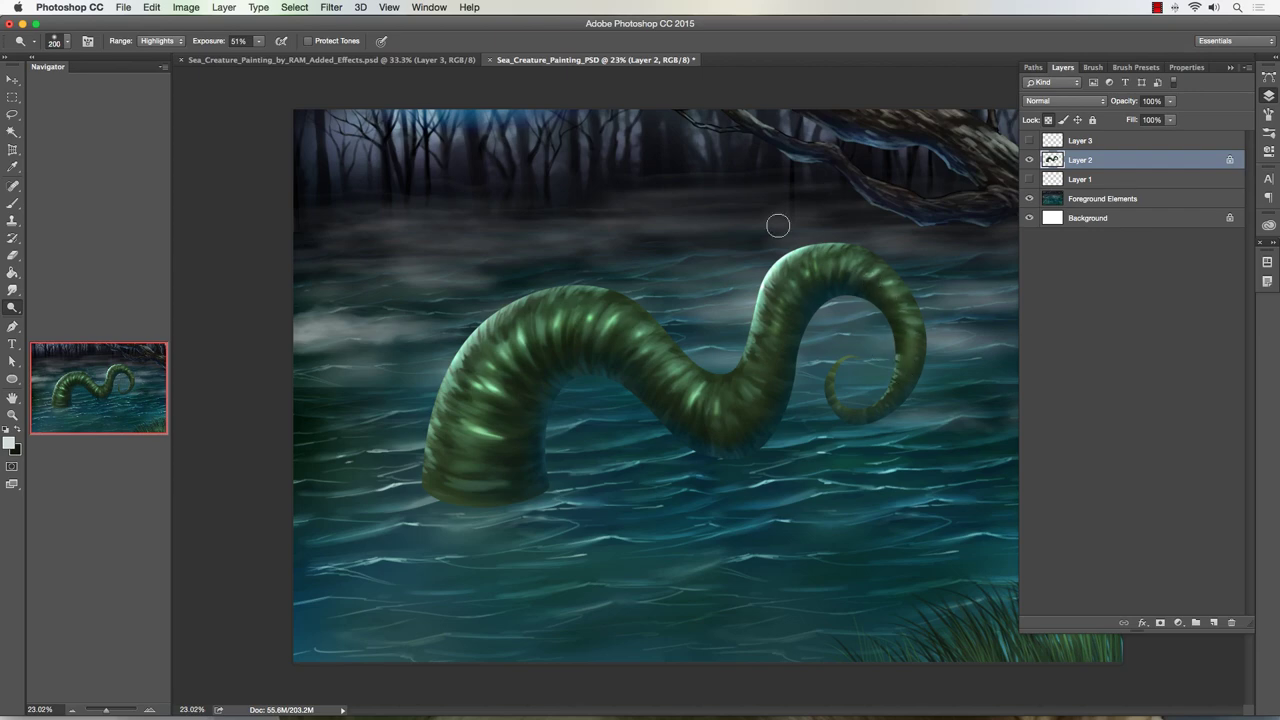
{"action": "key", "text": "bracketright"}
{"action": "key", "text": "bracketright"}
{"action": "key", "text": "bracketright"}
{"action": "key", "text": "bracketright"}
{"action": "key", "text": "bracketleft"}
{"action": "key", "text": "bracketleft"}
{"action": "key", "text": "bracketleft"}
{"action": "key", "text": "bracketleft"}
{"action": "key", "text": "bracketleft"}
{"action": "key", "text": "bracketleft"}
{"action": "key", "text": "bracketright"}
{"action": "key", "text": "bracketright"}
{"action": "key", "text": "bracketright"}
{"action": "key", "text": "bracketright"}
{"action": "key", "text": "bracketright"}
{"action": "key", "text": "bracketright"}
{"action": "key", "text": "bracketright"}
{"action": "key", "text": "bracketright"}
{"action": "key", "text": "bracketright"}
{"action": "key", "text": "bracketright"}
{"action": "key", "text": "bracketright"}
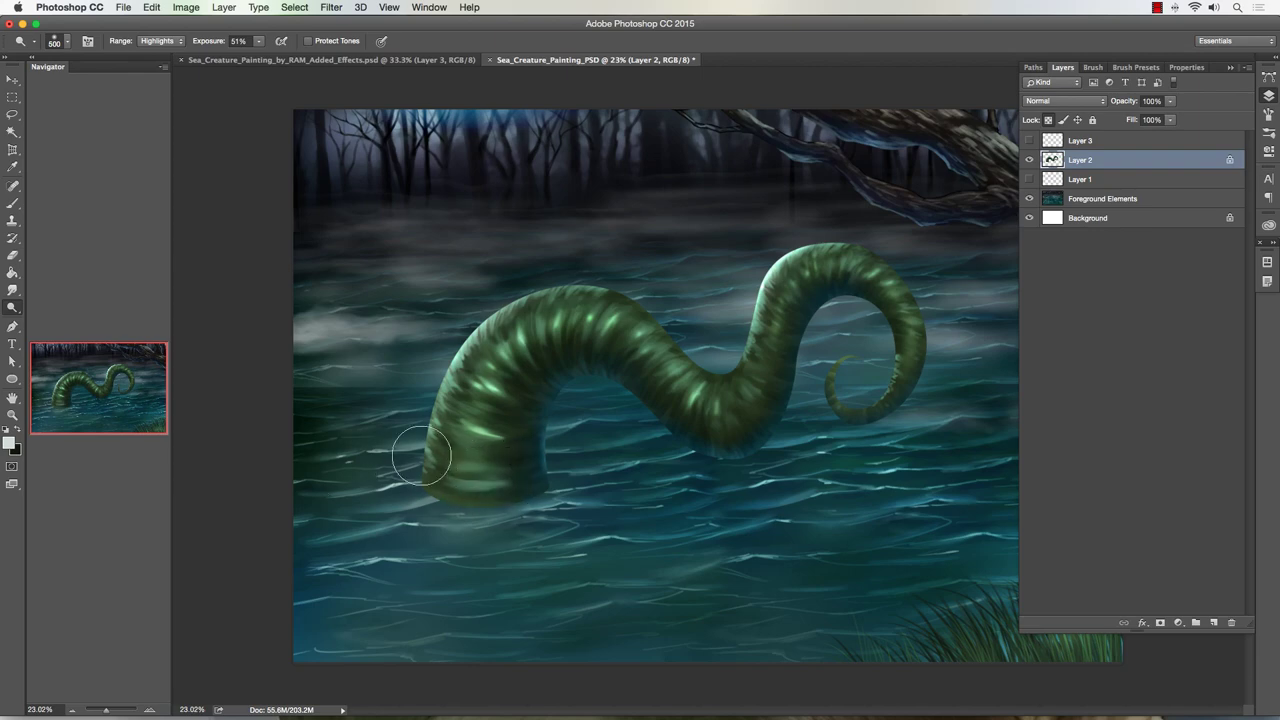
{"action": "key", "text": "bracketleft"}
{"action": "key", "text": "bracketleft"}
{"action": "key", "text": "bracketleft"}
{"action": "key", "text": "bracketleft"}
{"action": "key", "text": "bracketleft"}
{"action": "key", "text": "bracketleft"}
{"action": "key", "text": "bracketright"}
{"action": "key", "text": "bracketright"}
{"action": "key", "text": "bracketright"}
{"action": "key", "text": "bracketleft"}
{"action": "key", "text": "bracketleft"}
{"action": "key", "text": "bracketleft"}
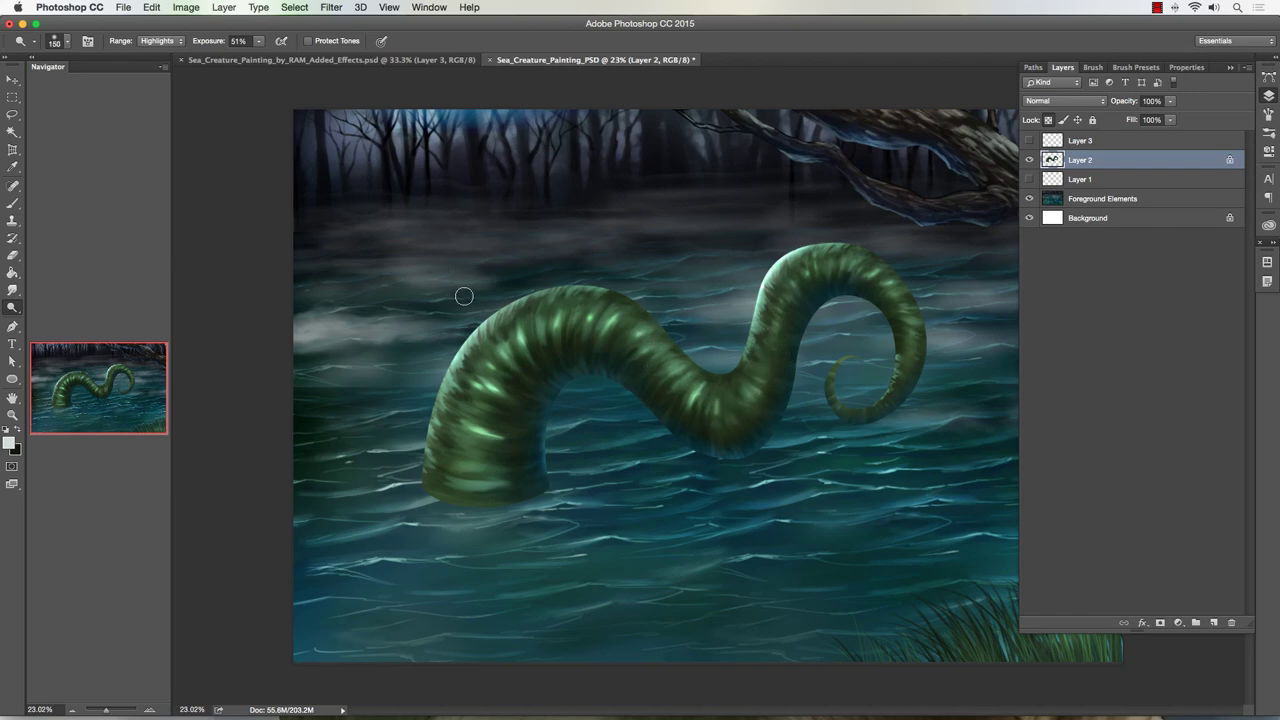
{"action": "key", "text": "bracketleft"}
{"action": "key", "text": "bracketleft"}
{"action": "key", "text": "bracketleft"}
{"action": "key", "text": "bracketleft"}
{"action": "key", "text": "bracketleft"}
{"action": "key", "text": "bracketleft"}
{"action": "key", "text": "bracketleft"}
{"action": "key", "text": "bracketleft"}
{"action": "key", "text": "bracketleft"}
{"action": "key", "text": "bracketleft"}
Step: Add an empty Layer 4 above Layer 2 and zoom in on the serpent's hump
{"action": "left_click", "coordinate": [1213, 622]}
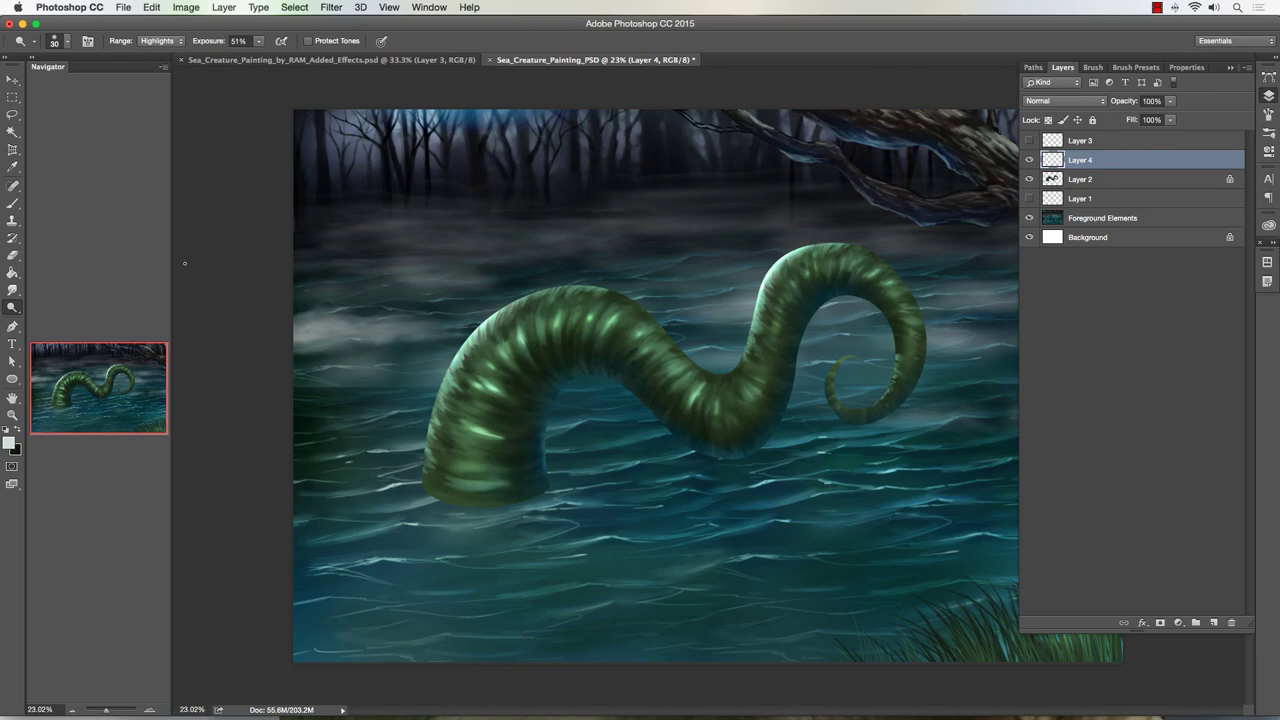
{"action": "left_click", "coordinate": [12, 414]}
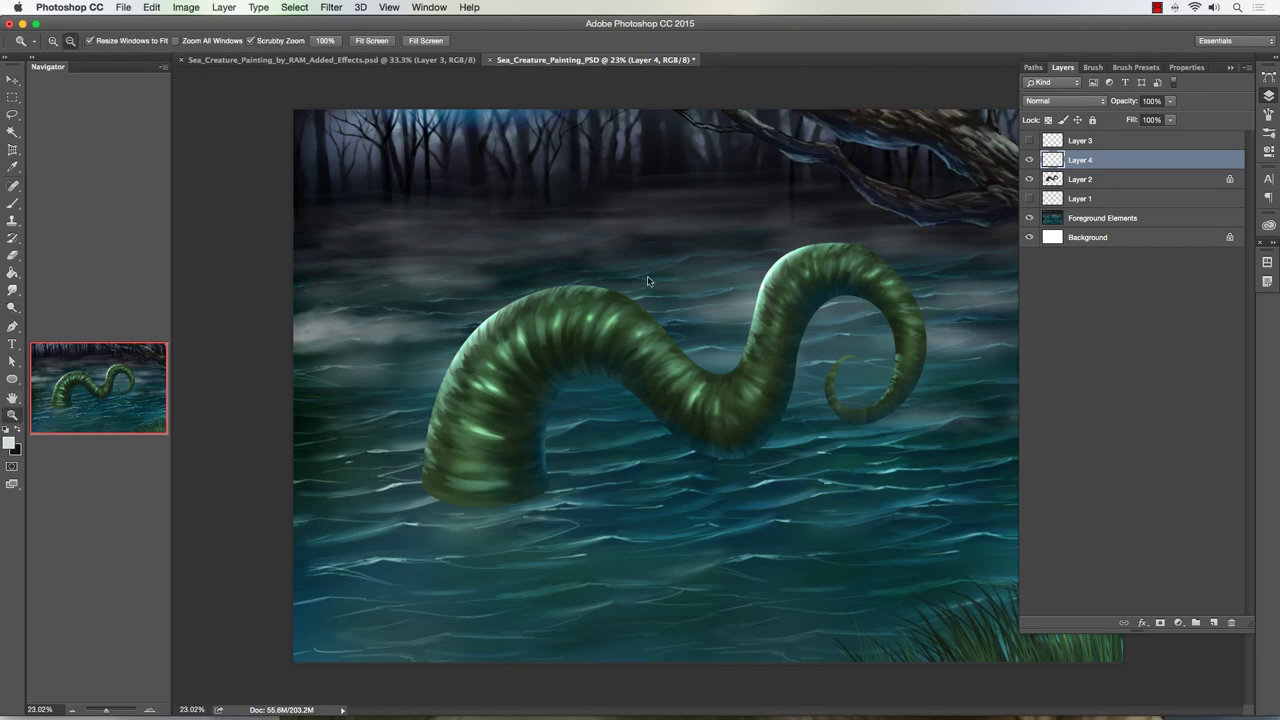
{"action": "left_click_drag", "start_coordinate": [780, 305], "coordinate": [829, 286]}
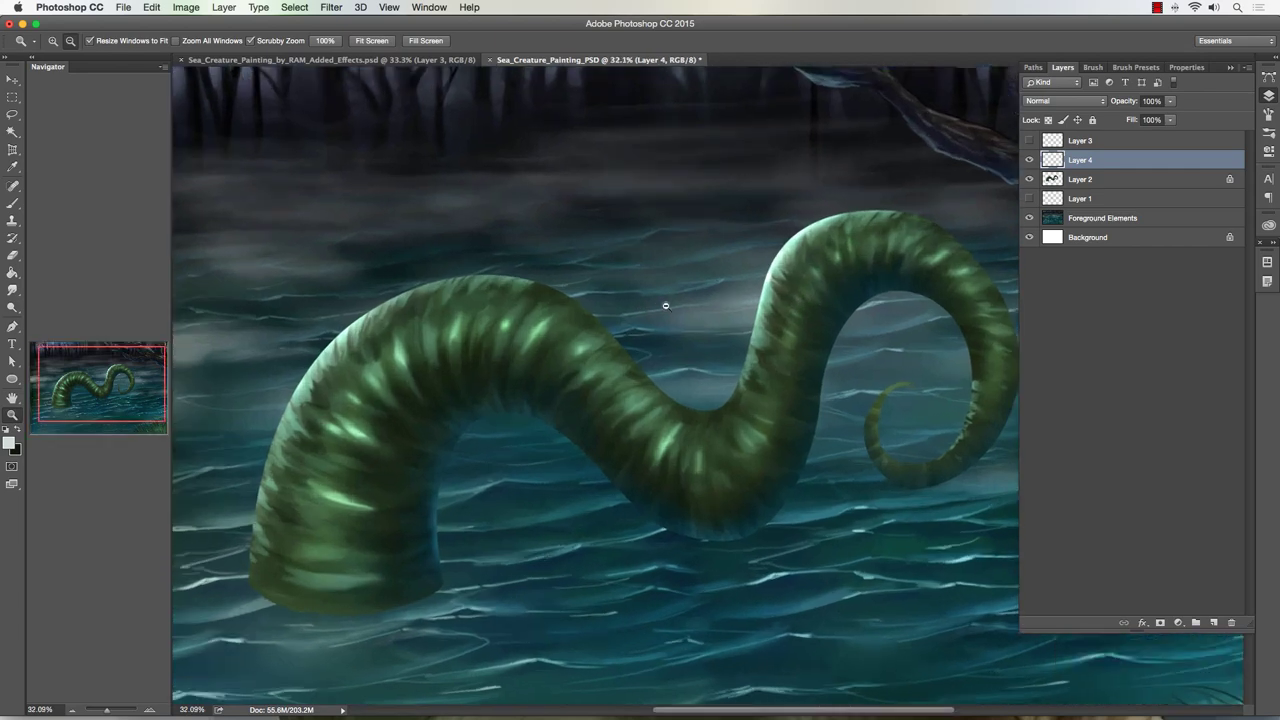
{"action": "left_click_drag", "start_coordinate": [665, 305], "coordinate": [651, 297]}
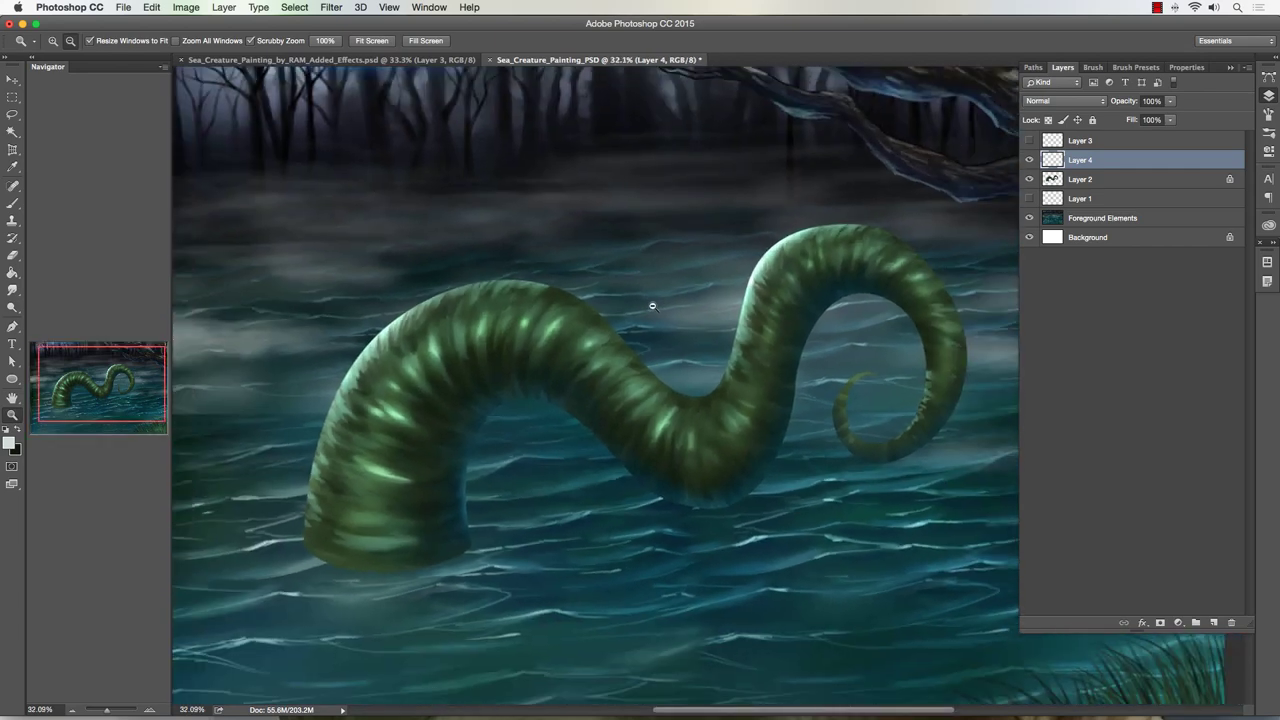
Step: Set up the Brush with foreground #d2dedc and the Painting - Chalk Marker preset at 100% opacity
{"action": "left_click", "coordinate": [18, 208]}
{"action": "left_click", "coordinate": [9, 443]}
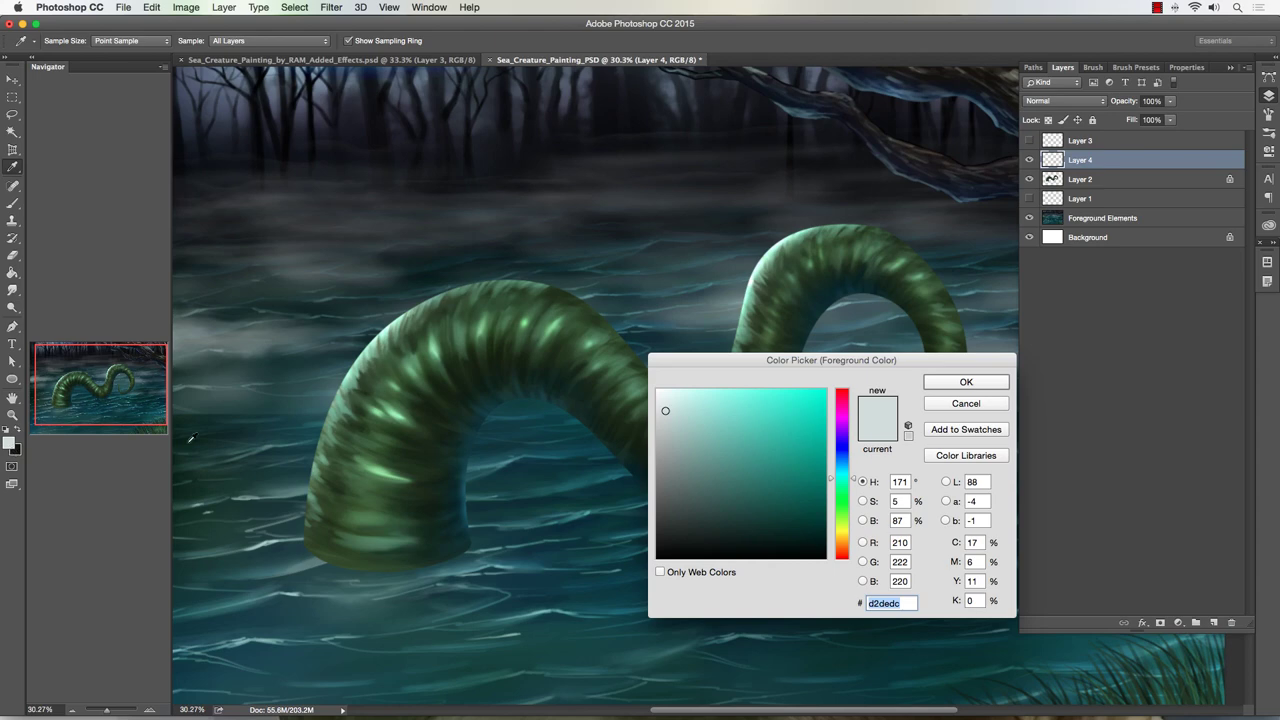
{"action": "left_click", "coordinate": [962, 382]}
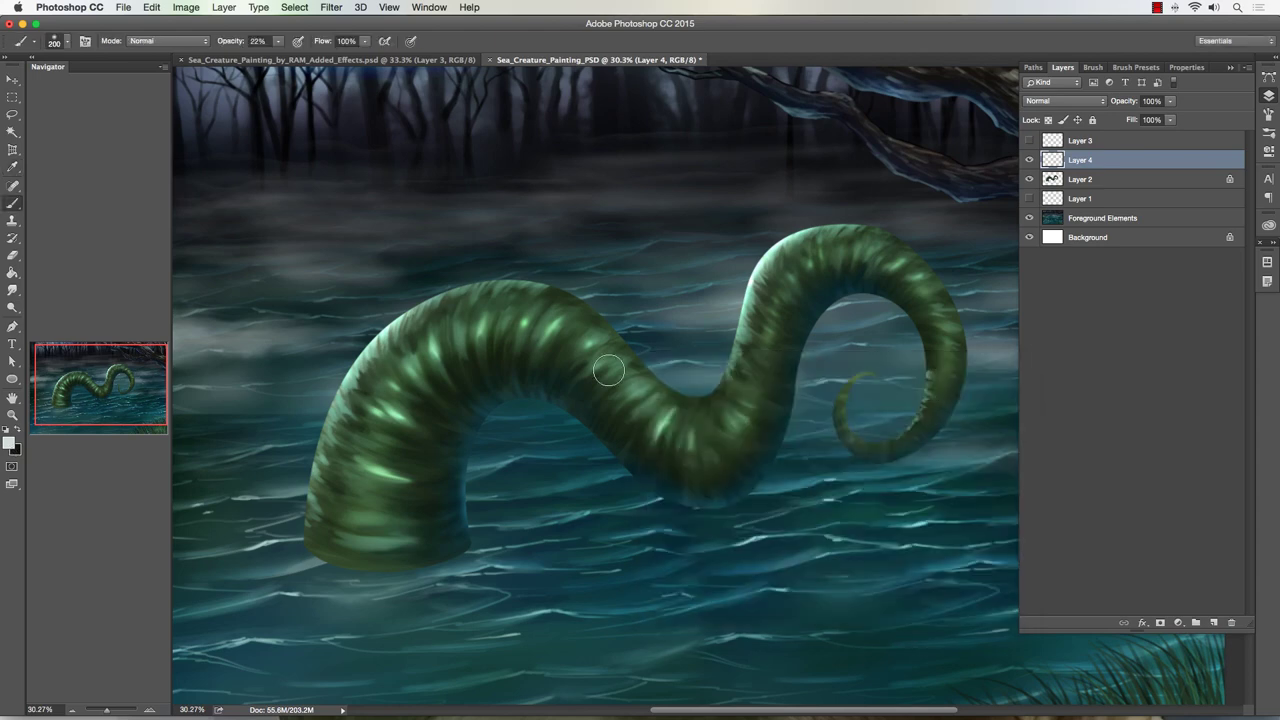
{"action": "left_click", "coordinate": [66, 45]}
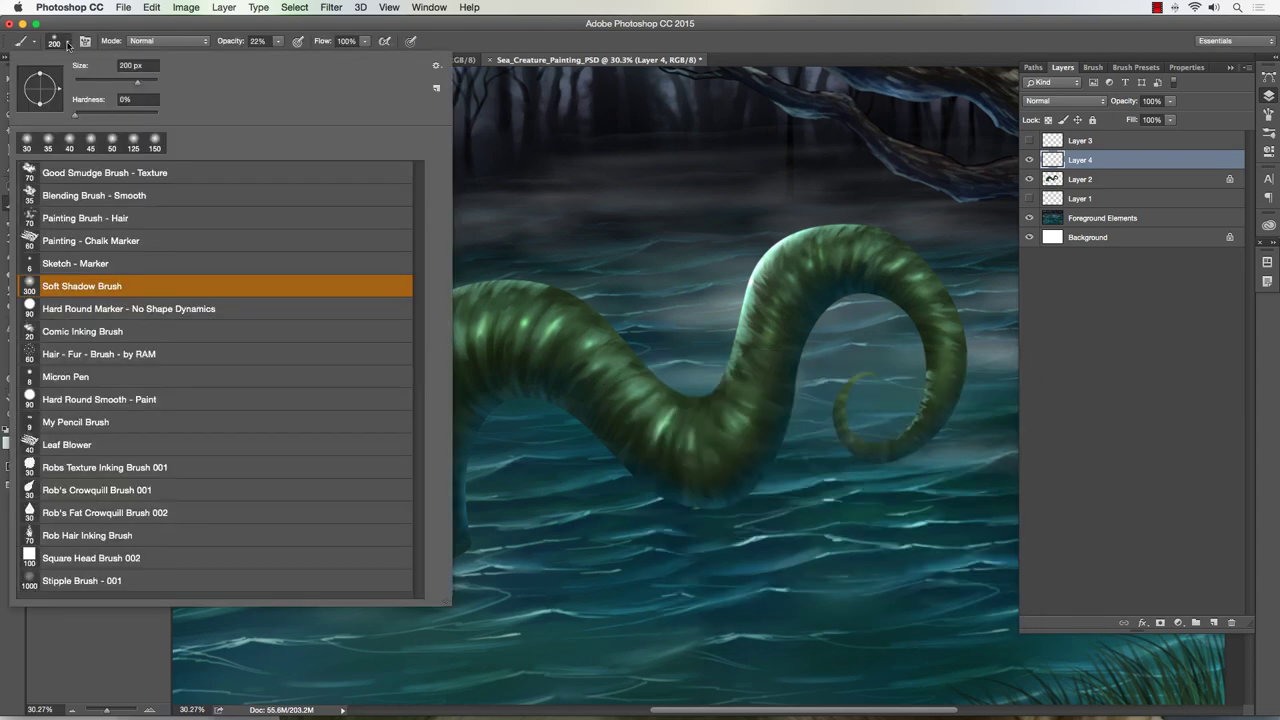
{"action": "left_click", "coordinate": [76, 242]}
{"action": "key", "text": "Return"}
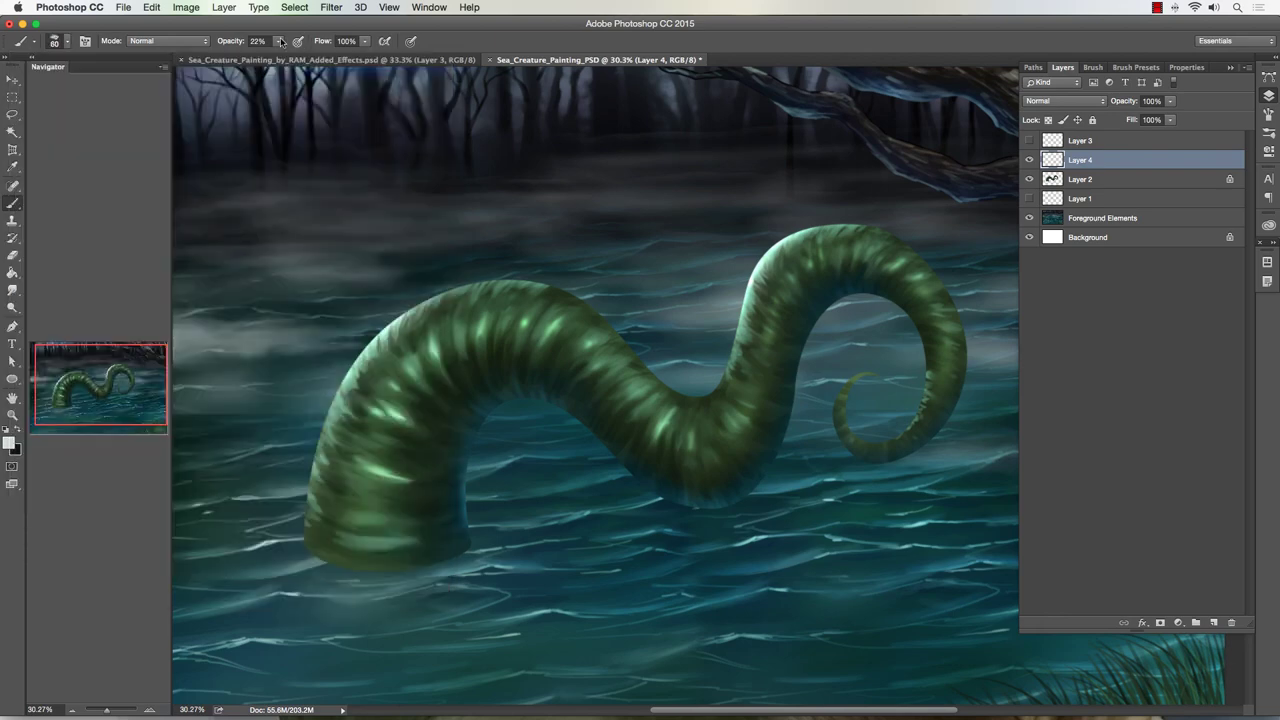
{"action": "left_click_drag", "start_coordinate": [281, 41], "coordinate": [391, 62]}
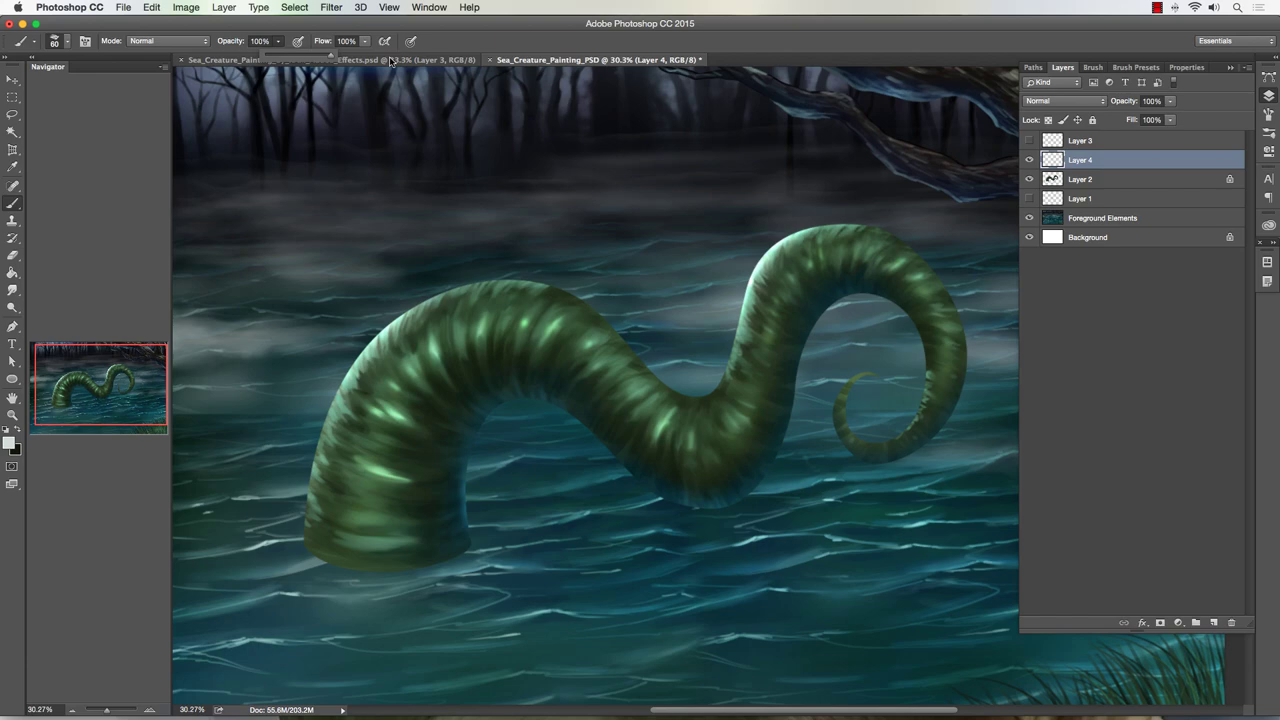
{"action": "key", "text": "bracketleft"}
{"action": "key", "text": "bracketleft"}
{"action": "key", "text": "bracketleft"}
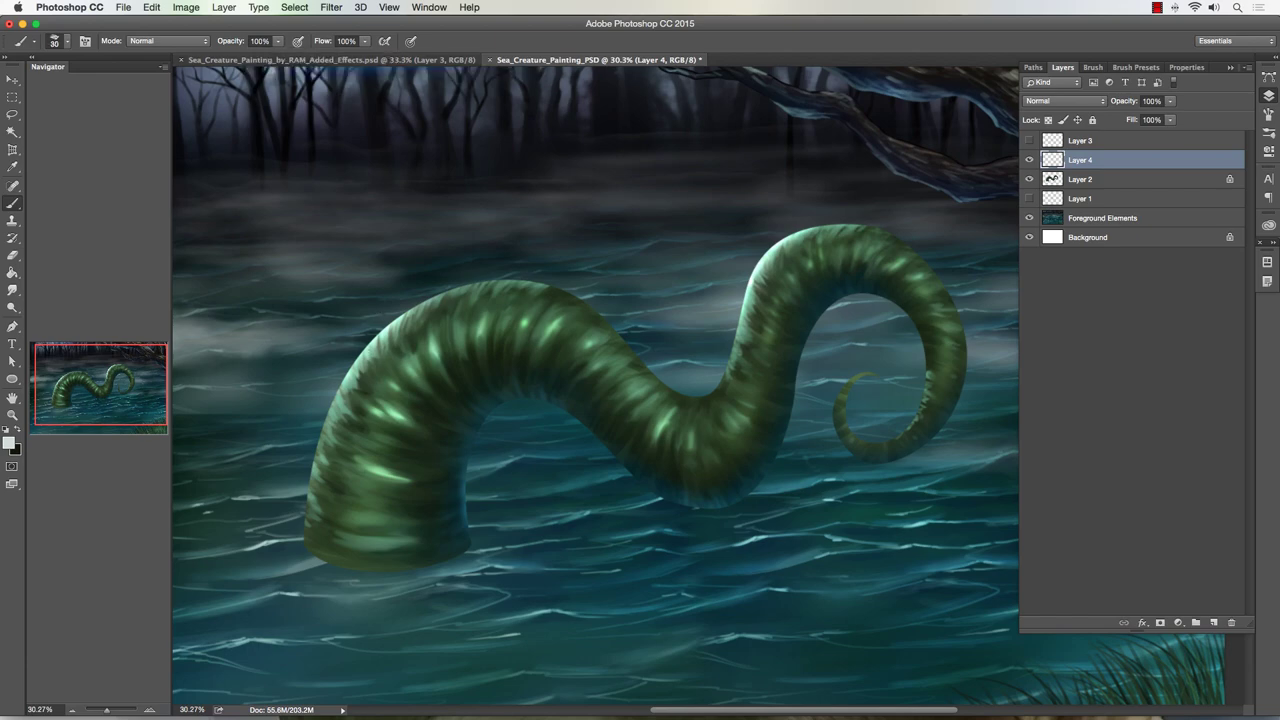
Step: Paint pale thin strands along the top of the neck, extending them to the right
{"action": "left_click_drag", "start_coordinate": [375, 338], "coordinate": [483, 355]}
{"action": "key", "text": "bracketleft"}
{"action": "key", "text": "bracketleft"}
{"action": "left_click_drag", "start_coordinate": [398, 327], "coordinate": [495, 346]}
{"action": "key", "text": "bracketright"}
{"action": "left_click_drag", "start_coordinate": [488, 340], "coordinate": [570, 318]}
{"action": "left_click_drag", "start_coordinate": [494, 340], "coordinate": [576, 312]}
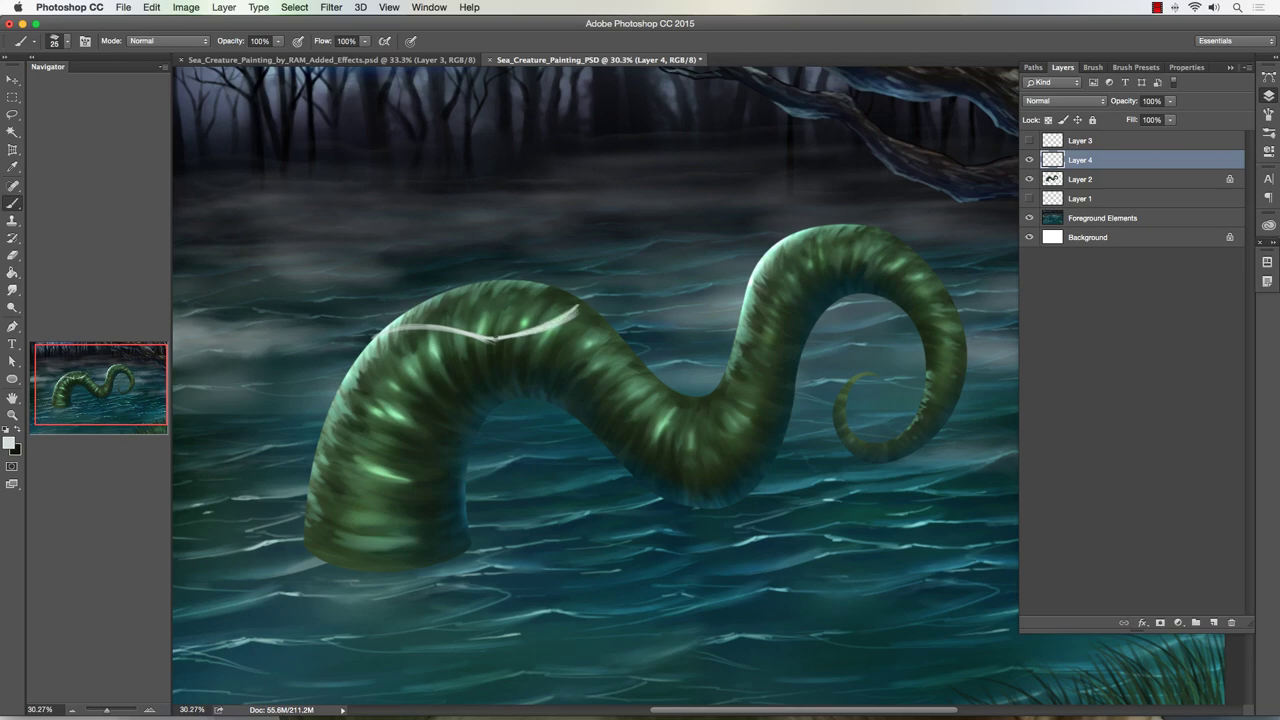
Step: Paint a drip with a droplet hanging from the strand's dip, and extend the strand over the back
{"action": "key", "text": "bracketleft"}
{"action": "key", "text": "bracketleft"}
{"action": "left_click_drag", "start_coordinate": [498, 340], "coordinate": [492, 343]}
{"action": "key", "text": "bracketleft"}
{"action": "mouse_move", "coordinate": [490, 347]}
{"action": "left_mouse_down"}
{"action": "mouse_move", "coordinate": [505, 397]}
{"action": "mouse_move", "coordinate": [493, 354]}
{"action": "left_mouse_up"}
{"action": "key", "text": "bracketleft"}
{"action": "left_click", "coordinate": [506, 407]}
{"action": "left_click_drag", "start_coordinate": [509, 434], "coordinate": [506, 410]}
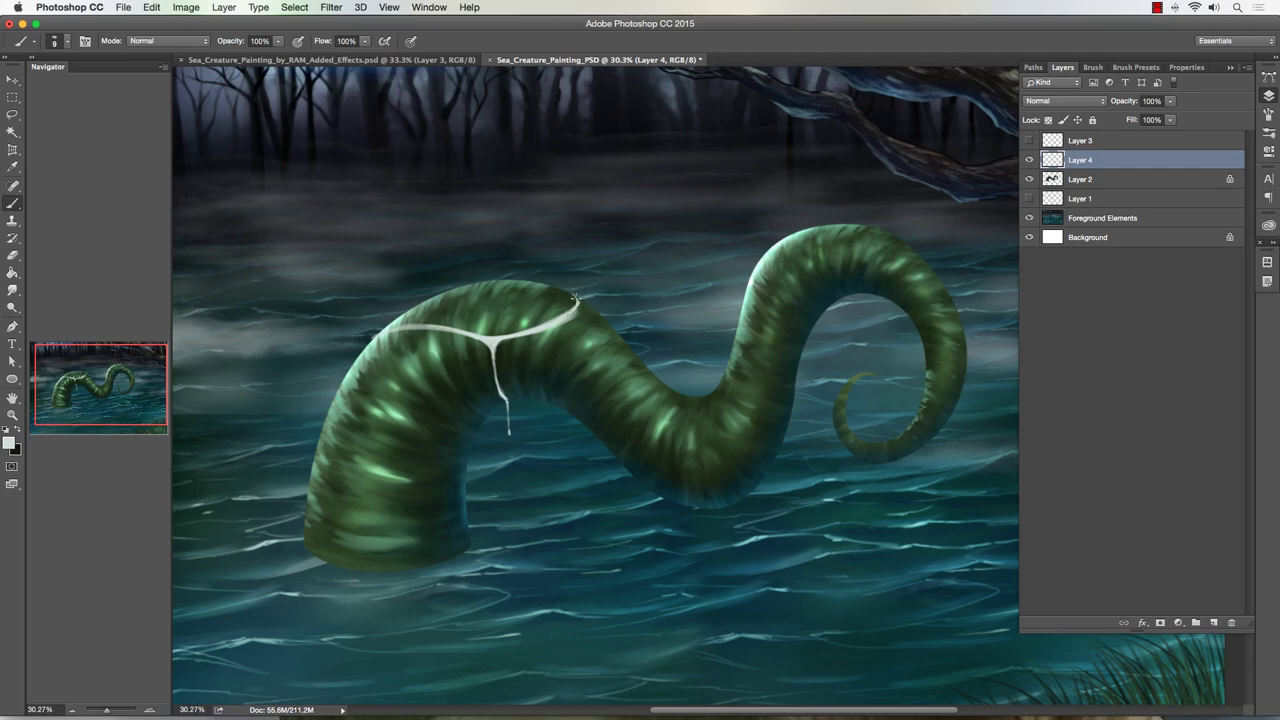
{"action": "key", "text": "bracketright"}
{"action": "key", "text": "bracketright"}
{"action": "key", "text": "bracketright"}
{"action": "key", "text": "bracketleft"}
{"action": "left_click_drag", "start_coordinate": [586, 309], "coordinate": [620, 334]}
{"action": "key", "text": "bracketleft"}
Step: Lengthen the second drip and brighten parts of the slime strand on the back and left end
{"action": "left_click_drag", "start_coordinate": [404, 326], "coordinate": [420, 327]}
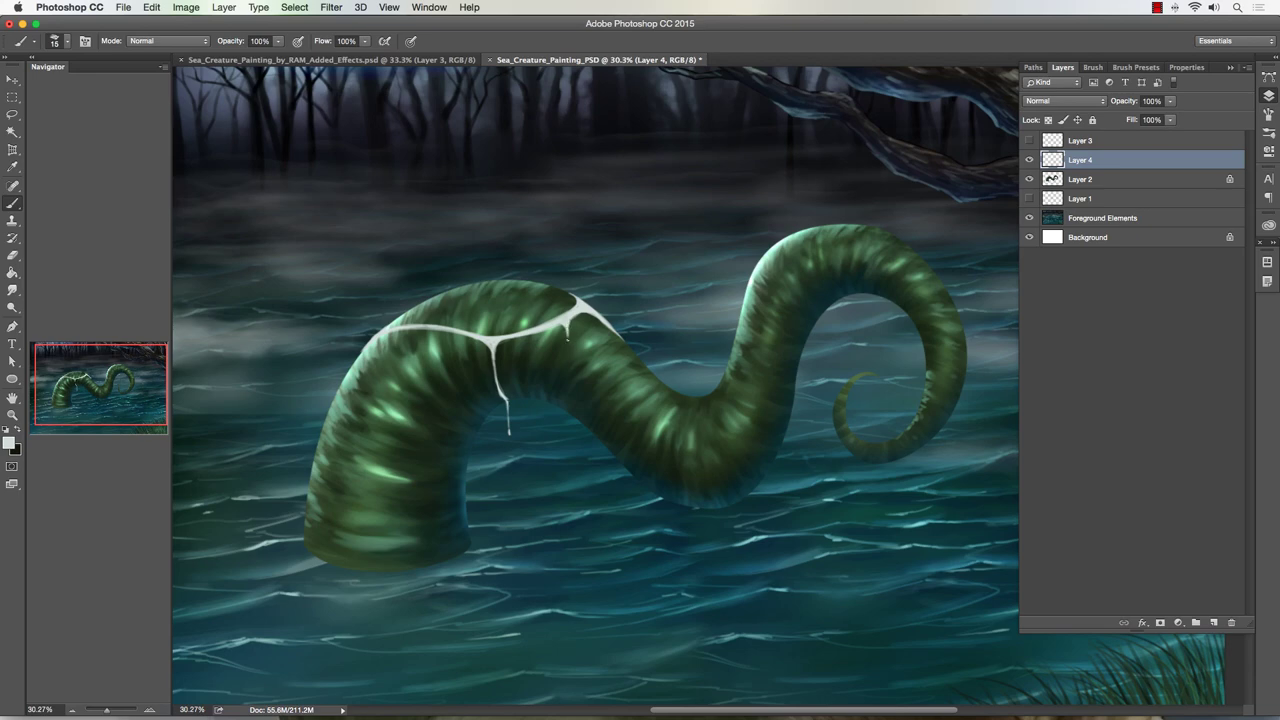
{"action": "left_click_drag", "start_coordinate": [569, 334], "coordinate": [571, 414]}
{"action": "key", "text": "bracketleft"}
{"action": "key", "text": "bracketright"}
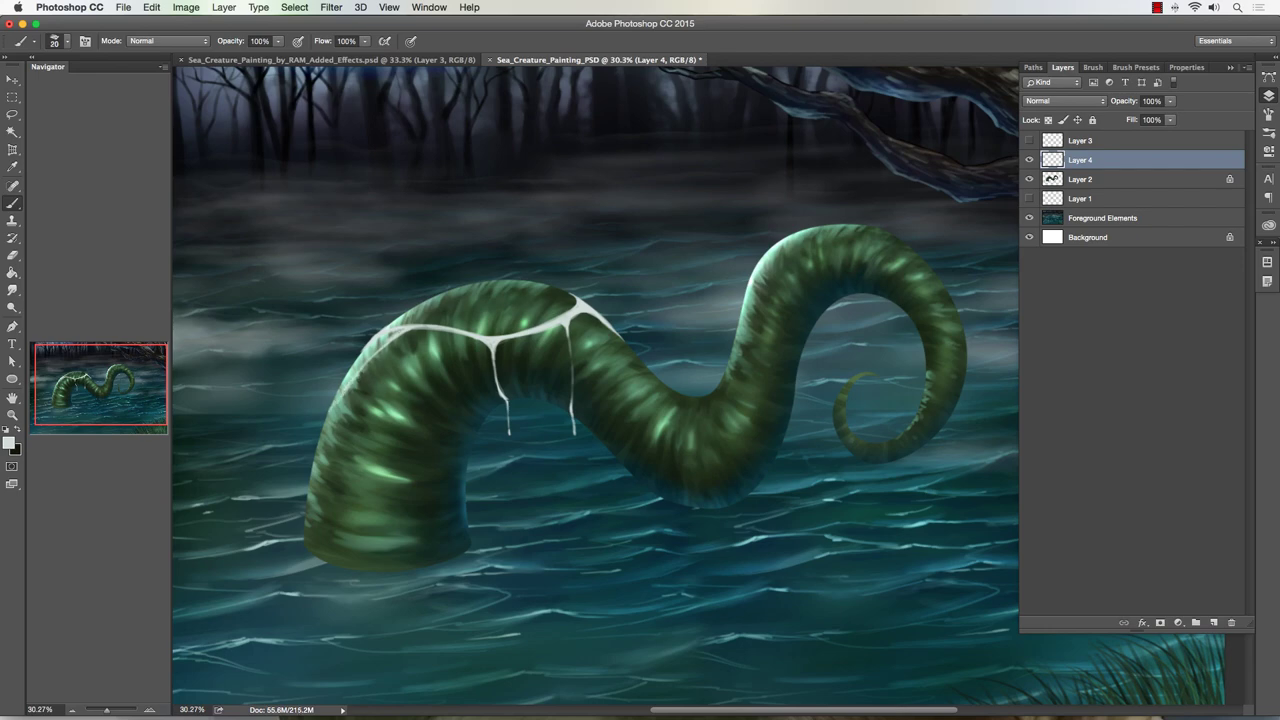
{"action": "mouse_move", "coordinate": [406, 331]}
{"action": "left_mouse_down"}
{"action": "mouse_move", "coordinate": [428, 330]}
{"action": "mouse_move", "coordinate": [415, 330]}
{"action": "left_mouse_up"}
{"action": "left_click_drag", "start_coordinate": [332, 405], "coordinate": [327, 416]}
{"action": "key", "text": "bracketleft"}
{"action": "key", "text": "bracketleft"}
Step: Add light strands along the top of the back with a thin drip hanging down
{"action": "left_click_drag", "start_coordinate": [455, 296], "coordinate": [437, 296]}
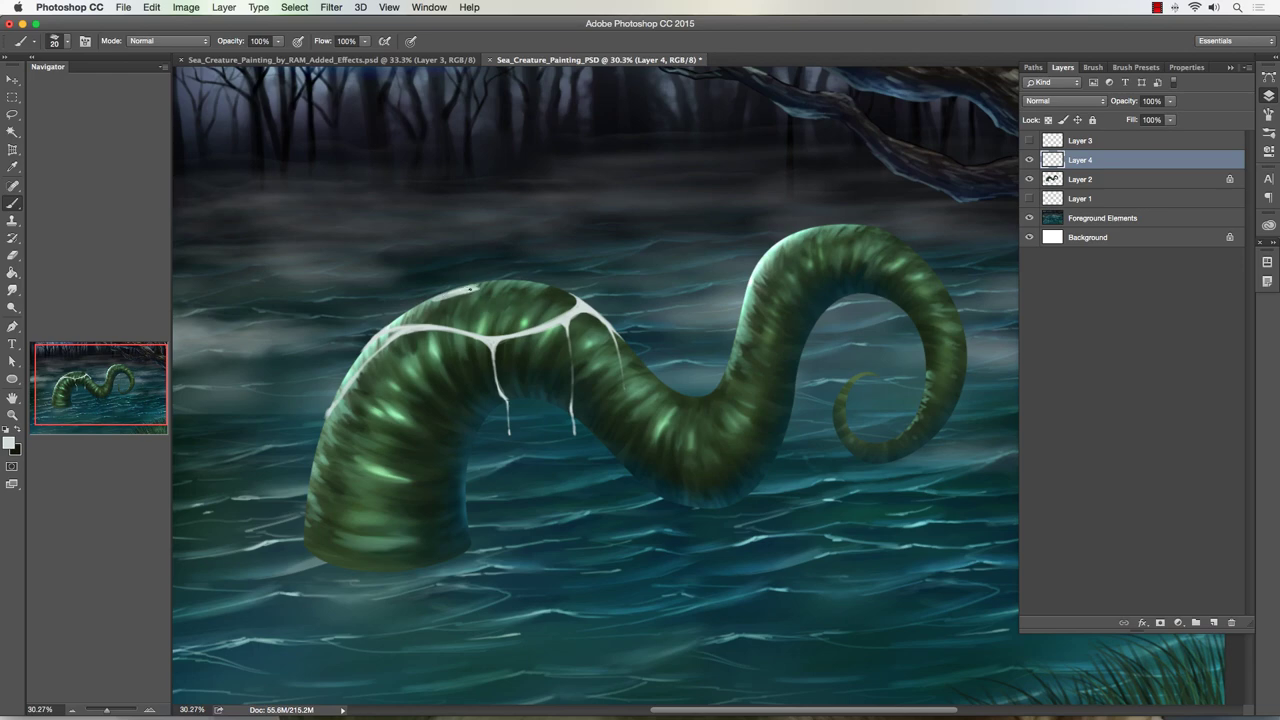
{"action": "left_click_drag", "start_coordinate": [472, 285], "coordinate": [490, 283]}
{"action": "left_click_drag", "start_coordinate": [464, 302], "coordinate": [467, 334]}
Step: Erase part of the slime strand on the back with a smaller eraser
{"action": "left_click", "coordinate": [12, 257]}
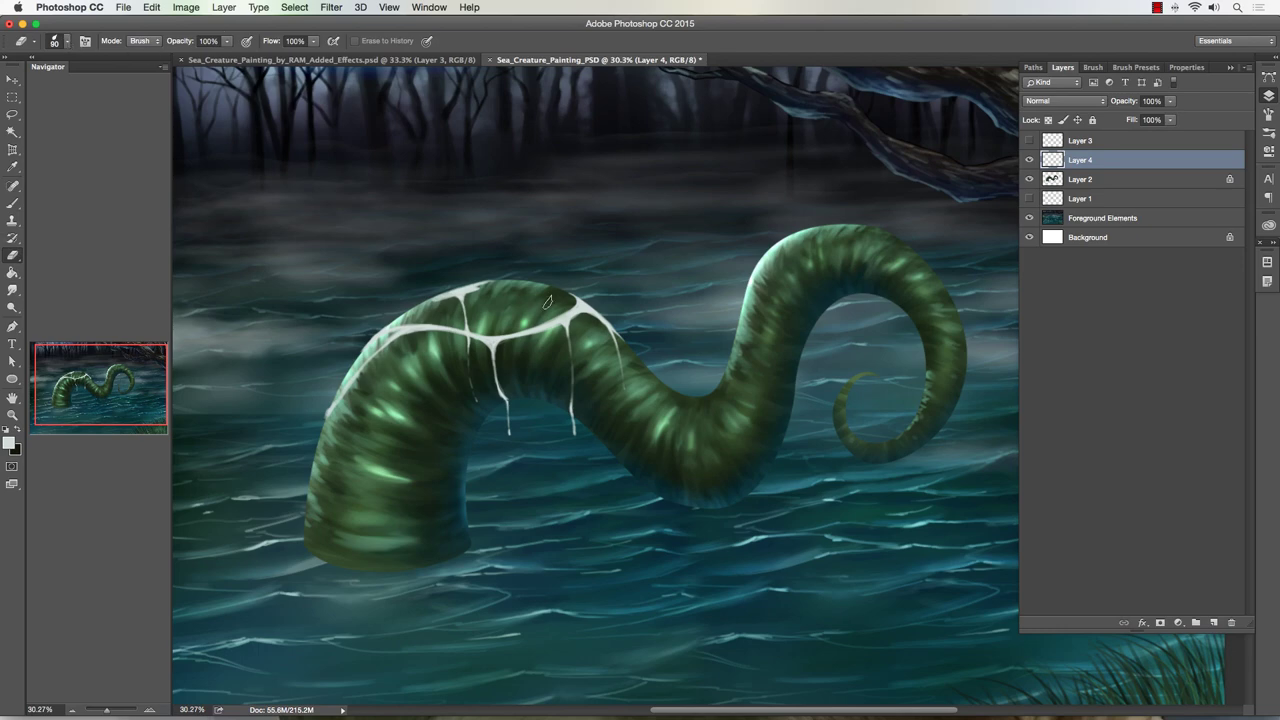
{"action": "key", "text": "bracketleft"}
{"action": "key", "text": "bracketleft"}
{"action": "key", "text": "bracketleft"}
{"action": "key", "text": "bracketleft"}
{"action": "key", "text": "bracketleft"}
{"action": "key", "text": "bracketleft"}
{"action": "key", "text": "bracketleft"}
{"action": "key", "text": "bracketleft"}
{"action": "key", "text": "bracketleft"}
{"action": "mouse_move", "coordinate": [561, 308]}
{"action": "left_mouse_down"}
{"action": "mouse_move", "coordinate": [500, 332]}
{"action": "mouse_move", "coordinate": [544, 318]}
{"action": "left_mouse_up"}
{"action": "left_click", "coordinate": [12, 203]}
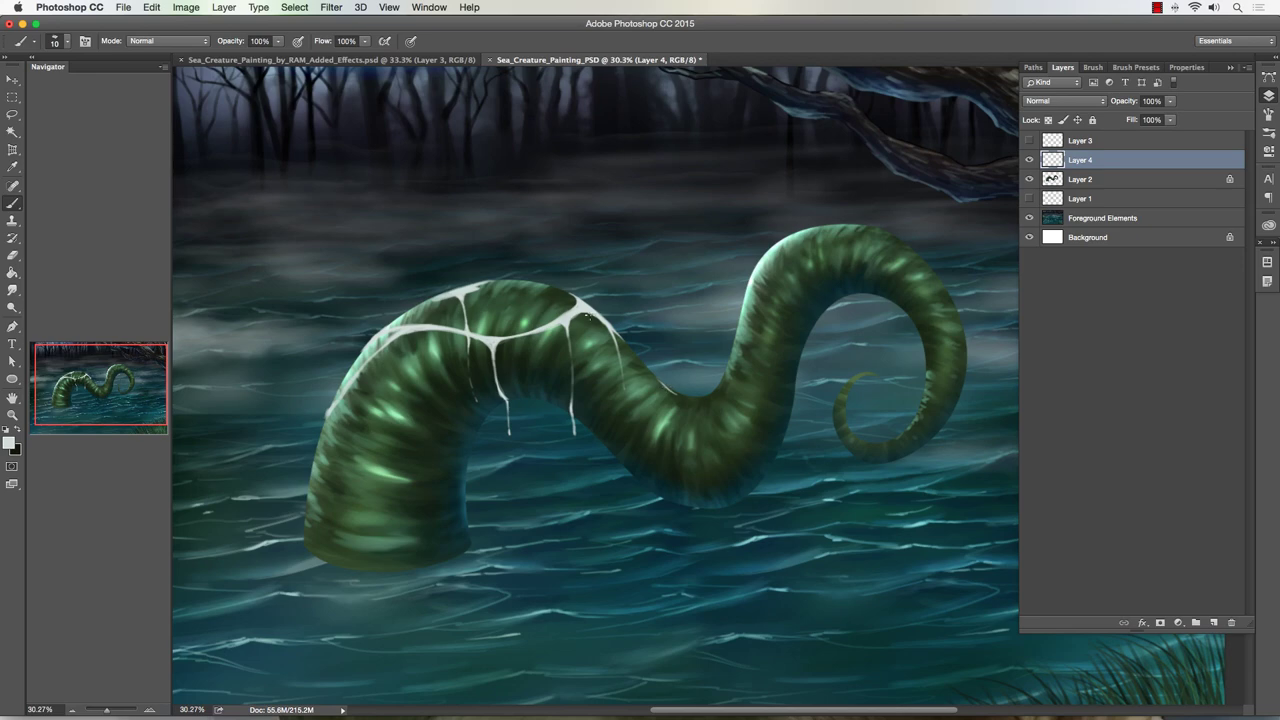
Step: Paint a light stroke along the upper edge and lengthen the drip under the neck
{"action": "left_click_drag", "start_coordinate": [686, 396], "coordinate": [665, 390]}
{"action": "left_click_drag", "start_coordinate": [682, 414], "coordinate": [682, 431]}
{"action": "left_click_drag", "start_coordinate": [681, 440], "coordinate": [684, 462]}
Step: Dab a bright slime mark on the coil's top edge and run a drip down from it
{"action": "key", "text": "bracketright"}
{"action": "key", "text": "bracketleft"}
{"action": "mouse_move", "coordinate": [773, 256]}
{"action": "left_mouse_down"}
{"action": "mouse_move", "coordinate": [772, 274]}
{"action": "mouse_move", "coordinate": [772, 260]}
{"action": "left_mouse_up"}
{"action": "key", "text": "bracketleft"}
{"action": "mouse_move", "coordinate": [774, 307]}
{"action": "left_mouse_down"}
{"action": "mouse_move", "coordinate": [779, 245]}
{"action": "mouse_move", "coordinate": [774, 300]}
{"action": "mouse_move", "coordinate": [766, 260]}
{"action": "mouse_move", "coordinate": [760, 272]}
{"action": "mouse_move", "coordinate": [768, 365]}
{"action": "left_mouse_up"}
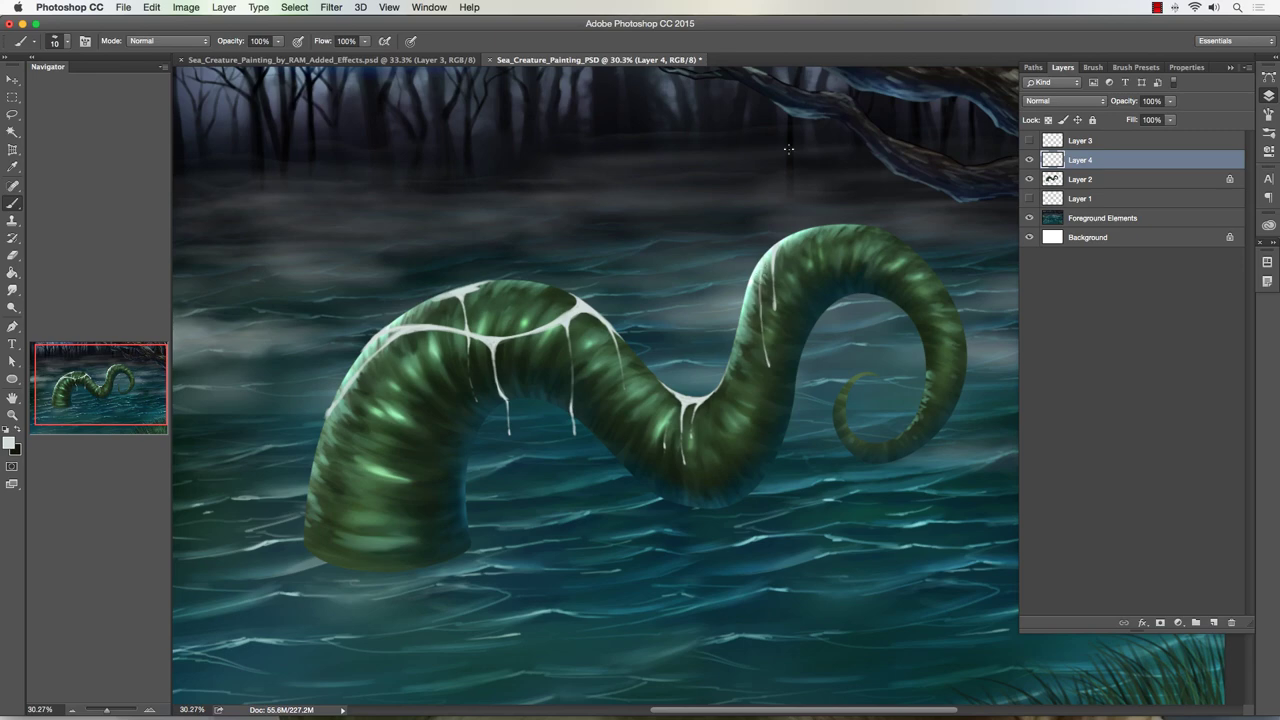
Step: Add a slime highlight on the right coil's top with a short drip hanging from it
{"action": "key", "text": "bracketright"}
{"action": "mouse_move", "coordinate": [846, 228]}
{"action": "left_mouse_down"}
{"action": "mouse_move", "coordinate": [858, 227]}
{"action": "mouse_move", "coordinate": [822, 226]}
{"action": "left_mouse_up"}
{"action": "key", "text": "bracketleft"}
{"action": "key", "text": "bracketright"}
{"action": "left_click_drag", "start_coordinate": [845, 230], "coordinate": [851, 296]}
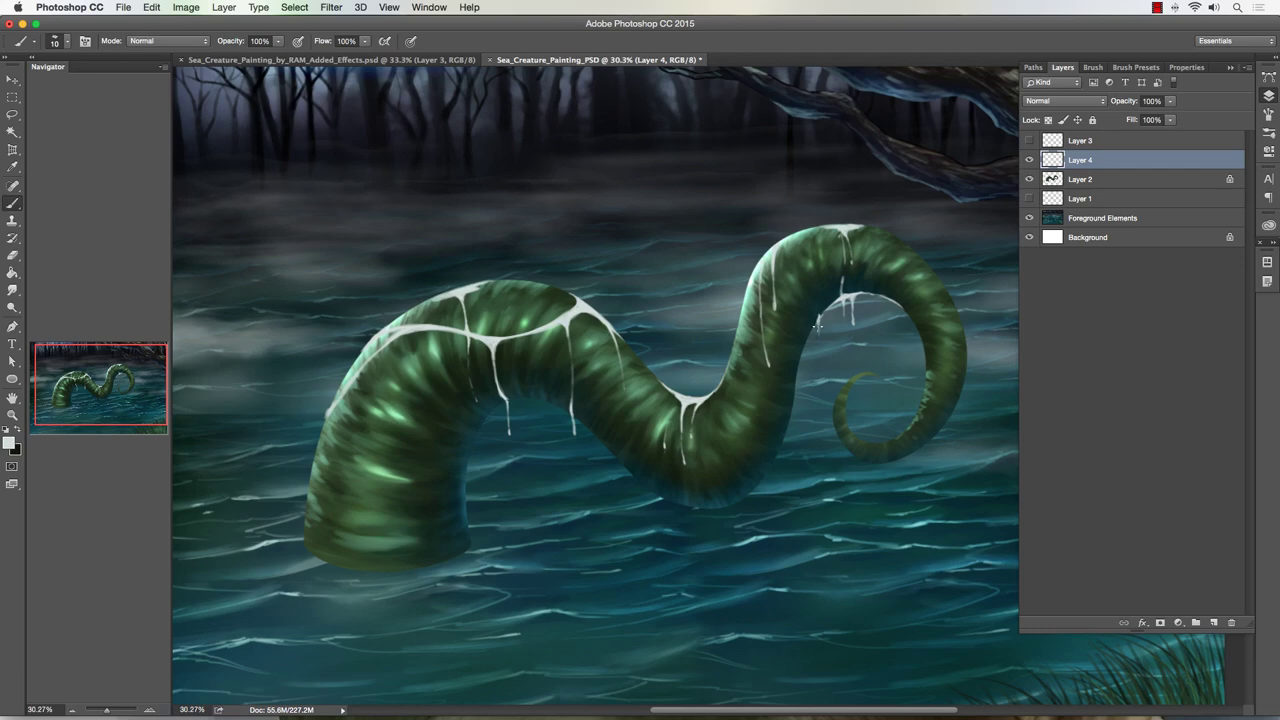
Step: Add short drips below the neck, body and right edge, plus a thin line under the tail tip
{"action": "left_click_drag", "start_coordinate": [818, 320], "coordinate": [818, 334]}
{"action": "mouse_move", "coordinate": [914, 450]}
{"action": "left_mouse_down"}
{"action": "mouse_move", "coordinate": [884, 462]}
{"action": "mouse_move", "coordinate": [905, 455]}
{"action": "left_mouse_up"}
{"action": "left_click_drag", "start_coordinate": [753, 400], "coordinate": [757, 461]}
{"action": "mouse_move", "coordinate": [770, 457]}
{"action": "left_mouse_down"}
{"action": "mouse_move", "coordinate": [786, 393]}
{"action": "mouse_move", "coordinate": [784, 412]}
{"action": "mouse_move", "coordinate": [781, 370]}
{"action": "mouse_move", "coordinate": [754, 438]}
{"action": "mouse_move", "coordinate": [759, 313]}
{"action": "mouse_move", "coordinate": [794, 374]}
{"action": "mouse_move", "coordinate": [782, 378]}
{"action": "mouse_move", "coordinate": [767, 459]}
{"action": "left_mouse_up"}
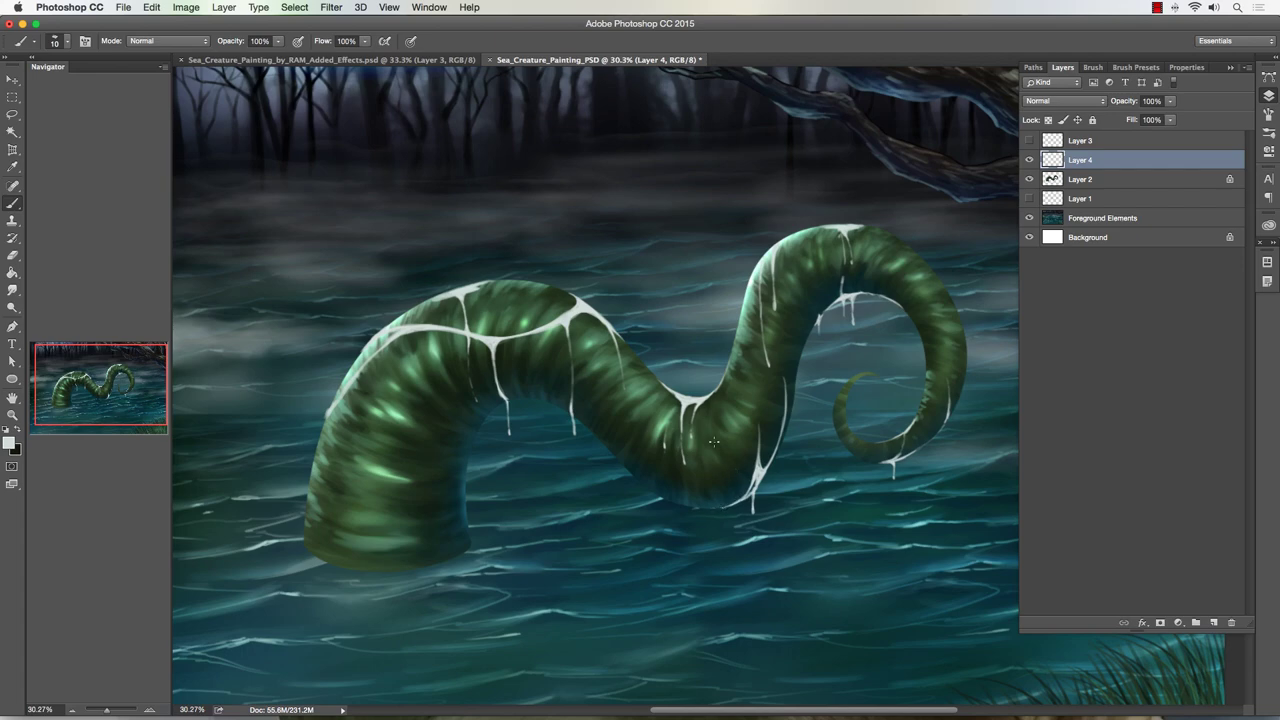
{"action": "left_click", "coordinate": [714, 507]}
{"action": "left_click_drag", "start_coordinate": [488, 470], "coordinate": [489, 481]}
{"action": "left_click_drag", "start_coordinate": [581, 463], "coordinate": [581, 474]}
Step: Paint a slime line across the lower-left base, thickening and whitening its left end
{"action": "mouse_move", "coordinate": [307, 535]}
{"action": "left_mouse_down"}
{"action": "mouse_move", "coordinate": [430, 500]}
{"action": "mouse_move", "coordinate": [455, 526]}
{"action": "mouse_move", "coordinate": [418, 502]}
{"action": "mouse_move", "coordinate": [468, 536]}
{"action": "left_mouse_up"}
{"action": "key", "text": "bracketright"}
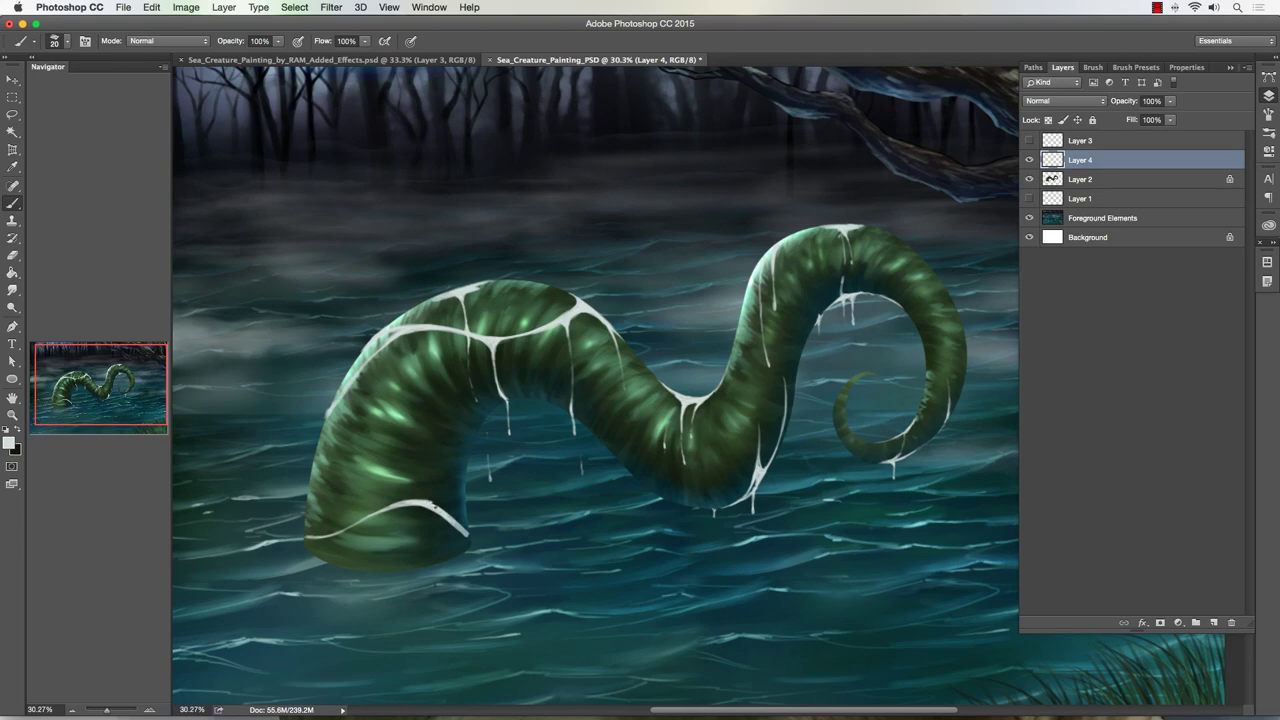
{"action": "left_click_drag", "start_coordinate": [396, 504], "coordinate": [312, 535]}
{"action": "mouse_move", "coordinate": [422, 501]}
{"action": "left_mouse_down"}
{"action": "mouse_move", "coordinate": [452, 500]}
{"action": "mouse_move", "coordinate": [465, 470]}
{"action": "left_mouse_up"}
{"action": "key", "text": "bracketleft"}
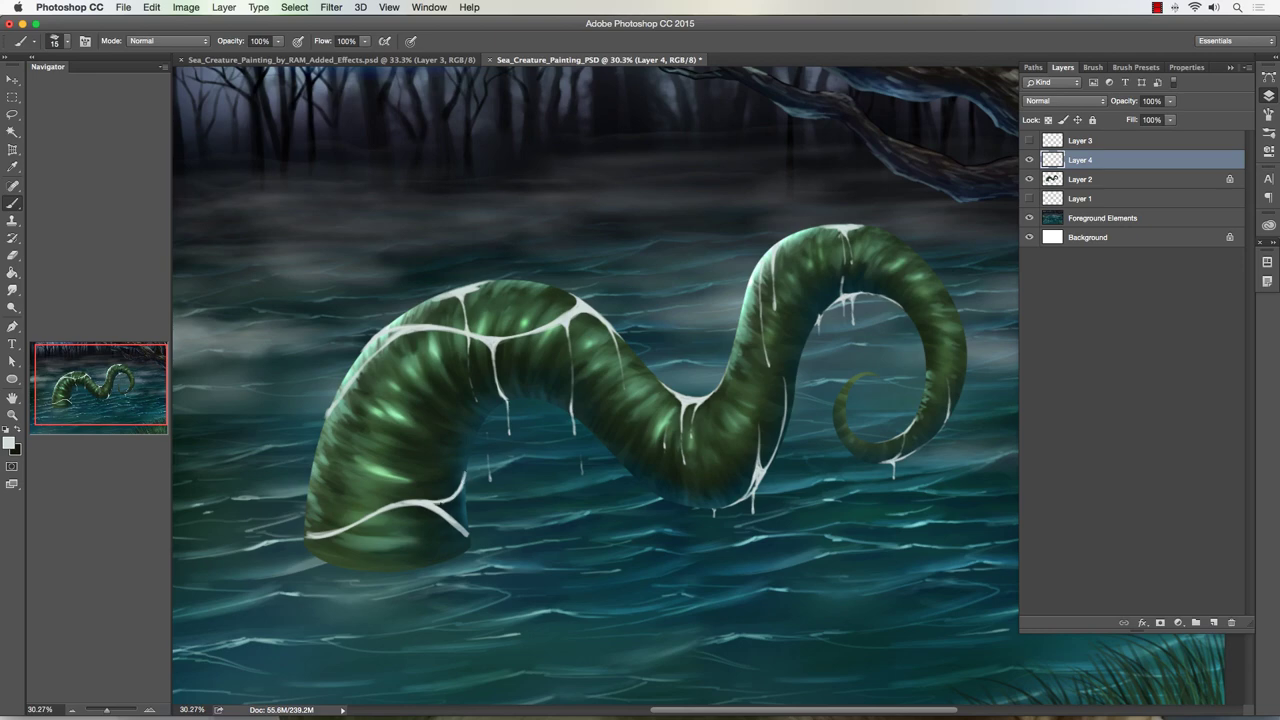
{"action": "key", "text": "bracketleft"}
{"action": "left_click_drag", "start_coordinate": [330, 532], "coordinate": [313, 536]}
{"action": "left_click", "coordinate": [308, 534]}
{"action": "left_click", "coordinate": [316, 535]}
{"action": "left_click_drag", "start_coordinate": [316, 534], "coordinate": [306, 533]}
{"action": "left_click_drag", "start_coordinate": [445, 515], "coordinate": [470, 542]}
Step: Undo a stray ring at the base, then add a thin lower-left edge line with small drips
{"action": "mouse_move", "coordinate": [290, 478]}
{"action": "left_mouse_down"}
{"action": "mouse_move", "coordinate": [532, 496]}
{"action": "mouse_move", "coordinate": [250, 505]}
{"action": "left_mouse_up"}
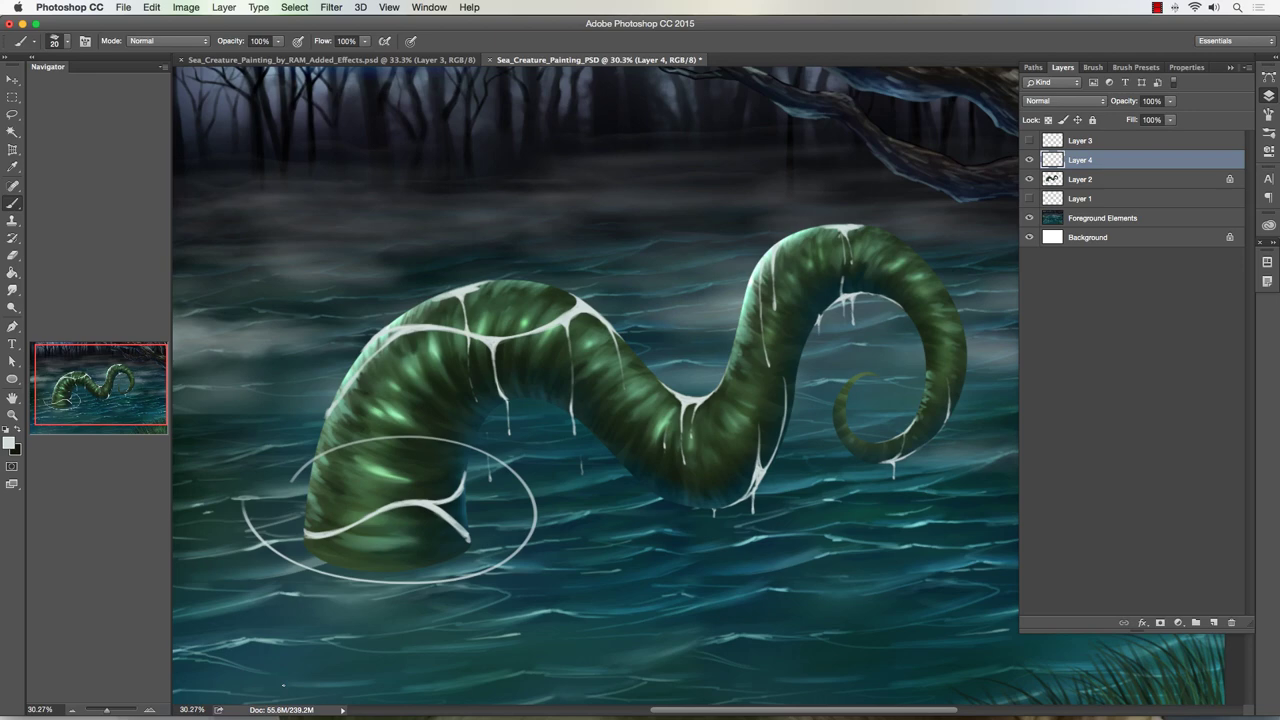
{"action": "key", "text": "super+z"}
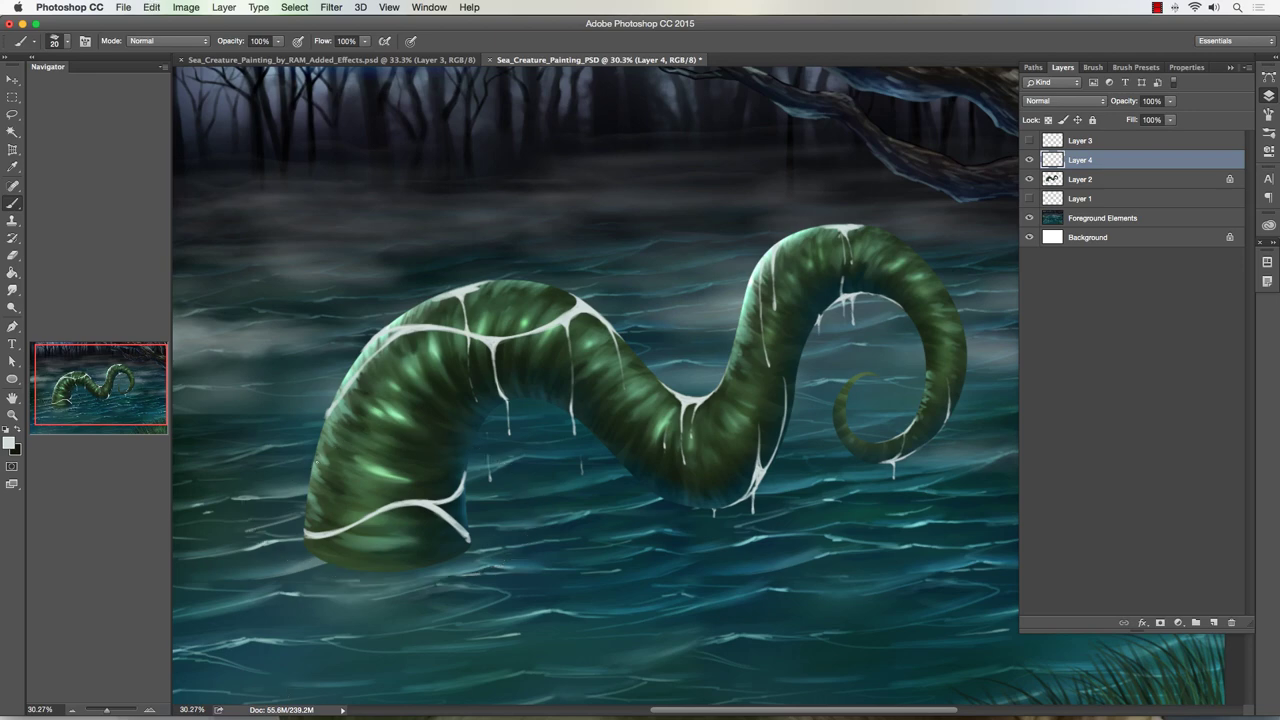
{"action": "key", "text": "bracketleft"}
{"action": "mouse_move", "coordinate": [316, 456]}
{"action": "left_mouse_down"}
{"action": "mouse_move", "coordinate": [326, 494]}
{"action": "mouse_move", "coordinate": [362, 514]}
{"action": "left_mouse_up"}
{"action": "left_click_drag", "start_coordinate": [378, 513], "coordinate": [394, 513]}
{"action": "key", "text": "bracketleft"}
{"action": "mouse_move", "coordinate": [396, 508]}
{"action": "left_mouse_down"}
{"action": "mouse_move", "coordinate": [402, 518]}
{"action": "mouse_move", "coordinate": [422, 506]}
{"action": "left_mouse_up"}
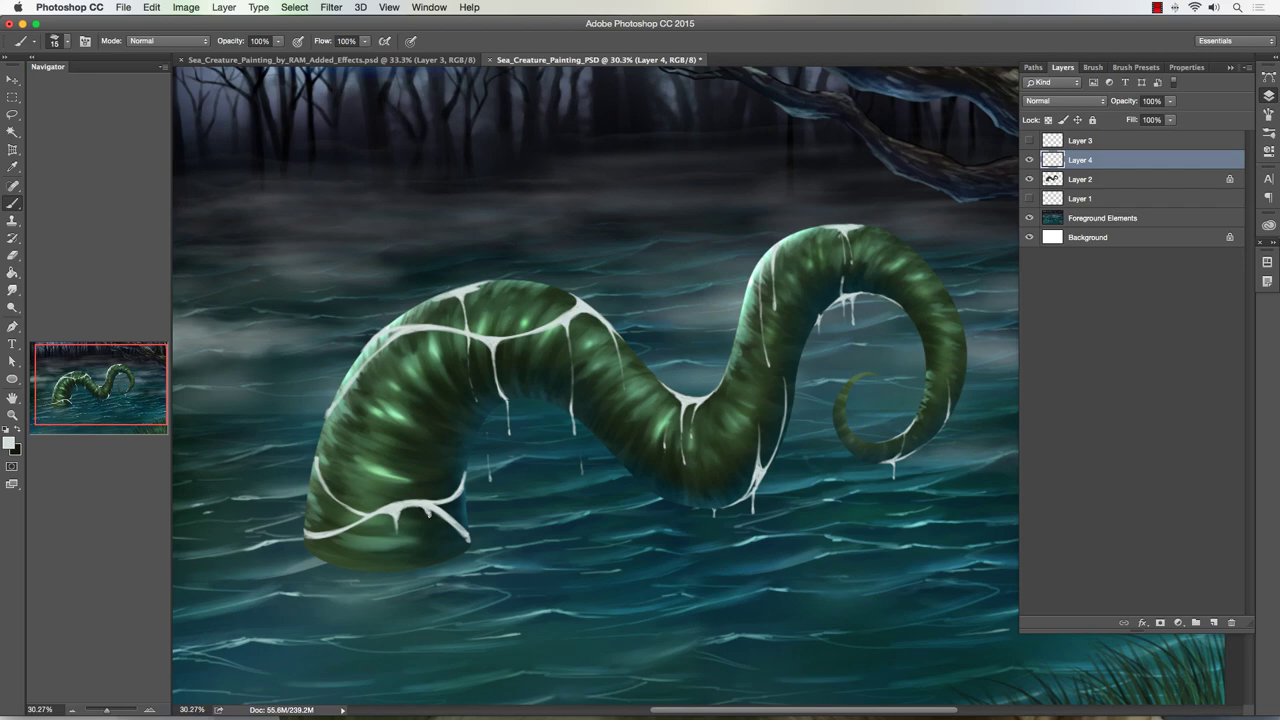
{"action": "left_click_drag", "start_coordinate": [431, 522], "coordinate": [431, 538]}
{"action": "mouse_move", "coordinate": [430, 521]}
{"action": "left_mouse_down"}
{"action": "mouse_move", "coordinate": [430, 536]}
{"action": "mouse_move", "coordinate": [399, 526]}
{"action": "left_mouse_up"}
Step: Lasso and delete the old slime strokes on the lower body, then repaint thin lower-left lines
{"action": "key", "text": "l"}
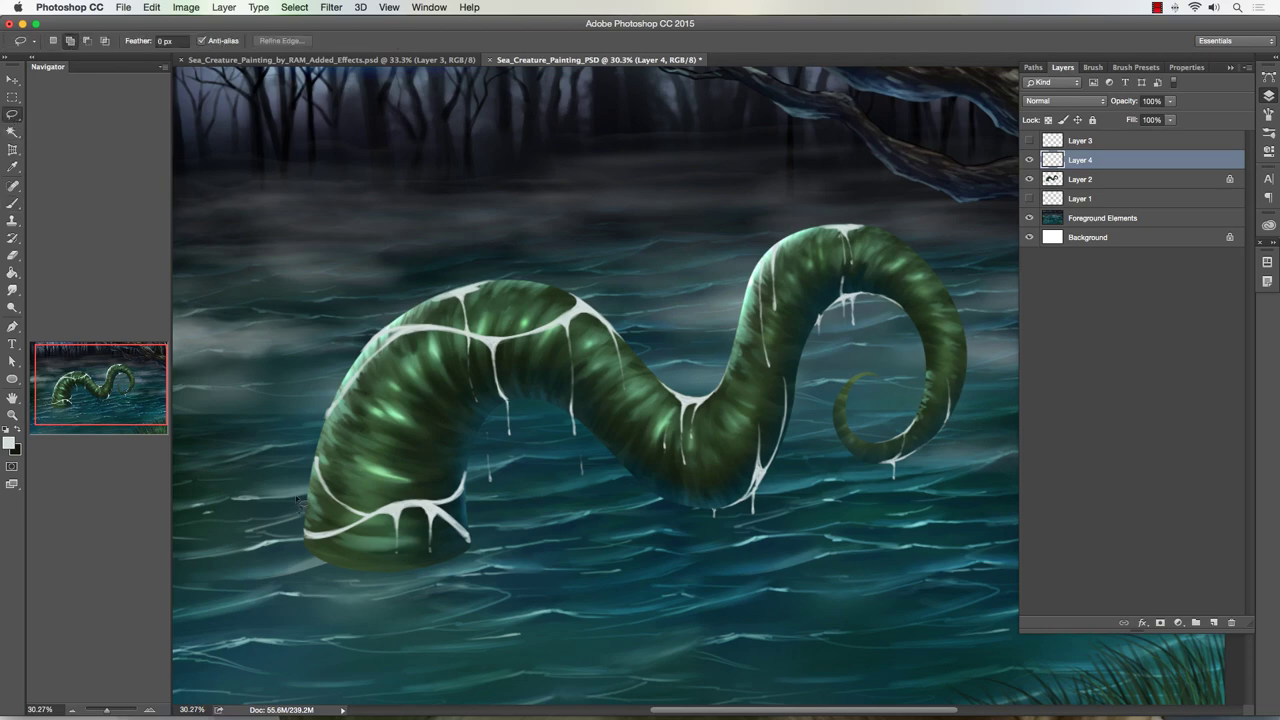
{"action": "mouse_move", "coordinate": [358, 537]}
{"action": "left_mouse_down"}
{"action": "mouse_move", "coordinate": [456, 535]}
{"action": "mouse_move", "coordinate": [360, 540]}
{"action": "left_mouse_up"}
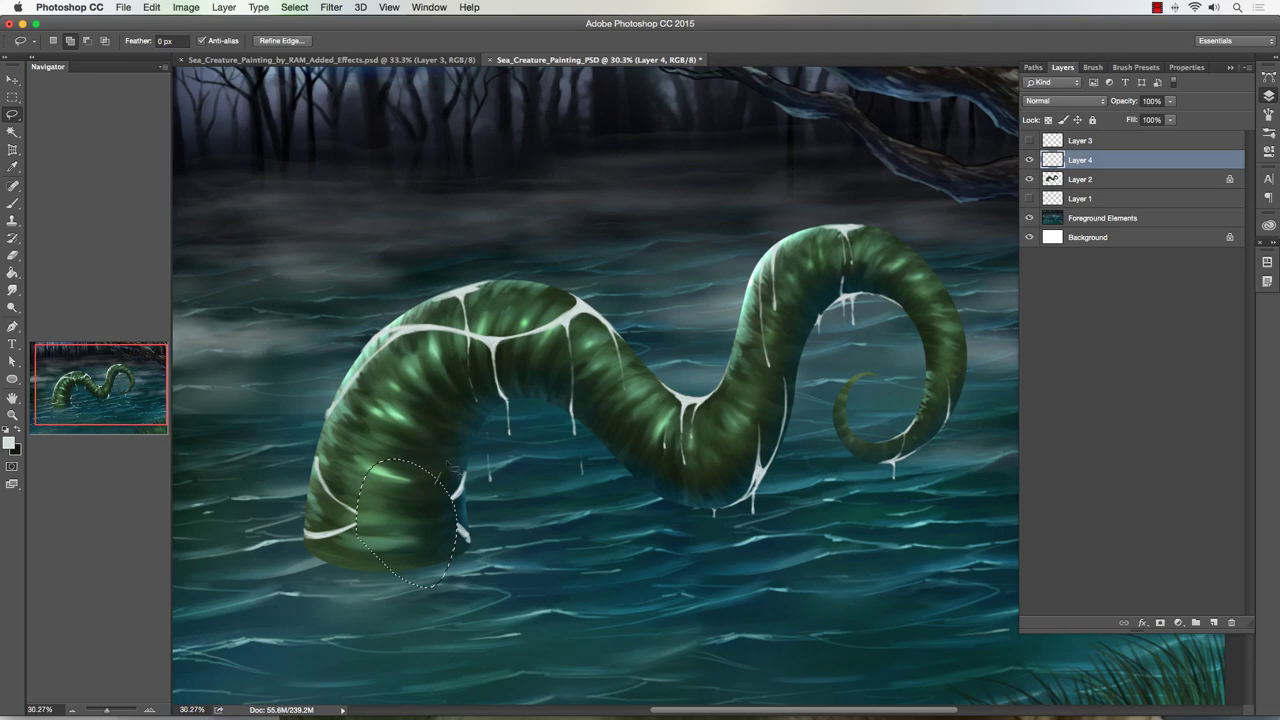
{"action": "mouse_move", "coordinate": [440, 475]}
{"action": "left_mouse_down"}
{"action": "mouse_move", "coordinate": [479, 572]}
{"action": "mouse_move", "coordinate": [450, 582]}
{"action": "left_mouse_up"}
{"action": "key", "text": "Delete"}
{"action": "key", "text": "ctrl+d"}
{"action": "key", "text": "b"}
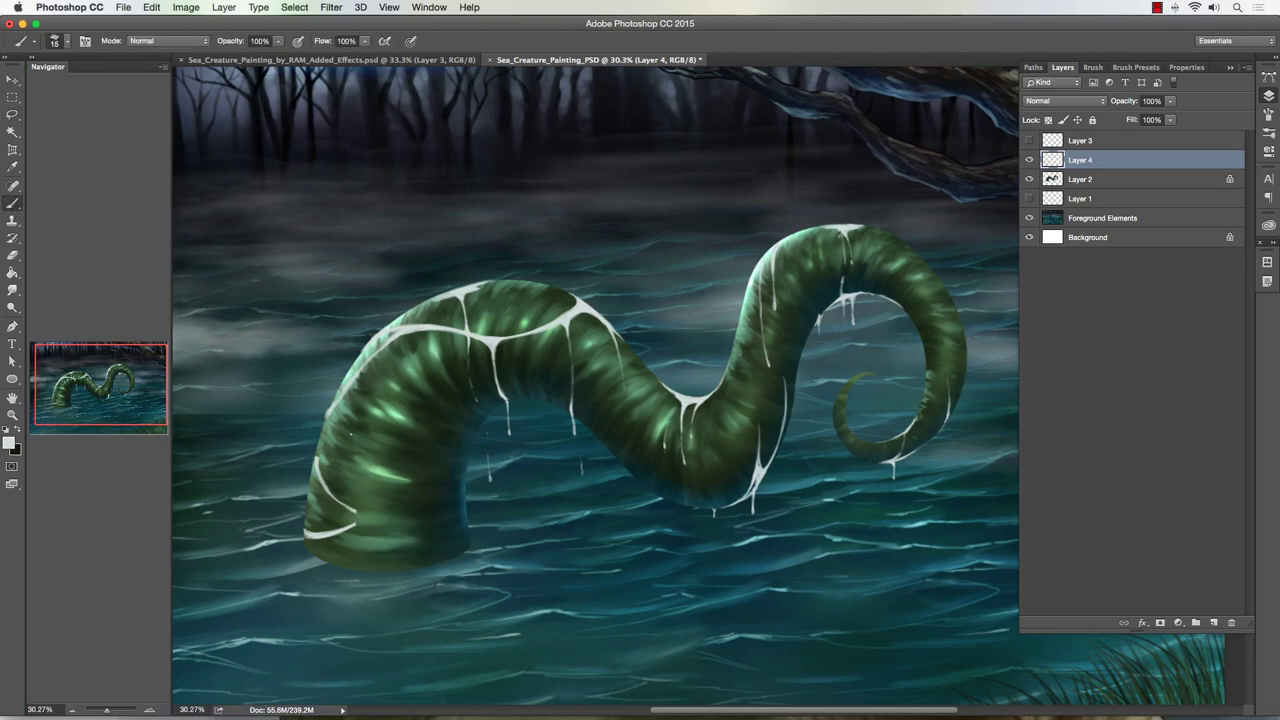
{"action": "mouse_move", "coordinate": [354, 511]}
{"action": "left_mouse_down"}
{"action": "mouse_move", "coordinate": [387, 521]}
{"action": "mouse_move", "coordinate": [458, 482]}
{"action": "mouse_move", "coordinate": [410, 516]}
{"action": "left_mouse_up"}
{"action": "left_click_drag", "start_coordinate": [320, 478], "coordinate": [389, 540]}
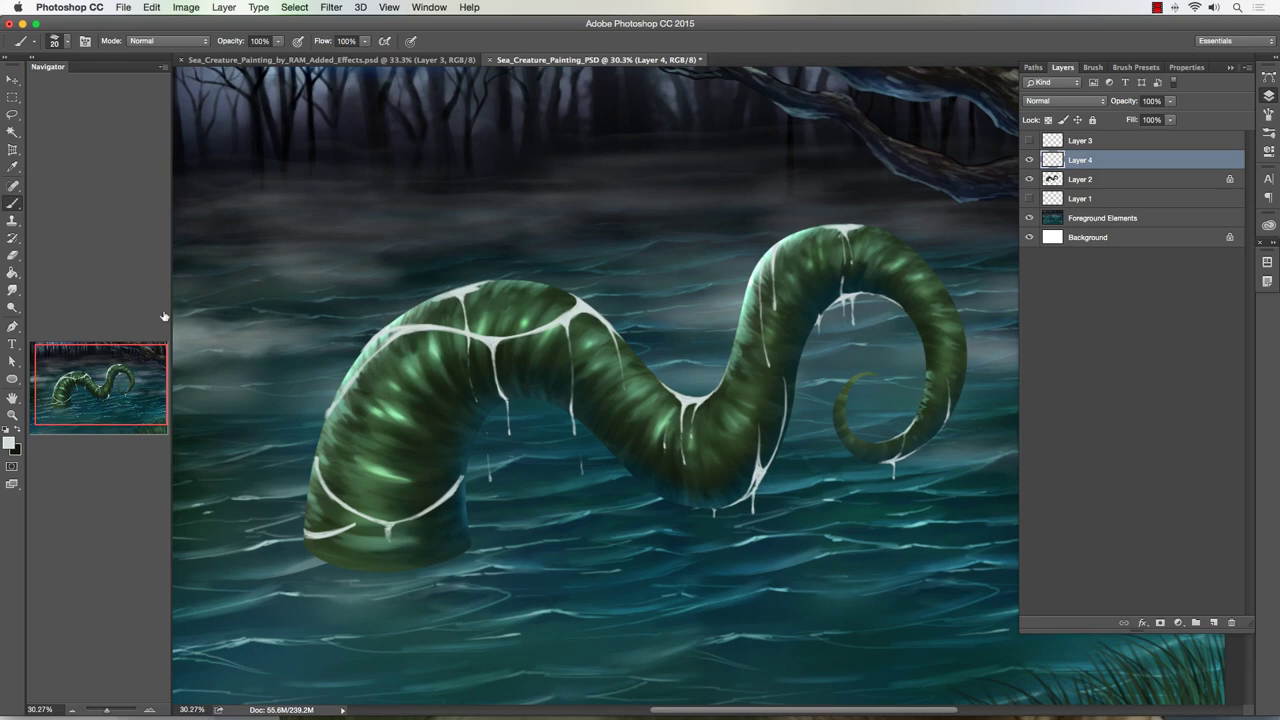
Step: Lasso and delete the strokes on the lower-left coil, then deselect
{"action": "left_click", "coordinate": [12, 114]}
{"action": "mouse_move", "coordinate": [295, 480]}
{"action": "left_mouse_down"}
{"action": "mouse_move", "coordinate": [454, 453]}
{"action": "mouse_move", "coordinate": [449, 577]}
{"action": "mouse_move", "coordinate": [292, 495]}
{"action": "left_mouse_up"}
{"action": "key", "text": "Delete"}
{"action": "key", "text": "super+d"}
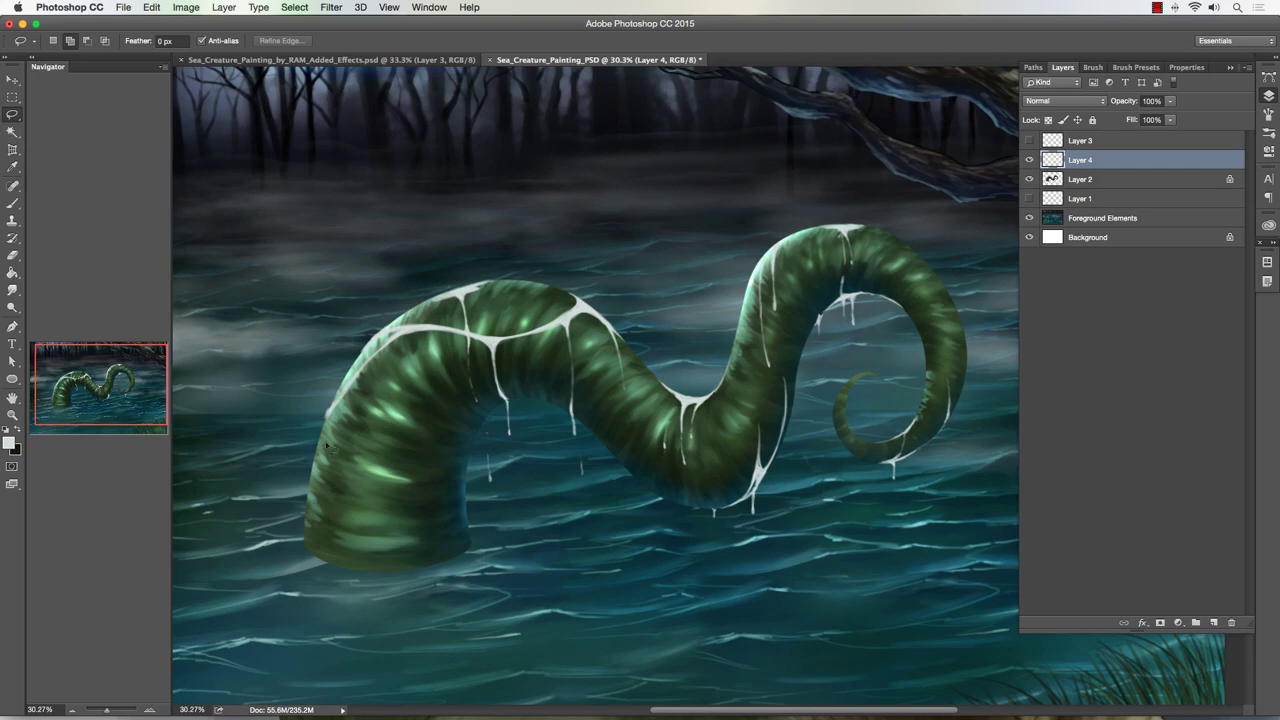
Step: Lasso a slime band on the lower-left coil, subtracting a looped cut-out and trimming its edges
{"action": "mouse_move", "coordinate": [326, 440]}
{"action": "left_mouse_down"}
{"action": "mouse_move", "coordinate": [331, 462]}
{"action": "mouse_move", "coordinate": [399, 502]}
{"action": "mouse_move", "coordinate": [468, 476]}
{"action": "mouse_move", "coordinate": [432, 537]}
{"action": "mouse_move", "coordinate": [330, 492]}
{"action": "mouse_move", "coordinate": [375, 558]}
{"action": "mouse_move", "coordinate": [418, 556]}
{"action": "mouse_move", "coordinate": [447, 530]}
{"action": "mouse_move", "coordinate": [465, 474]}
{"action": "left_mouse_up"}
{"action": "left_click", "coordinate": [87, 40]}
{"action": "mouse_move", "coordinate": [370, 562]}
{"action": "left_mouse_down"}
{"action": "mouse_move", "coordinate": [337, 503]}
{"action": "mouse_move", "coordinate": [302, 483]}
{"action": "mouse_move", "coordinate": [319, 540]}
{"action": "mouse_move", "coordinate": [430, 561]}
{"action": "mouse_move", "coordinate": [330, 470]}
{"action": "left_mouse_up"}
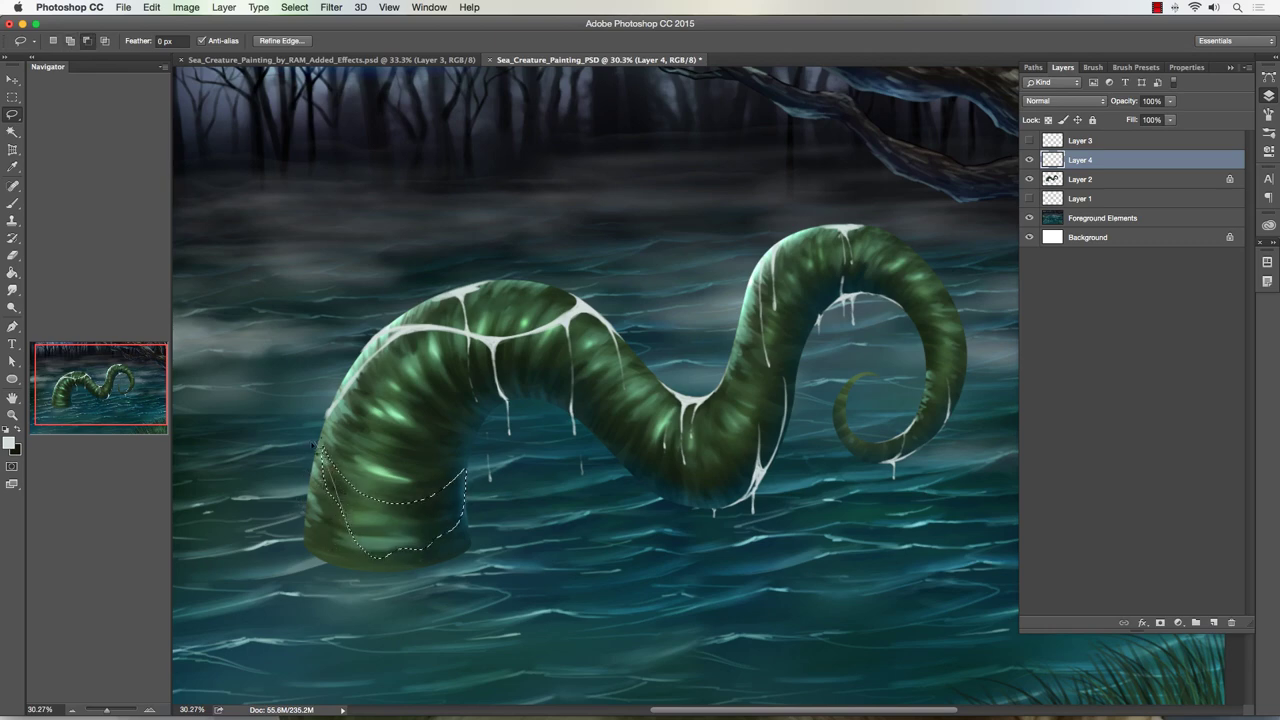
{"action": "key", "text": "alt"}
{"action": "mouse_move", "coordinate": [470, 484]}
{"action": "left_mouse_down"}
{"action": "mouse_move", "coordinate": [440, 545]}
{"action": "mouse_move", "coordinate": [461, 476]}
{"action": "mouse_move", "coordinate": [422, 507]}
{"action": "mouse_move", "coordinate": [420, 476]}
{"action": "mouse_move", "coordinate": [458, 472]}
{"action": "left_mouse_up"}
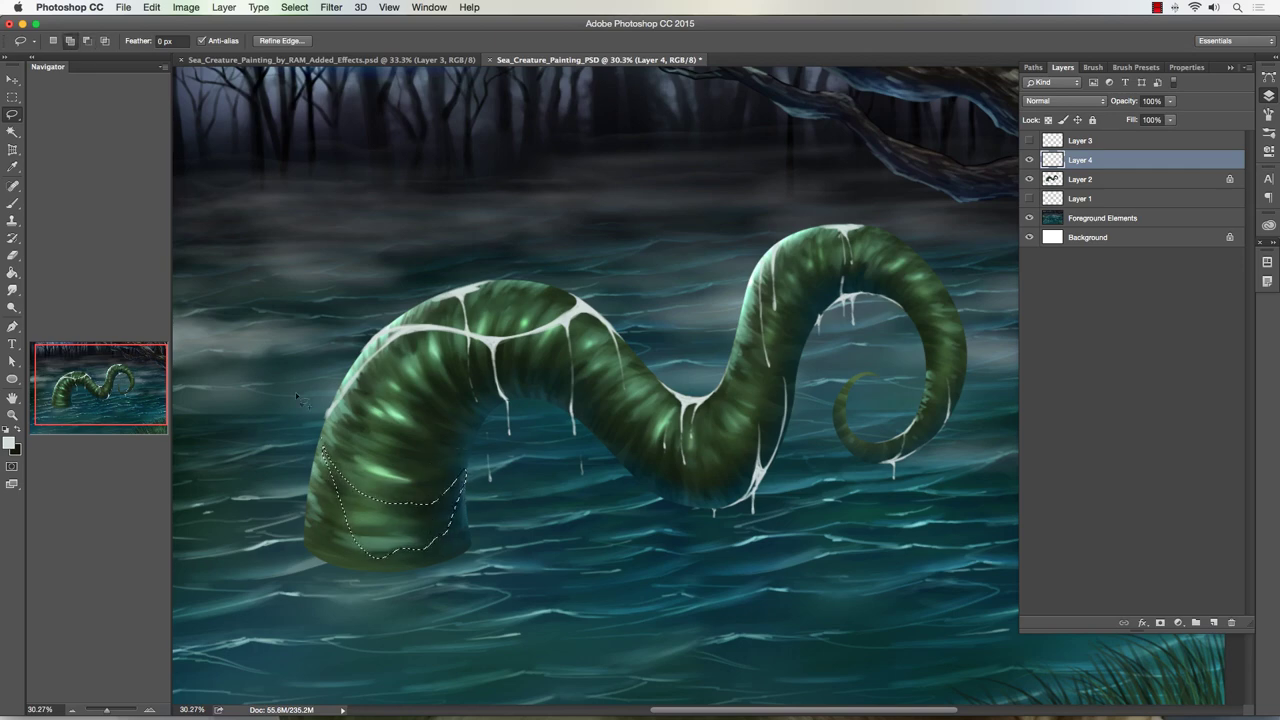
{"action": "key", "text": "alt"}
{"action": "mouse_move", "coordinate": [397, 508]}
{"action": "left_mouse_down"}
{"action": "mouse_move", "coordinate": [430, 505]}
{"action": "mouse_move", "coordinate": [448, 480]}
{"action": "mouse_move", "coordinate": [345, 470]}
{"action": "left_mouse_up"}
{"action": "key", "text": "alt"}
{"action": "mouse_move", "coordinate": [437, 518]}
{"action": "left_mouse_down"}
{"action": "mouse_move", "coordinate": [414, 542]}
{"action": "mouse_move", "coordinate": [386, 529]}
{"action": "mouse_move", "coordinate": [424, 514]}
{"action": "mouse_move", "coordinate": [448, 520]}
{"action": "mouse_move", "coordinate": [437, 539]}
{"action": "mouse_move", "coordinate": [386, 505]}
{"action": "left_mouse_up"}
Step: Fill the selected band with white slime using a 70px brush
{"action": "left_click", "coordinate": [12, 203]}
{"action": "key", "text": "bracketright"}
{"action": "key", "text": "bracketright"}
{"action": "key", "text": "bracketright"}
{"action": "key", "text": "bracketright"}
{"action": "key", "text": "bracketright"}
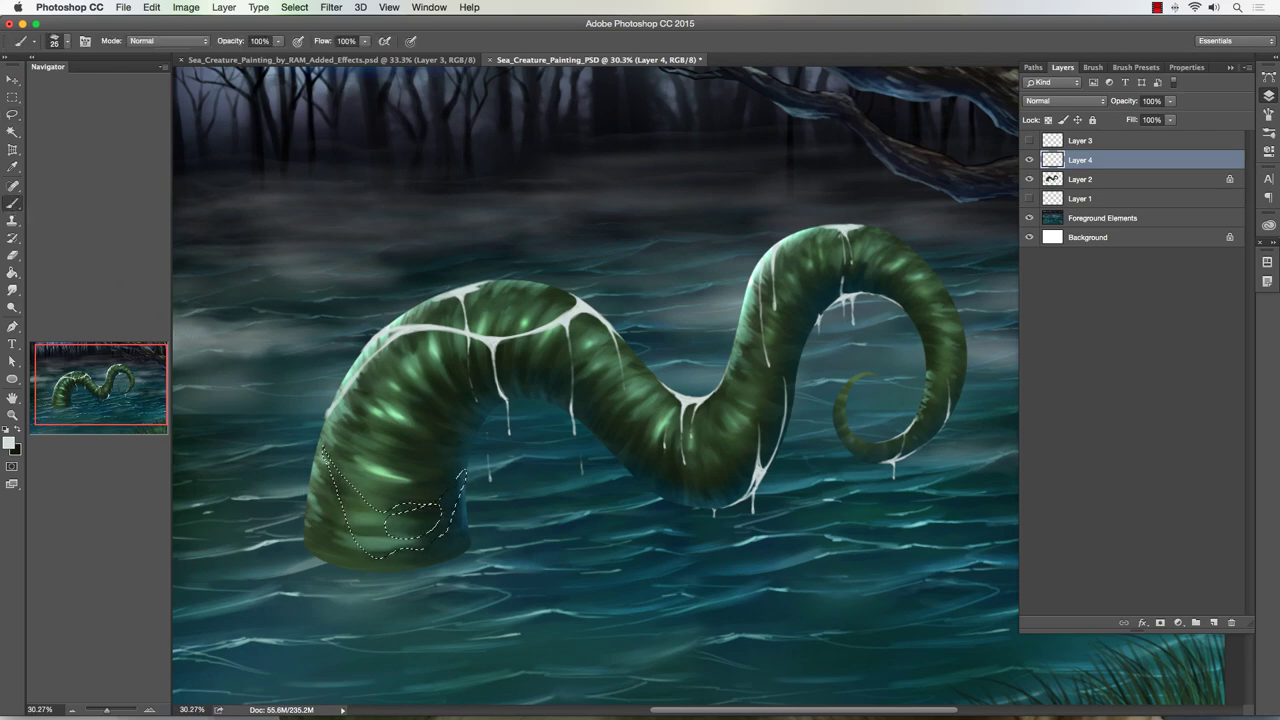
{"action": "left_click_drag", "start_coordinate": [327, 450], "coordinate": [370, 555]}
{"action": "mouse_move", "coordinate": [346, 493]}
{"action": "left_mouse_down"}
{"action": "mouse_move", "coordinate": [392, 548]}
{"action": "mouse_move", "coordinate": [426, 545]}
{"action": "mouse_move", "coordinate": [462, 476]}
{"action": "left_mouse_up"}
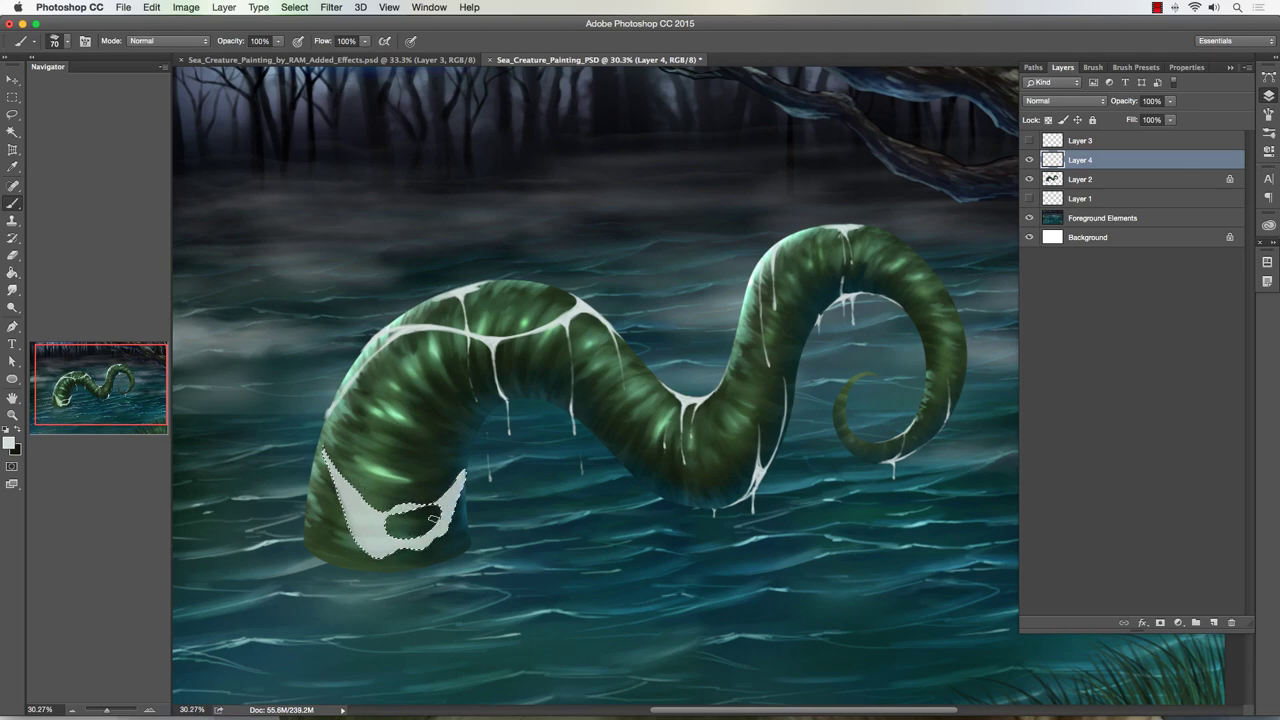
Step: Deselect, then erase the white patch's left edge and carve holes through it with a smaller eraser
{"action": "key", "text": "super+d"}
{"action": "left_click", "coordinate": [13, 255]}
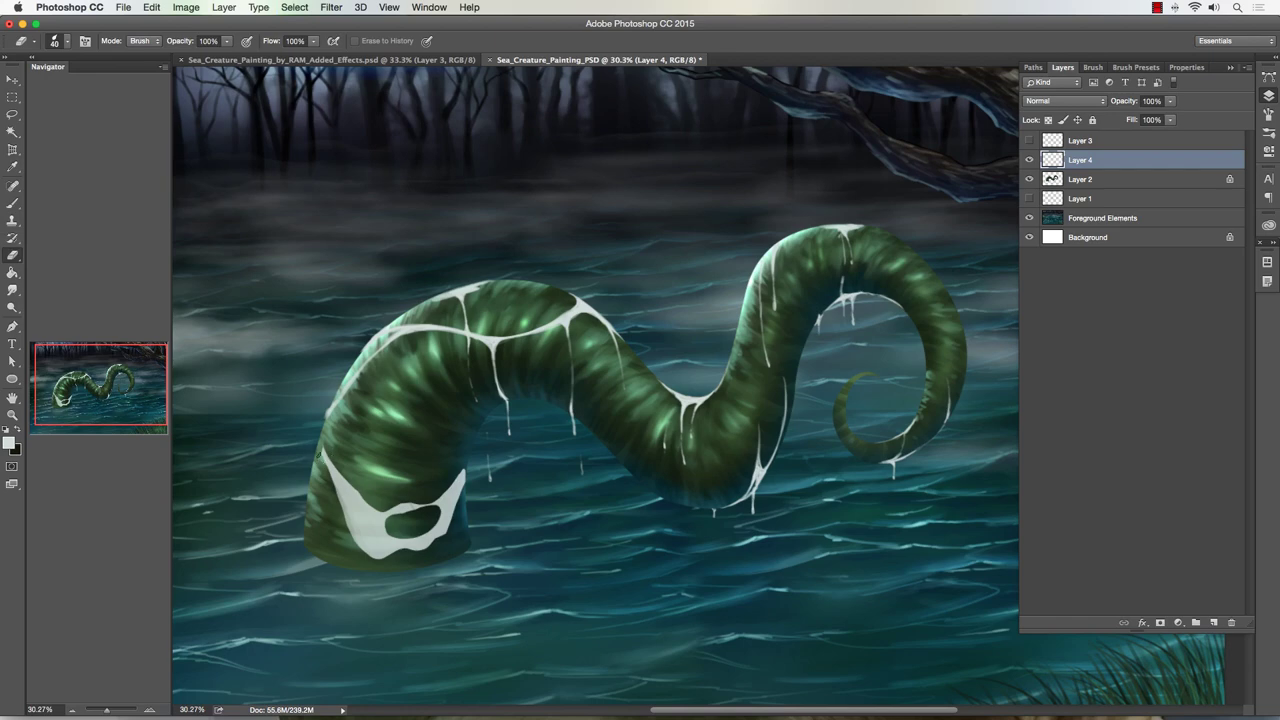
{"action": "left_click_drag", "start_coordinate": [329, 466], "coordinate": [362, 550]}
{"action": "key", "text": "bracketleft"}
{"action": "mouse_move", "coordinate": [380, 523]}
{"action": "left_mouse_down"}
{"action": "mouse_move", "coordinate": [360, 518]}
{"action": "mouse_move", "coordinate": [381, 526]}
{"action": "left_mouse_up"}
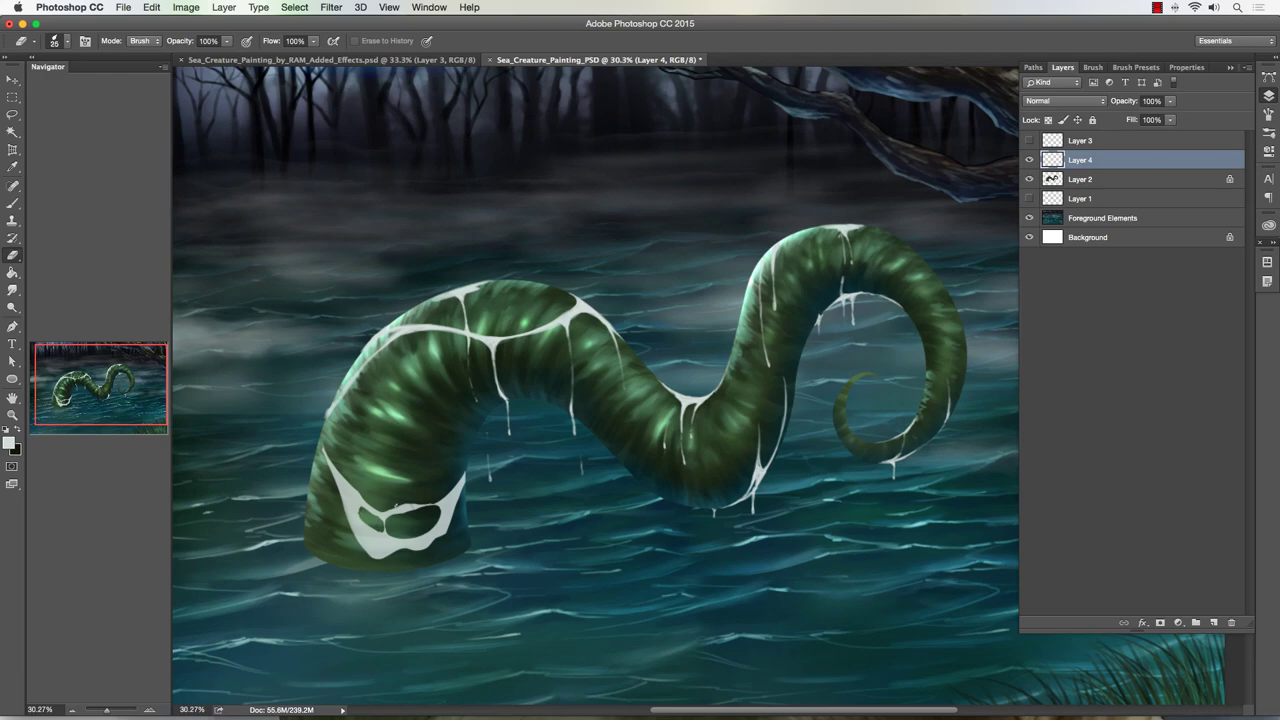
{"action": "mouse_move", "coordinate": [392, 506]}
{"action": "left_mouse_down"}
{"action": "mouse_move", "coordinate": [430, 500]}
{"action": "mouse_move", "coordinate": [380, 508]}
{"action": "left_mouse_up"}
Step: Thin the patch's left edge and erase its right edge, then return to a smaller brush
{"action": "mouse_move", "coordinate": [322, 460]}
{"action": "left_mouse_down"}
{"action": "mouse_move", "coordinate": [357, 538]}
{"action": "mouse_move", "coordinate": [351, 518]}
{"action": "mouse_move", "coordinate": [449, 522]}
{"action": "mouse_move", "coordinate": [437, 540]}
{"action": "mouse_move", "coordinate": [467, 467]}
{"action": "mouse_move", "coordinate": [437, 530]}
{"action": "left_mouse_up"}
{"action": "key", "text": "bracketright"}
{"action": "key", "text": "bracketright"}
{"action": "left_click_drag", "start_coordinate": [441, 514], "coordinate": [451, 497]}
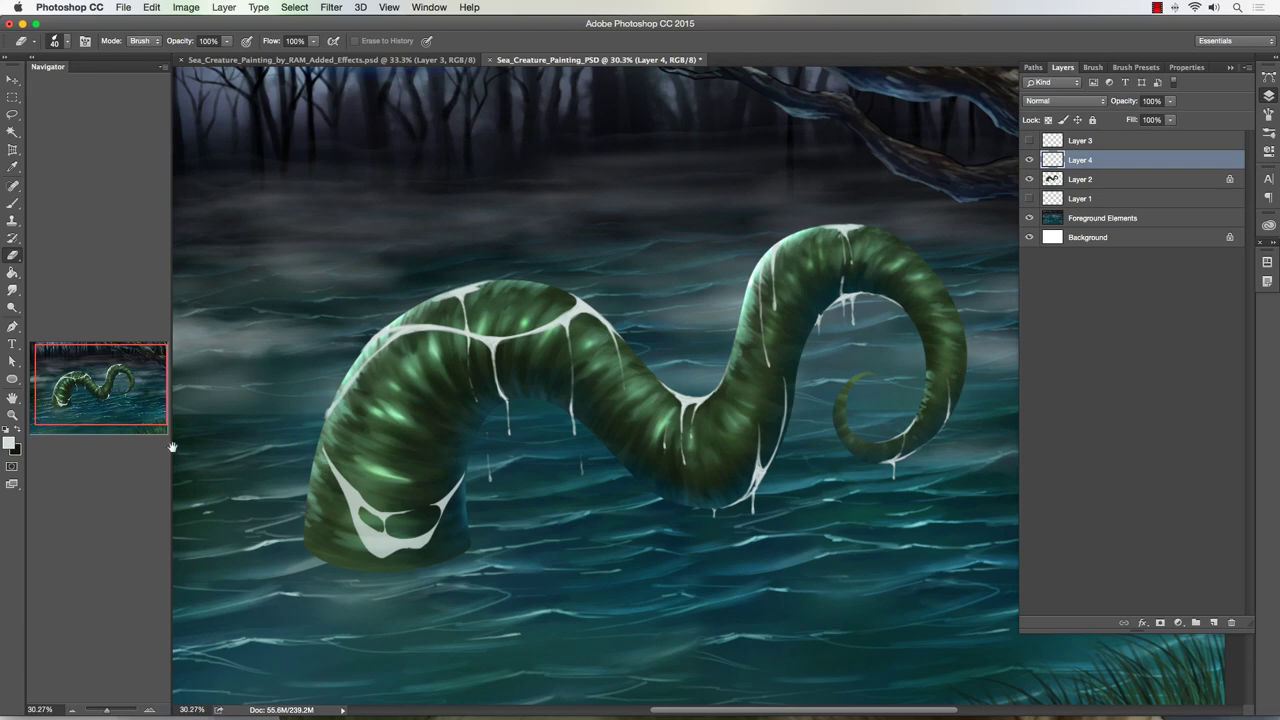
{"action": "left_click", "coordinate": [14, 202]}
{"action": "key", "text": "bracketleft"}
{"action": "key", "text": "bracketleft"}
{"action": "key", "text": "bracketleft"}
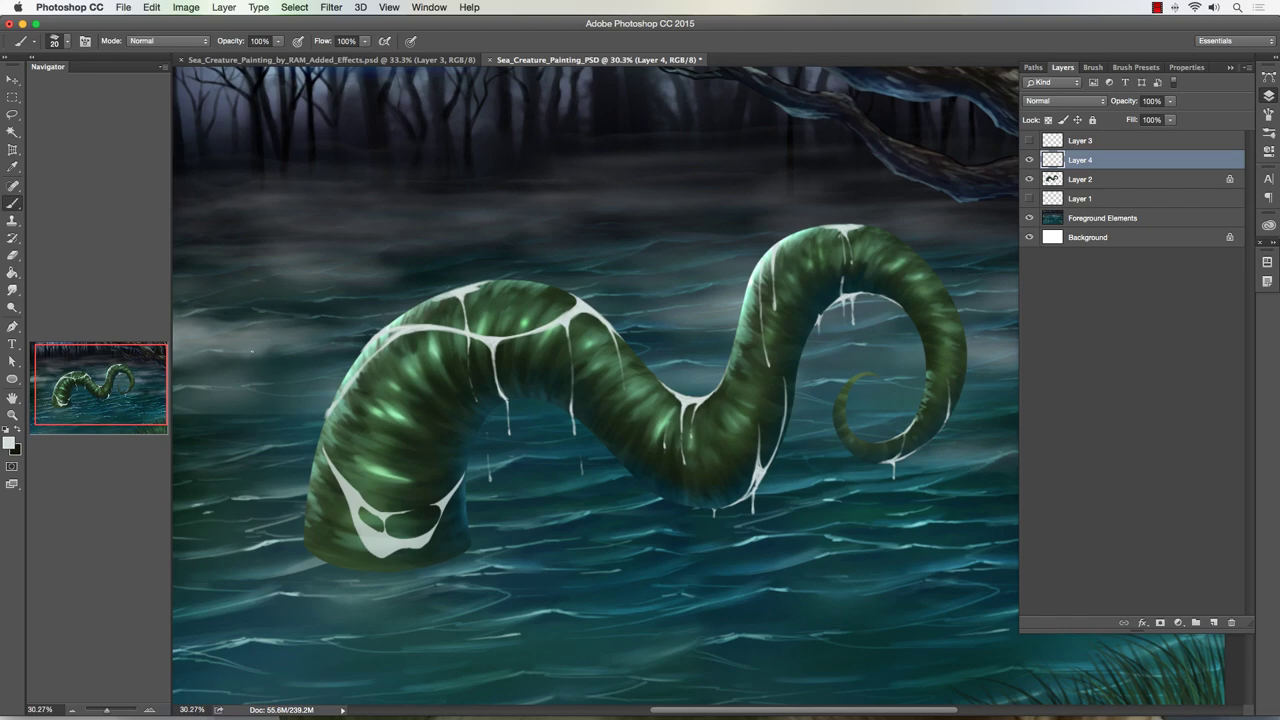
Step: Paint fine slime strands on the left edge and lower body, and lengthen a drip at the base
{"action": "key", "text": "bracketleft"}
{"action": "left_click_drag", "start_coordinate": [312, 476], "coordinate": [323, 542]}
{"action": "left_click_drag", "start_coordinate": [375, 549], "coordinate": [378, 561]}
{"action": "mouse_move", "coordinate": [370, 457]}
{"action": "left_mouse_down"}
{"action": "mouse_move", "coordinate": [363, 452]}
{"action": "mouse_move", "coordinate": [391, 468]}
{"action": "mouse_move", "coordinate": [452, 455]}
{"action": "left_mouse_up"}
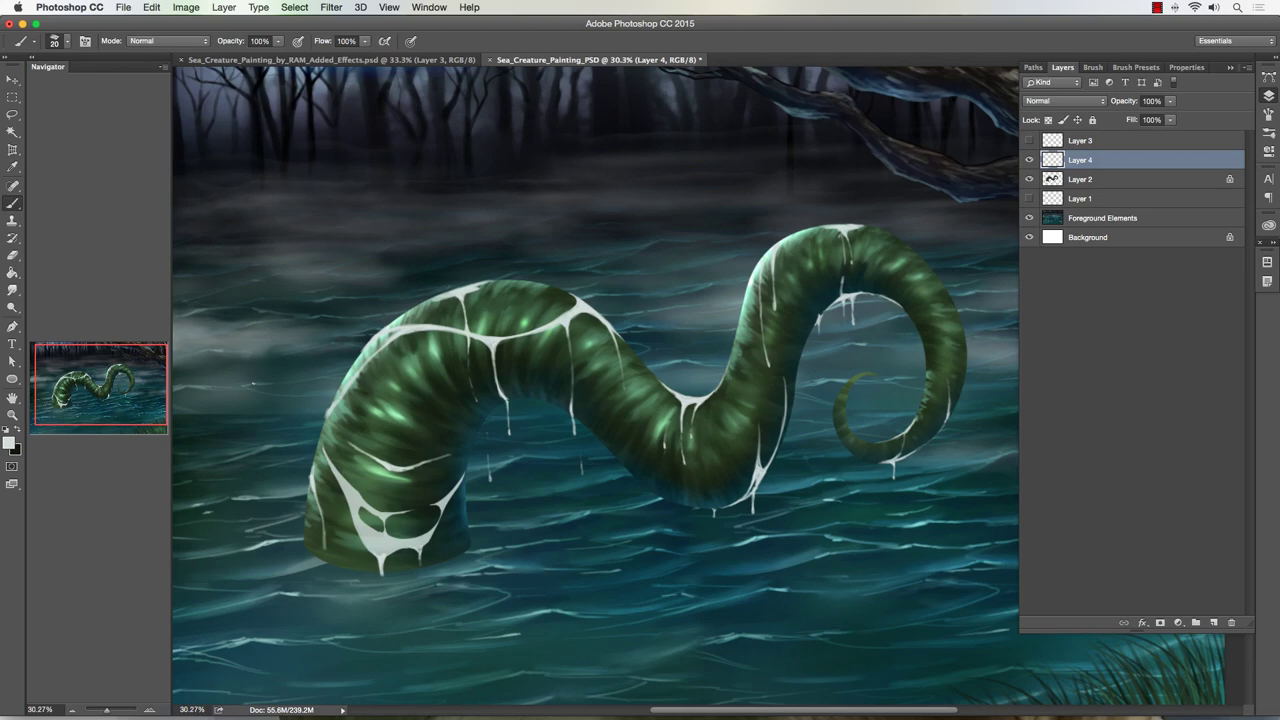
Step: Toggle Layer 4 off and on to compare, then lock Layer 4
{"action": "left_click", "coordinate": [1029, 160]}
{"action": "left_click", "coordinate": [1029, 160]}
{"action": "left_click", "coordinate": [1048, 120]}
{"action": "left_click", "coordinate": [64, 44]}
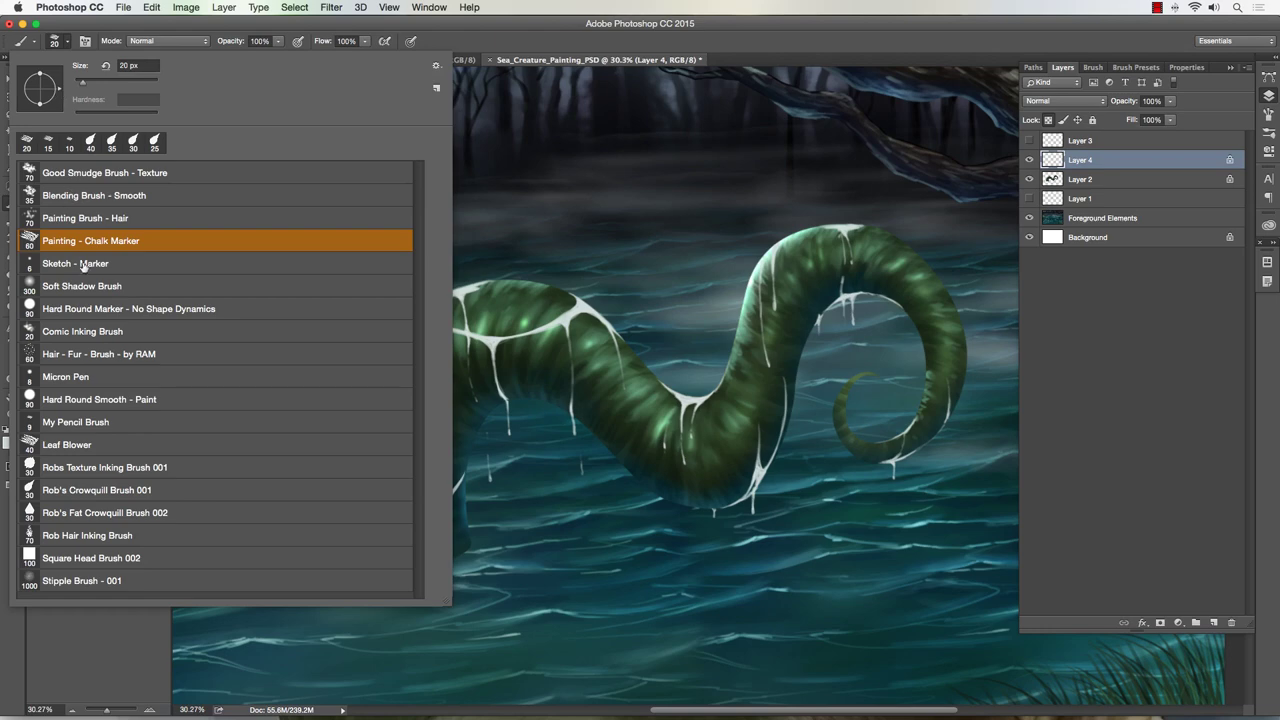
Step: Choose the Soft Shadow Brush preset with black in front and zoom in on the tentacle's lower body
{"action": "left_click", "coordinate": [85, 284]}
{"action": "key", "text": "Return"}
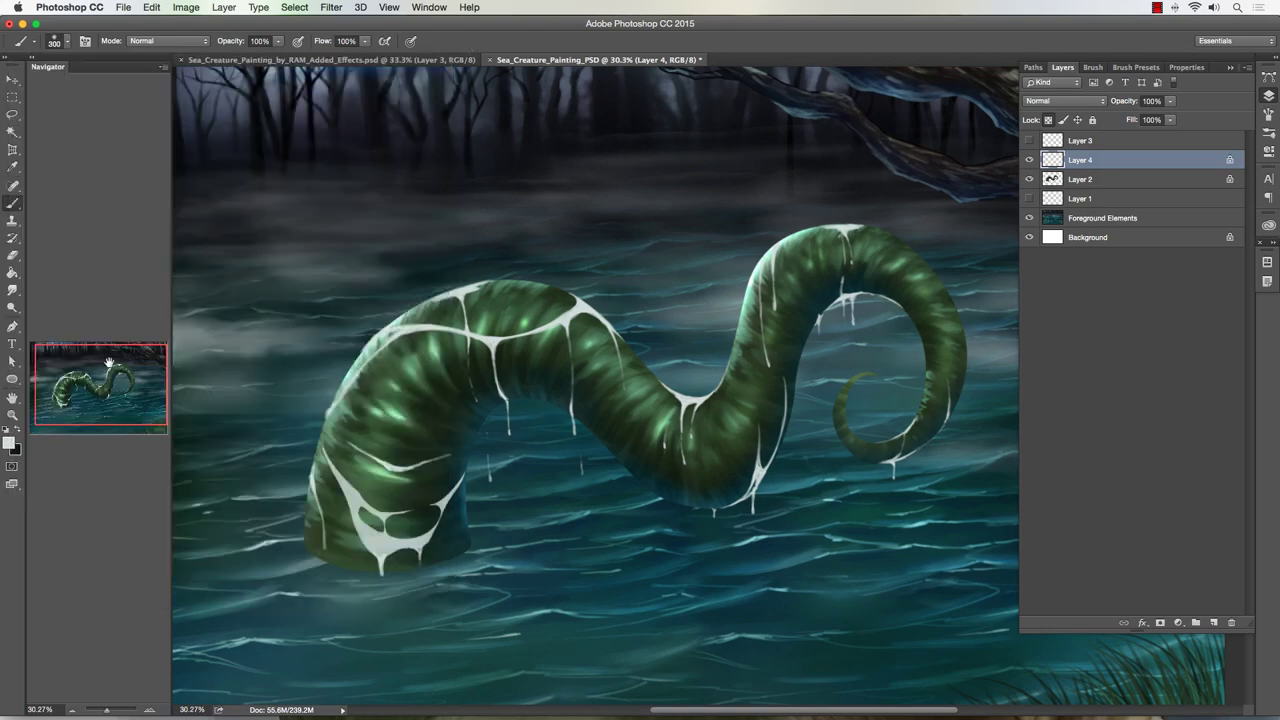
{"action": "left_click", "coordinate": [17, 431]}
{"action": "left_click", "coordinate": [13, 416]}
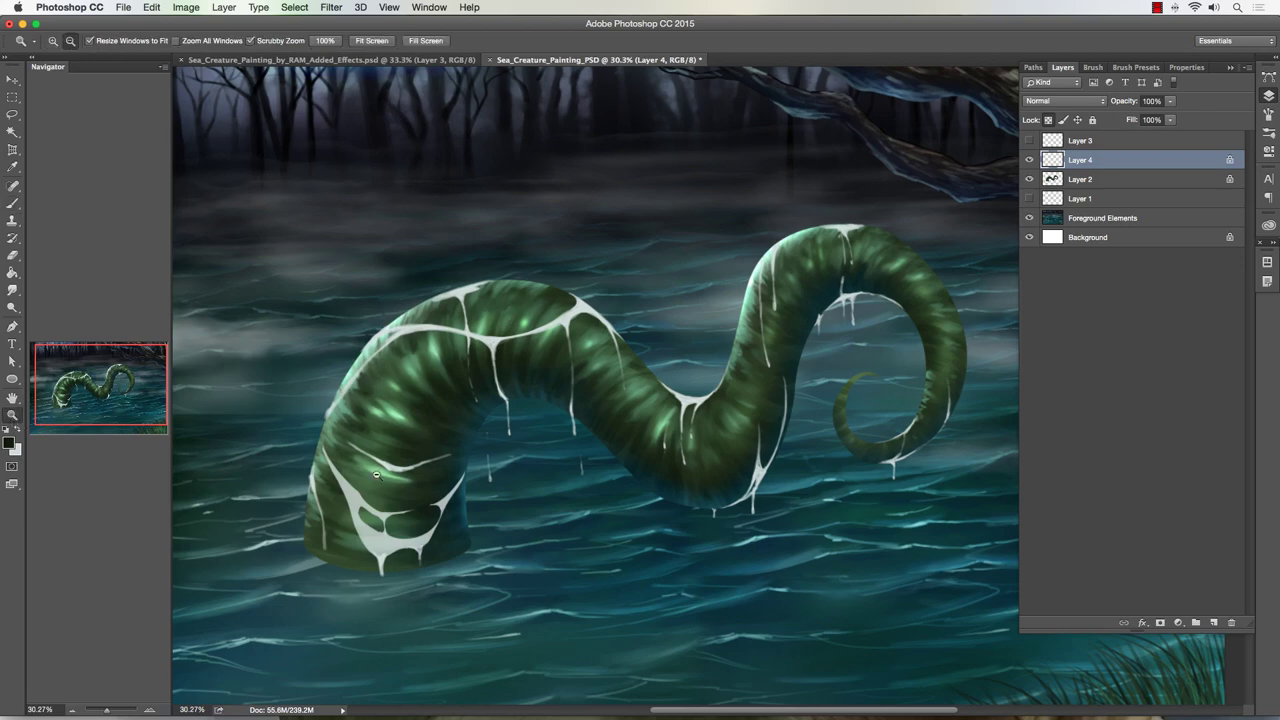
{"action": "left_click_drag", "start_coordinate": [424, 418], "coordinate": [449, 409]}
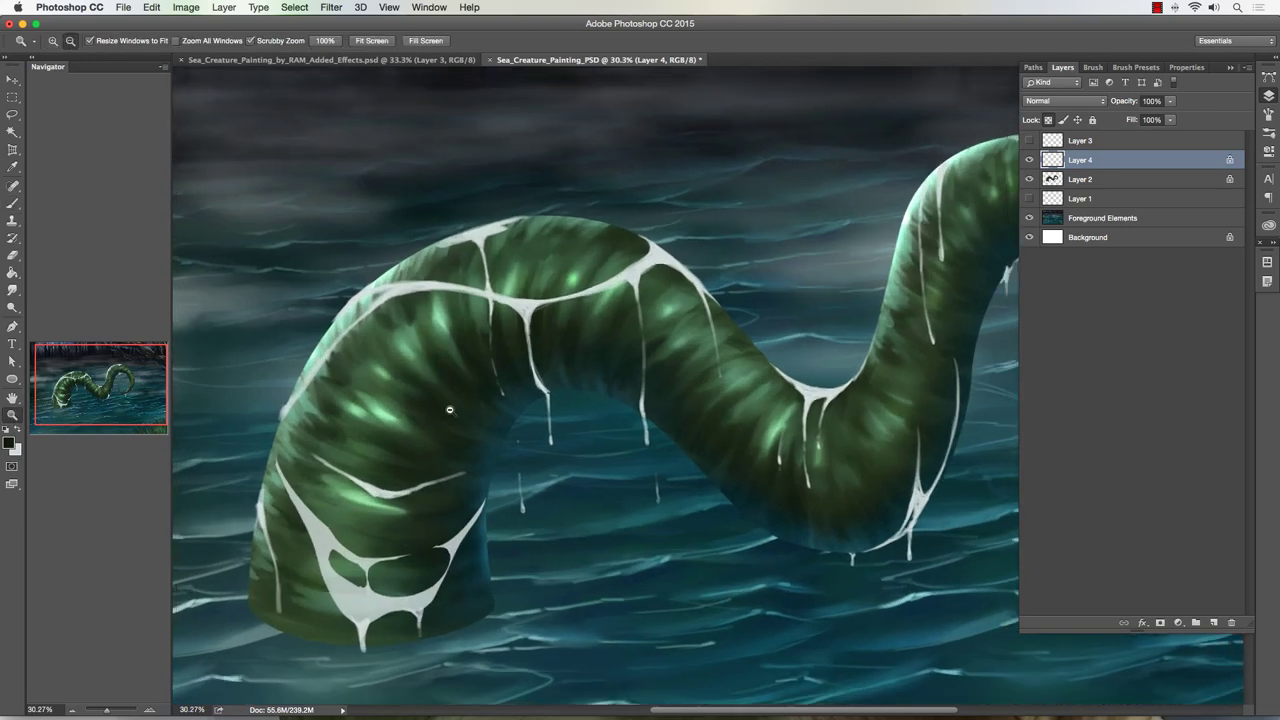
{"action": "left_click", "coordinate": [15, 201]}
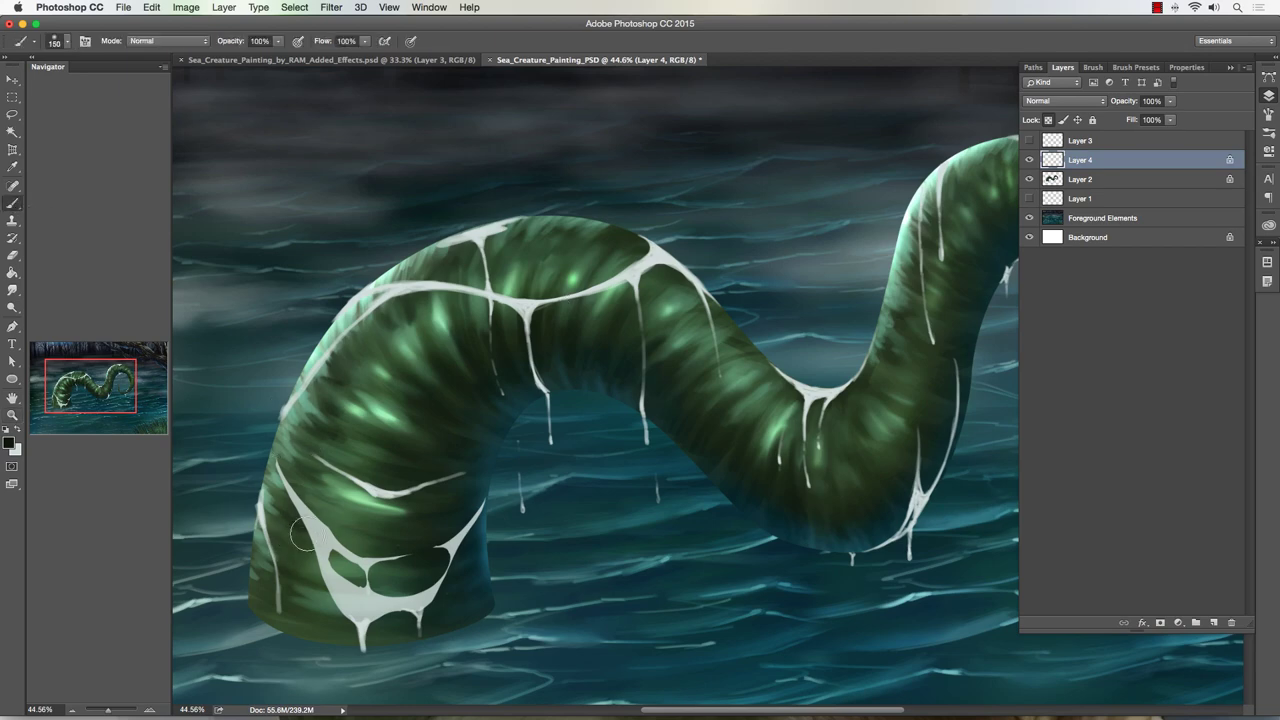
Step: Smudge the lower drip slightly downward on unlocked Layer 4, relock transparency, and return to the Brush
{"action": "left_click", "coordinate": [12, 289]}
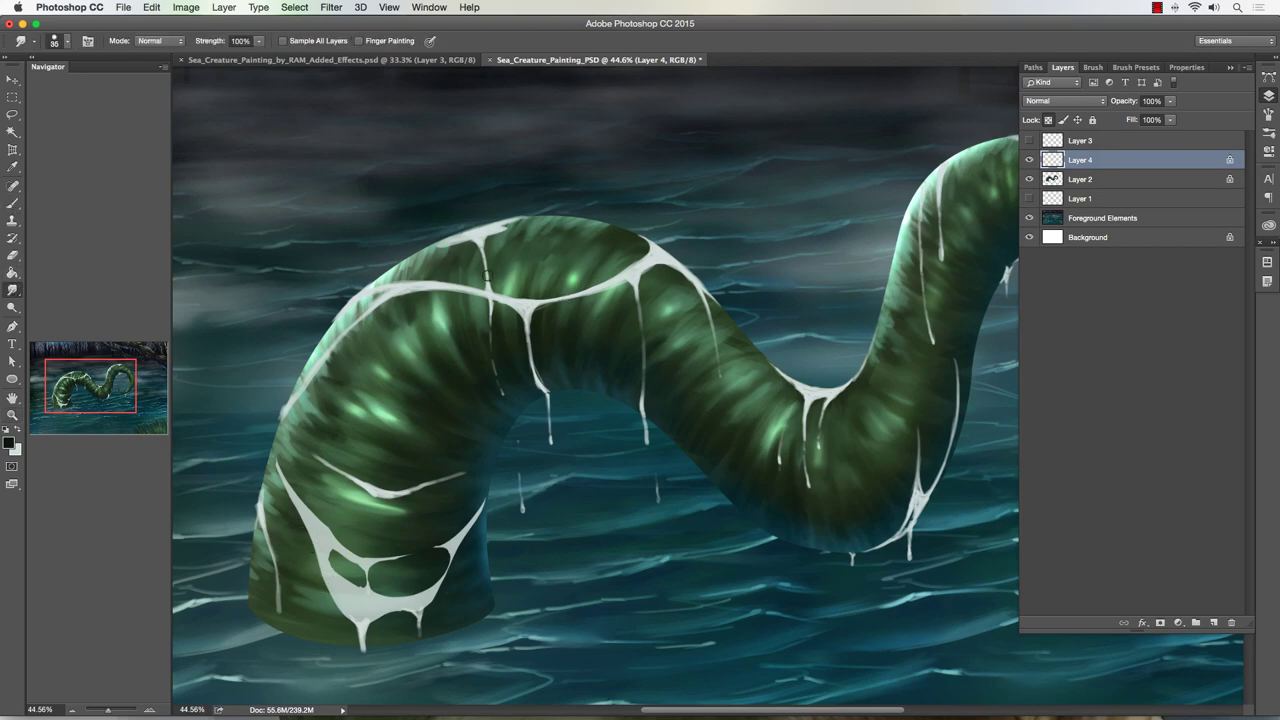
{"action": "left_click", "coordinate": [1048, 119]}
{"action": "key", "text": "bracketleft"}
{"action": "key", "text": "bracketleft"}
{"action": "key", "text": "bracketleft"}
{"action": "left_click_drag", "start_coordinate": [411, 602], "coordinate": [418, 618]}
{"action": "key", "text": "/"}
{"action": "key", "text": "b"}
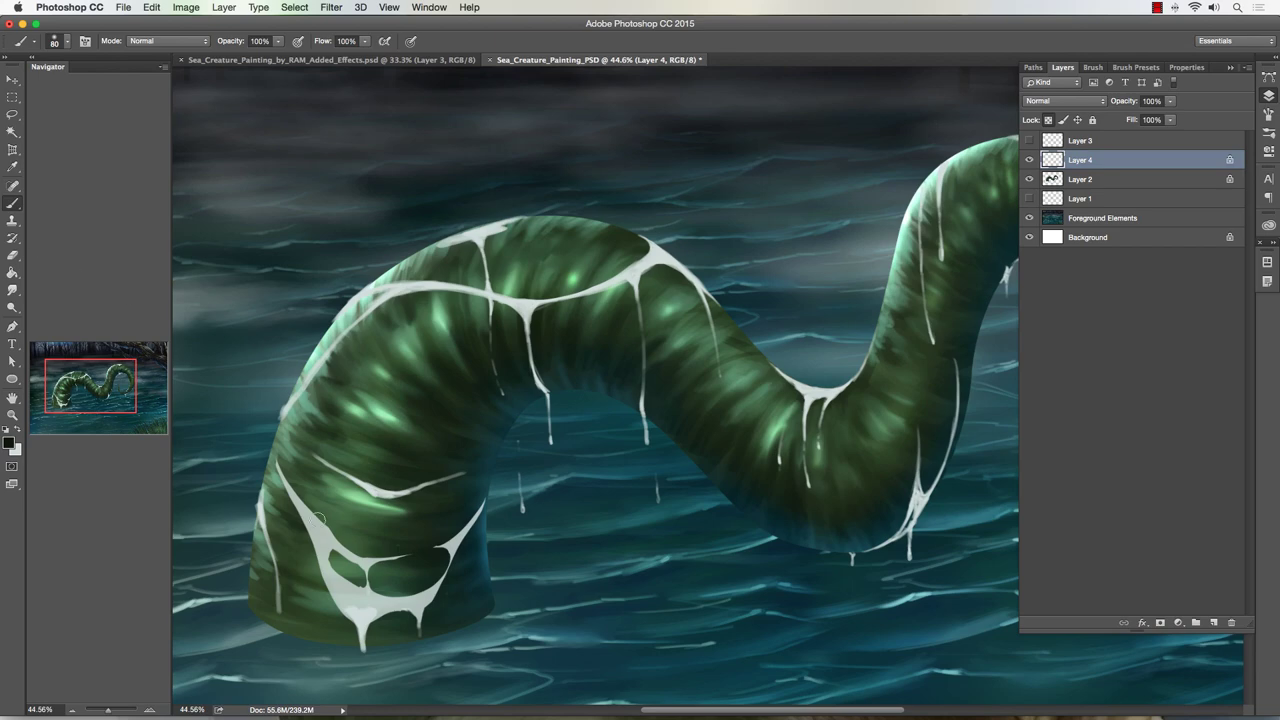
{"action": "left_click", "coordinate": [253, 40]}
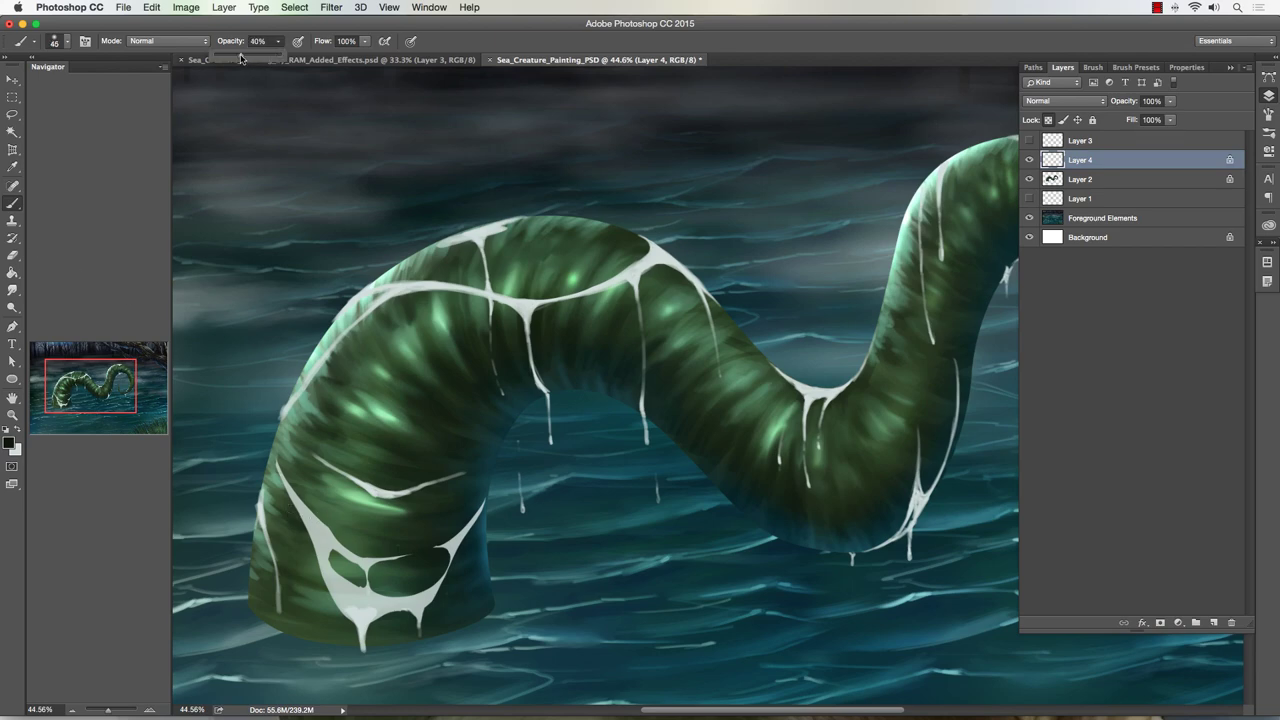
Step: Set the brush to 40% opacity and darken the lower web's hole and small spots on its strand
{"action": "key", "text": "4"}
{"action": "key", "text": "bracketleft"}
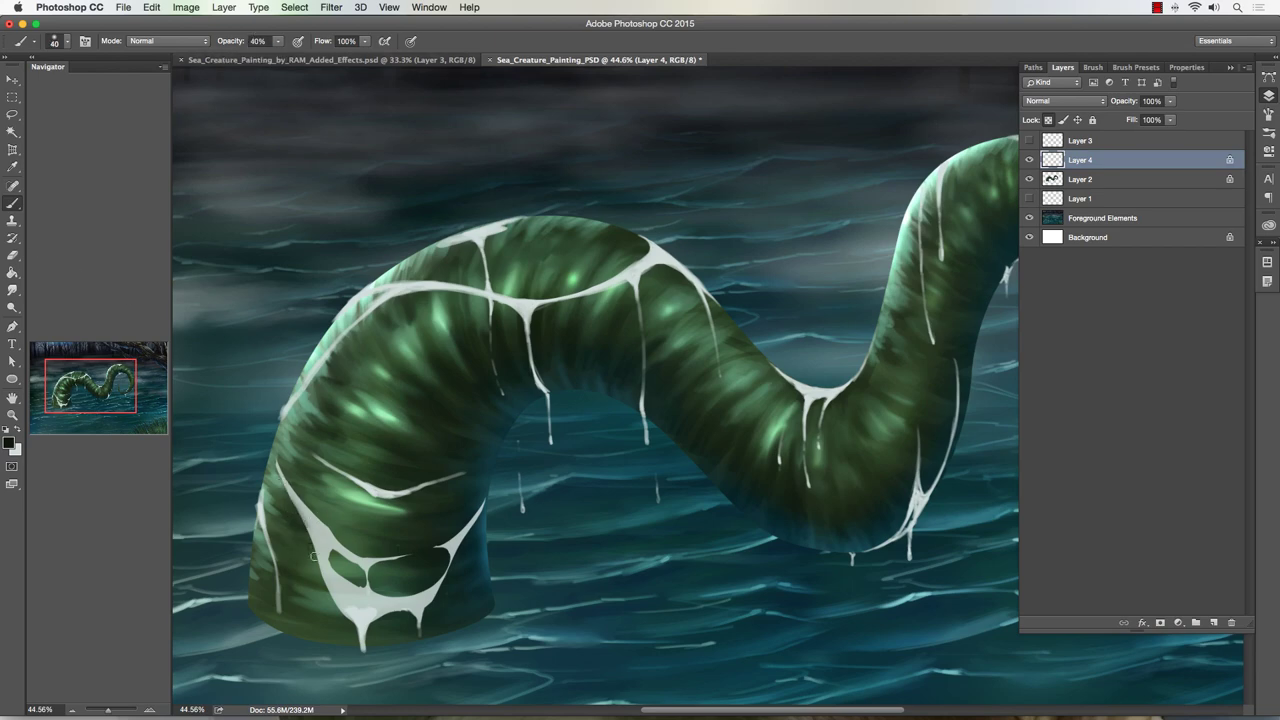
{"action": "key", "text": "bracketleft"}
{"action": "key", "text": "bracketright"}
{"action": "key", "text": "bracketright"}
{"action": "key", "text": "bracketright"}
{"action": "key", "text": "bracketleft"}
{"action": "key", "text": "bracketleft"}
{"action": "key", "text": "bracketleft"}
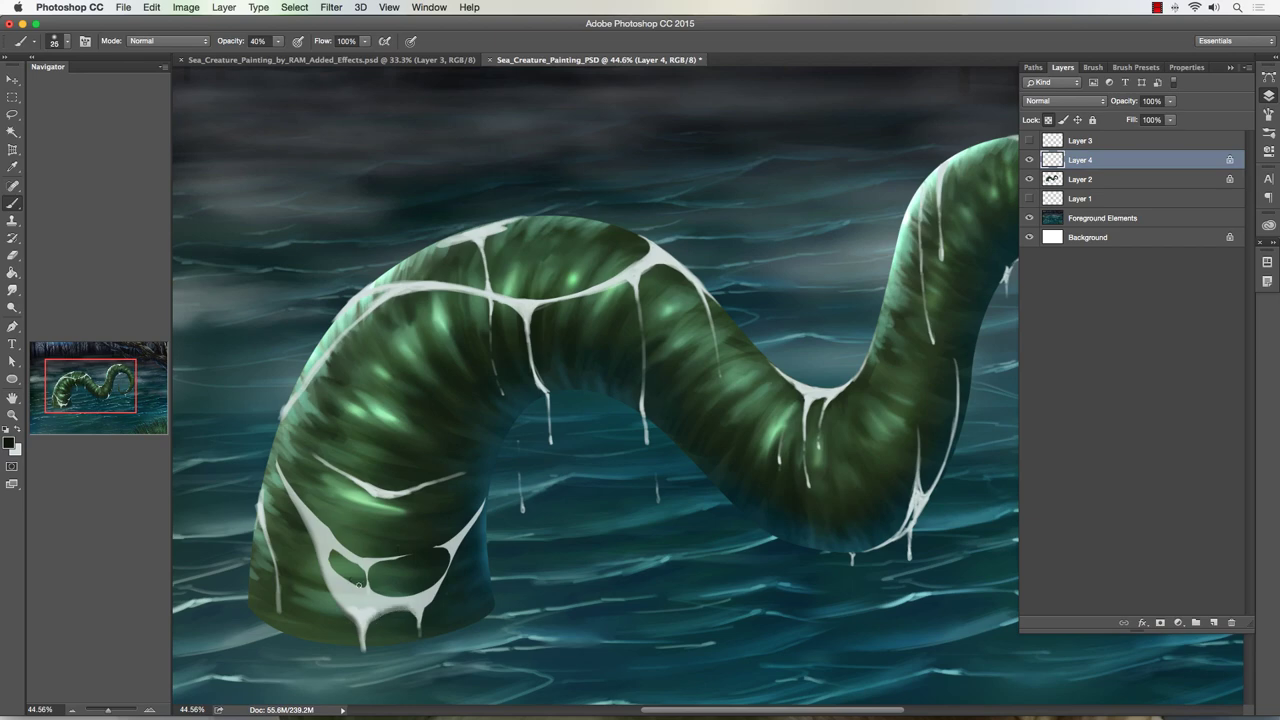
{"action": "key", "text": "bracketleft"}
{"action": "mouse_move", "coordinate": [358, 582]}
{"action": "left_mouse_down"}
{"action": "mouse_move", "coordinate": [326, 551]}
{"action": "mouse_move", "coordinate": [355, 581]}
{"action": "mouse_move", "coordinate": [411, 589]}
{"action": "mouse_move", "coordinate": [394, 596]}
{"action": "mouse_move", "coordinate": [445, 567]}
{"action": "left_mouse_up"}
{"action": "key", "text": "bracketleft"}
{"action": "key", "text": "bracketleft"}
{"action": "left_click_drag", "start_coordinate": [455, 555], "coordinate": [453, 565]}
{"action": "left_click_drag", "start_coordinate": [349, 562], "coordinate": [356, 572]}
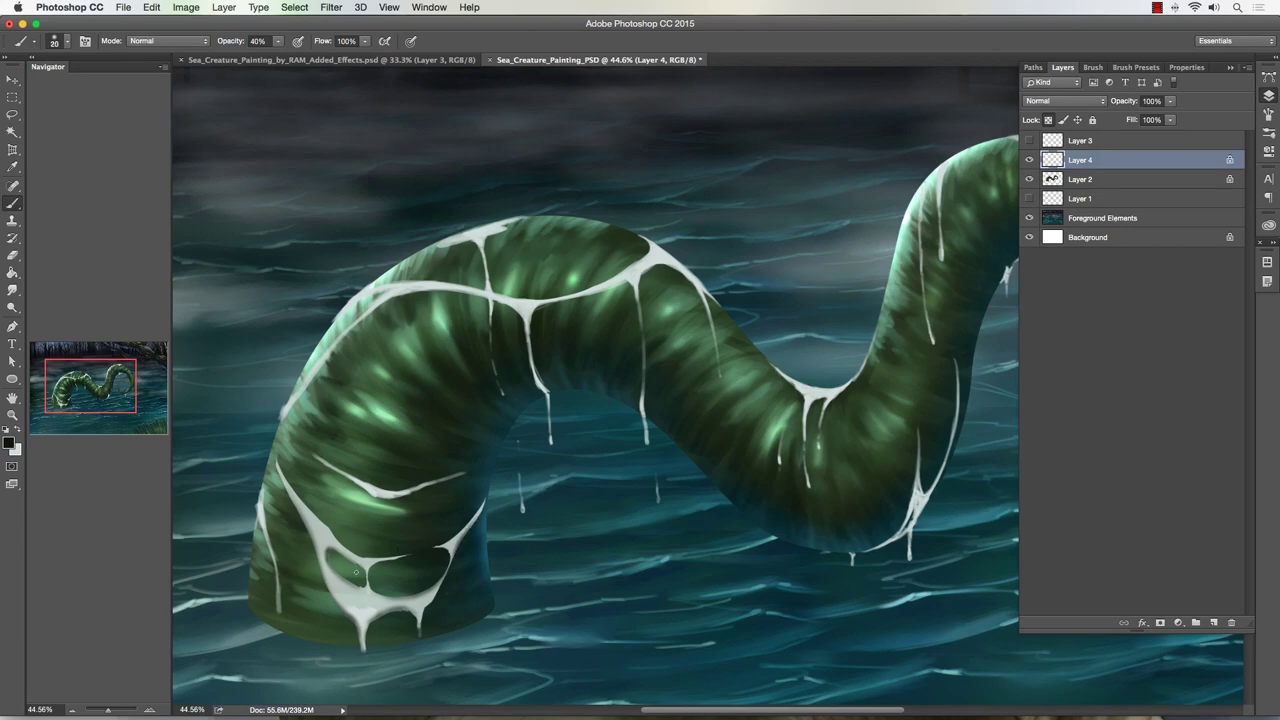
Step: Lighten and thicken the lower-left web strand, then darken the top of the right drip
{"action": "key", "text": "bracketright"}
{"action": "key", "text": "bracketright"}
{"action": "key", "text": "bracketleft"}
{"action": "mouse_move", "coordinate": [299, 510]}
{"action": "left_mouse_down"}
{"action": "mouse_move", "coordinate": [324, 544]}
{"action": "mouse_move", "coordinate": [303, 521]}
{"action": "mouse_move", "coordinate": [334, 596]}
{"action": "mouse_move", "coordinate": [326, 570]}
{"action": "mouse_move", "coordinate": [373, 598]}
{"action": "mouse_move", "coordinate": [365, 590]}
{"action": "mouse_move", "coordinate": [430, 598]}
{"action": "left_mouse_up"}
{"action": "key", "text": "bracketright"}
{"action": "key", "text": "bracketright"}
{"action": "key", "text": "bracketleft"}
{"action": "key", "text": "bracketleft"}
{"action": "key", "text": "bracketleft"}
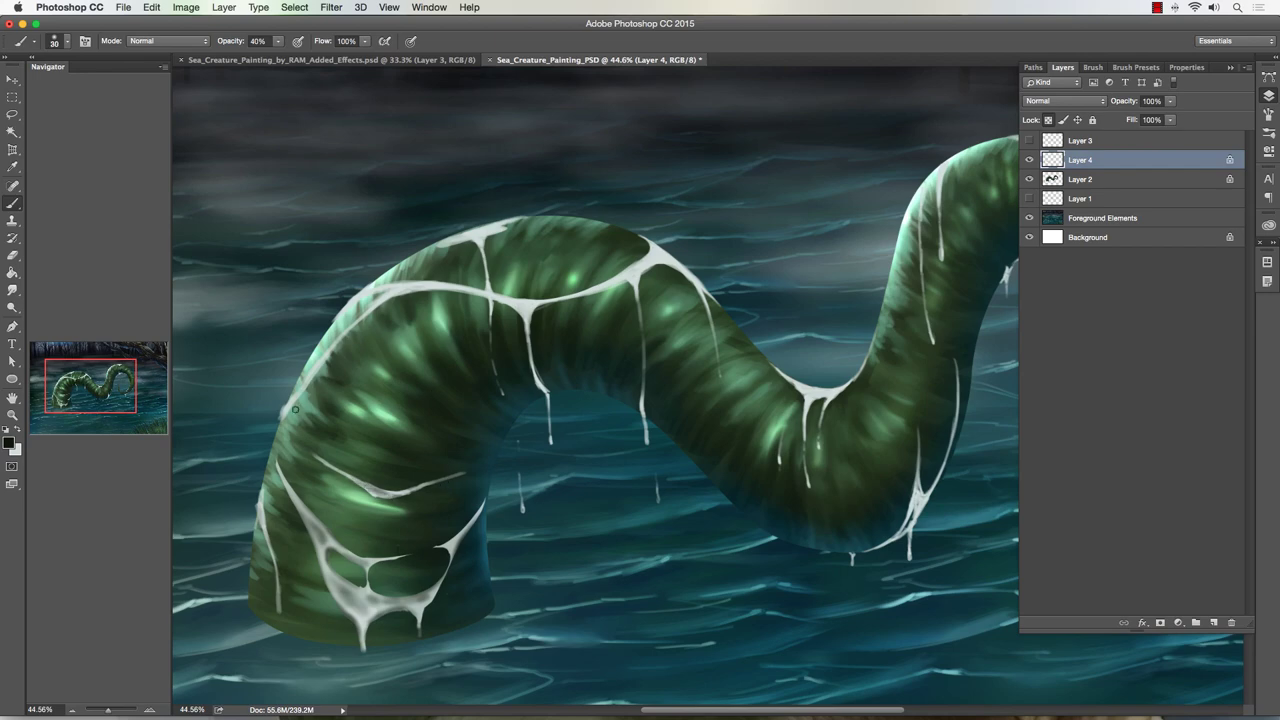
{"action": "key", "text": "bracketright"}
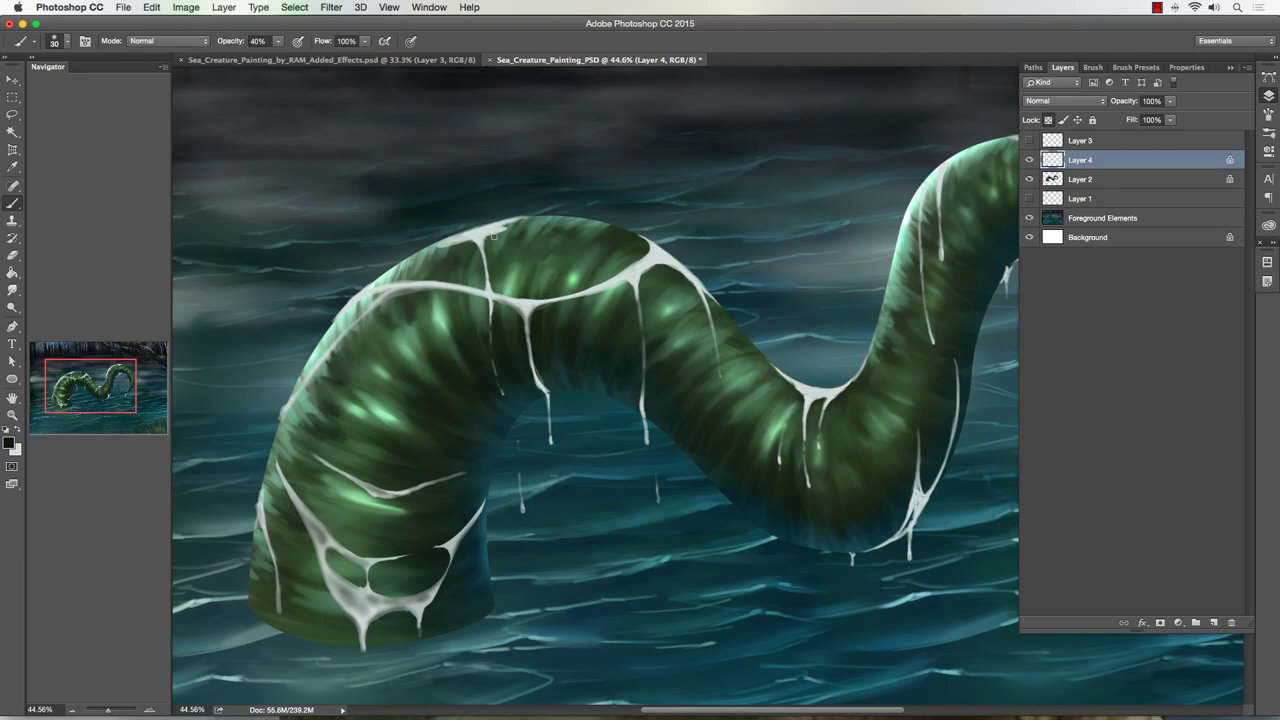
{"action": "key", "text": "bracketright"}
{"action": "key", "text": "bracketright"}
{"action": "key", "text": "bracketleft"}
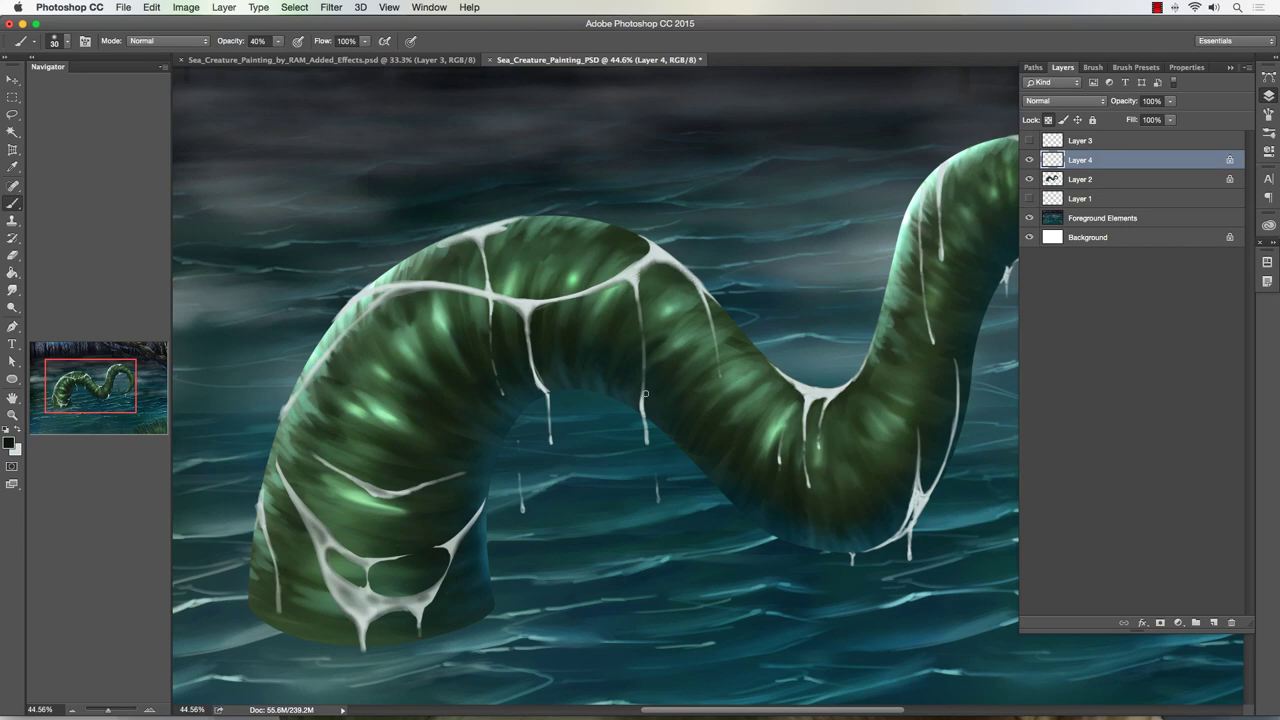
{"action": "key", "text": "bracketleft"}
{"action": "key", "text": "bracketright"}
{"action": "key", "text": "bracketright"}
{"action": "key", "text": "bracketright"}
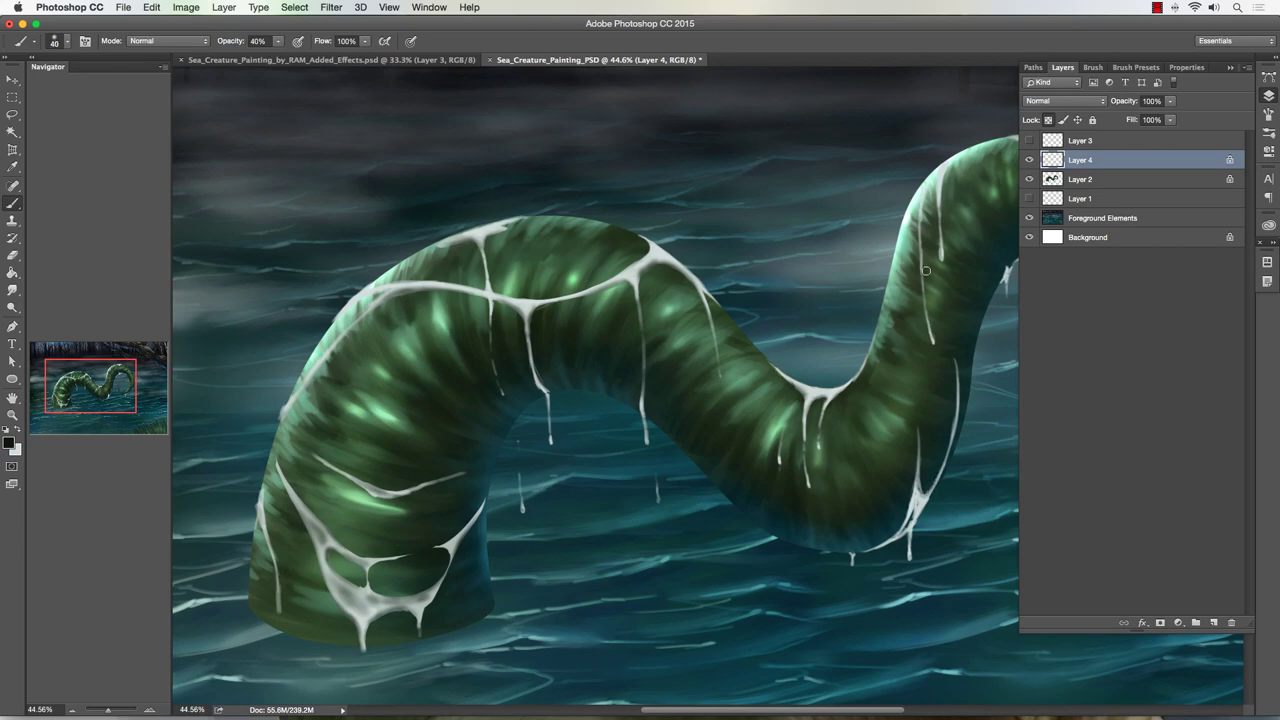
{"action": "mouse_move", "coordinate": [946, 235]}
{"action": "left_mouse_down"}
{"action": "mouse_move", "coordinate": [946, 256]}
{"action": "mouse_move", "coordinate": [940, 178]}
{"action": "left_mouse_up"}
Step: Pan to the curled tail, smudge there on unlocked Layer 4, and soften the white drip below the serpent
{"action": "key", "text": "bracketleft"}
{"action": "key", "text": "bracketright"}
{"action": "key", "text": "bracketleft"}
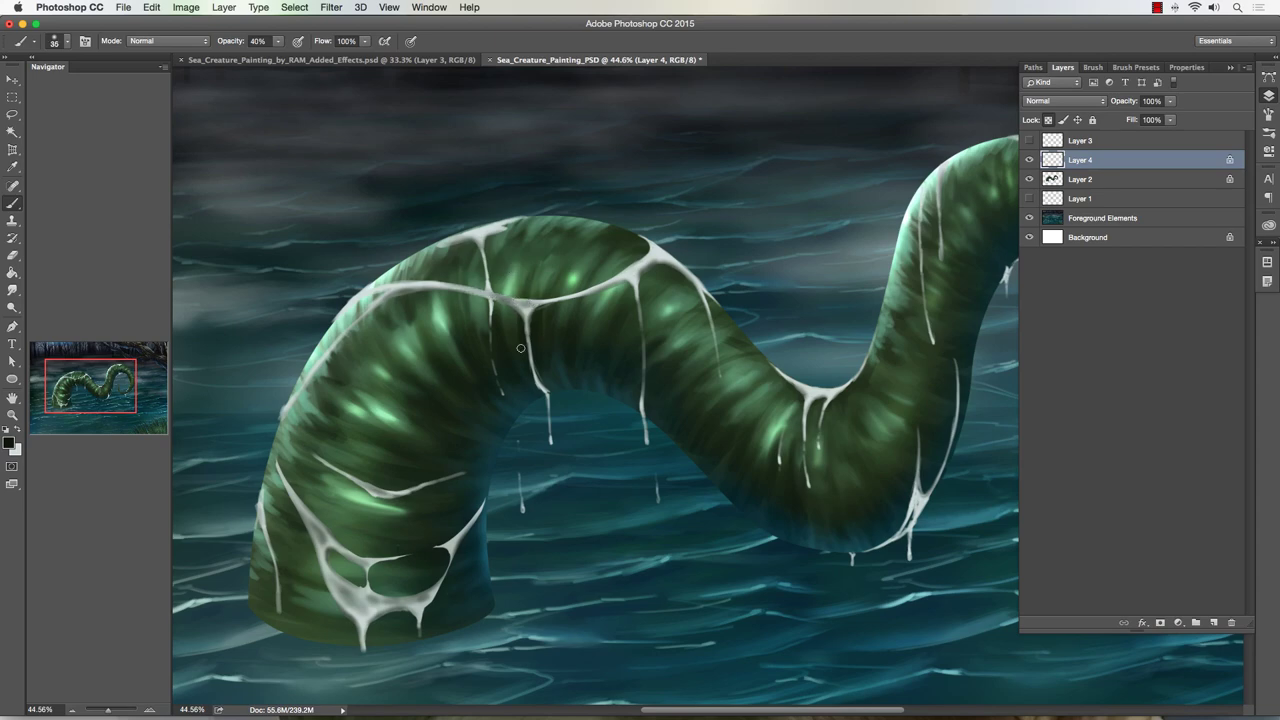
{"action": "key", "text": "bracketleft"}
{"action": "left_click_drag", "start_coordinate": [617, 468], "coordinate": [349, 463]}
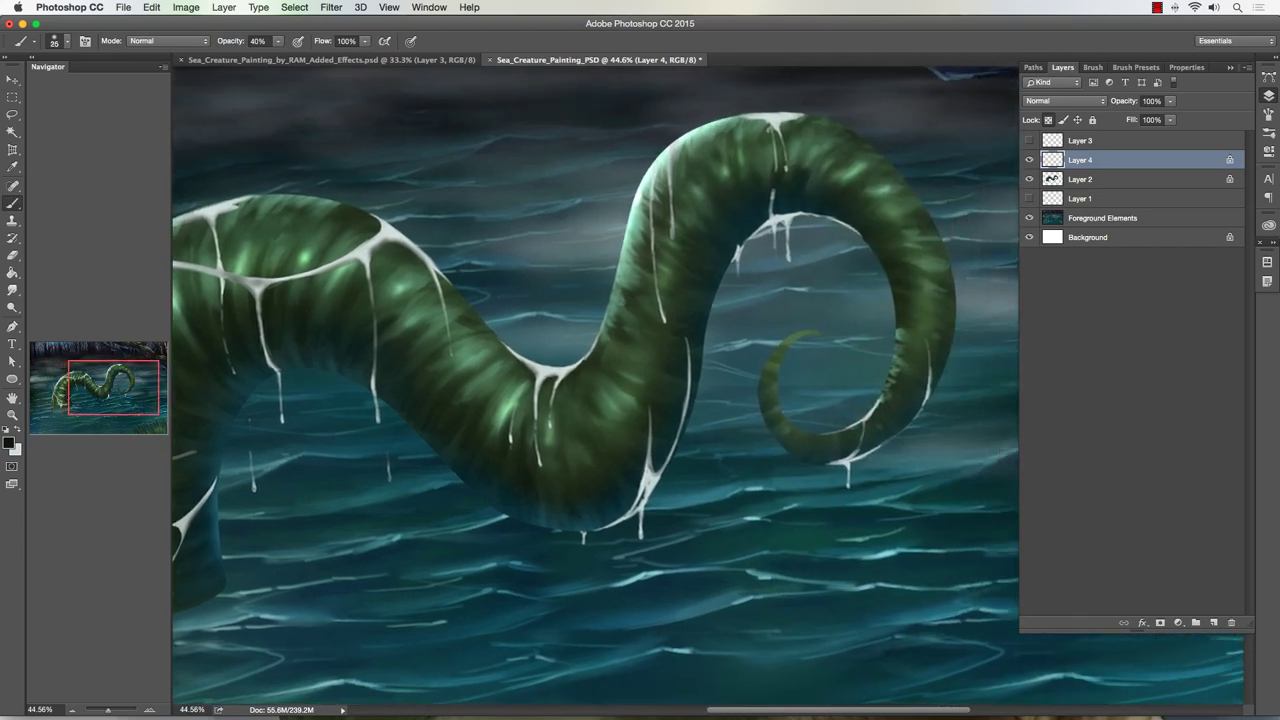
{"action": "key", "text": "bracketright"}
{"action": "key", "text": "bracketright"}
{"action": "left_click", "coordinate": [1048, 120]}
{"action": "left_click", "coordinate": [10, 291]}
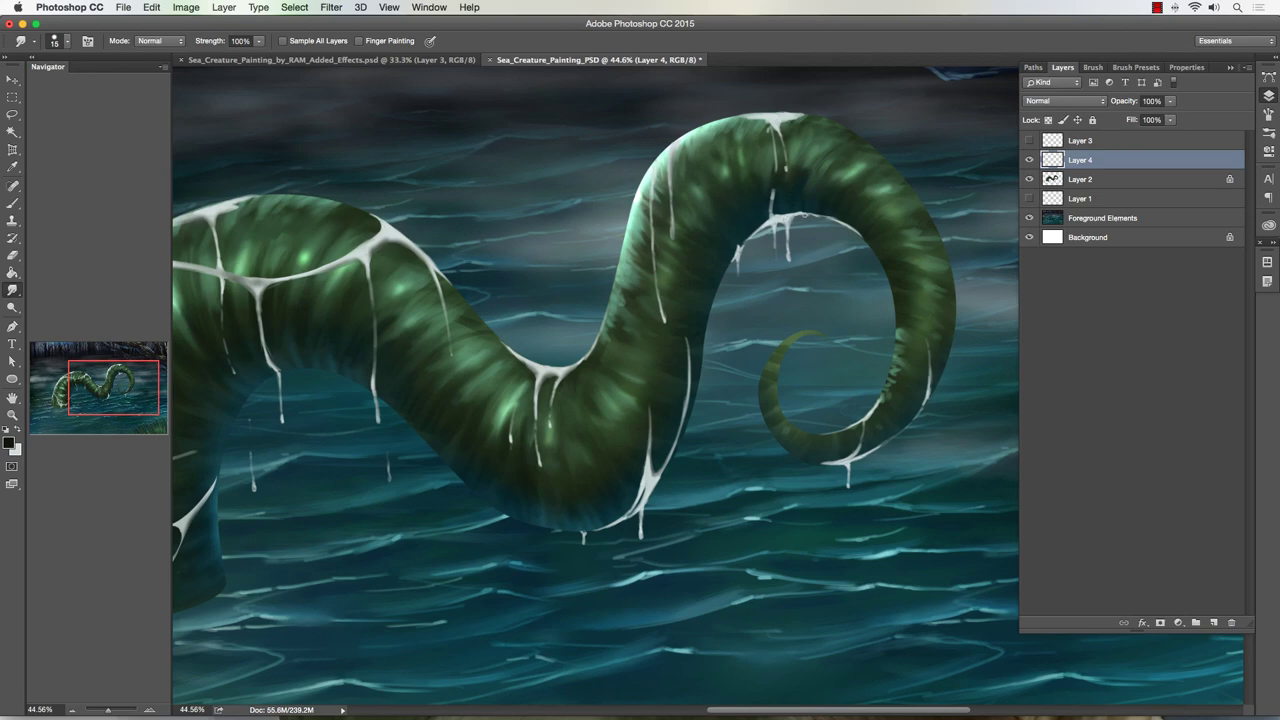
{"action": "left_click", "coordinate": [1048, 120]}
{"action": "left_click", "coordinate": [20, 201]}
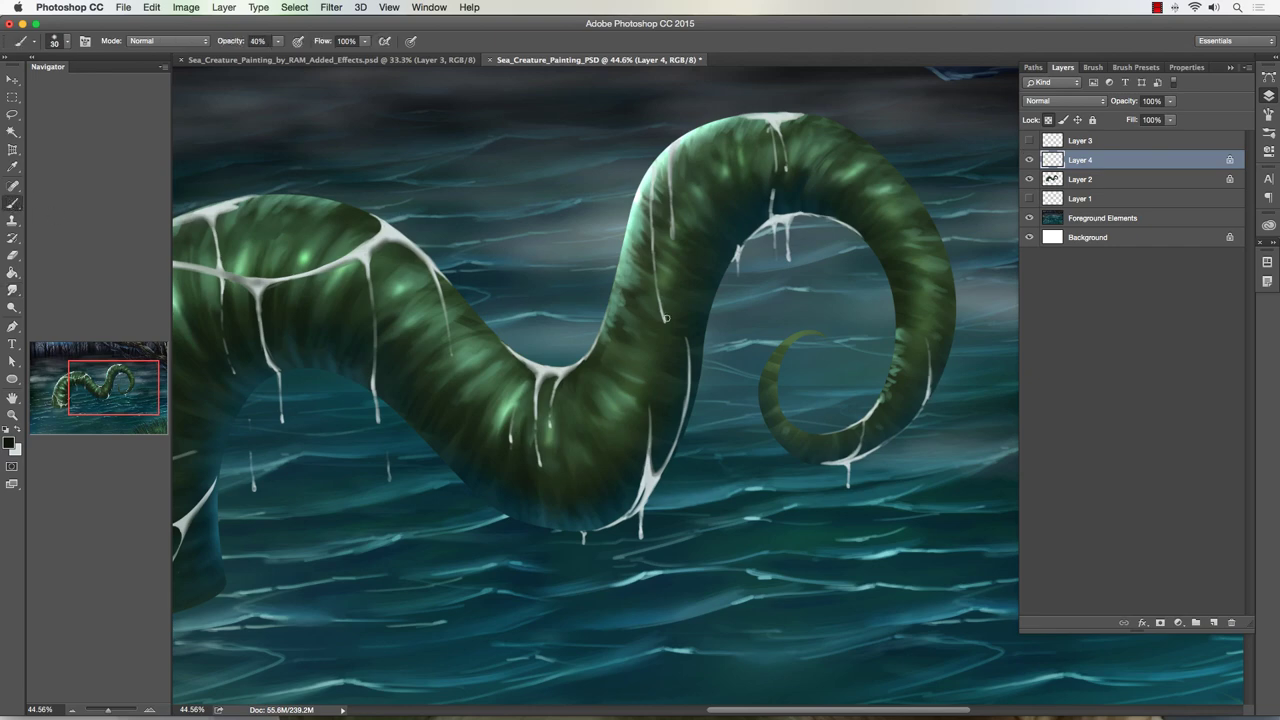
{"action": "key", "text": "bracketright"}
{"action": "left_click_drag", "start_coordinate": [647, 477], "coordinate": [617, 525]}
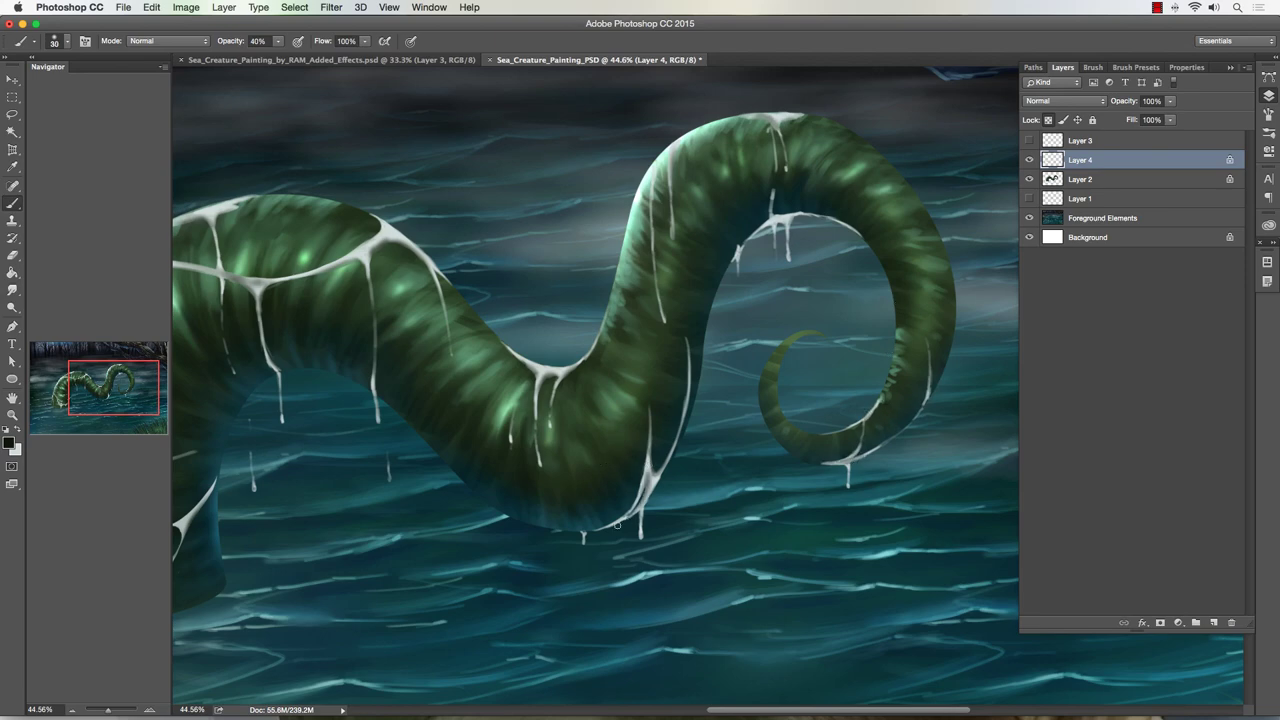
Step: Drag Layer 4's Opacity slider down to 60% while zooming around the serpent to judge the webbing
{"action": "left_click", "coordinate": [12, 414]}
{"action": "left_click_drag", "start_coordinate": [370, 457], "coordinate": [321, 432]}
{"action": "left_click", "coordinate": [586, 390]}
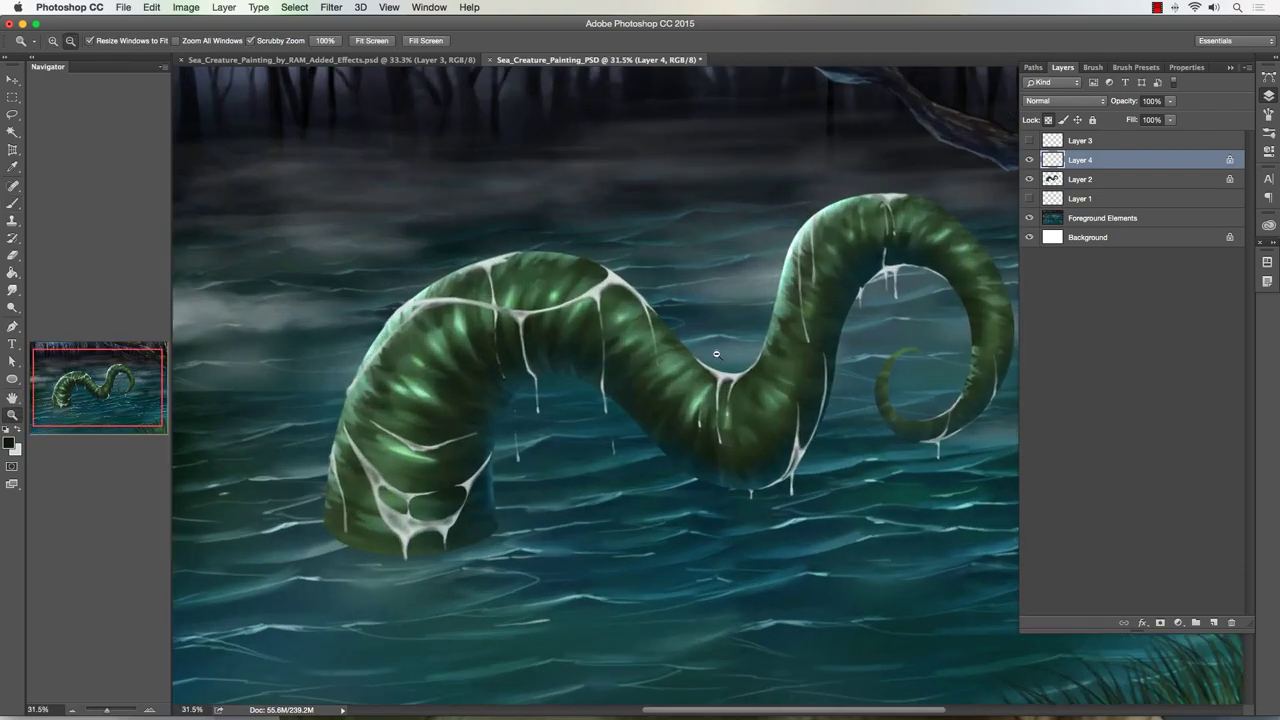
{"action": "left_click", "coordinate": [680, 345], "text": "alt"}
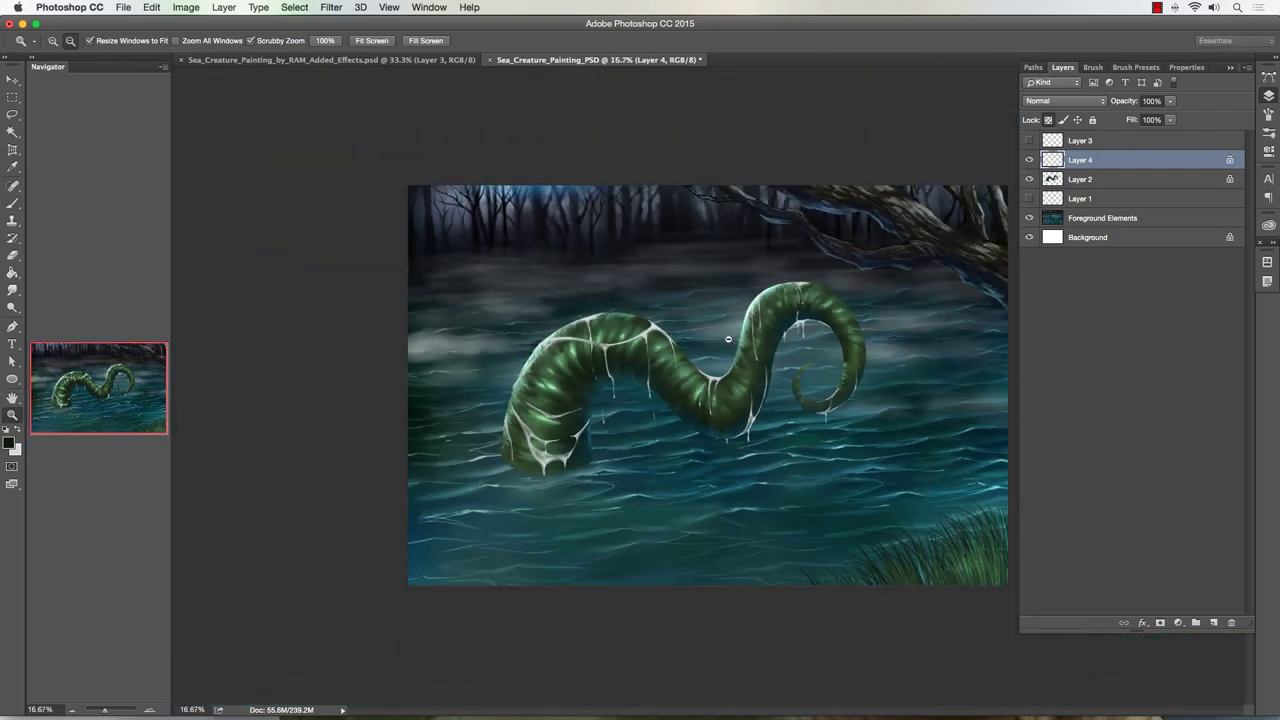
{"action": "left_click_drag", "start_coordinate": [724, 339], "coordinate": [762, 328]}
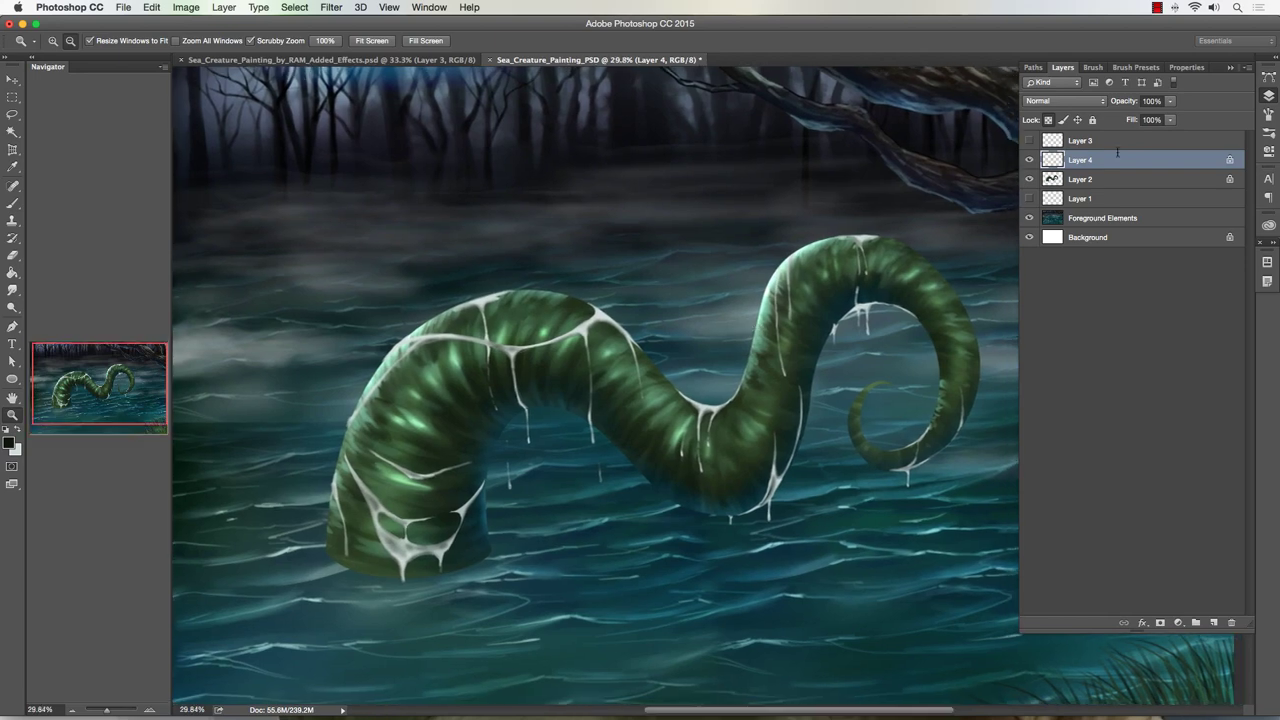
{"action": "left_click", "coordinate": [1170, 101]}
{"action": "left_click_drag", "start_coordinate": [1158, 117], "coordinate": [1147, 118]}
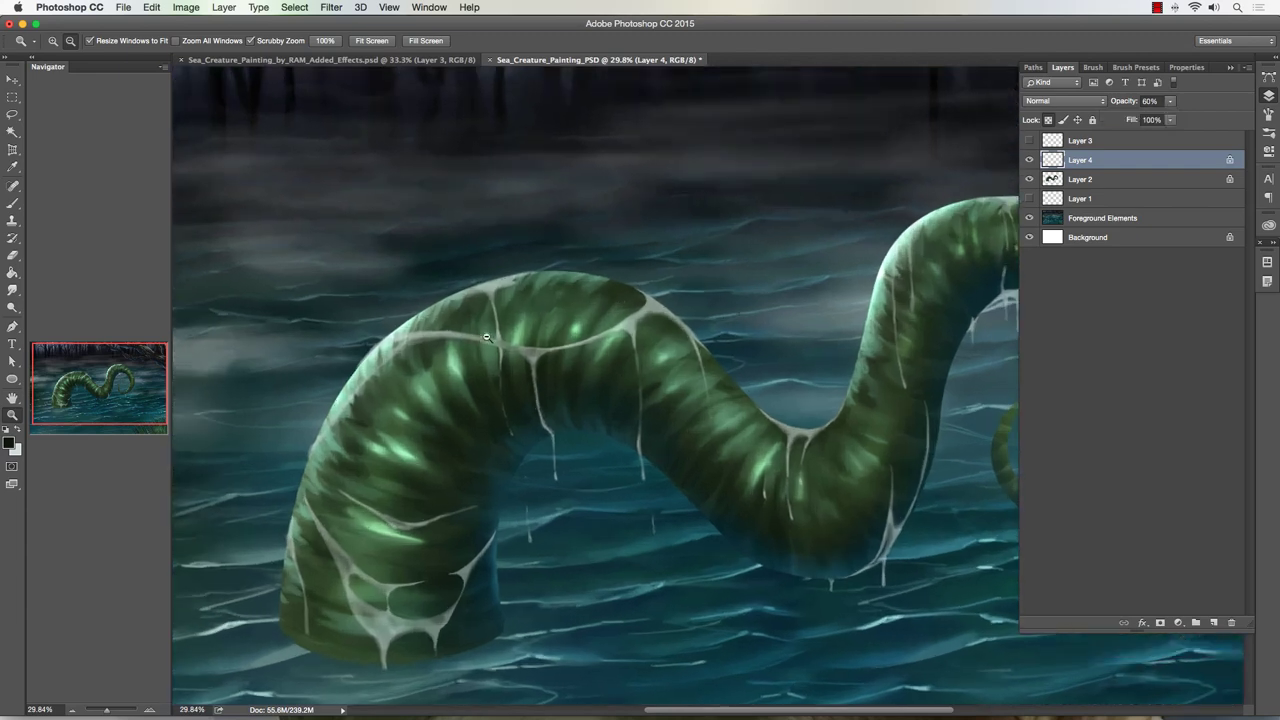
{"action": "mouse_move", "coordinate": [454, 344]}
{"action": "left_mouse_down"}
{"action": "mouse_move", "coordinate": [510, 333]}
{"action": "mouse_move", "coordinate": [476, 338]}
{"action": "left_mouse_up"}
{"action": "left_click_drag", "start_coordinate": [677, 337], "coordinate": [673, 342]}
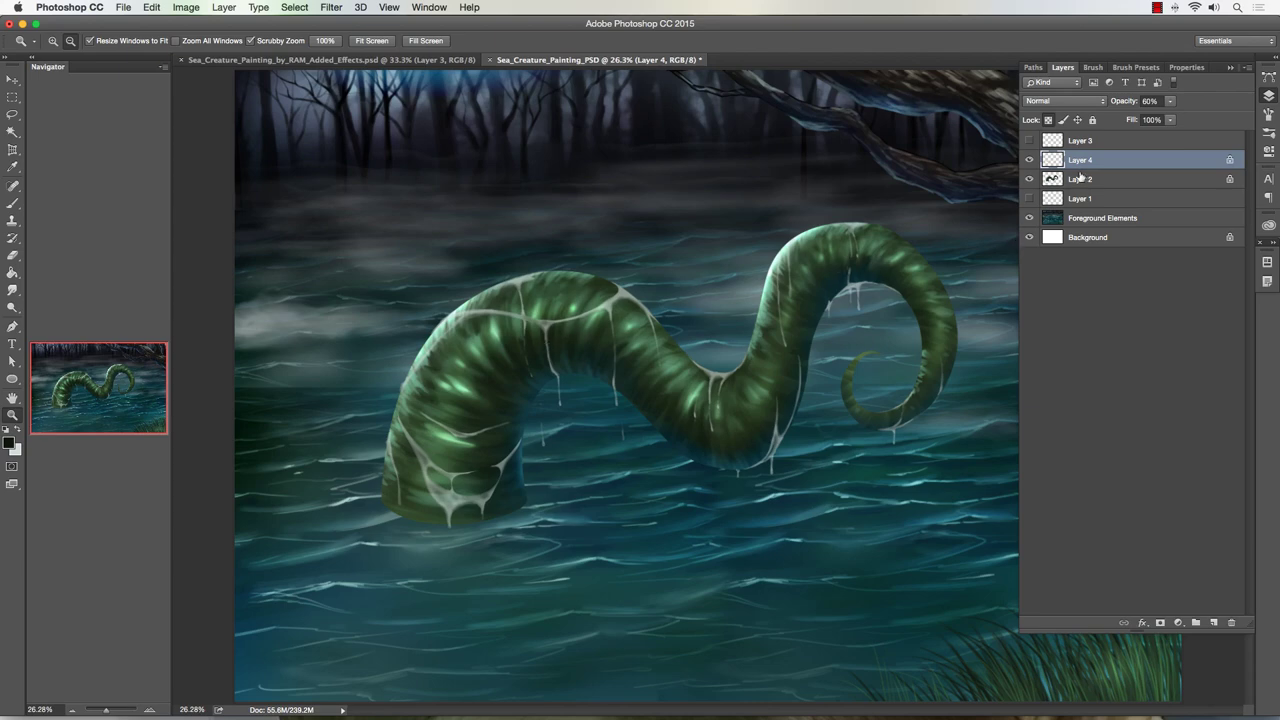
{"action": "key", "text": "super+j"}
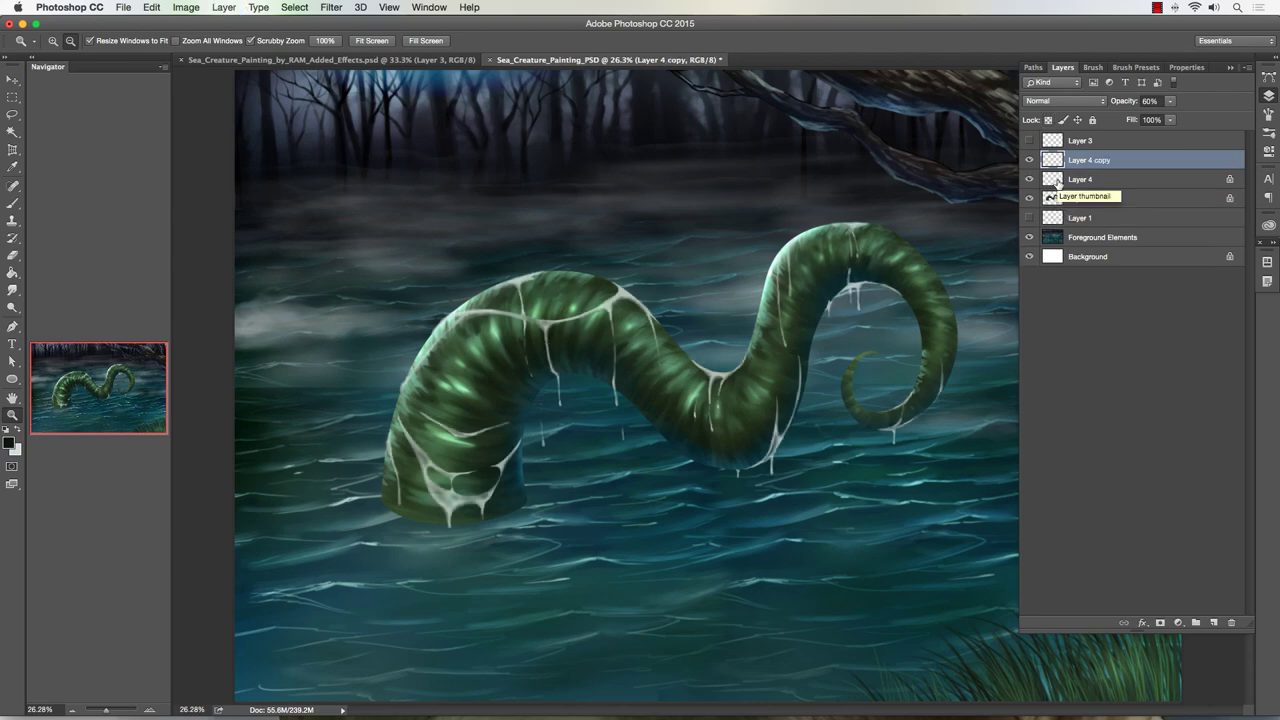
{"action": "left_click", "coordinate": [1029, 160]}
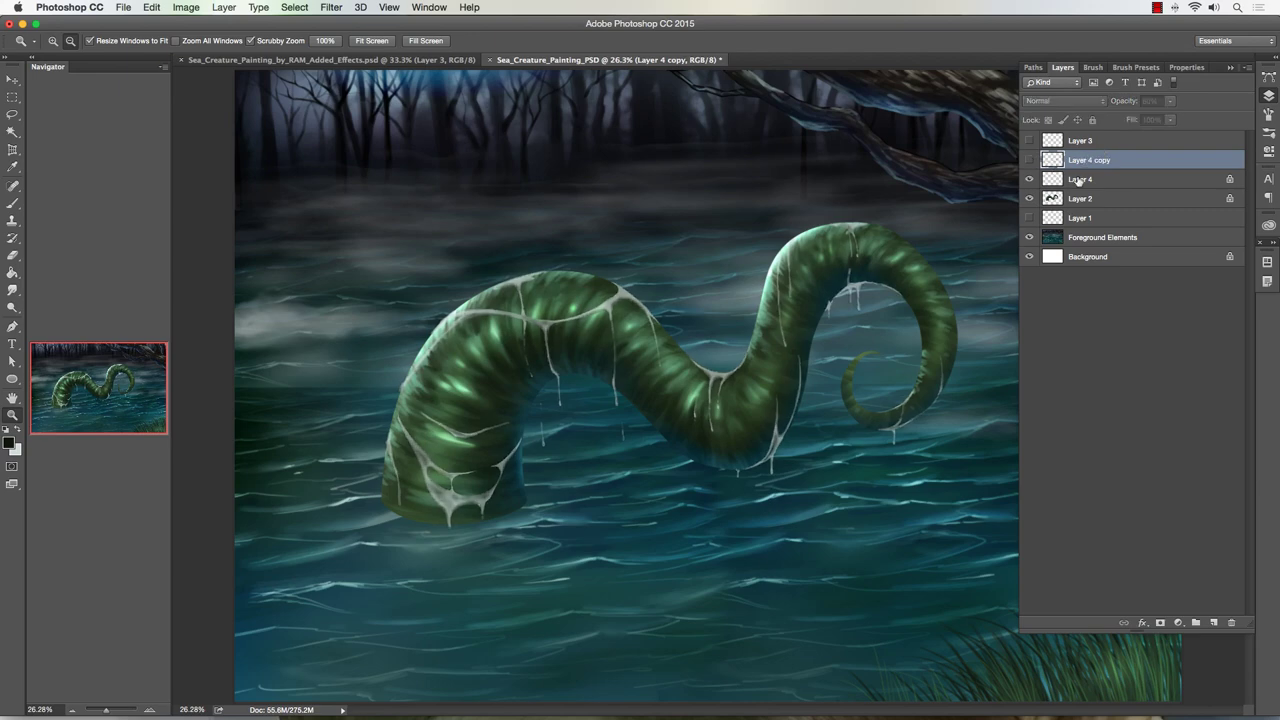
{"action": "left_click", "coordinate": [1080, 180]}
{"action": "left_click", "coordinate": [1058, 104]}
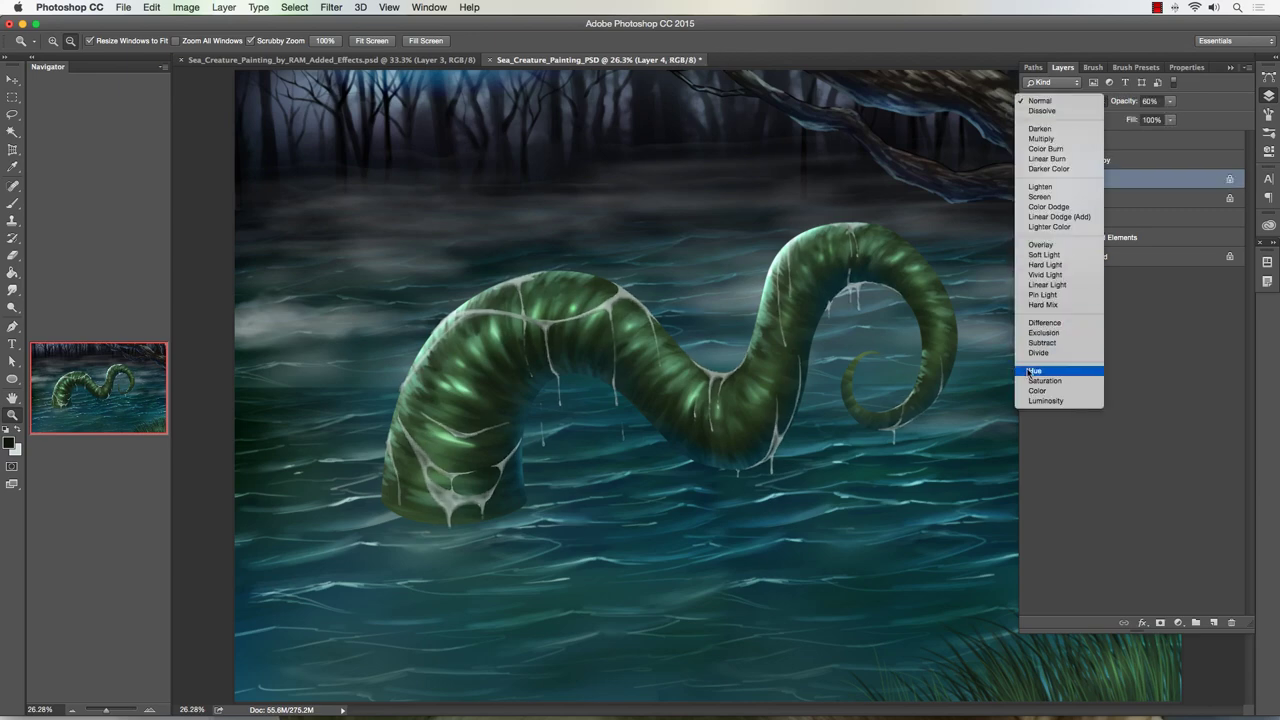
{"action": "left_click", "coordinate": [1046, 244]}
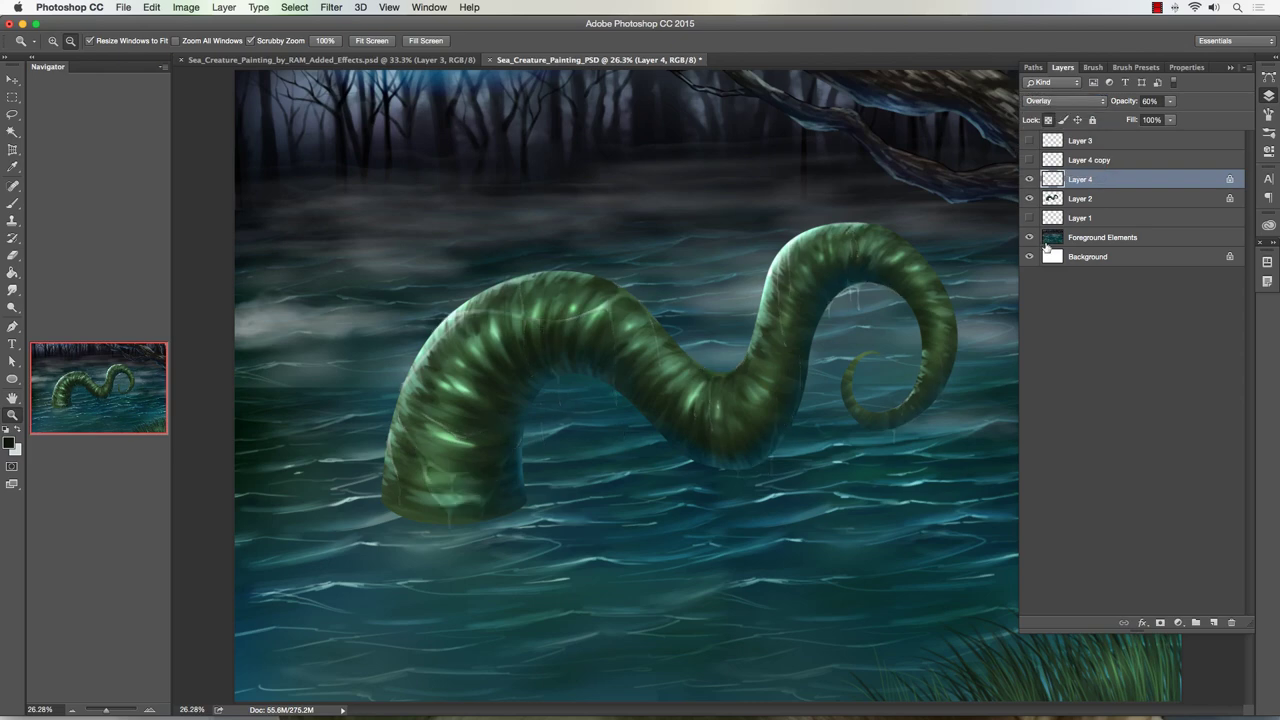
{"action": "left_click", "coordinate": [1171, 102]}
{"action": "left_click_drag", "start_coordinate": [1196, 116], "coordinate": [1208, 119]}
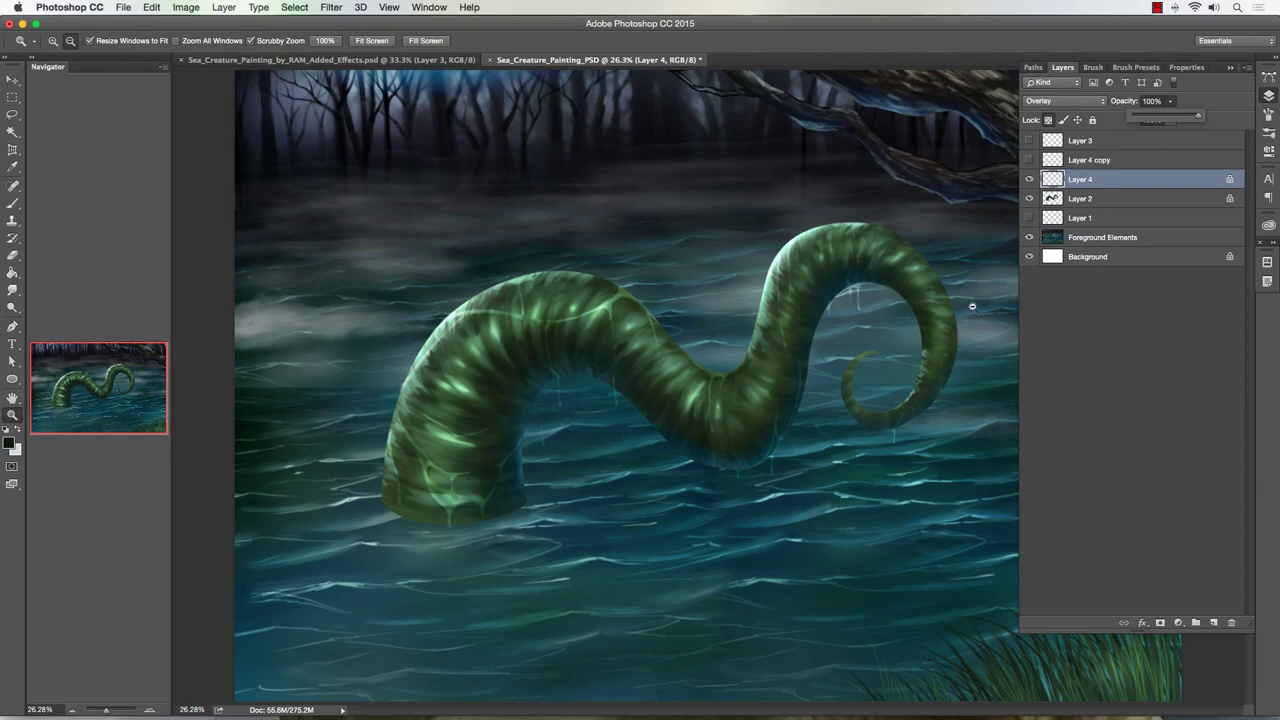
{"action": "key", "text": "ctrl+j"}
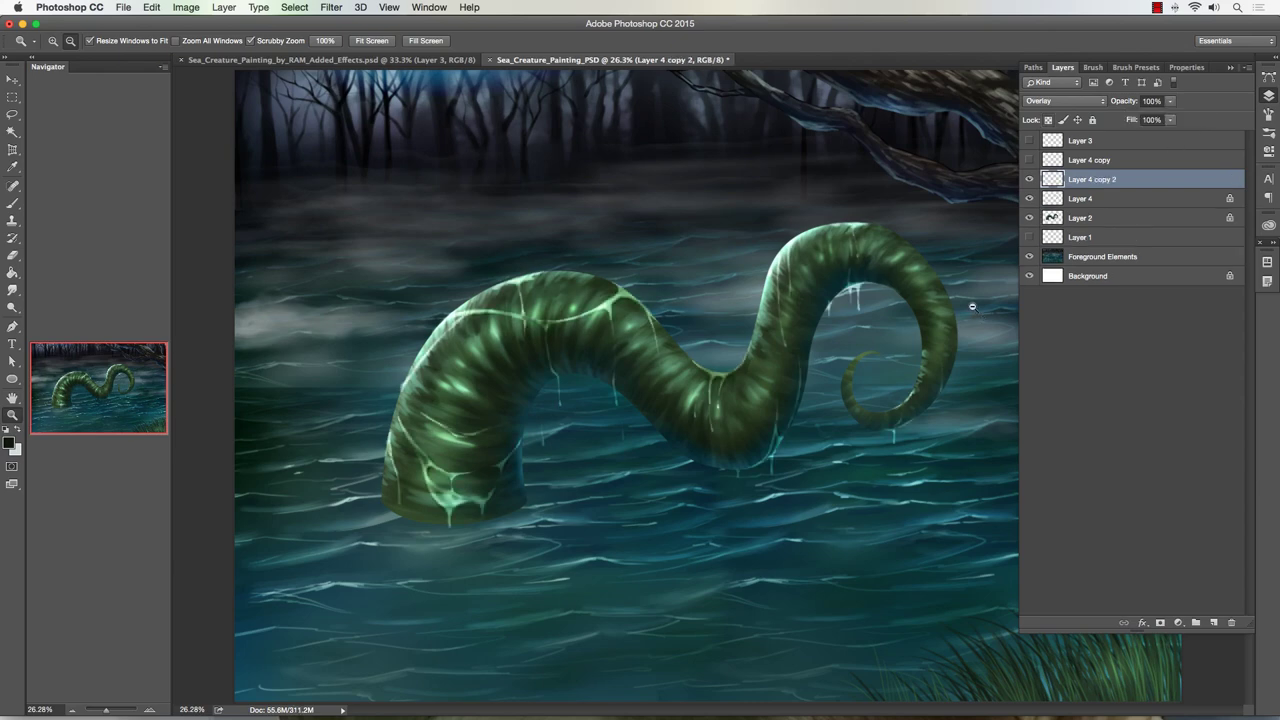
{"action": "mouse_move", "coordinate": [521, 312]}
{"action": "left_mouse_down"}
{"action": "mouse_move", "coordinate": [558, 310]}
{"action": "mouse_move", "coordinate": [546, 312]}
{"action": "left_mouse_up"}
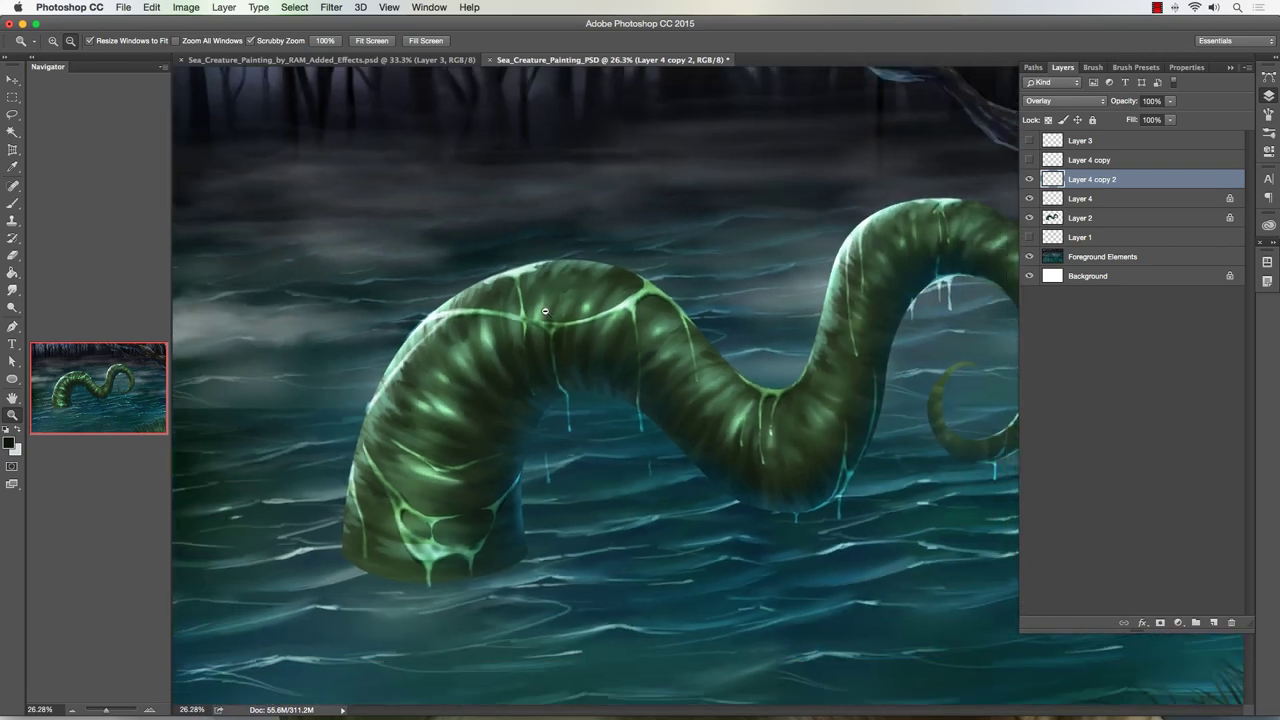
{"action": "mouse_move", "coordinate": [412, 542]}
{"action": "left_mouse_down"}
{"action": "mouse_move", "coordinate": [475, 522]}
{"action": "mouse_move", "coordinate": [424, 530]}
{"action": "left_mouse_up"}
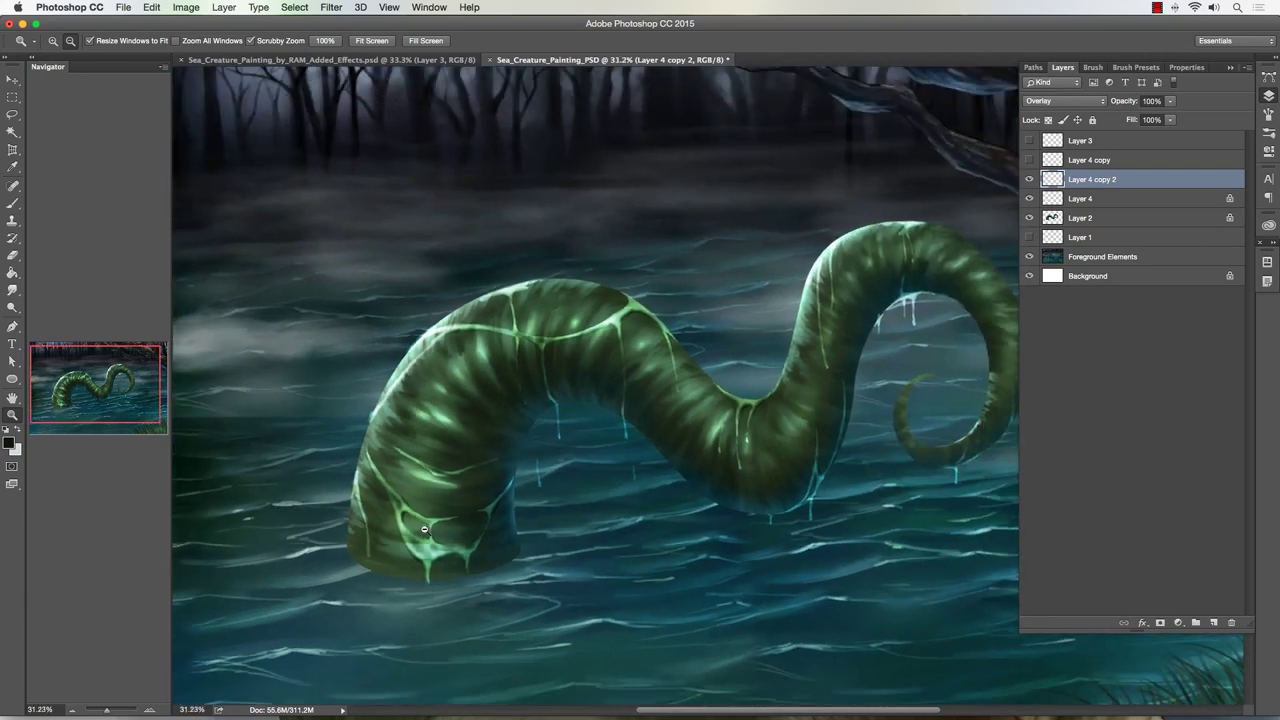
{"action": "left_click_drag", "start_coordinate": [437, 452], "coordinate": [420, 456]}
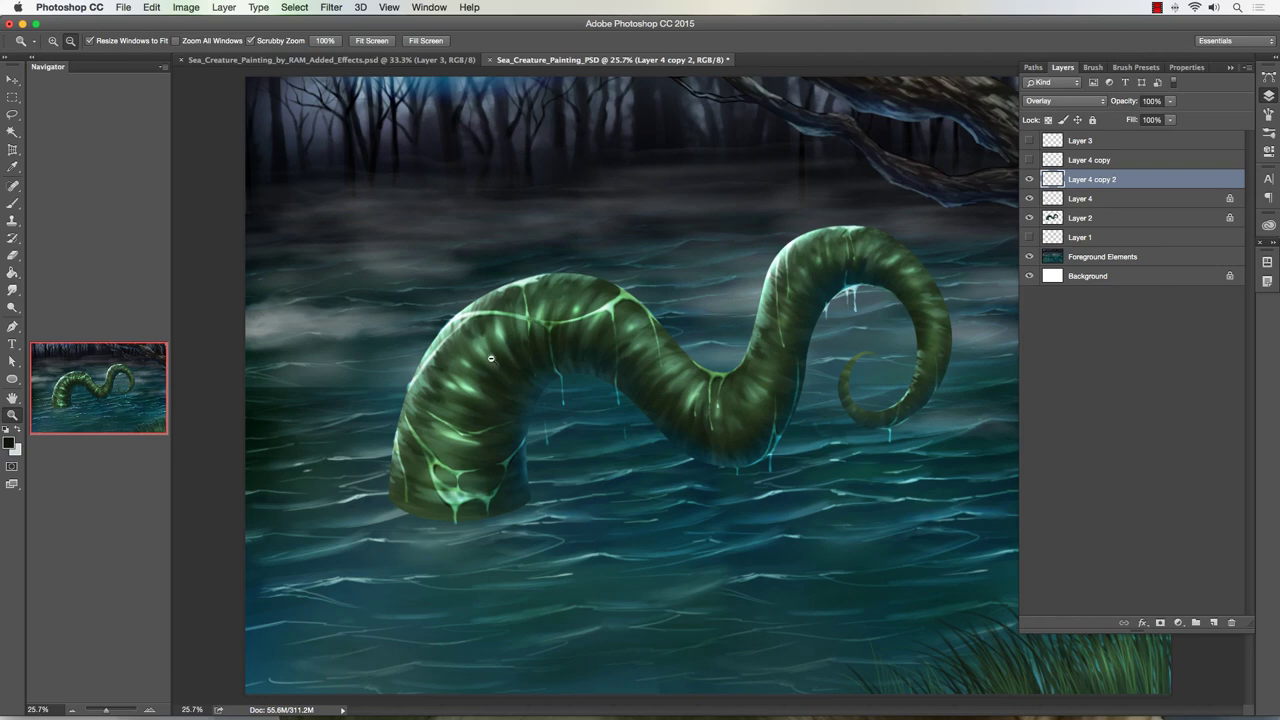
{"action": "left_click_drag", "start_coordinate": [491, 358], "coordinate": [510, 363]}
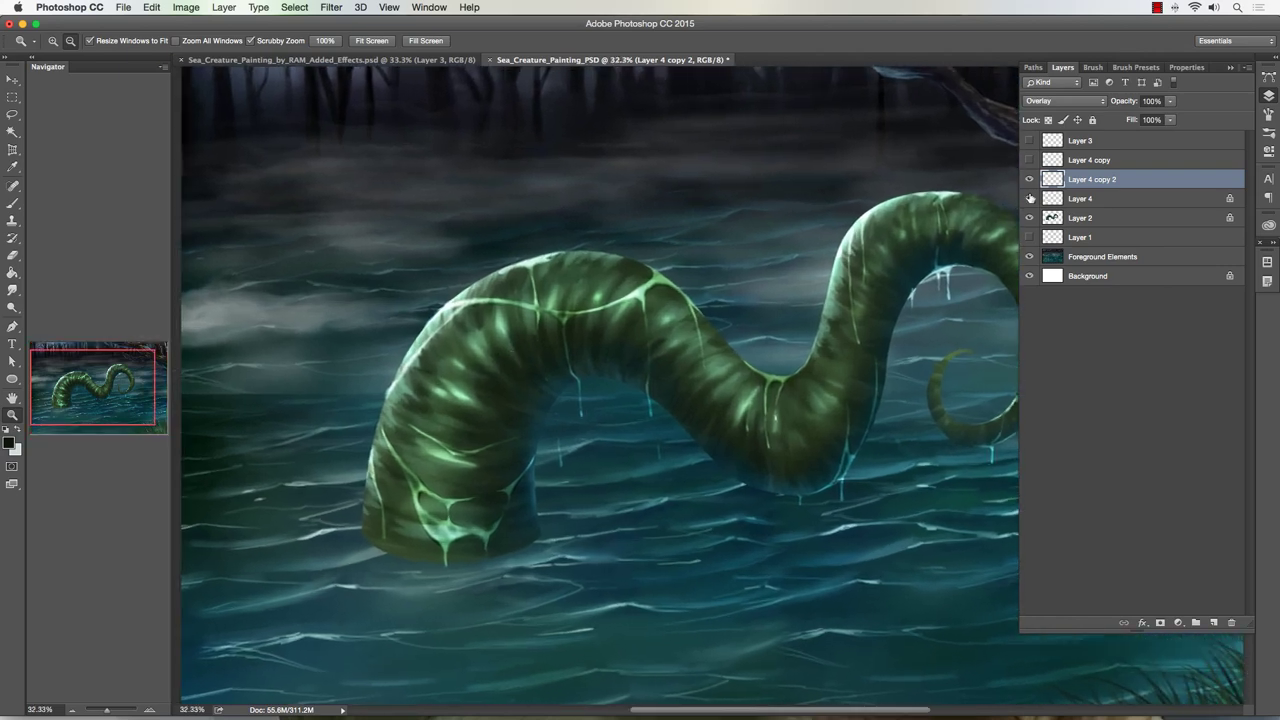
{"action": "mouse_move", "coordinate": [576, 330]}
{"action": "left_mouse_down"}
{"action": "mouse_move", "coordinate": [545, 329]}
{"action": "mouse_move", "coordinate": [572, 326]}
{"action": "left_mouse_up"}
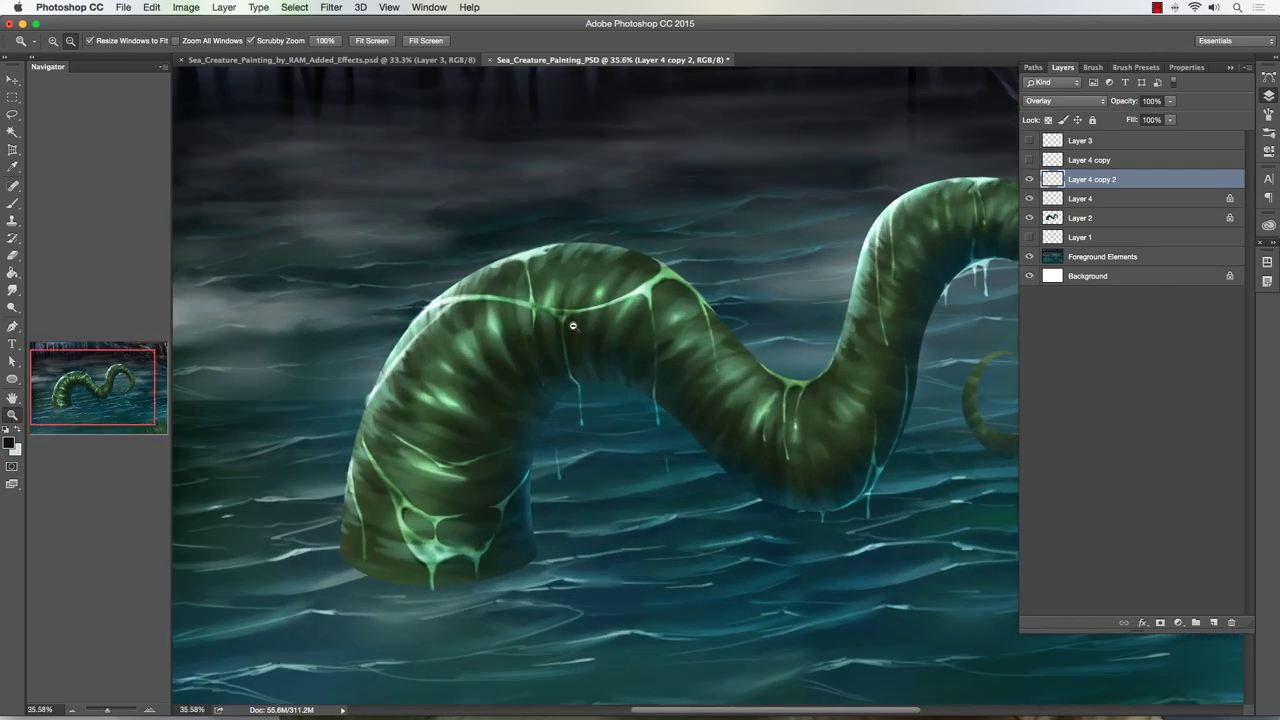
{"action": "left_click", "coordinate": [1169, 101]}
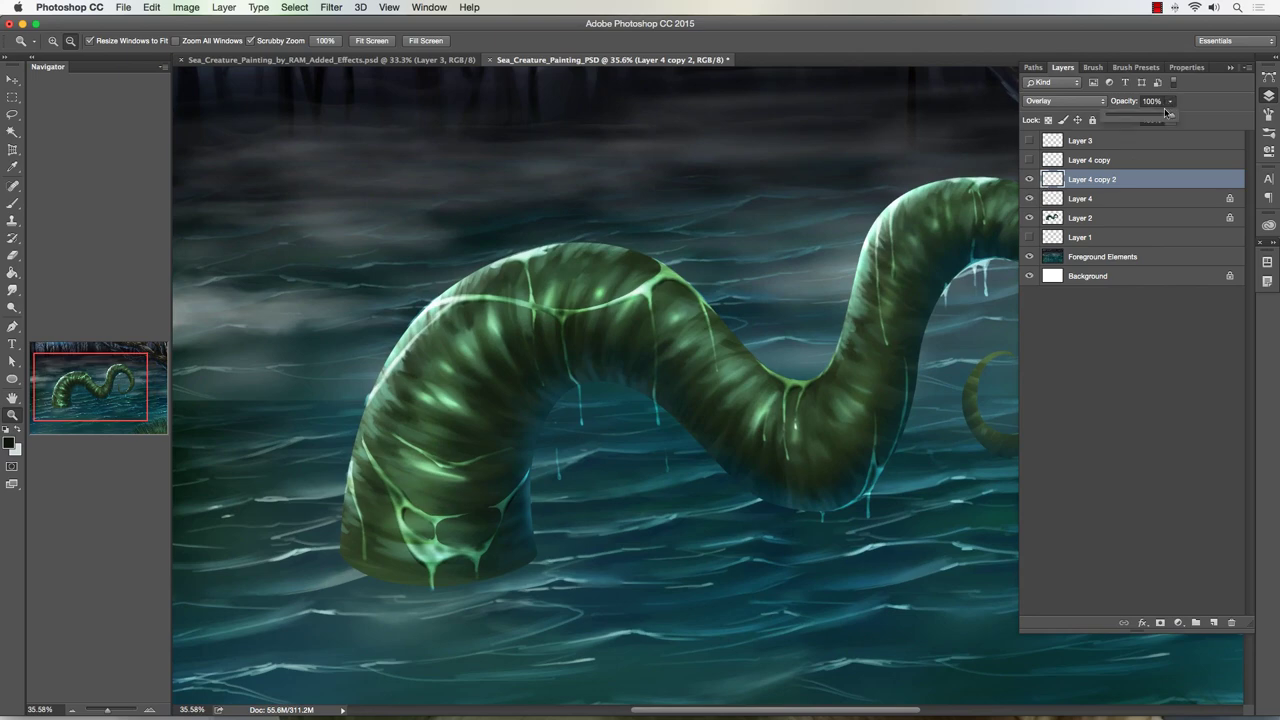
{"action": "left_click_drag", "start_coordinate": [1165, 112], "coordinate": [1142, 118]}
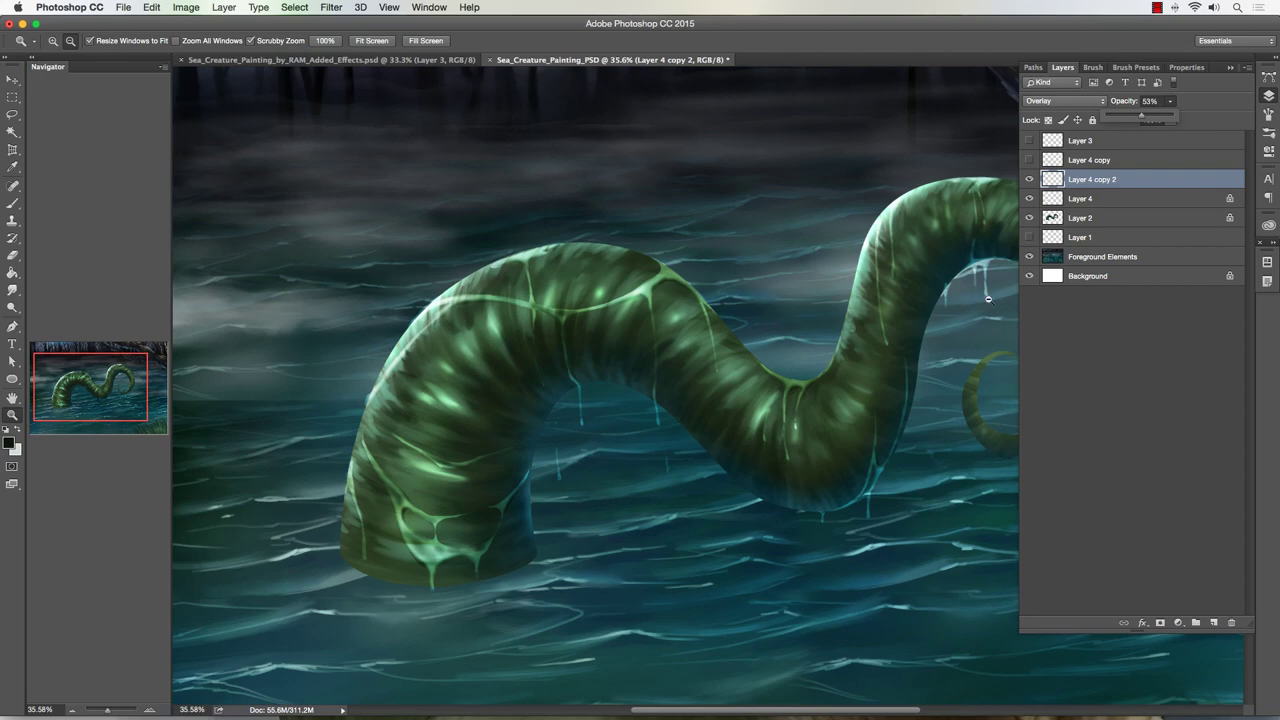
{"action": "key", "text": "BackSpace"}
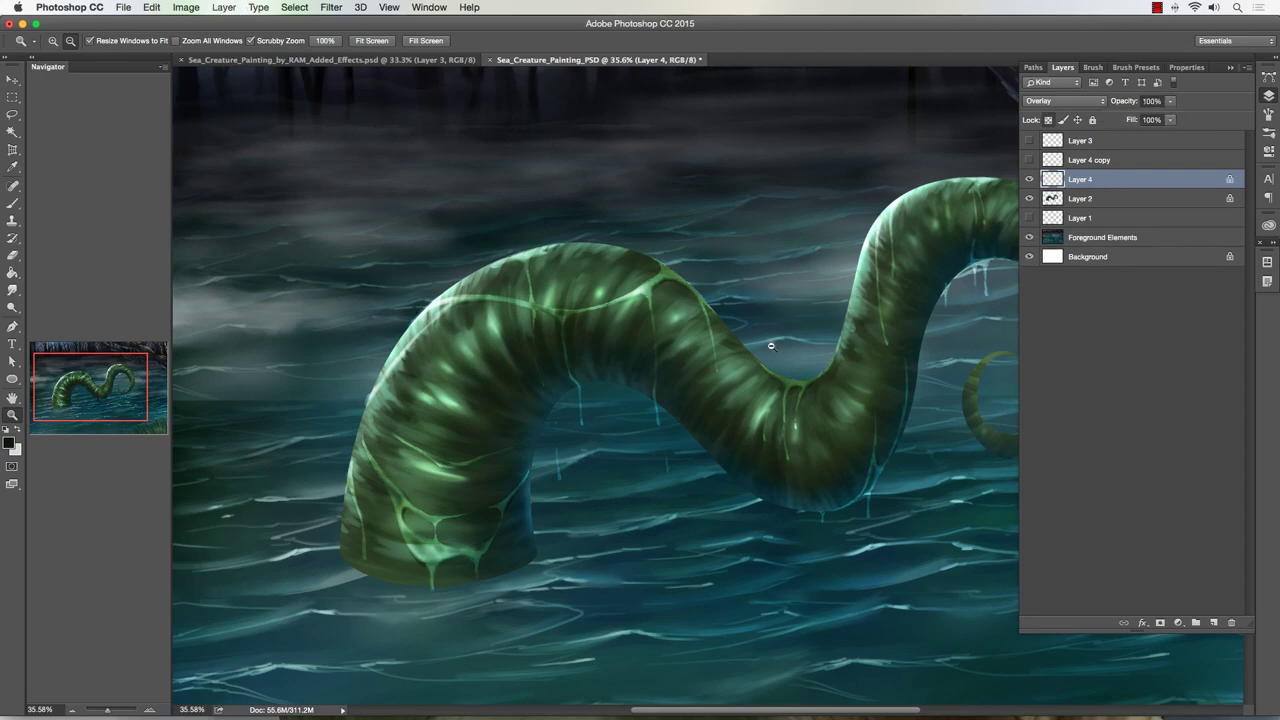
{"action": "left_click", "coordinate": [616, 309], "text": "alt"}
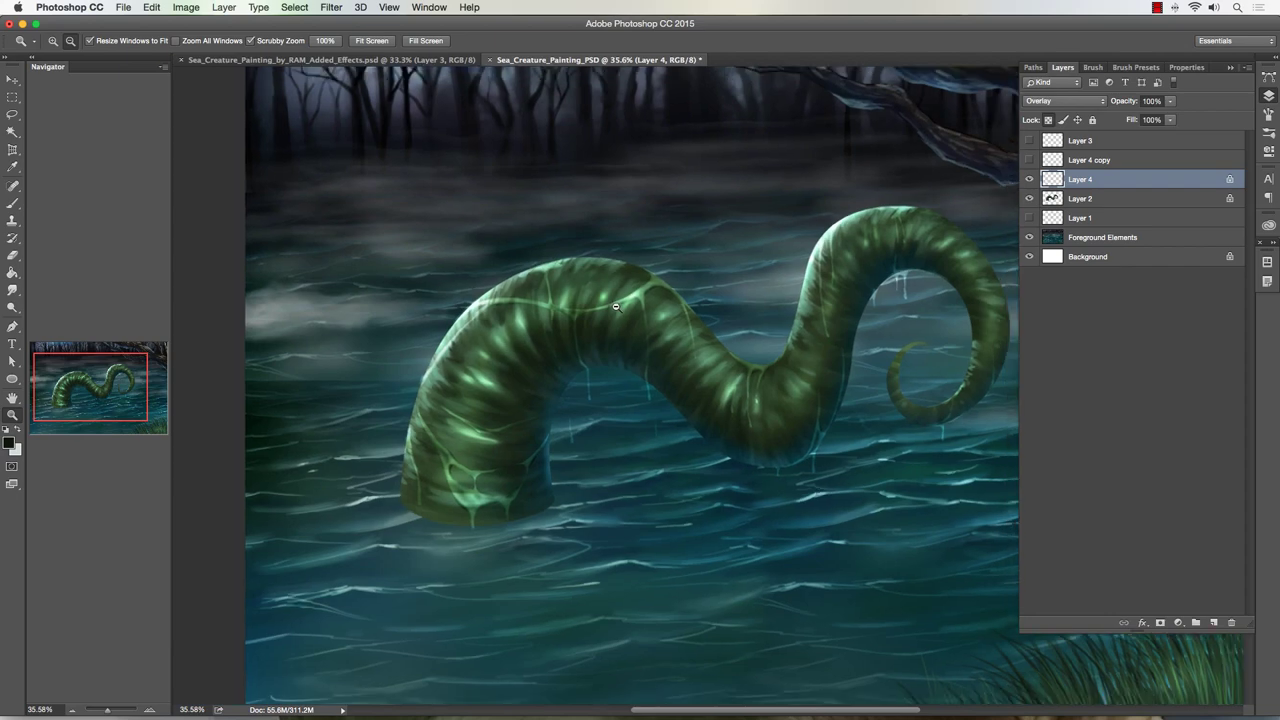
{"action": "left_click", "coordinate": [616, 309], "text": "alt"}
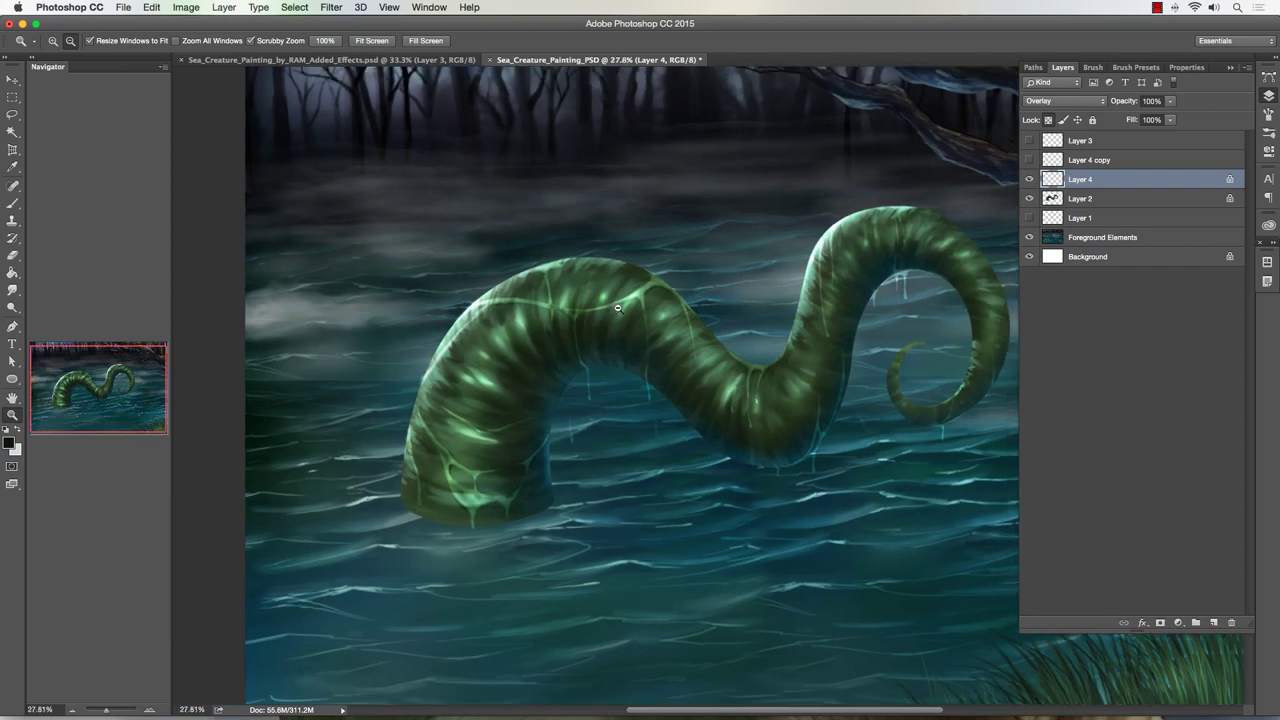
Step: Show Layer 4 copy at 29% opacity and add a new empty layer above it
{"action": "left_click", "coordinate": [1029, 160]}
{"action": "left_click", "coordinate": [1088, 160]}
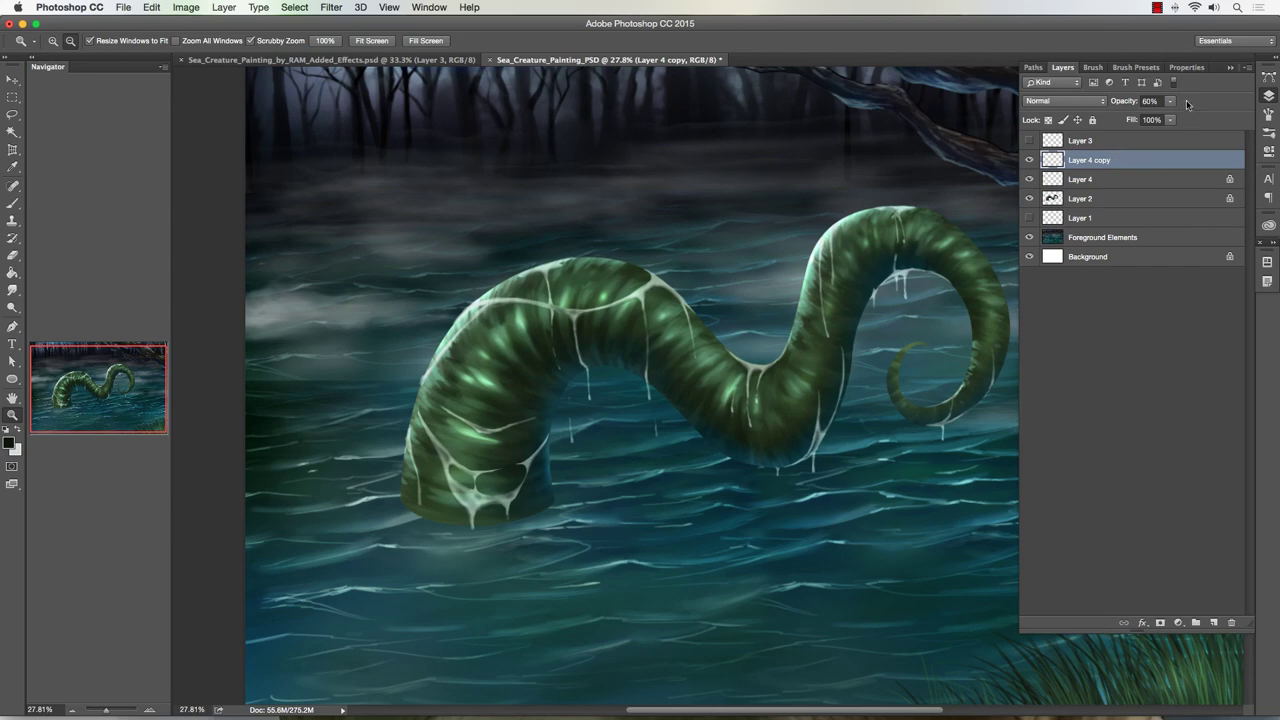
{"action": "left_click_drag", "start_coordinate": [1170, 101], "coordinate": [1154, 117]}
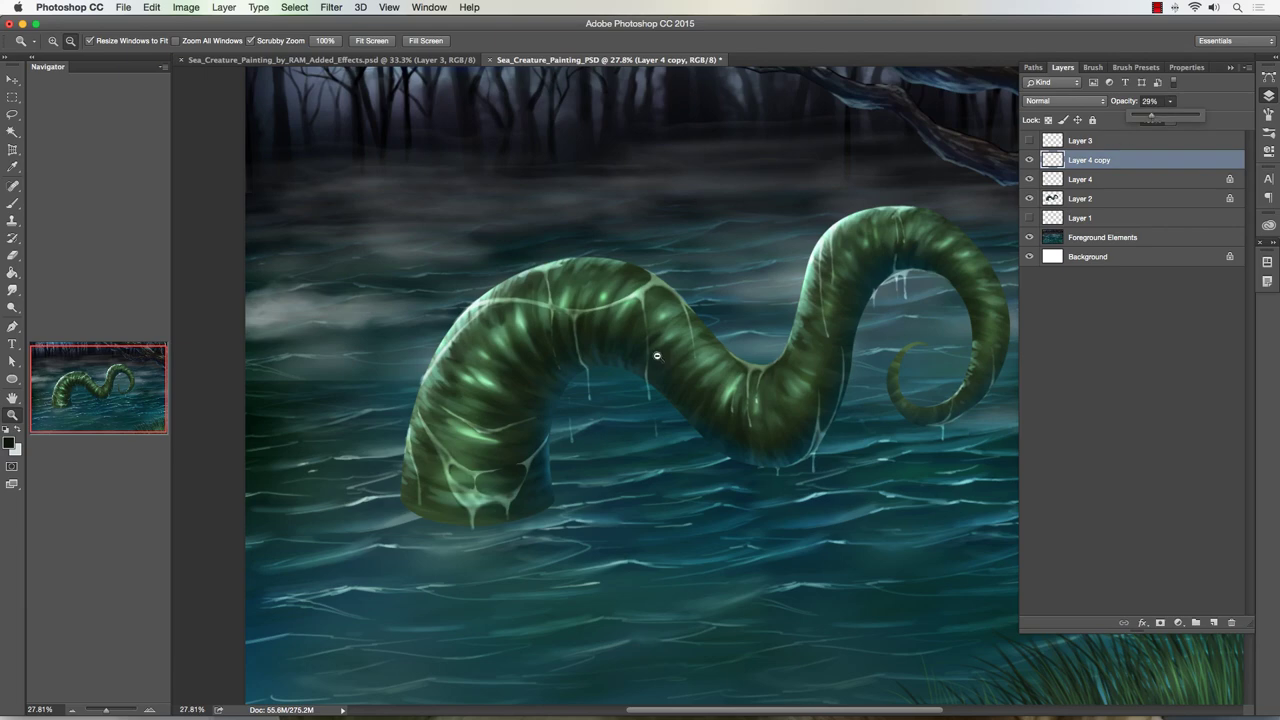
{"action": "left_click", "coordinate": [1213, 622]}
Step: Pick the Brush with a pure white foreground and a textured Chalk Marker preset
{"action": "left_click_drag", "start_coordinate": [484, 290], "coordinate": [514, 280]}
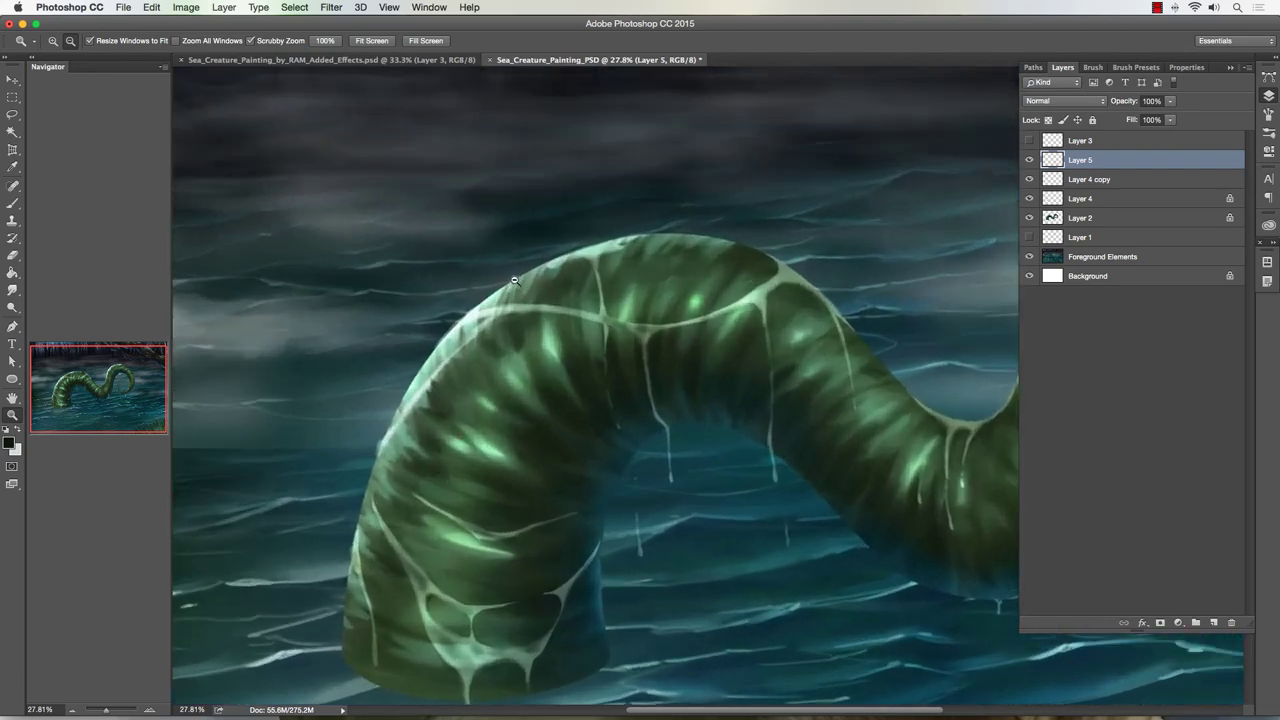
{"action": "left_click", "coordinate": [13, 203]}
{"action": "left_click", "coordinate": [17, 429]}
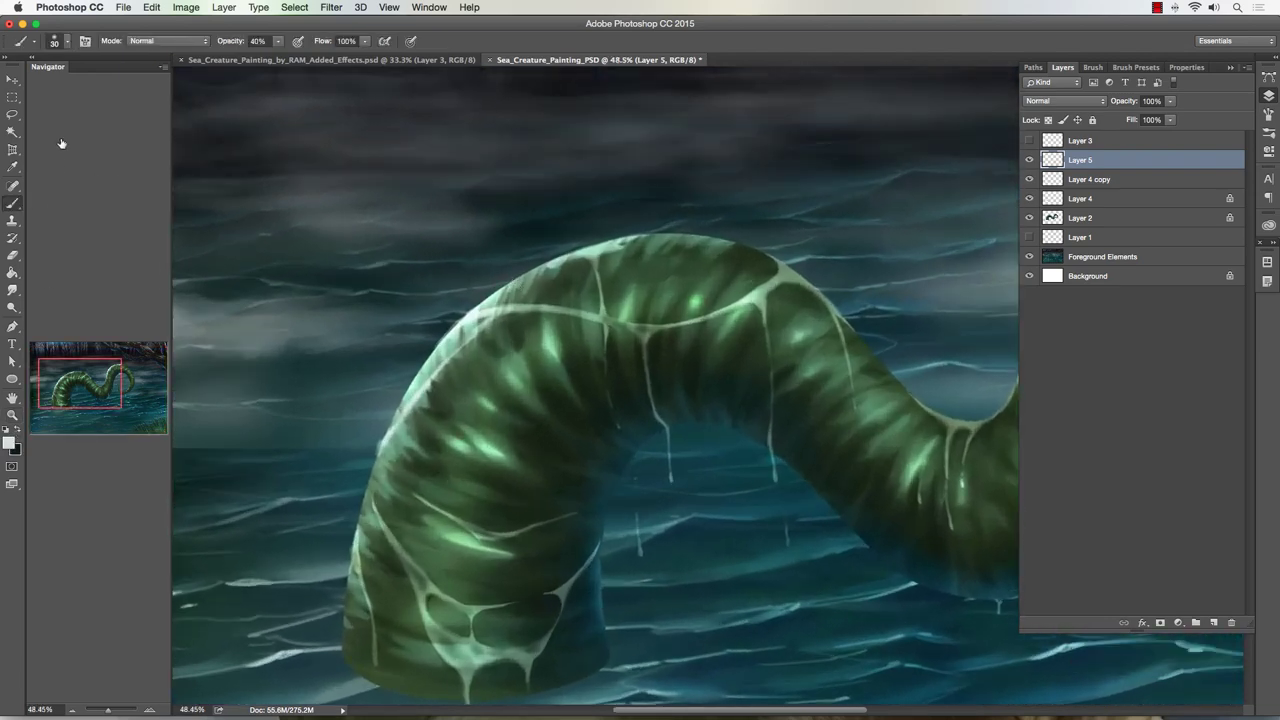
{"action": "left_click", "coordinate": [67, 41]}
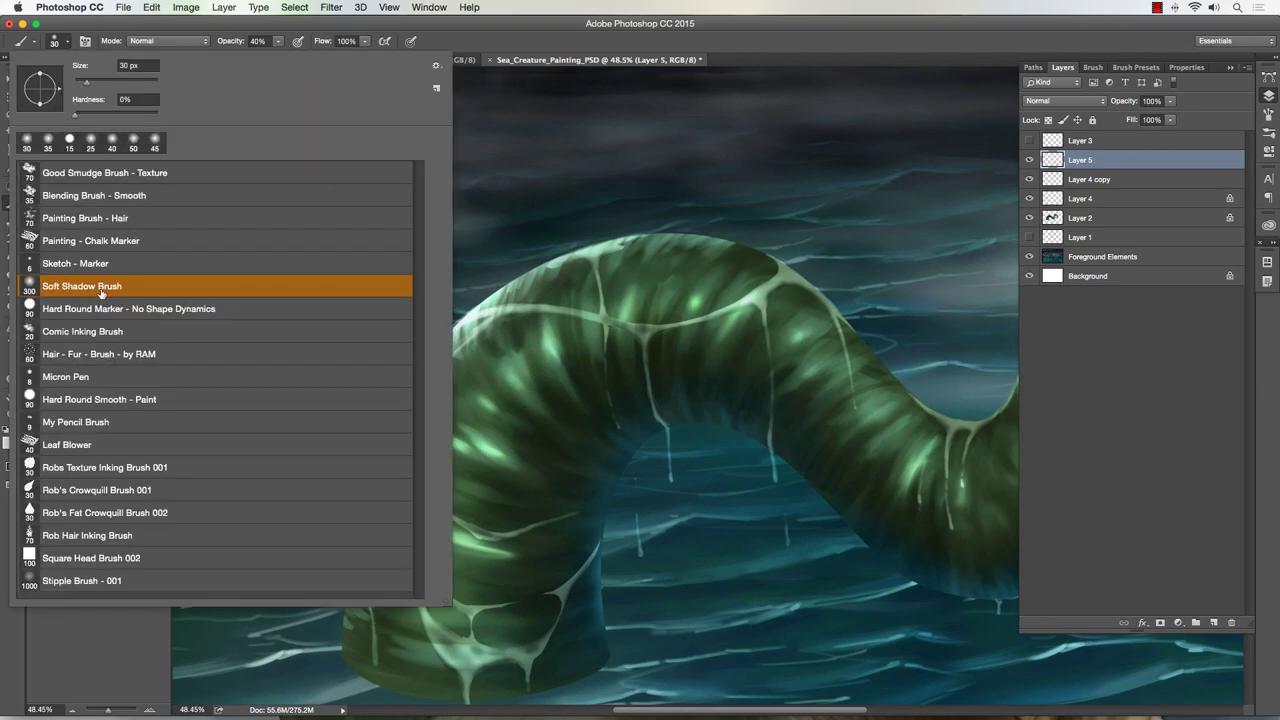
{"action": "left_click", "coordinate": [107, 241]}
{"action": "left_click", "coordinate": [516, 44]}
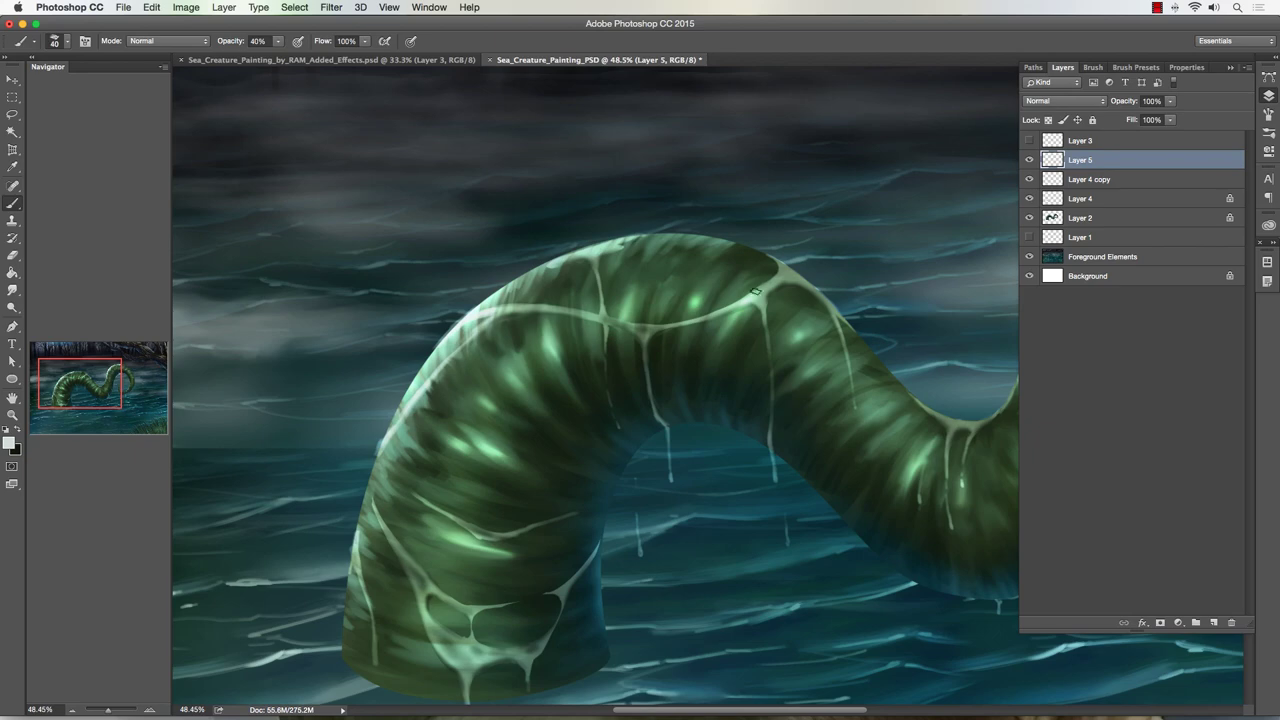
{"action": "key", "text": "bracketleft"}
{"action": "key", "text": "bracketleft"}
{"action": "key", "text": "bracketleft"}
{"action": "key", "text": "bracketleft"}
{"action": "key", "text": "bracketleft"}
{"action": "key", "text": "bracketright"}
{"action": "left_click", "coordinate": [7, 429]}
{"action": "left_click", "coordinate": [18, 429]}
Step: Set the brush size to 10 pixels and its opacity to 100%
{"action": "key", "text": "bracketright"}
{"action": "key", "text": "bracketleft"}
{"action": "key", "text": "bracketright"}
{"action": "key", "text": "bracketright"}
{"action": "left_click", "coordinate": [278, 41]}
{"action": "left_click_drag", "start_coordinate": [278, 55], "coordinate": [320, 55]}
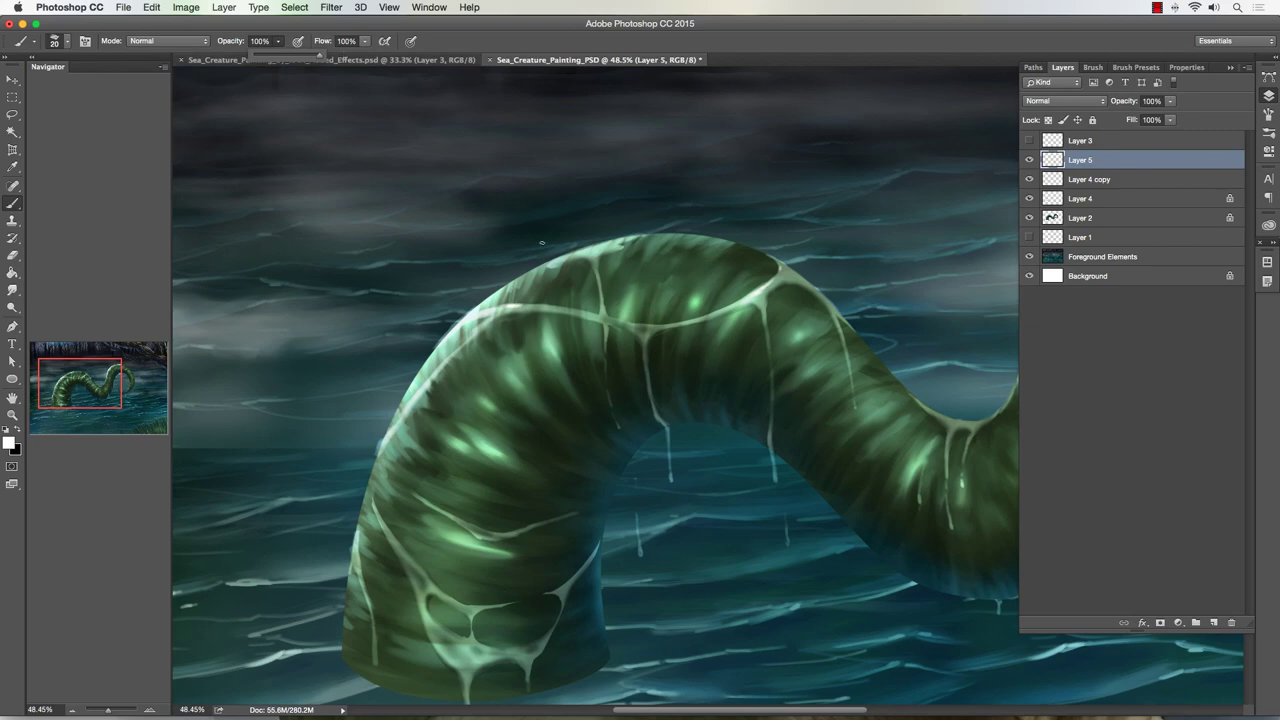
{"action": "key", "text": "bracketleft"}
{"action": "key", "text": "bracketleft"}
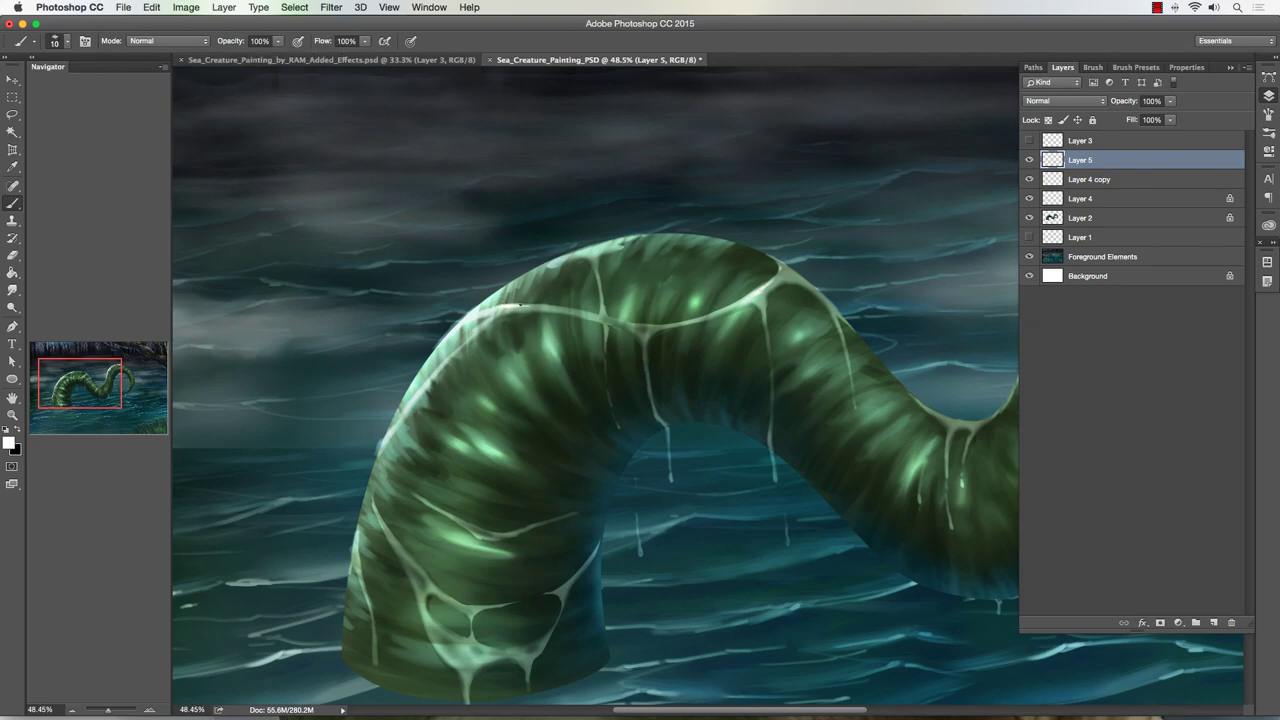
{"action": "key", "text": "bracketleft"}
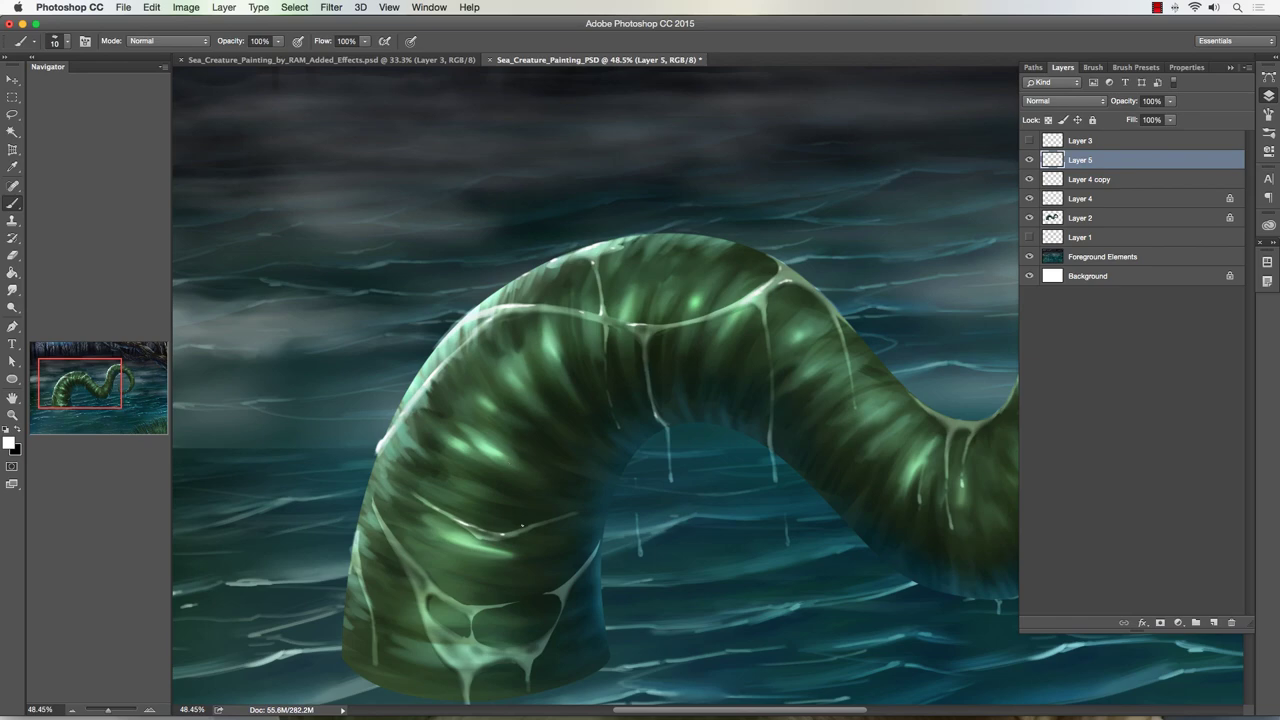
Step: Paint a white highlight stroke along the slime line at the serpent's base, fine-tuning brush size
{"action": "left_click_drag", "start_coordinate": [525, 528], "coordinate": [541, 521]}
{"action": "key", "text": "bracketleft"}
{"action": "key", "text": "bracketright"}
{"action": "key", "text": "bracketright"}
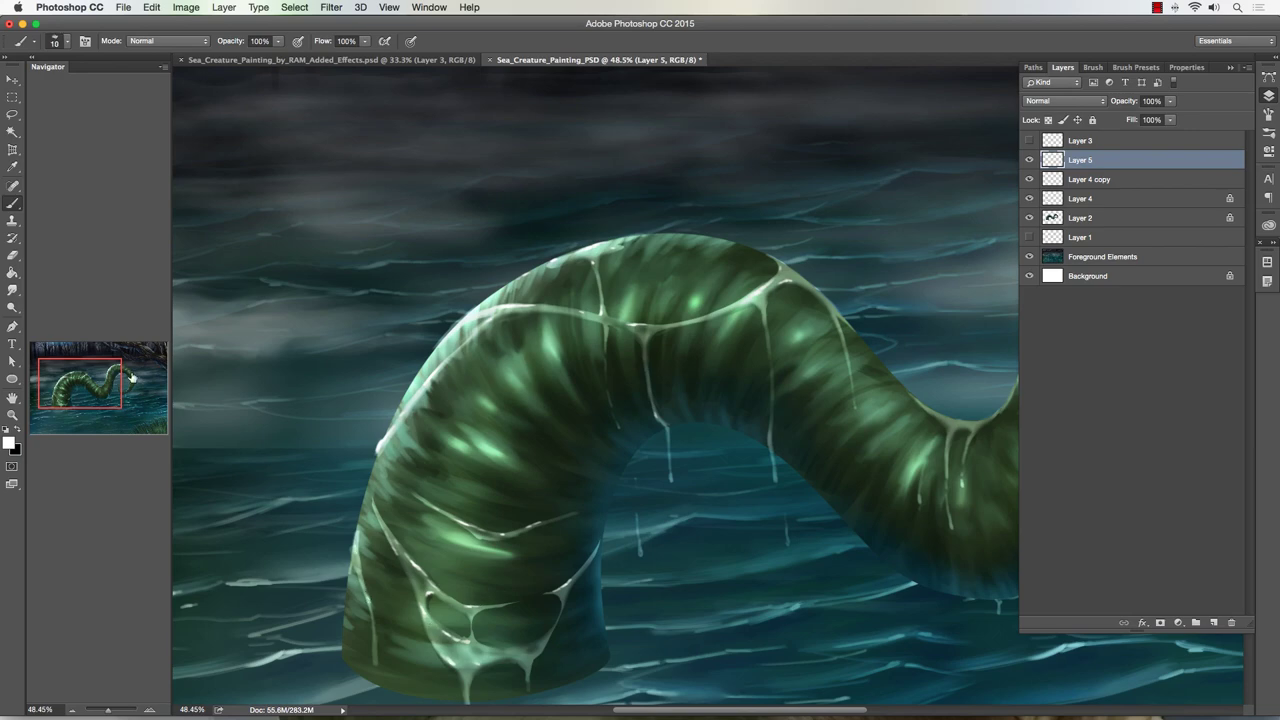
Step: Zoom out to the whole painting, zoom back in on the serpent's base, and return to the Brush
{"action": "left_click", "coordinate": [12, 414]}
{"action": "mouse_move", "coordinate": [404, 472]}
{"action": "left_mouse_down"}
{"action": "mouse_move", "coordinate": [344, 462]}
{"action": "mouse_move", "coordinate": [323, 439]}
{"action": "left_mouse_up"}
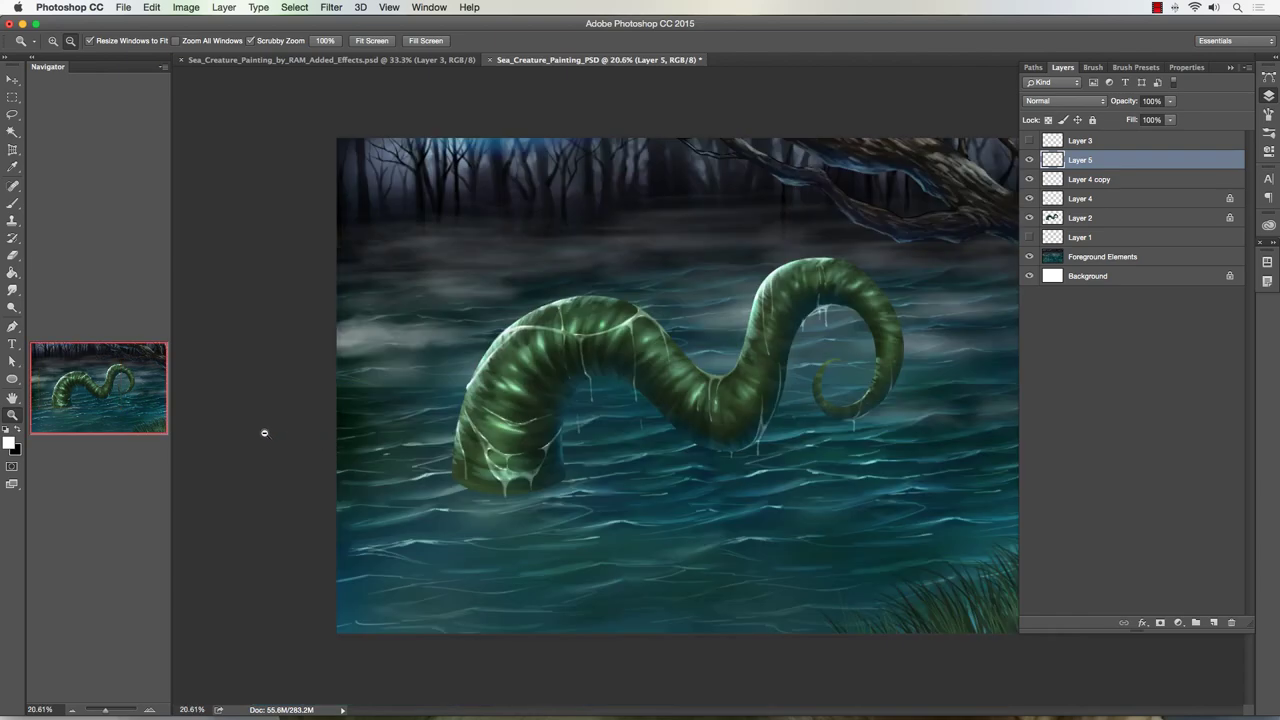
{"action": "left_click_drag", "start_coordinate": [490, 337], "coordinate": [460, 355]}
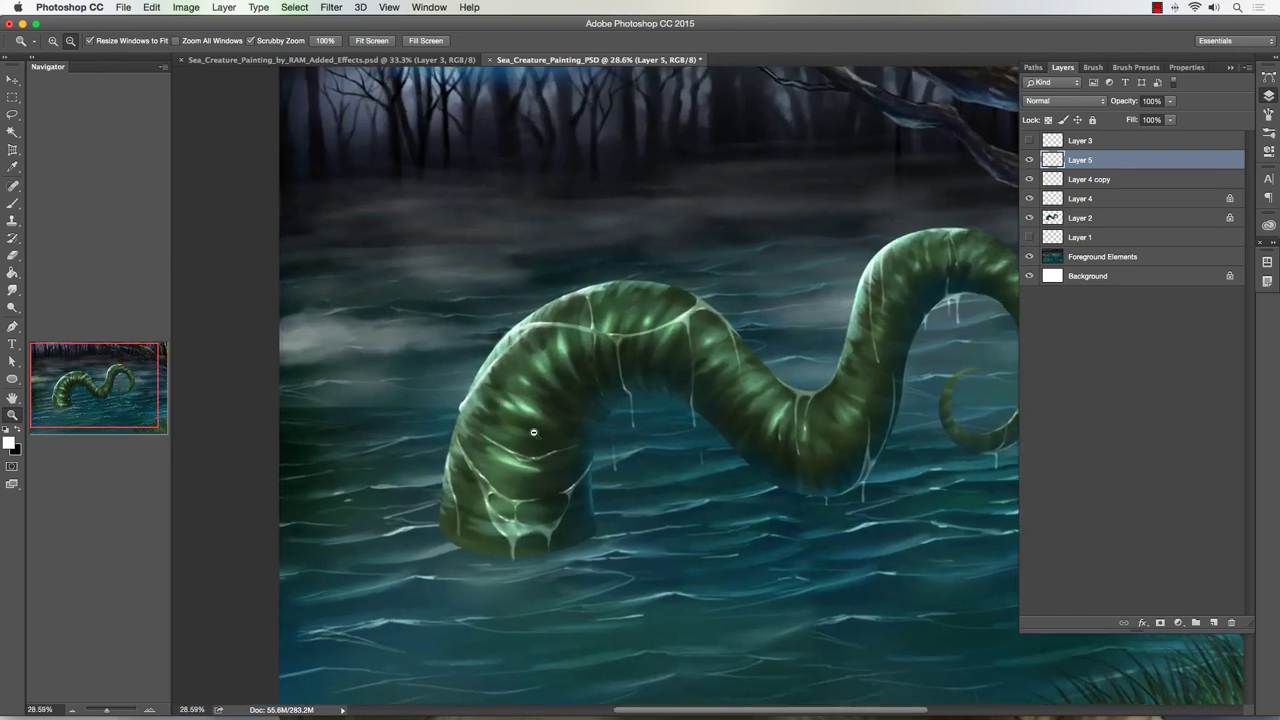
{"action": "left_click_drag", "start_coordinate": [496, 541], "coordinate": [480, 510]}
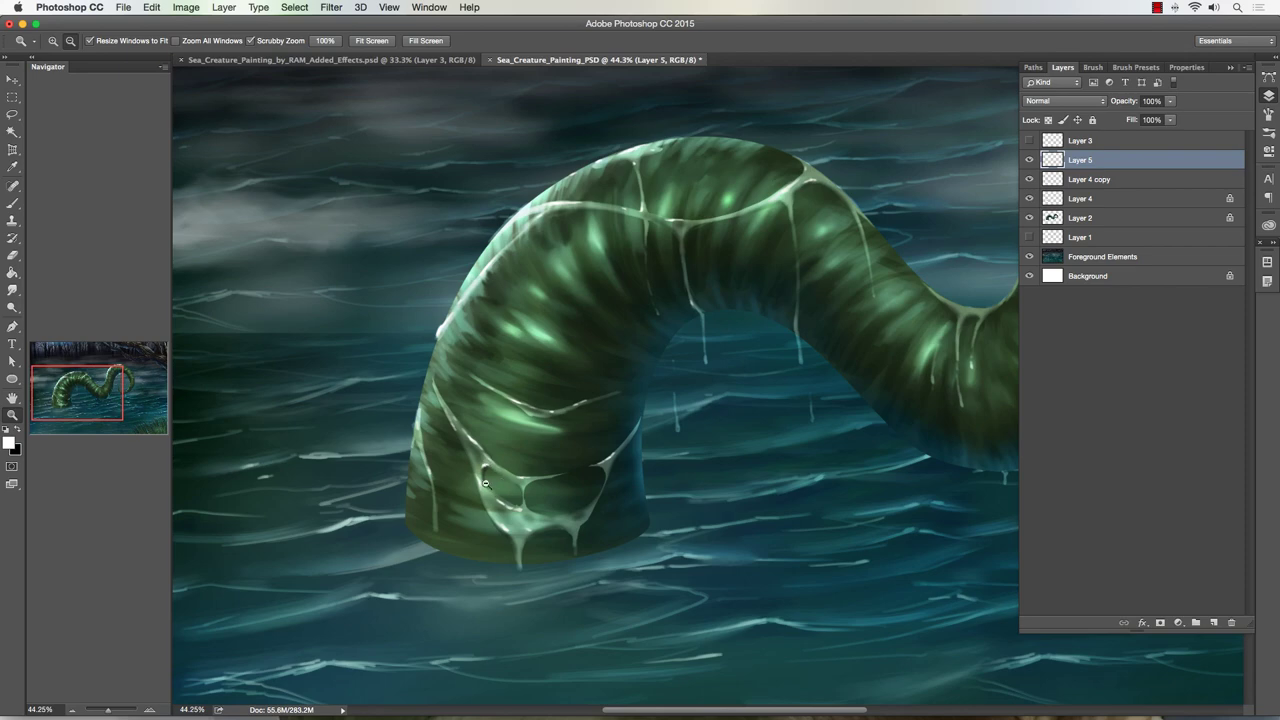
{"action": "left_click", "coordinate": [12, 203]}
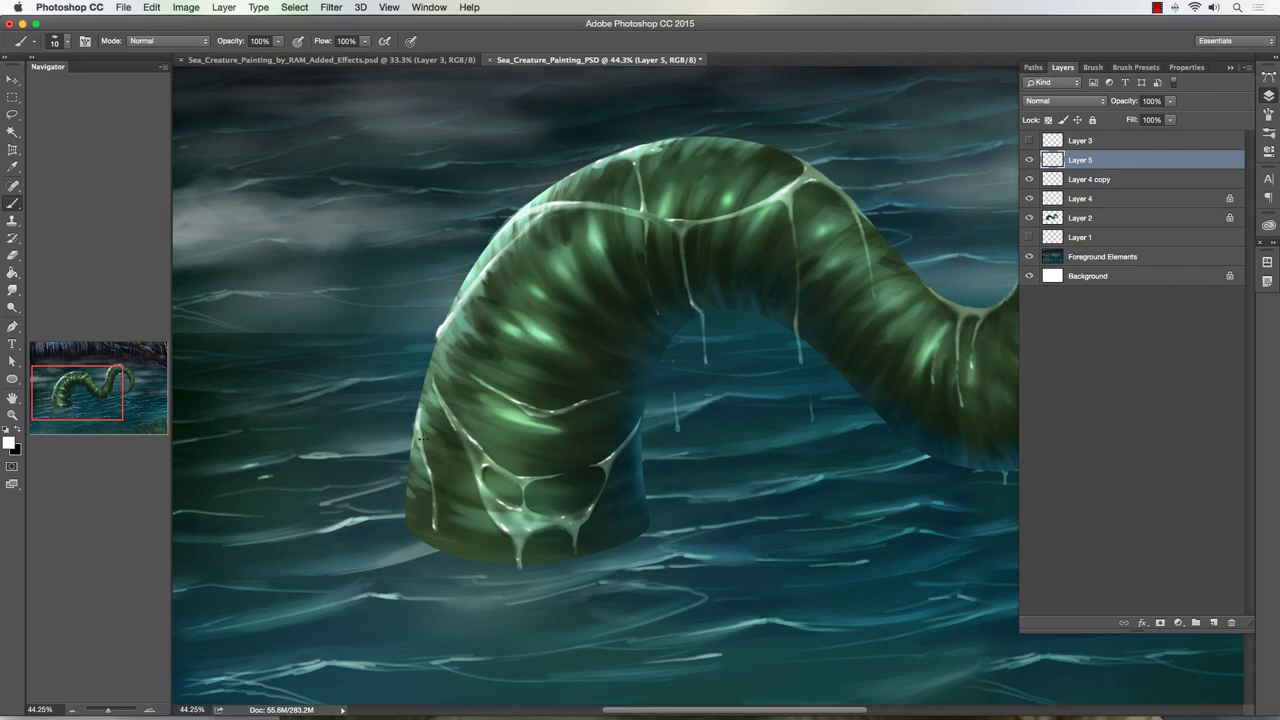
{"action": "scroll", "coordinate": [424, 362], "scroll_direction": "right", "scroll_amount": 10}
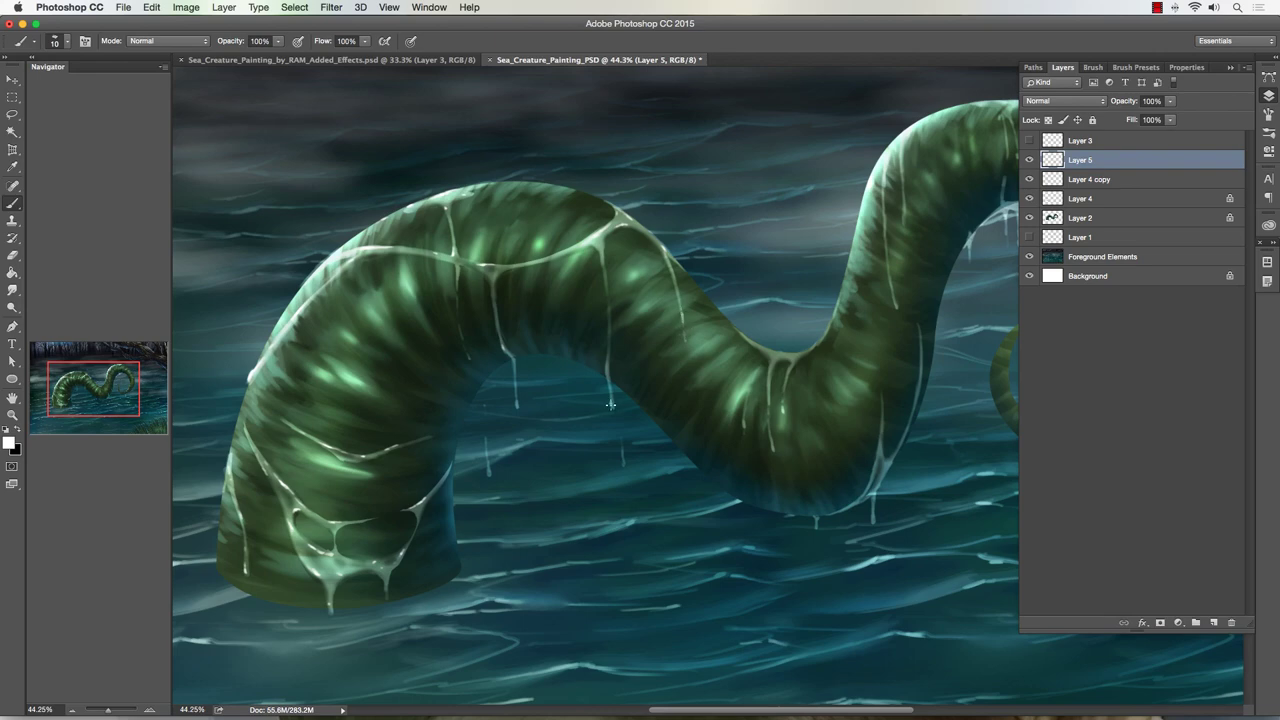
Step: Brighten a white slime drip and add highlights on the upper arch rim and lower arm
{"action": "left_click_drag", "start_coordinate": [610, 404], "coordinate": [608, 385]}
{"action": "left_click", "coordinate": [543, 235]}
{"action": "left_click_drag", "start_coordinate": [498, 185], "coordinate": [508, 182]}
{"action": "left_click_drag", "start_coordinate": [338, 418], "coordinate": [354, 414]}
{"action": "left_click_drag", "start_coordinate": [307, 489], "coordinate": [321, 483]}
Step: Pan to the curled tentacle and dab small highlights on its tip and right edge
{"action": "left_click_drag", "start_coordinate": [563, 509], "coordinate": [325, 597]}
{"action": "left_click_drag", "start_coordinate": [423, 497], "coordinate": [394, 448]}
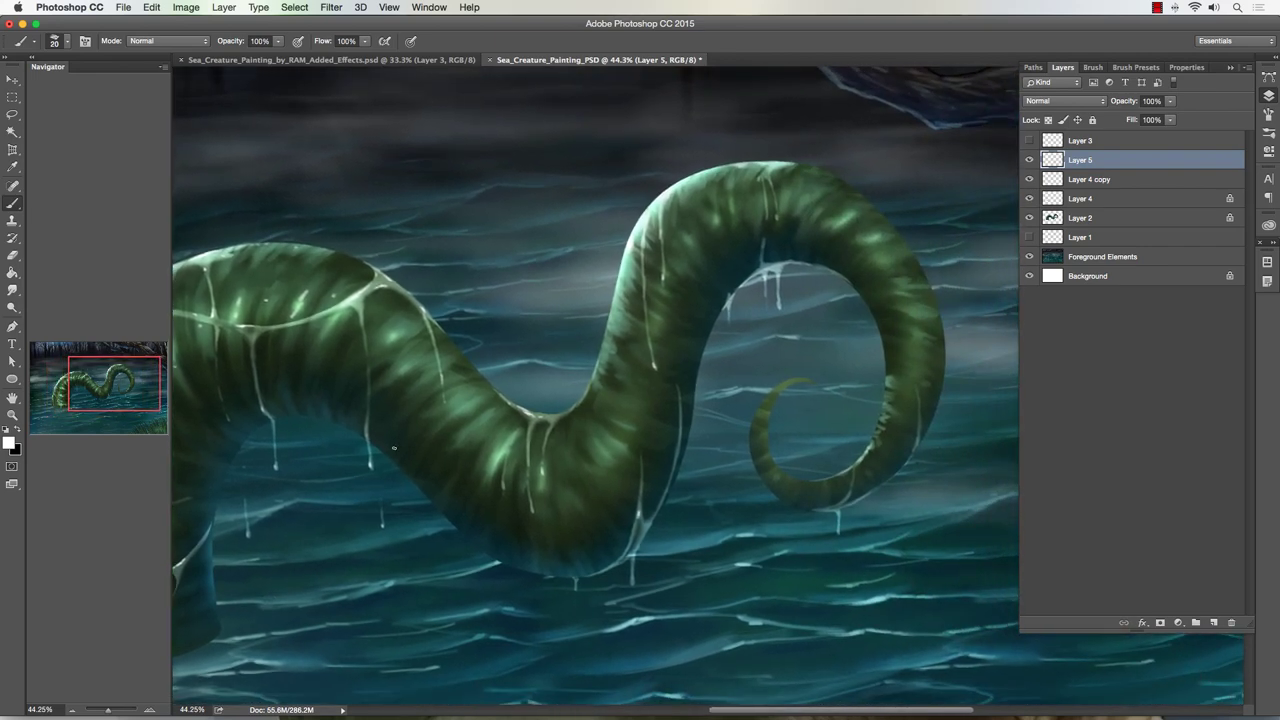
{"action": "key", "text": "bracketleft"}
{"action": "key", "text": "bracketleft"}
{"action": "mouse_move", "coordinate": [759, 414]}
{"action": "left_mouse_down"}
{"action": "mouse_move", "coordinate": [776, 388]}
{"action": "mouse_move", "coordinate": [750, 430]}
{"action": "left_mouse_up"}
{"action": "key", "text": "bracketright"}
{"action": "left_click", "coordinate": [884, 415]}
{"action": "left_click", "coordinate": [890, 382]}
{"action": "key", "text": "bracketright"}
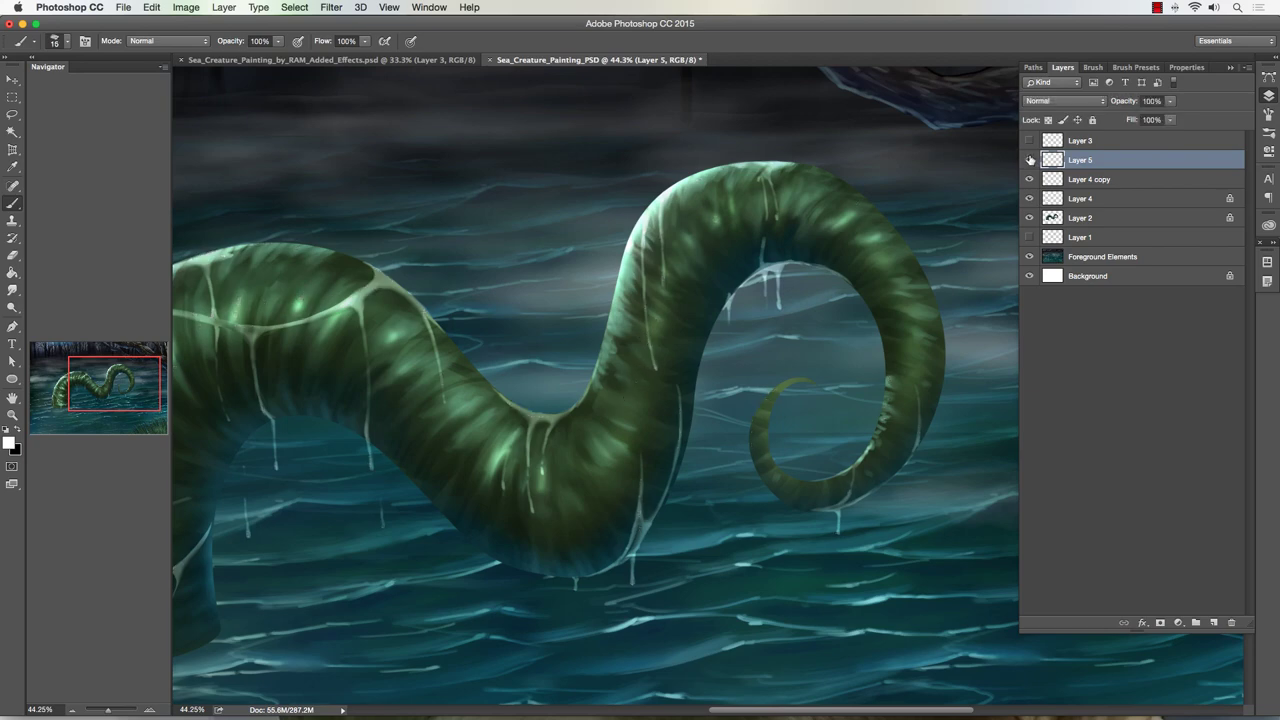
Step: Compare by toggling Layer 5, then dab highlights down the tentacle's upper right
{"action": "left_click", "coordinate": [1030, 160]}
{"action": "left_click", "coordinate": [1030, 160]}
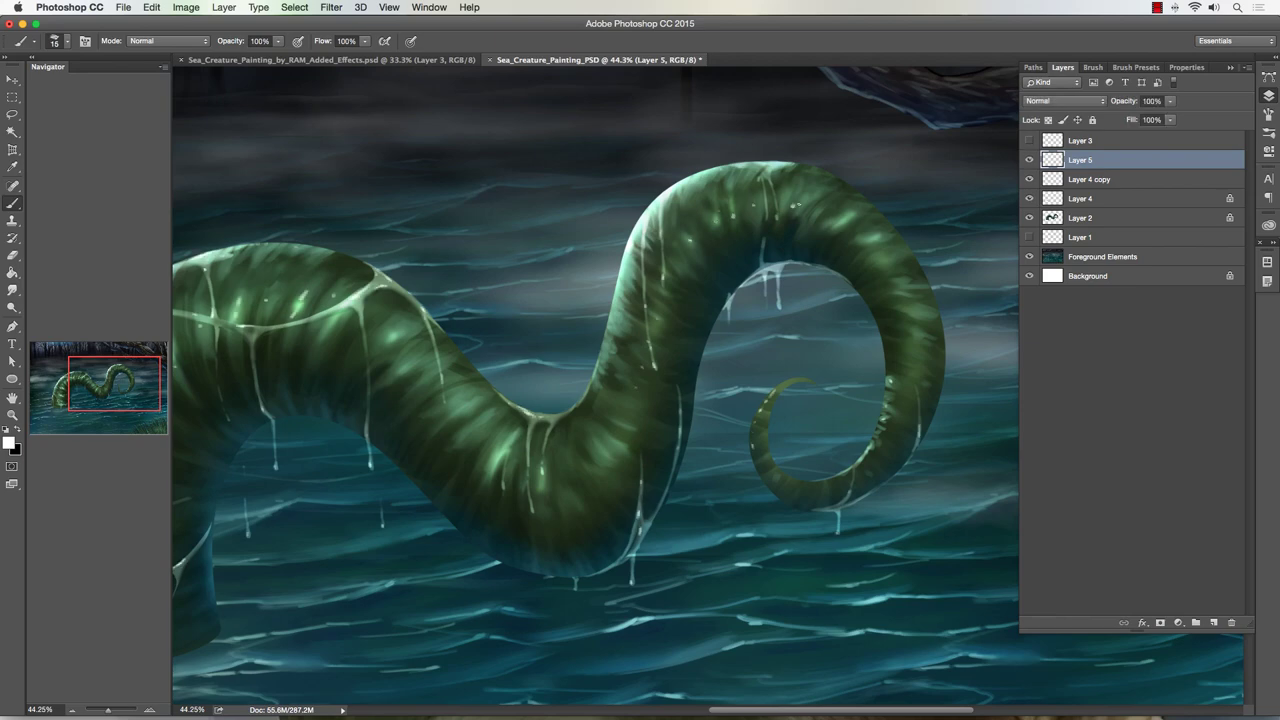
{"action": "left_click", "coordinate": [842, 223]}
{"action": "left_click", "coordinate": [864, 236]}
{"action": "left_click", "coordinate": [879, 257]}
{"action": "left_click", "coordinate": [616, 426]}
Step: Zoom out to the whole painting, then zoom slightly in on the serpent's middle
{"action": "left_click", "coordinate": [12, 414]}
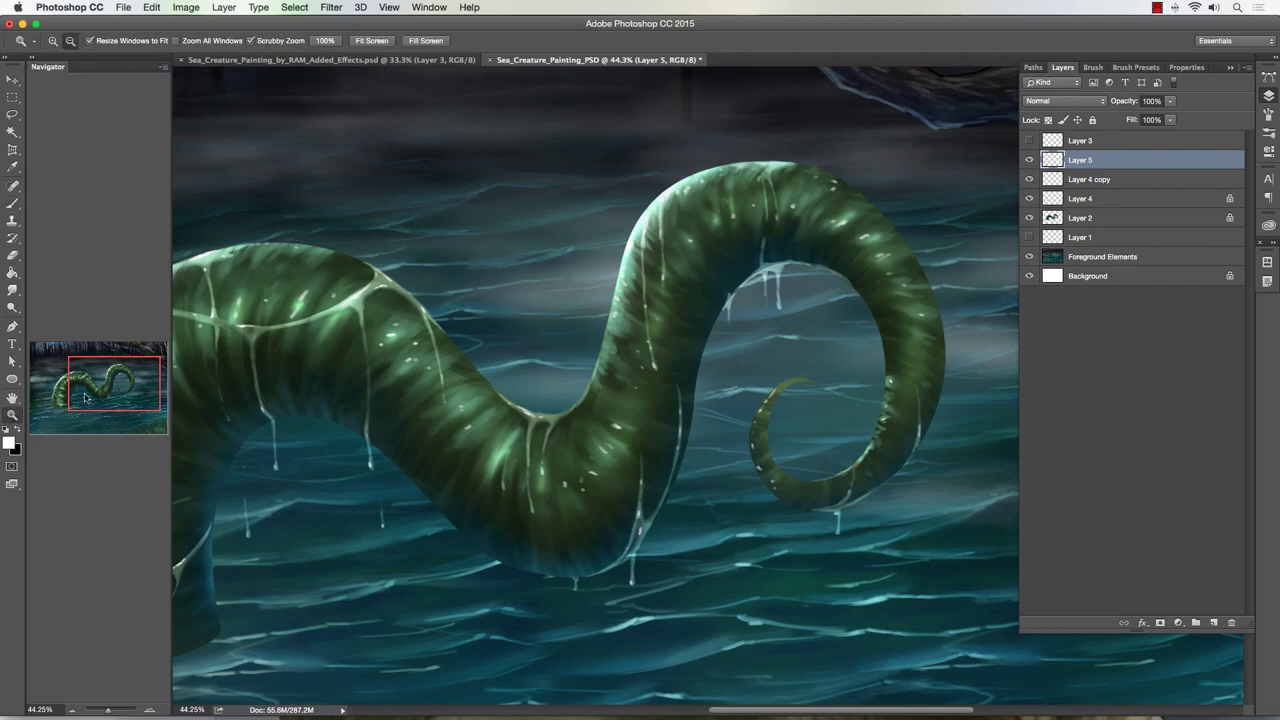
{"action": "left_click", "coordinate": [296, 415], "text": "alt"}
{"action": "left_click_drag", "start_coordinate": [708, 378], "coordinate": [742, 376]}
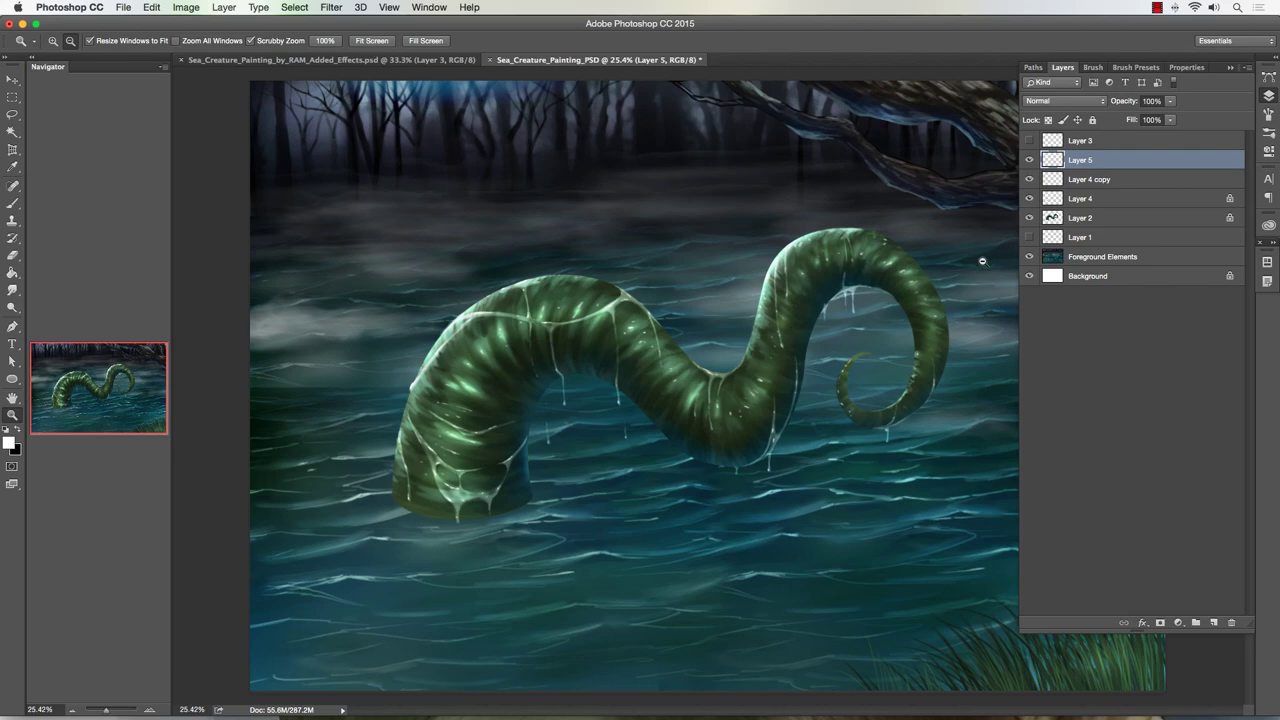
Step: Duplicate Layer 5, Layer 4 copy, Layer 4 and Layer 2 and merge them into Layer 5 copy
{"action": "left_click", "coordinate": [1090, 218], "text": "shift"}
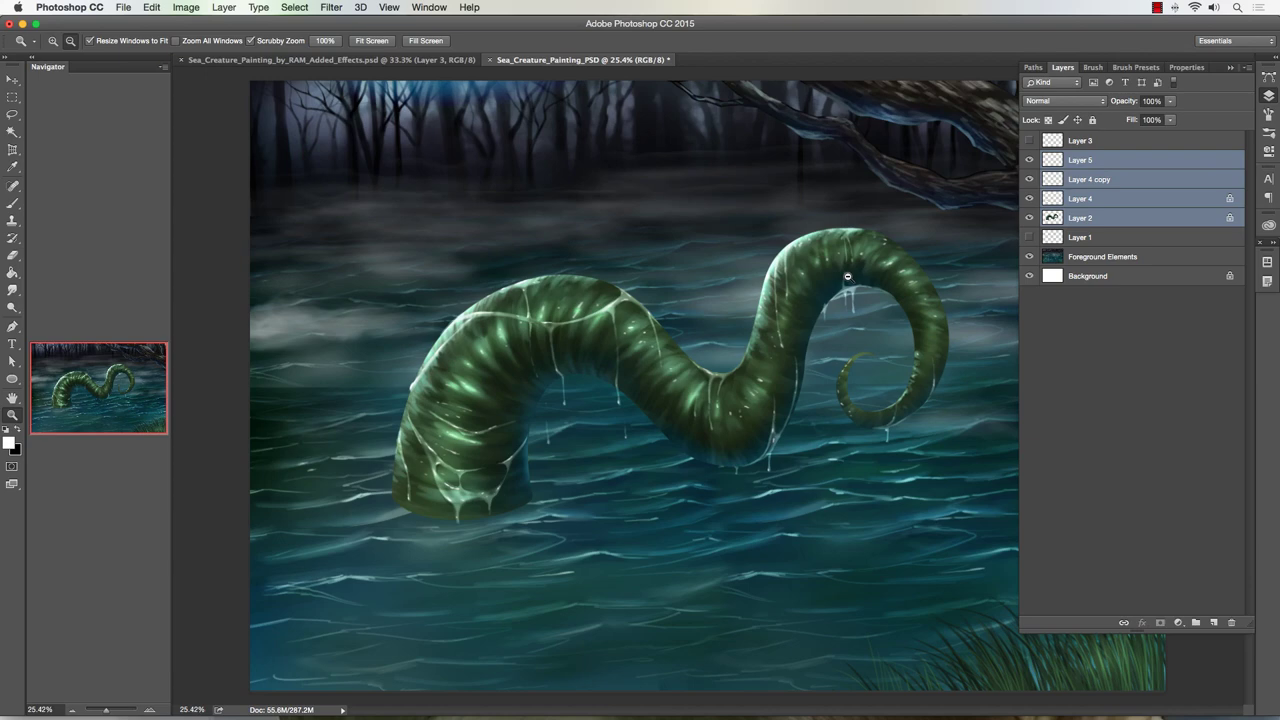
{"action": "key", "text": "super+j"}
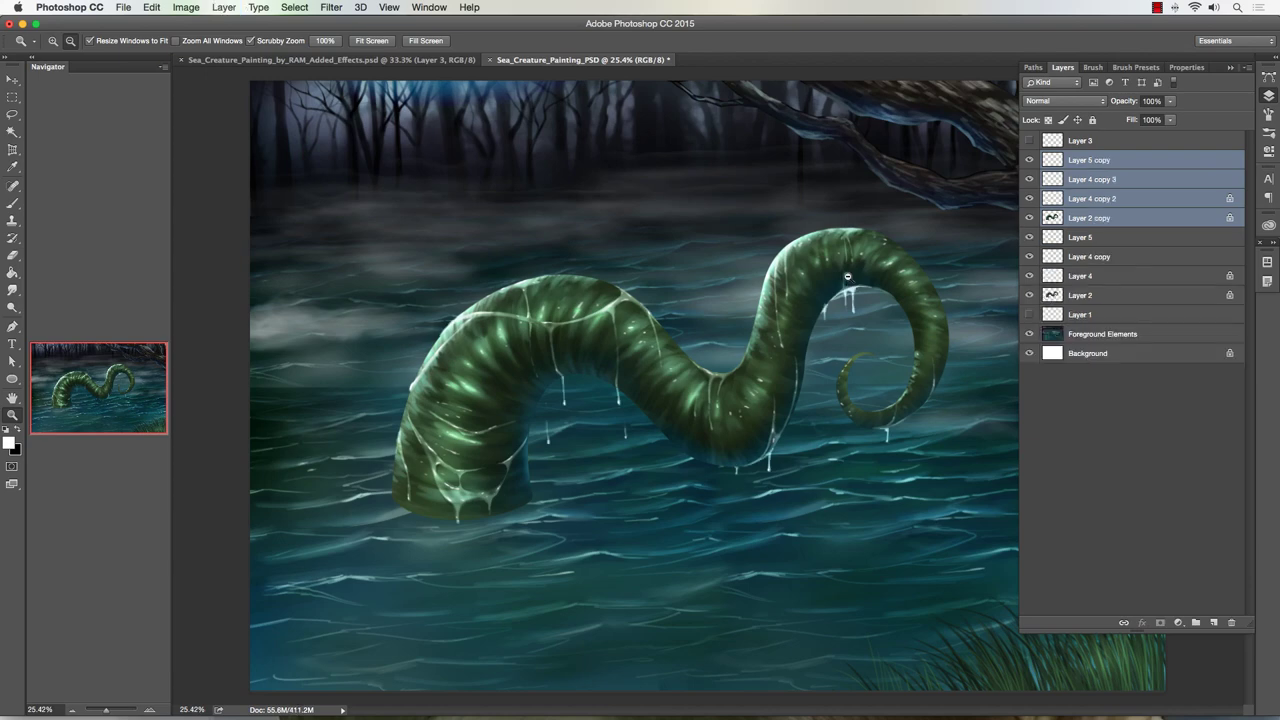
{"action": "key", "text": "super+e"}
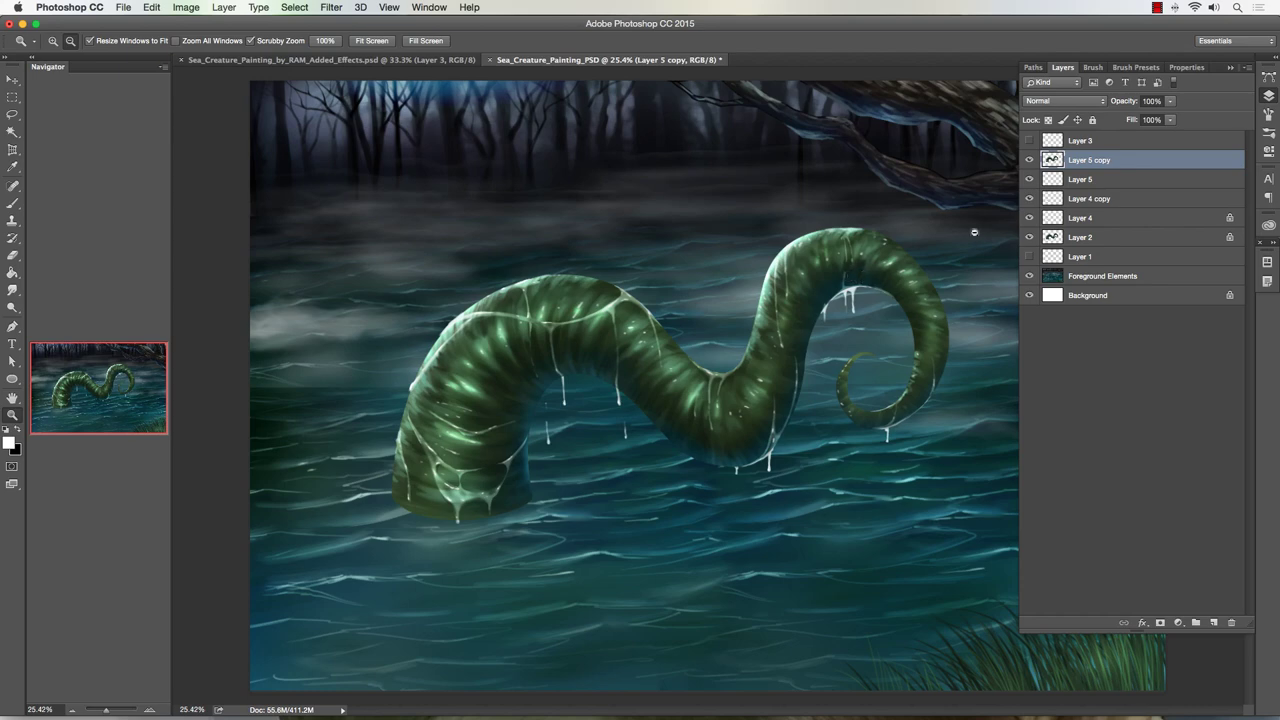
Step: Hide the four original serpent layers, keeping the merged Layer 5 copy visible, and pick the Brush
{"action": "left_click", "coordinate": [1029, 179]}
{"action": "left_click", "coordinate": [1029, 198]}
{"action": "left_click", "coordinate": [1029, 217]}
{"action": "left_click", "coordinate": [1029, 237]}
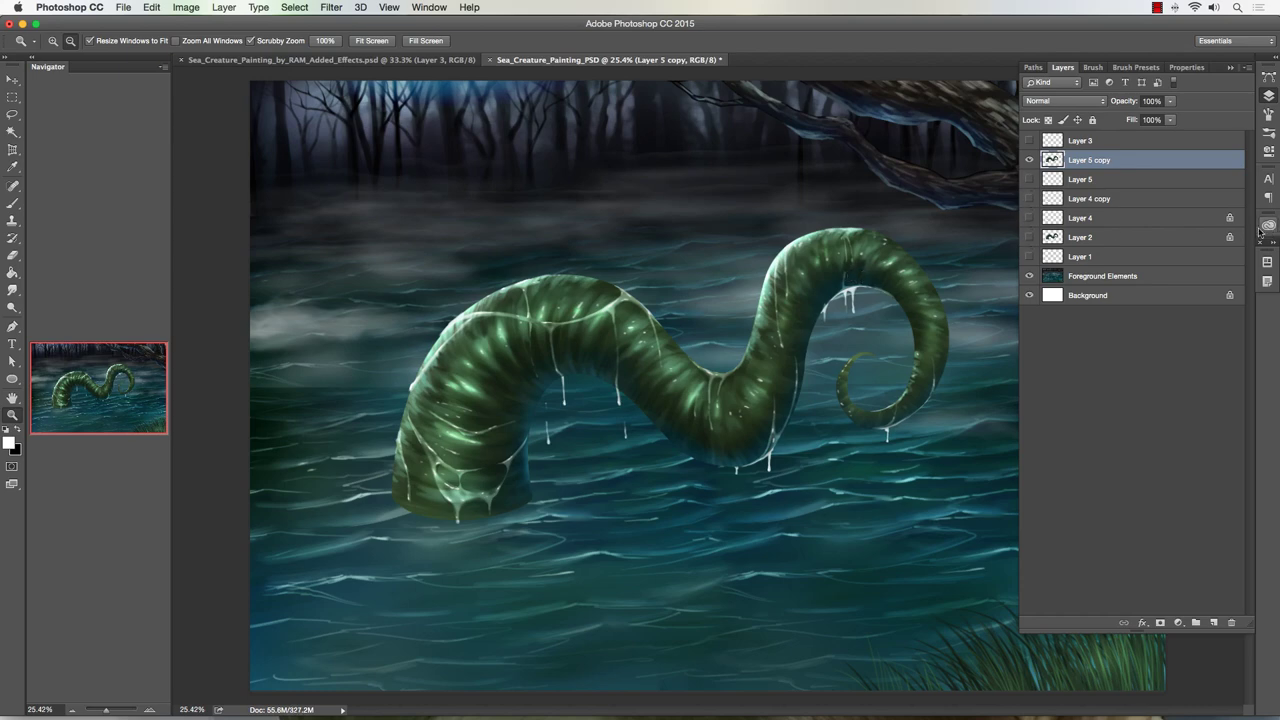
{"action": "left_click", "coordinate": [1029, 160]}
{"action": "left_click", "coordinate": [1029, 160]}
{"action": "left_click", "coordinate": [12, 203]}
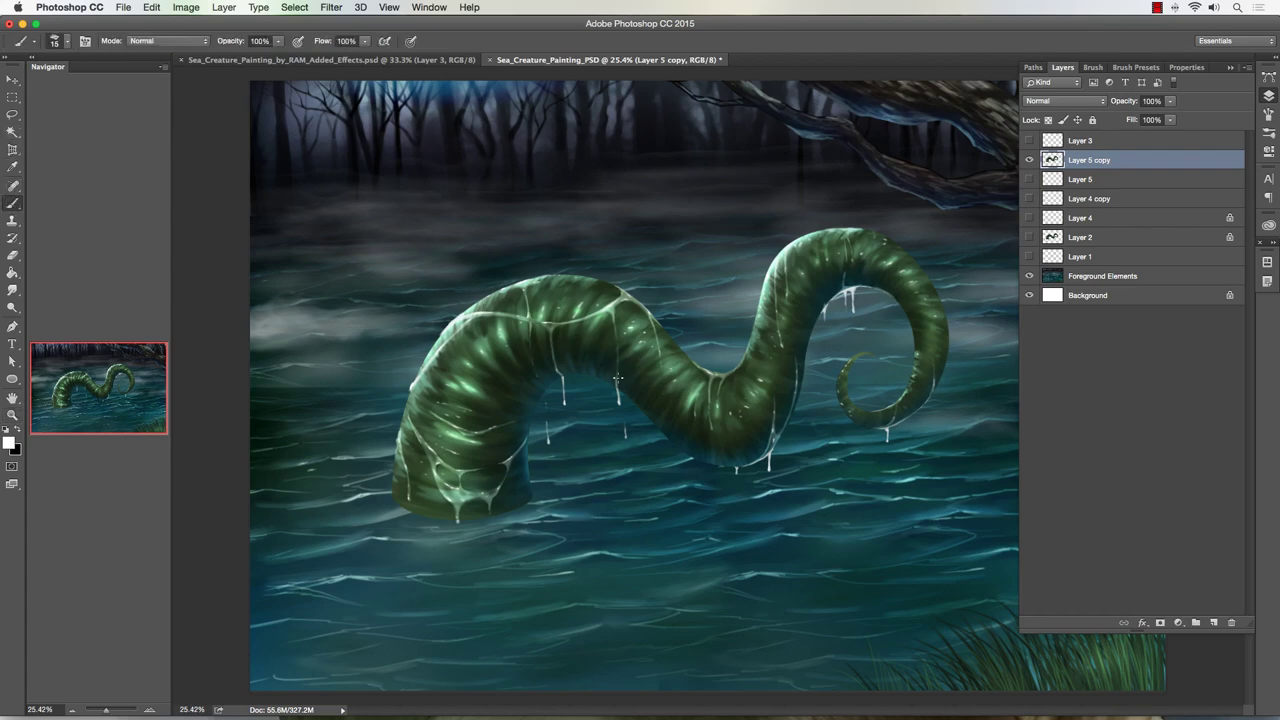
Step: Set the foreground colour to a pale yellow
{"action": "left_click", "coordinate": [10, 442]}
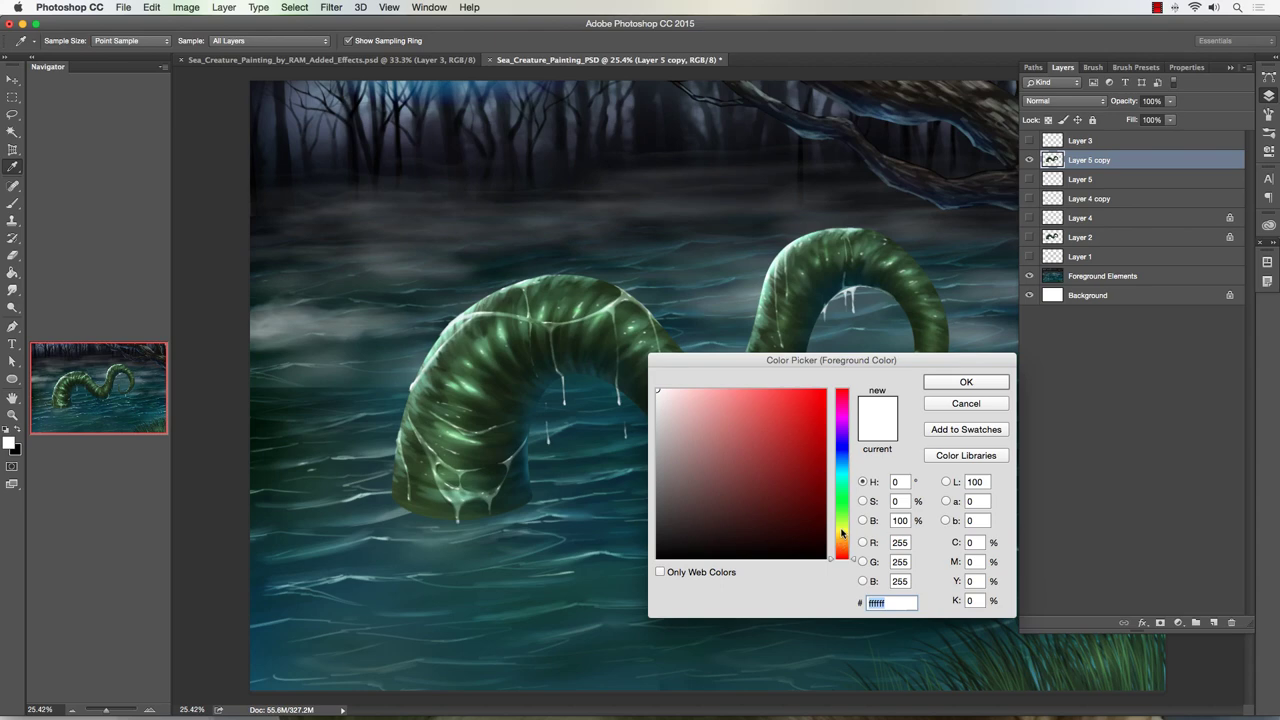
{"action": "left_click_drag", "start_coordinate": [840, 530], "coordinate": [840, 532]}
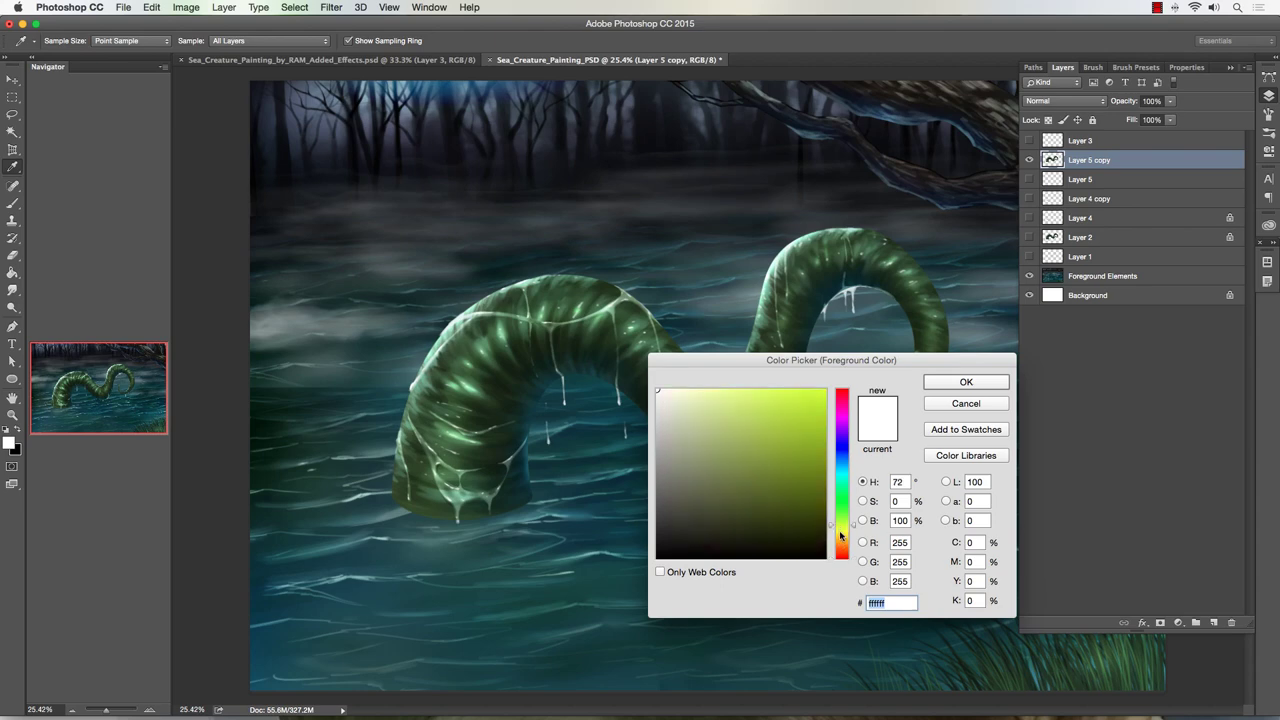
{"action": "left_click", "coordinate": [752, 400]}
{"action": "left_click", "coordinate": [931, 381]}
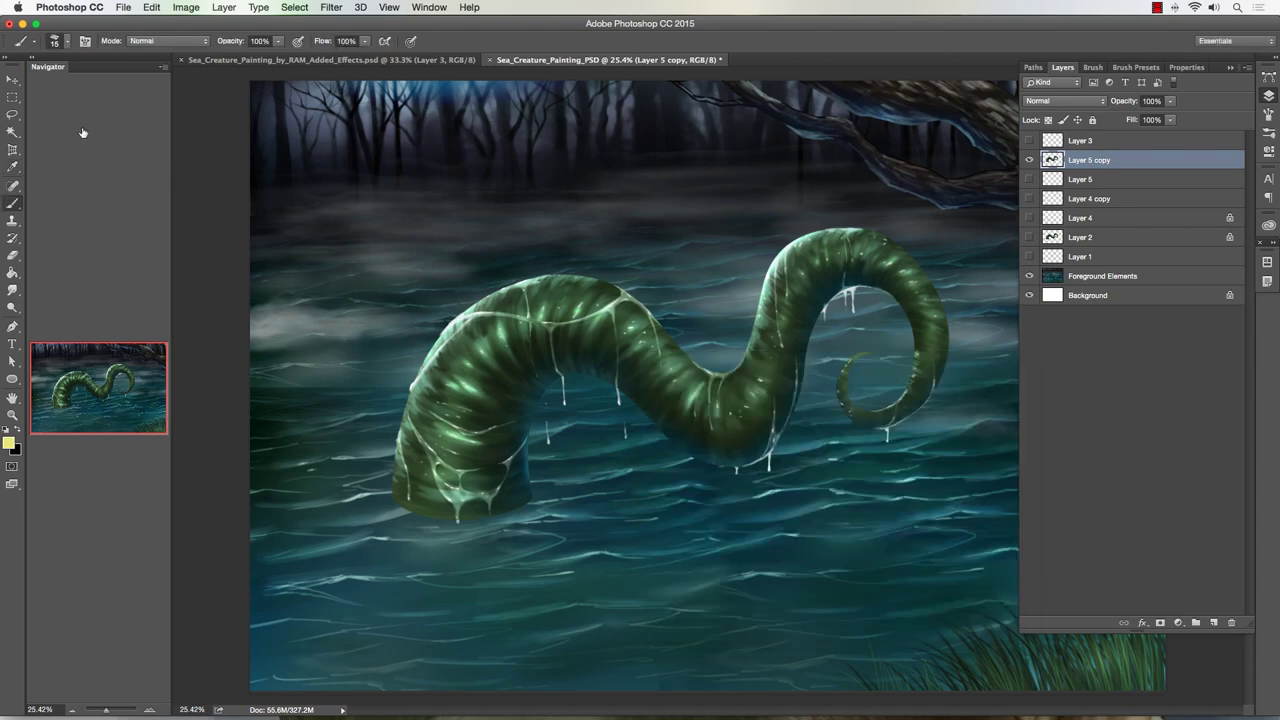
Step: Set up the Soft Shadow Brush preset in Overlay mode at 28% opacity
{"action": "left_click", "coordinate": [67, 44]}
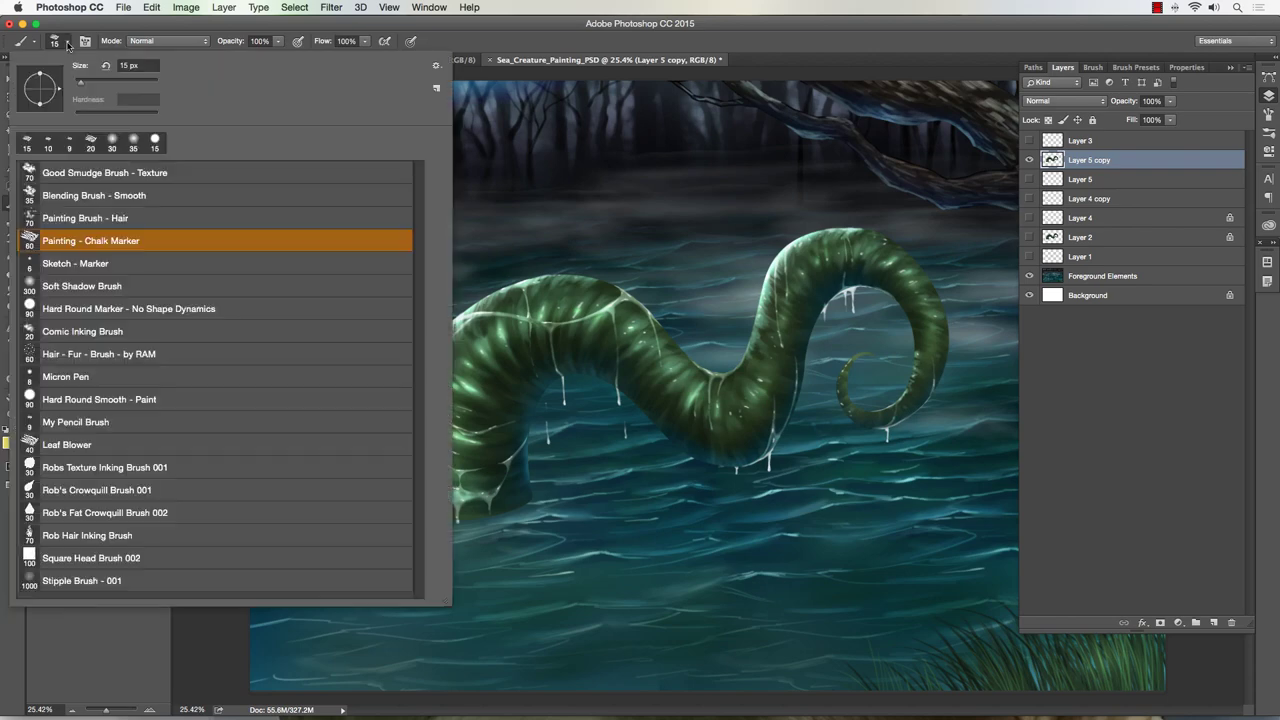
{"action": "left_click", "coordinate": [85, 288]}
{"action": "left_click", "coordinate": [468, 44]}
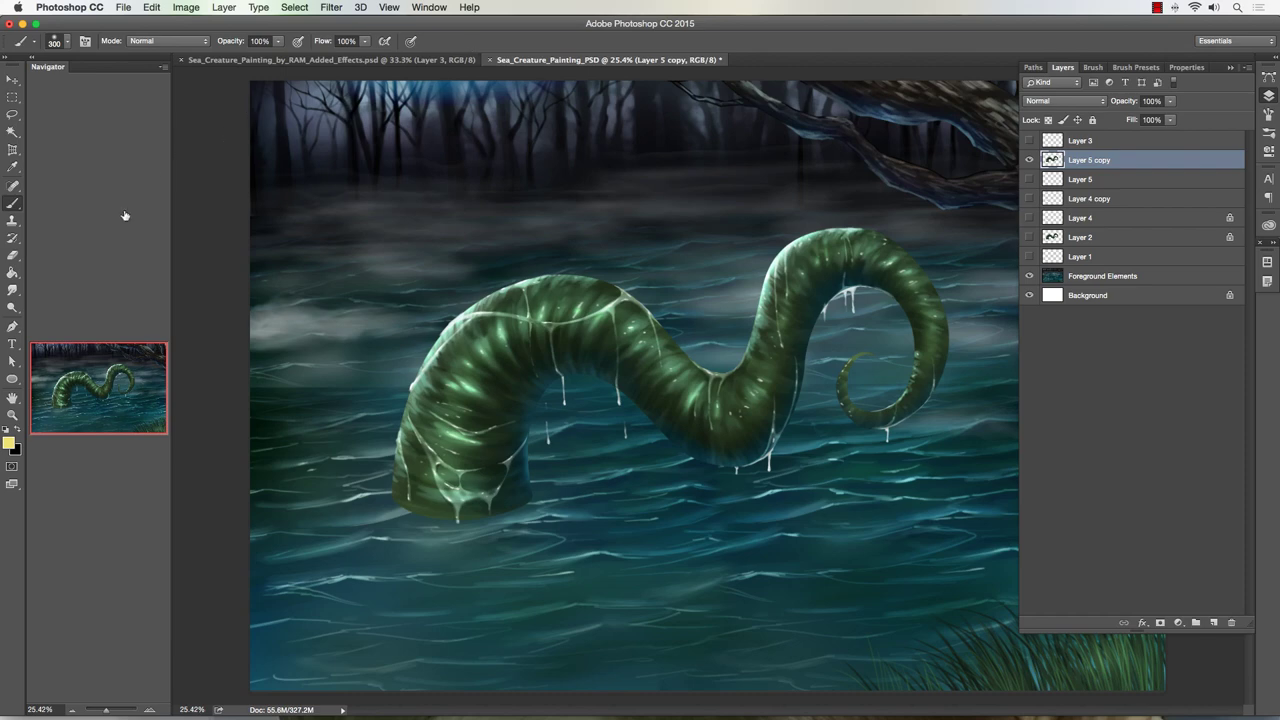
{"action": "left_click", "coordinate": [156, 40]}
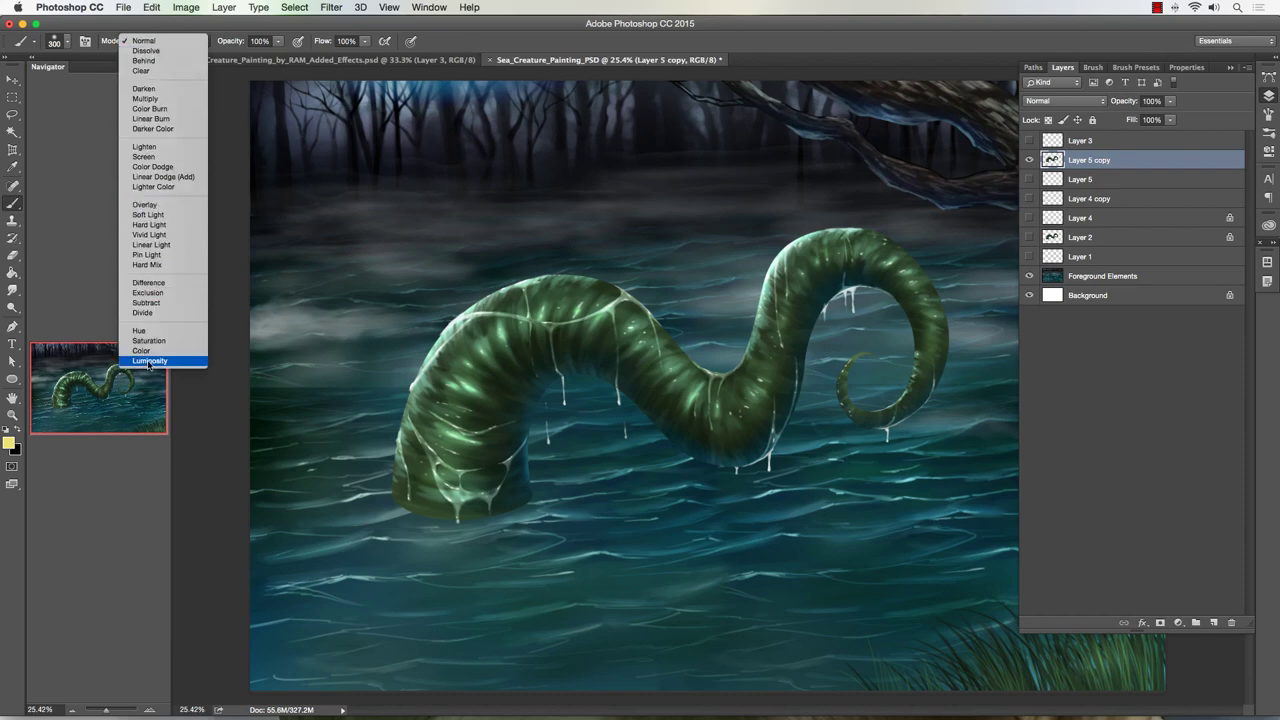
{"action": "left_click", "coordinate": [145, 205]}
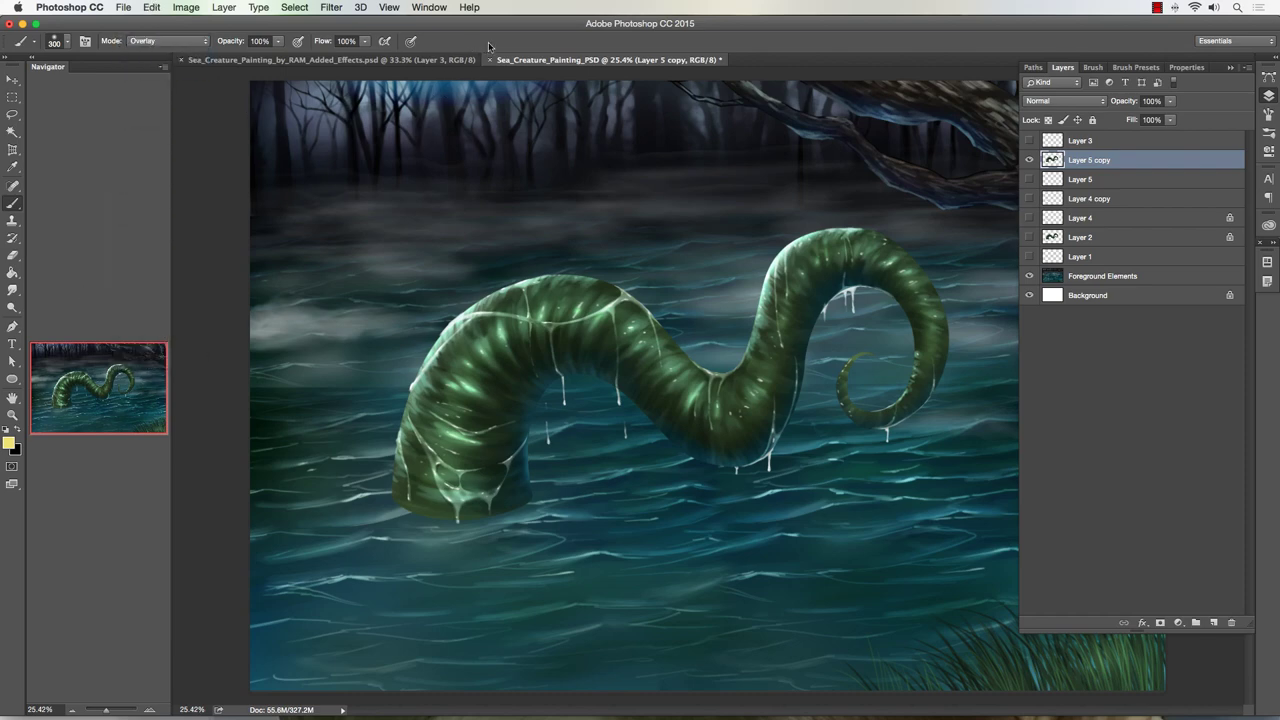
{"action": "key", "text": "]"}
{"action": "key", "text": "]"}
{"action": "key", "text": "]"}
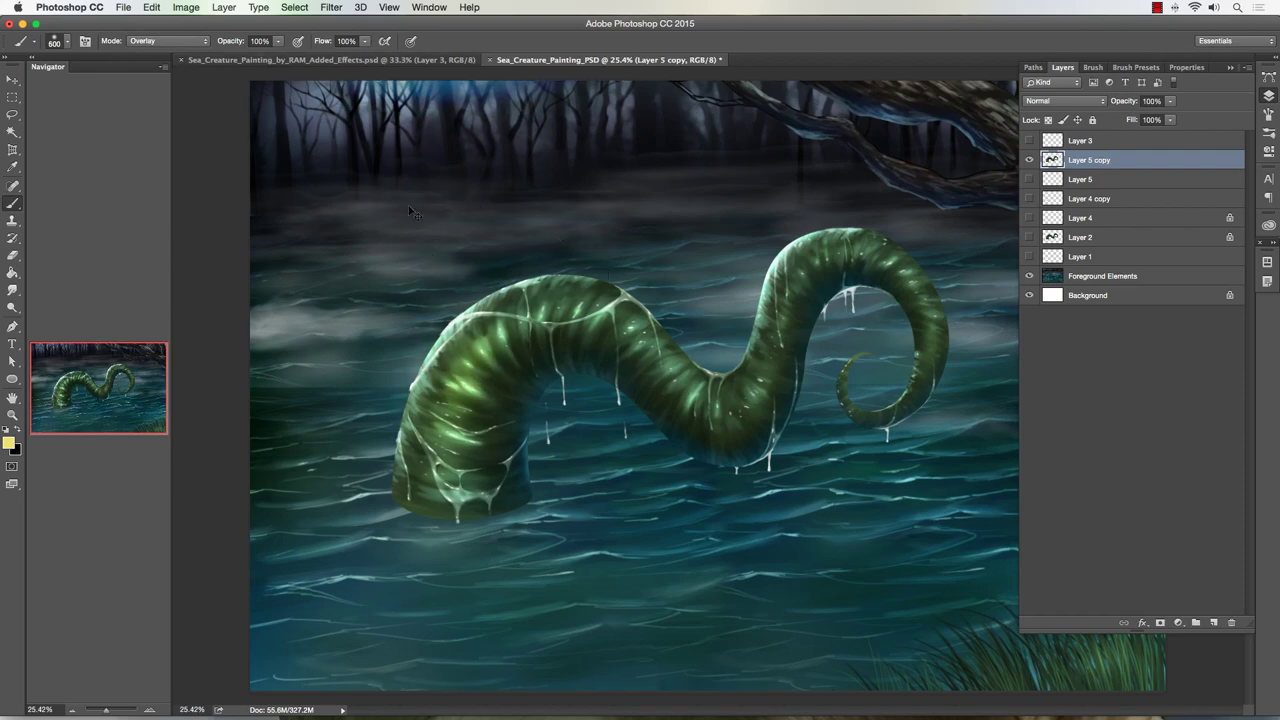
{"action": "key", "text": "ctrl+z"}
{"action": "left_click", "coordinate": [276, 41]}
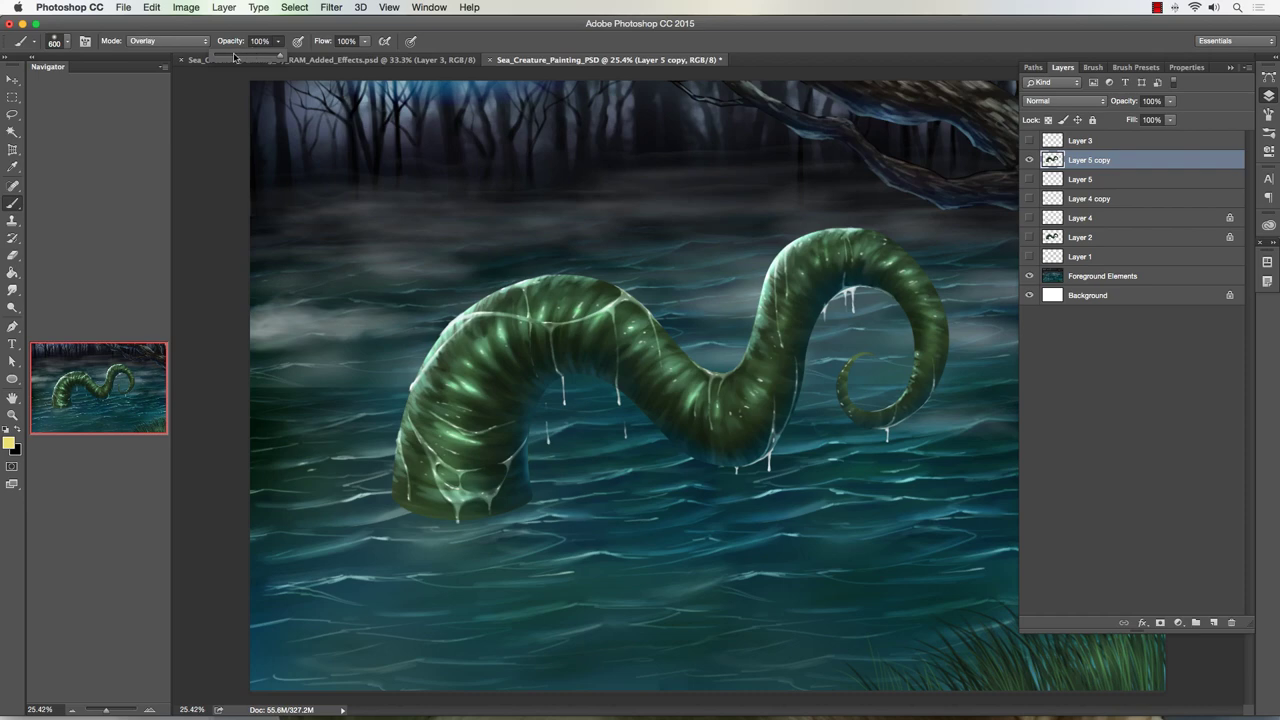
{"action": "left_click", "coordinate": [452, 432]}
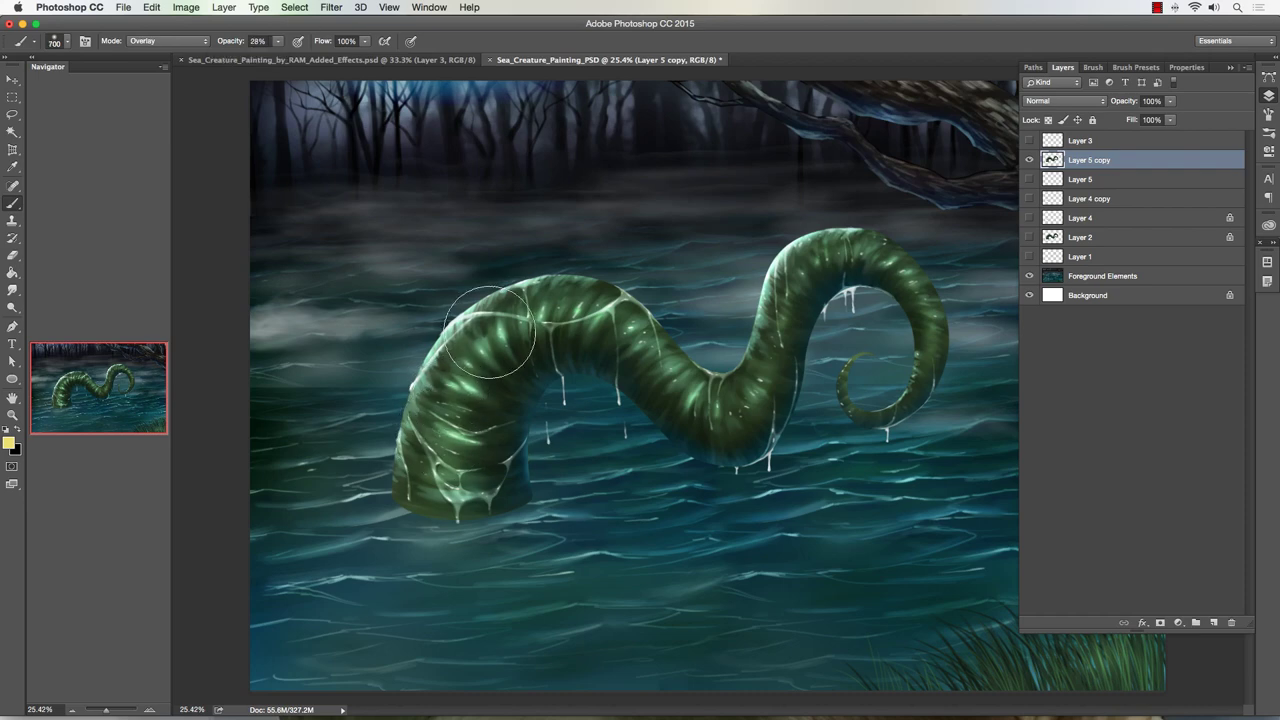
Step: Shrink the brush to 300 and softly brighten the top of the right arch
{"action": "key", "text": "bracketleft"}
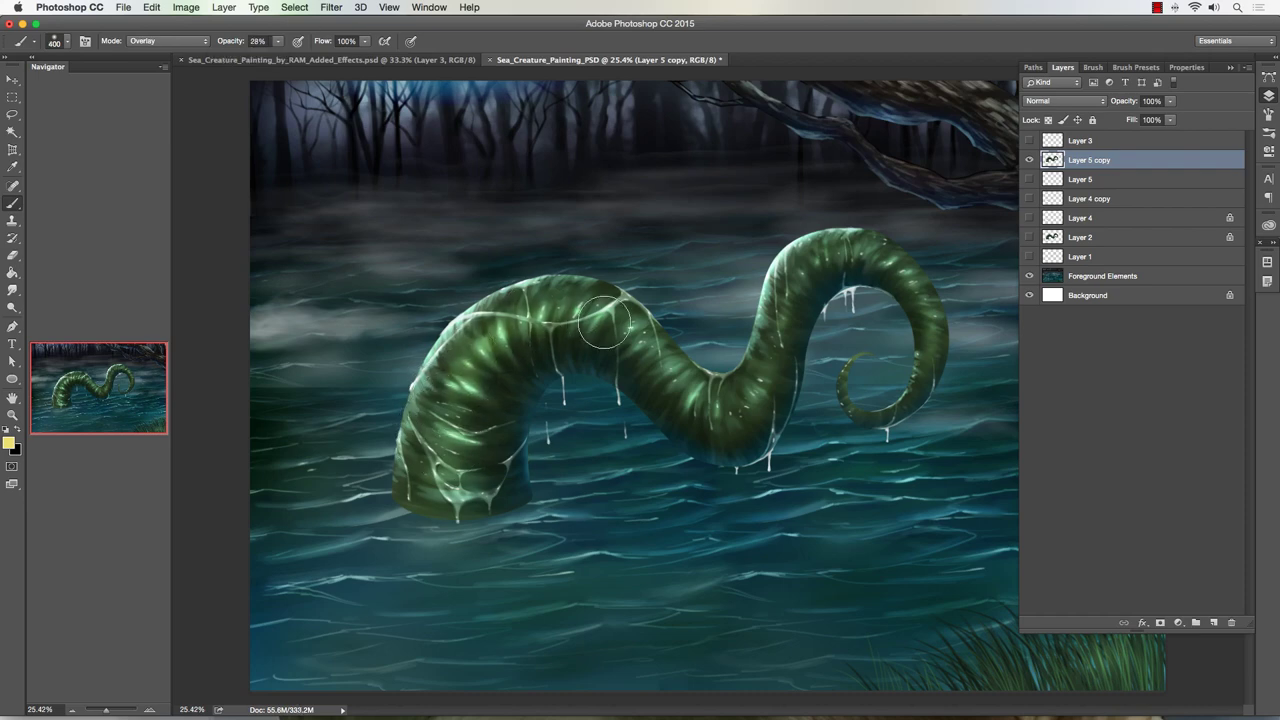
{"action": "key", "text": "bracketleft"}
{"action": "mouse_move", "coordinate": [777, 325]}
{"action": "left_mouse_down"}
{"action": "mouse_move", "coordinate": [802, 270]}
{"action": "mouse_move", "coordinate": [854, 258]}
{"action": "mouse_move", "coordinate": [862, 243]}
{"action": "mouse_move", "coordinate": [921, 300]}
{"action": "left_mouse_up"}
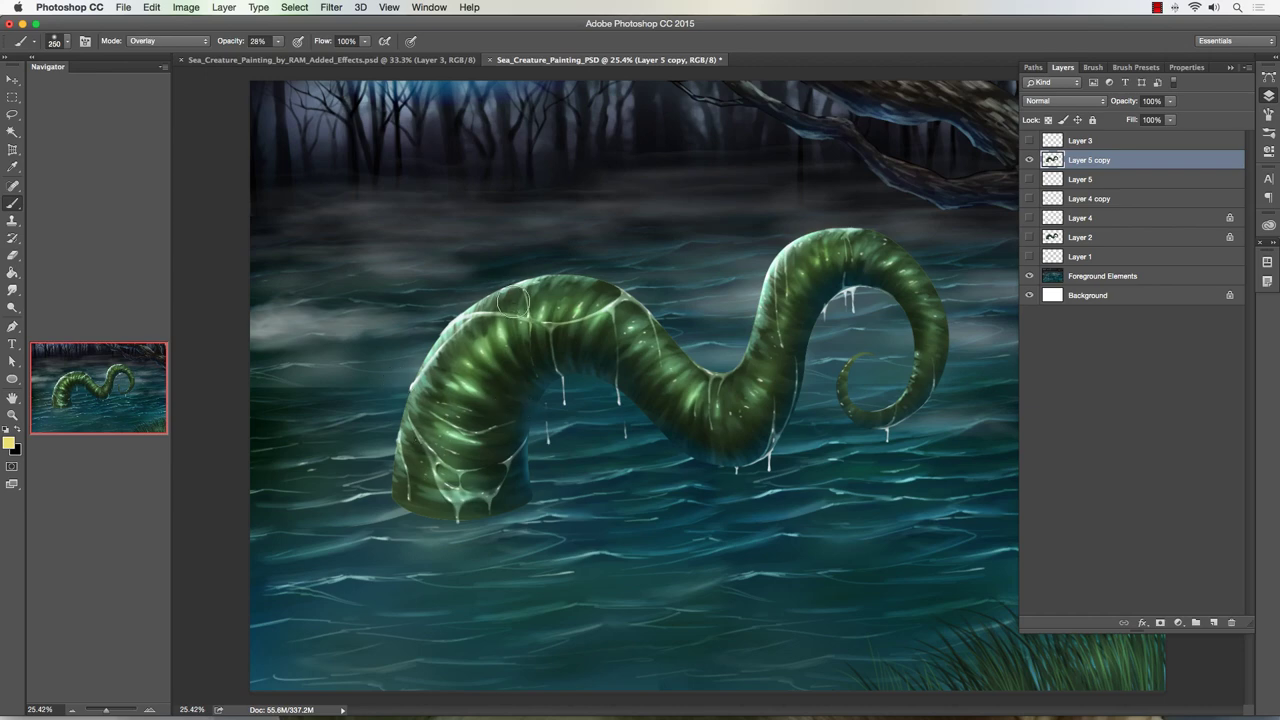
{"action": "key", "text": "bracketleft"}
Step: Switch to a light blue Color Dodge brush, dodge the upper-left body, then undo the too-bright strokes
{"action": "left_click", "coordinate": [9, 441]}
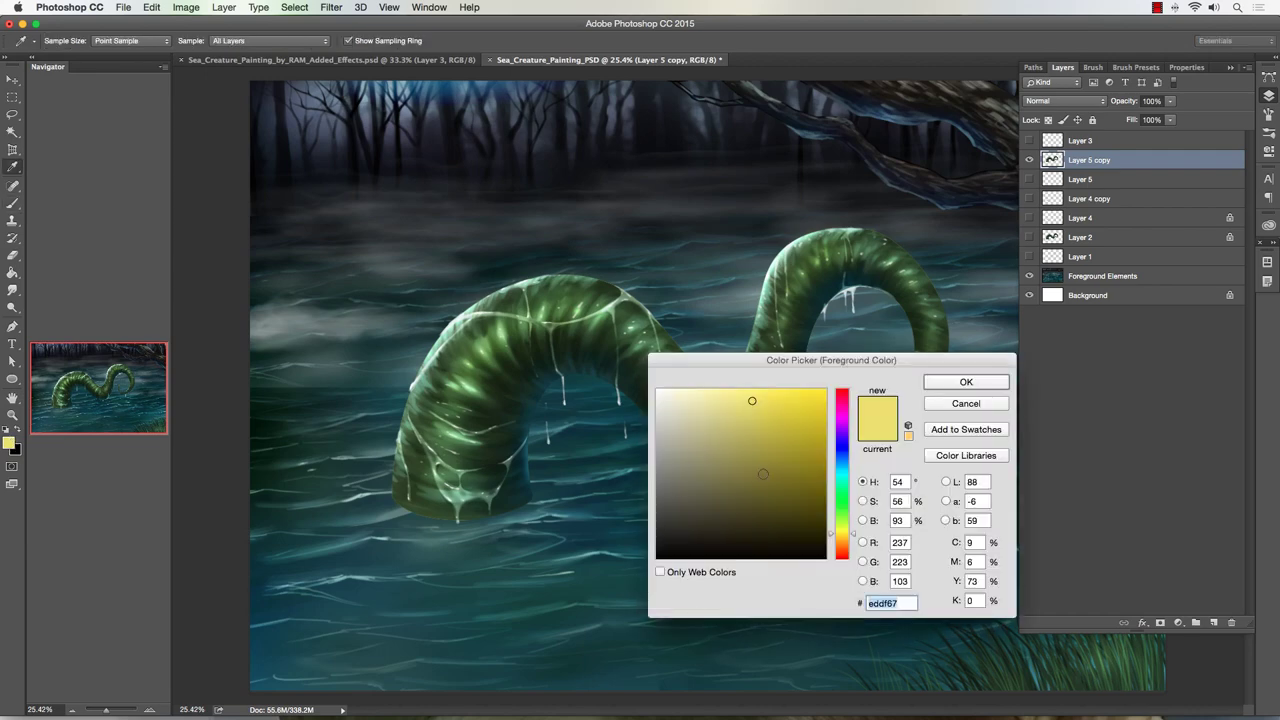
{"action": "left_click", "coordinate": [839, 459]}
{"action": "left_click_drag", "start_coordinate": [768, 416], "coordinate": [742, 406]}
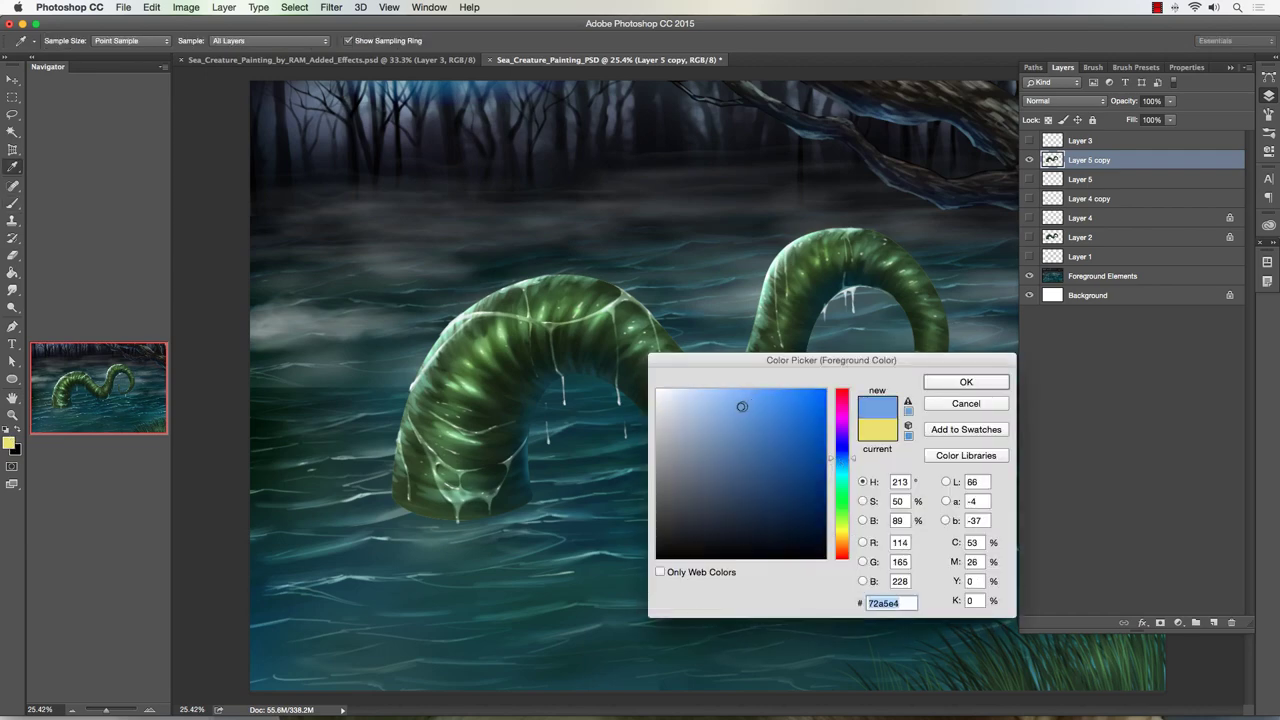
{"action": "left_click", "coordinate": [939, 383]}
{"action": "left_click", "coordinate": [132, 41]}
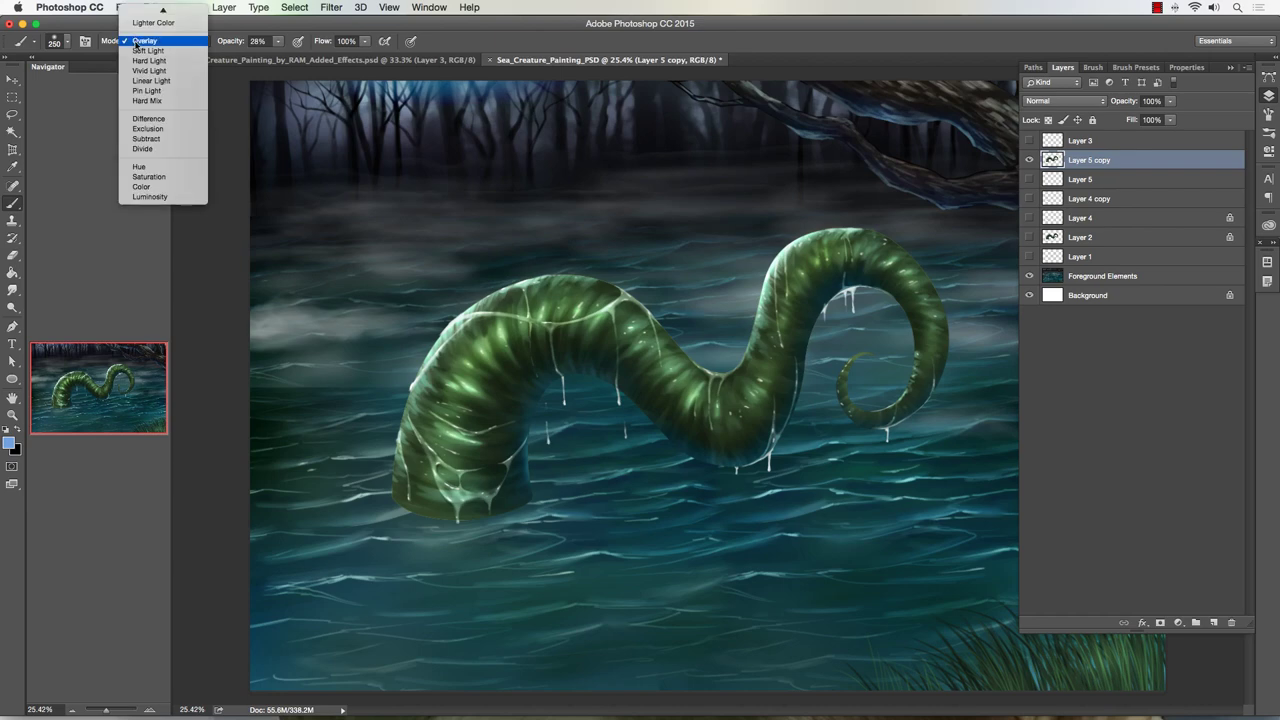
{"action": "left_click", "coordinate": [152, 74]}
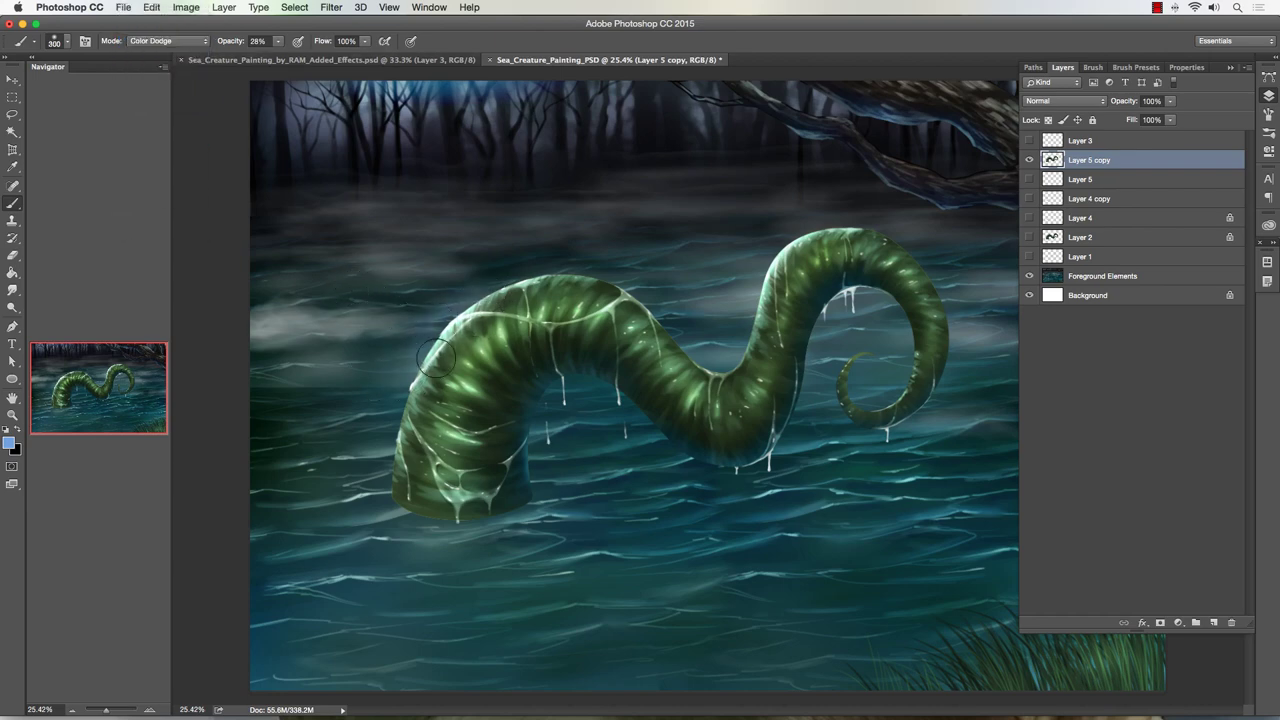
{"action": "left_click_drag", "start_coordinate": [512, 318], "coordinate": [426, 441]}
{"action": "left_click_drag", "start_coordinate": [506, 335], "coordinate": [436, 483]}
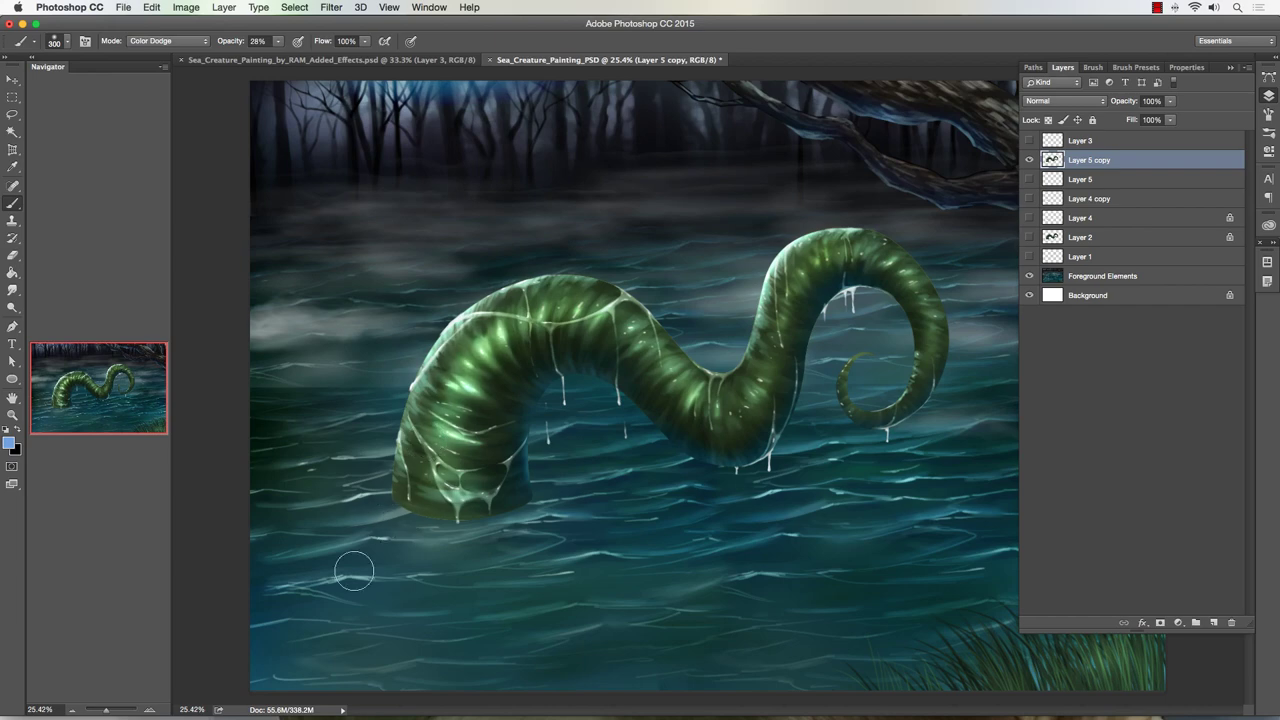
{"action": "key", "text": "super+alt+z"}
{"action": "key", "text": "super+alt+z"}
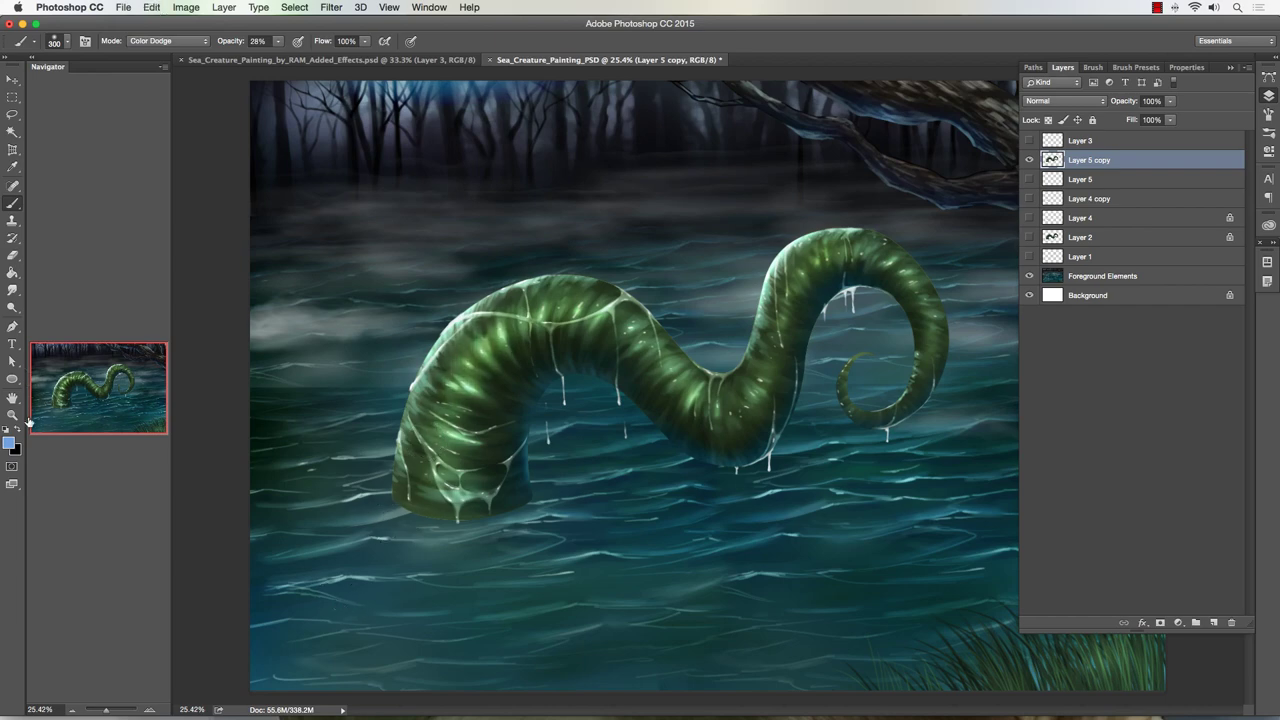
Step: Try darker then lighter blue, brush shine onto the left arch, and undo that stroke
{"action": "left_click", "coordinate": [10, 444]}
{"action": "left_click", "coordinate": [777, 480]}
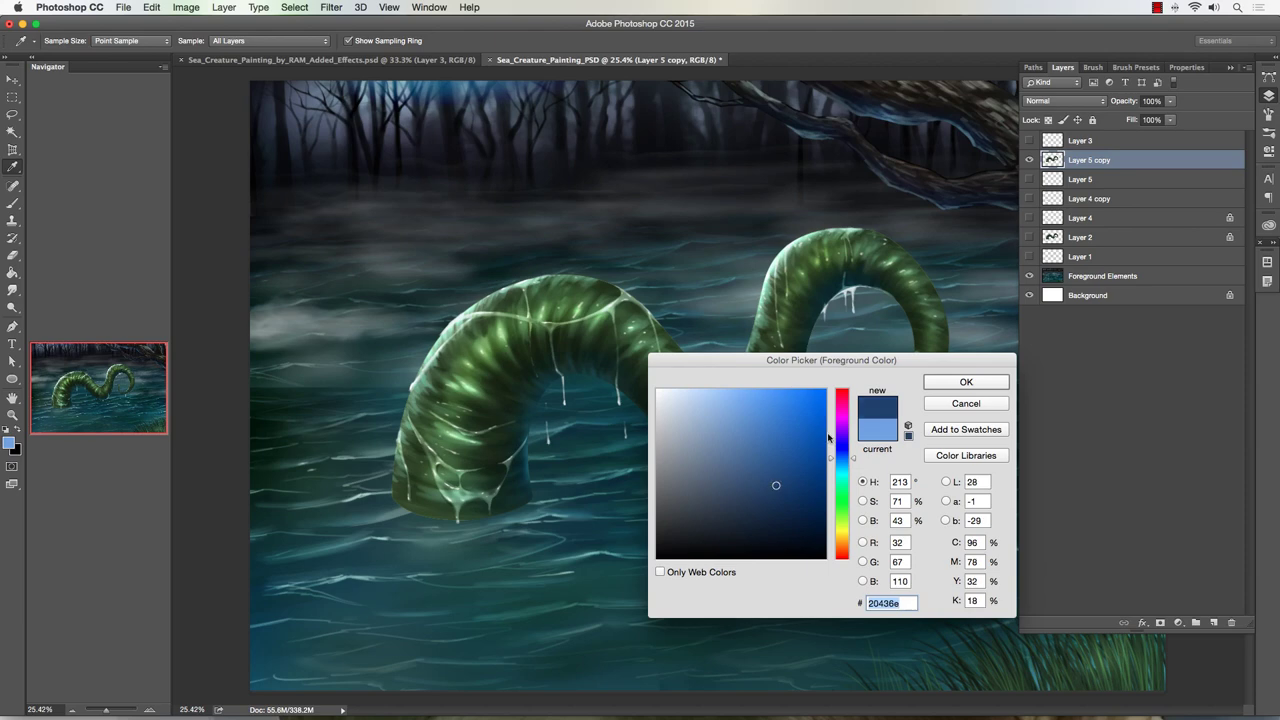
{"action": "left_click", "coordinate": [944, 384]}
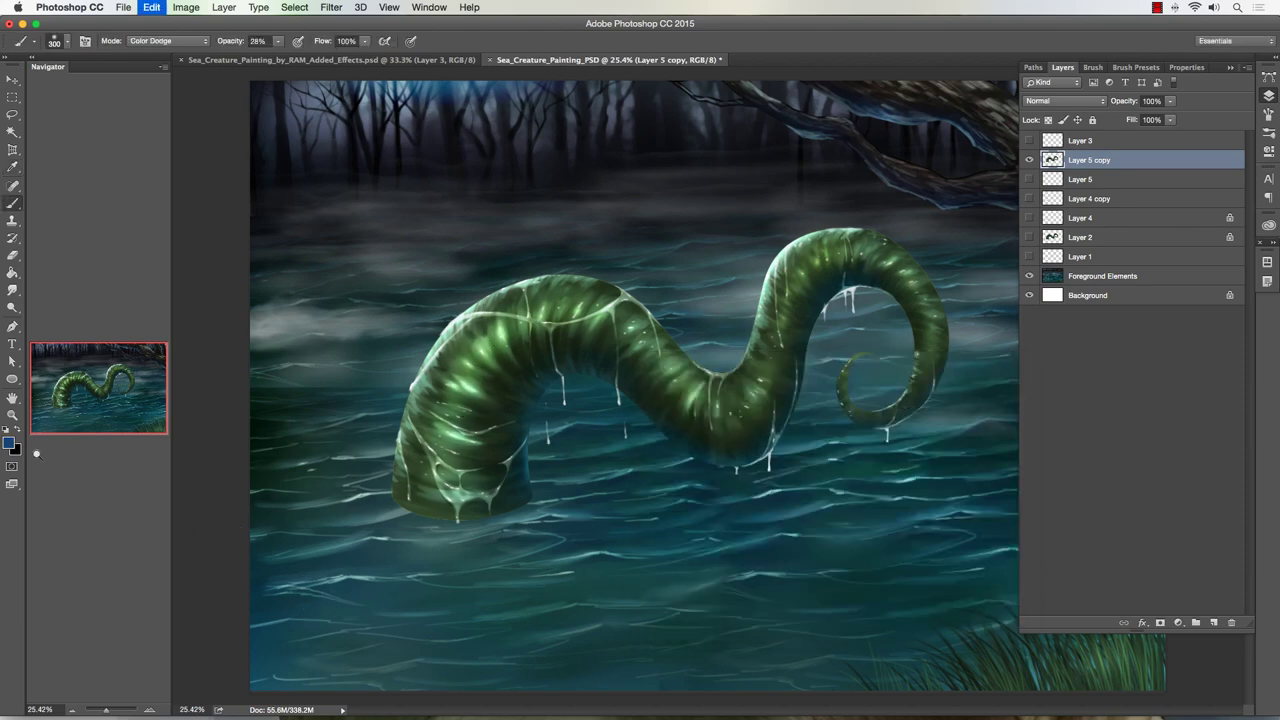
{"action": "left_click", "coordinate": [10, 444]}
{"action": "left_click", "coordinate": [713, 418]}
{"action": "left_click", "coordinate": [966, 382]}
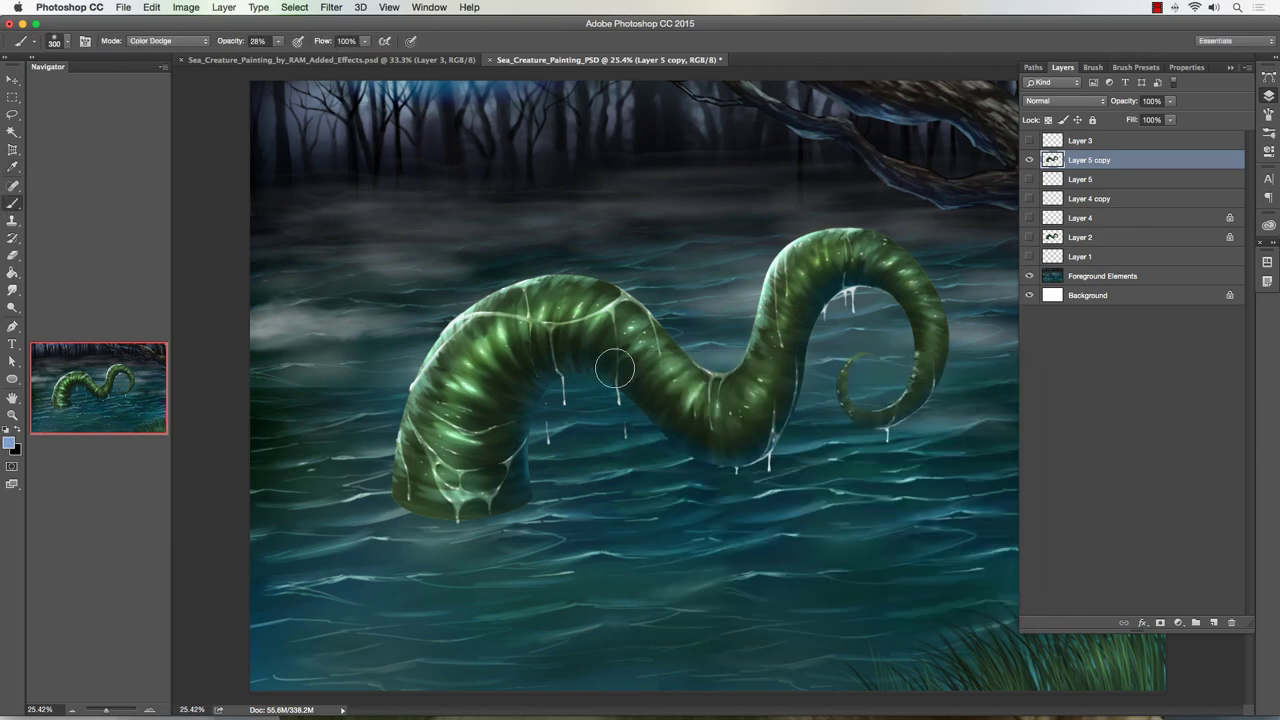
{"action": "mouse_move", "coordinate": [505, 340]}
{"action": "left_mouse_down"}
{"action": "mouse_move", "coordinate": [440, 465]}
{"action": "mouse_move", "coordinate": [457, 405]}
{"action": "left_mouse_up"}
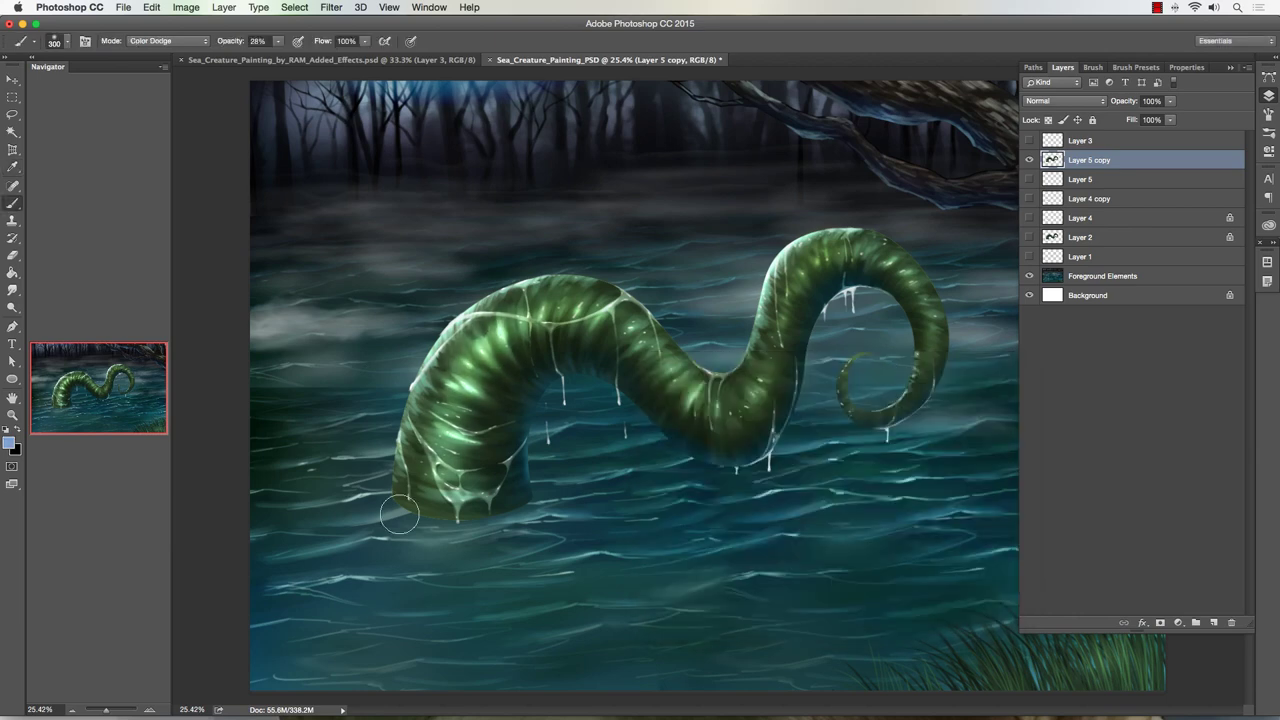
{"action": "key", "text": "super+z"}
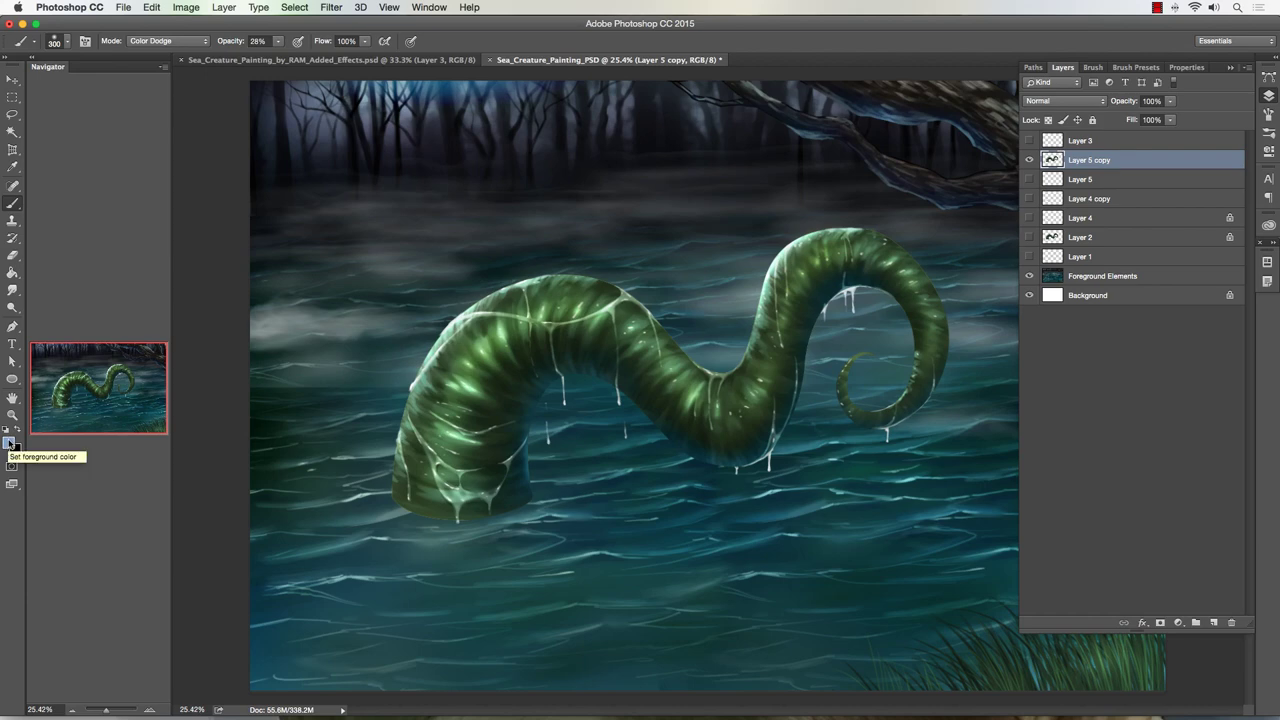
Step: Switch the brush back to Overlay at size 200 and paint faint highlights down the curl and left bend
{"action": "left_click", "coordinate": [167, 41]}
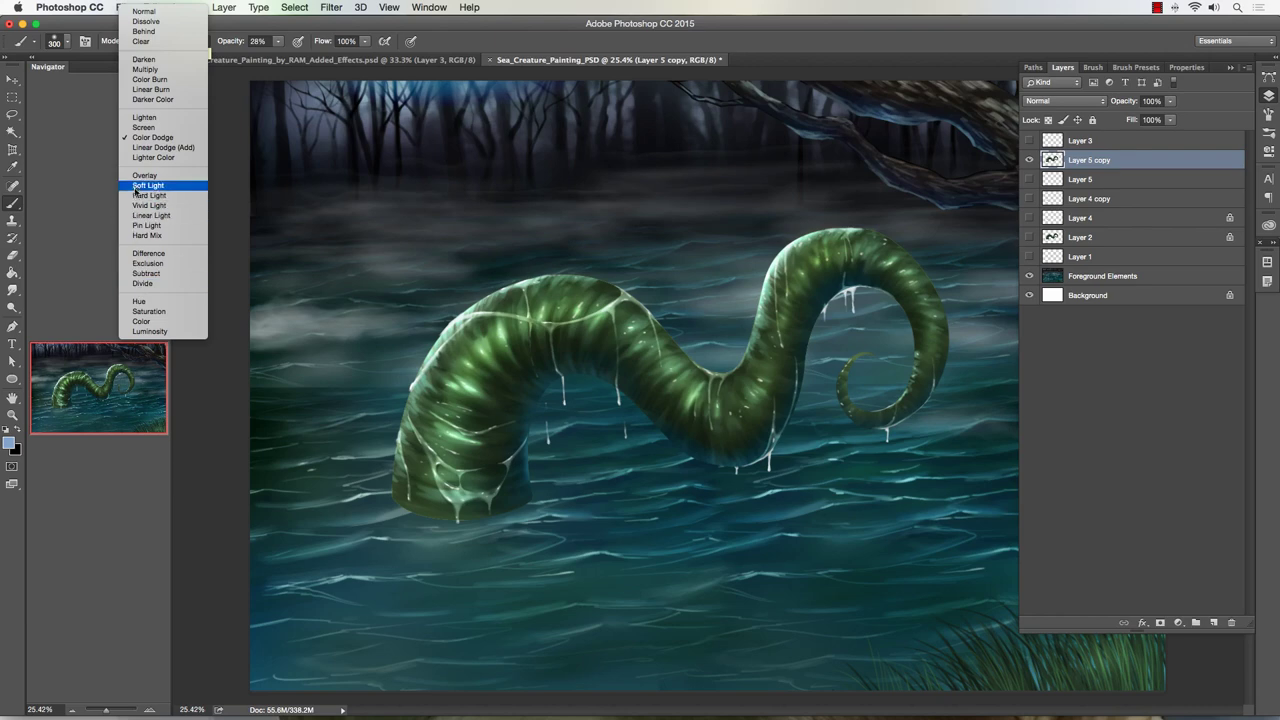
{"action": "left_click", "coordinate": [144, 175]}
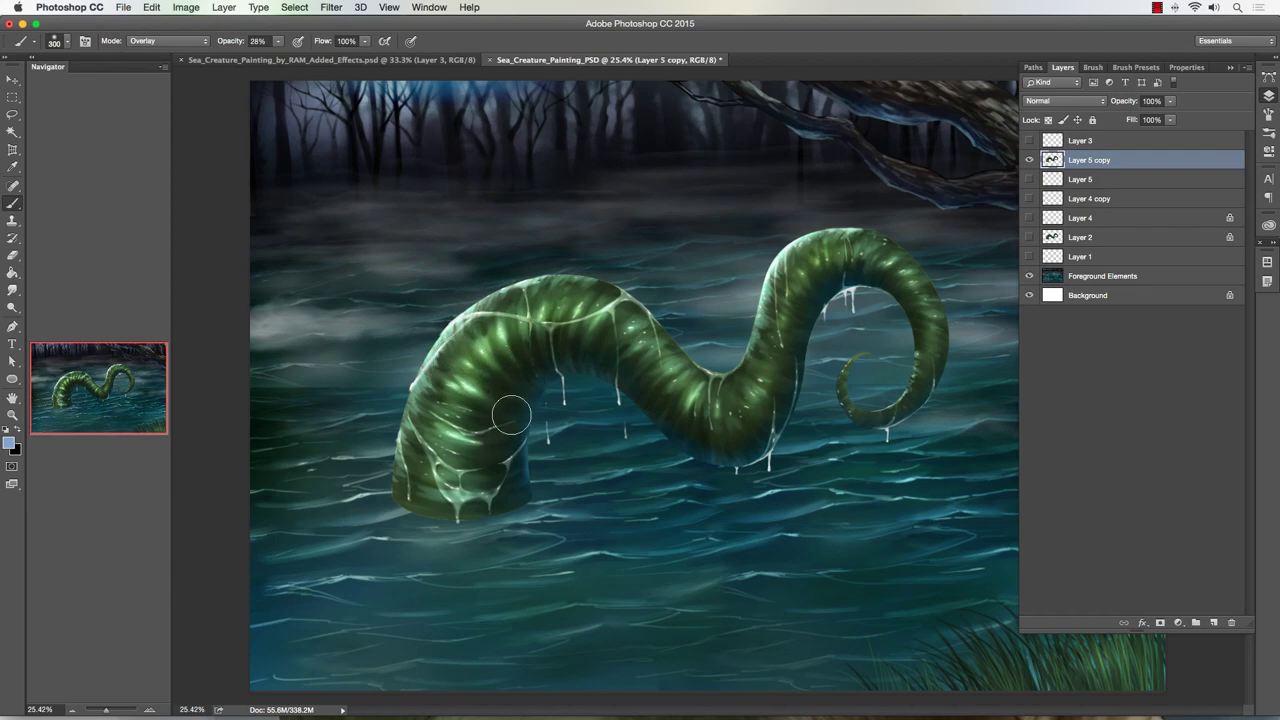
{"action": "key", "text": "bracketleft"}
{"action": "key", "text": "bracketleft"}
{"action": "key", "text": "bracketleft"}
{"action": "left_click_drag", "start_coordinate": [930, 318], "coordinate": [920, 389]}
{"action": "left_click_drag", "start_coordinate": [928, 320], "coordinate": [911, 396]}
{"action": "mouse_move", "coordinate": [472, 389]}
{"action": "left_mouse_down"}
{"action": "mouse_move", "coordinate": [502, 394]}
{"action": "mouse_move", "coordinate": [498, 341]}
{"action": "mouse_move", "coordinate": [487, 466]}
{"action": "left_mouse_up"}
Step: Duplicate the serpent layer and distort the copy downward into a squashed, skewed reflection
{"action": "key", "text": "super+j"}
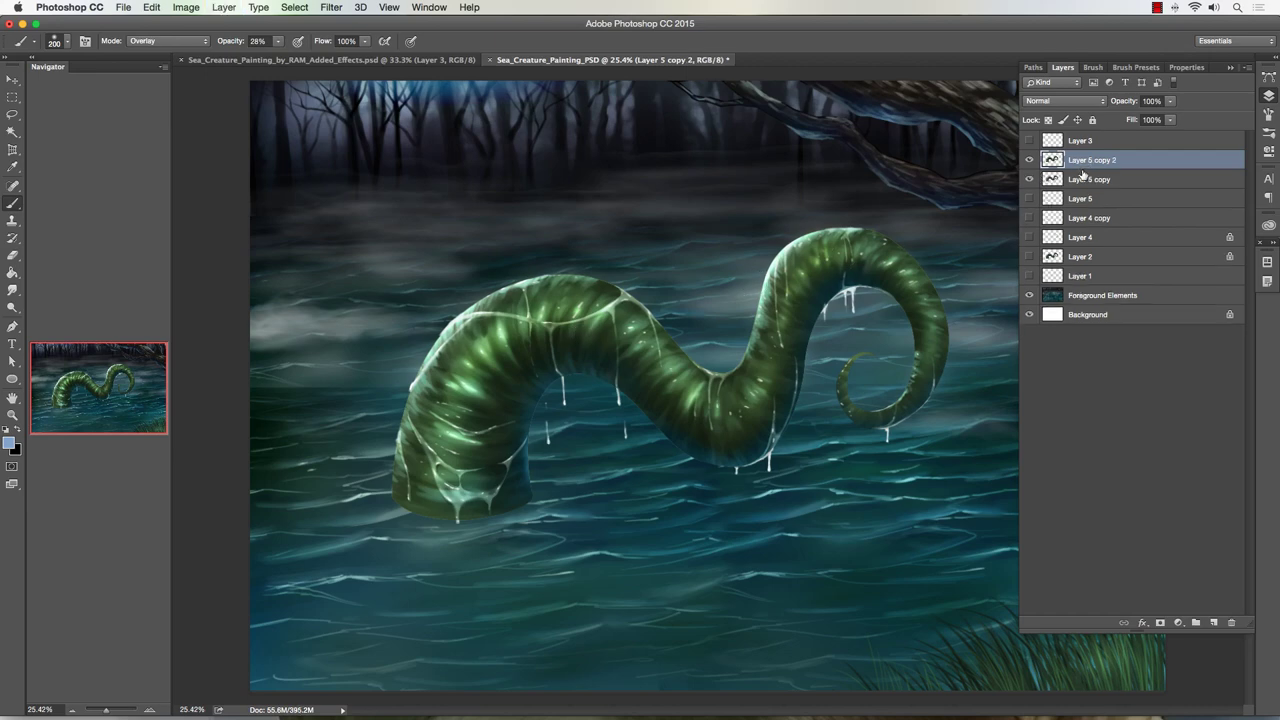
{"action": "left_click", "coordinate": [150, 7]}
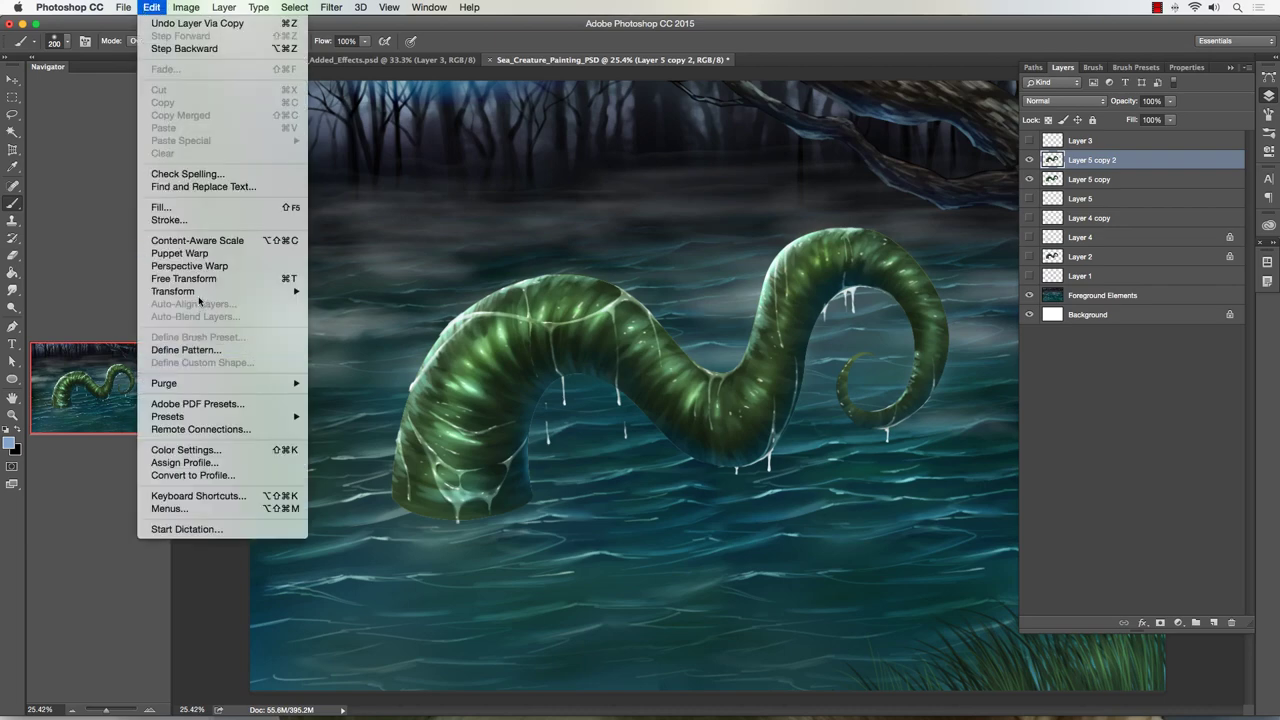
{"action": "mouse_move", "coordinate": [250, 294]}
{"action": "left_click", "coordinate": [340, 350]}
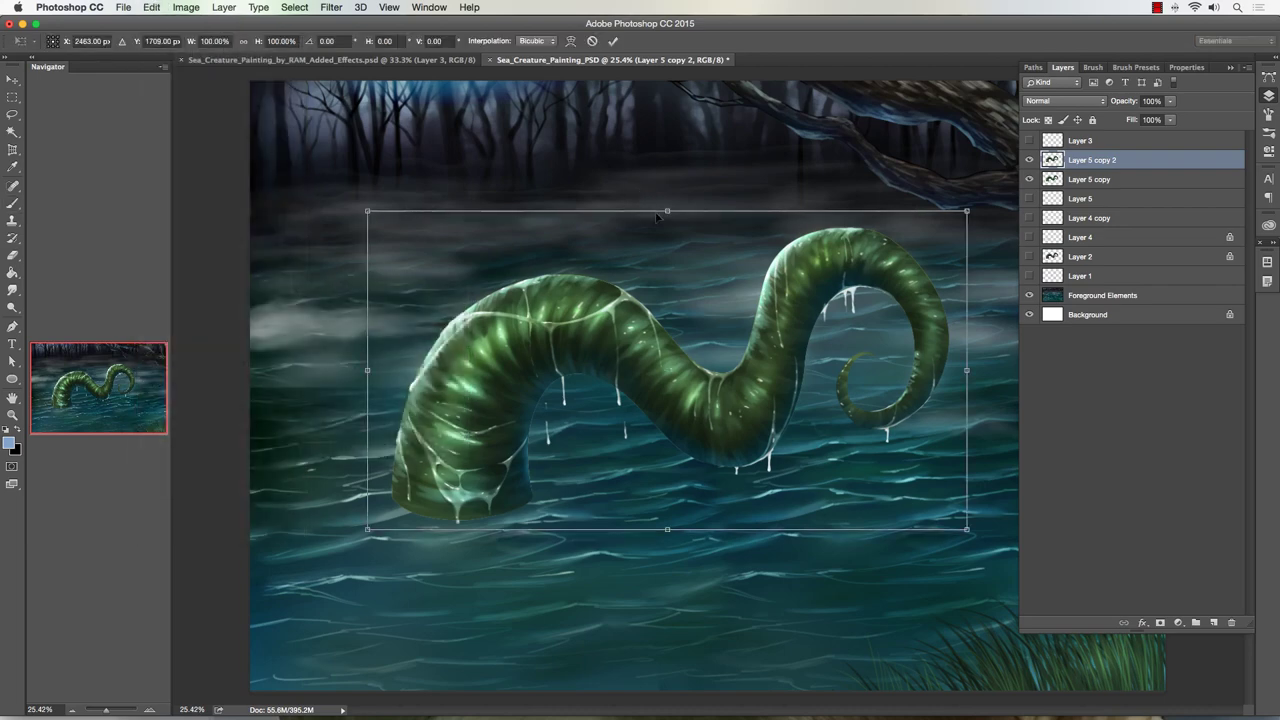
{"action": "left_click_drag", "start_coordinate": [667, 213], "coordinate": [644, 615]}
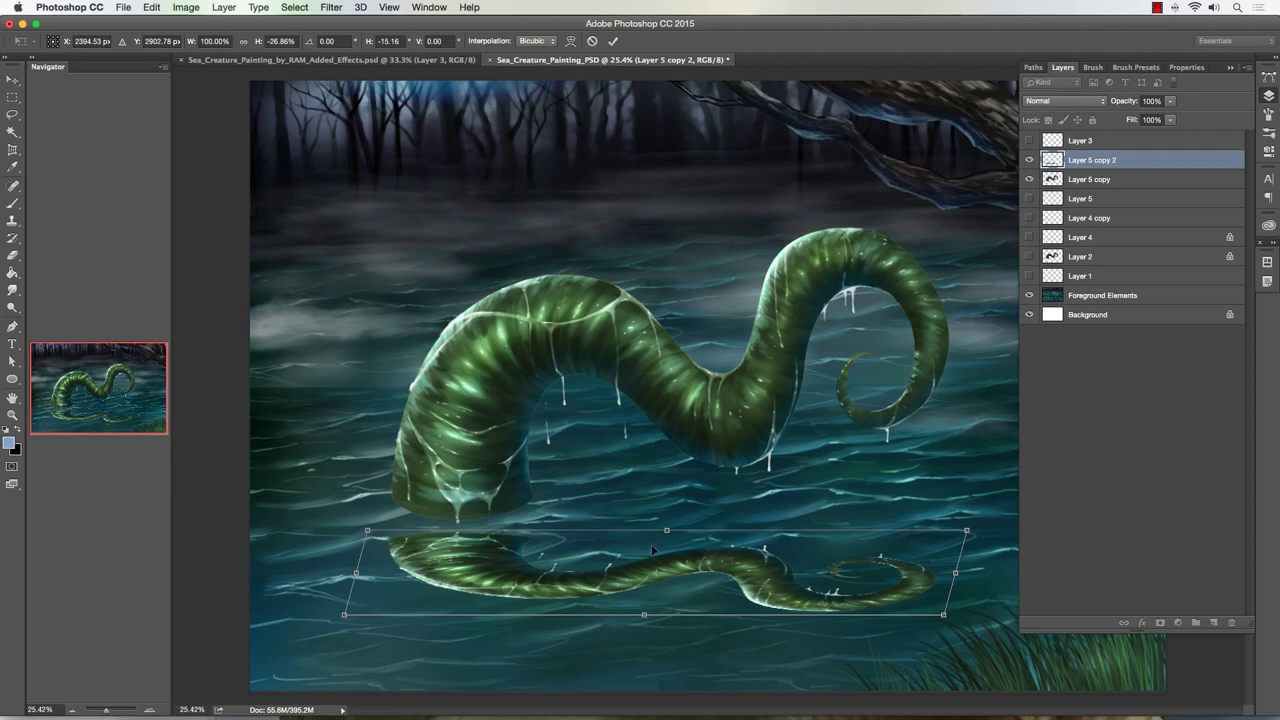
{"action": "left_click_drag", "start_coordinate": [667, 529], "coordinate": [670, 481]}
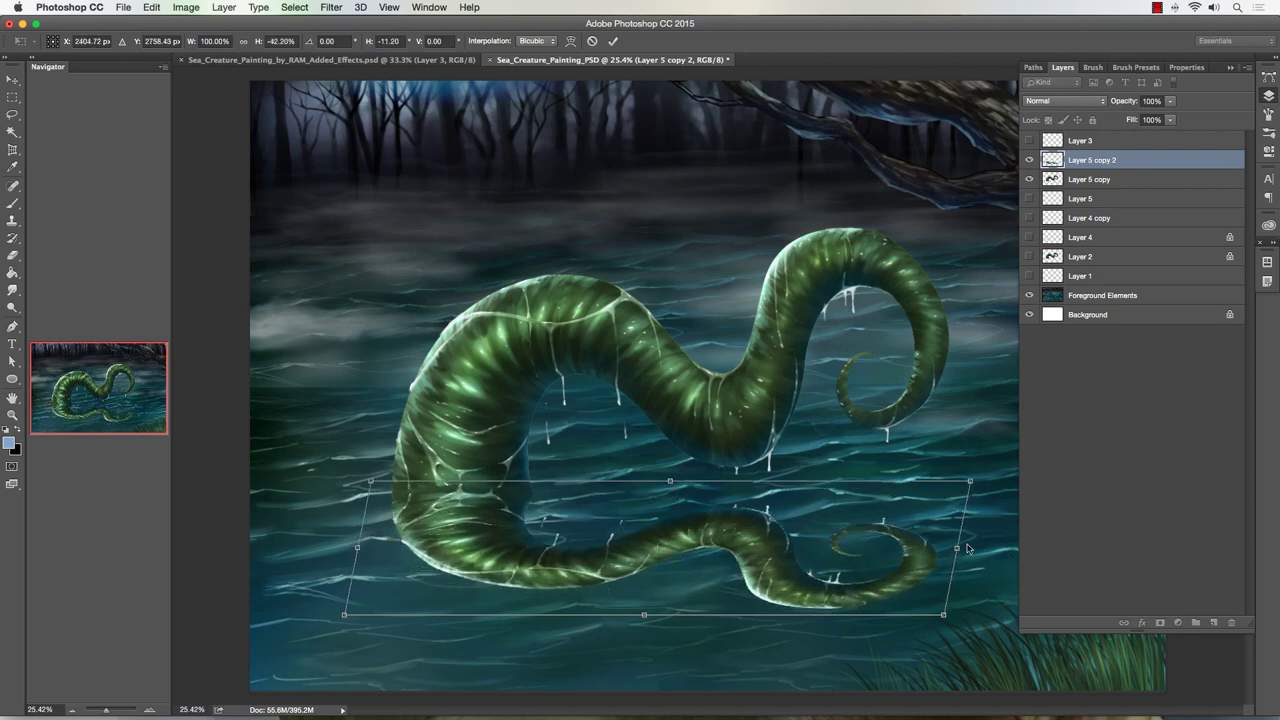
{"action": "left_click_drag", "start_coordinate": [958, 549], "coordinate": [957, 536]}
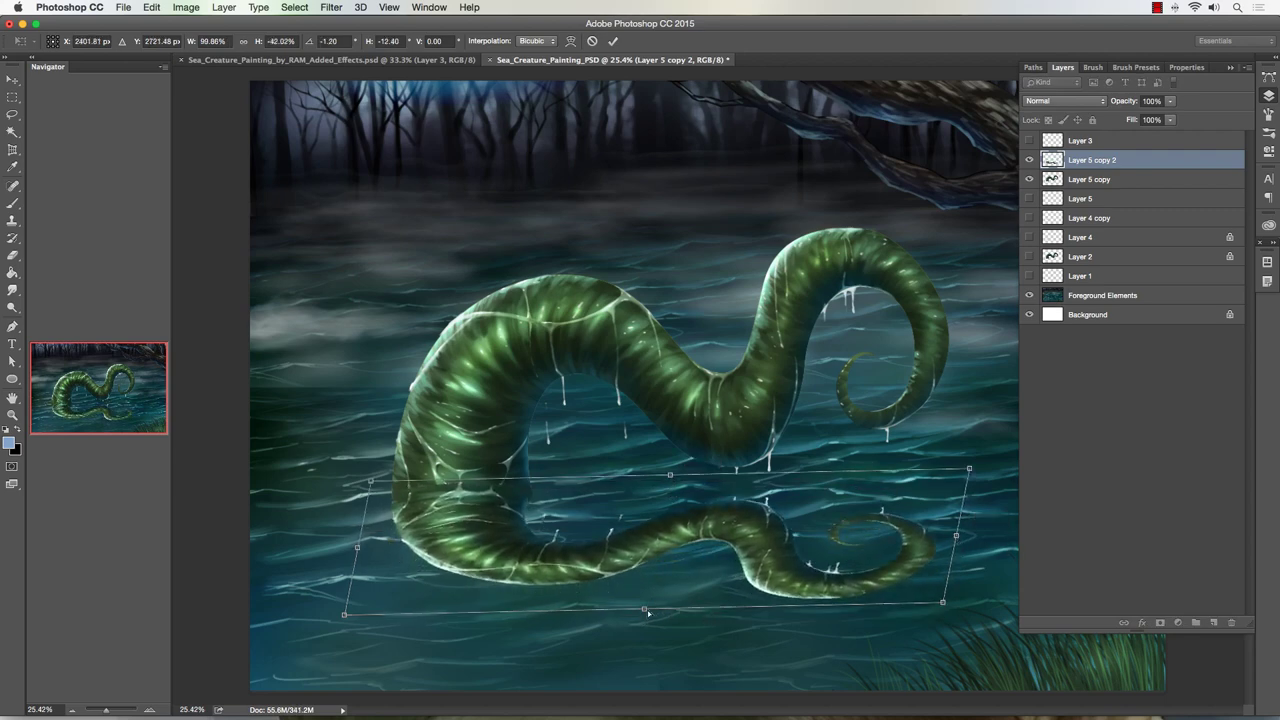
{"action": "left_click_drag", "start_coordinate": [647, 610], "coordinate": [602, 623]}
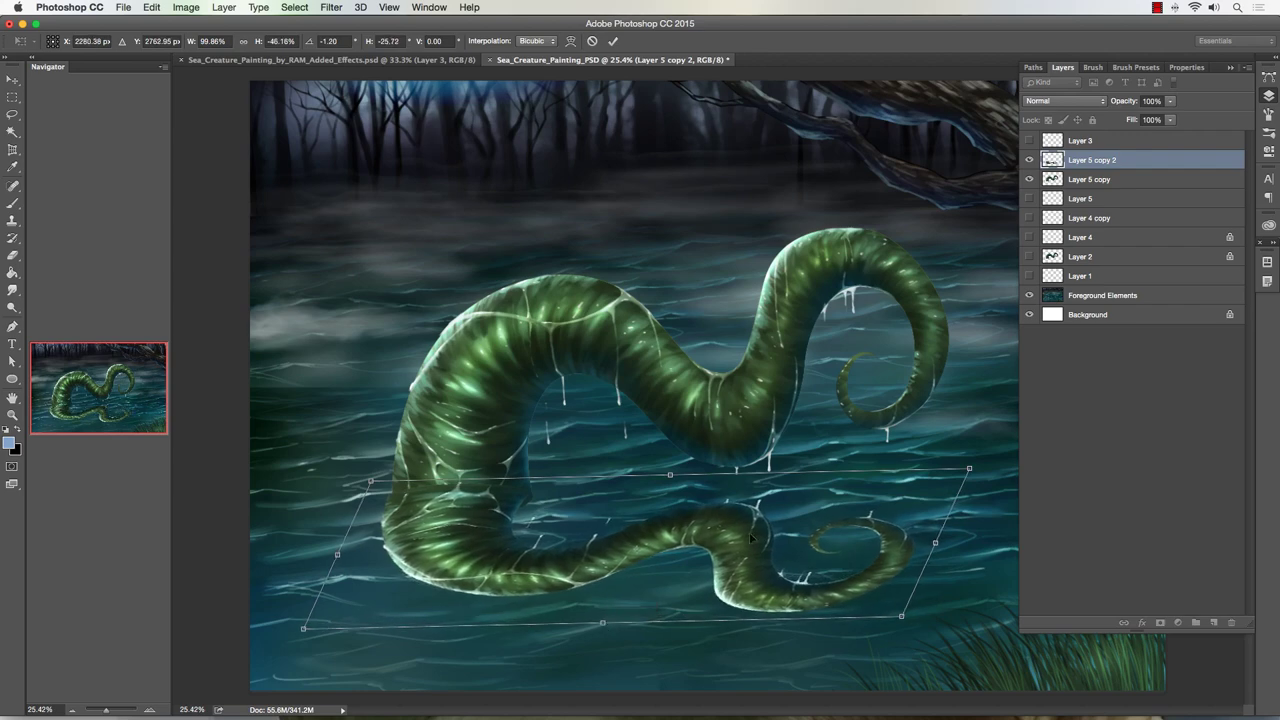
Step: Refine the reflection's corners, widening it both ways and stretching it over the water, then commit
{"action": "left_click_drag", "start_coordinate": [967, 469], "coordinate": [962, 478]}
{"action": "left_click_drag", "start_coordinate": [603, 623], "coordinate": [719, 615]}
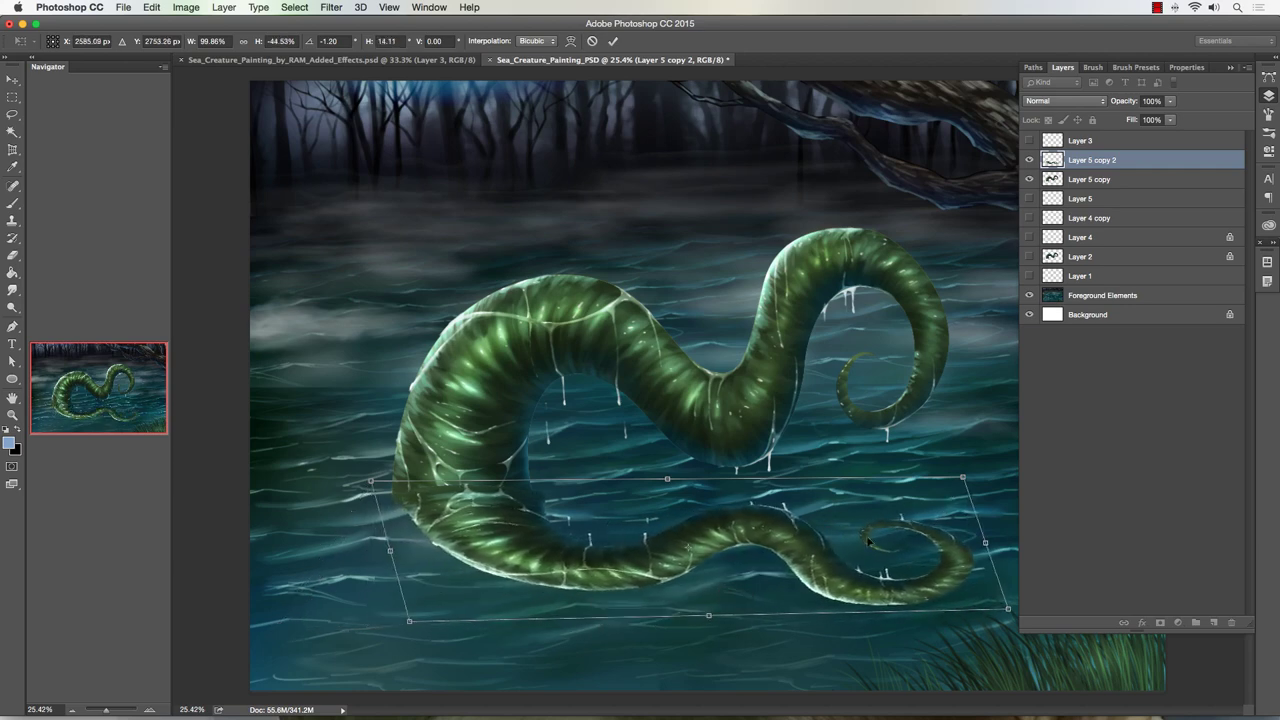
{"action": "mouse_move", "coordinate": [995, 541]}
{"action": "left_mouse_down"}
{"action": "mouse_move", "coordinate": [1014, 517]}
{"action": "mouse_move", "coordinate": [1009, 527]}
{"action": "left_mouse_up"}
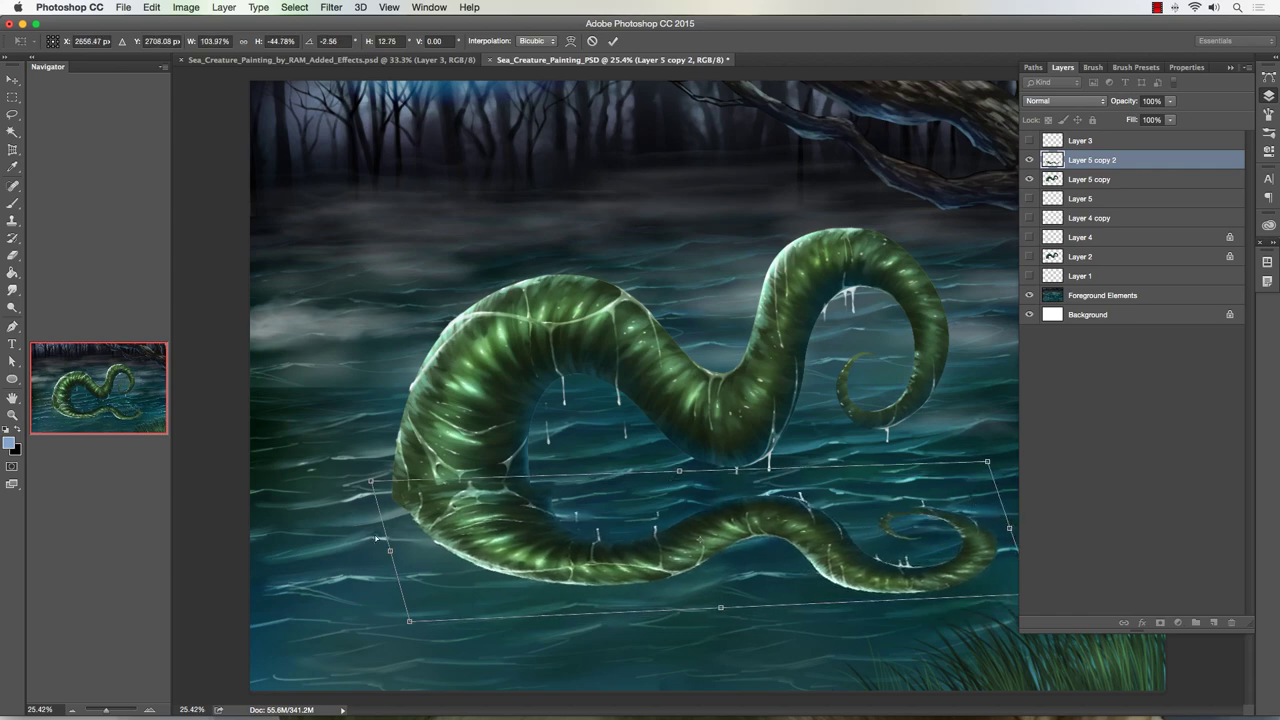
{"action": "left_click_drag", "start_coordinate": [380, 545], "coordinate": [381, 557]}
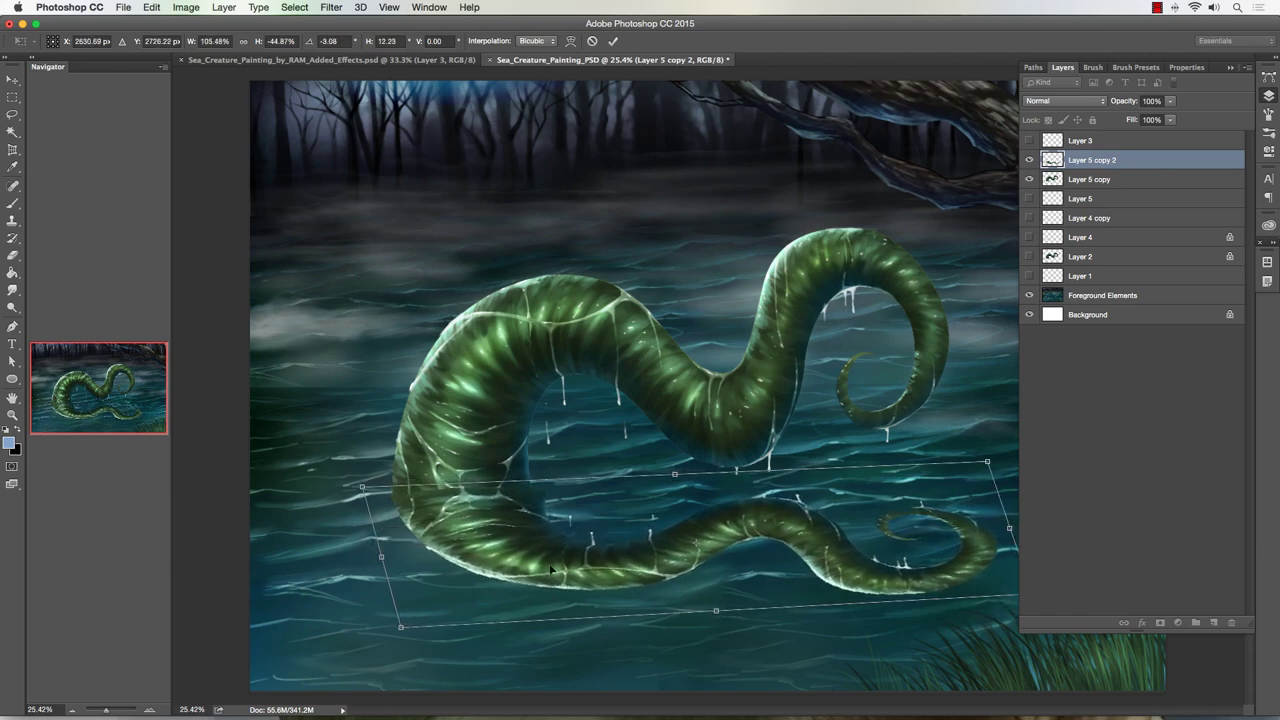
{"action": "left_click_drag", "start_coordinate": [713, 614], "coordinate": [721, 620]}
{"action": "key", "text": "Return"}
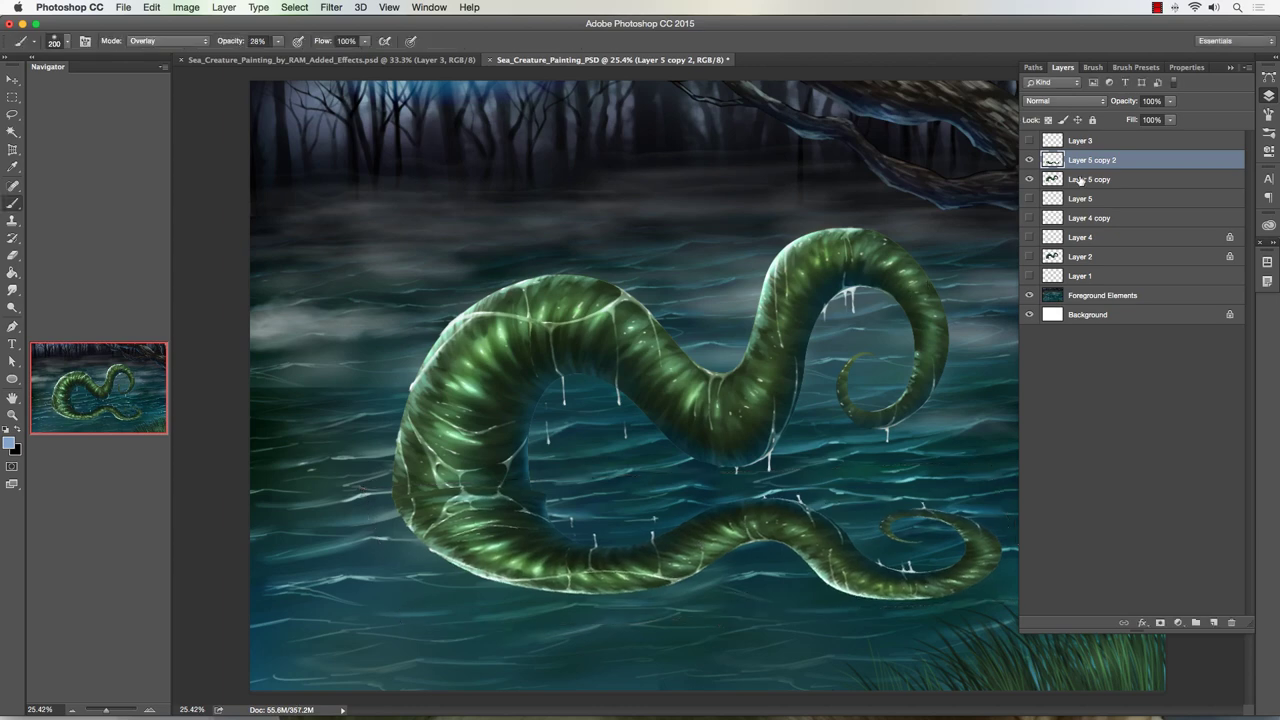
Step: Move the reflection below Layer 5 copy, set it to Overlay, and fade its opacity
{"action": "left_click_drag", "start_coordinate": [1088, 167], "coordinate": [1018, 190]}
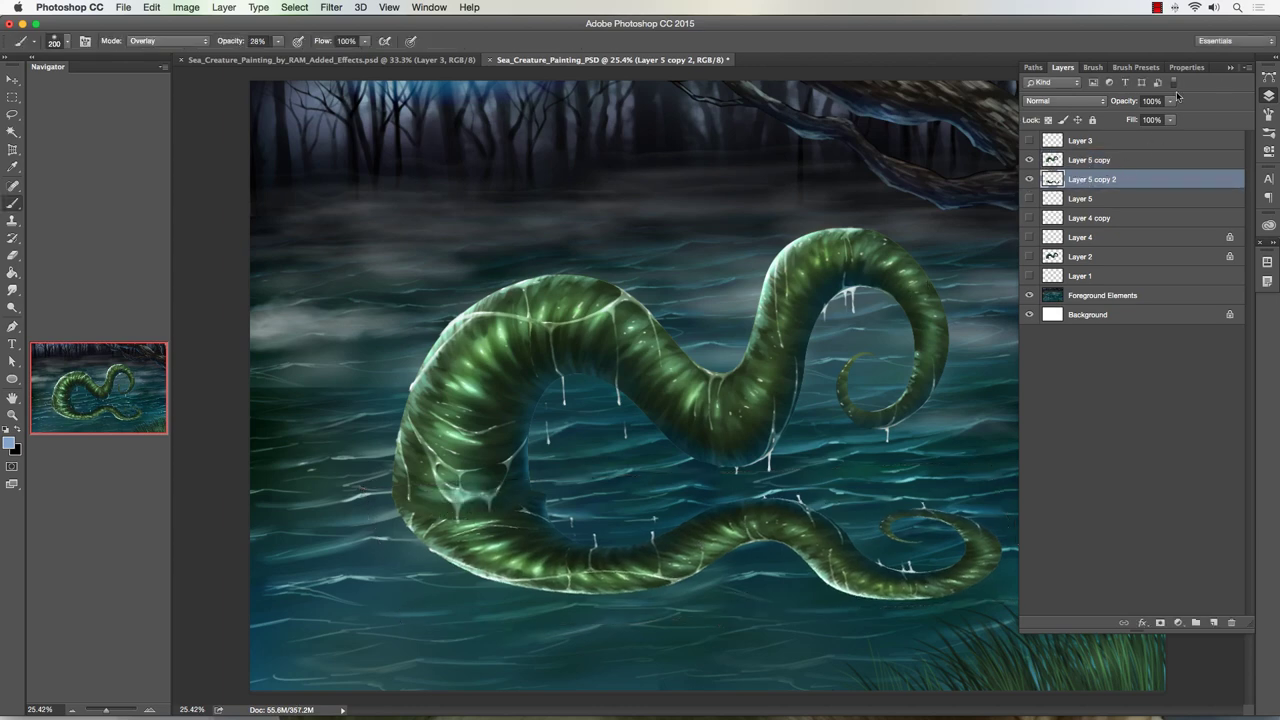
{"action": "mouse_move", "coordinate": [1172, 101]}
{"action": "left_mouse_down"}
{"action": "mouse_move", "coordinate": [1141, 119]}
{"action": "mouse_move", "coordinate": [1158, 119]}
{"action": "left_mouse_up"}
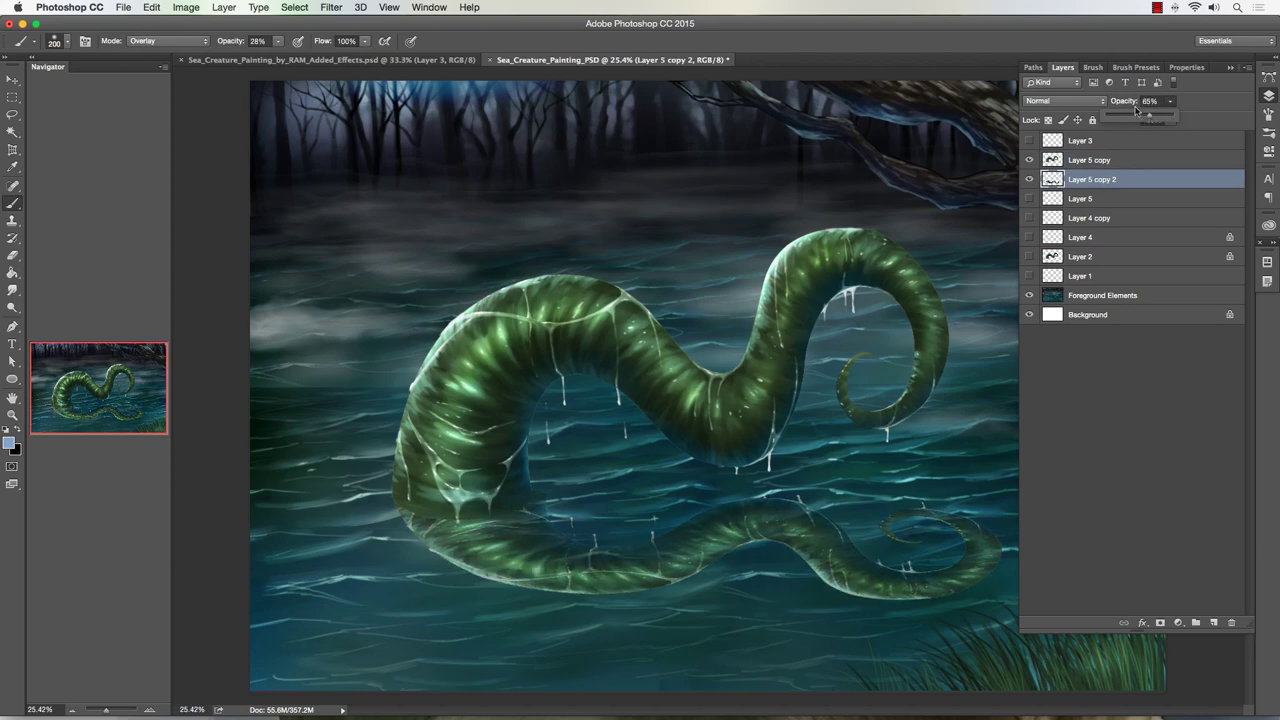
{"action": "left_click", "coordinate": [1092, 99]}
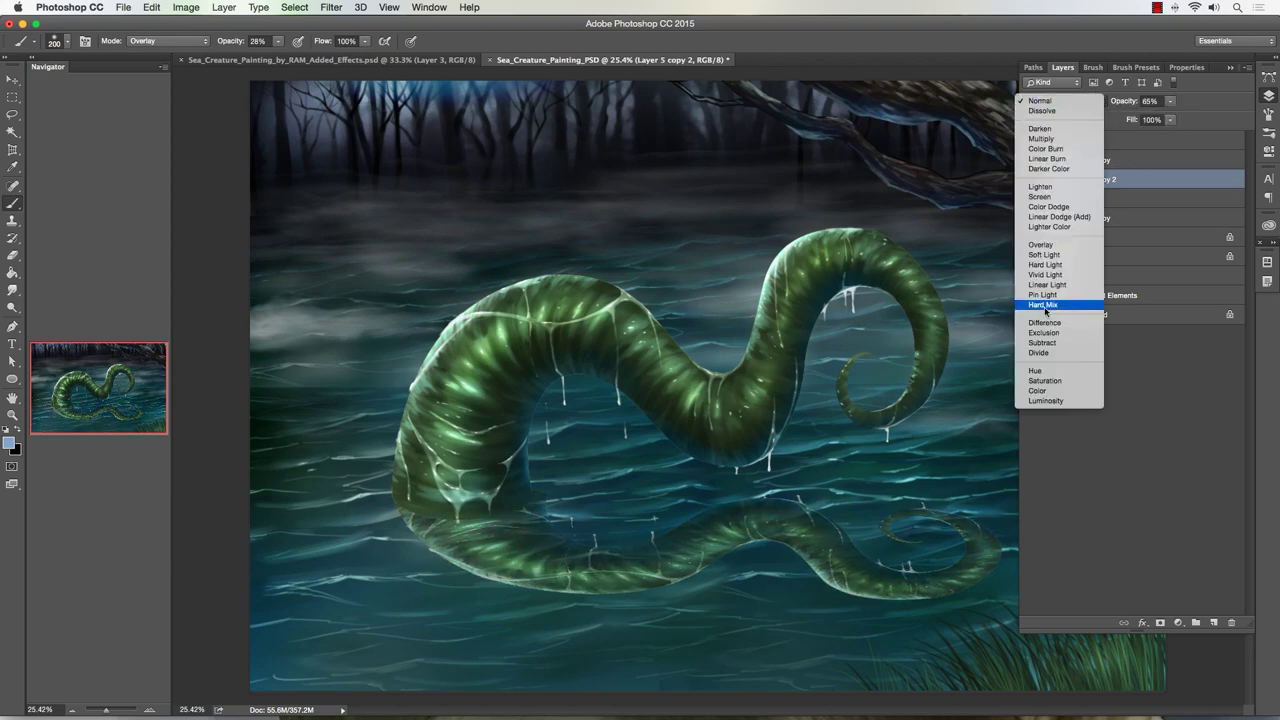
{"action": "left_click", "coordinate": [1042, 392]}
{"action": "left_click", "coordinate": [1054, 102]}
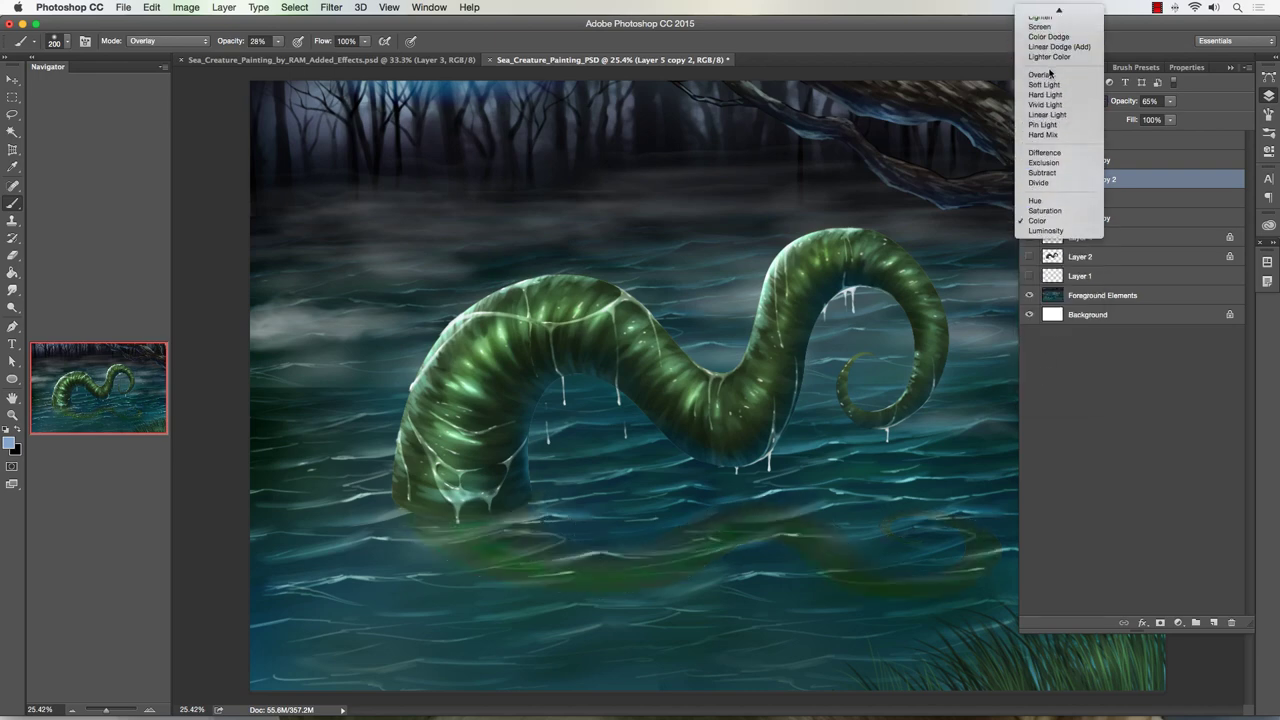
{"action": "left_click", "coordinate": [1050, 74]}
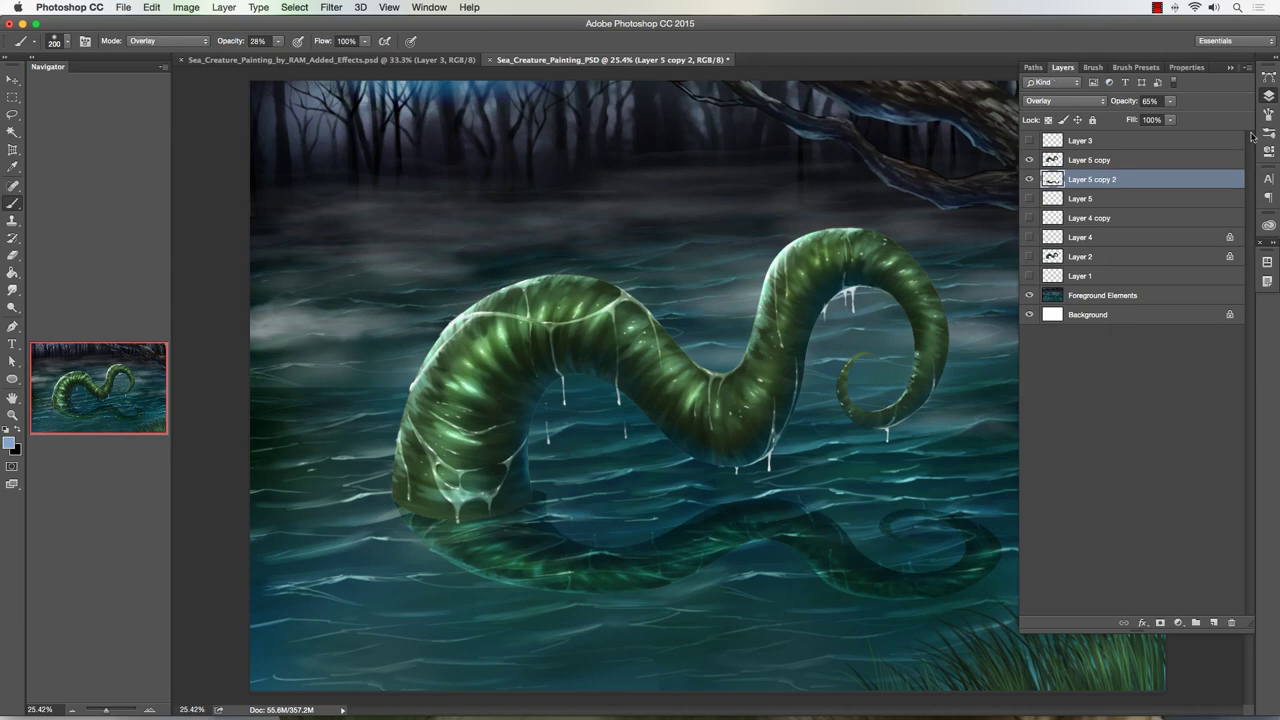
{"action": "left_click", "coordinate": [1171, 102]}
{"action": "left_click", "coordinate": [1153, 118]}
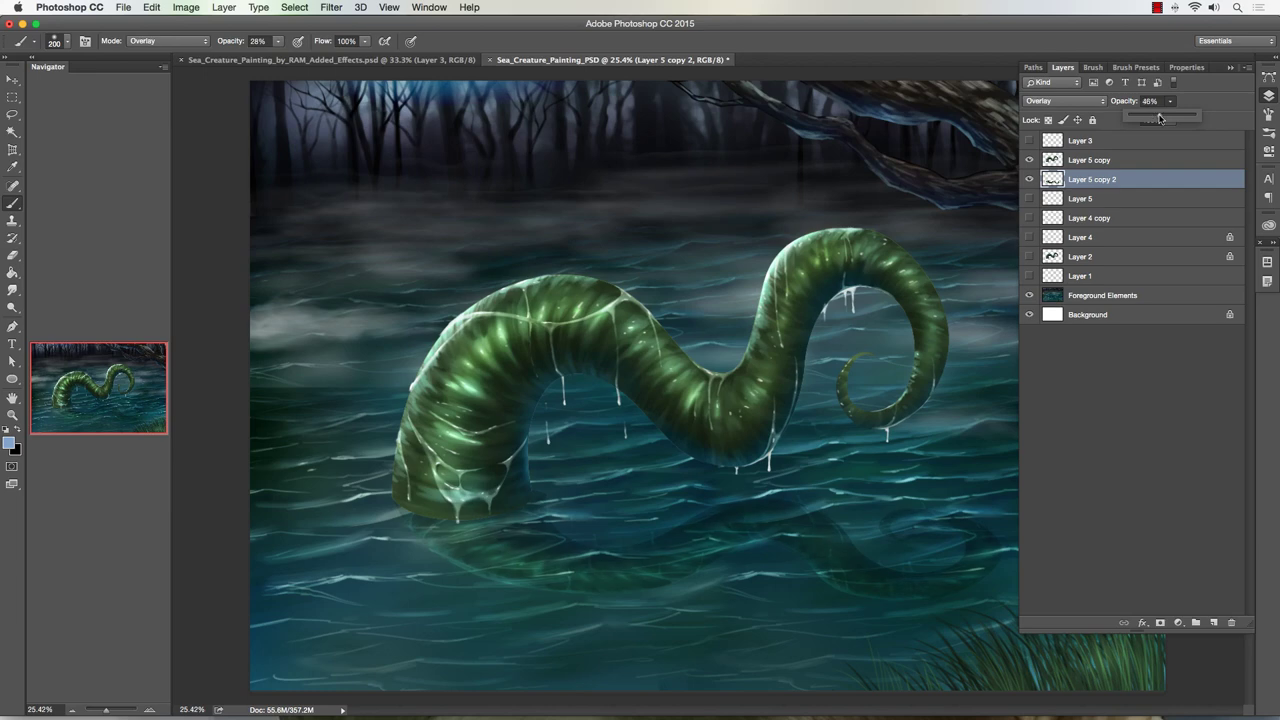
Step: Check the painting with the layers panel collapsed and raise the reflection's opacity slightly
{"action": "left_click", "coordinate": [1275, 93]}
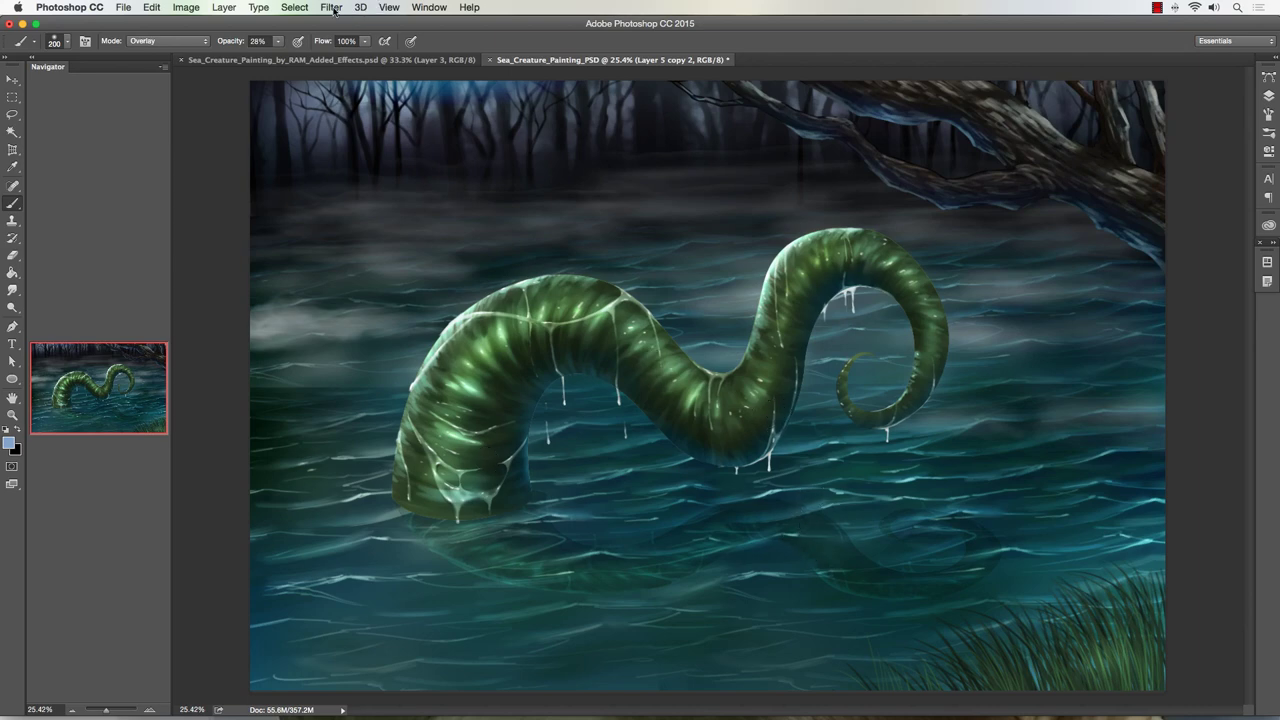
{"action": "left_click", "coordinate": [1268, 95]}
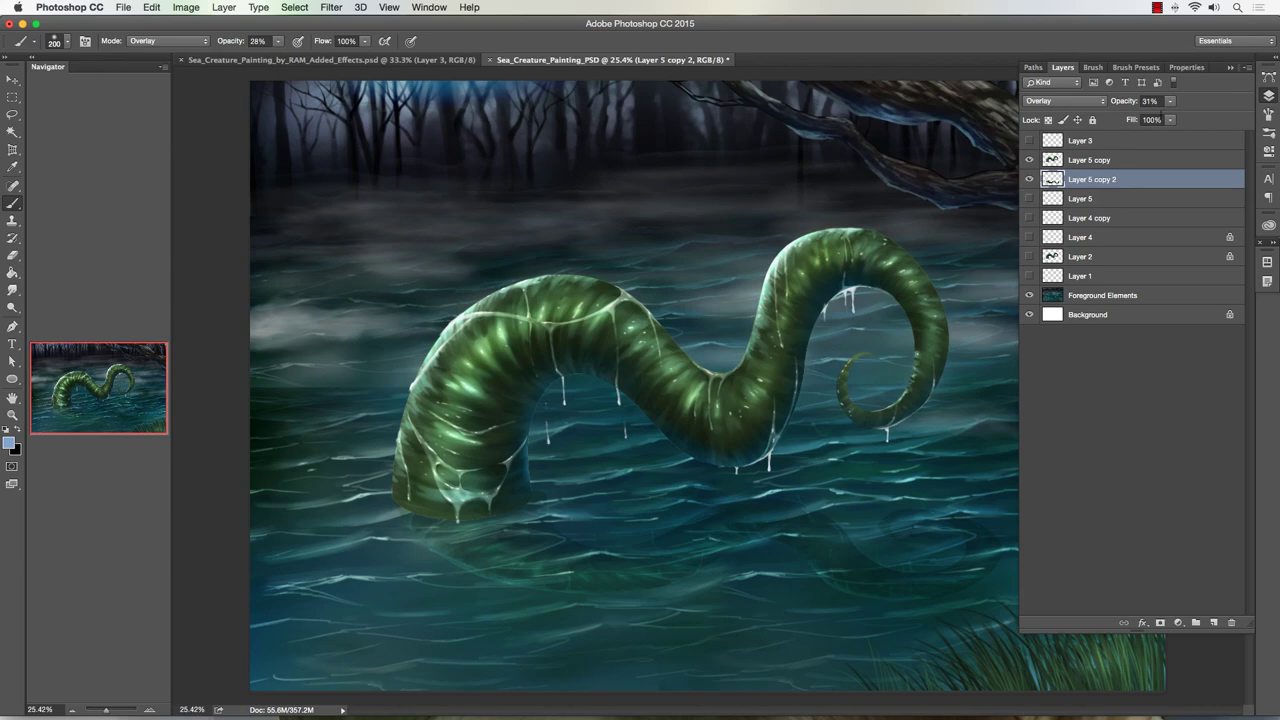
{"action": "left_click", "coordinate": [1170, 103]}
{"action": "left_click_drag", "start_coordinate": [1183, 120], "coordinate": [1186, 120]}
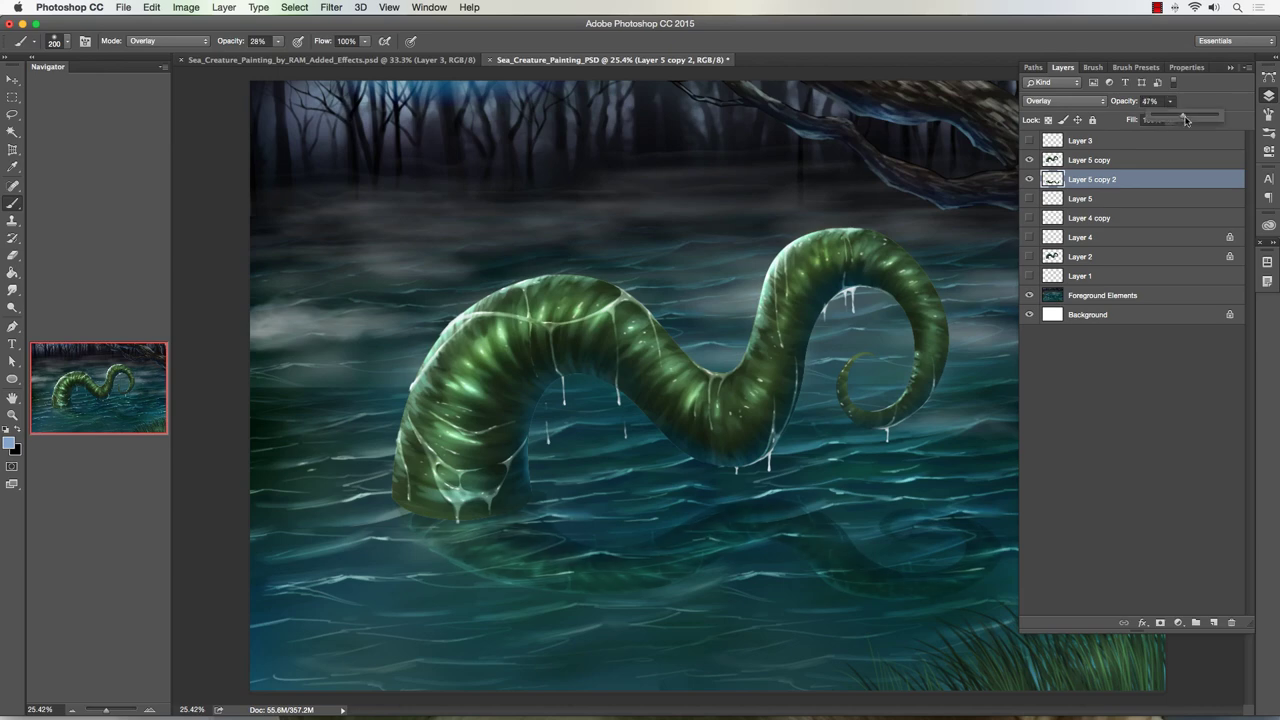
{"action": "left_click", "coordinate": [1272, 97]}
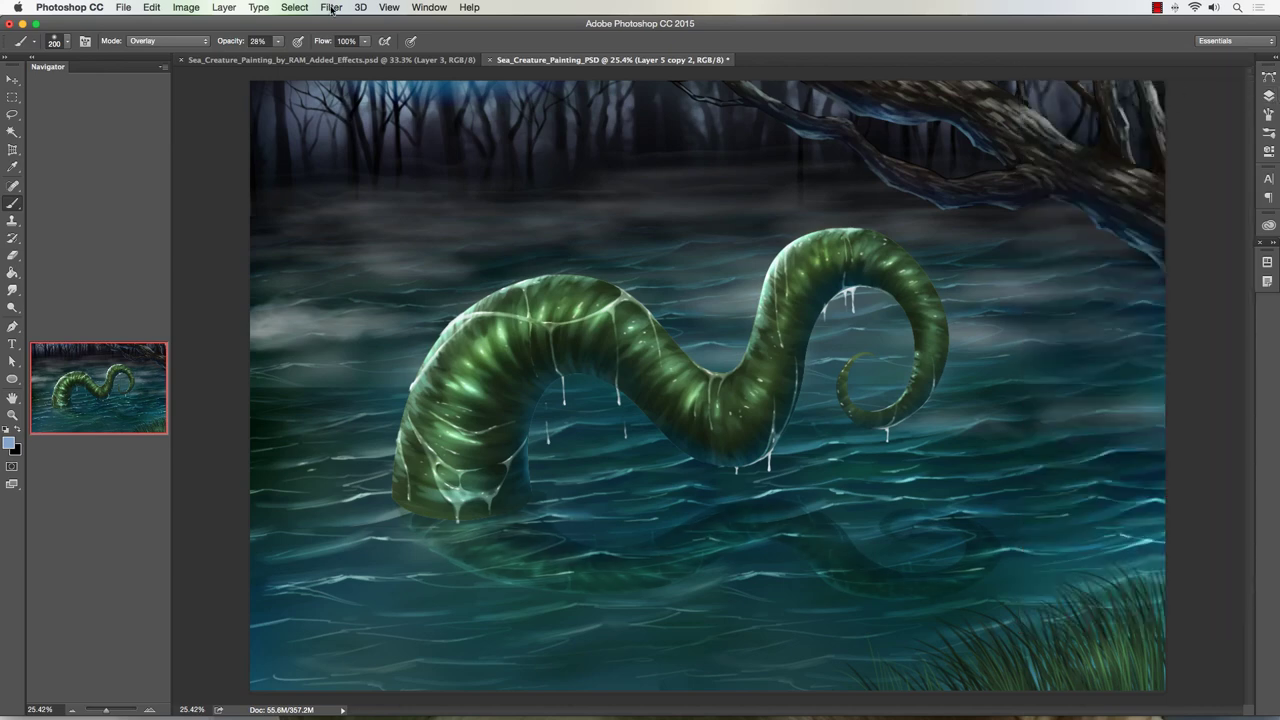
{"action": "left_click", "coordinate": [331, 8]}
{"action": "left_click", "coordinate": [338, 23]}
Step: Hide the reflection, duplicate Layer 5 copy into Layer 5 copy 3, and hide Layer 5 copy
{"action": "left_click", "coordinate": [331, 8]}
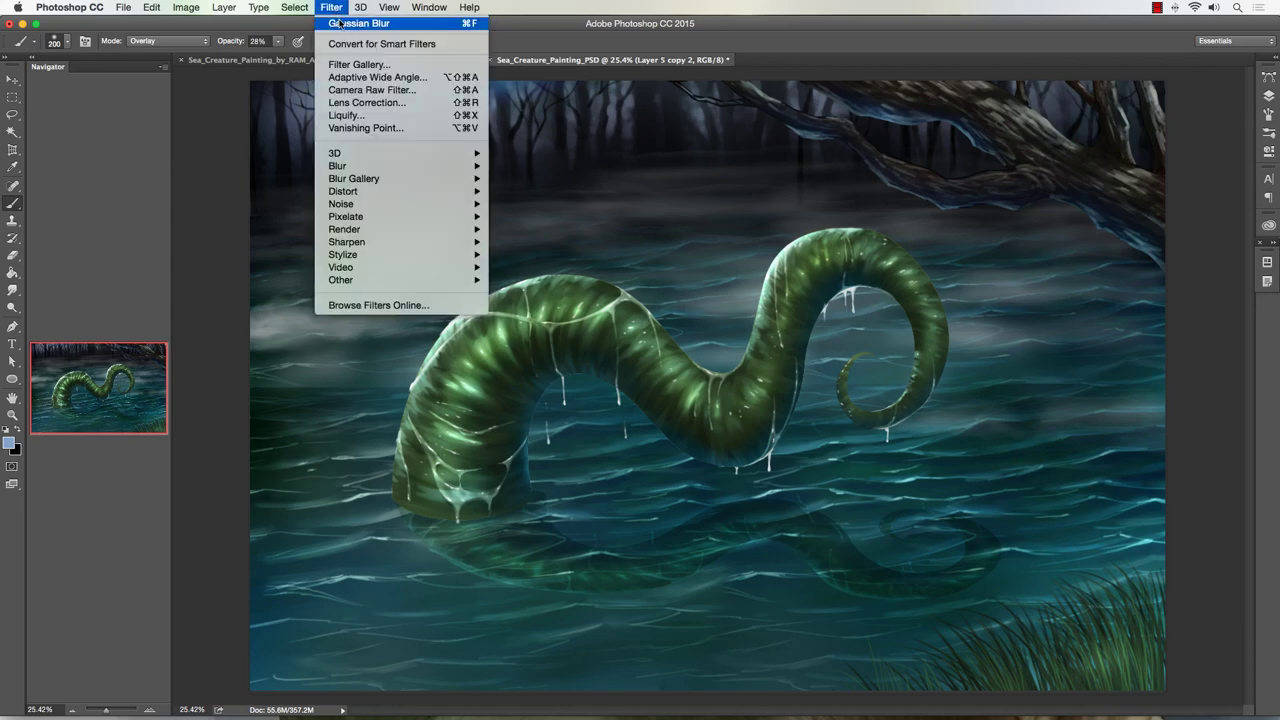
{"action": "left_click", "coordinate": [341, 25]}
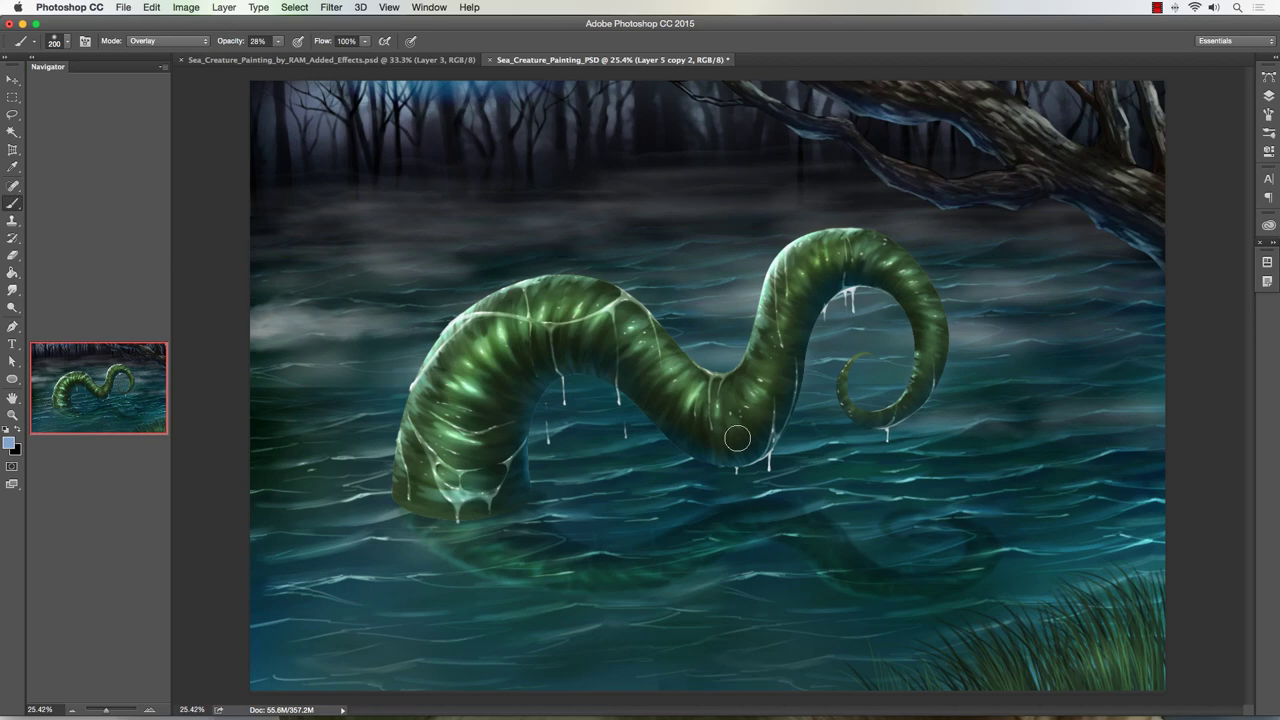
{"action": "left_click", "coordinate": [1268, 96]}
{"action": "left_click", "coordinate": [1029, 179]}
{"action": "left_click", "coordinate": [1095, 162]}
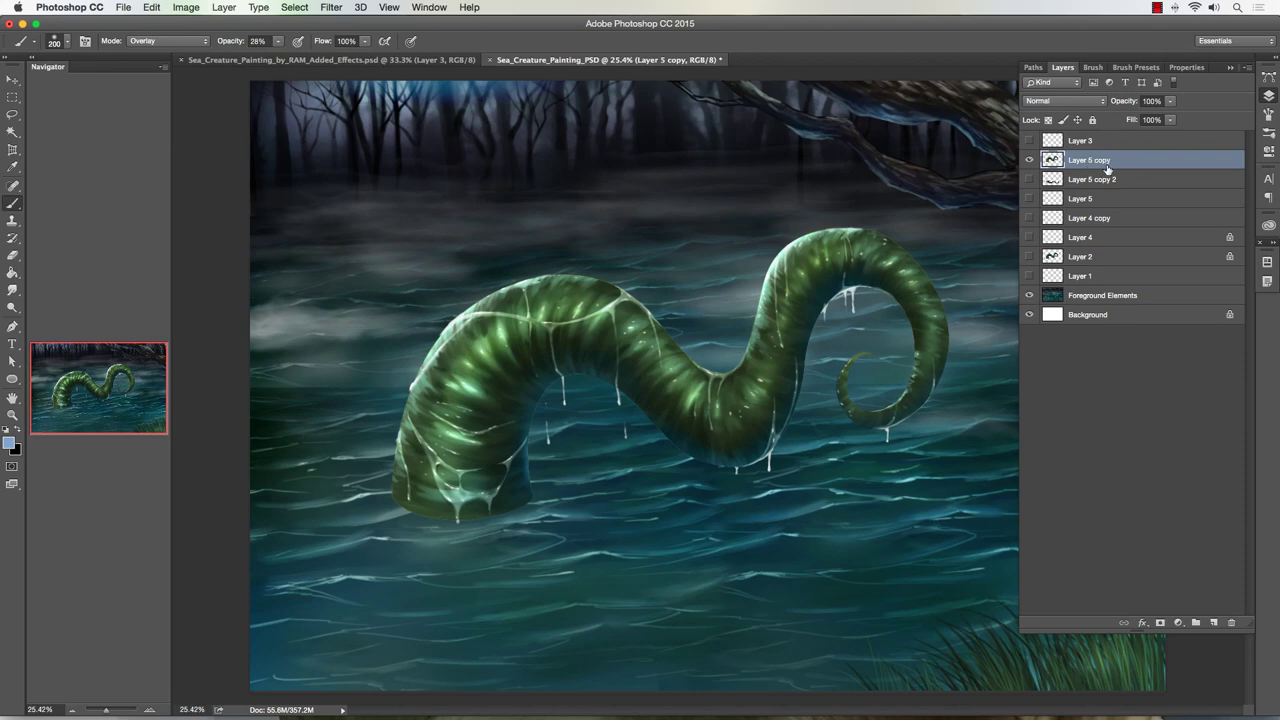
{"action": "key", "text": "super+j"}
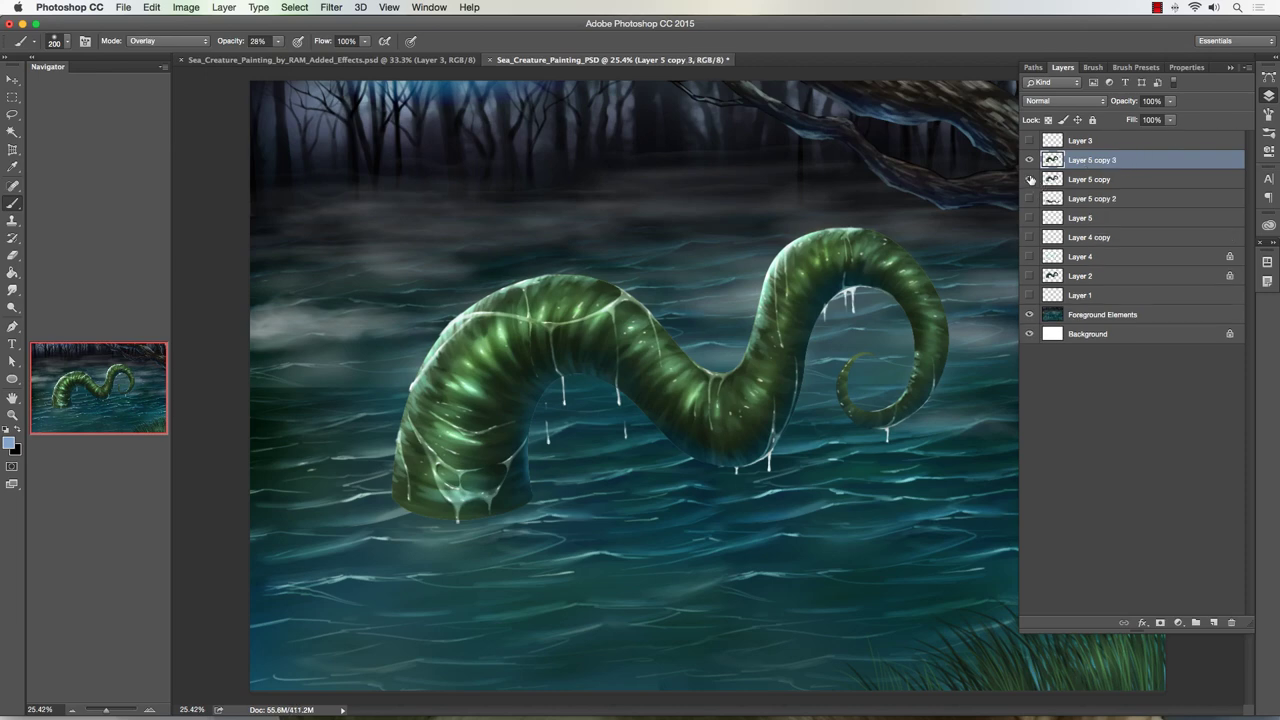
{"action": "left_click", "coordinate": [1029, 179]}
Step: Set up the Smudge tool with the Blending Brush - Smooth preset for softening the left coil's base
{"action": "left_click", "coordinate": [13, 287]}
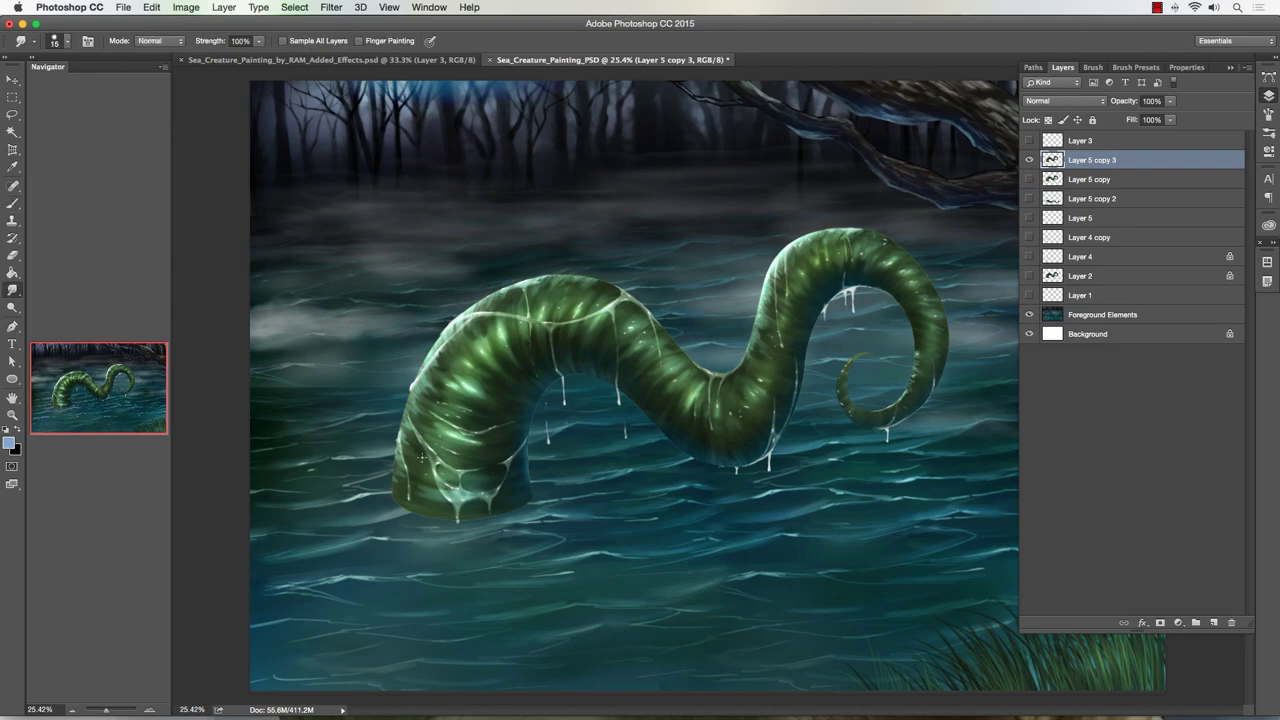
{"action": "left_click", "coordinate": [65, 45]}
{"action": "left_click", "coordinate": [80, 196]}
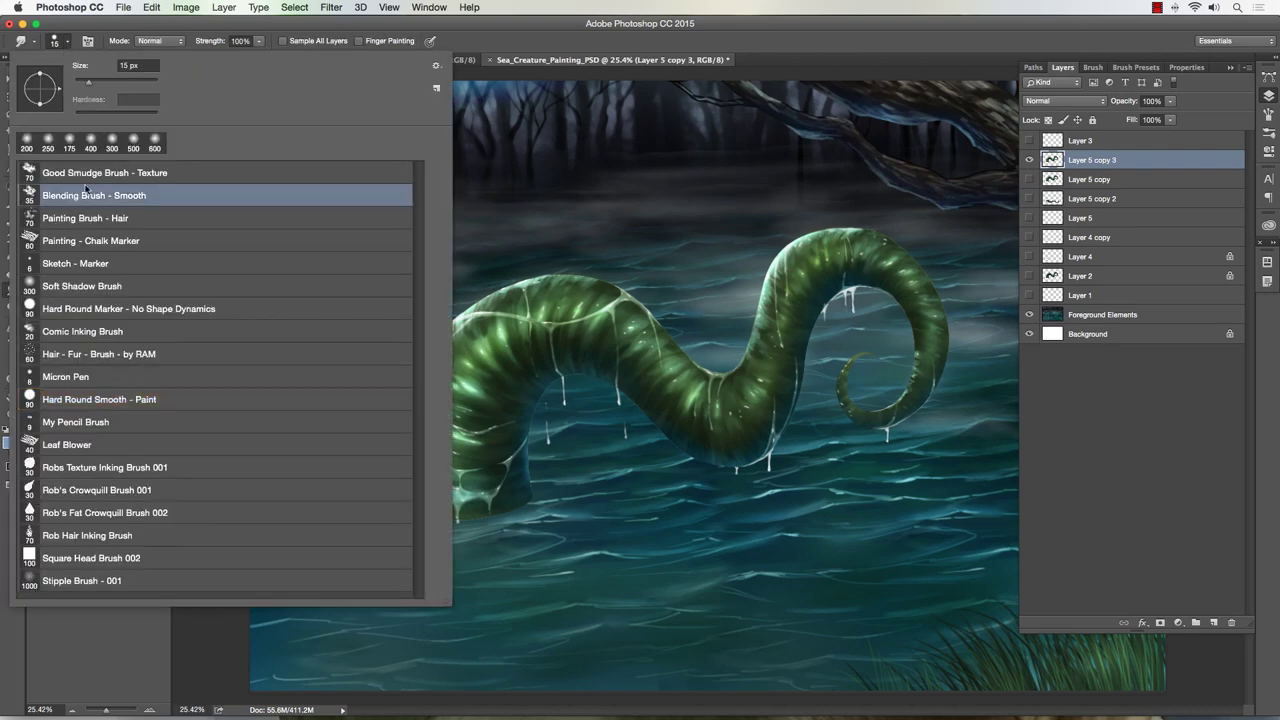
{"action": "left_click", "coordinate": [459, 112]}
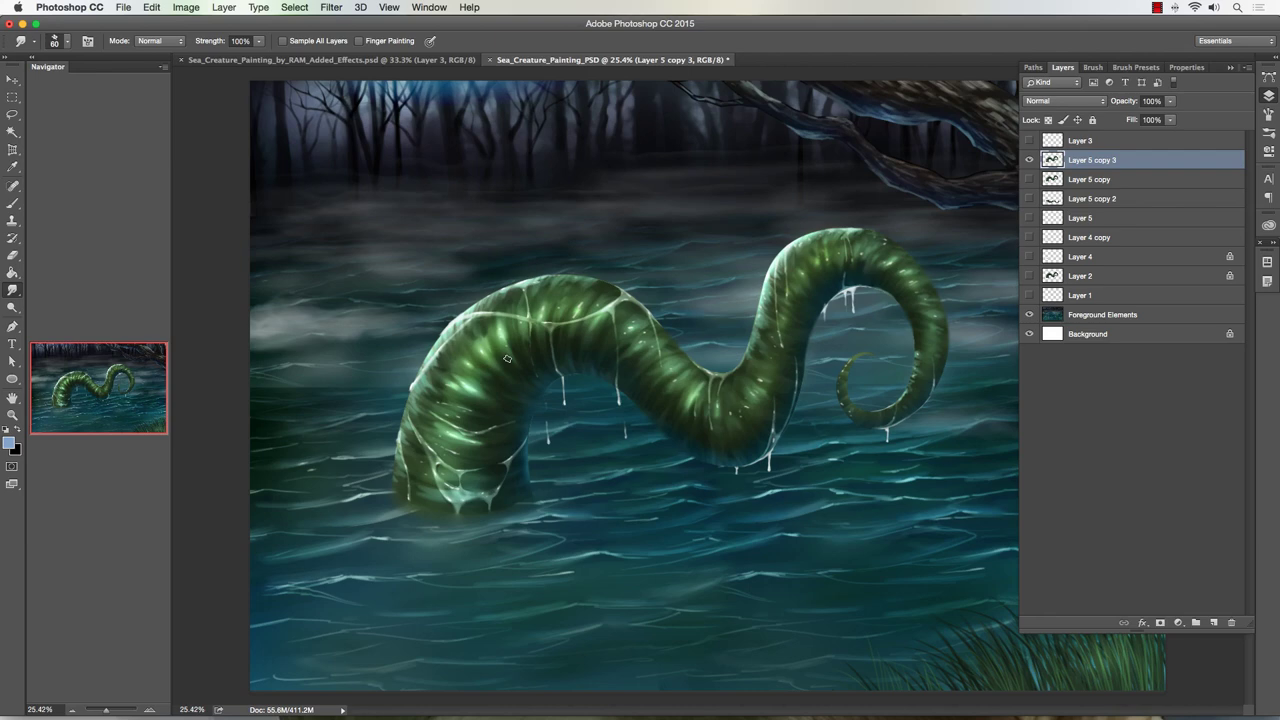
{"action": "left_click", "coordinate": [12, 114]}
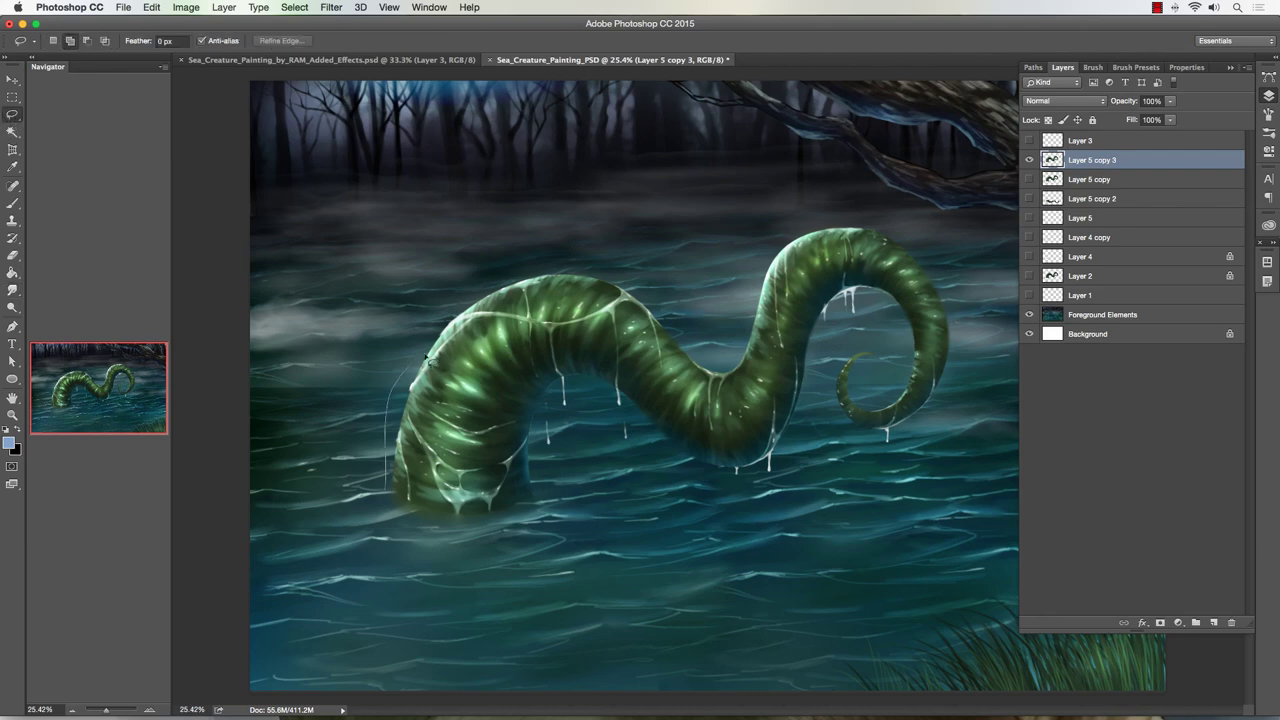
Step: Lasso the serpent's lower-left base, soften its Quick Mask with a 38.8-pixel Gaussian Blur, and convert it to a selection
{"action": "mouse_move", "coordinate": [550, 381]}
{"action": "left_mouse_down"}
{"action": "mouse_move", "coordinate": [450, 556]}
{"action": "mouse_move", "coordinate": [385, 510]}
{"action": "left_mouse_up"}
{"action": "key", "text": "q"}
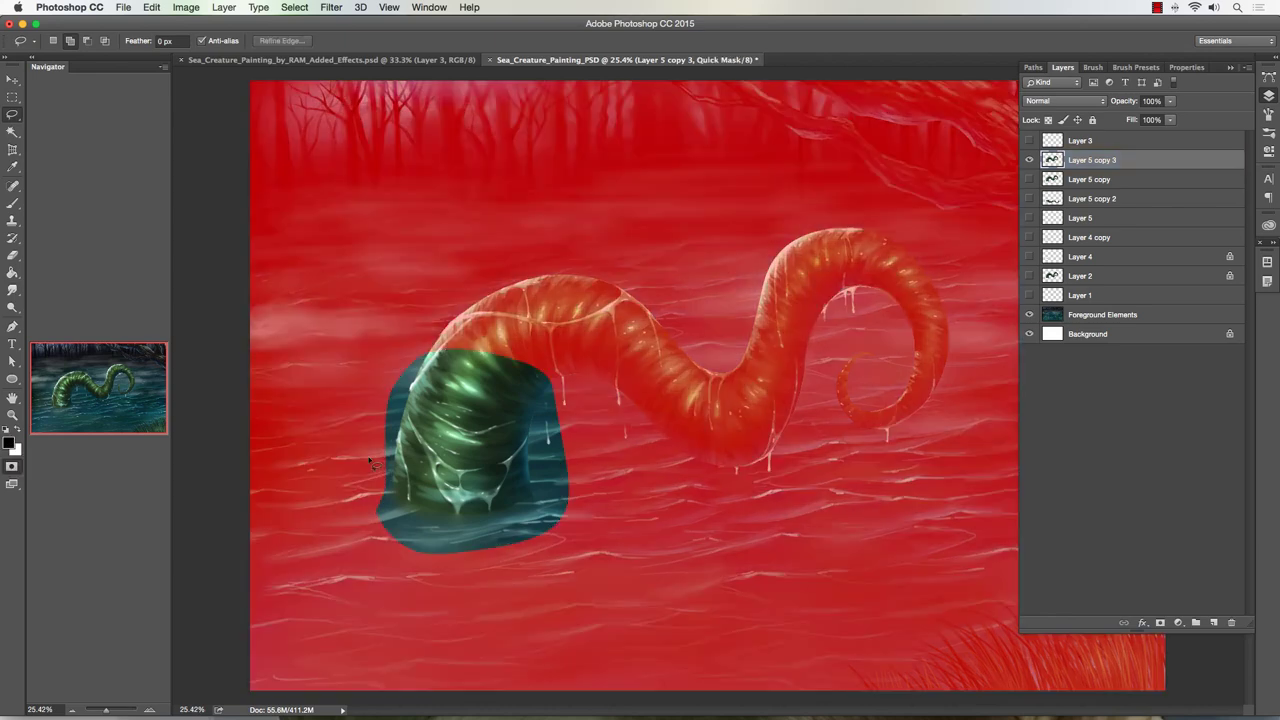
{"action": "left_click", "coordinate": [329, 8]}
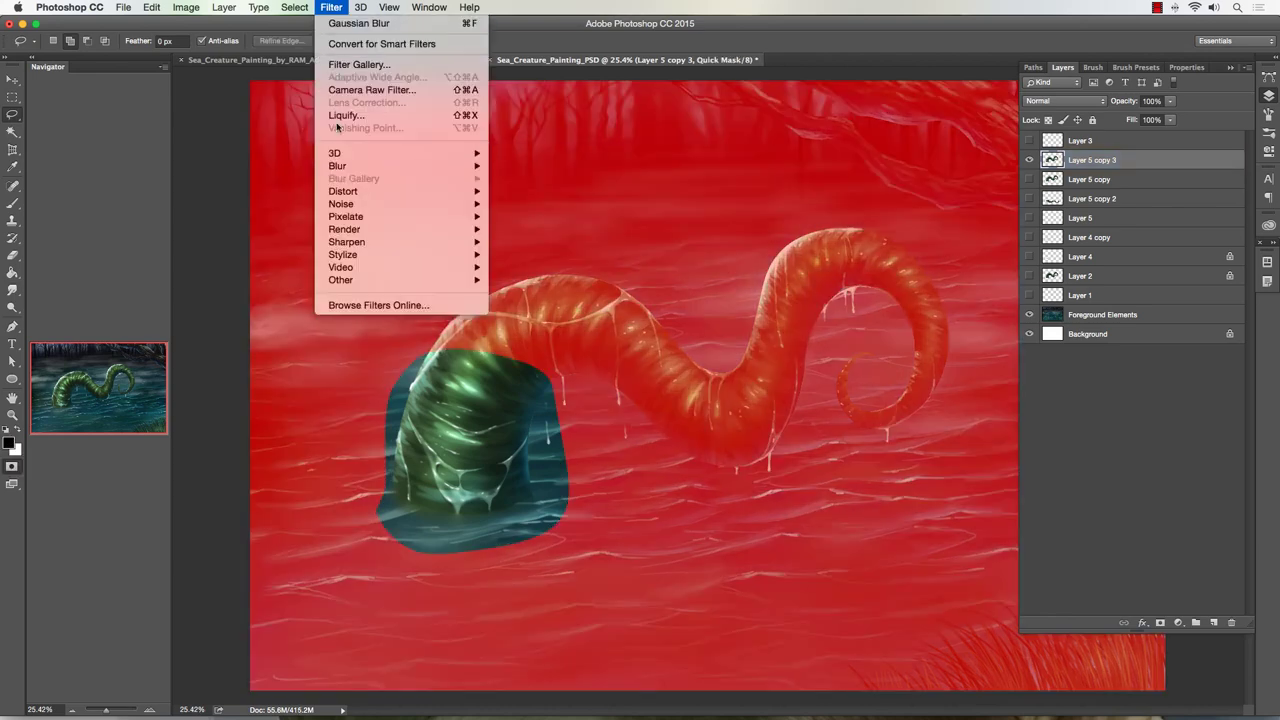
{"action": "mouse_move", "coordinate": [420, 170]}
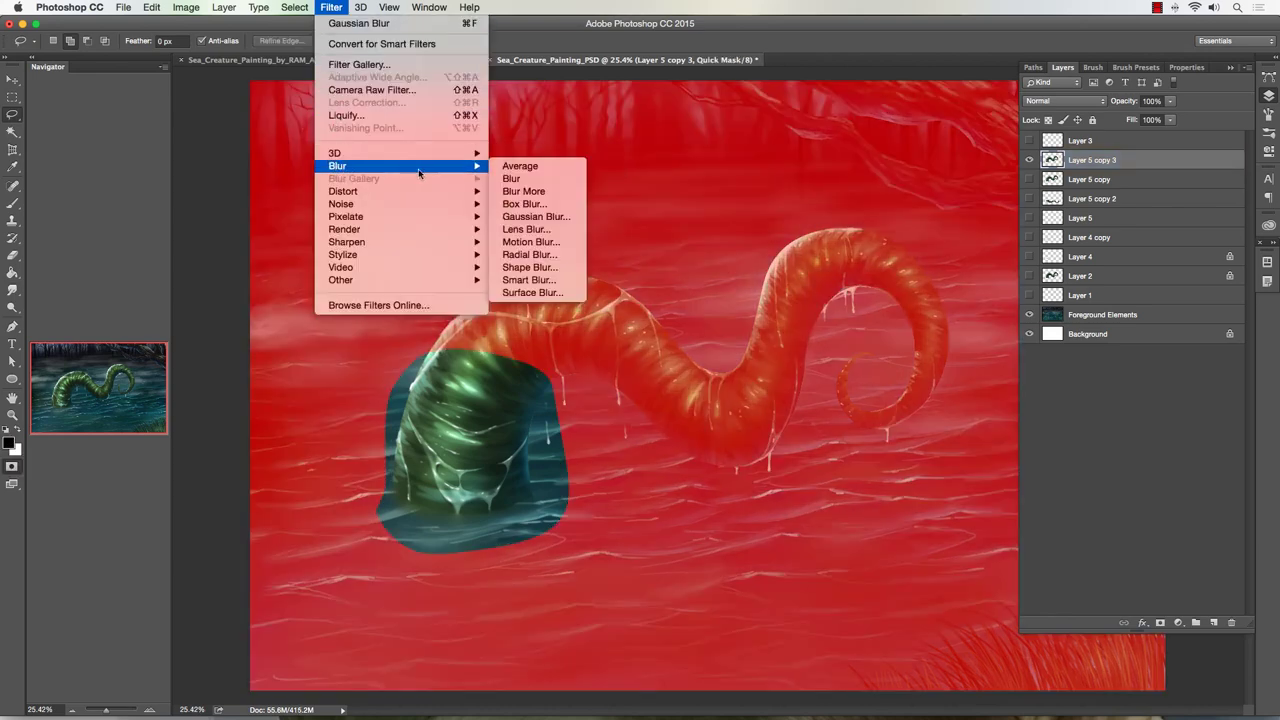
{"action": "left_click", "coordinate": [516, 220]}
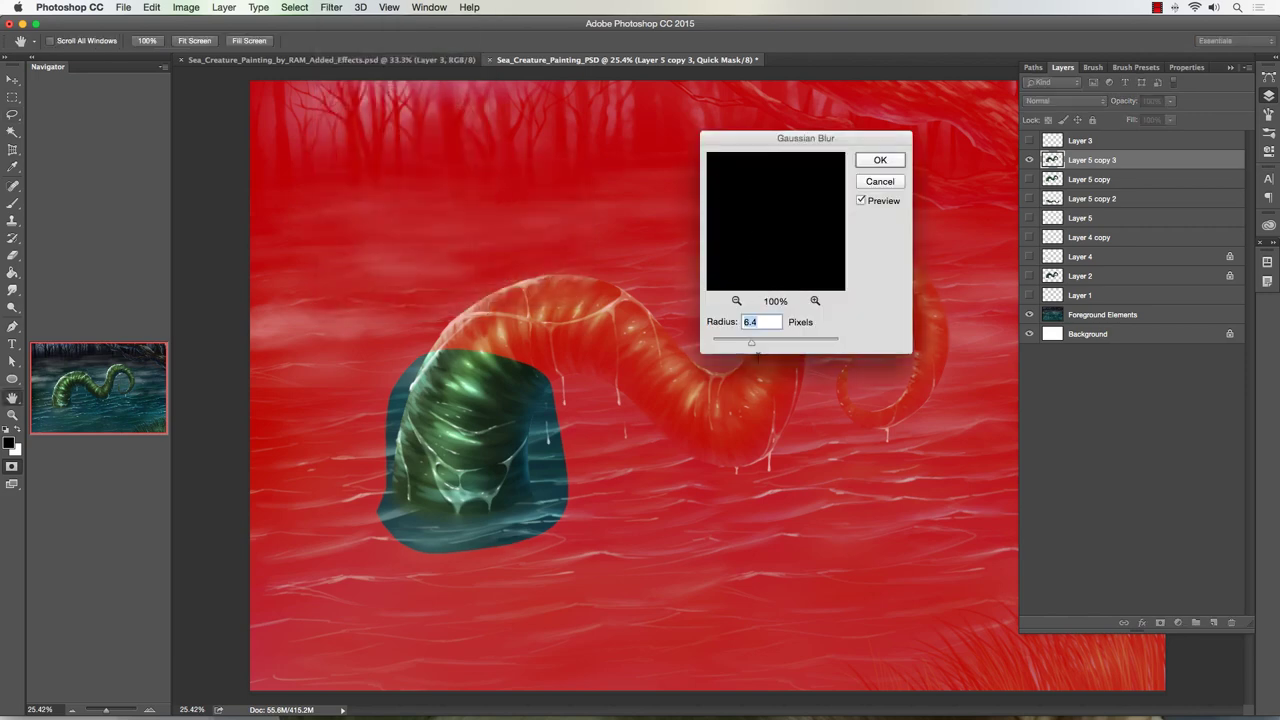
{"action": "left_click_drag", "start_coordinate": [765, 345], "coordinate": [771, 345]}
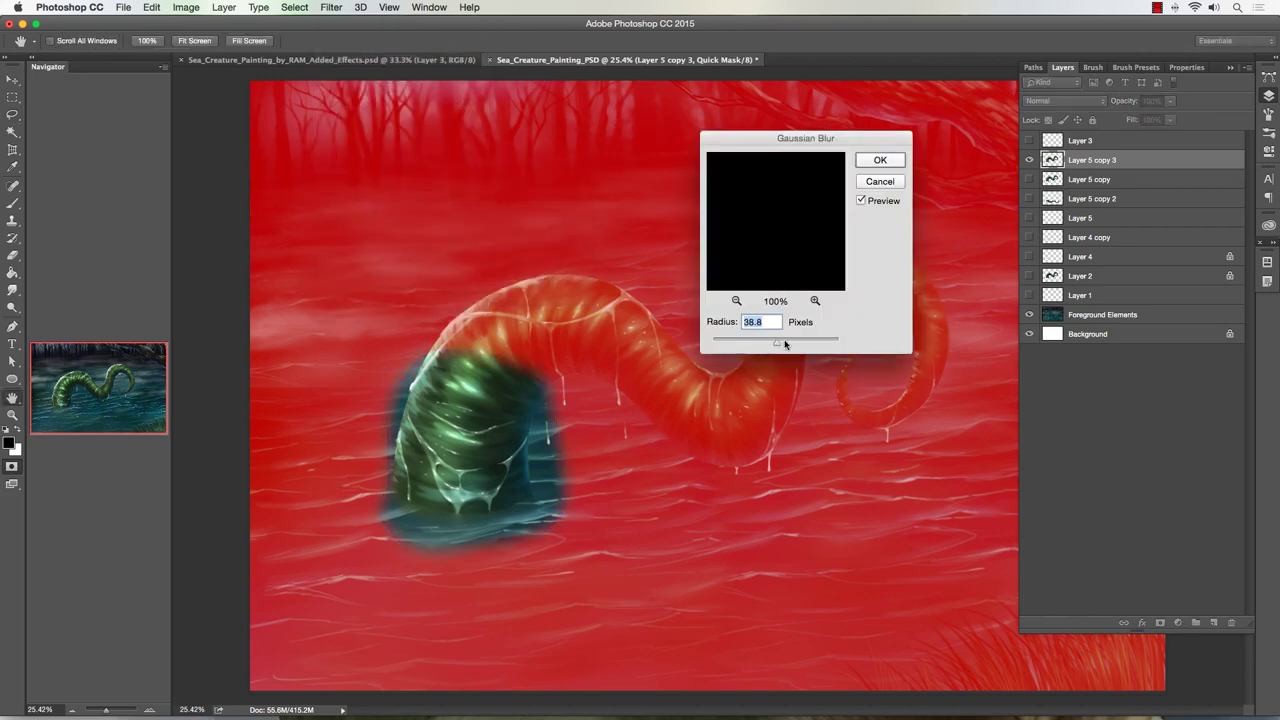
{"action": "left_click", "coordinate": [878, 161]}
{"action": "key", "text": "l"}
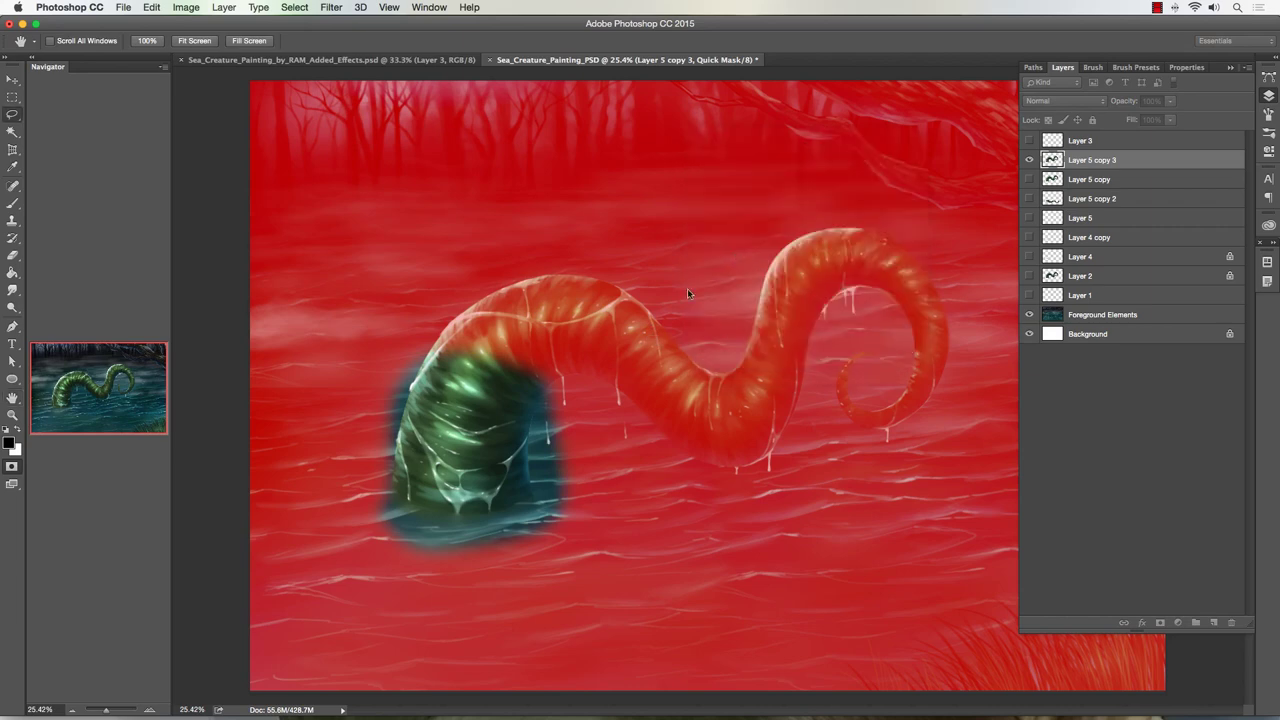
{"action": "key", "text": "q"}
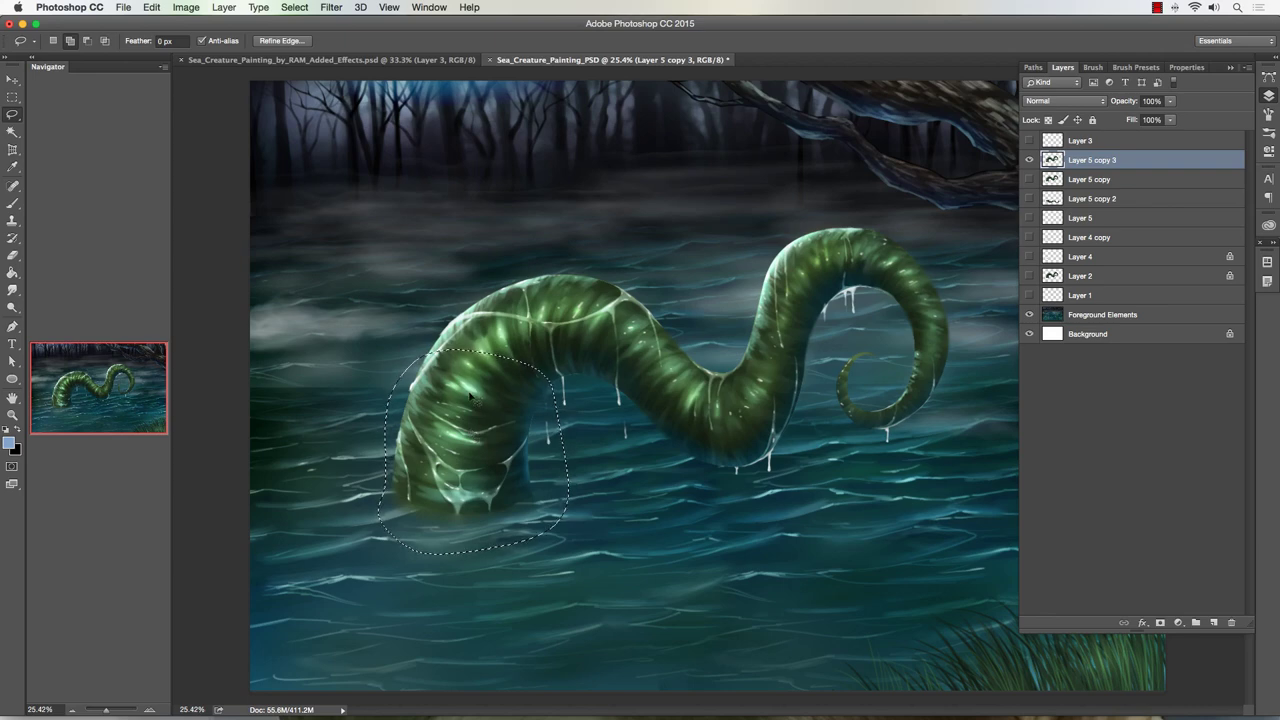
Step: Copy the selected hump onto a new layer and move it down and left
{"action": "key", "text": "super+j"}
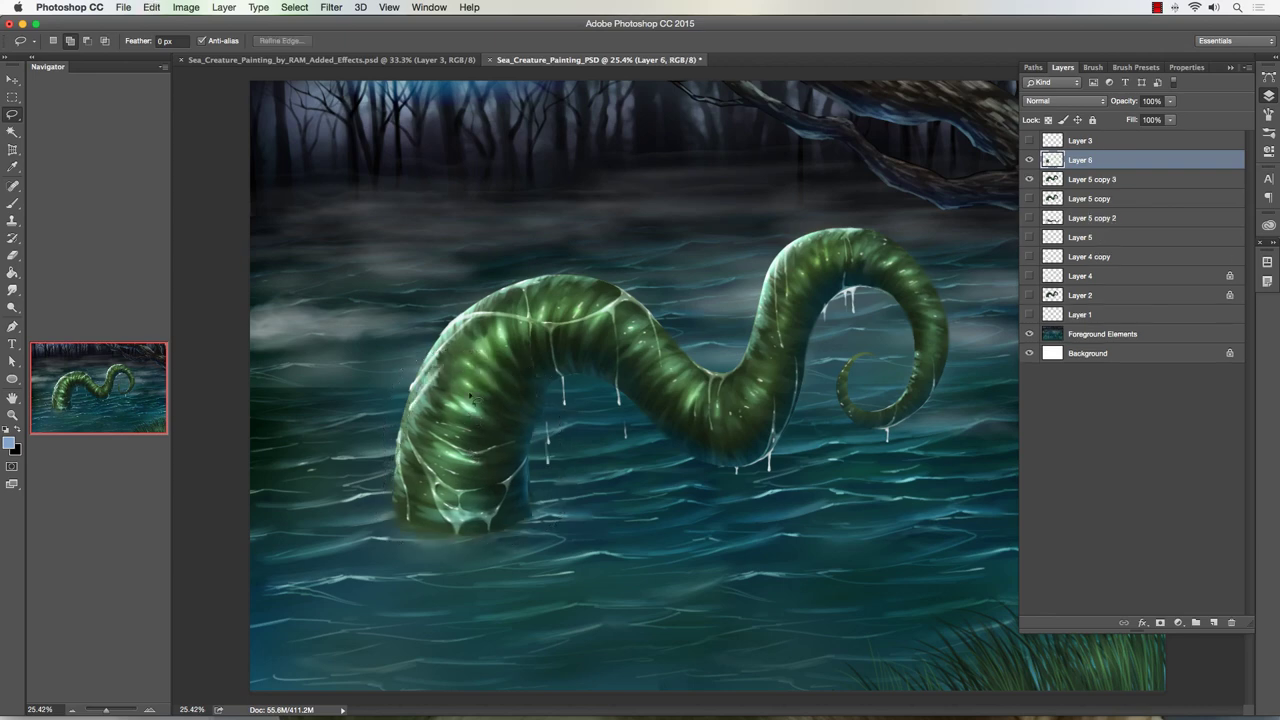
{"action": "left_click", "coordinate": [12, 80]}
{"action": "left_click_drag", "start_coordinate": [476, 425], "coordinate": [593, 516]}
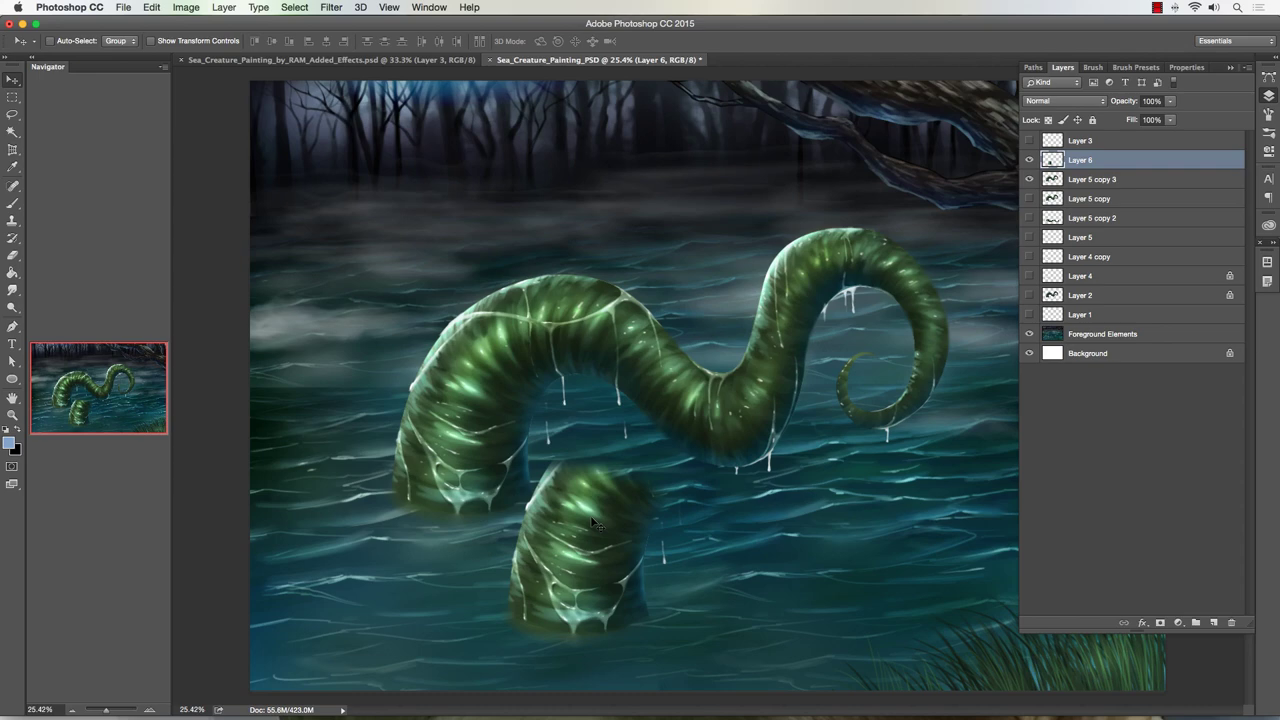
Step: Rotate the hump copy about -20°, widen it to roughly 114%, and place Layer 6 below Layer 5 copy 3
{"action": "key", "text": "super+t"}
{"action": "left_click_drag", "start_coordinate": [710, 467], "coordinate": [700, 432]}
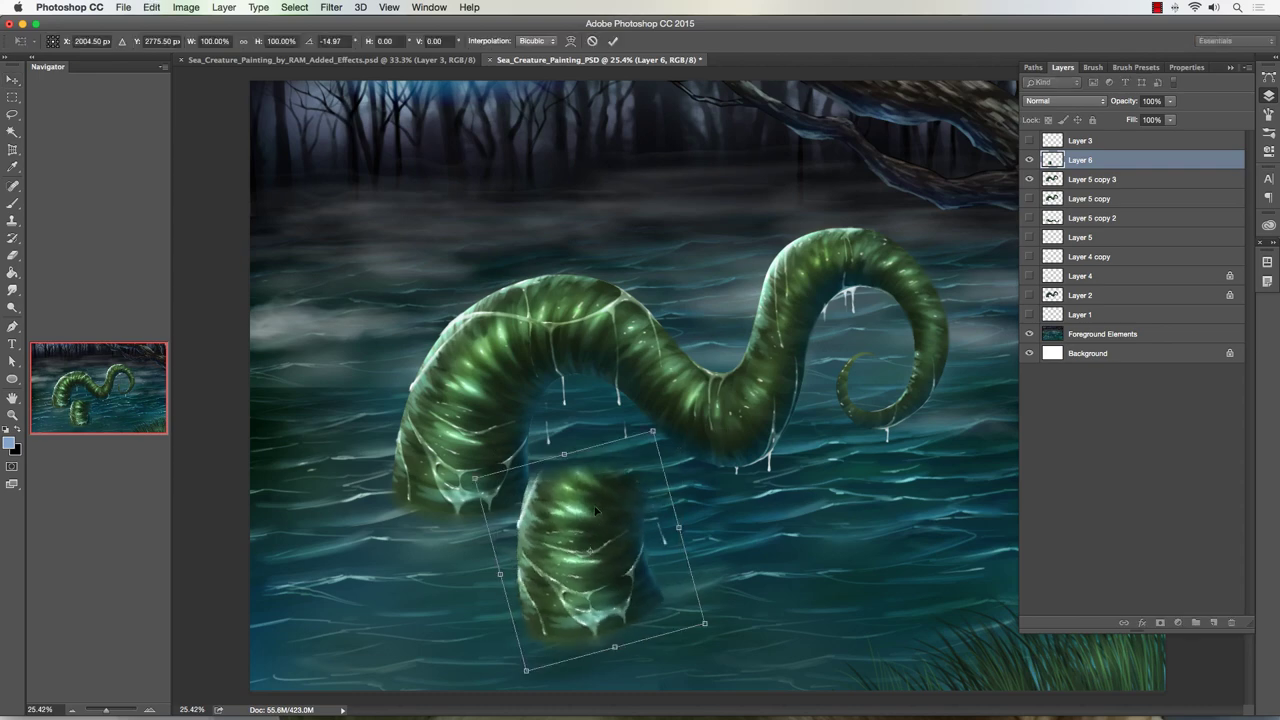
{"action": "left_click_drag", "start_coordinate": [555, 508], "coordinate": [490, 485]}
{"action": "left_click_drag", "start_coordinate": [650, 470], "coordinate": [640, 440]}
{"action": "left_click_drag", "start_coordinate": [500, 490], "coordinate": [505, 460]}
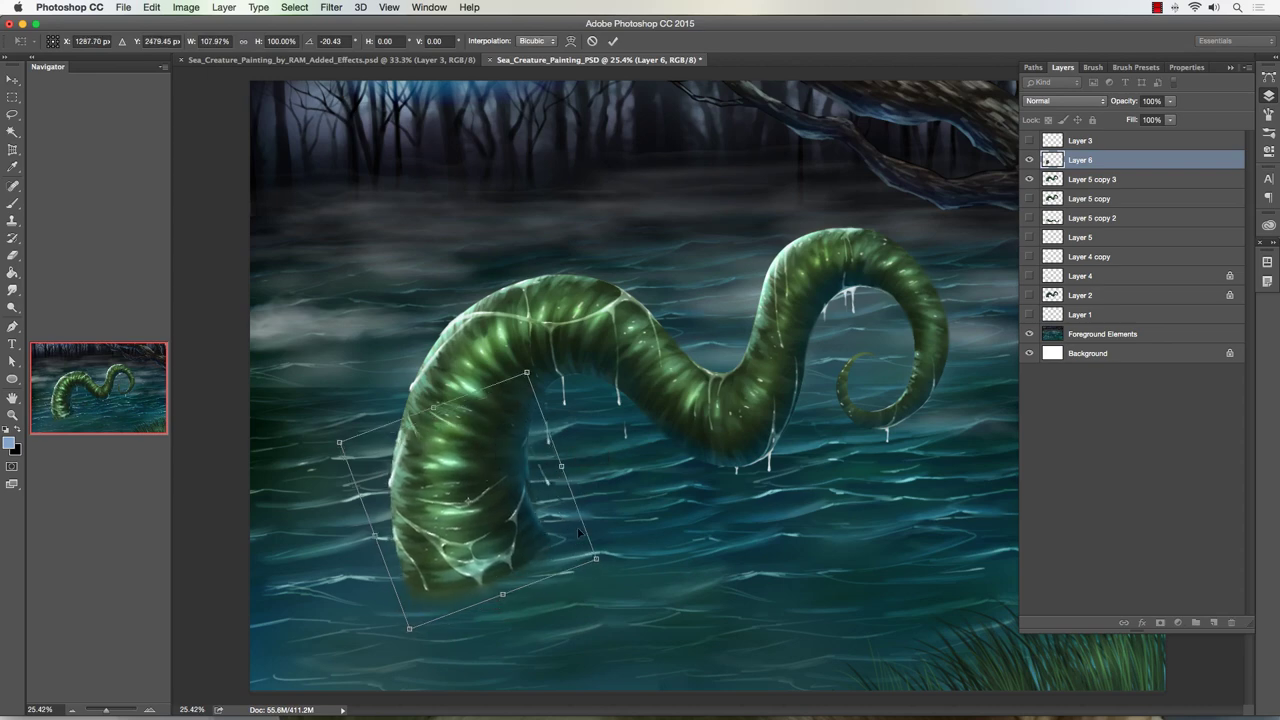
{"action": "left_click_drag", "start_coordinate": [595, 558], "coordinate": [606, 564]}
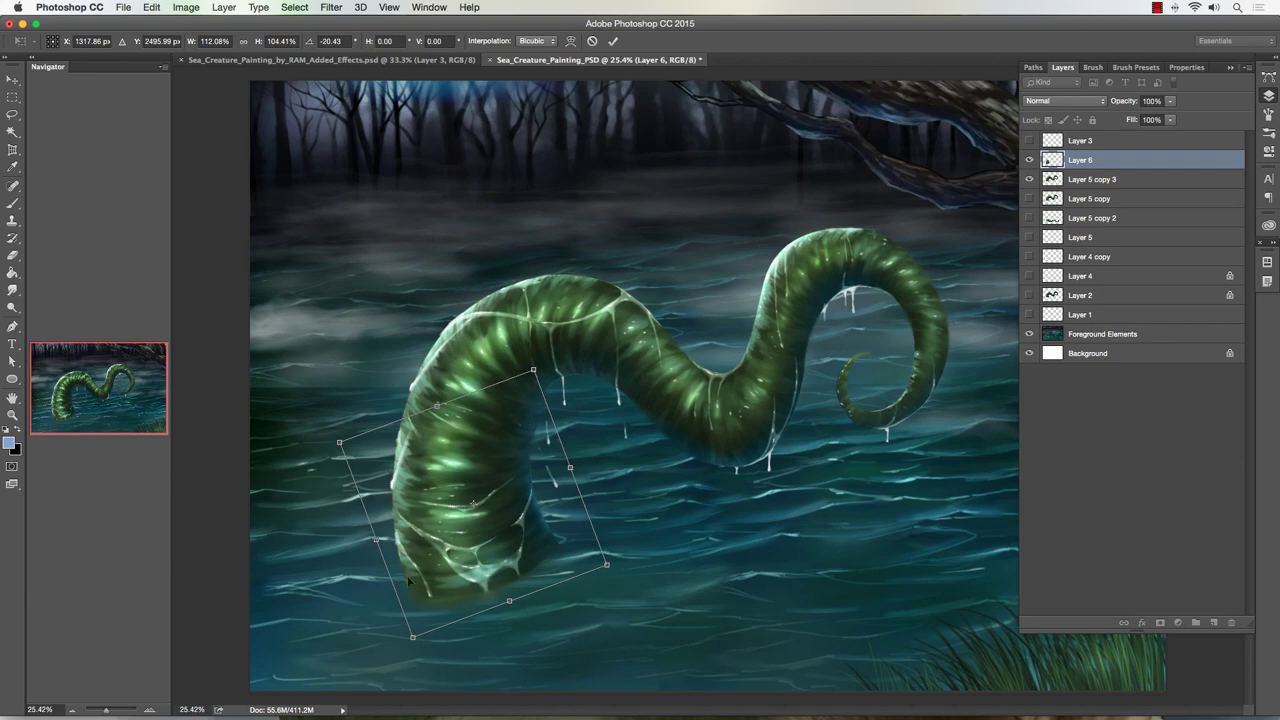
{"action": "left_click_drag", "start_coordinate": [452, 602], "coordinate": [448, 604]}
{"action": "key", "text": "Return"}
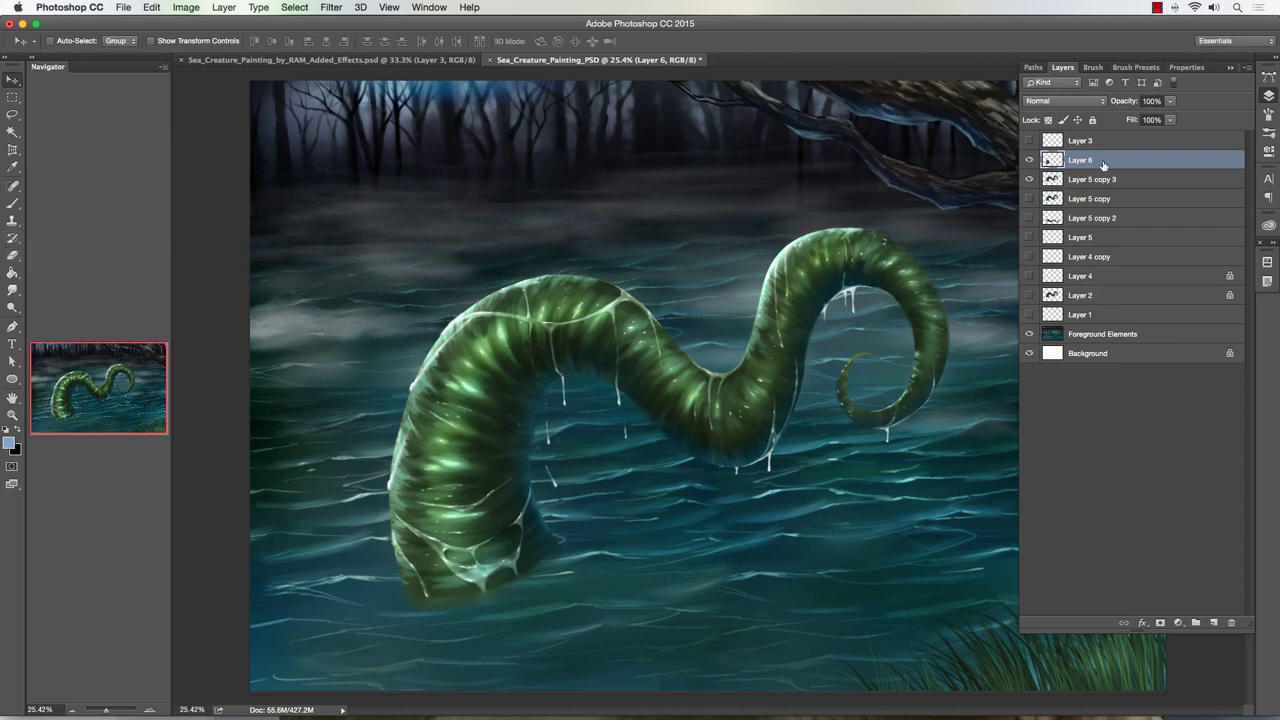
{"action": "left_click_drag", "start_coordinate": [1103, 165], "coordinate": [1094, 193]}
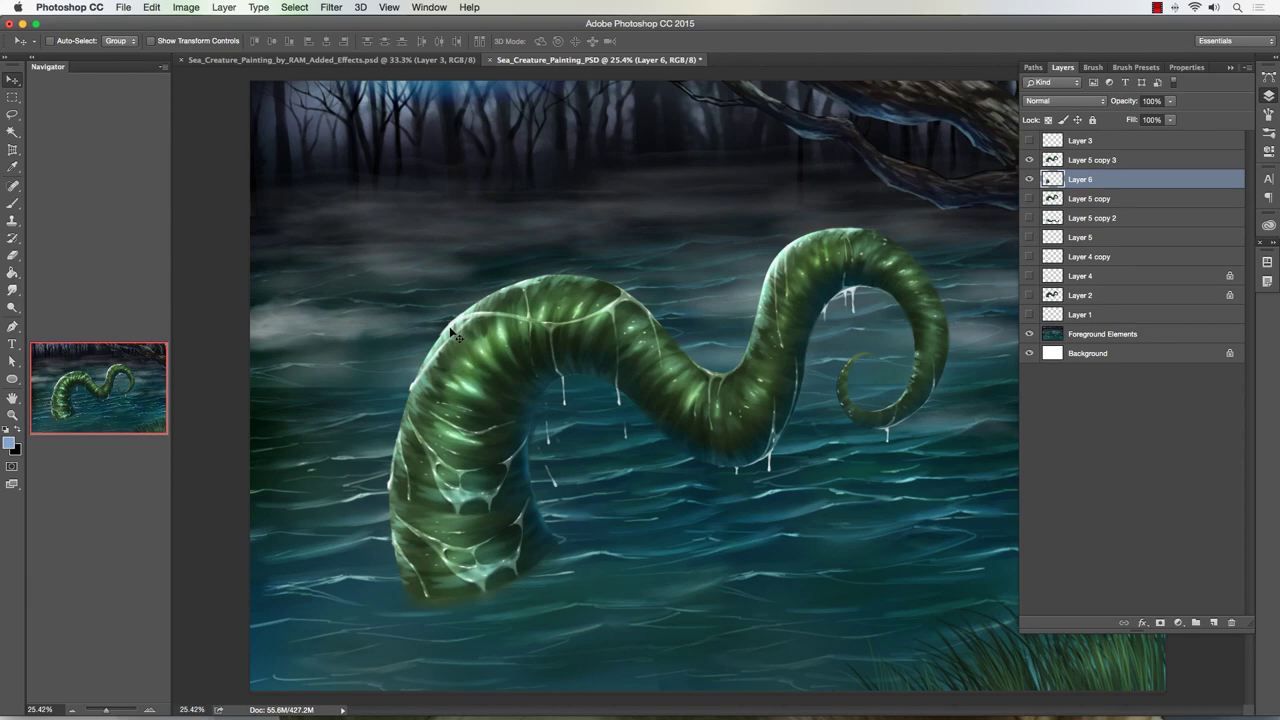
Step: Set up a large Eraser with the Soft Shadow Brush preset at 69% opacity
{"action": "left_click", "coordinate": [12, 255]}
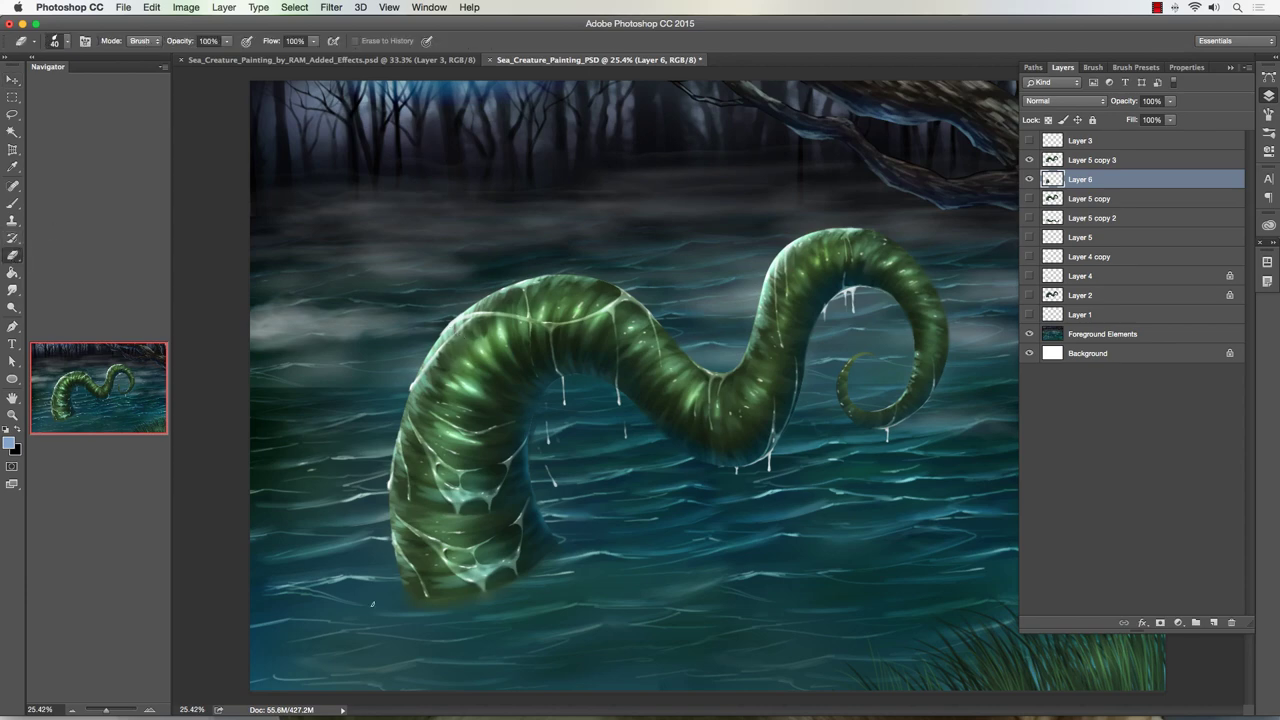
{"action": "left_click", "coordinate": [66, 44]}
{"action": "double_click", "coordinate": [70, 286]}
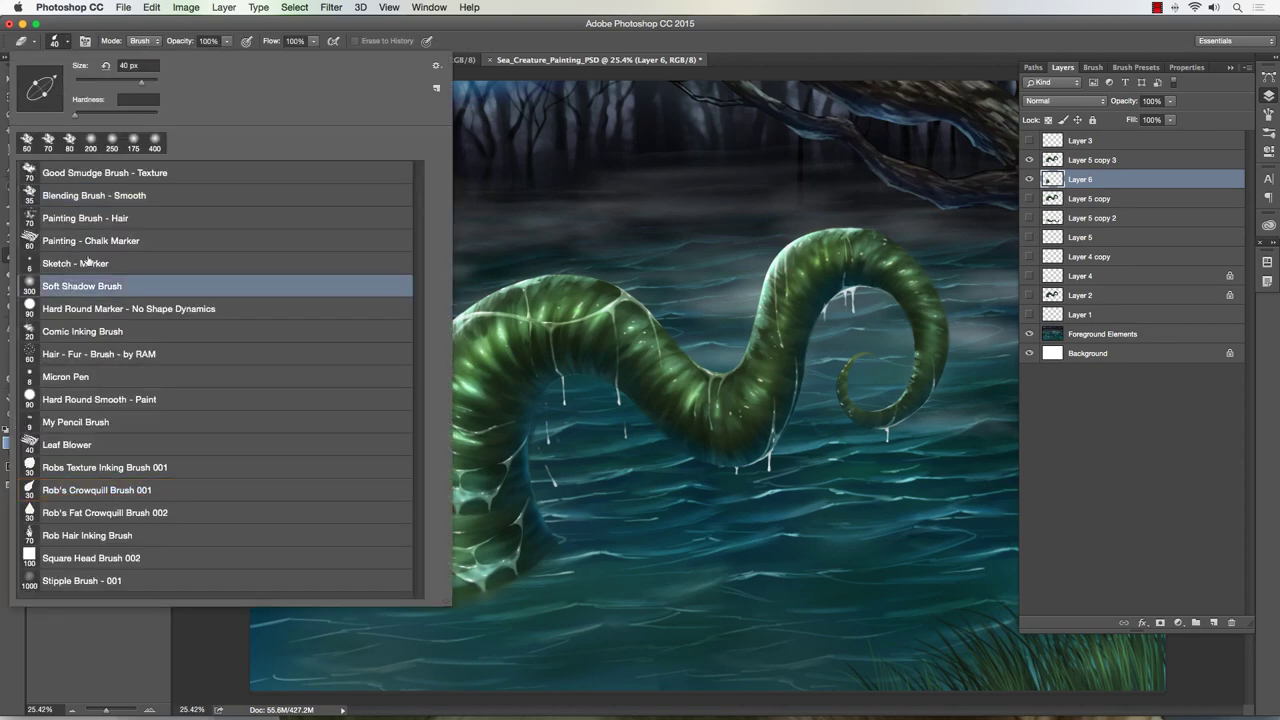
{"action": "key", "text": "bracketright"}
{"action": "key", "text": "bracketright"}
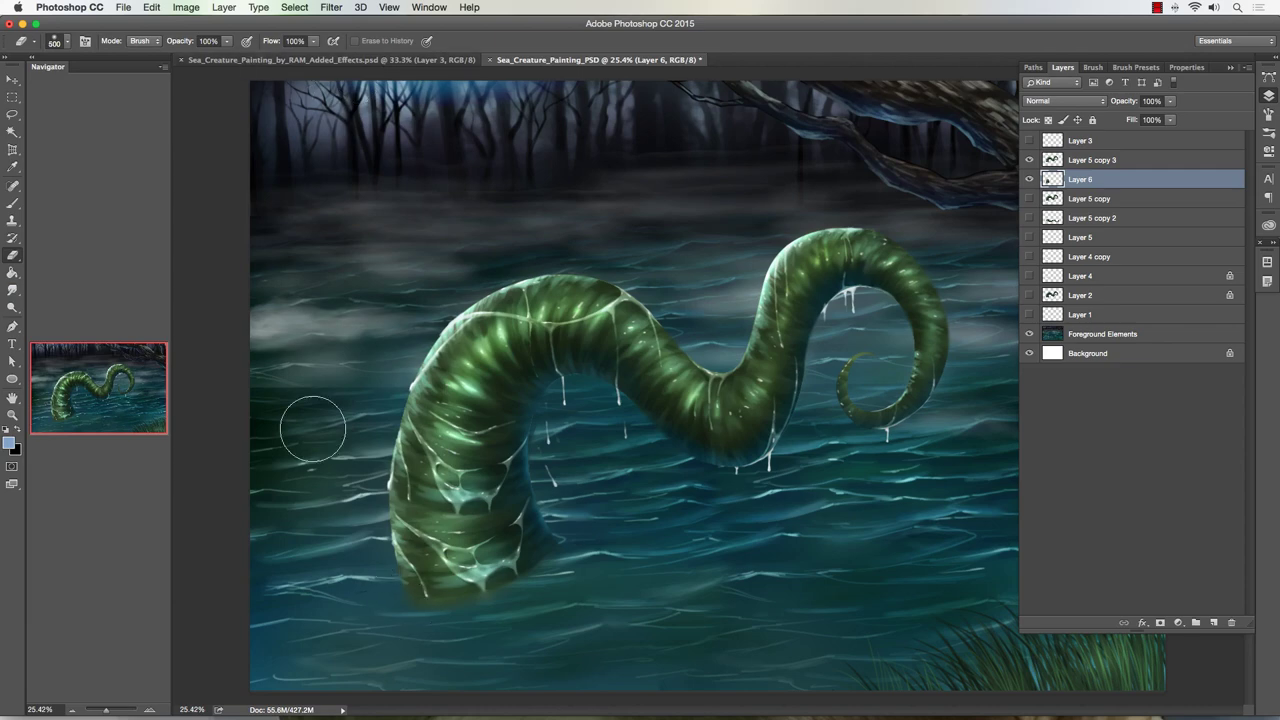
{"action": "left_click", "coordinate": [227, 41]}
{"action": "left_click_drag", "start_coordinate": [248, 56], "coordinate": [204, 80]}
{"action": "key", "text": "bracketright"}
{"action": "key", "text": "bracketright"}
{"action": "key", "text": "bracketright"}
Step: Erase along the serpent's base so it fades into the water, then duplicate the patch layer
{"action": "mouse_move", "coordinate": [477, 615]}
{"action": "left_mouse_down"}
{"action": "mouse_move", "coordinate": [579, 576]}
{"action": "mouse_move", "coordinate": [434, 596]}
{"action": "mouse_move", "coordinate": [422, 586]}
{"action": "mouse_move", "coordinate": [548, 573]}
{"action": "mouse_move", "coordinate": [436, 589]}
{"action": "mouse_move", "coordinate": [491, 572]}
{"action": "mouse_move", "coordinate": [437, 583]}
{"action": "mouse_move", "coordinate": [402, 561]}
{"action": "mouse_move", "coordinate": [597, 549]}
{"action": "mouse_move", "coordinate": [519, 600]}
{"action": "mouse_move", "coordinate": [354, 537]}
{"action": "mouse_move", "coordinate": [360, 514]}
{"action": "mouse_move", "coordinate": [433, 586]}
{"action": "mouse_move", "coordinate": [411, 544]}
{"action": "mouse_move", "coordinate": [547, 567]}
{"action": "mouse_move", "coordinate": [497, 564]}
{"action": "mouse_move", "coordinate": [556, 553]}
{"action": "mouse_move", "coordinate": [551, 529]}
{"action": "mouse_move", "coordinate": [397, 459]}
{"action": "mouse_move", "coordinate": [303, 505]}
{"action": "mouse_move", "coordinate": [443, 581]}
{"action": "mouse_move", "coordinate": [534, 589]}
{"action": "left_mouse_up"}
{"action": "key", "text": "bracketleft"}
{"action": "mouse_move", "coordinate": [368, 510]}
{"action": "left_mouse_down"}
{"action": "mouse_move", "coordinate": [422, 537]}
{"action": "mouse_move", "coordinate": [584, 529]}
{"action": "mouse_move", "coordinate": [550, 585]}
{"action": "mouse_move", "coordinate": [456, 576]}
{"action": "mouse_move", "coordinate": [413, 500]}
{"action": "left_mouse_up"}
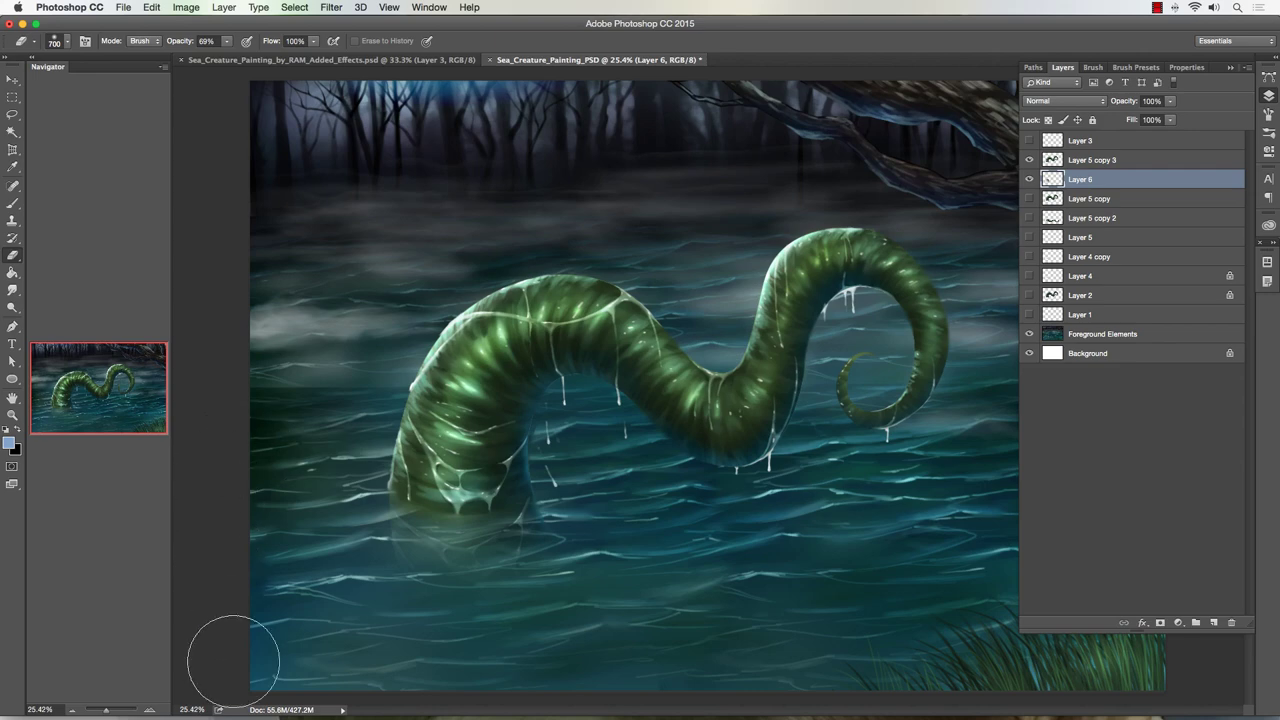
{"action": "key", "text": "bracketleft"}
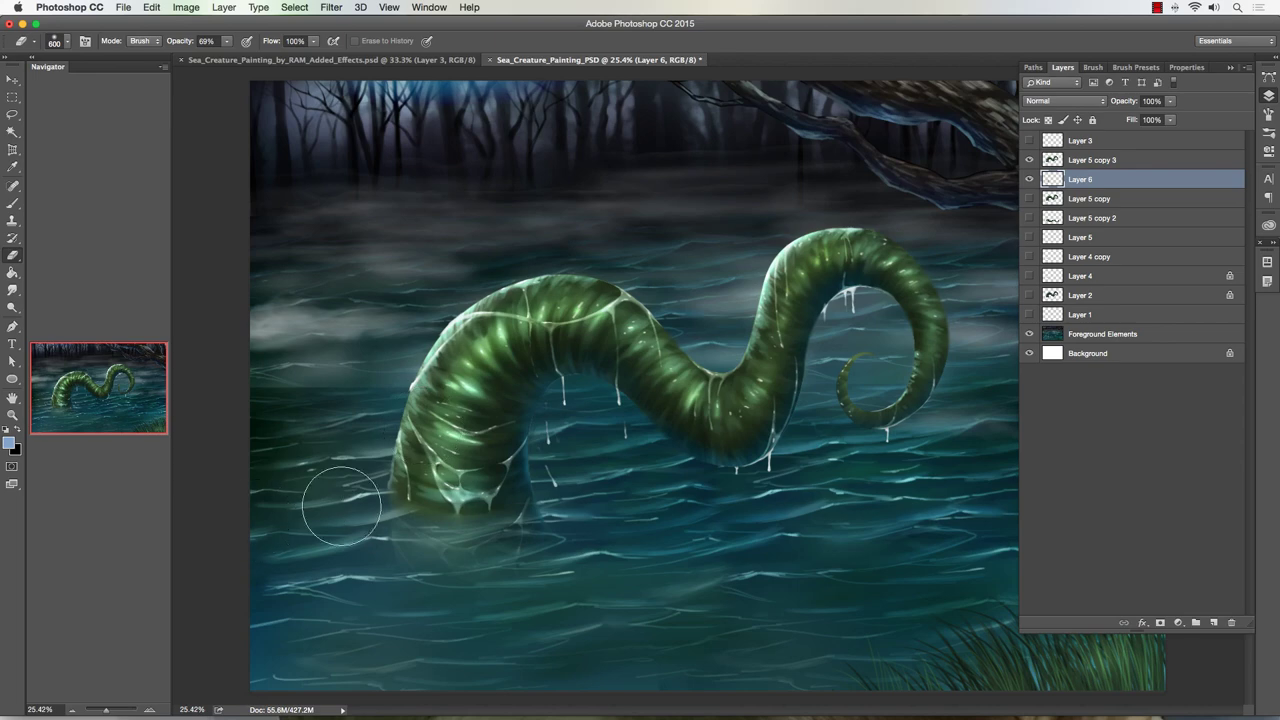
{"action": "left_click", "coordinate": [567, 490]}
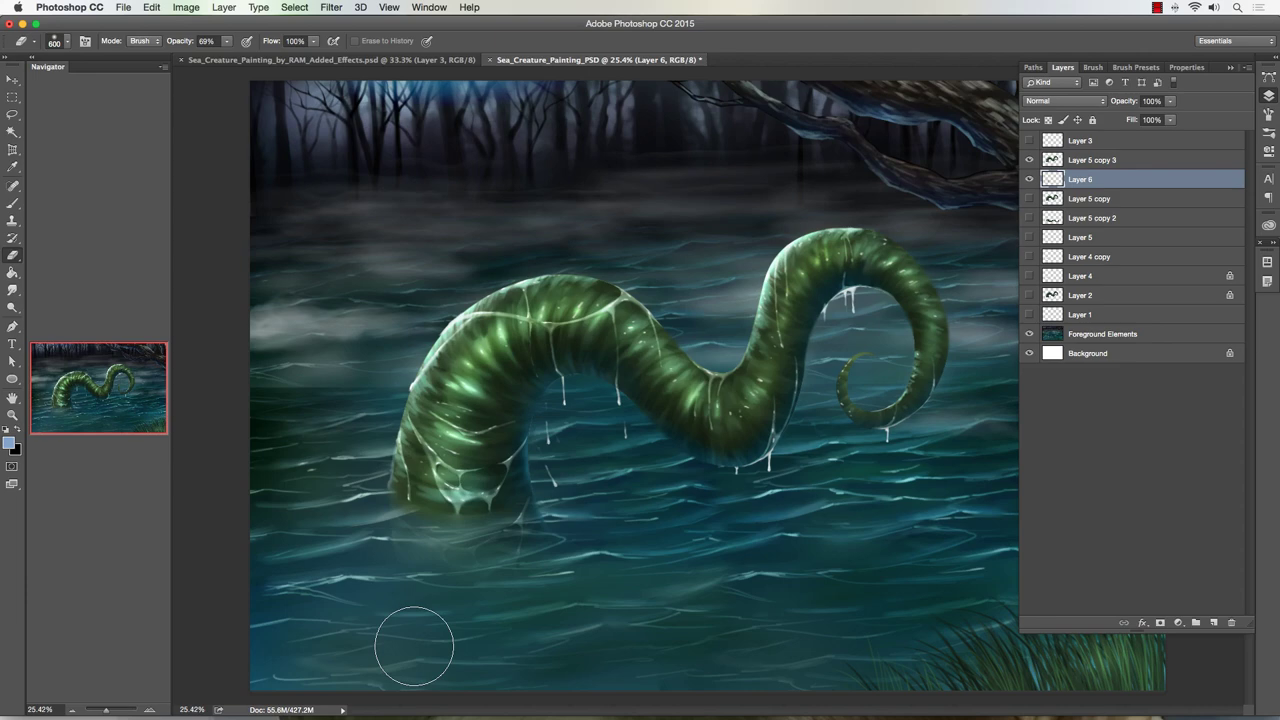
{"action": "key", "text": "ctrl+j"}
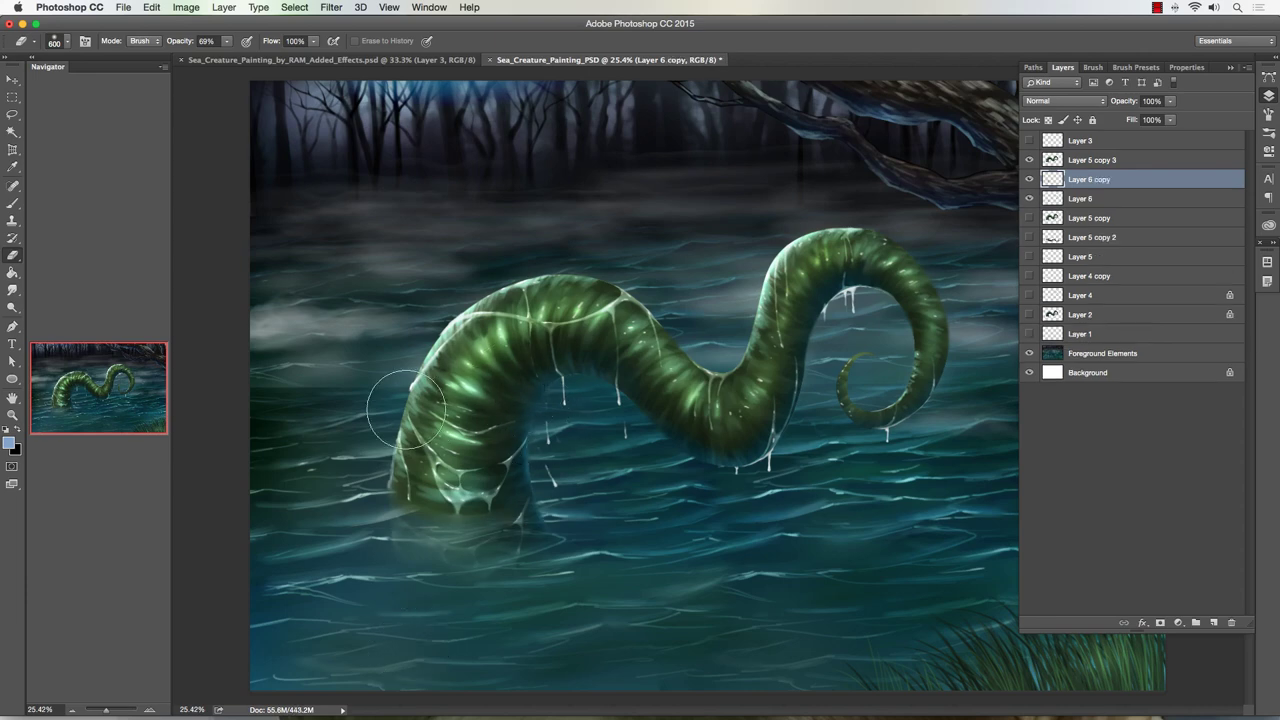
Step: Erase over the serpent's left leg and arch on Layer 6, shrinking the eraser to 200
{"action": "left_click", "coordinate": [1078, 198]}
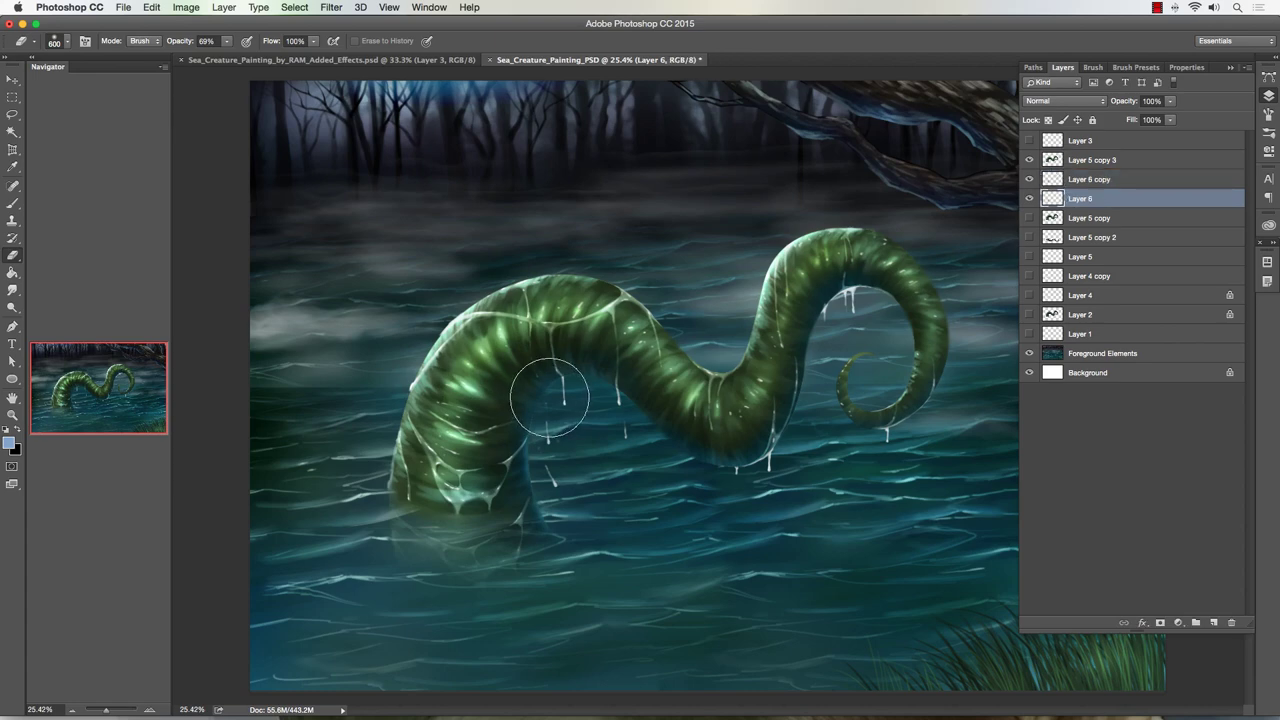
{"action": "mouse_move", "coordinate": [470, 440]}
{"action": "left_mouse_down"}
{"action": "mouse_move", "coordinate": [405, 405]}
{"action": "mouse_move", "coordinate": [570, 420]}
{"action": "mouse_move", "coordinate": [556, 336]}
{"action": "left_mouse_up"}
{"action": "key", "text": "bracketleft"}
{"action": "key", "text": "bracketleft"}
{"action": "key", "text": "bracketleft"}
{"action": "key", "text": "bracketleft"}
{"action": "key", "text": "bracketleft"}
Step: Erase the water area at the base on Layer 6 copy, then duplicate and merge the copies into Layer 6
{"action": "key", "text": "alt+bracketright"}
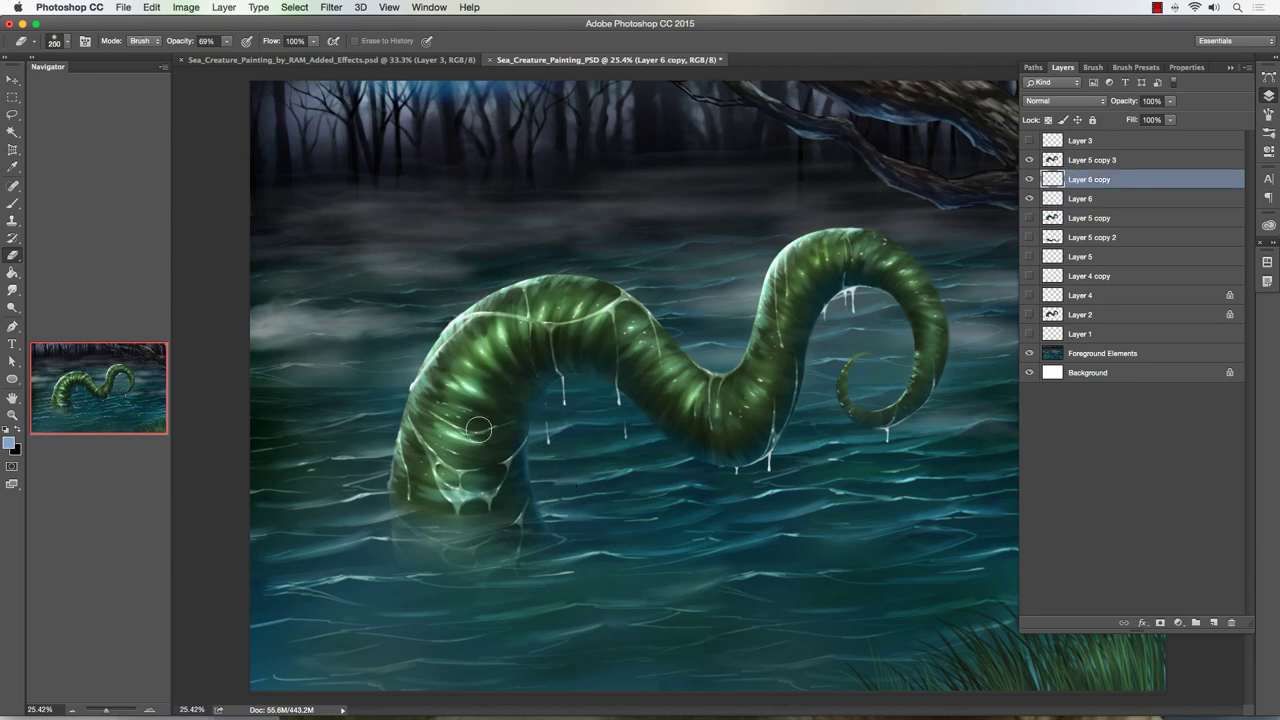
{"action": "key", "text": "bracketright"}
{"action": "key", "text": "bracketleft"}
{"action": "key", "text": "bracketleft"}
{"action": "key", "text": "bracketleft"}
{"action": "key", "text": "bracketright"}
{"action": "left_click_drag", "start_coordinate": [389, 557], "coordinate": [399, 549]}
{"action": "key", "text": "super+j"}
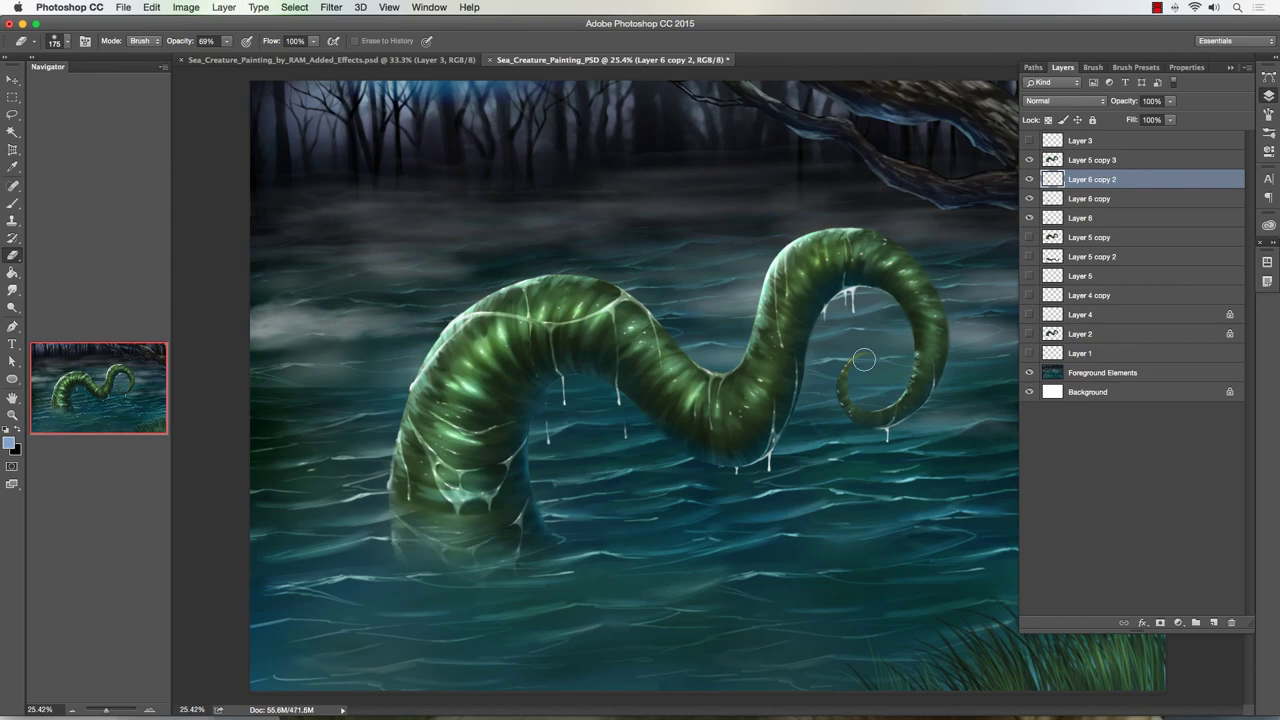
{"action": "key", "text": "super+e"}
{"action": "key", "text": "super+e"}
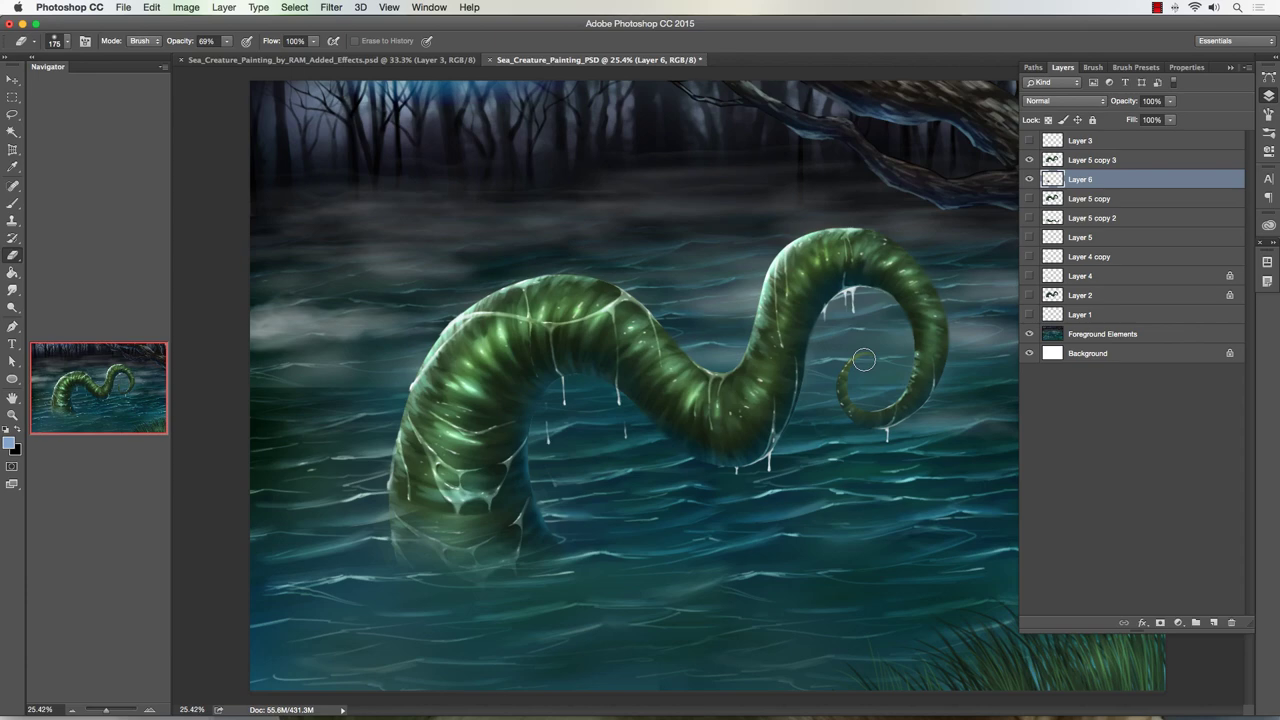
Step: Erase a small extra patch at the serpent's submerged base with a smaller eraser
{"action": "key", "text": "bracketleft"}
{"action": "key", "text": "bracketleft"}
{"action": "key", "text": "bracketright"}
{"action": "key", "text": "bracketright"}
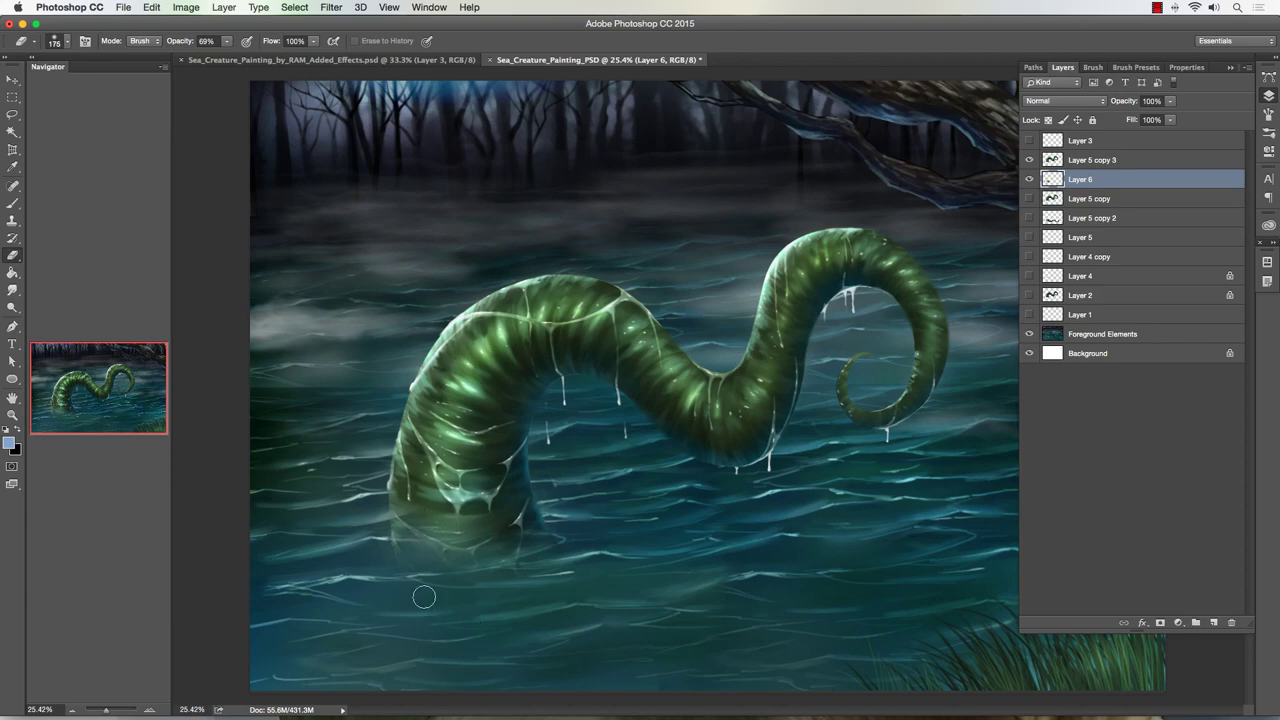
{"action": "key", "text": "bracketleft"}
{"action": "left_click_drag", "start_coordinate": [468, 482], "coordinate": [488, 481]}
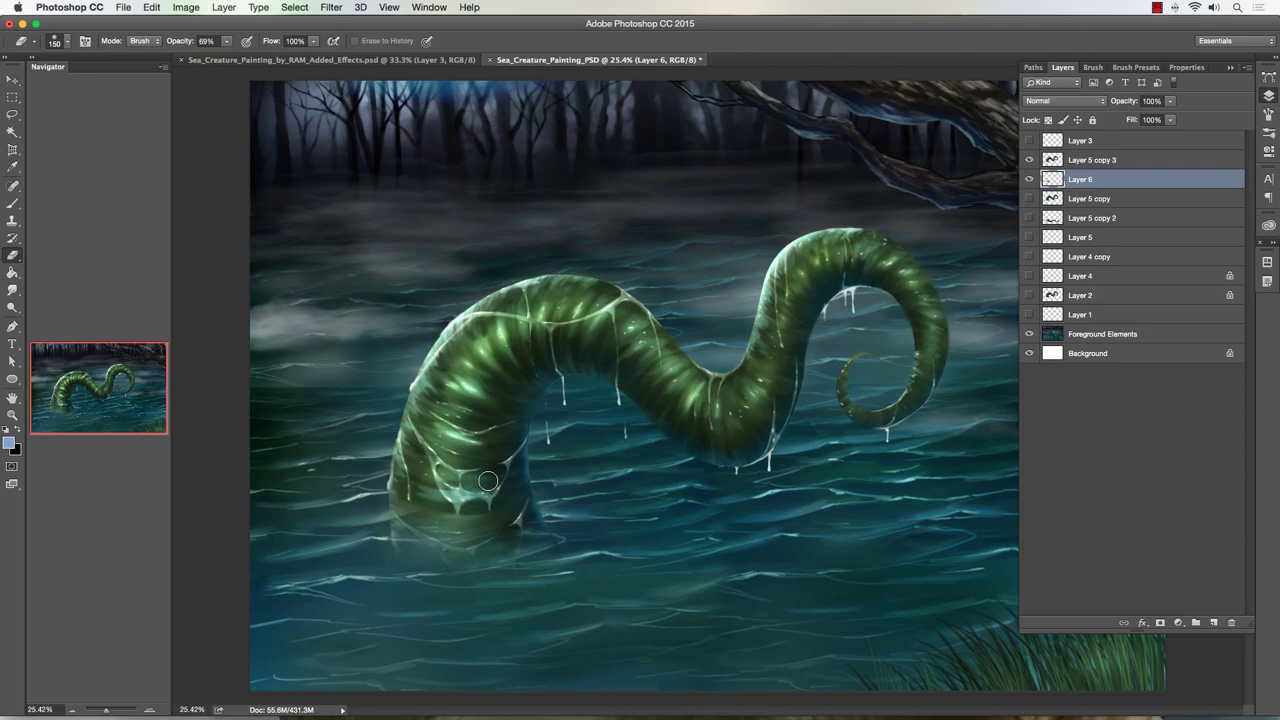